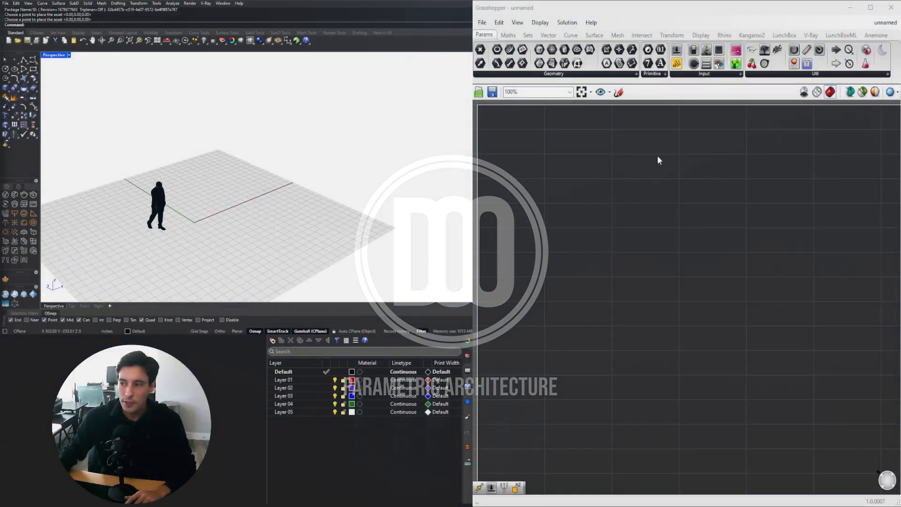
Add a Construct Point component to the empty canvas.
double_click(603, 188)
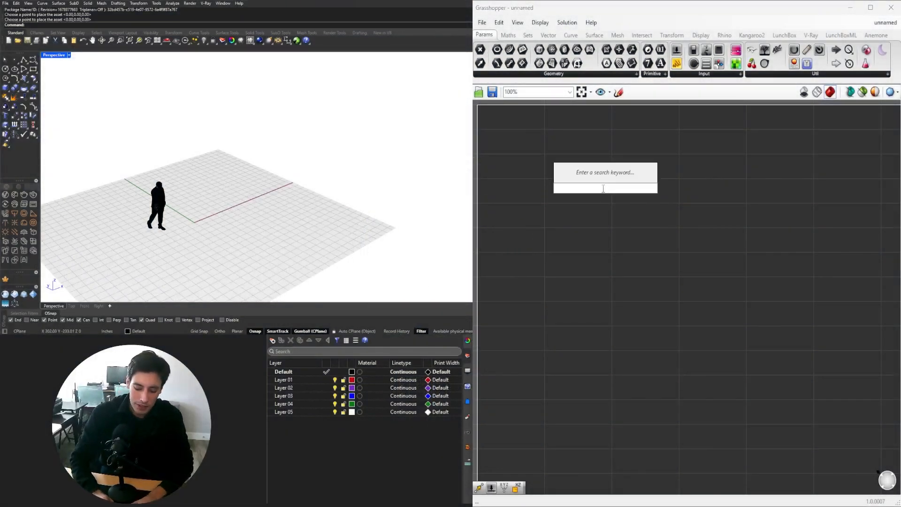
text(CONSTR)
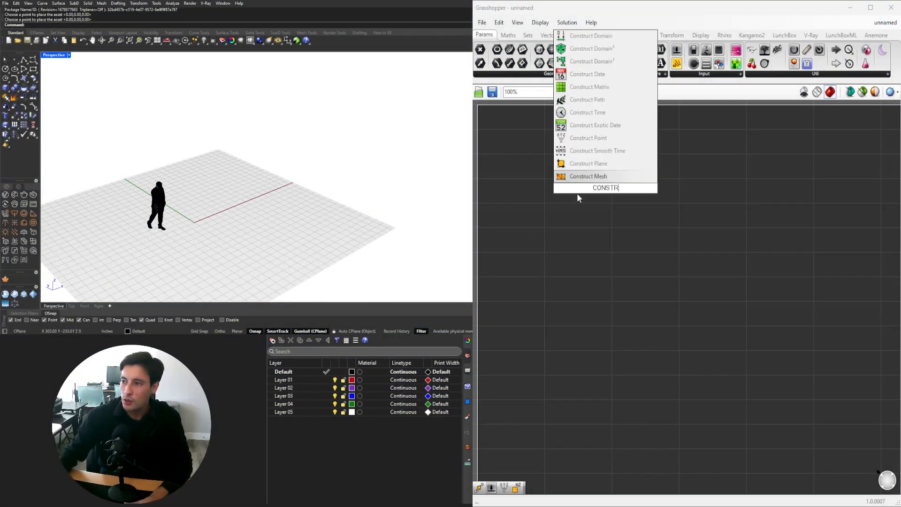
click(605, 138)
drag(619, 193, 607, 181)
Add a Point parameter beside Construct Point and feed it from that component's Point output.
double_click(682, 180)
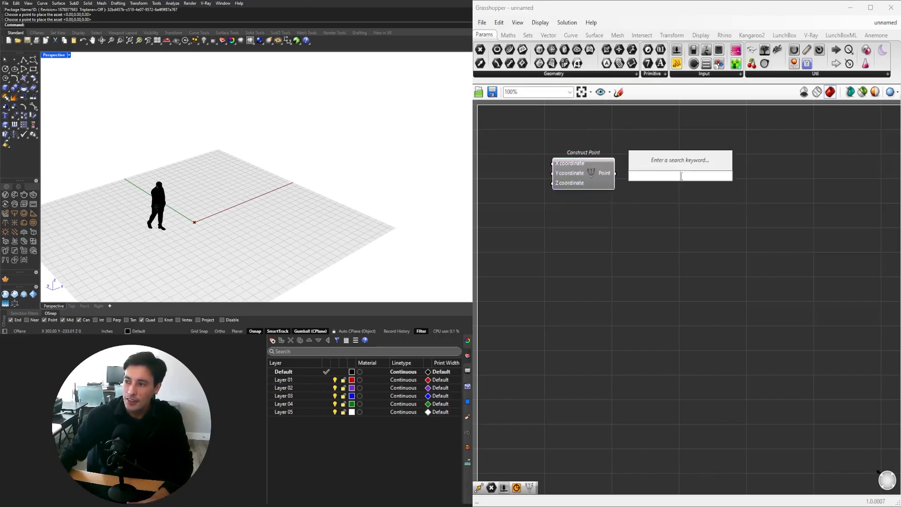
text(POIN)
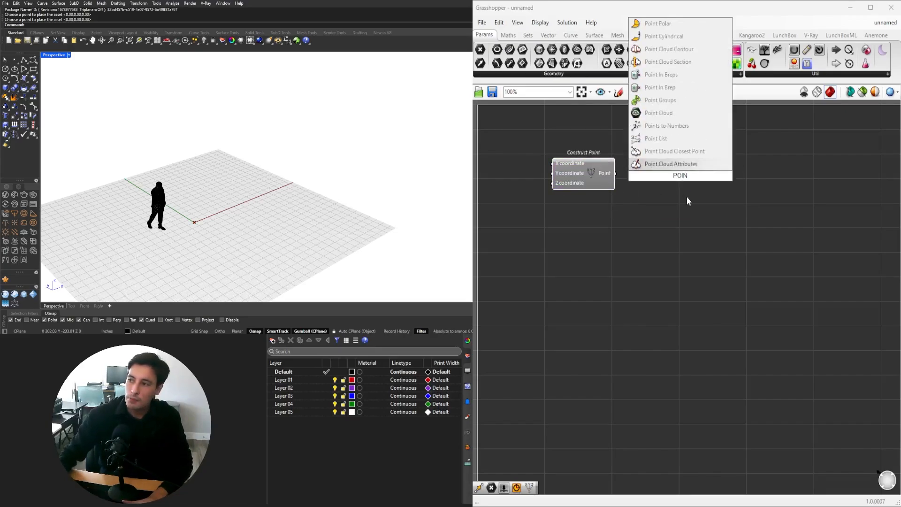
text(T)
key(Return)
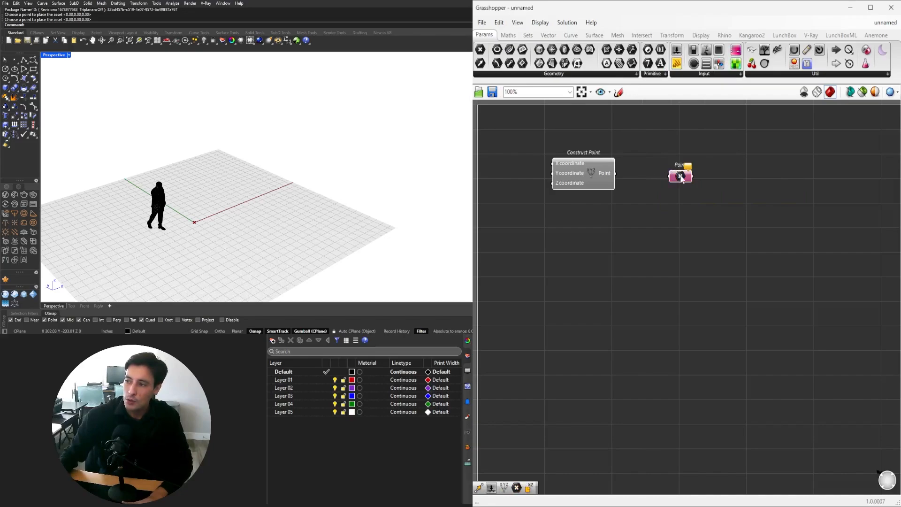
drag(682, 179, 658, 176)
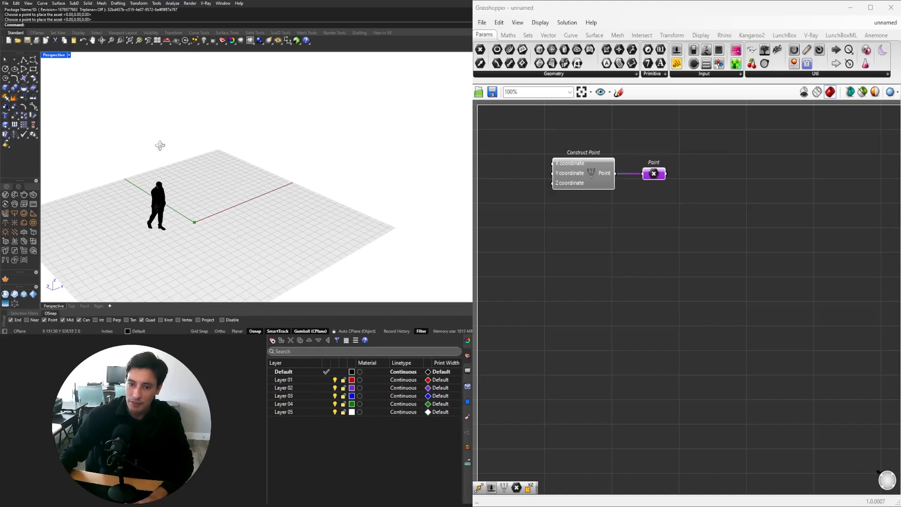
right_drag(159, 145, 192, 209)
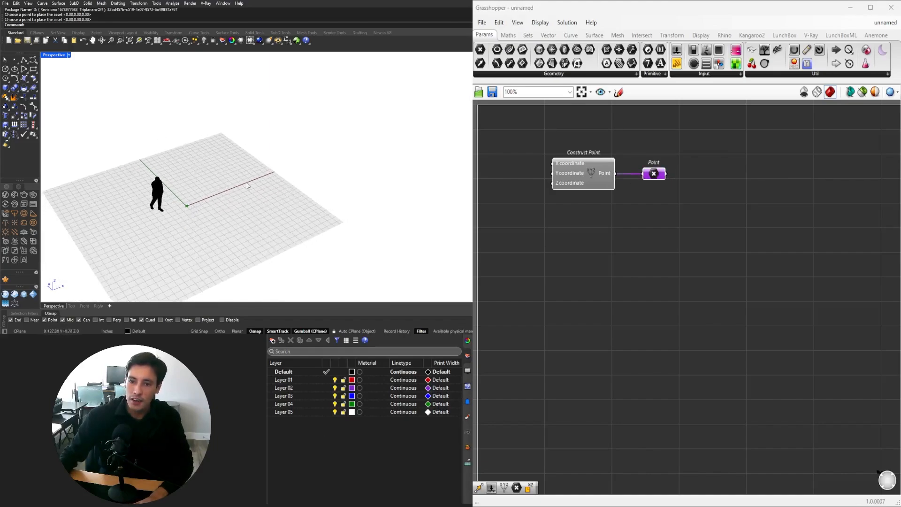
Add a Move component and connect the Point parameter to its Geometry input.
double_click(677, 266)
text(MOVE)
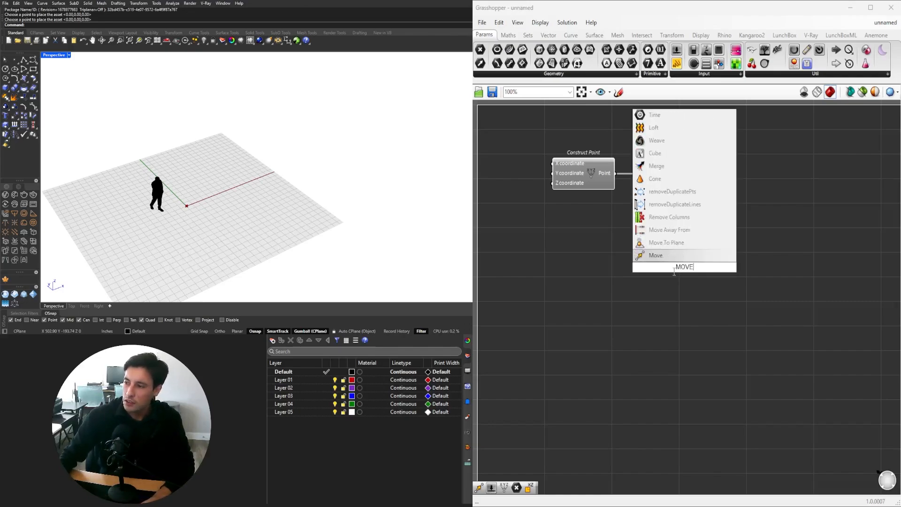
key(Return)
drag(694, 270, 777, 180)
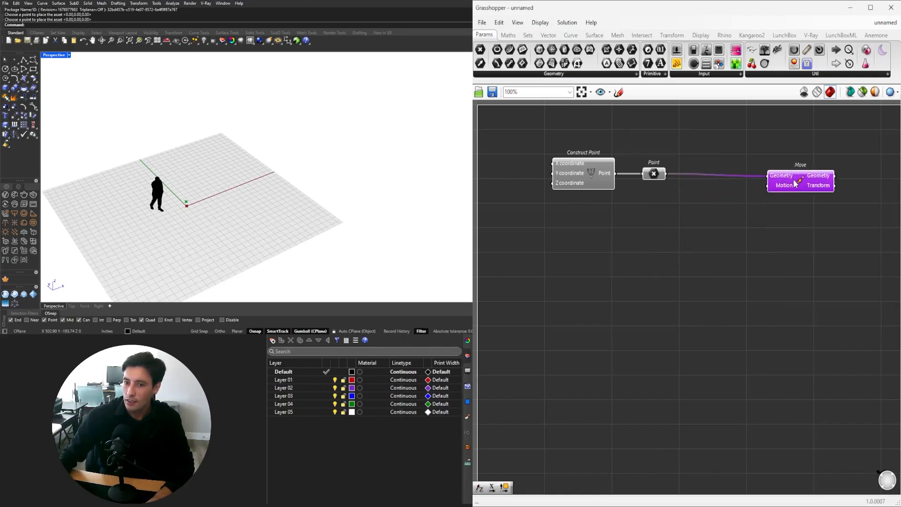
Add a Unit X vector component below the Point parameter, near the Move component.
click(667, 231)
double_click(666, 230)
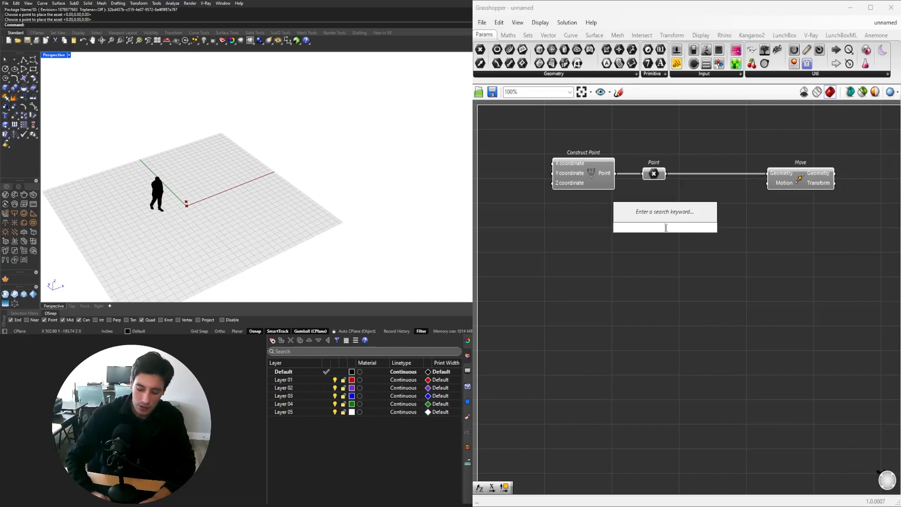
text(x)
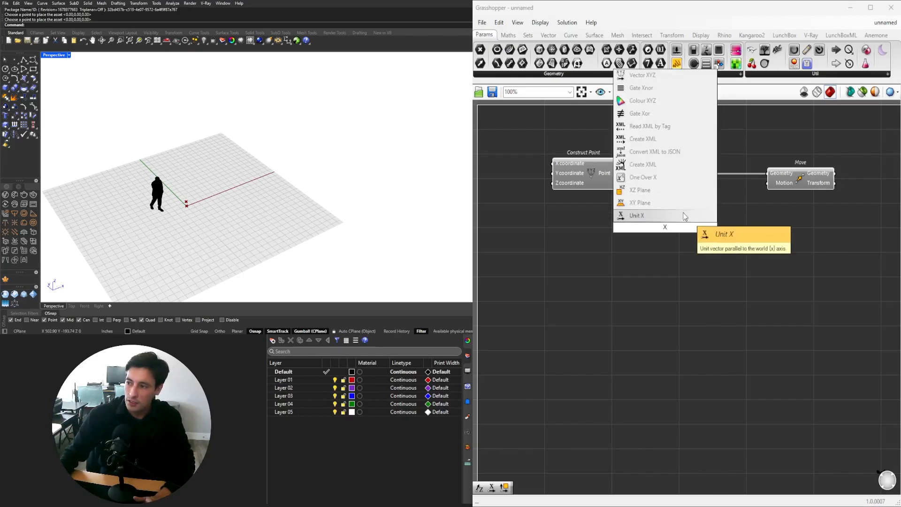
click(682, 212)
drag(688, 227, 753, 205)
Create a 15.5 number slider for Unit X's Factor and wire the resulting unit vector into Move's Motion input.
double_click(604, 228)
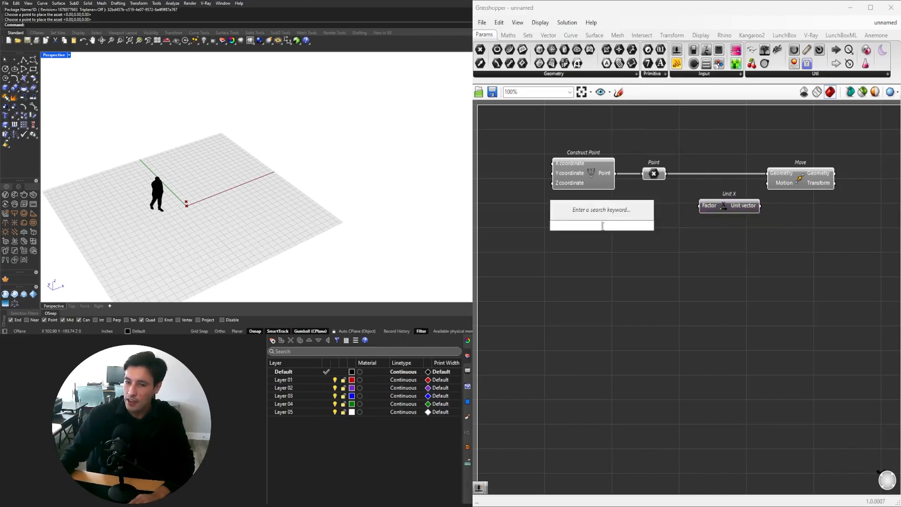
text(15.5)
key(Return)
scroll(587, 218, up, 2)
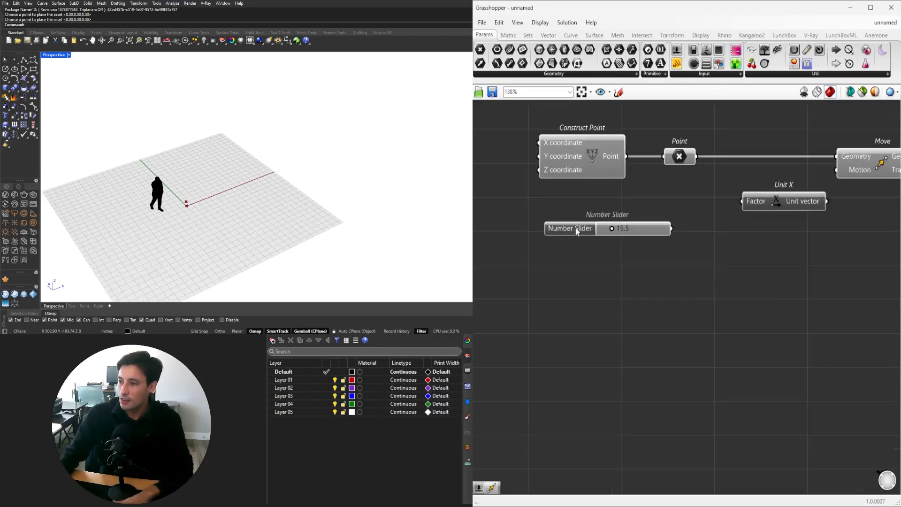
drag(578, 228, 622, 210)
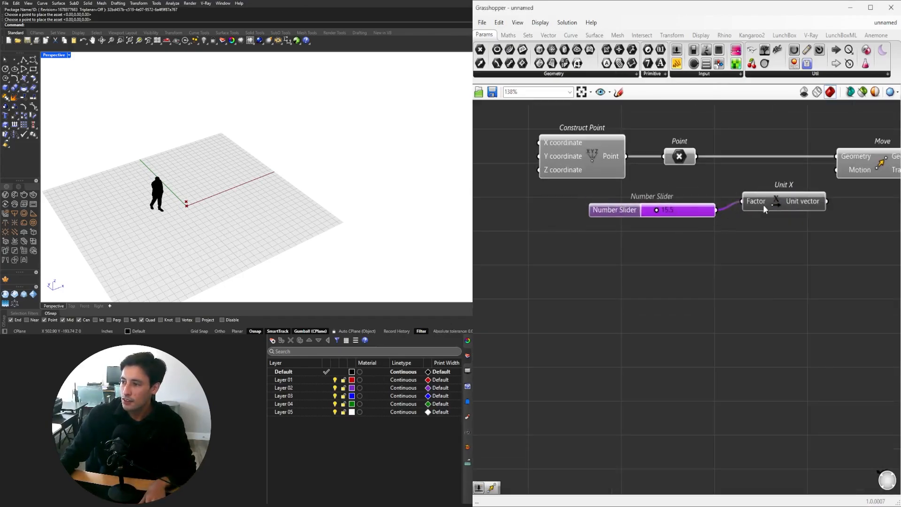
drag(763, 208, 751, 215)
scroll(751, 215, down, 2)
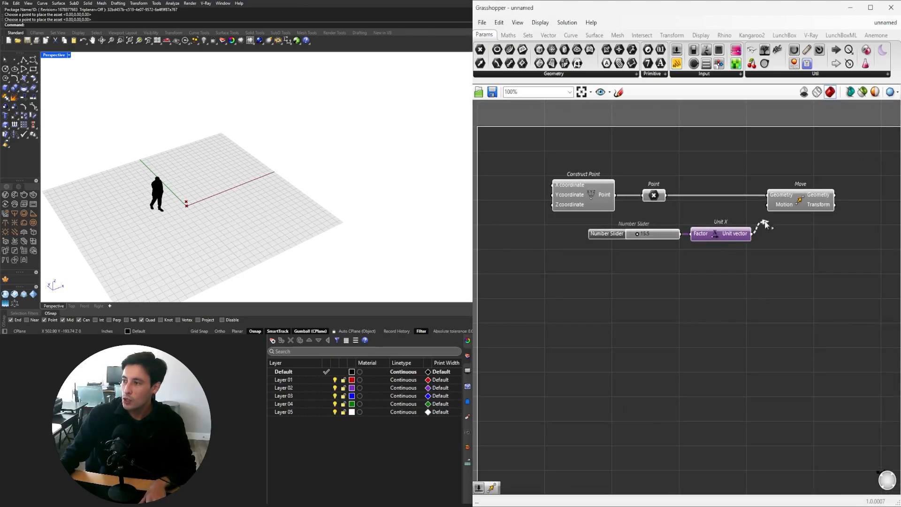
click(796, 199)
Raise the Unit X slider to 100.0 and tidy the positions of the slider and the Move component.
scroll(623, 236, up, 5)
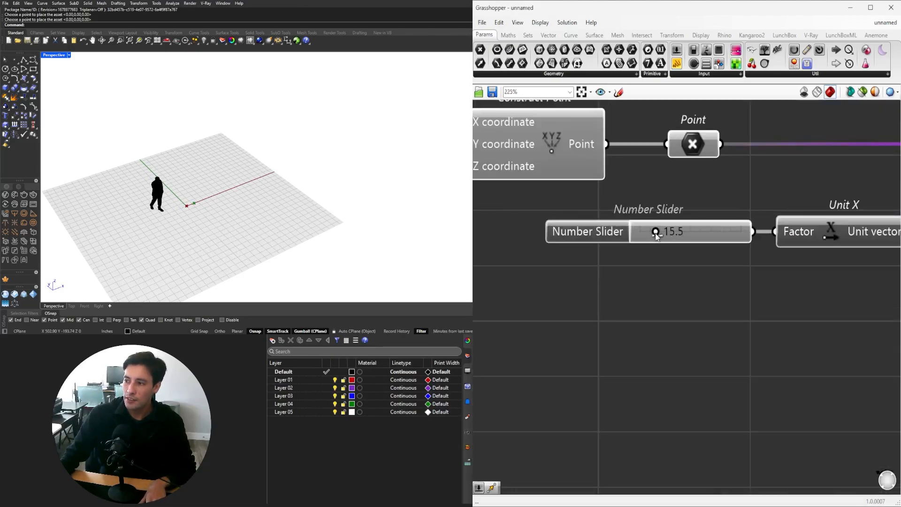
drag(657, 234, 716, 225)
scroll(708, 255, down, 6)
drag(536, 251, 503, 252)
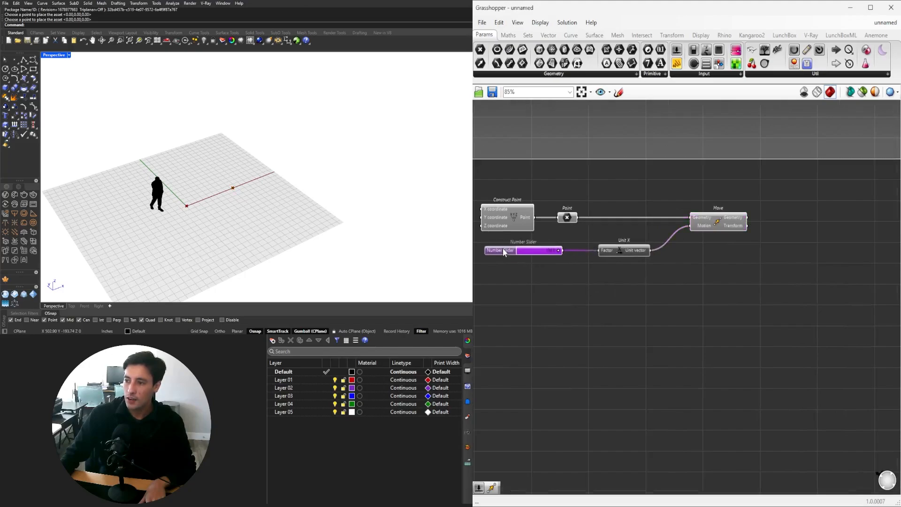
drag(714, 224, 697, 224)
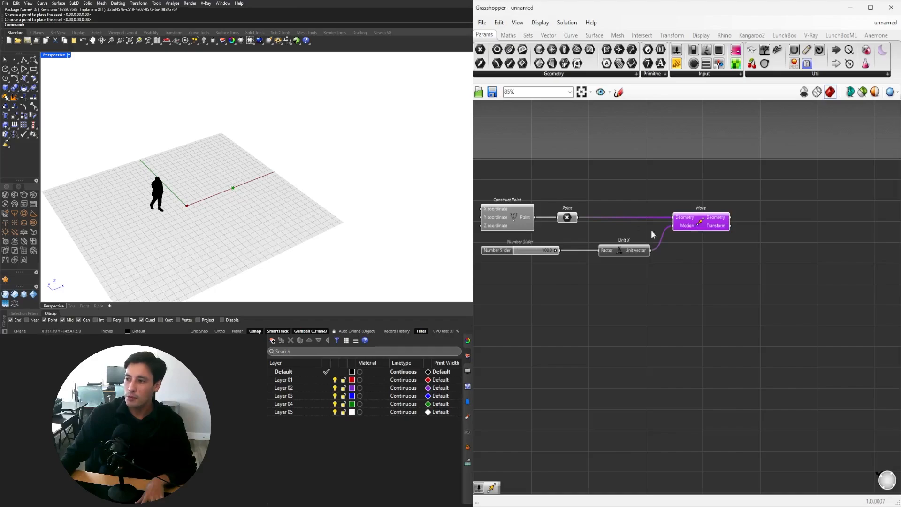
Duplicate the Move component twice, chaining each copy's Geometry input to the previous Move's Geometry output with the same Unit X motion.
drag(699, 227, 784, 238)
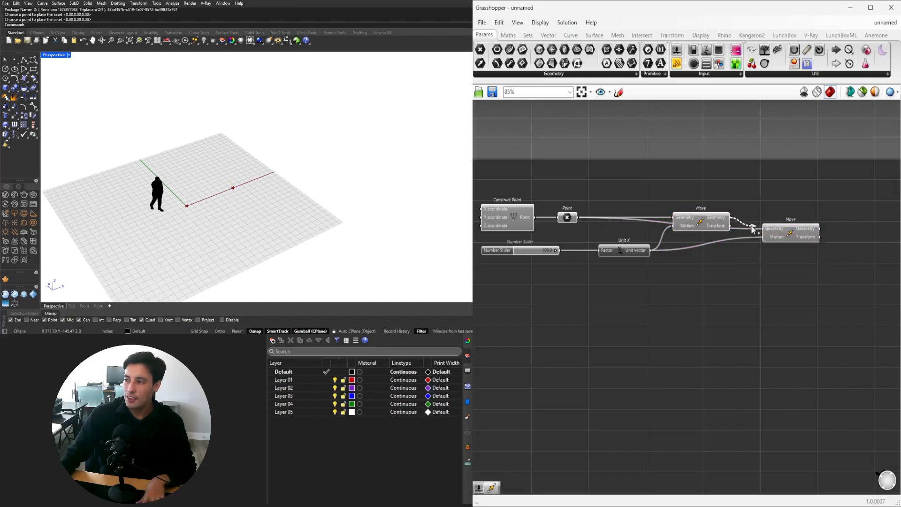
drag(758, 230, 767, 253)
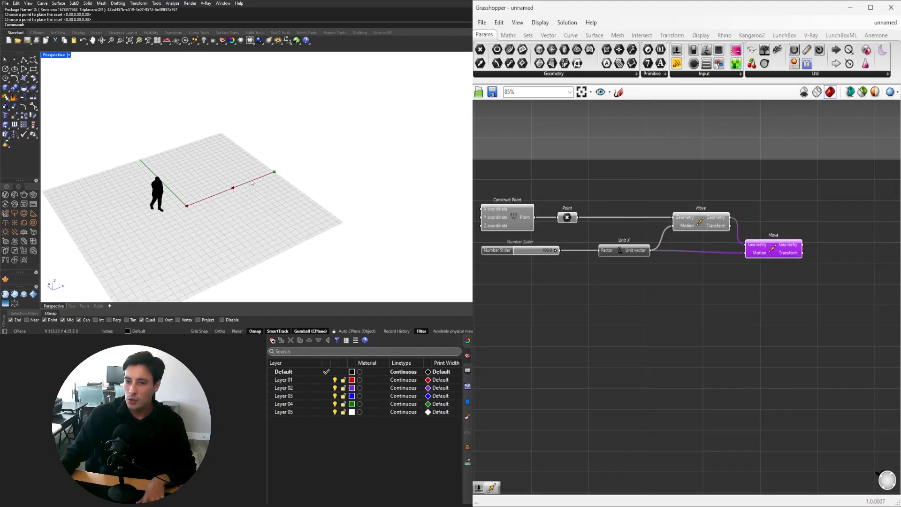
drag(762, 254, 833, 266)
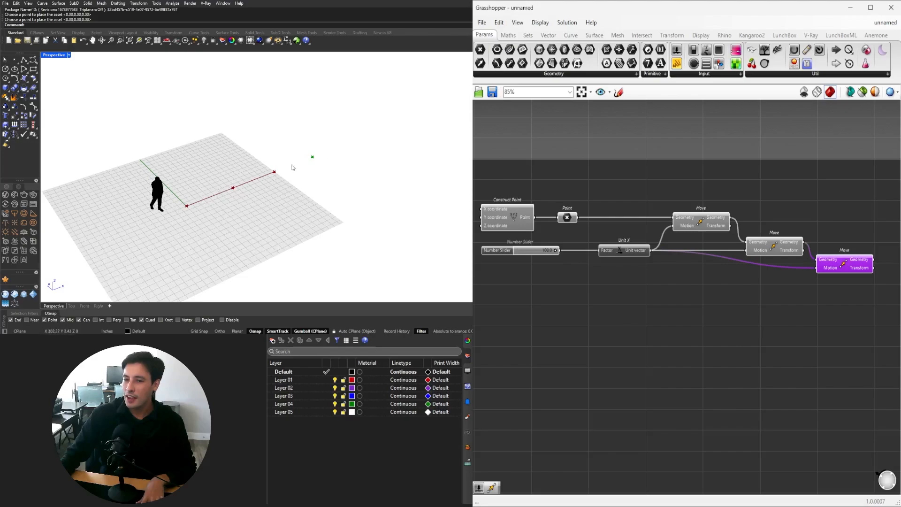
scroll(843, 281, down, 2)
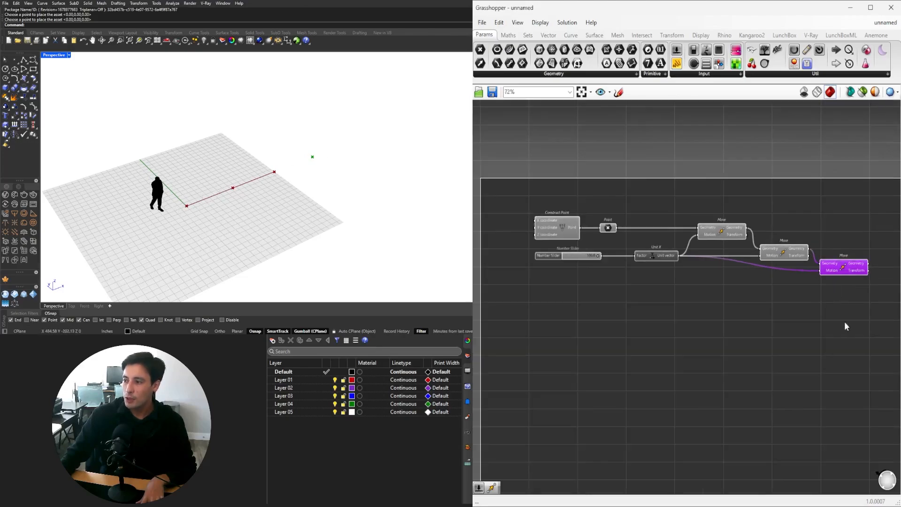
right_drag(845, 322, 650, 279)
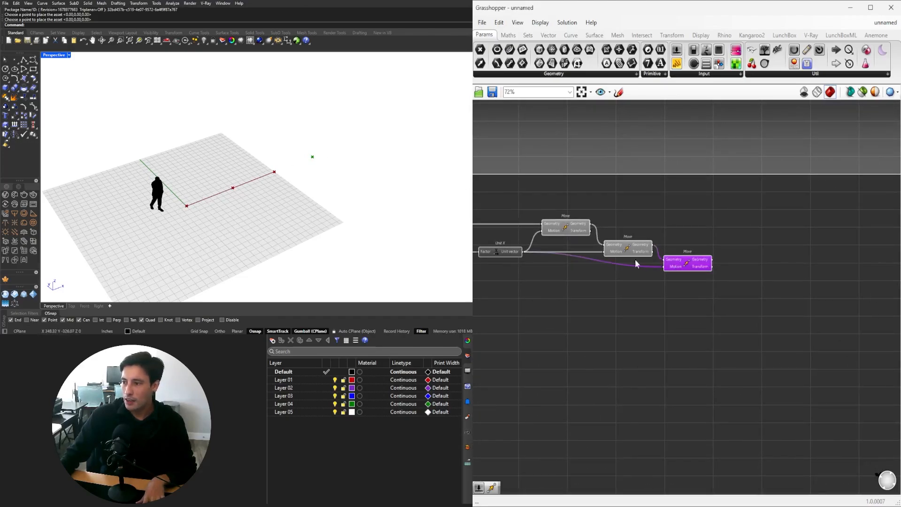
click(615, 259)
click(623, 254)
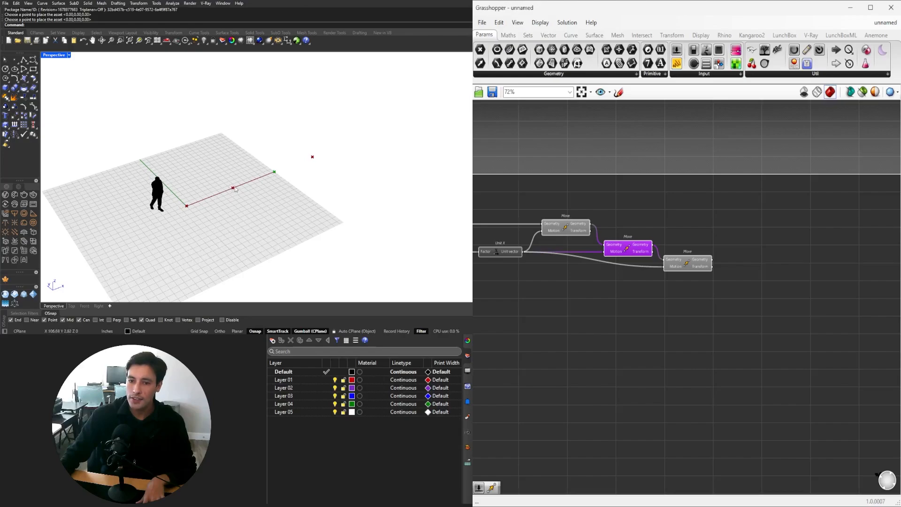
Add a separate Move component below the chain and feed its Geometry input from the first Move's output.
double_click(670, 325)
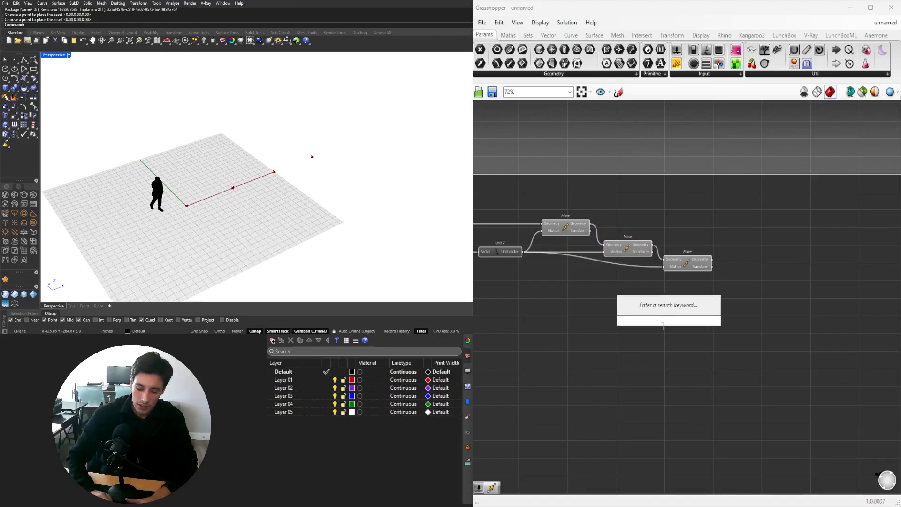
text(MOVE)
click(640, 309)
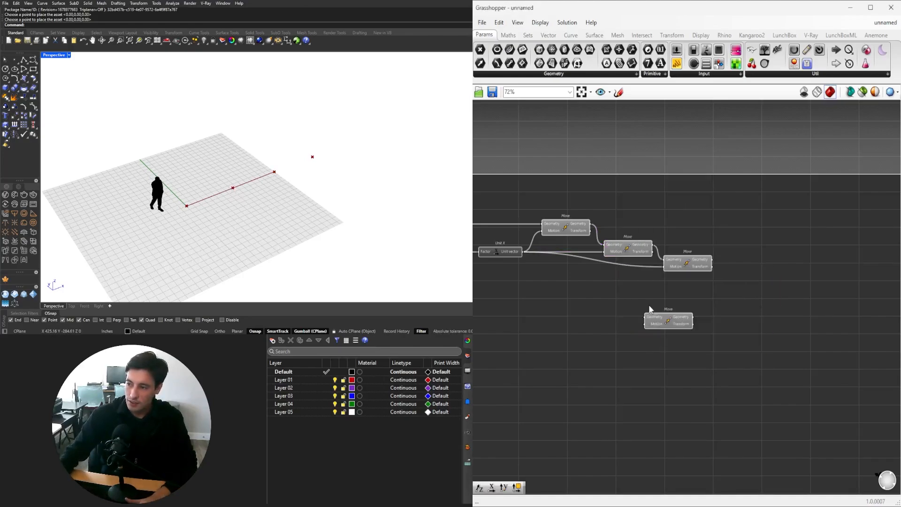
drag(668, 322, 622, 281)
click(567, 229)
Add a Unit Y vector component beside the newly branched Move component.
right_drag(583, 307, 644, 314)
click(558, 291)
double_click(560, 295)
text(unit y)
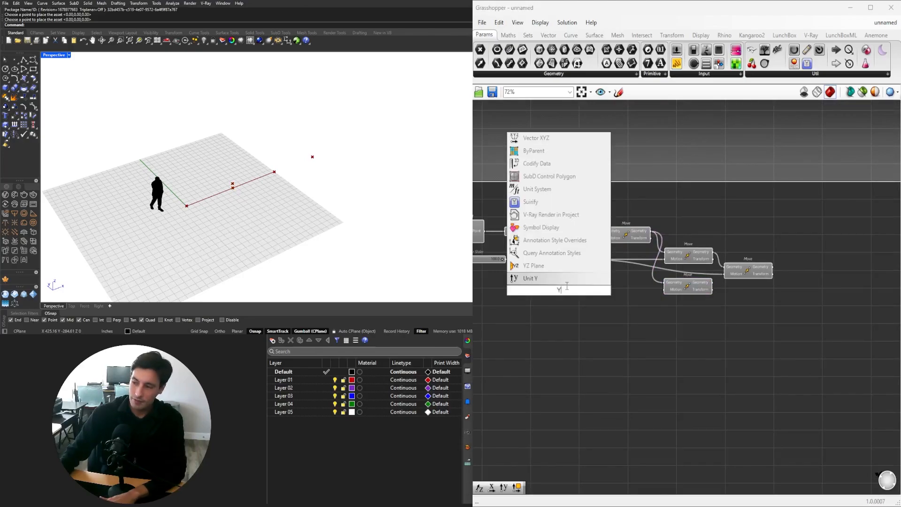
key(Return)
drag(557, 292, 612, 297)
Duplicate the 100.0 number slider for Unit Y's Factor and wire Unit Y into the branched Move's Motion input.
click(519, 289)
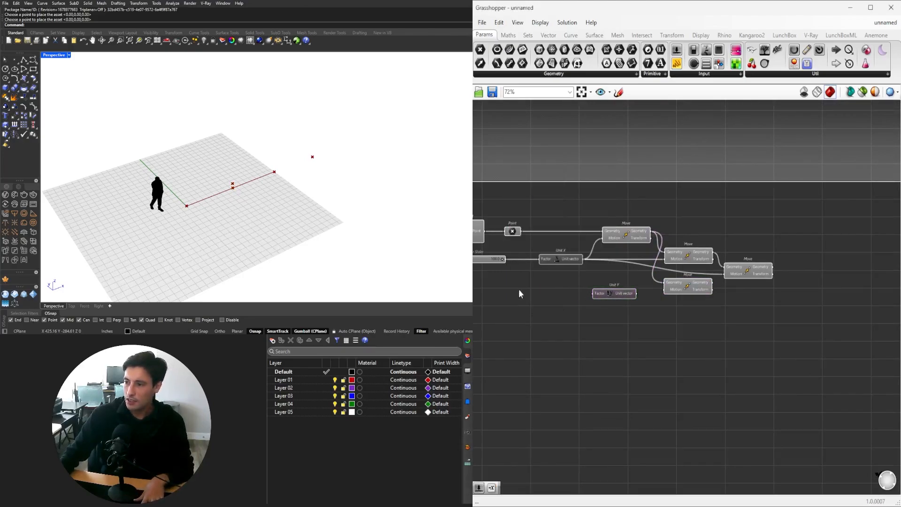
right_drag(519, 289, 579, 288)
alt+drag(519, 261, 648, 291)
scroll(595, 294, up, 3)
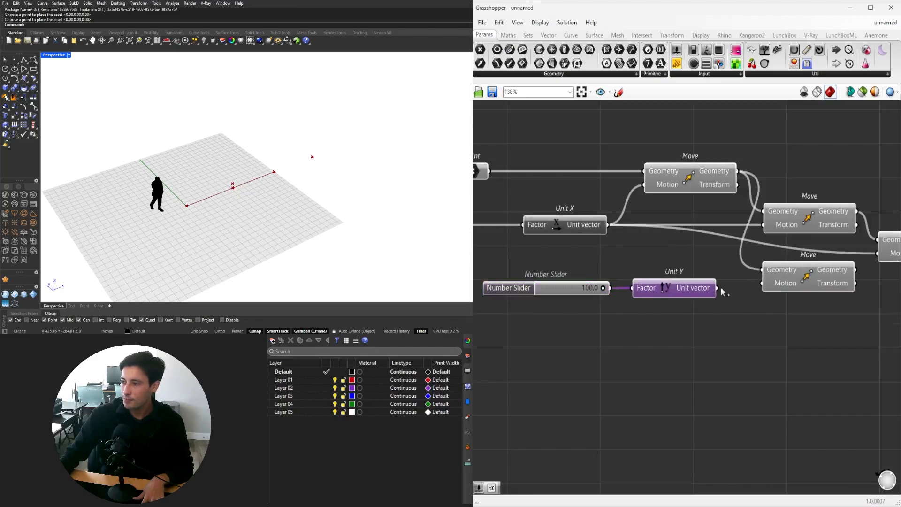
right_drag(768, 289, 656, 298)
click(671, 288)
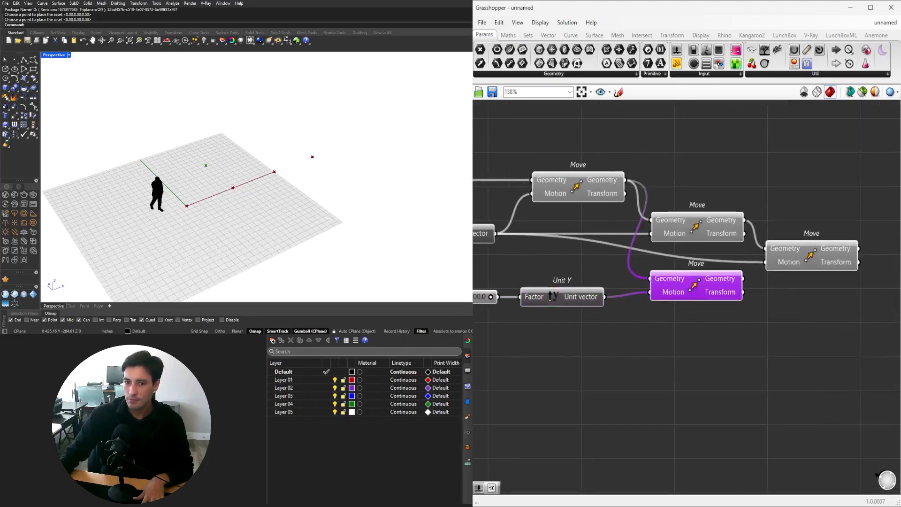
Lower the Unit Y number slider below 100 to shorten the branched point's Y offset.
right_drag(188, 188, 163, 183)
right_drag(581, 338, 654, 338)
scroll(561, 304, up, 4)
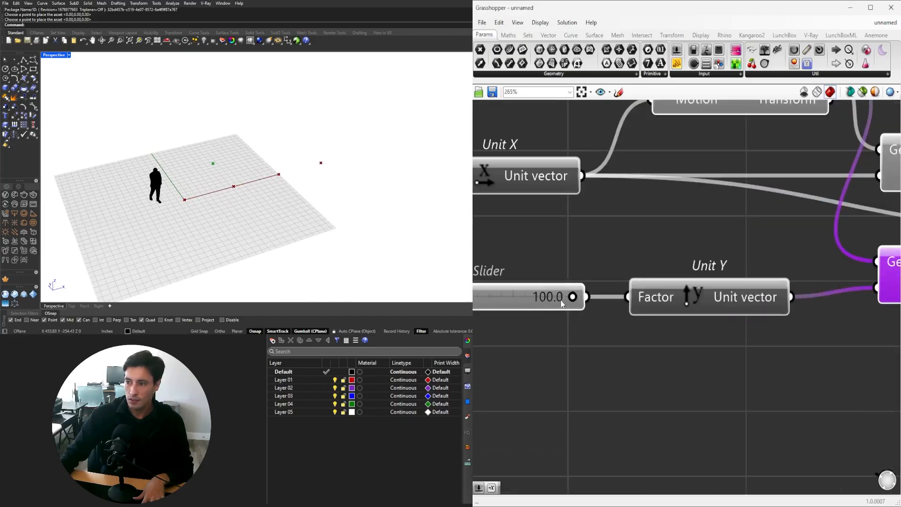
mouse_move(572, 298)
mouse_down()
mouse_move(486, 297)
mouse_move(558, 298)
mouse_up()
scroll(772, 322, down, 5)
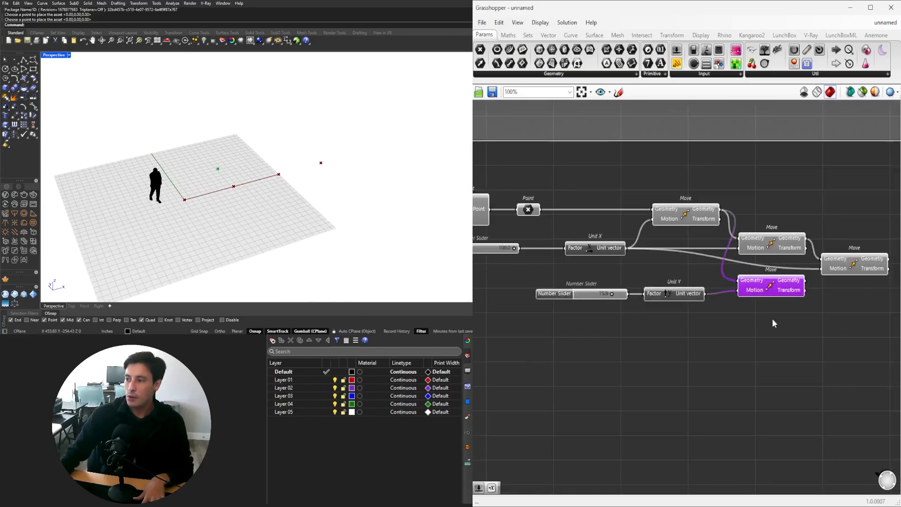
Shift the last Move in the X chain farther along the canvas and align the second Move with the branched one.
drag(671, 298, 755, 294)
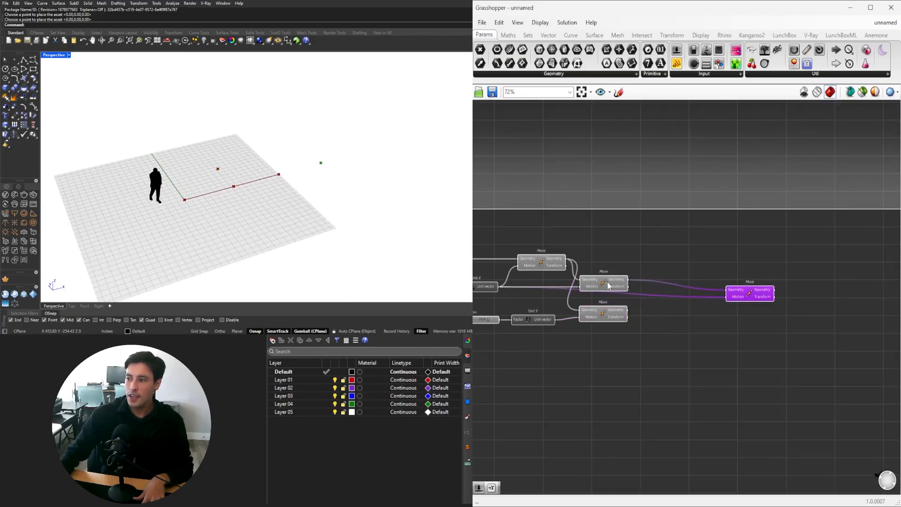
mouse_move(613, 281)
mouse_down()
mouse_move(650, 281)
mouse_move(617, 285)
mouse_up()
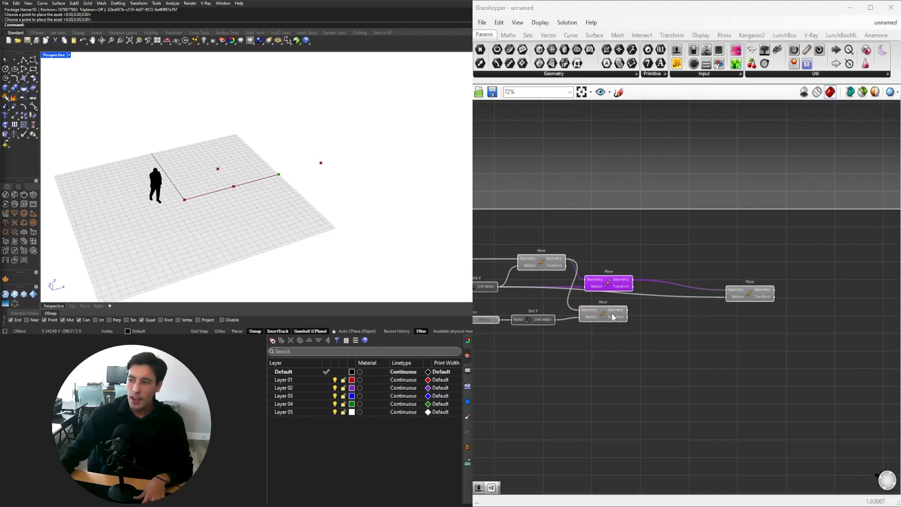
drag(614, 317, 616, 317)
click(610, 283)
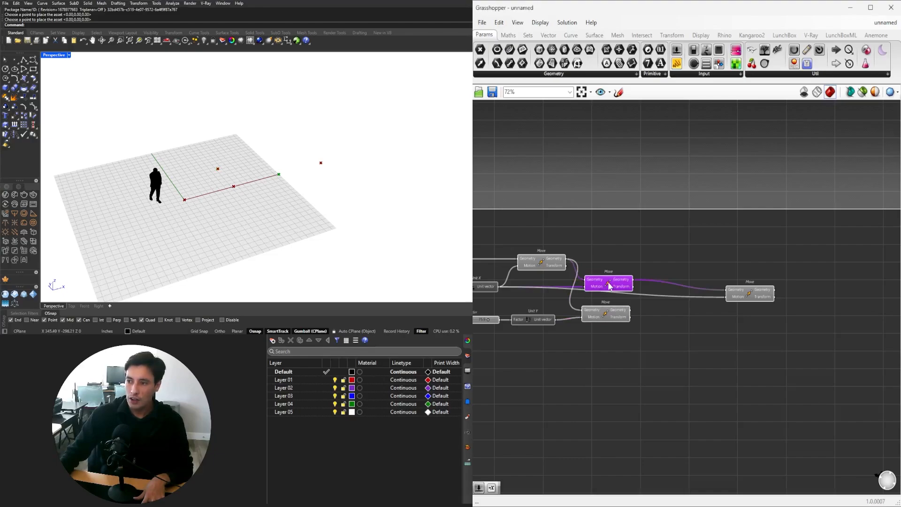
Duplicate the second Move of the X chain and place the copy below the branched Y Move.
alt+drag(609, 287, 690, 310)
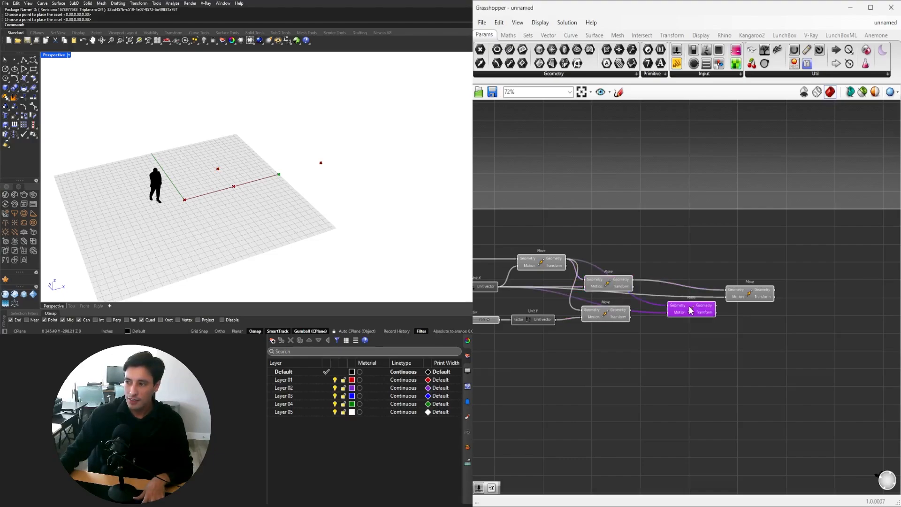
drag(616, 321, 621, 314)
drag(690, 315, 601, 332)
Shift the Unit Y component and its number slider back to free up space before the Move components.
right_drag(615, 368, 789, 365)
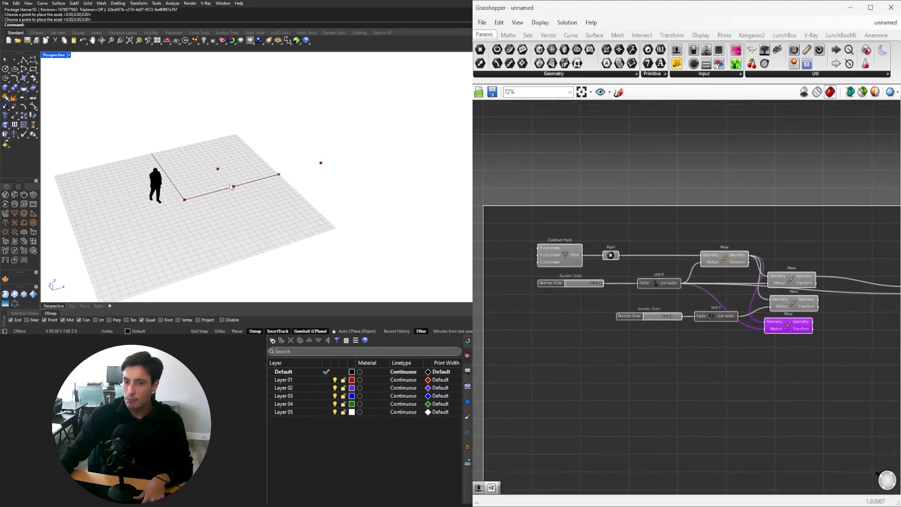
scroll(668, 294, up, 2)
drag(750, 340, 589, 307)
drag(690, 327, 597, 327)
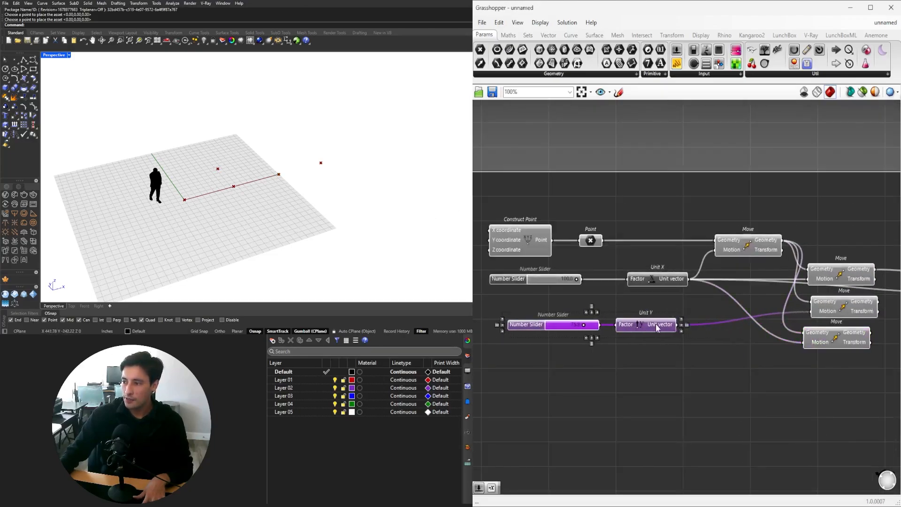
Add a Negative component, feed it Unit Y's vector, and wire its Result into the duplicated Move's Motion input.
click(725, 355)
double_click(725, 354)
text(negative)
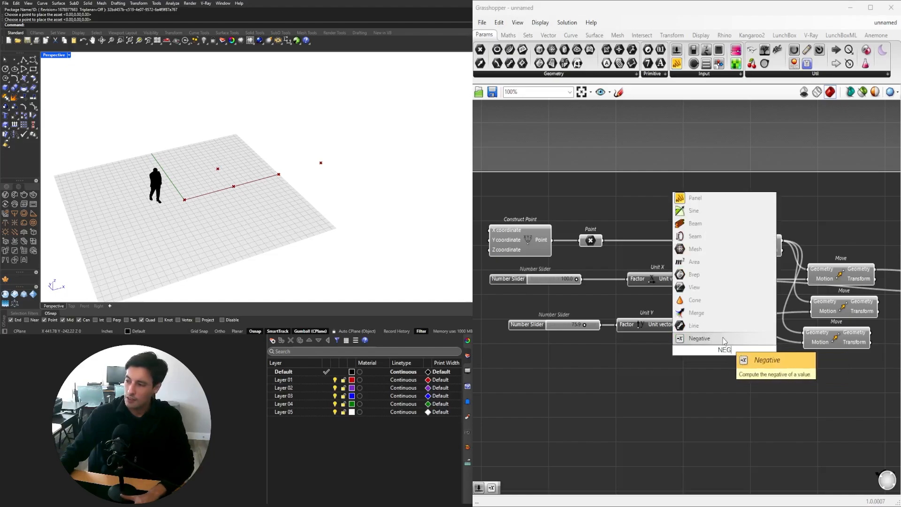
key(Return)
scroll(699, 331, up, 1)
drag(674, 323, 700, 354)
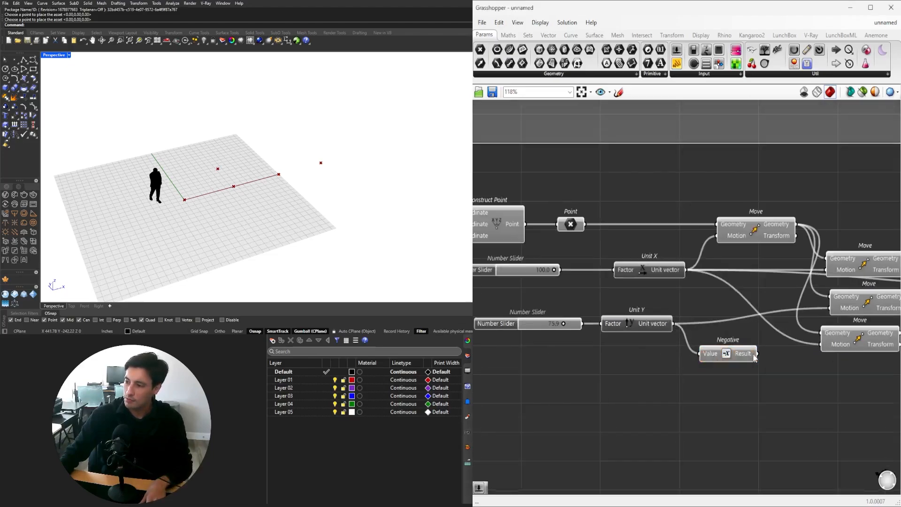
drag(756, 354, 818, 345)
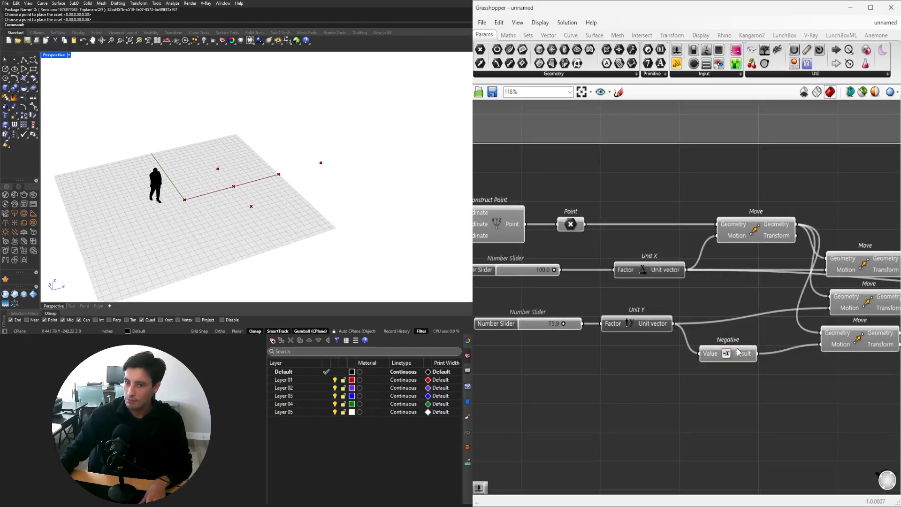
Shift the negative-Y Move farther along the canvas and source its Geometry from the second Move of the X chain.
click(717, 351)
scroll(716, 351, down, 3)
drag(693, 334, 768, 335)
click(702, 318)
click(702, 293)
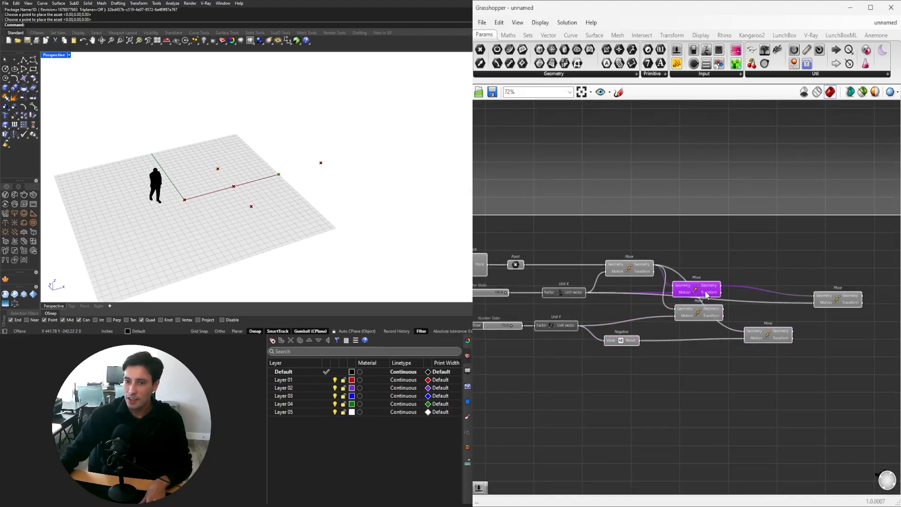
drag(739, 319, 795, 342)
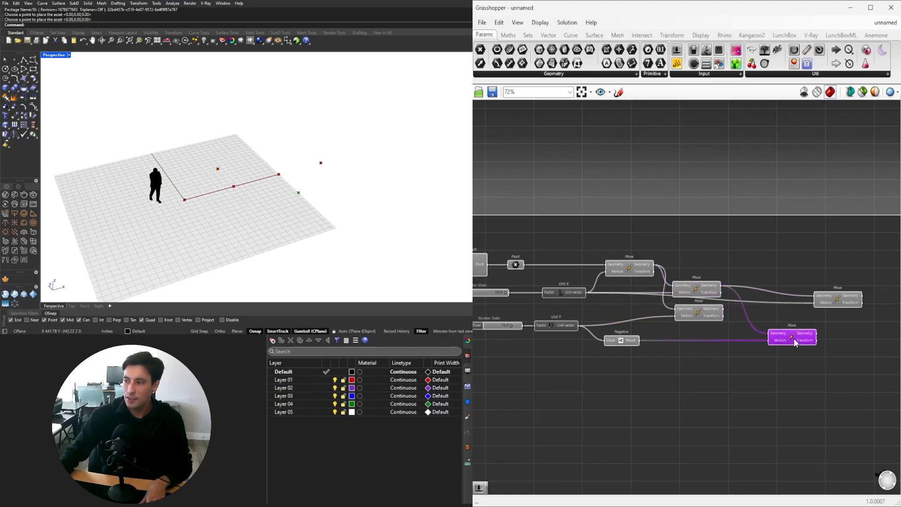
Turn off the preview of the first and second Move components in the X chain.
click(702, 290)
shift+click(702, 310)
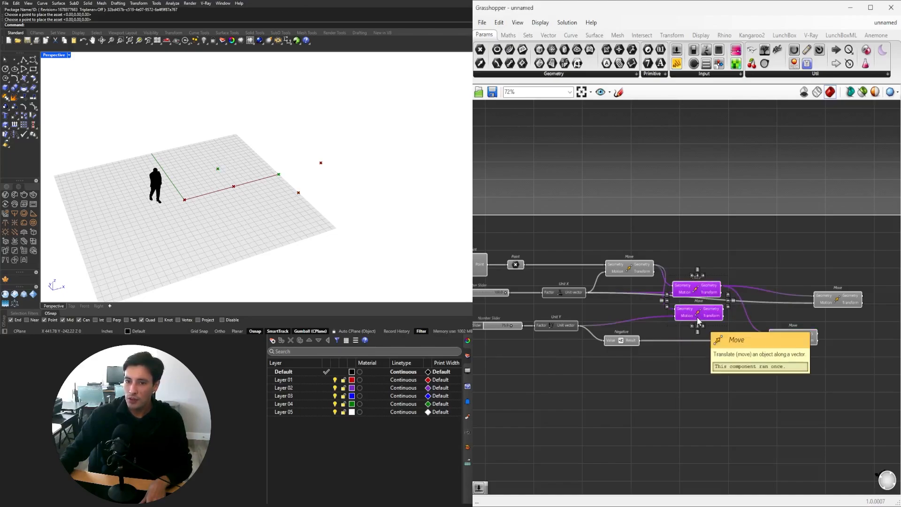
click(703, 290)
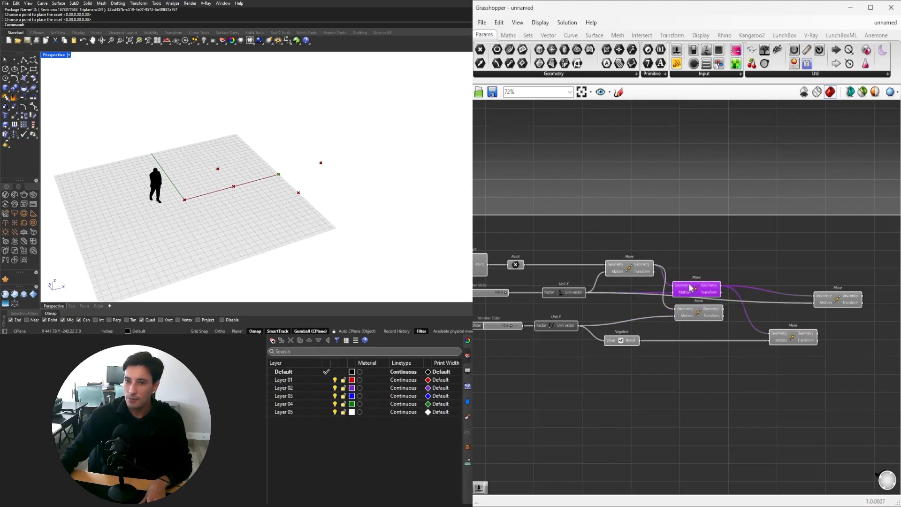
middle_click(694, 287)
click(627, 267)
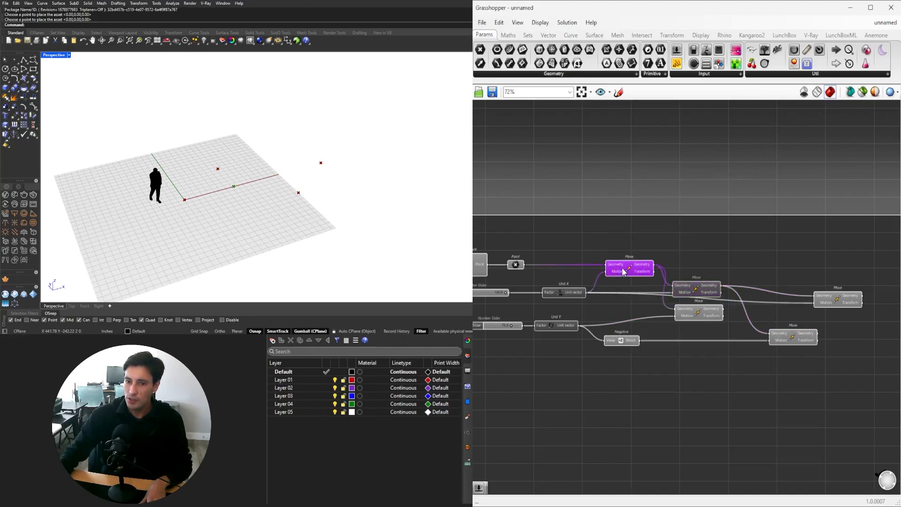
middle_click(621, 267)
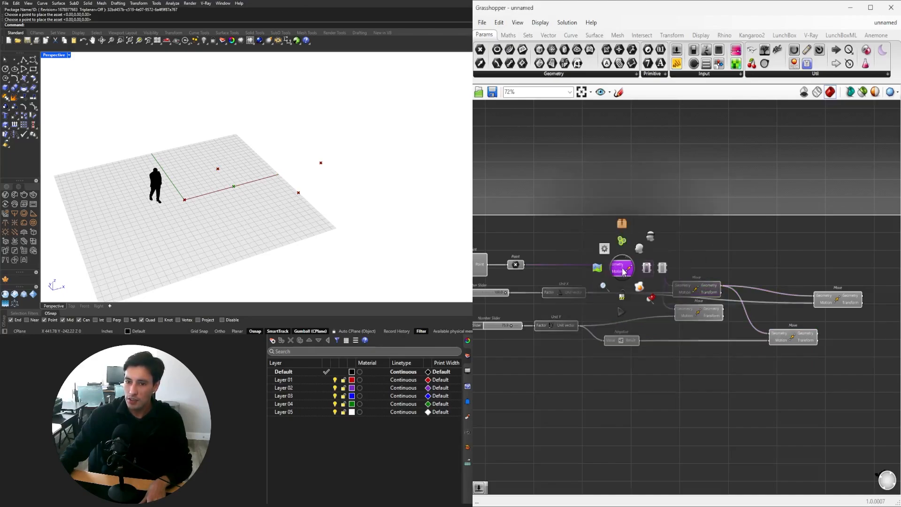
Add an Interpolate curve component in the empty canvas area past the last Move.
scroll(746, 291, down, 2)
right_drag(813, 275, 723, 320)
double_click(754, 283)
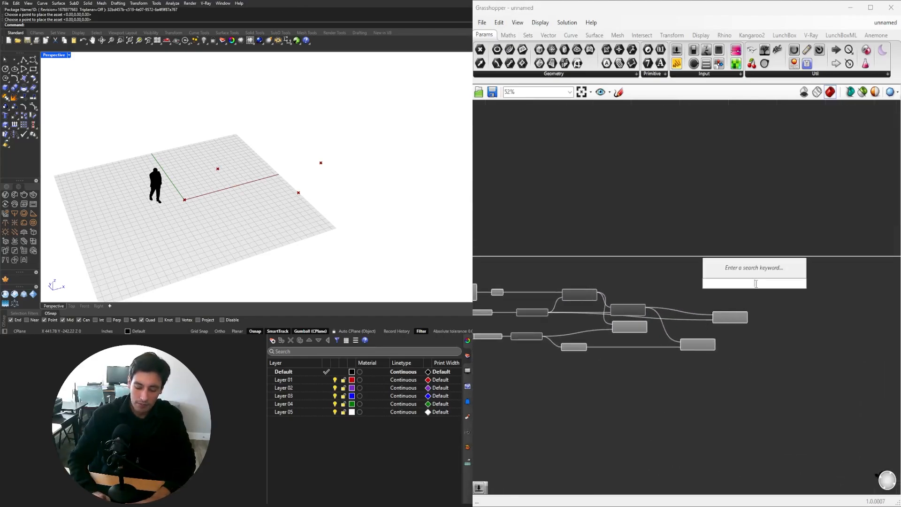
text(INTER)
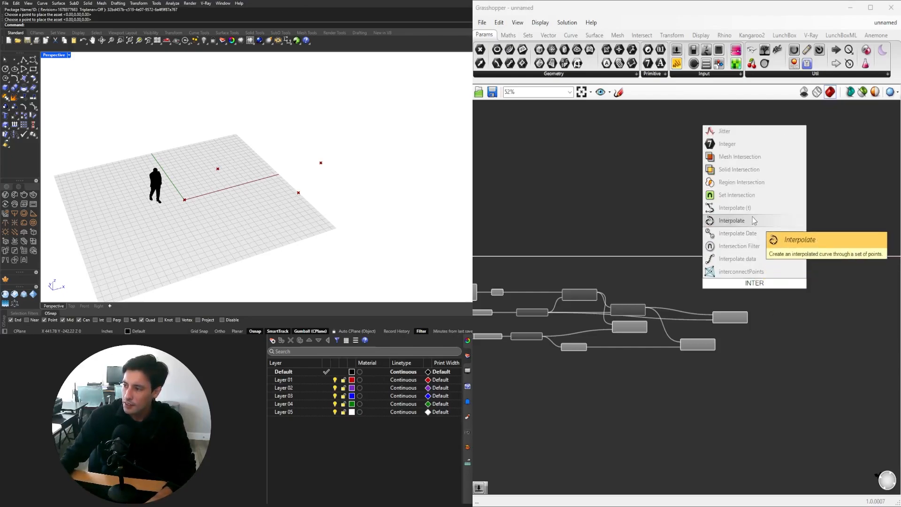
click(756, 252)
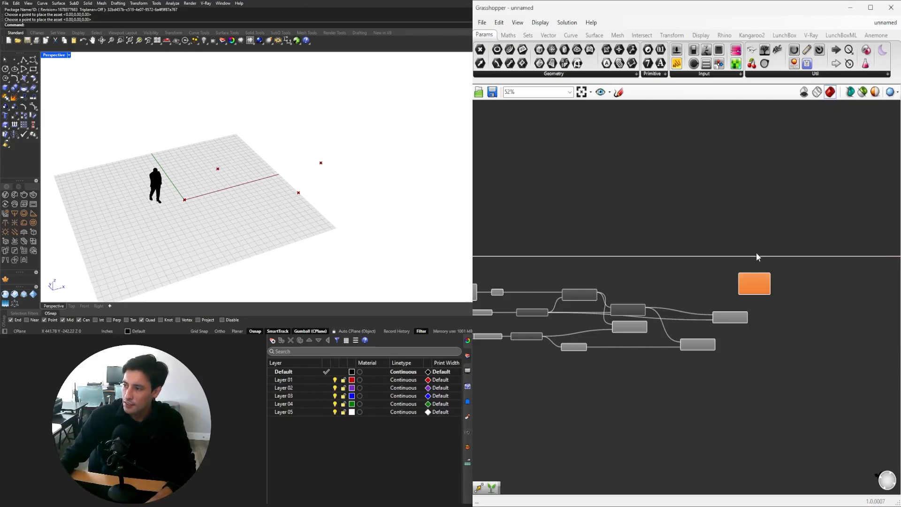
scroll(795, 290, up, 3)
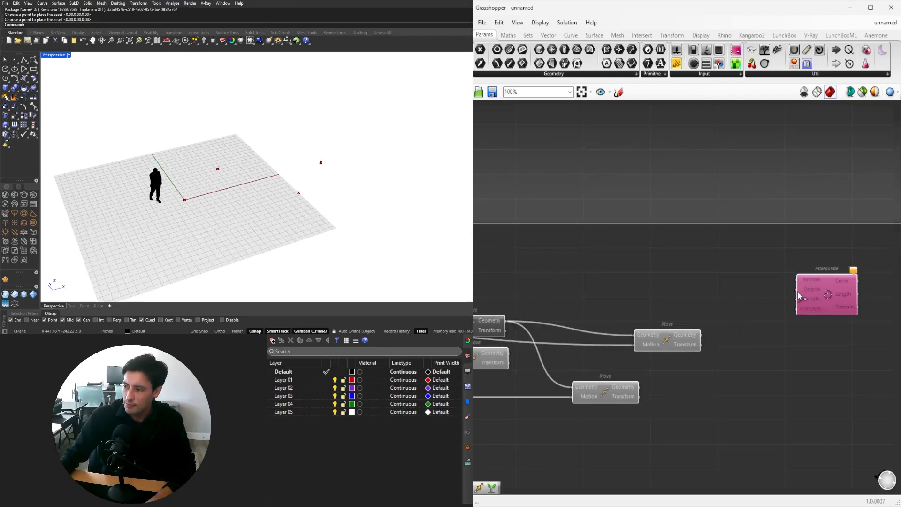
Add a Nurbs Curve component and stack it directly above Interpolate.
double_click(739, 292)
text(NURBS)
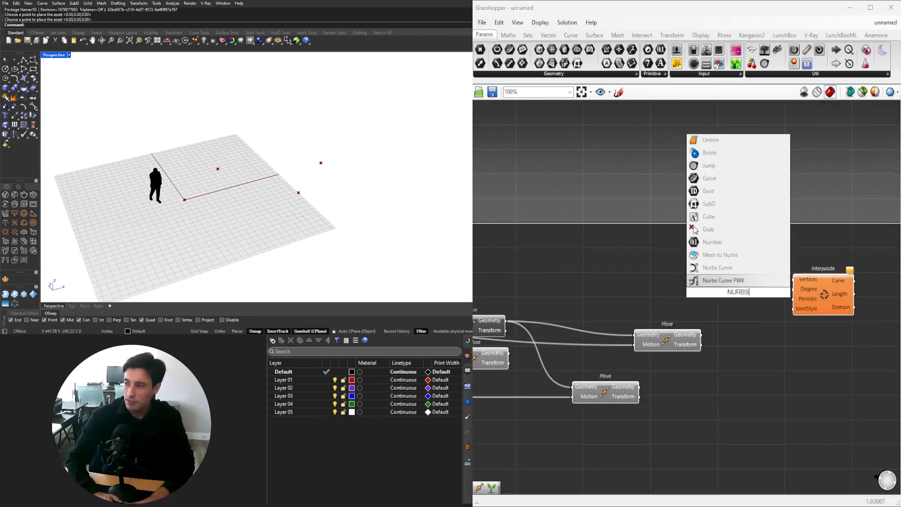
click(718, 280)
scroll(819, 300, down, 2)
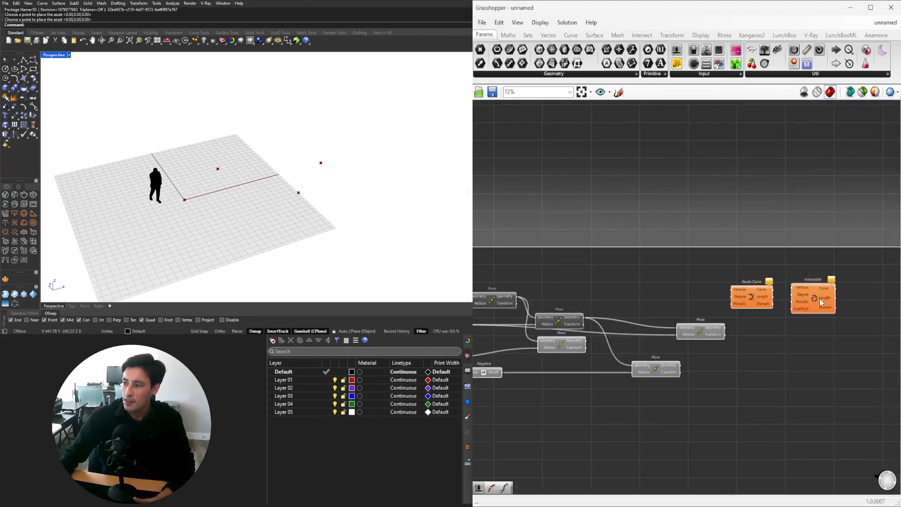
drag(755, 292, 800, 282)
drag(826, 338, 785, 283)
drag(797, 289, 807, 269)
click(805, 266)
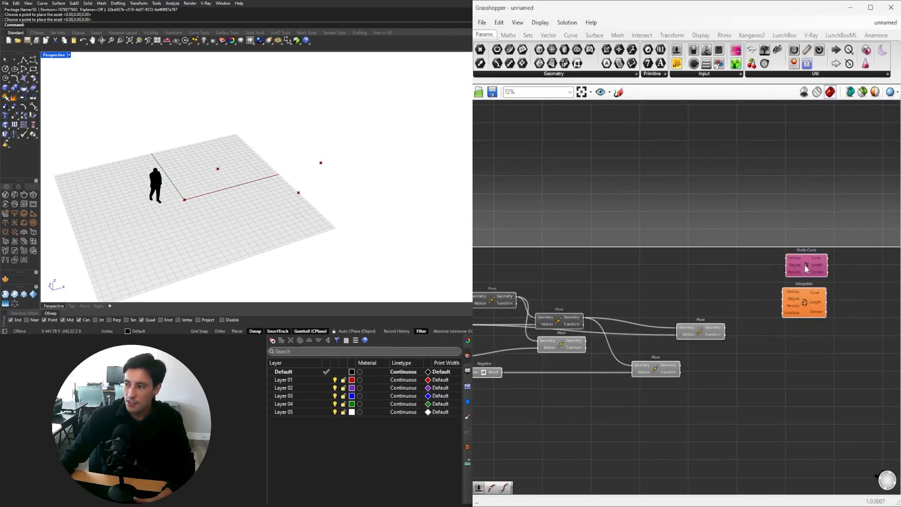
click(792, 284)
Wire the Point parameter into Nurbs Curve's Vertices input and bring the component closer, above the Moves.
scroll(729, 256, up, 8)
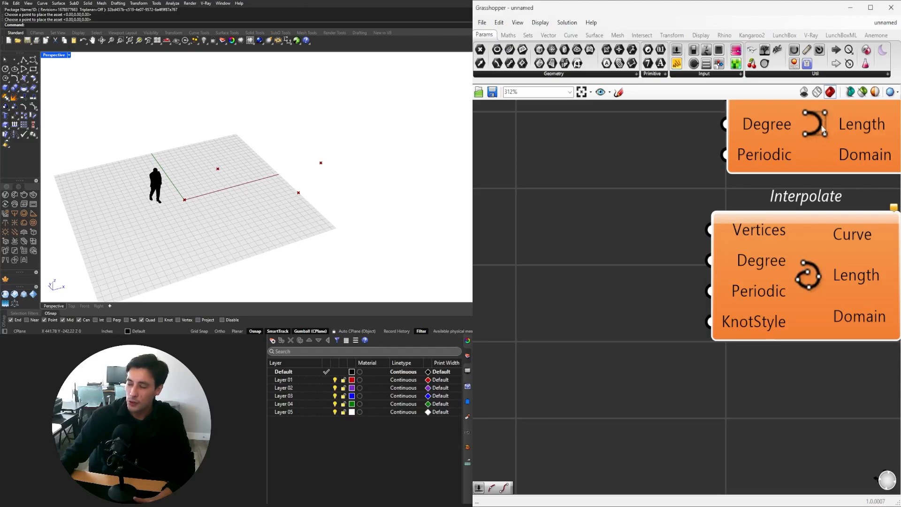
scroll(814, 136, down, 3)
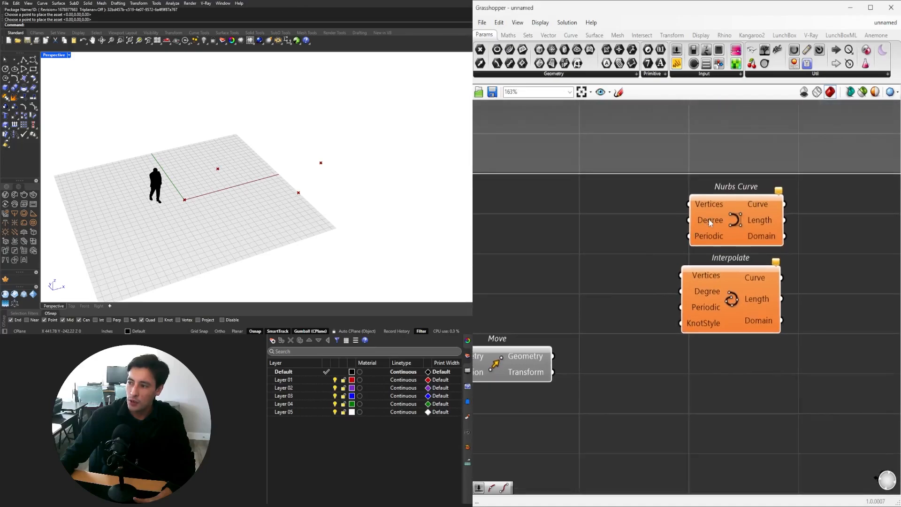
mouse_move(706, 215)
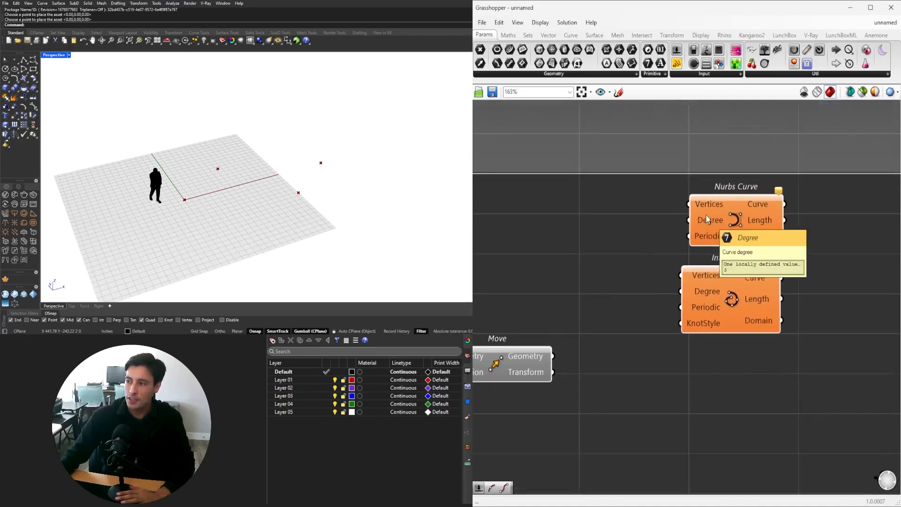
scroll(705, 215, down, 3)
right_drag(588, 277, 721, 287)
scroll(648, 286, down, 2)
right_drag(625, 288, 718, 265)
scroll(569, 272, down, 1)
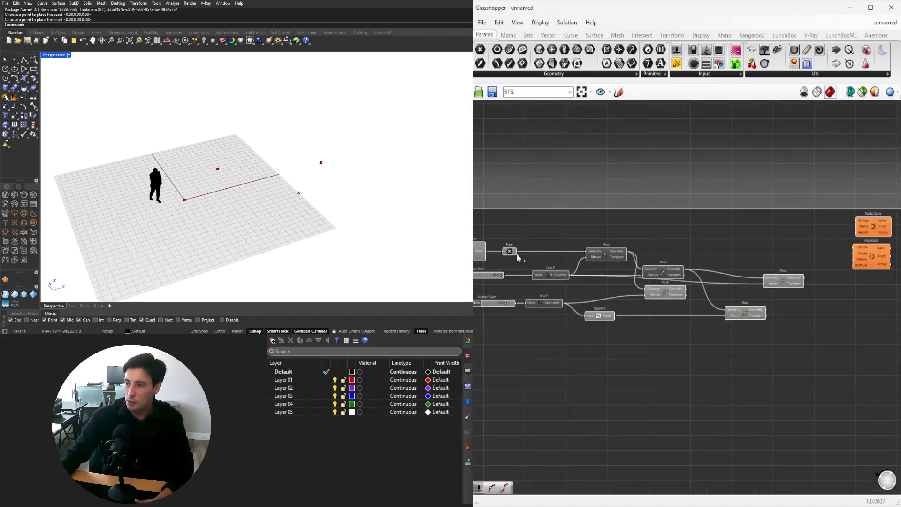
drag(516, 252, 725, 238)
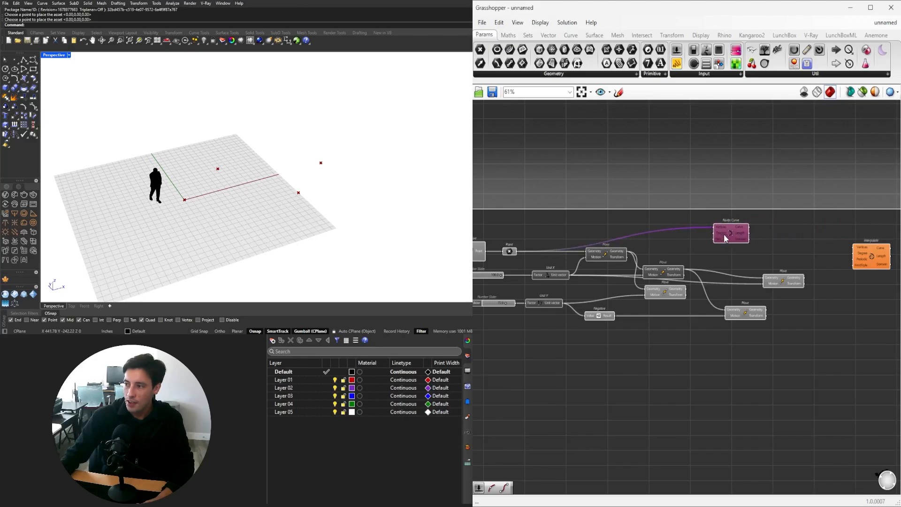
scroll(724, 238, up, 2)
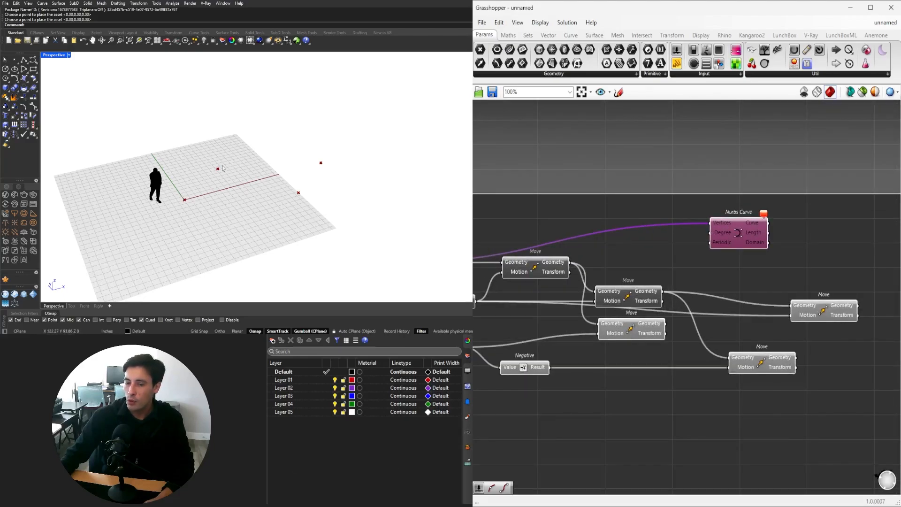
Add the positive-Y branched Move's Geometry as a second source of Nurbs Curve's Vertices.
scroll(651, 227, down, 1)
click(683, 288)
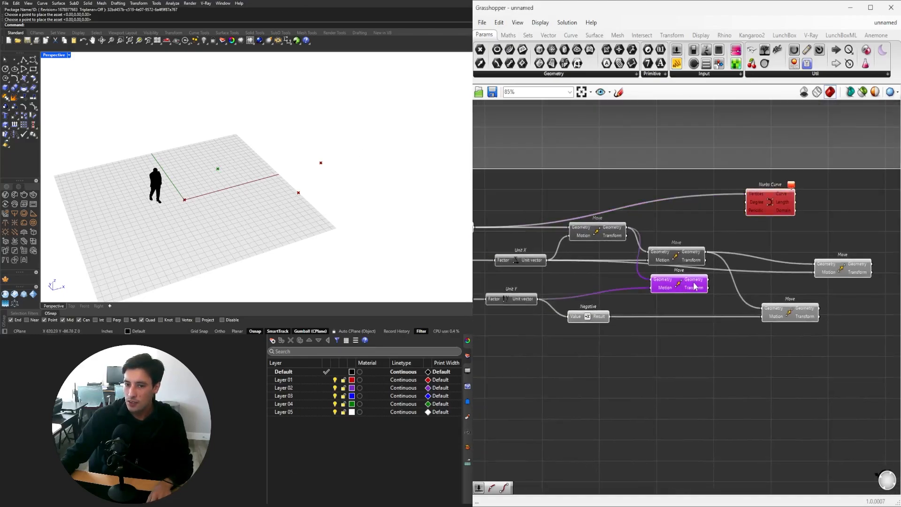
scroll(753, 260, up, 2)
shift+drag(678, 304, 736, 154)
right_drag(780, 177, 606, 229)
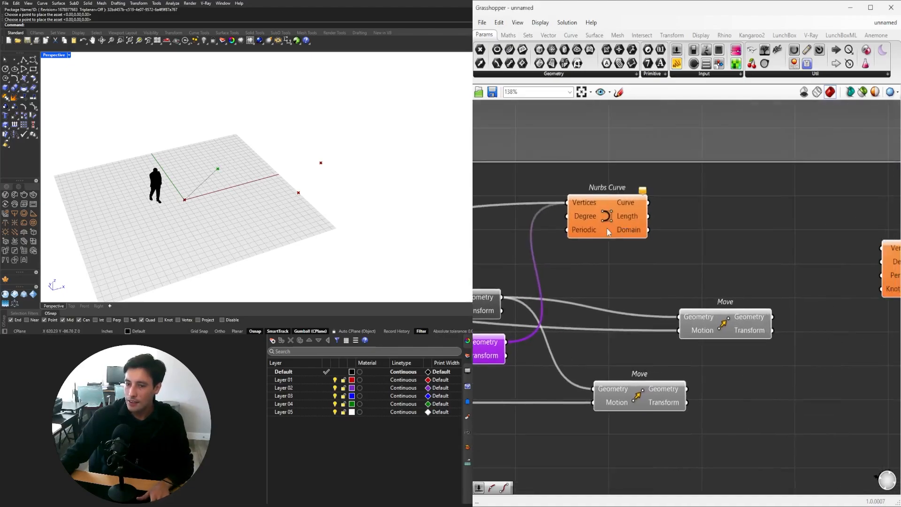
Add the negative-Y Move's and the last X-chain Move's Geometry to Nurbs Curve's Vertices, and place the component below Interpolate.
scroll(599, 227, down, 3)
drag(597, 225, 703, 224)
scroll(659, 284, up, 1)
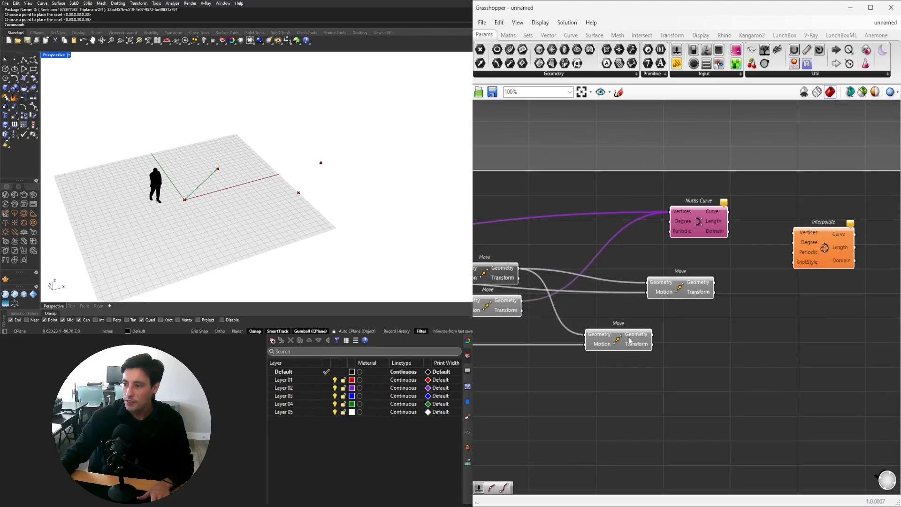
click(618, 342)
drag(654, 337, 746, 324)
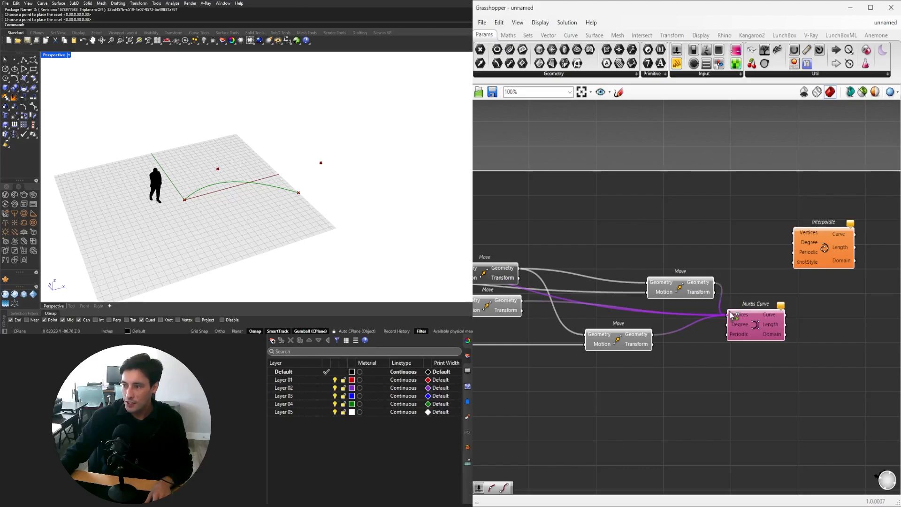
drag(731, 315, 798, 309)
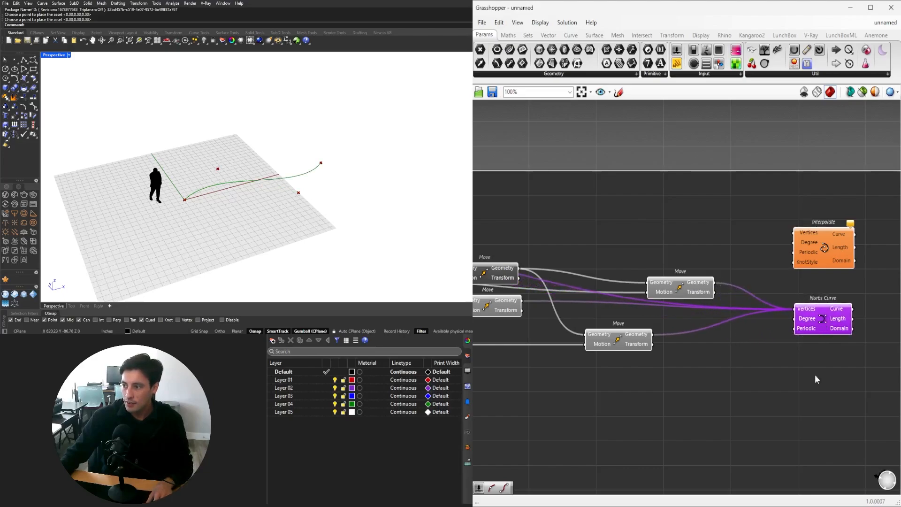
scroll(284, 192, up, 3)
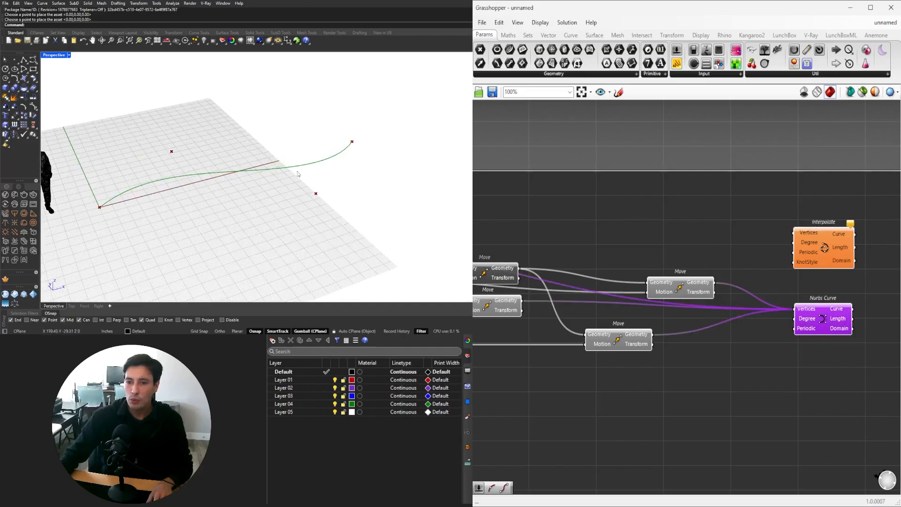
drag(807, 321, 818, 321)
Add a number slider with a value of 3 and wire it into Nurbs Curve's Degree input.
double_click(751, 379)
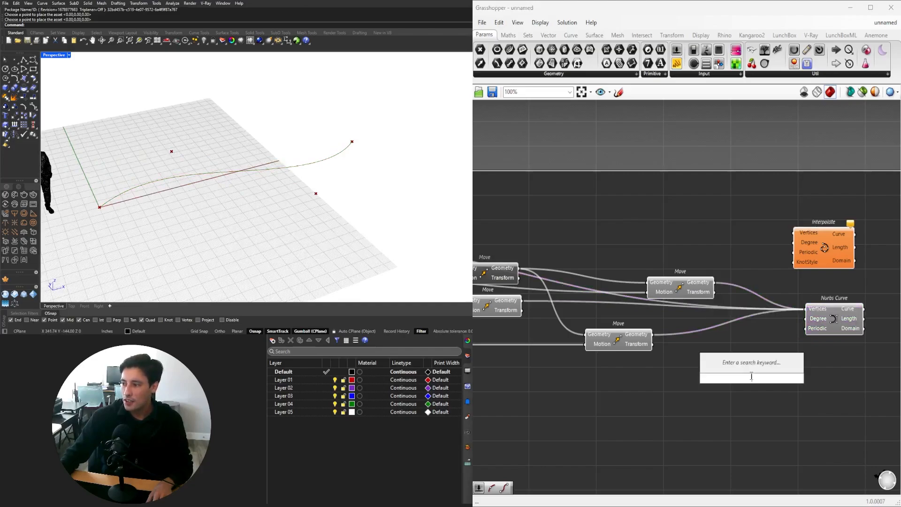
text(15)
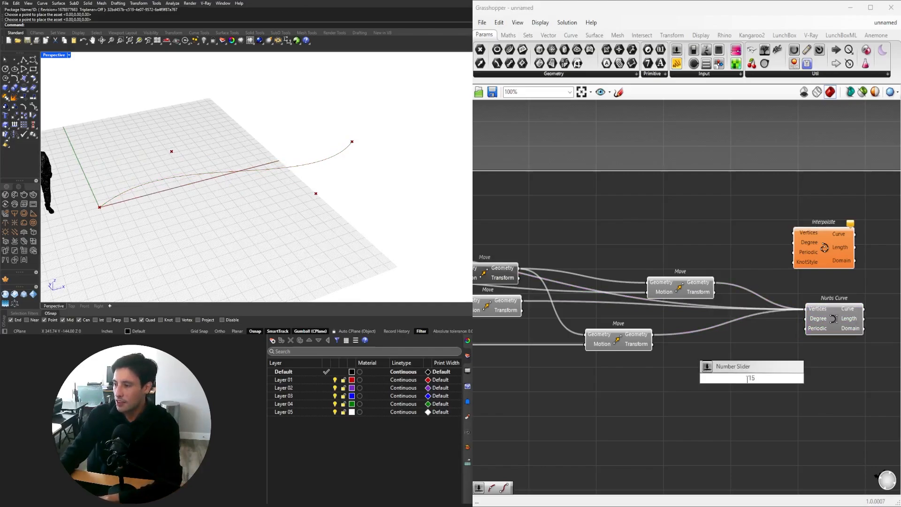
key(Return)
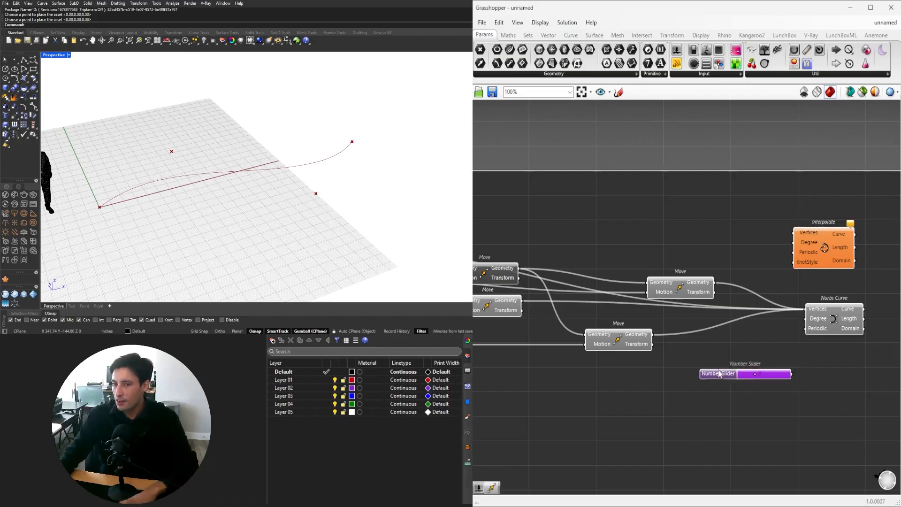
scroll(768, 366, up, 3)
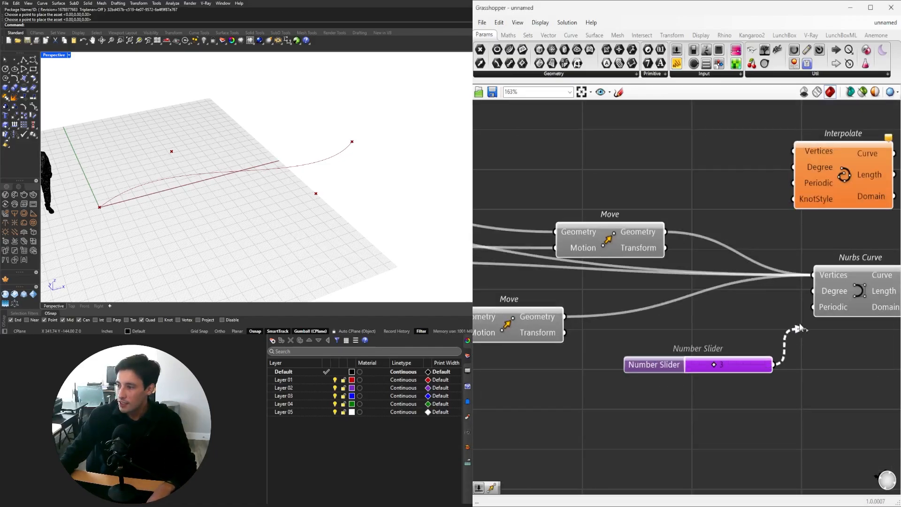
click(860, 302)
scroll(709, 347, up, 4)
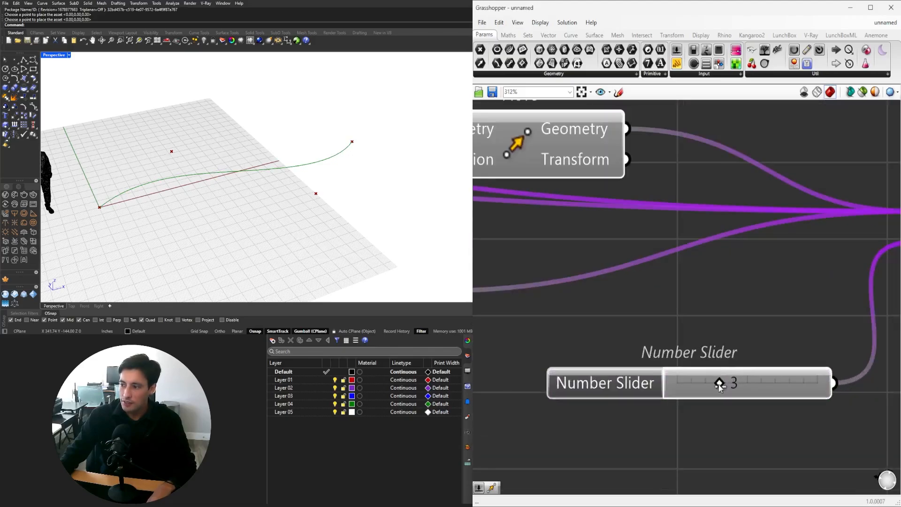
Set the degree slider to 2 and reposition Nurbs Curve slightly below Interpolate.
mouse_move(719, 373)
mouse_down()
mouse_move(685, 369)
mouse_move(706, 374)
mouse_up()
scroll(683, 316, down, 7)
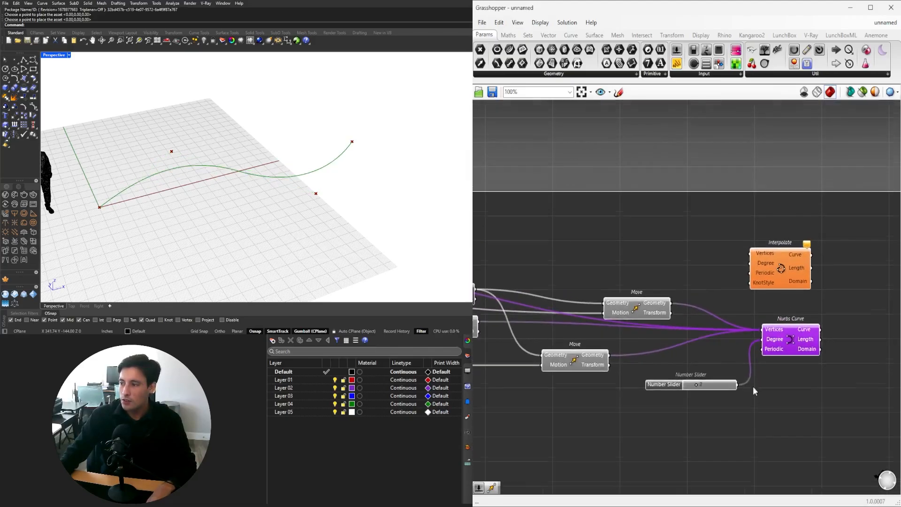
click(752, 387)
click(800, 338)
drag(799, 335, 791, 335)
click(817, 278)
Insert a Relay on the wires entering Nurbs Curve's Vertices input.
scroll(779, 268, down, 3)
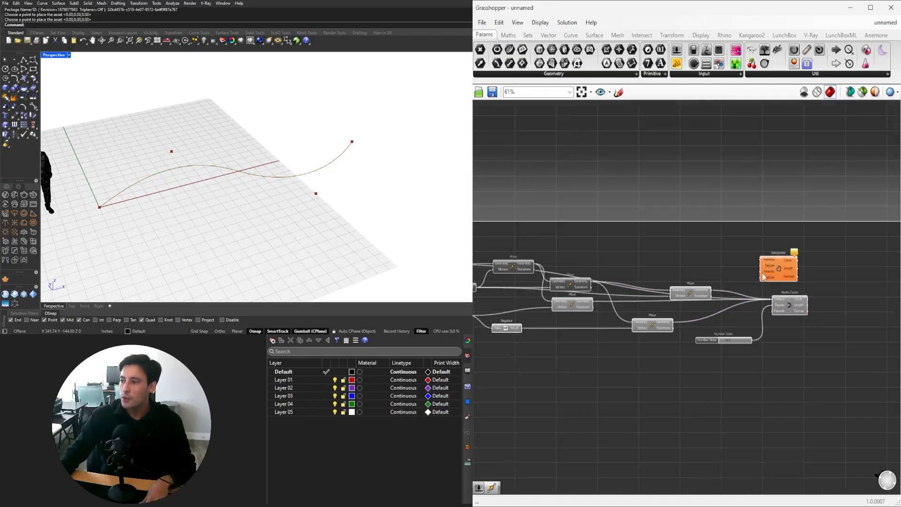
scroll(770, 298, up, 2)
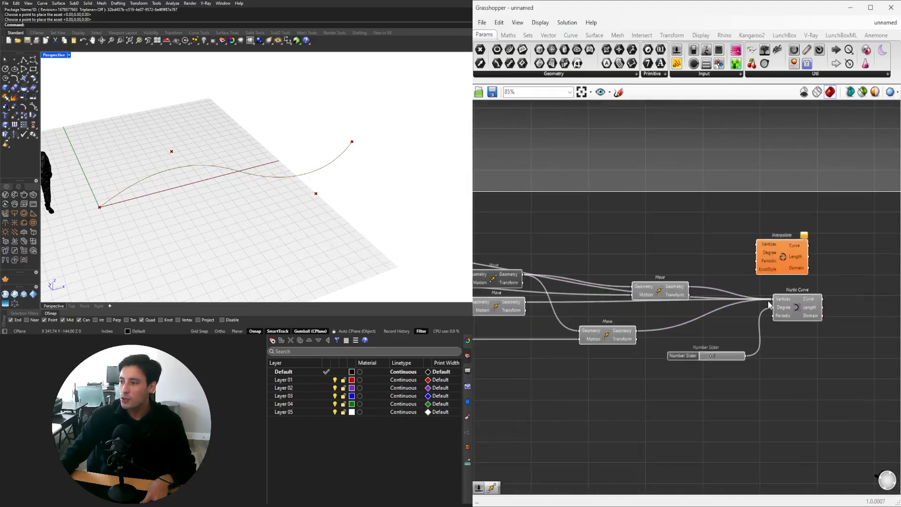
click(795, 306)
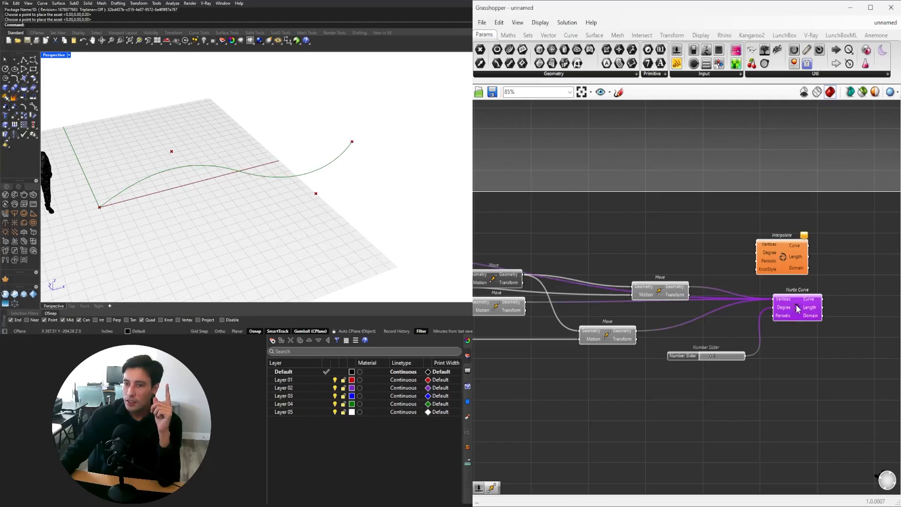
double_click(770, 301)
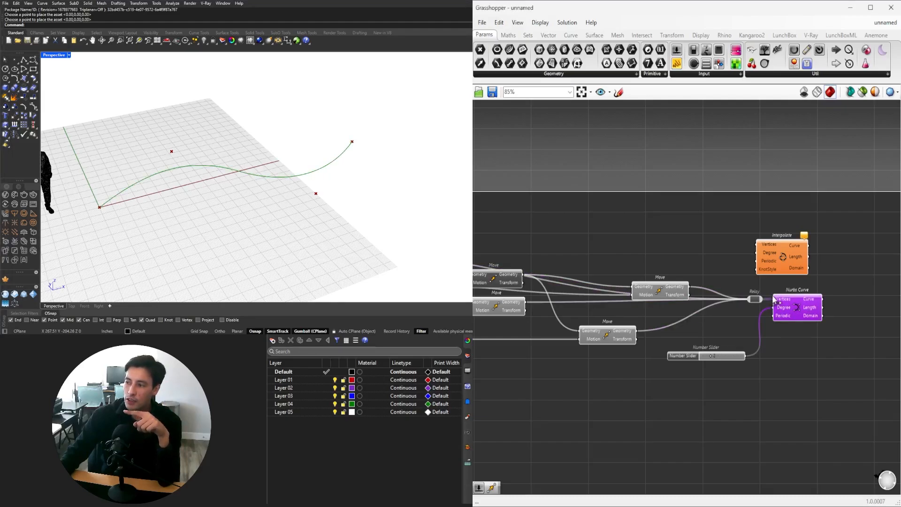
click(755, 299)
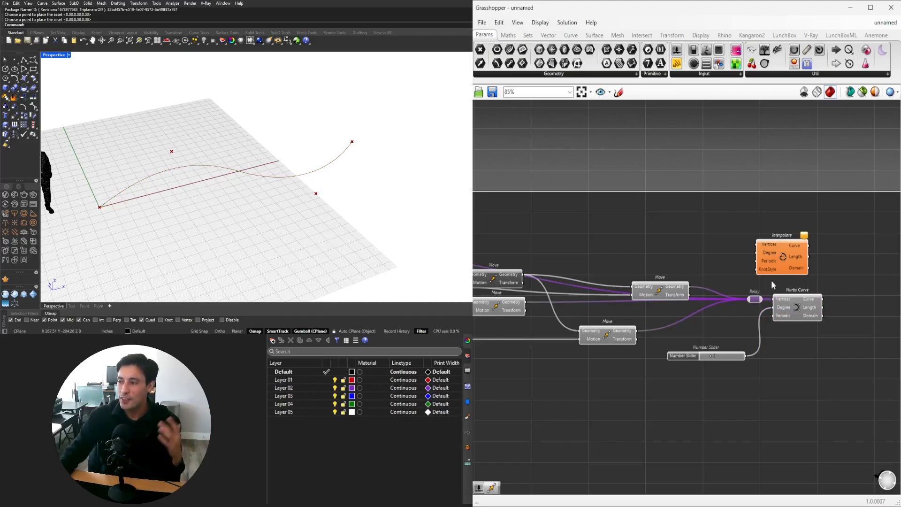
Space Interpolate and Nurbs Curve farther from the Relay and wire the Relay into Interpolate's Vertices.
drag(770, 256, 799, 267)
drag(799, 267, 862, 267)
click(725, 306)
scroll(733, 302, up, 1)
mouse_move(270, 194)
right_down()
mouse_move(260, 212)
mouse_move(264, 199)
right_up()
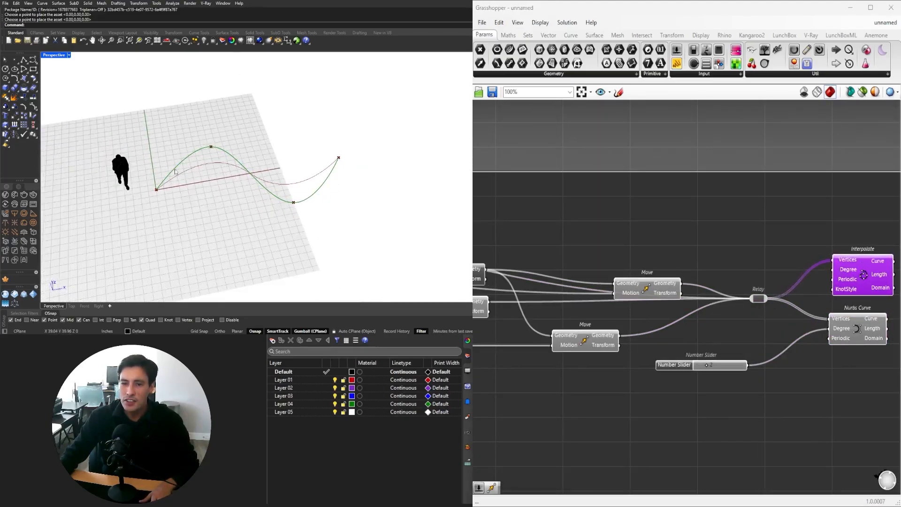
click(736, 249)
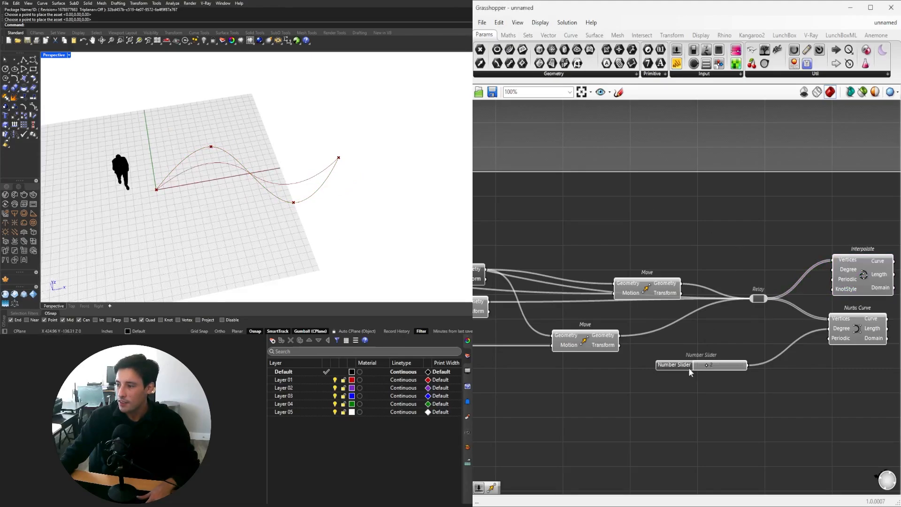
Duplicate the degree slider beside Interpolate and wire the copy into Interpolate's Degree input.
drag(689, 372, 743, 266)
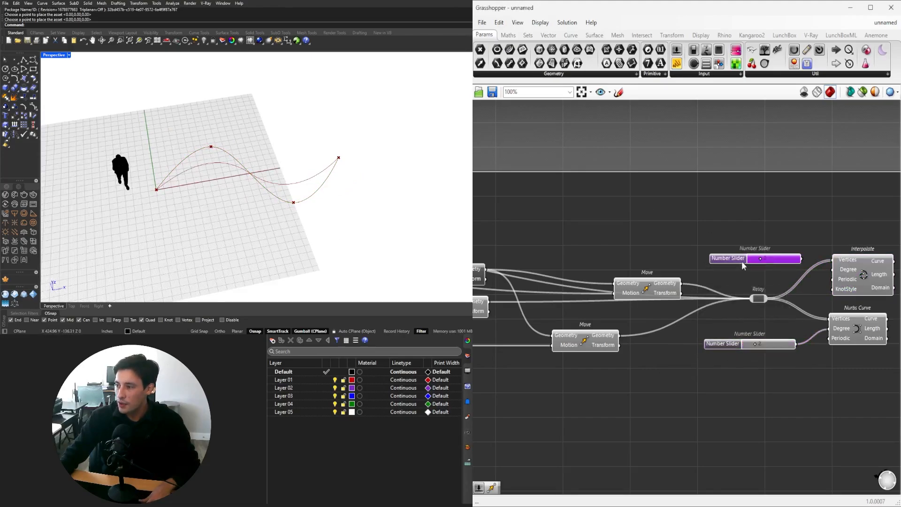
scroll(807, 258, up, 2)
drag(826, 270, 848, 275)
right_drag(898, 273, 779, 270)
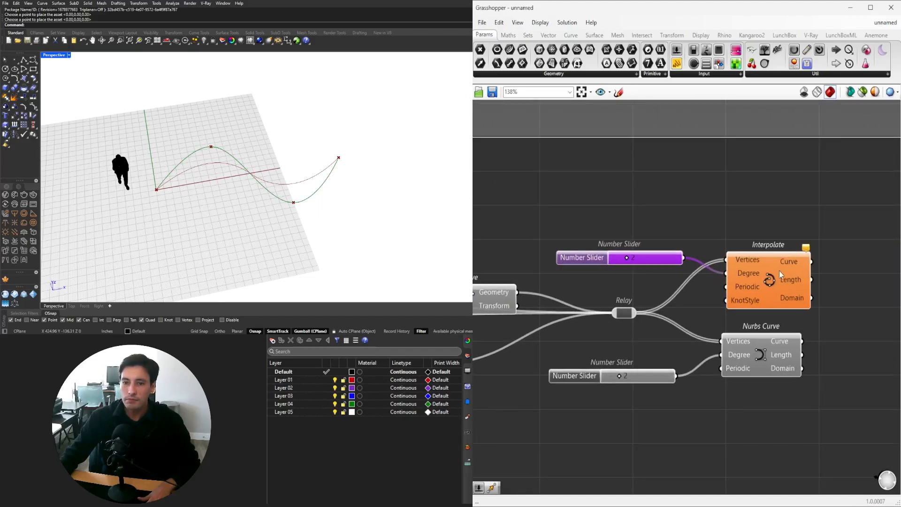
click(777, 272)
Try values of 8 and 4 on Interpolate's degree slider.
right_drag(677, 286, 850, 302)
scroll(805, 272, up, 5)
scroll(807, 275, up, 4)
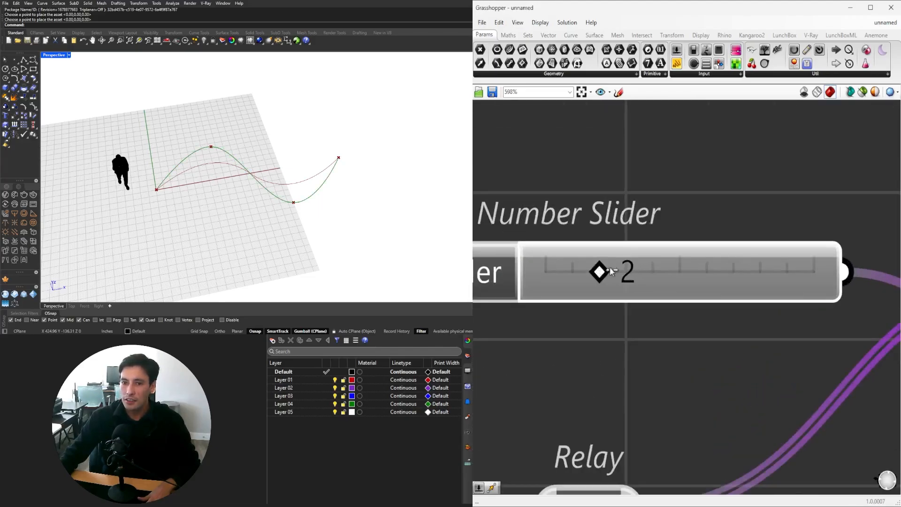
drag(611, 271, 760, 253)
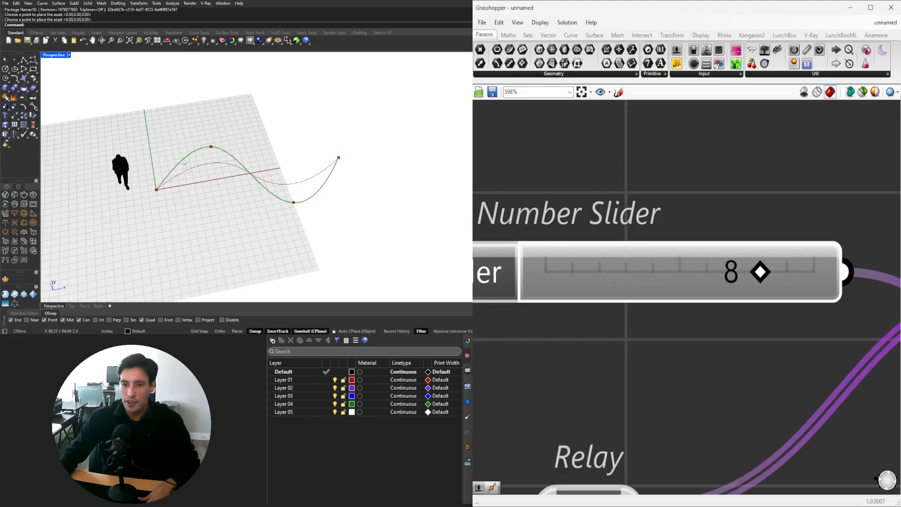
drag(760, 272, 652, 271)
scroll(651, 274, down, 5)
click(646, 279)
scroll(645, 279, down, 2)
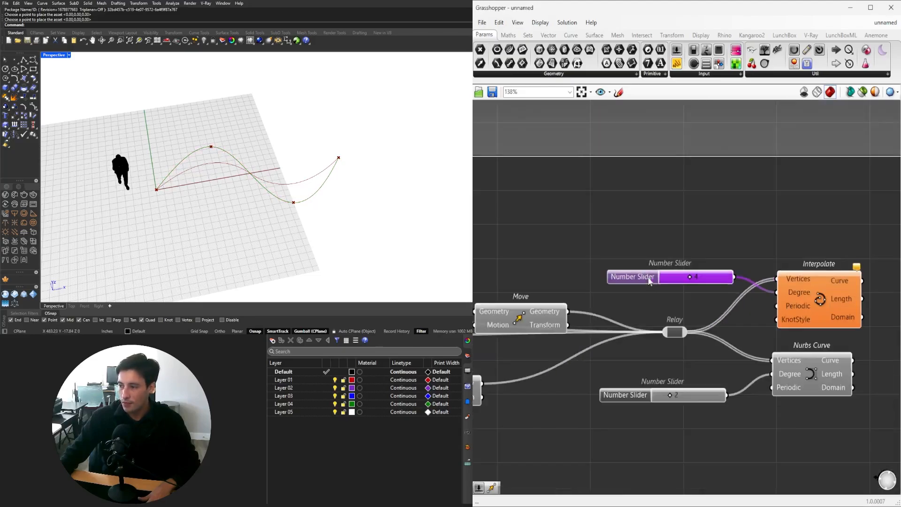
Set Interpolate's degree slider to 3 and highlight the Nurbs curve to compare both curves.
scroll(644, 270, up, 1)
scroll(675, 266, up, 1)
drag(679, 267, 625, 288)
click(658, 233)
scroll(632, 259, down, 2)
scroll(793, 310, down, 2)
click(756, 367)
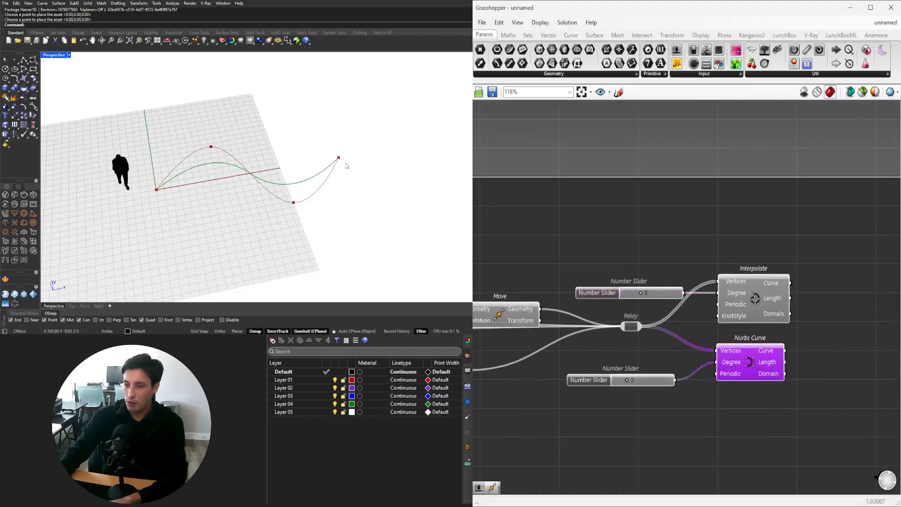
click(749, 407)
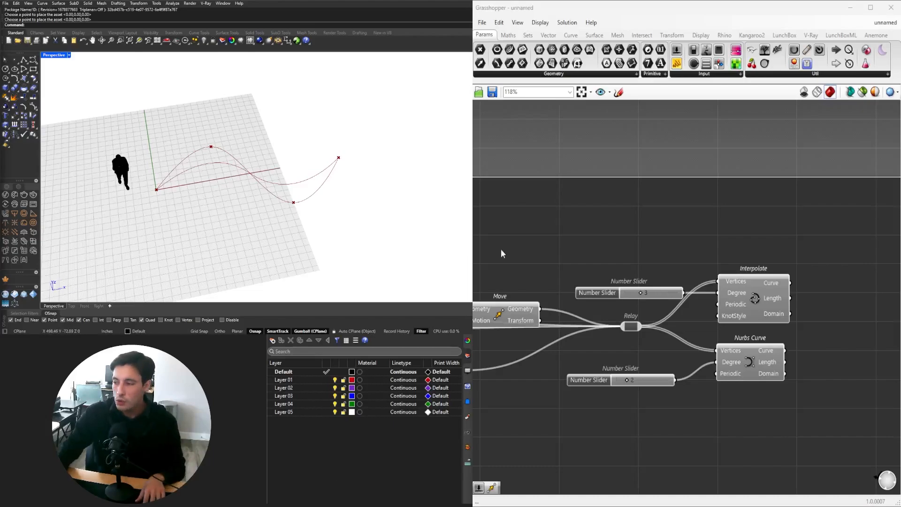
Delete the Interpolate component together with its degree slider.
scroll(730, 303, down, 3)
right_drag(749, 329, 744, 292)
scroll(744, 292, up, 3)
drag(804, 251, 621, 185)
right_drag(649, 194, 671, 185)
key(Delete)
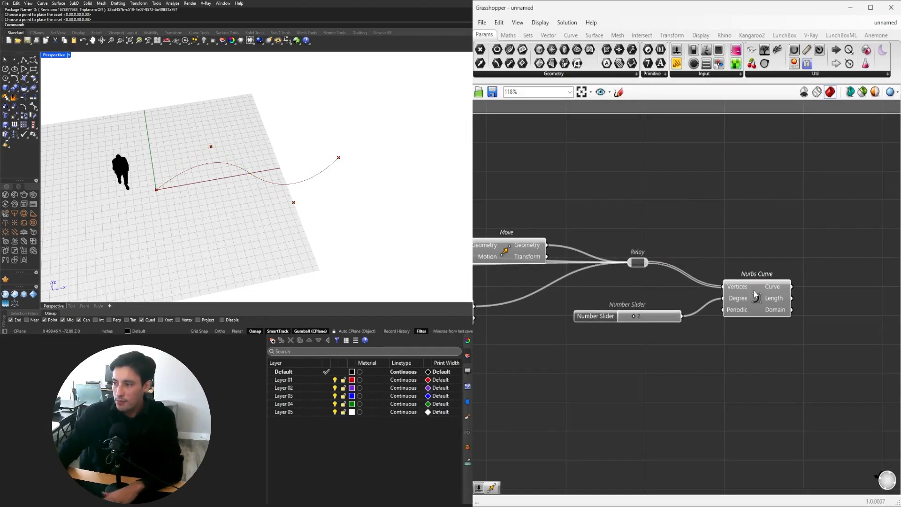
Move Nurbs Curve level with the Relay so the wires between them run straight.
drag(756, 298, 784, 273)
click(604, 320)
right_drag(413, 185, 318, 198)
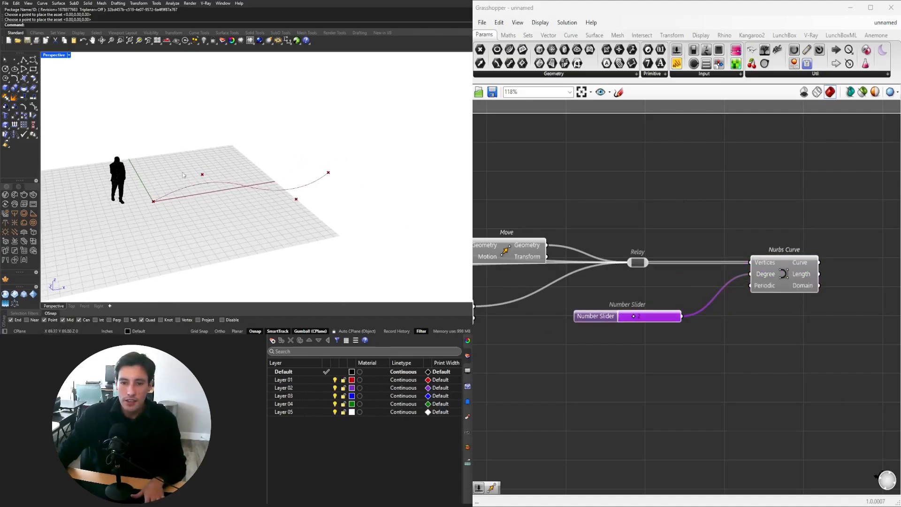
Add an Extrude component, wire Nurbs Curve's Curve output into its Base, and place it level with Nurbs Curve.
right_drag(771, 270, 644, 299)
click(643, 300)
double_click(726, 333)
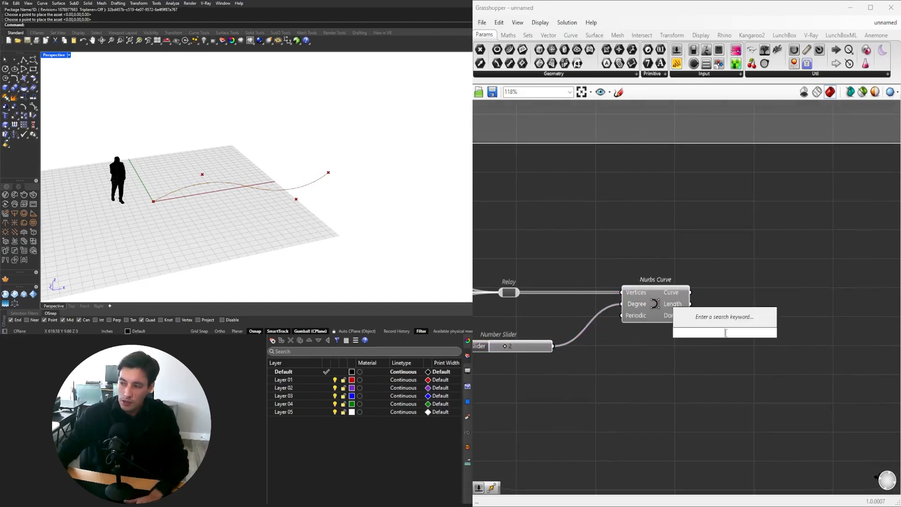
text(extru)
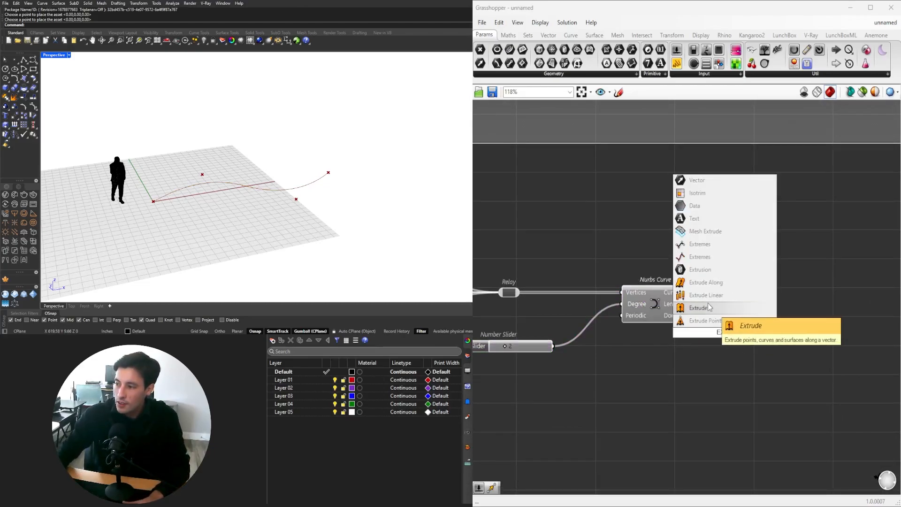
click(708, 308)
drag(796, 325, 793, 326)
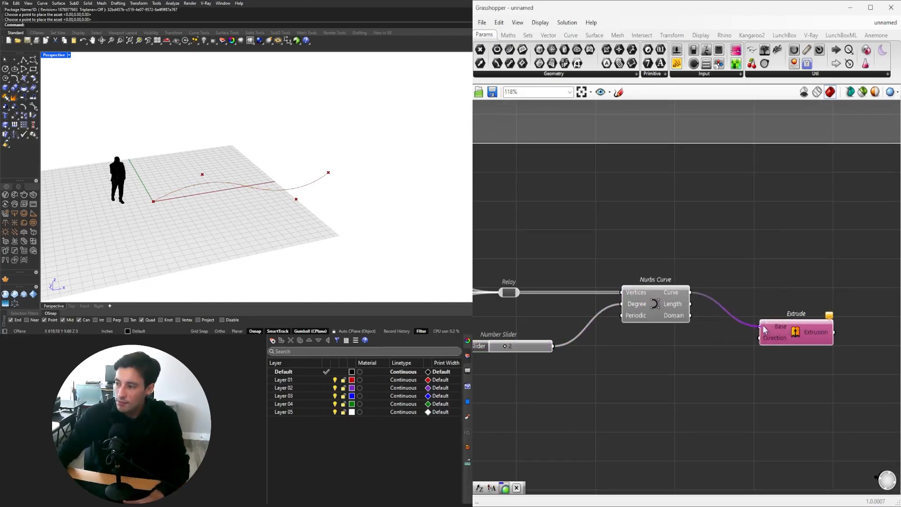
Add a Unit Z vector, wire it into Extrude's Direction, and move Extrude farther from Nurbs Curve.
double_click(717, 360)
text(z)
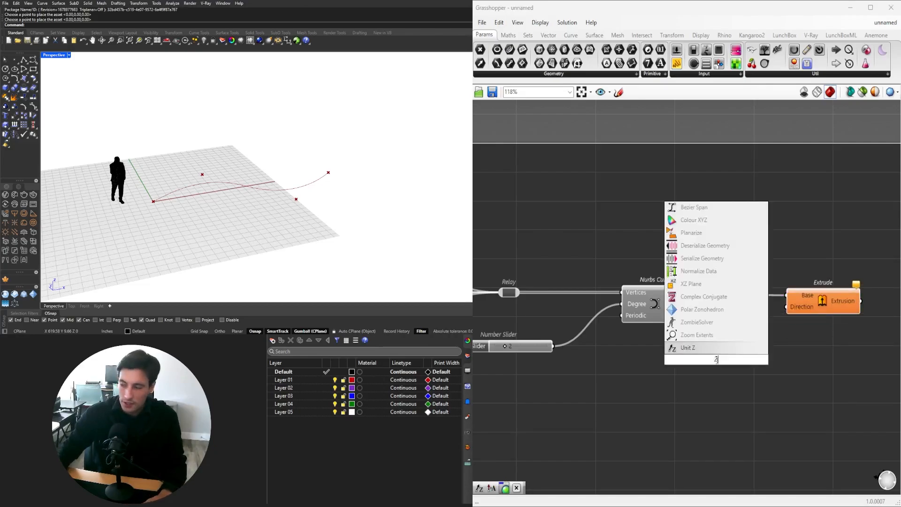
click(707, 347)
drag(720, 360, 741, 346)
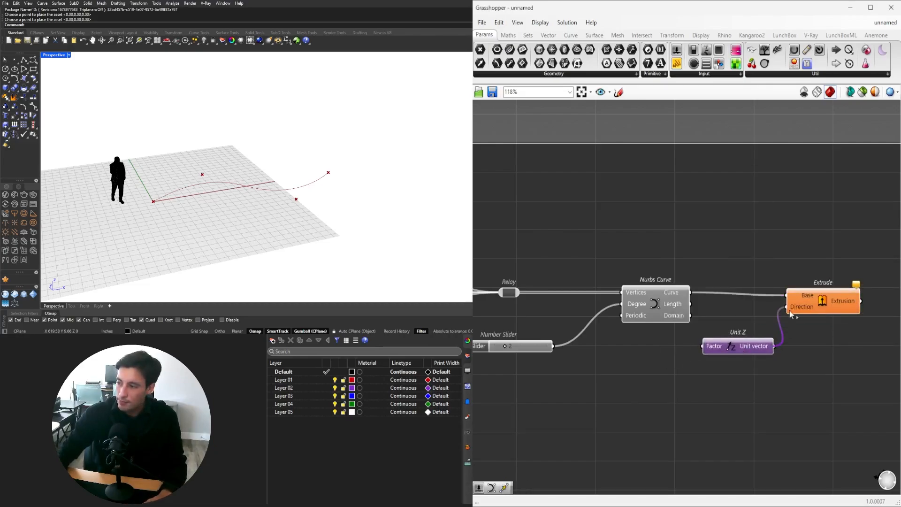
drag(790, 310, 789, 310)
drag(802, 304, 836, 302)
Move the degree slider closer to Nurbs Curve, just below the Relay.
right_drag(641, 399, 665, 379)
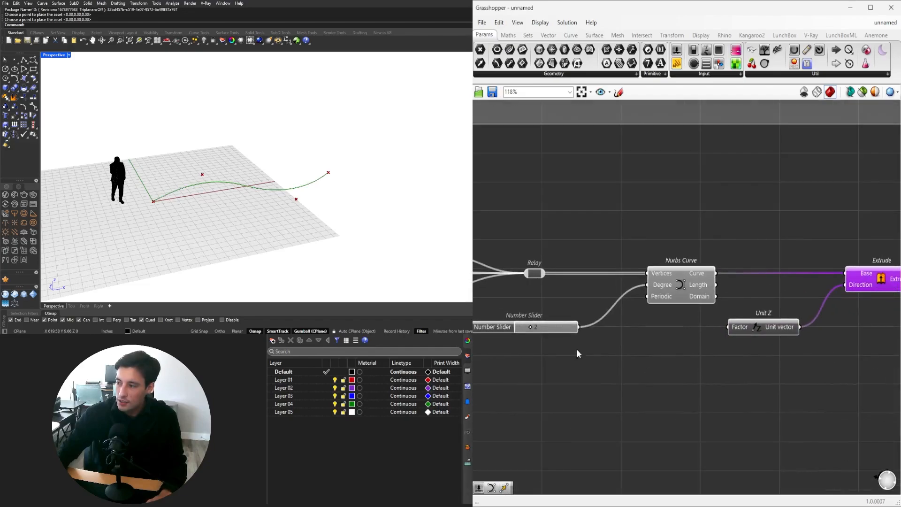
right_drag(578, 352, 697, 349)
drag(622, 327, 644, 303)
Add a number slider with a value of 250 and wire it into Unit Z's Factor input.
double_click(721, 377)
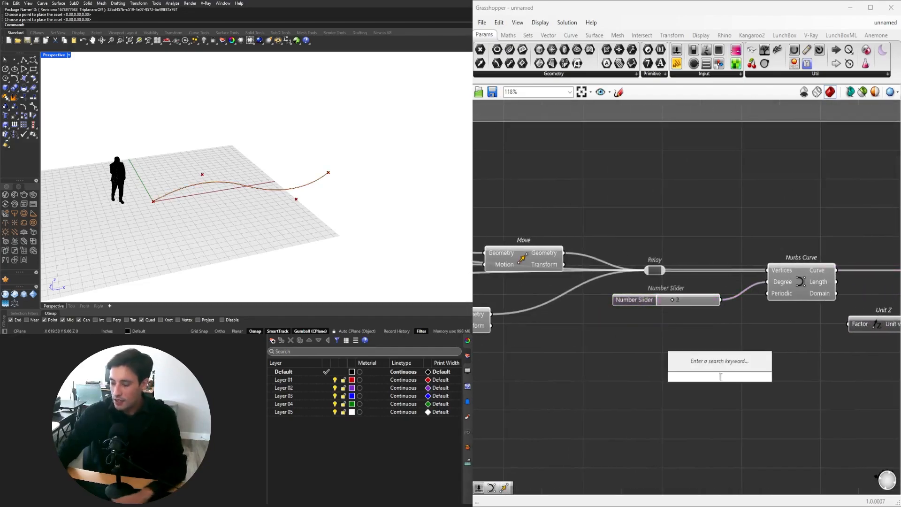
text(250)
key(Return)
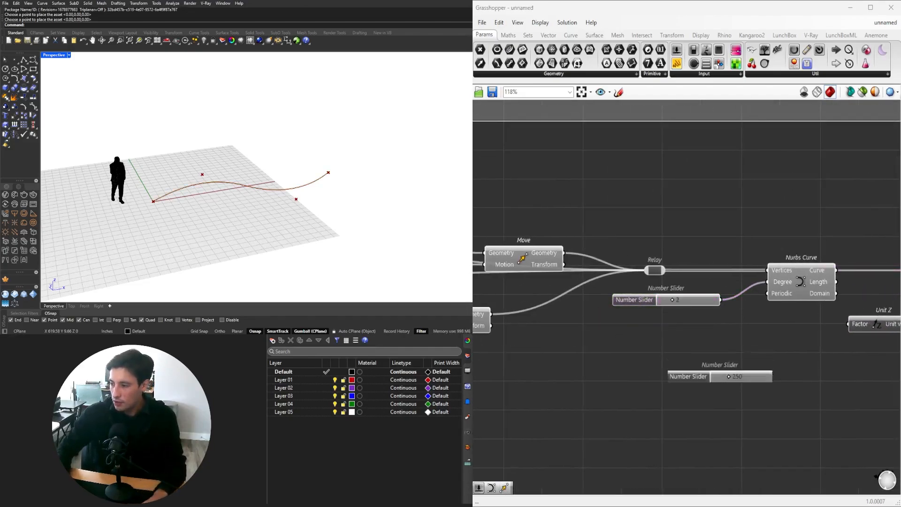
scroll(719, 377, up, 2)
drag(577, 378, 689, 315)
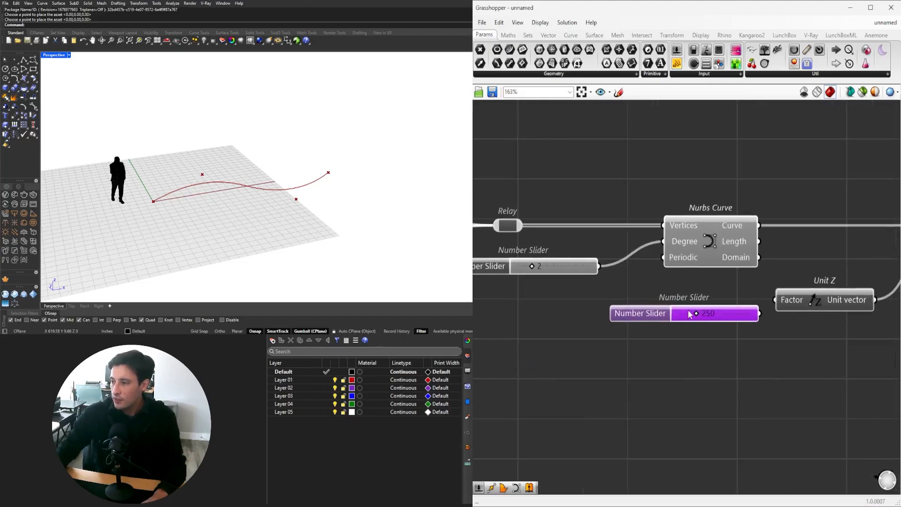
drag(757, 314, 815, 315)
Lower the extrusion height slider to 141 and set its maximum to 200.
scroll(697, 310, up, 3)
drag(694, 318, 681, 318)
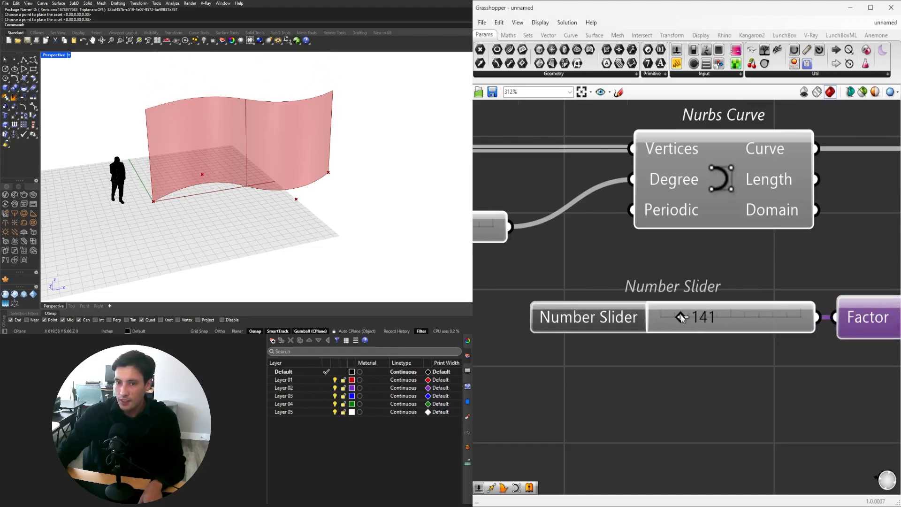
double_click(630, 318)
click(650, 345)
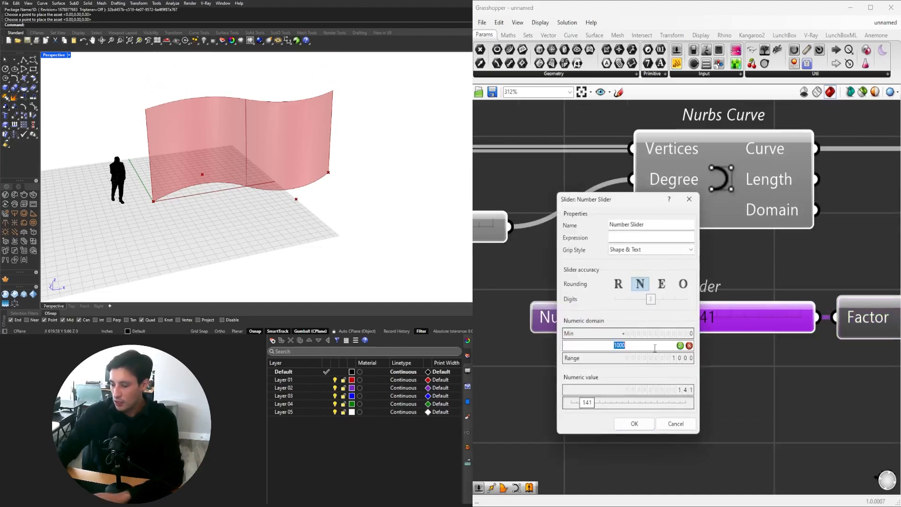
text(200)
click(634, 423)
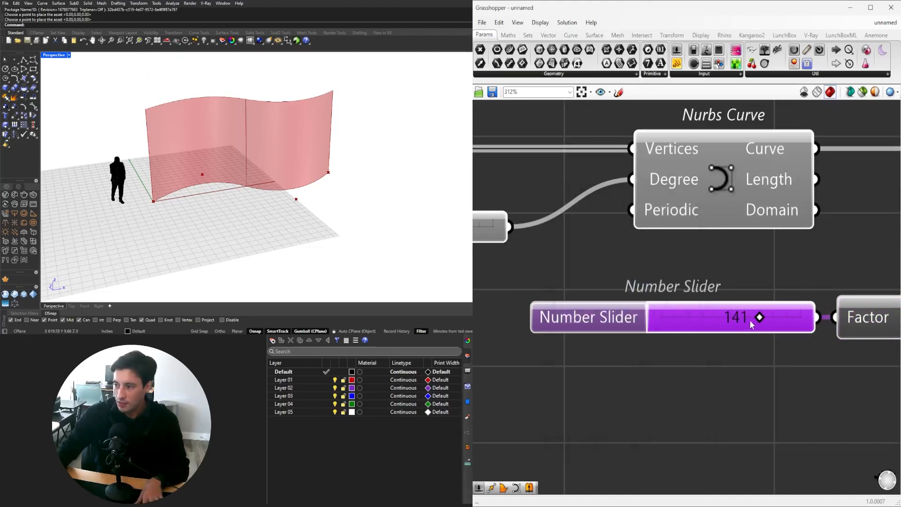
Set the extrusion height slider feeding Unit Z's Factor to 120.
mouse_move(754, 315)
mouse_down()
mouse_move(727, 318)
mouse_move(738, 316)
mouse_up()
double_click(740, 311)
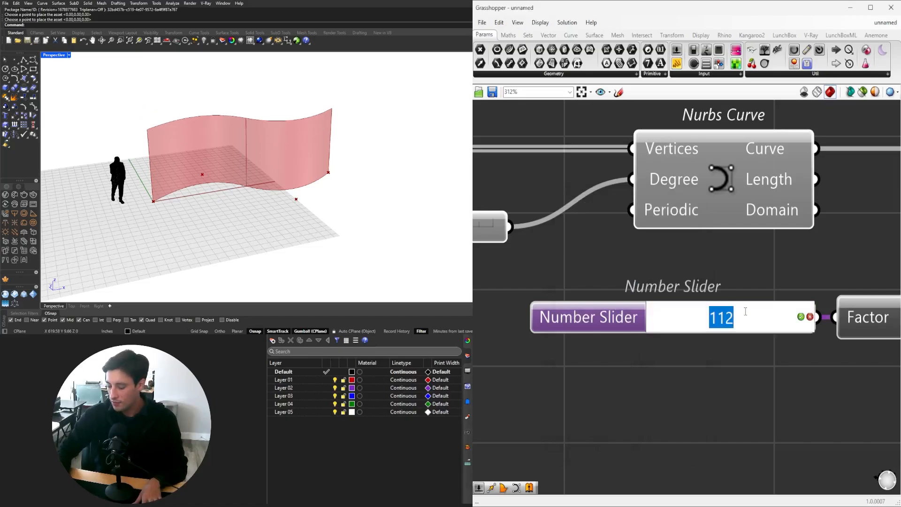
text(120)
key(Return)
Set the Nurbs Curve degree slider to 3.
right_drag(241, 201, 262, 221)
scroll(601, 291, down, 6)
click(703, 269)
right_drag(490, 293, 619, 307)
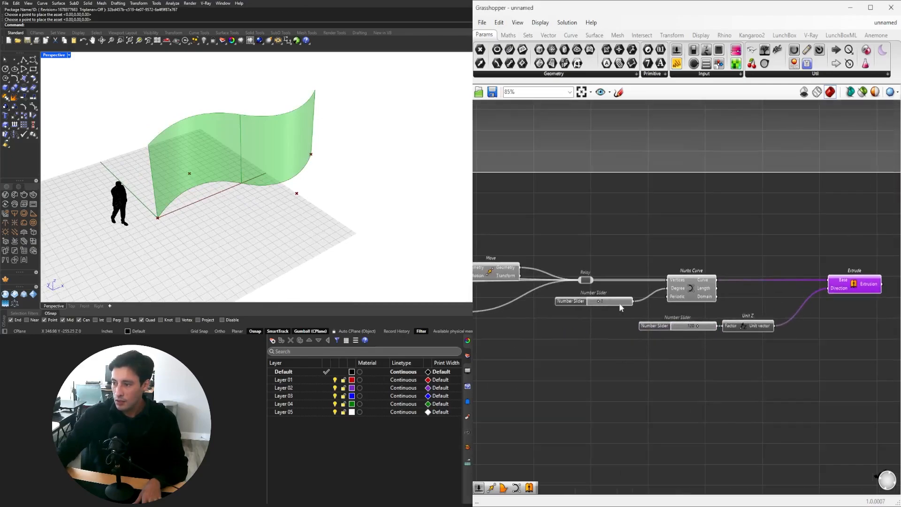
scroll(620, 307, up, 6)
drag(625, 325, 638, 313)
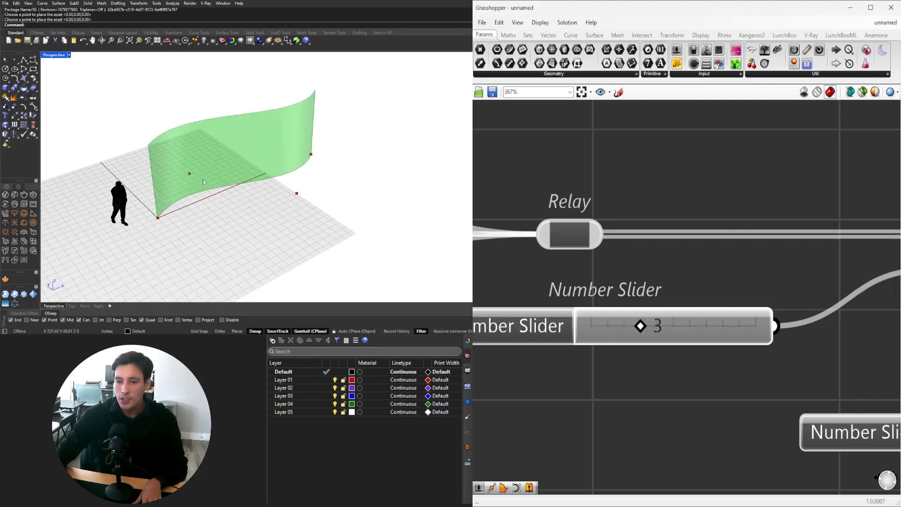
right_drag(240, 128, 329, 157)
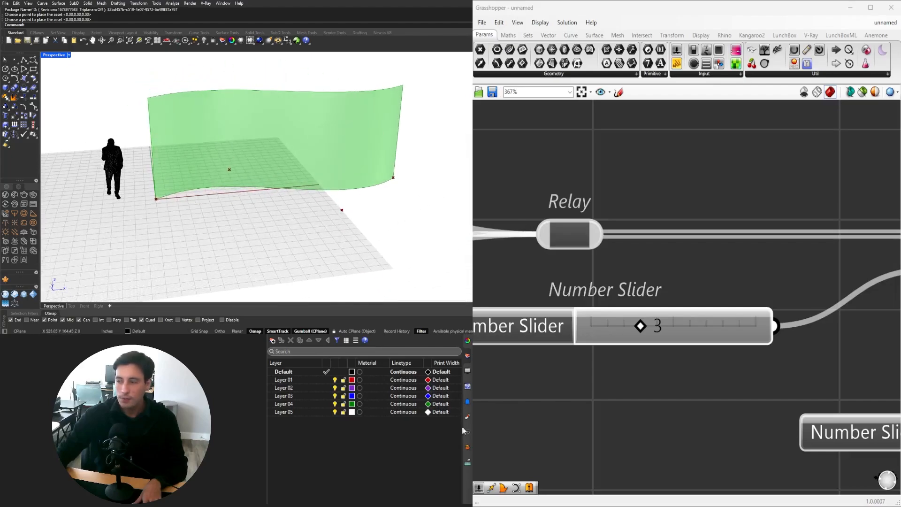
Add an Isotrim component well beyond Extrude and wire the Extrusion output into its Surface input.
scroll(751, 282, down, 6)
click(749, 286)
click(750, 286)
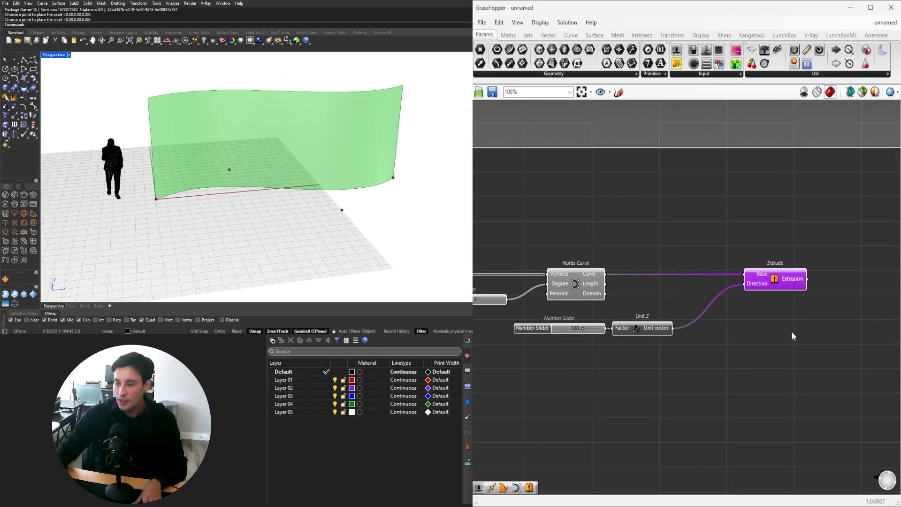
right_drag(795, 345, 666, 358)
click(698, 322)
double_click(696, 322)
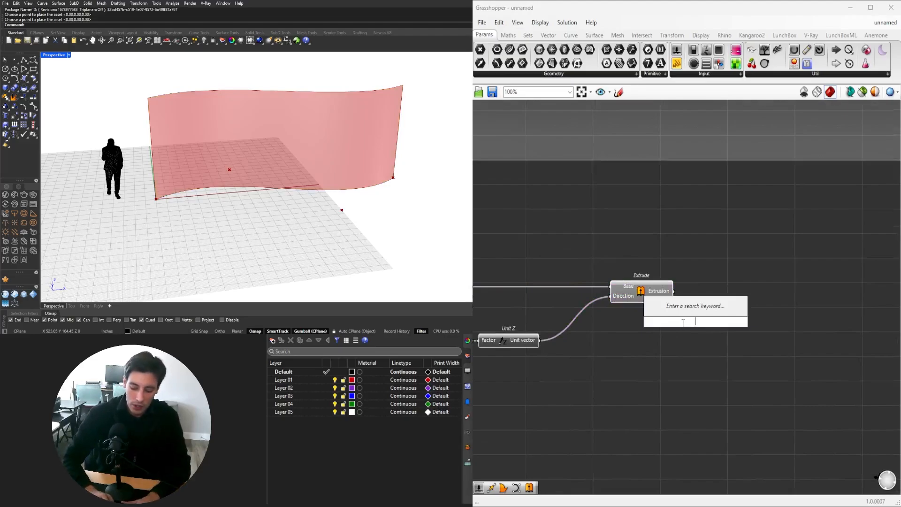
text(ISOTR)
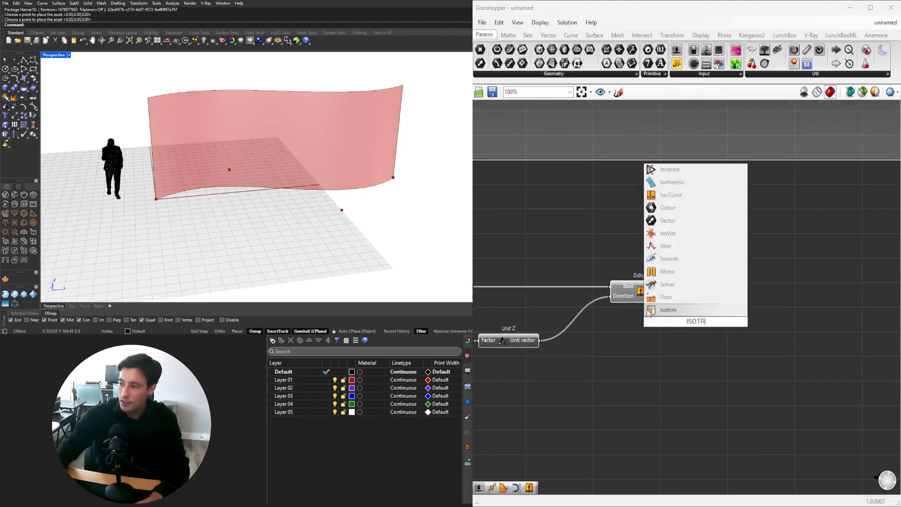
click(650, 311)
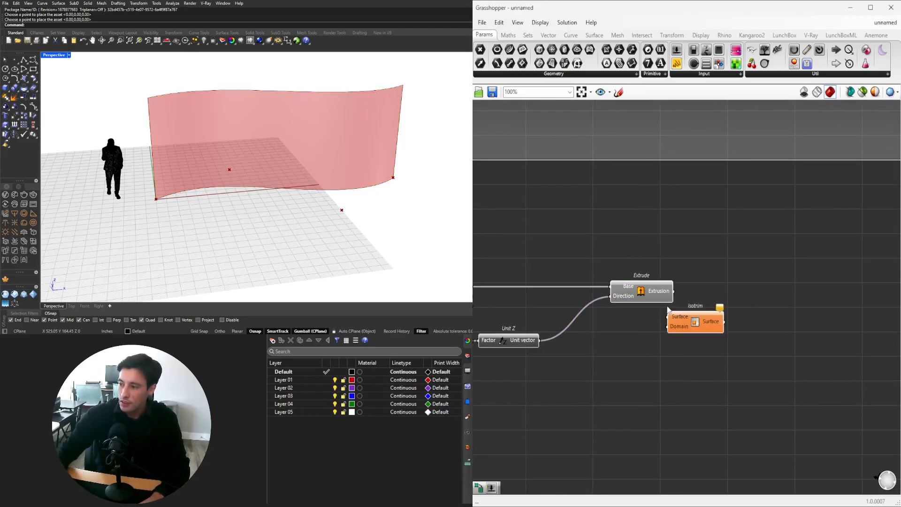
drag(727, 319, 832, 300)
Add Divide Domain² between Extrude and Isotrim, wiring Extrusion into its Domain input and Segments into Isotrim's Domain.
double_click(753, 333)
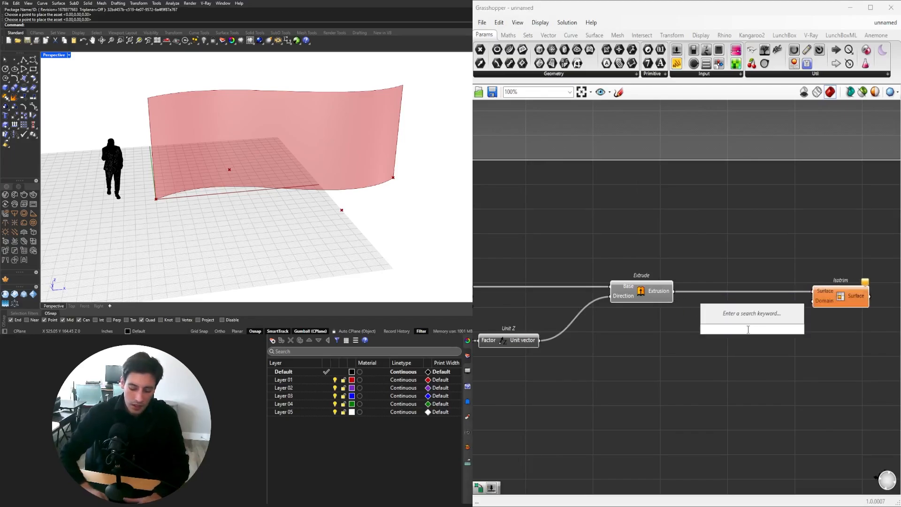
text(DIVI)
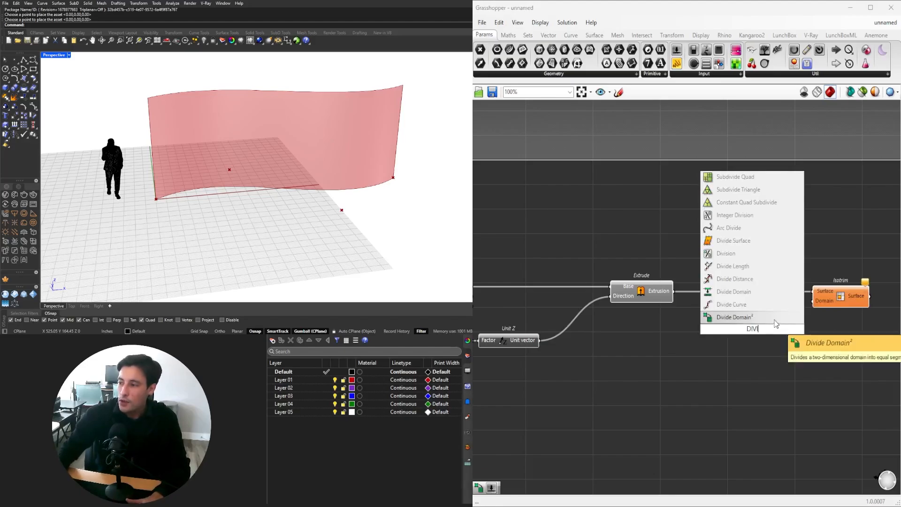
click(750, 317)
drag(673, 291, 746, 332)
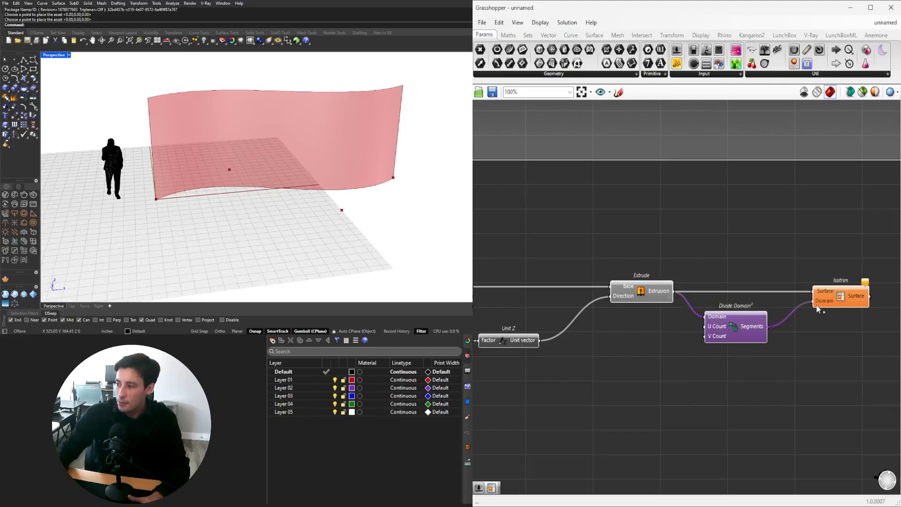
mouse_move(818, 309)
mouse_down()
mouse_move(815, 301)
mouse_move(829, 300)
mouse_up()
click(680, 356)
Add a number slider from 1 to 30 at 15, duplicate it, and wire the two into Divide Domain²'s U Count and V Count.
double_click(607, 356)
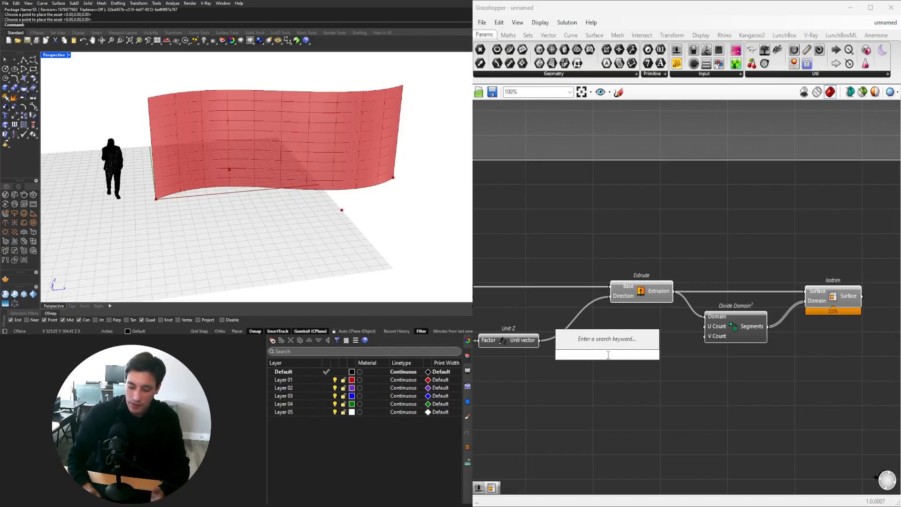
text(1)
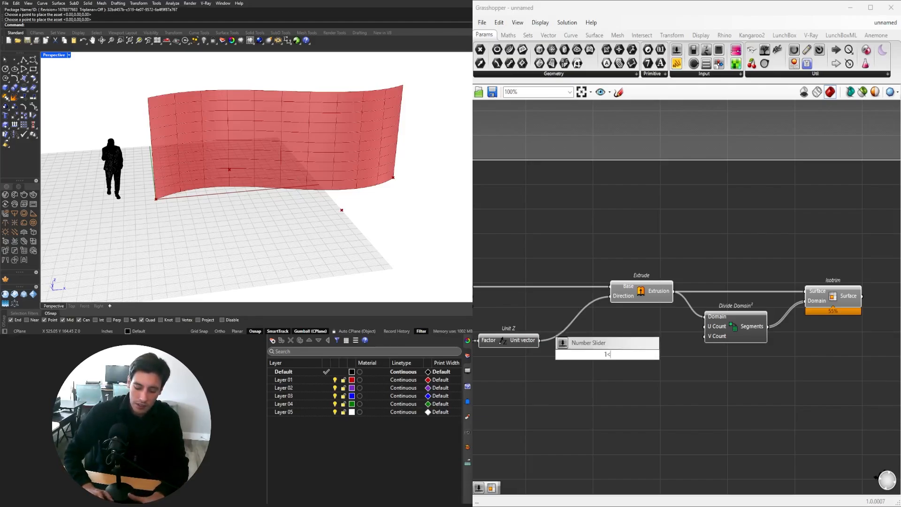
text(<15<30)
key(Return)
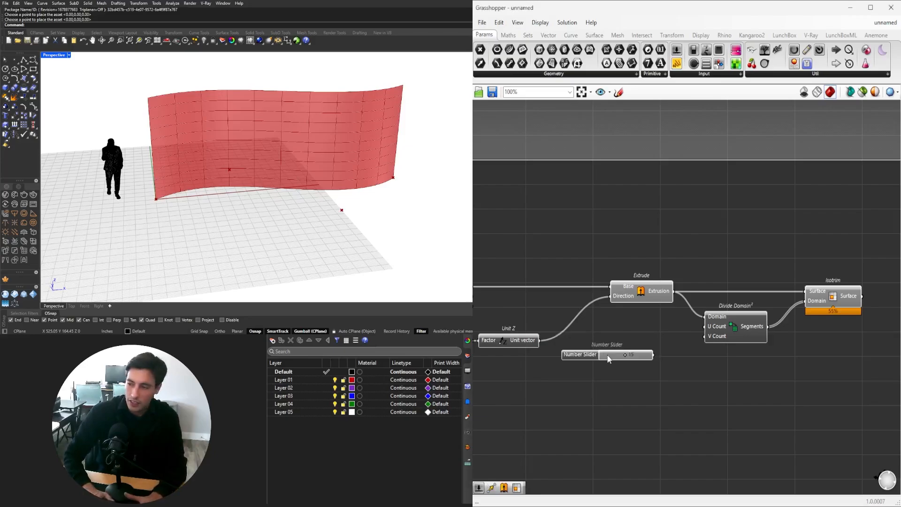
drag(586, 359, 615, 330)
scroll(615, 330, up, 2)
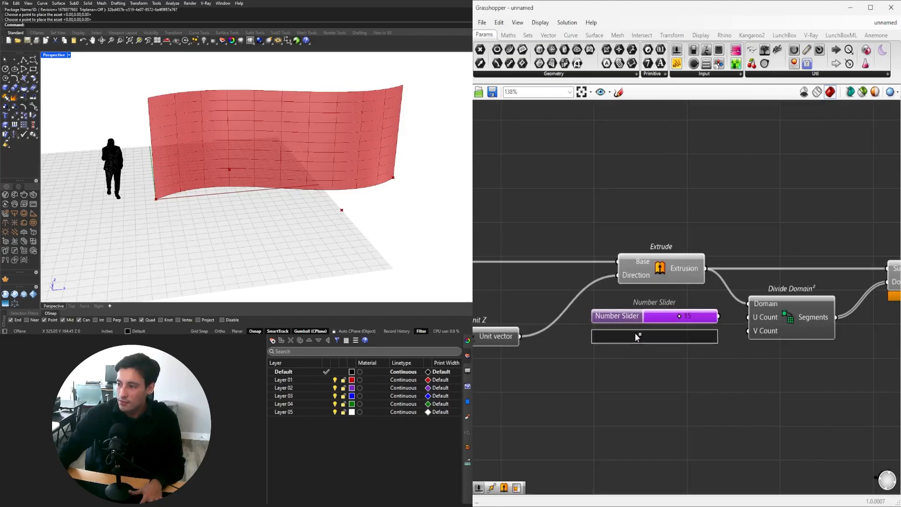
key(ctrl+v)
drag(718, 316, 748, 331)
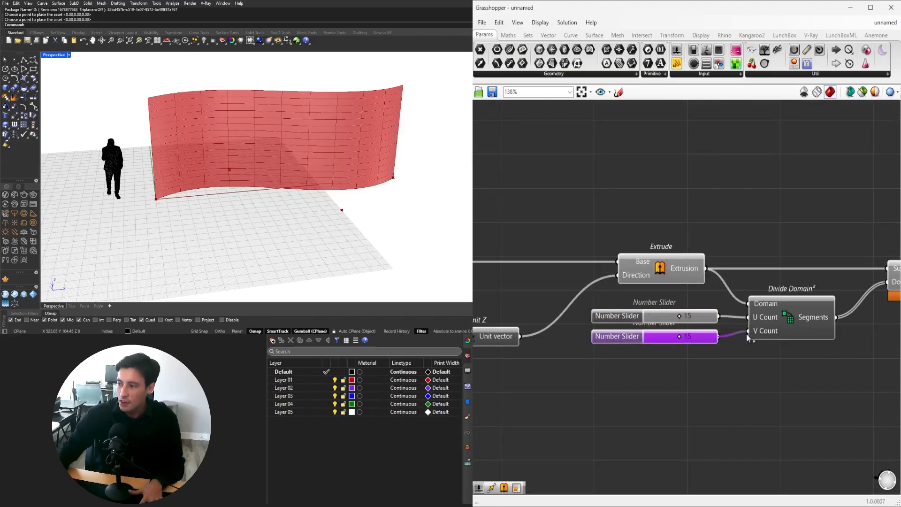
Set the U Count slider to 11 and the V Count slider to 16.
scroll(690, 324, up, 4)
mouse_move(668, 309)
mouse_down()
mouse_move(636, 309)
mouse_move(653, 311)
mouse_up()
mouse_move(674, 349)
mouse_down()
mouse_move(650, 351)
mouse_move(674, 349)
mouse_up()
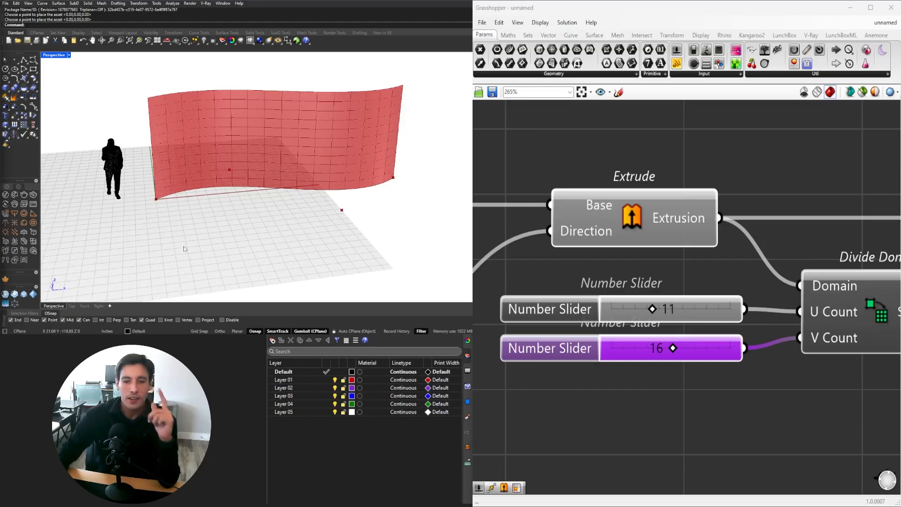
Add a List Item component after Isotrim and wire the Surface output into its List input.
scroll(717, 246, down, 4)
right_drag(878, 276, 608, 310)
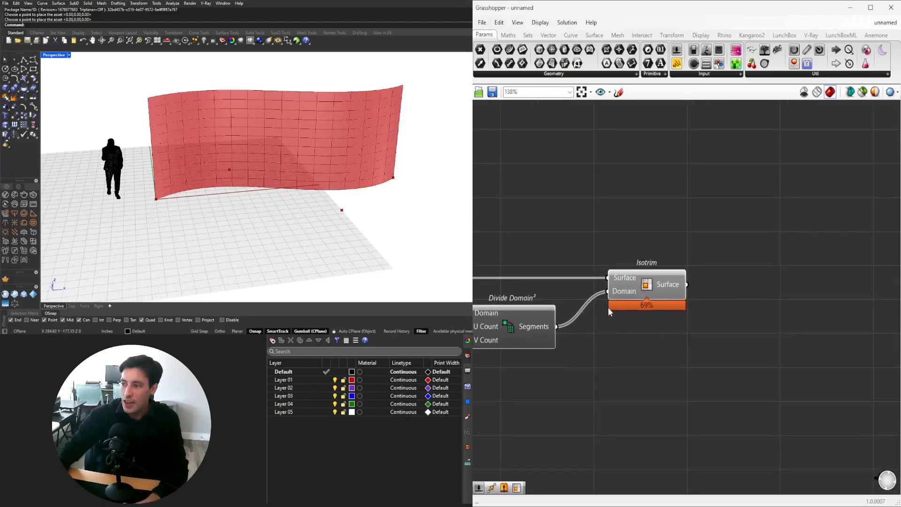
scroll(608, 312, down, 2)
click(640, 289)
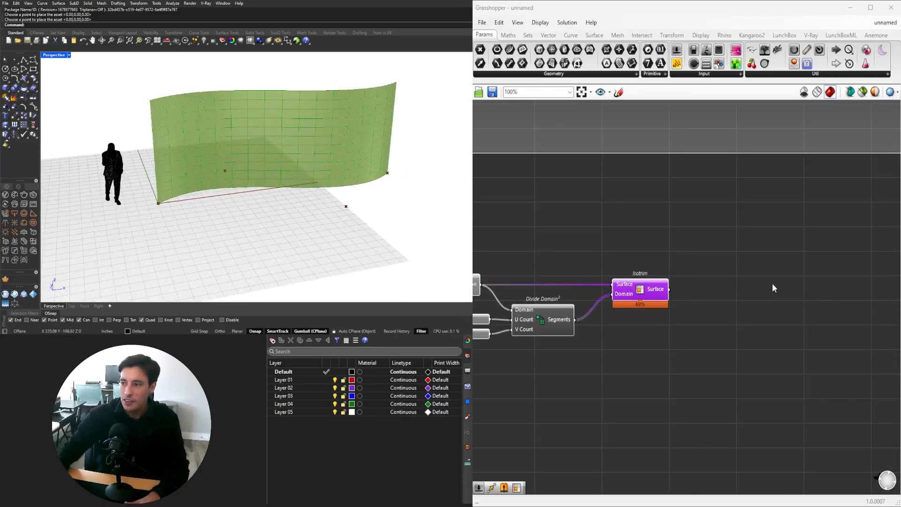
scroll(719, 328, up, 2)
double_click(731, 297)
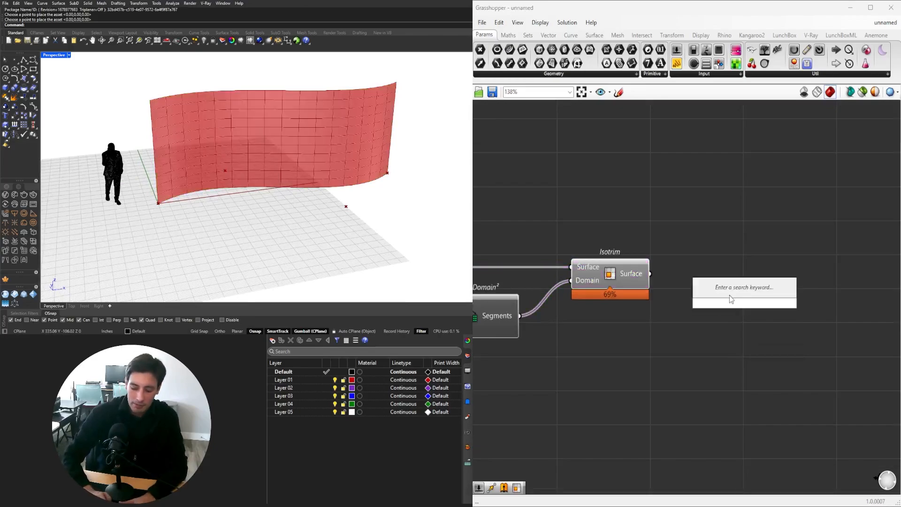
text(list item)
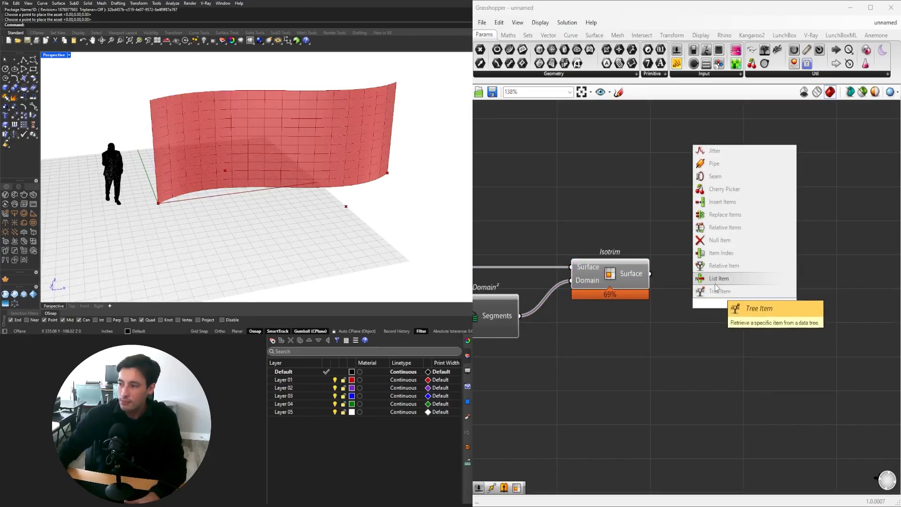
key(Return)
drag(710, 285, 784, 288)
Examine in the Perspective viewport which wall panel List Item extracts and its corners.
scroll(160, 198, up, 2)
scroll(160, 198, up, 5)
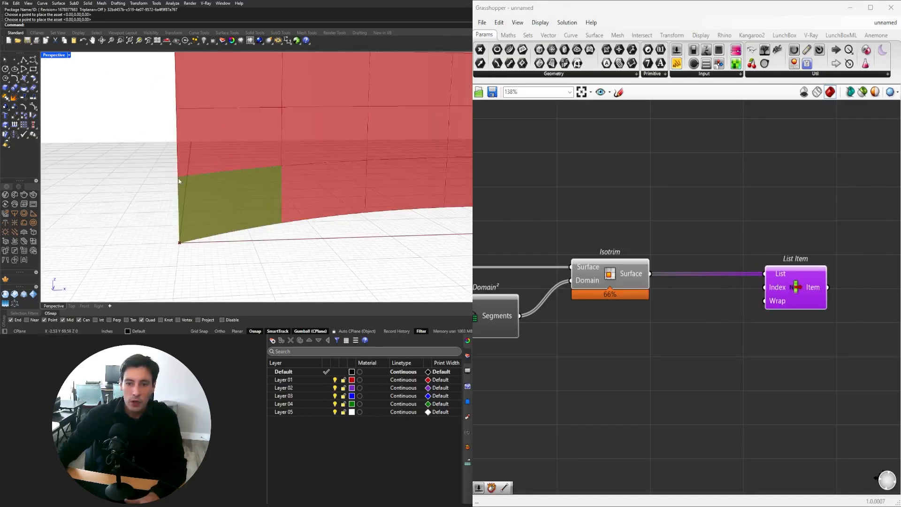
scroll(248, 199, down, 5)
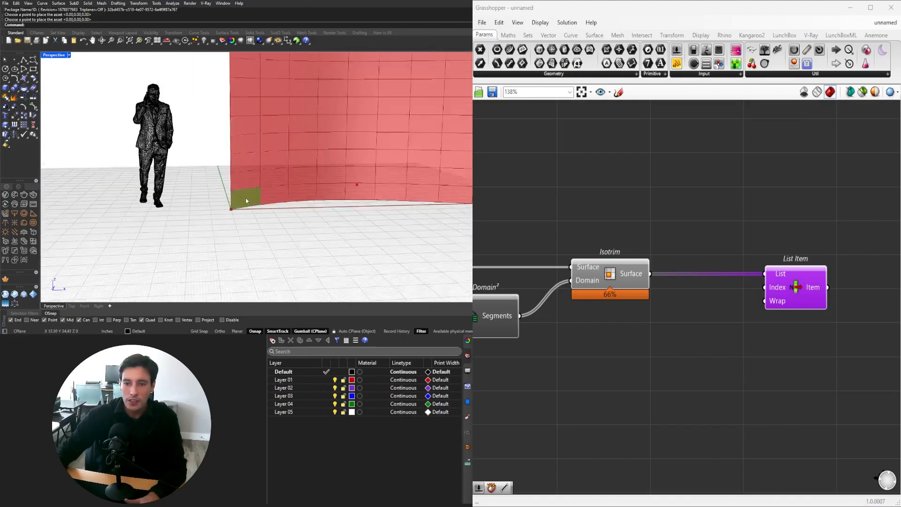
scroll(253, 183, up, 4)
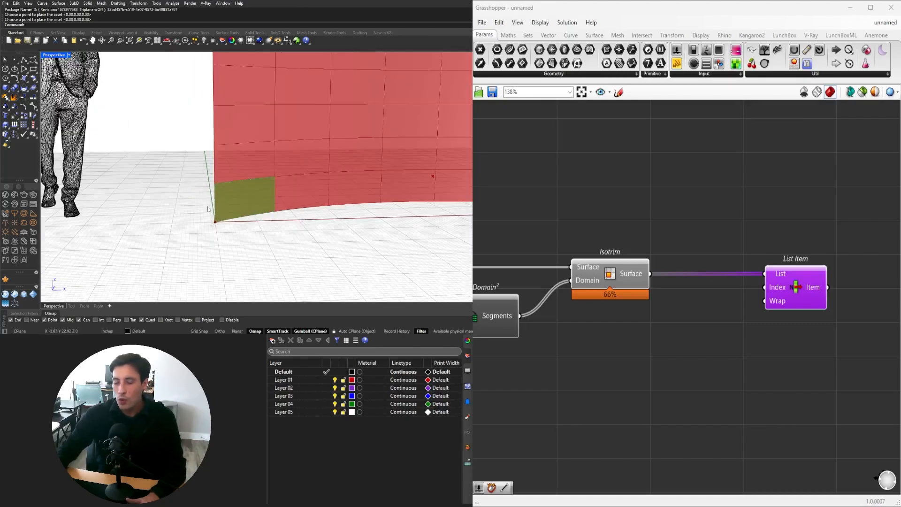
scroll(208, 209, down, 3)
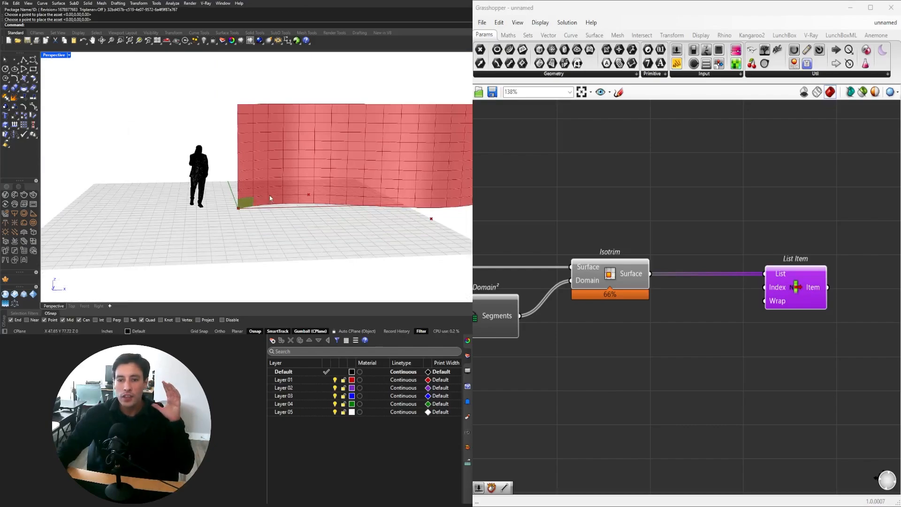
scroll(282, 157, down, 2)
scroll(294, 164, up, 2)
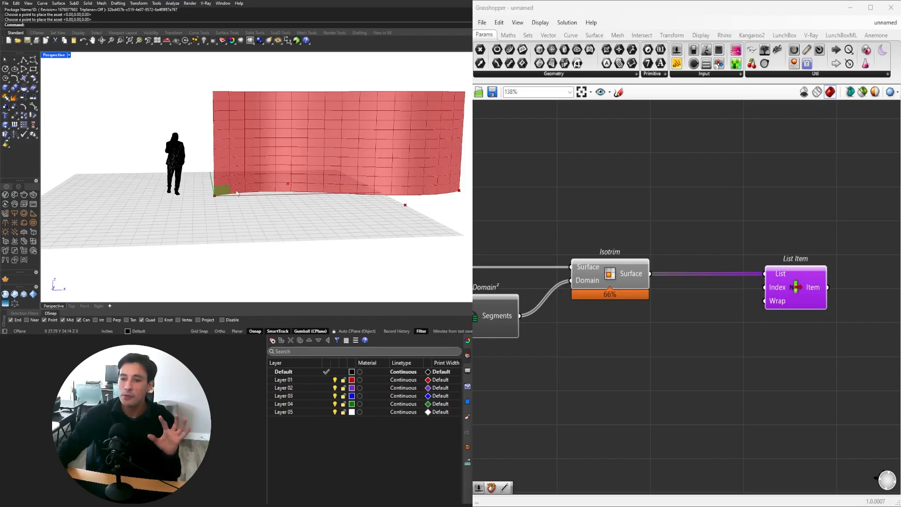
scroll(237, 197, up, 5)
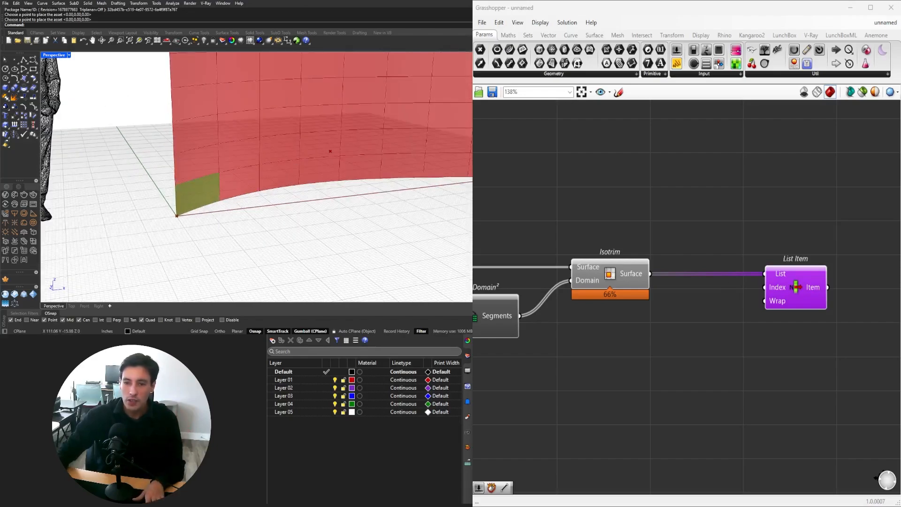
Move List Item closer to Isotrim, then add Deconstruct Brep beside it with Item wired into its Brep input.
drag(800, 285, 753, 319)
double_click(697, 327)
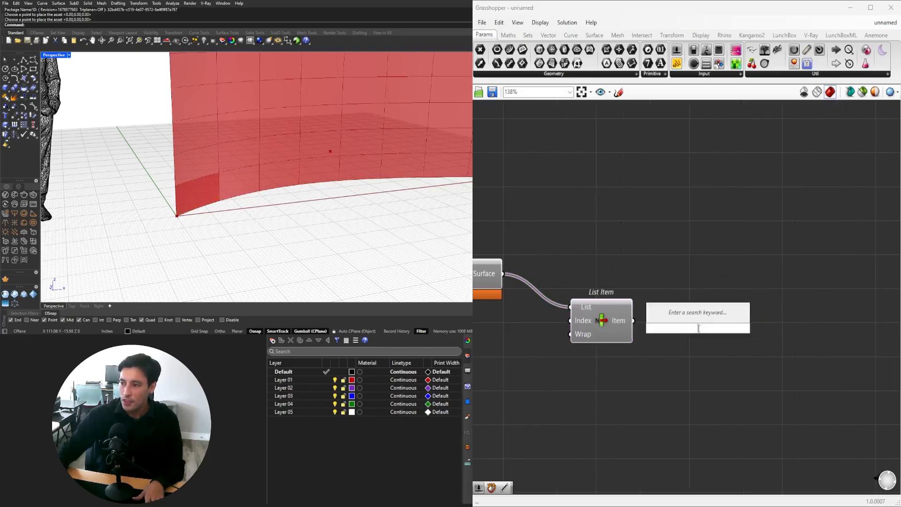
text(dec)
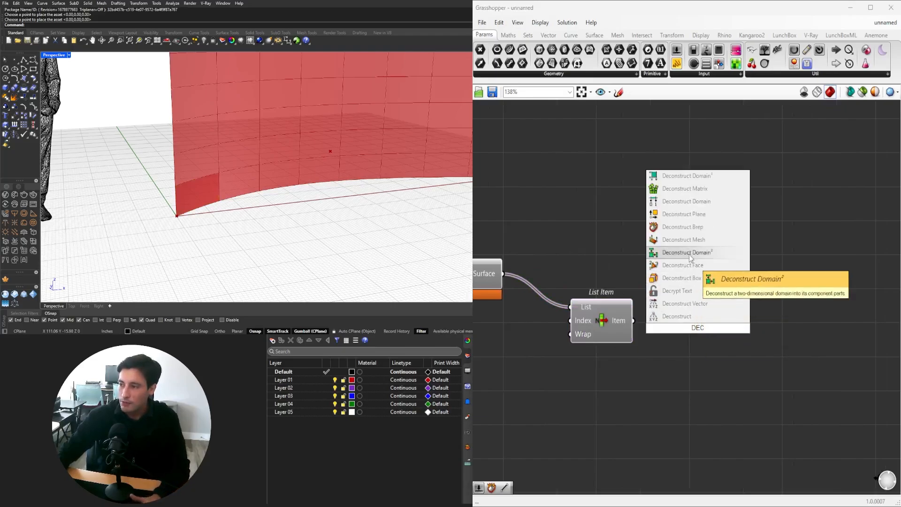
click(684, 227)
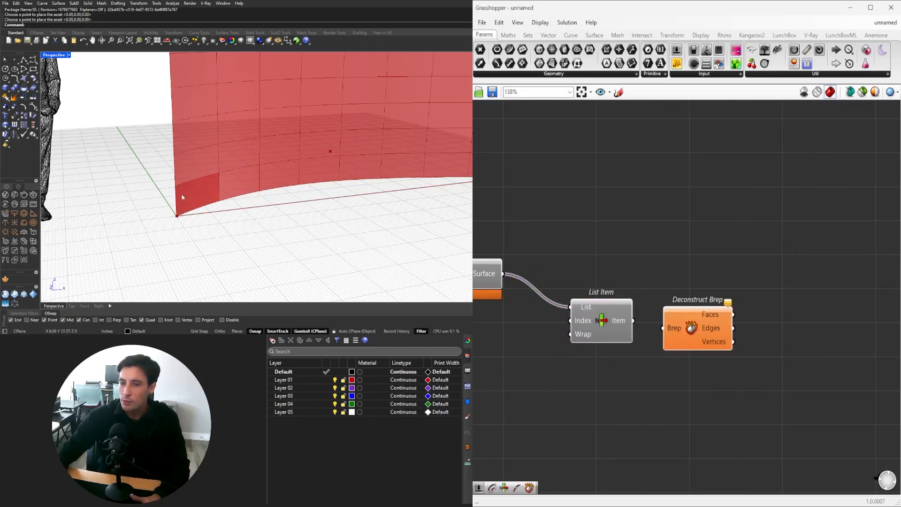
drag(654, 327, 680, 317)
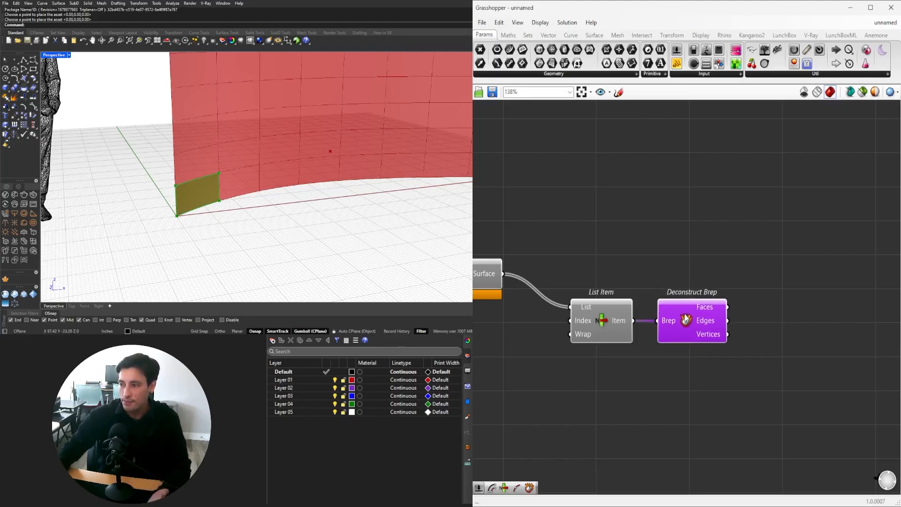
Add a second List Item below and beyond Deconstruct Brep and wire the Vertices output into its List input.
right_drag(699, 312, 578, 337)
scroll(578, 337, up, 3)
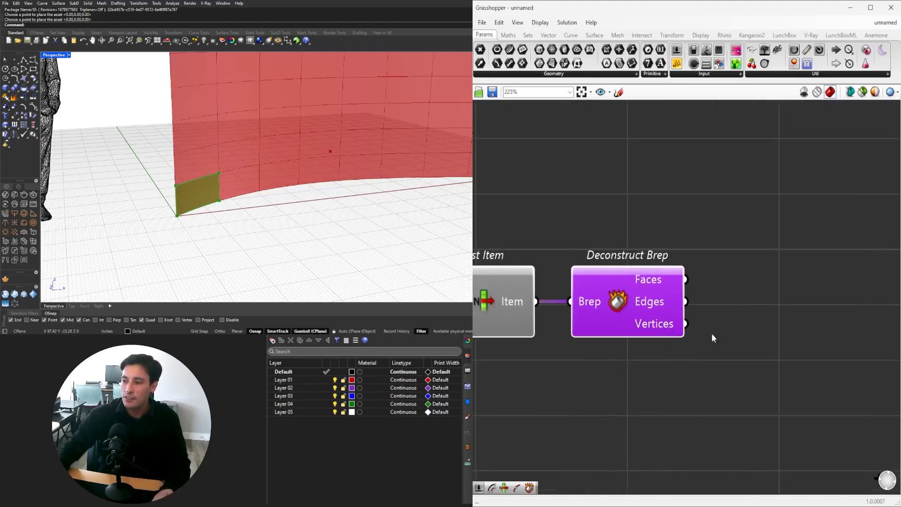
double_click(773, 380)
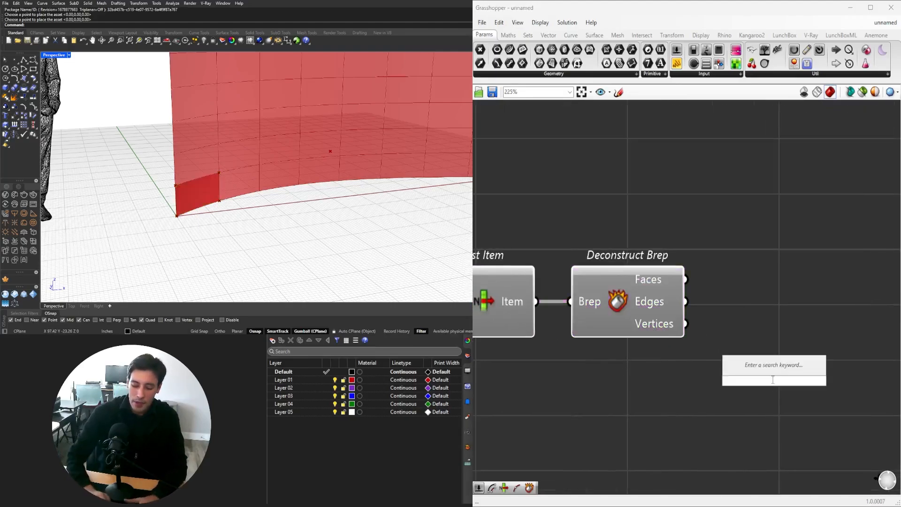
text(IT)
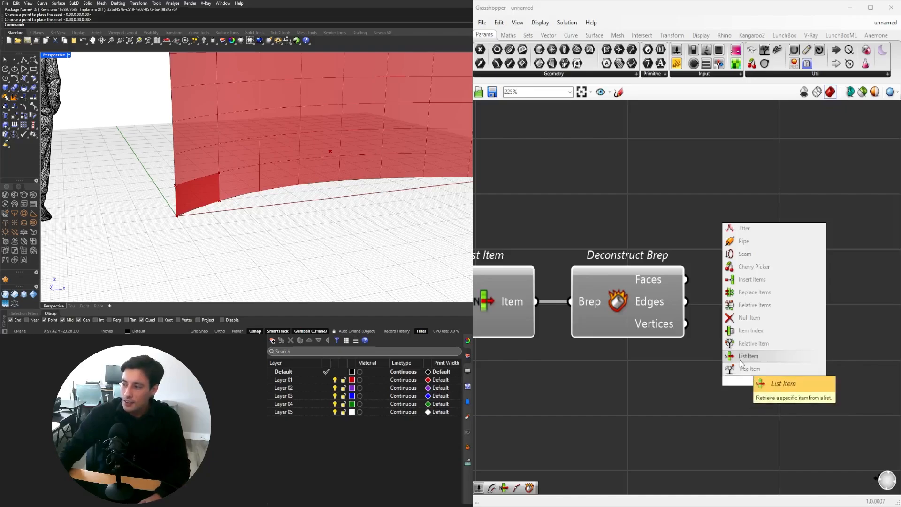
click(749, 356)
drag(725, 357, 723, 357)
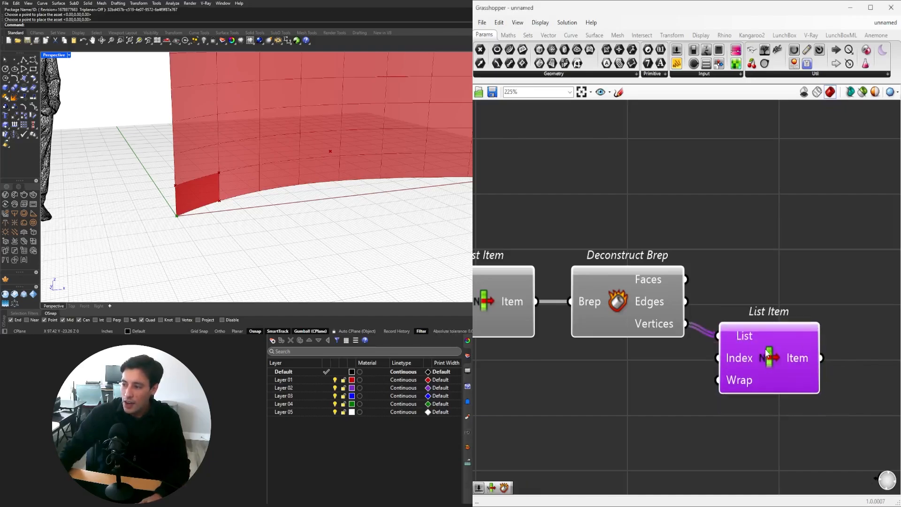
Expose the extra outputs +1, +2 and +3 on the List Item fed by Vertices, and preview its points on the panel.
scroll(775, 384, up, 5)
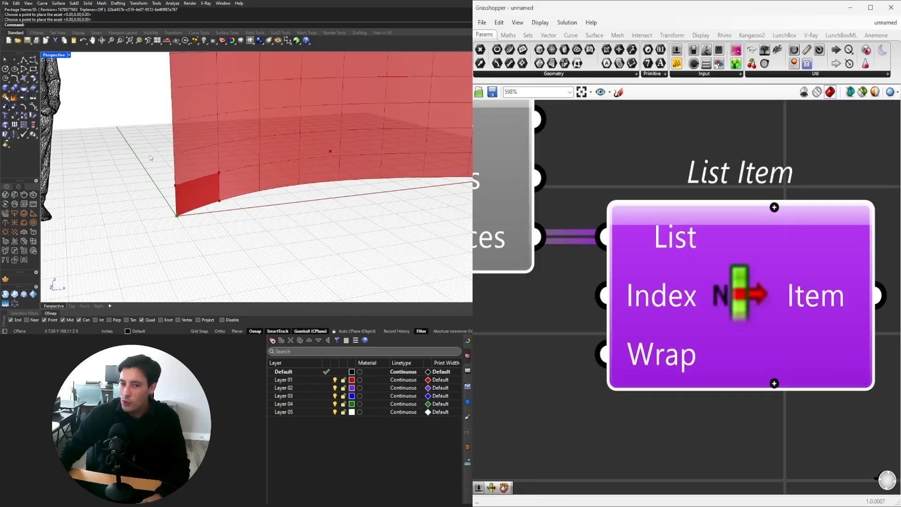
scroll(267, 197, down, 5)
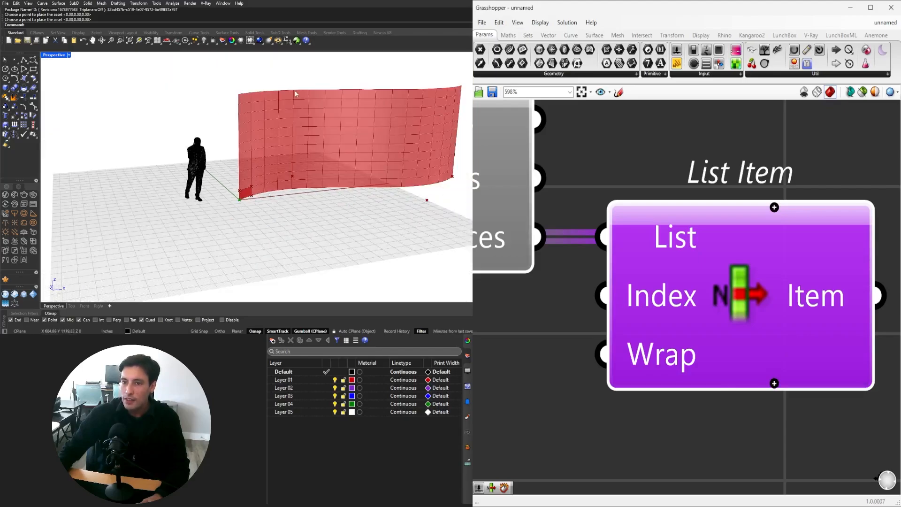
scroll(246, 183, up, 5)
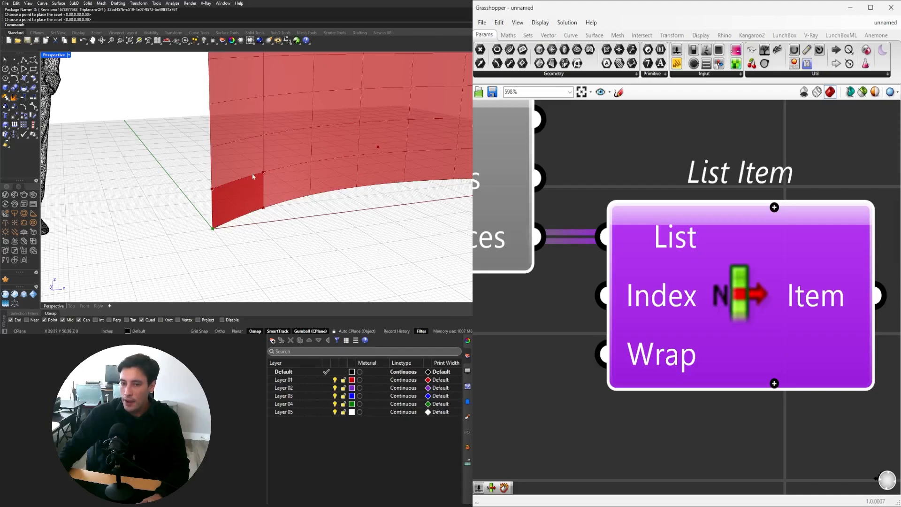
scroll(760, 294, down, 3)
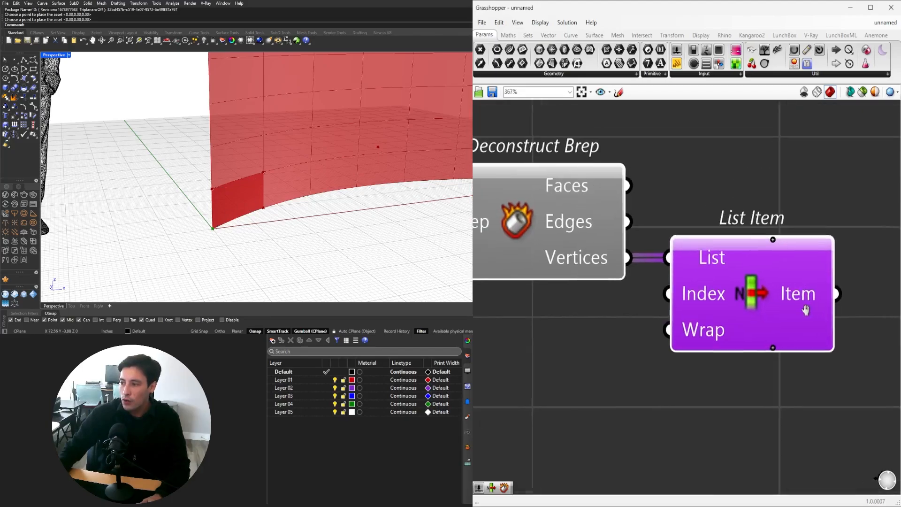
scroll(692, 375, up, 6)
click(692, 373)
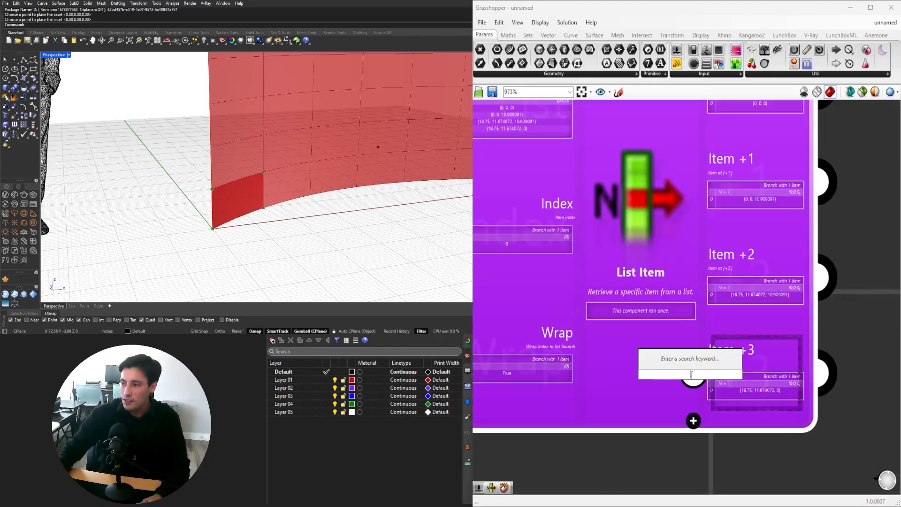
scroll(788, 364, down, 4)
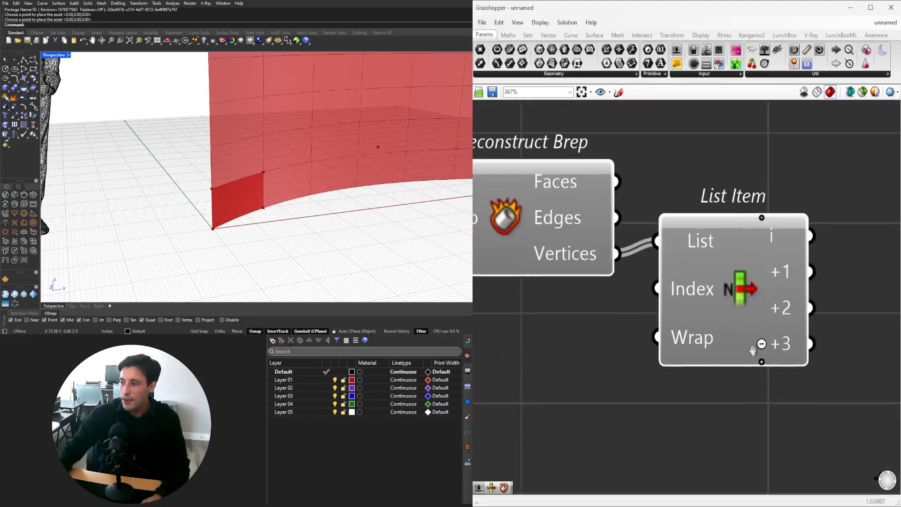
scroll(713, 319, up, 4)
scroll(690, 390, down, 5)
scroll(690, 390, up, 3)
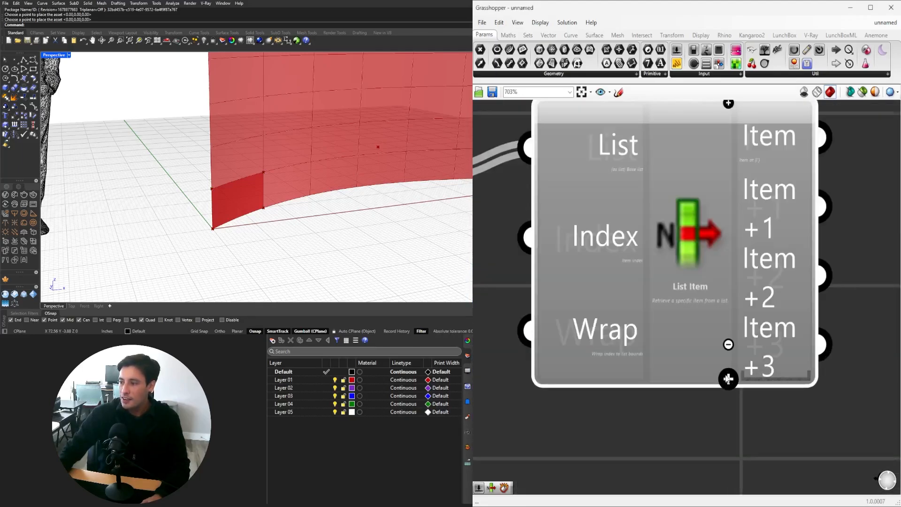
scroll(722, 331, down, 3)
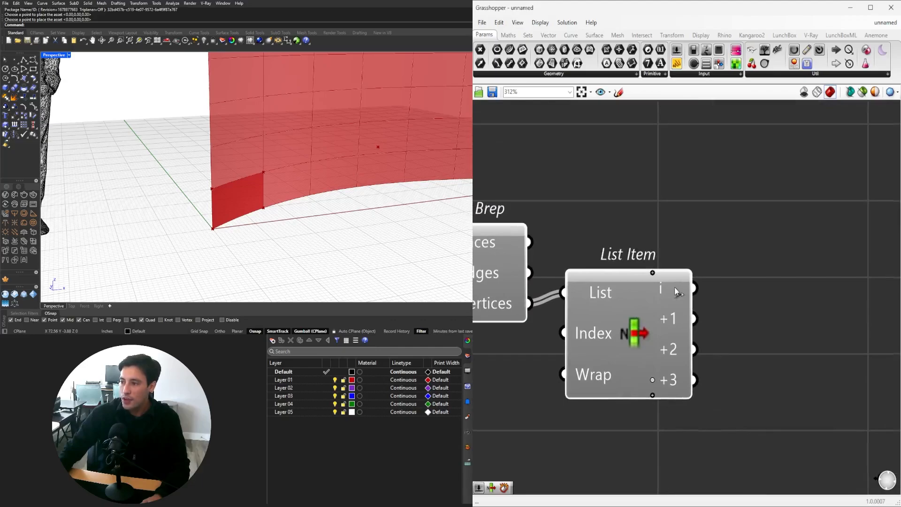
click(621, 321)
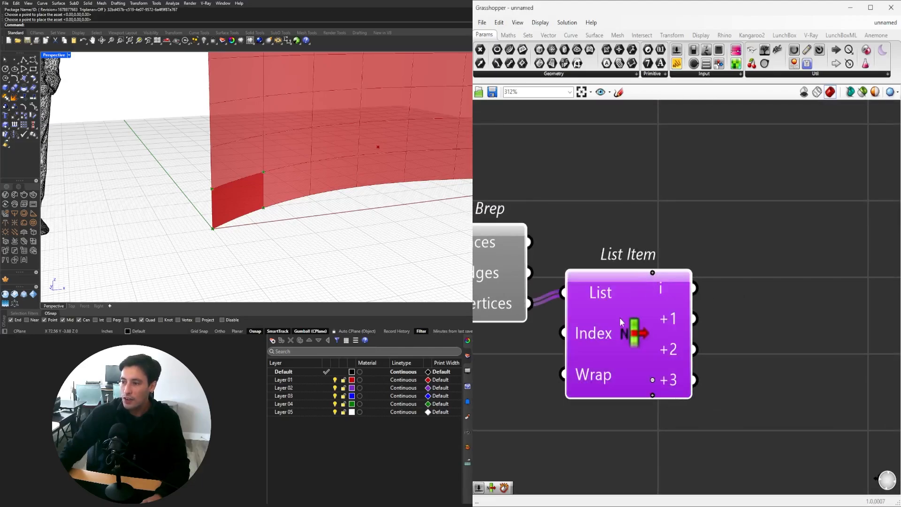
scroll(217, 167, down, 2)
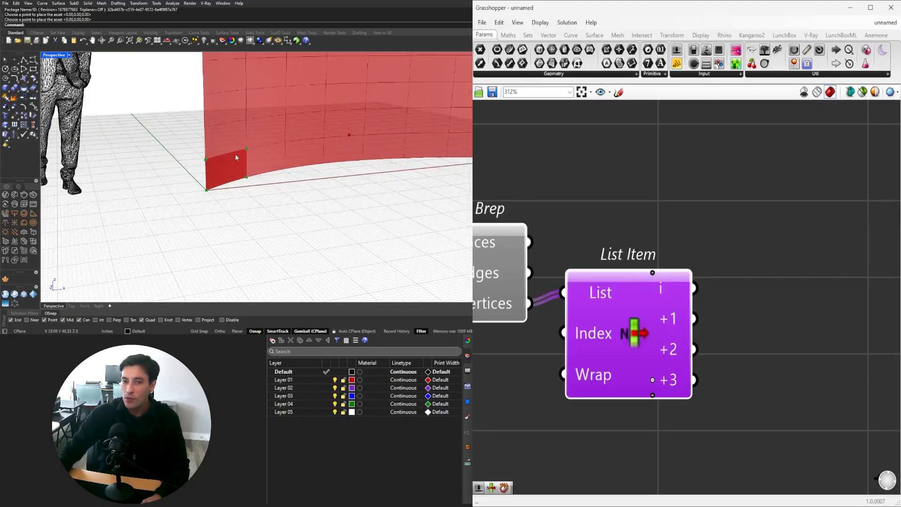
Add a Point parameter above and beyond the second List Item and wire the i output into it.
double_click(805, 351)
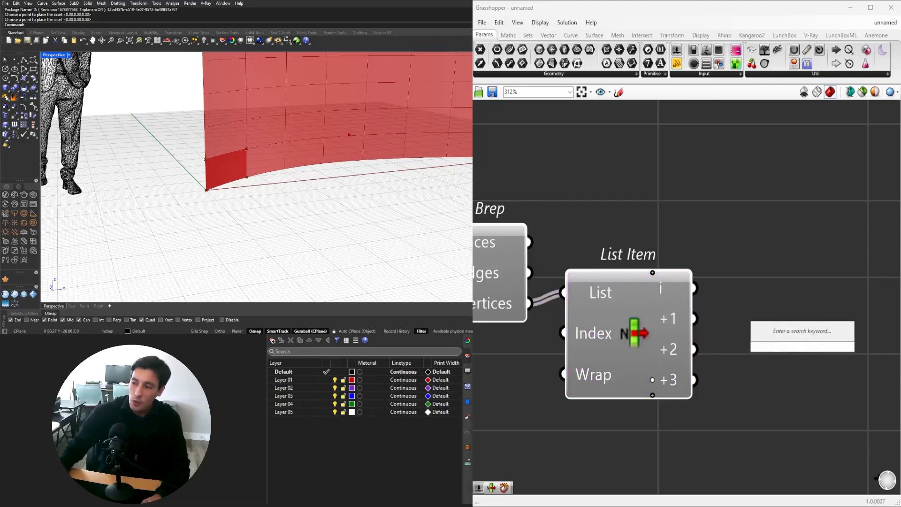
click(643, 334)
double_click(797, 362)
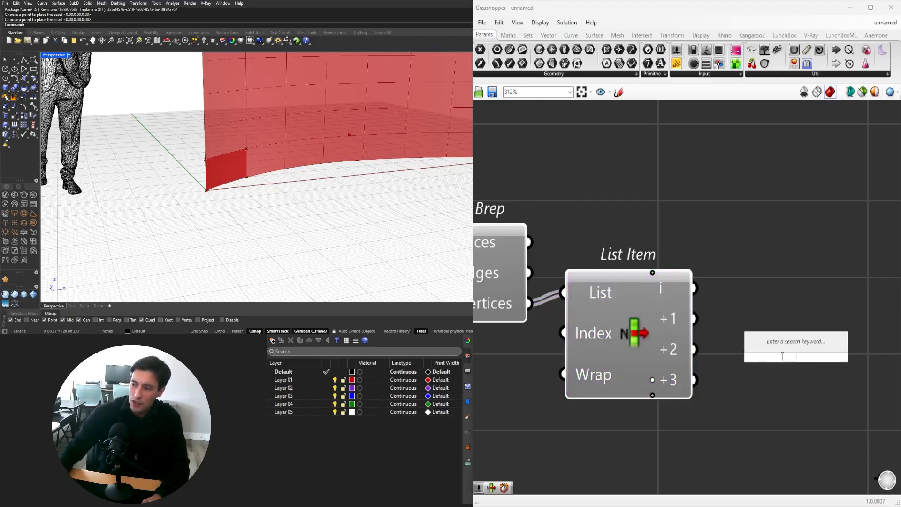
text(POINT)
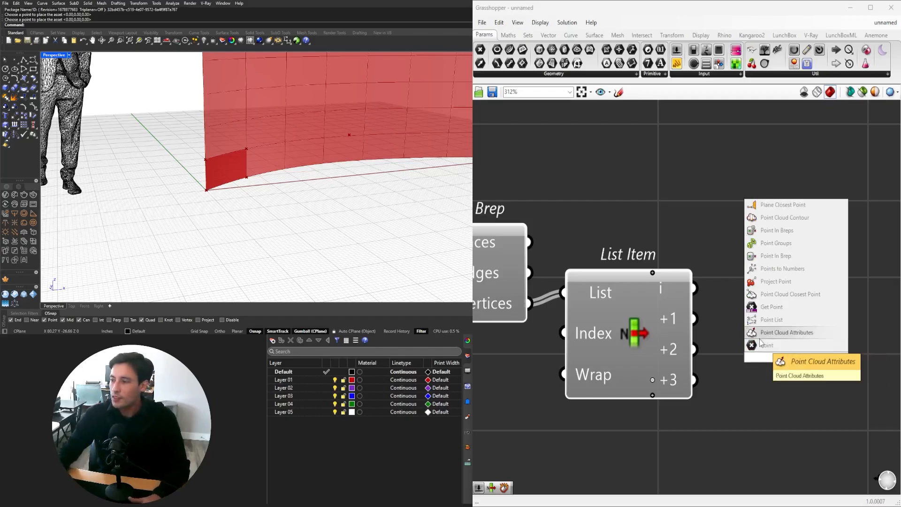
click(770, 346)
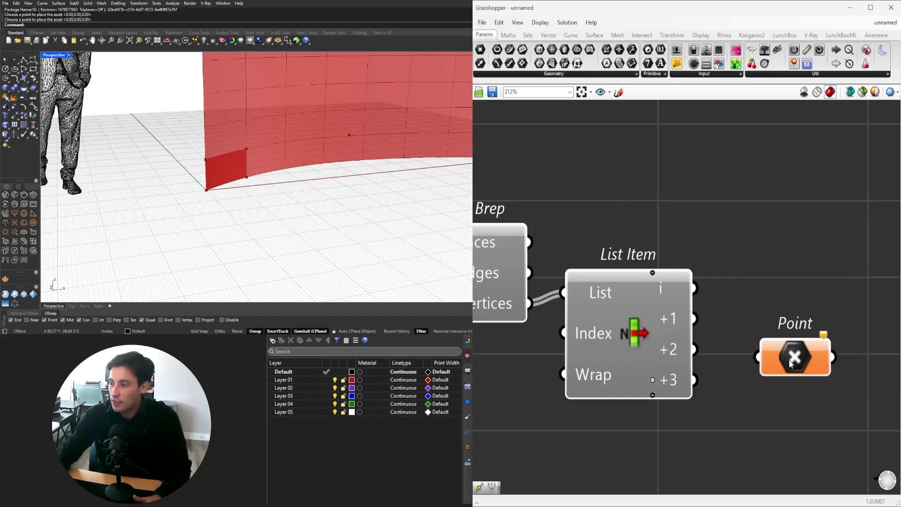
drag(790, 362, 859, 234)
scroll(802, 257, down, 1)
right_drag(802, 257, 721, 266)
Duplicate the Point parameter into a column of four and wire outputs +1, +2 and +3 into the second, third and fourth copies.
alt+drag(764, 251, 764, 296)
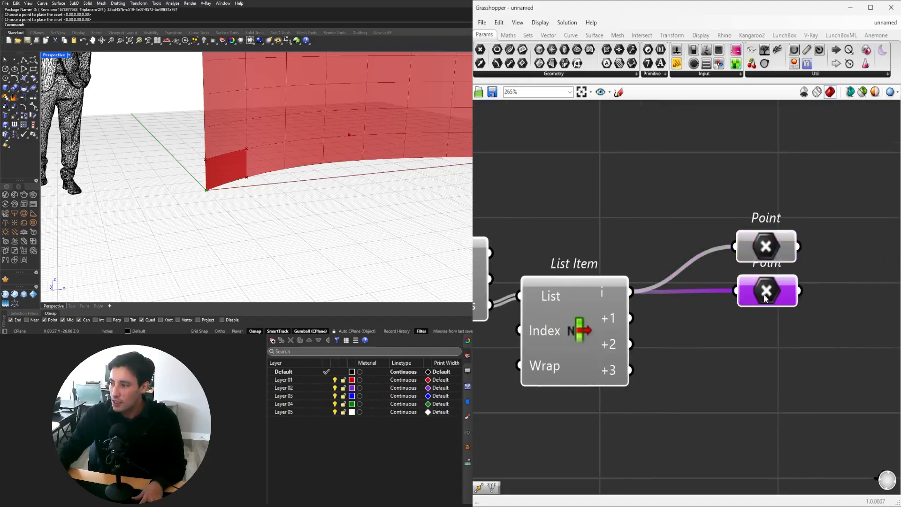
drag(799, 323, 770, 246)
alt+drag(769, 246, 768, 339)
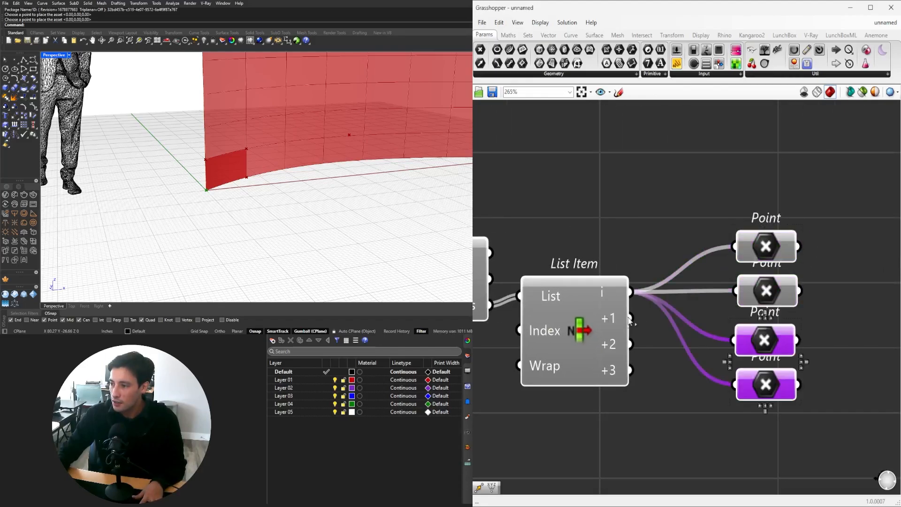
drag(631, 318, 735, 291)
drag(630, 344, 735, 340)
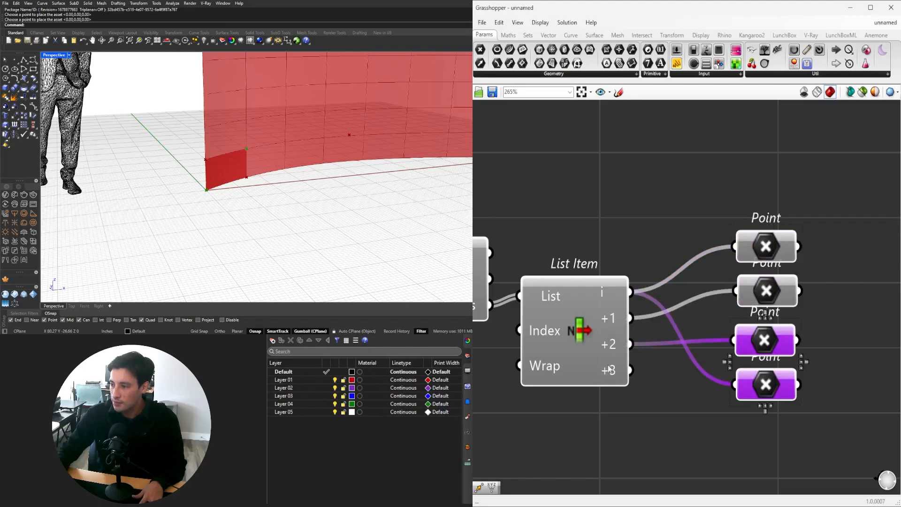
drag(740, 387, 736, 385)
Align the four Point parameters in a column and distribute them evenly.
drag(877, 204, 761, 429)
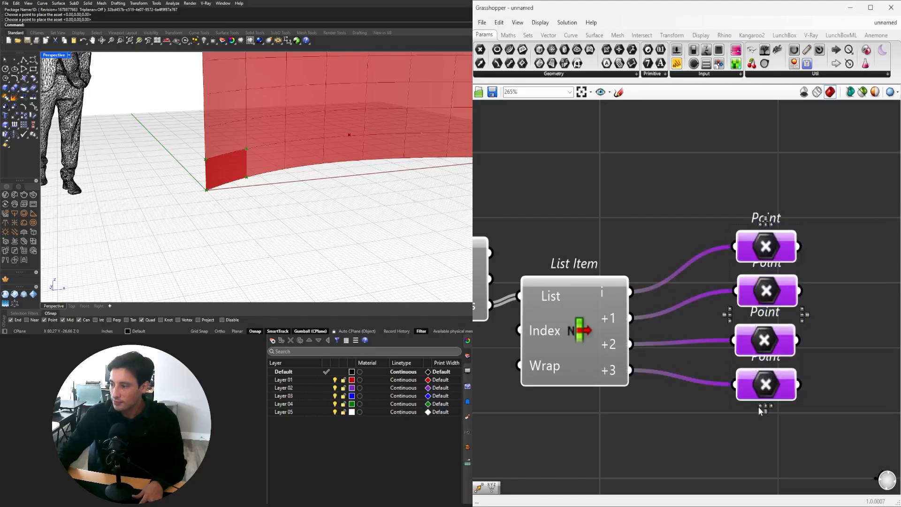
click(759, 407)
click(765, 411)
click(806, 399)
Turn off the preview of Deconstruct Brep and both List Item components.
scroll(805, 398, down, 3)
drag(836, 250, 540, 223)
middle_click(540, 224)
click(571, 196)
right_drag(508, 359, 711, 355)
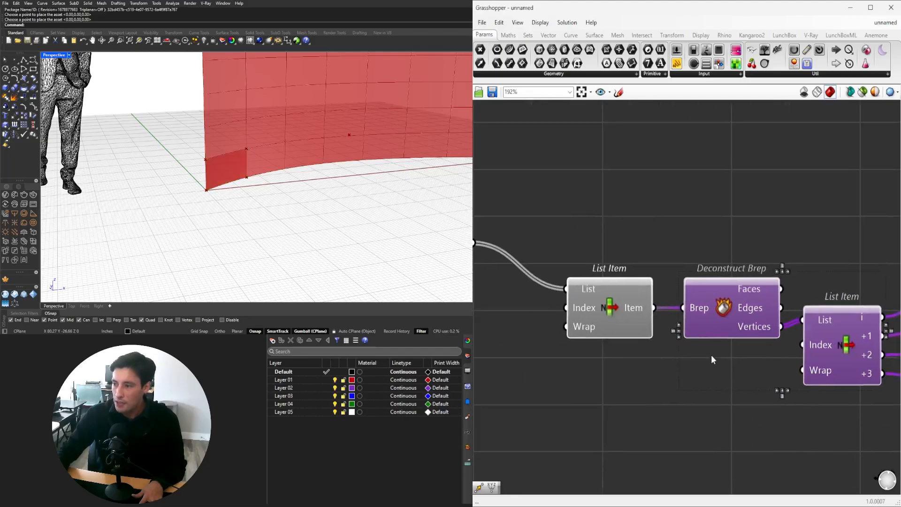
drag(671, 361, 626, 258)
middle_click(631, 257)
click(659, 229)
right_drag(828, 315, 622, 288)
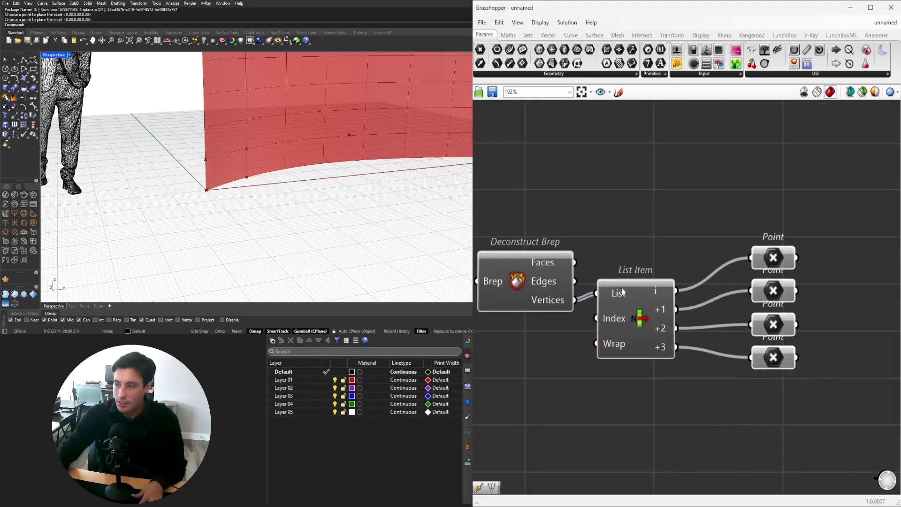
Highlight all four Point parameters together and examine their locations at the panel's corners in the Perspective viewport.
right_drag(742, 292, 630, 219)
scroll(630, 220, up, 3)
drag(732, 305, 678, 161)
scroll(225, 159, up, 3)
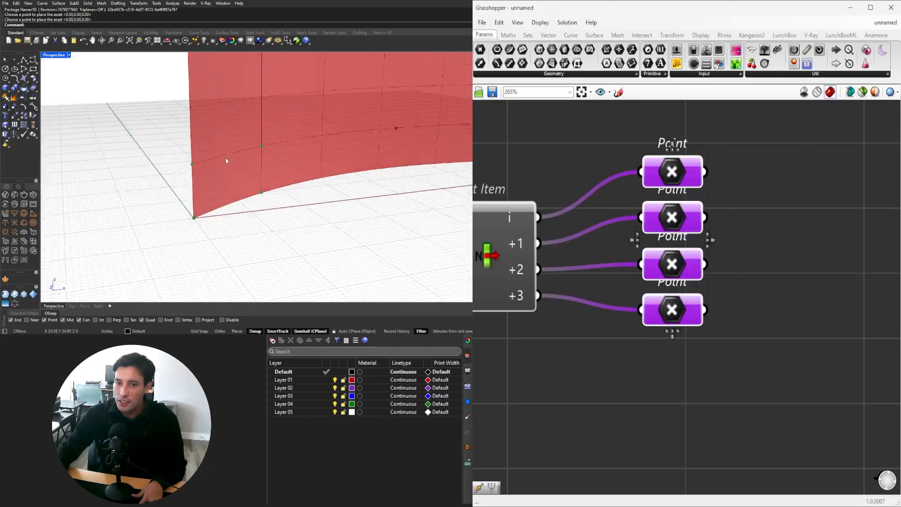
scroll(165, 169, up, 2)
scroll(165, 168, down, 3)
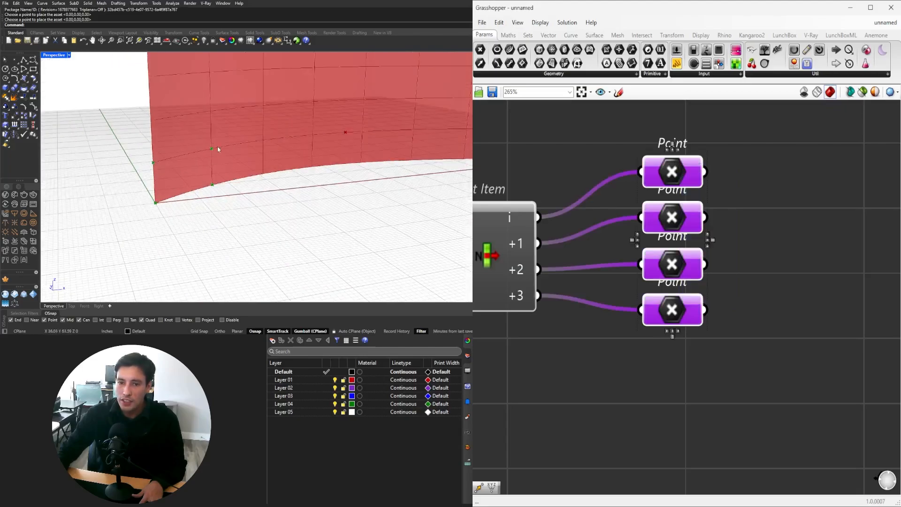
Highlight the first, second and third Point parameters cumulatively to check the order of the panel corners.
right_drag(775, 304, 752, 372)
click(752, 371)
click(646, 240)
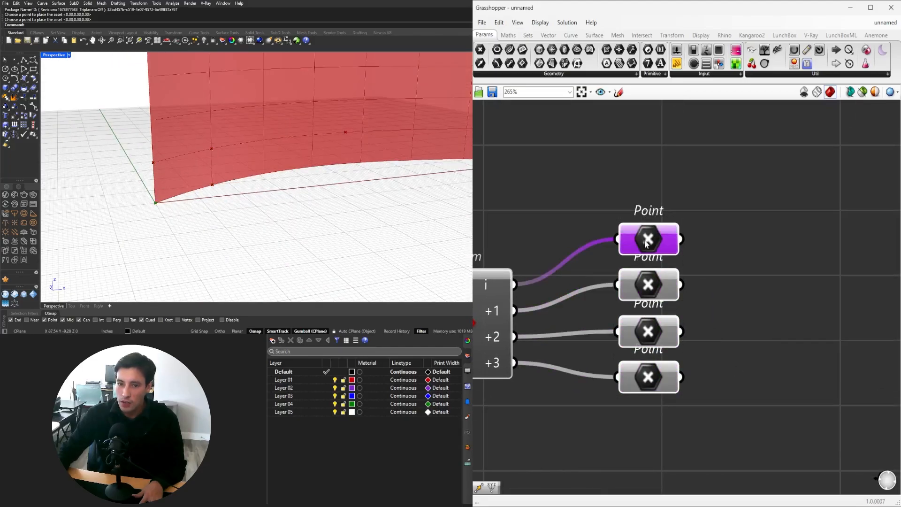
shift+click(647, 298)
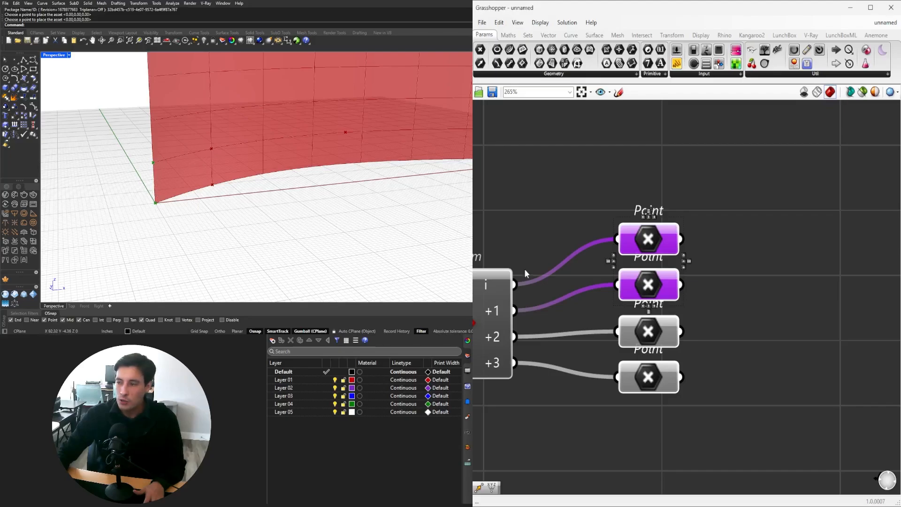
right_drag(776, 293, 740, 305)
double_click(741, 305)
click(628, 255)
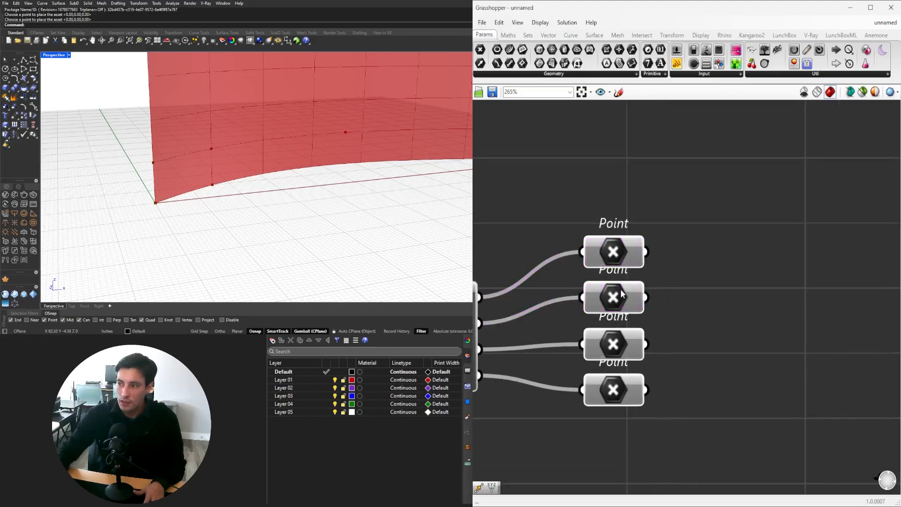
click(615, 252)
shift+click(621, 288)
shift+click(617, 350)
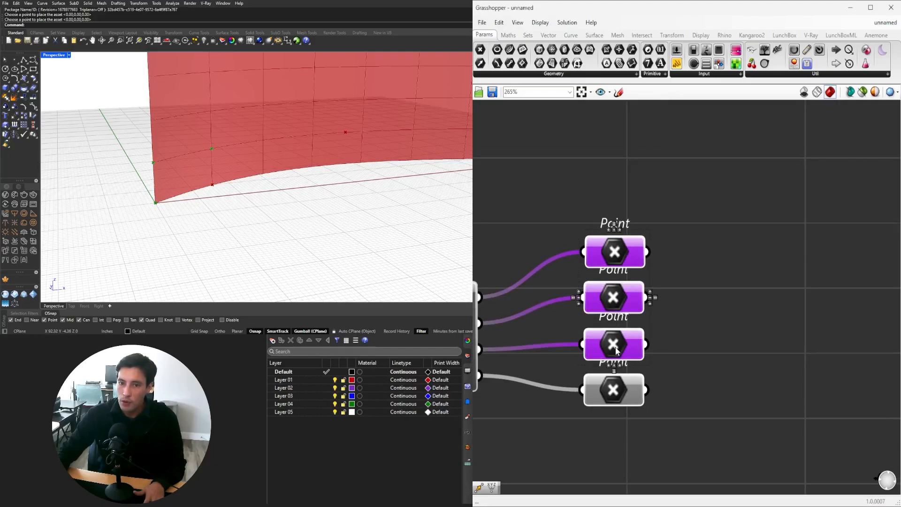
Add a PolyLine component and place it beyond the column of Point parameters.
click(776, 305)
double_click(776, 305)
text(POL)
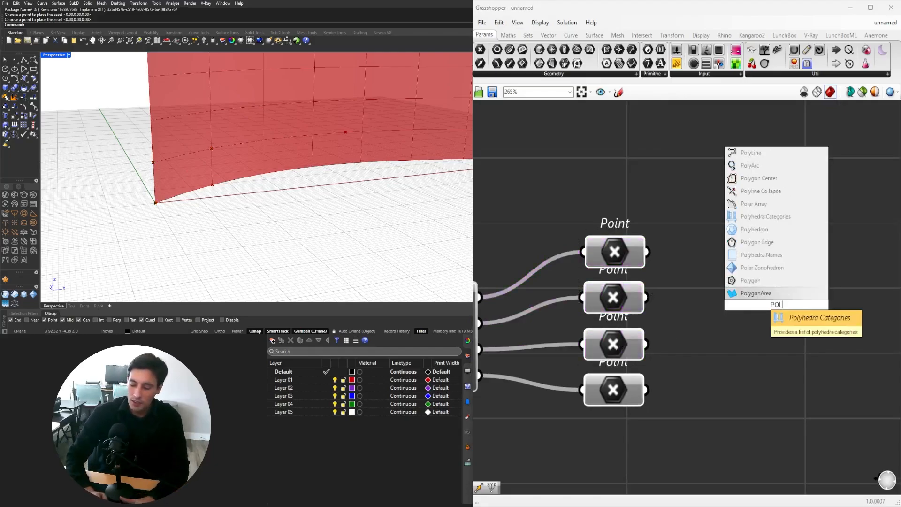
text(Y)
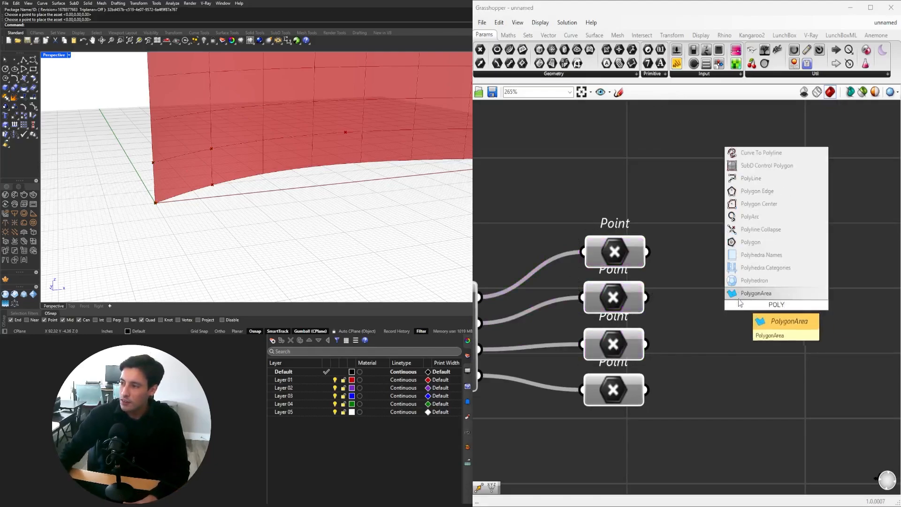
click(755, 183)
scroll(634, 248, down, 2)
drag(714, 300, 744, 286)
Wire the first, second and third Point parameters, in that order, into the Vertices input of PolyLine.
click(624, 252)
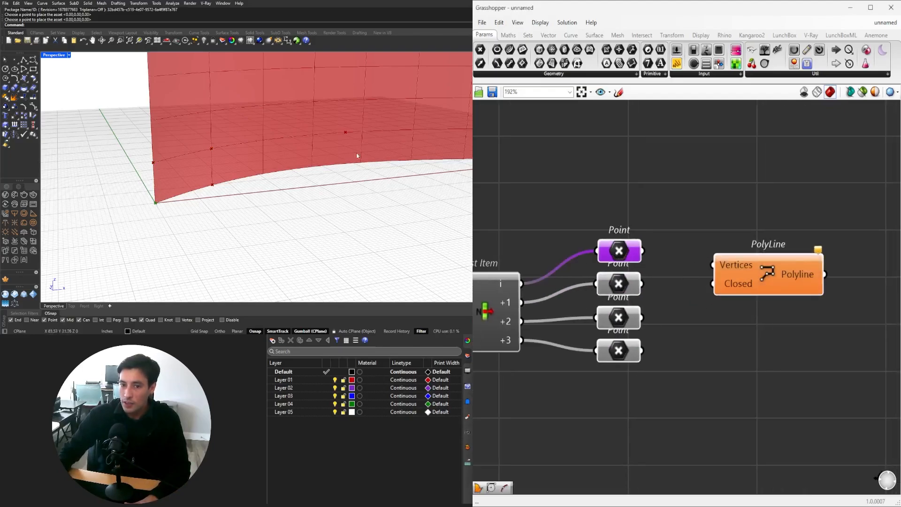
drag(681, 260, 771, 259)
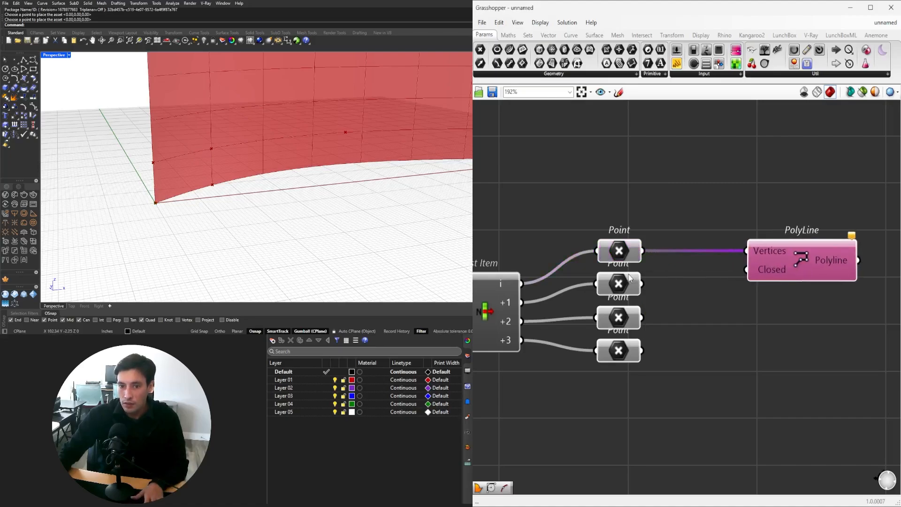
click(616, 284)
shift+drag(645, 287, 747, 252)
click(772, 257)
mouse_move(797, 270)
mouse_down()
mouse_move(808, 260)
mouse_move(795, 270)
mouse_up()
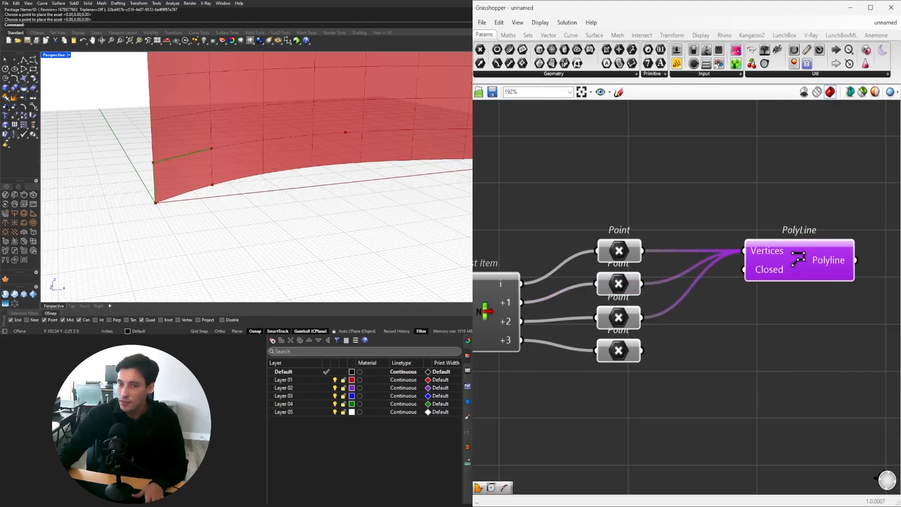
Examine the three-corner polyline in the Perspective viewport and its start point, along with the Closed input of PolyLine.
scroll(145, 179, up, 8)
scroll(202, 211, down, 4)
right_drag(229, 201, 169, 172)
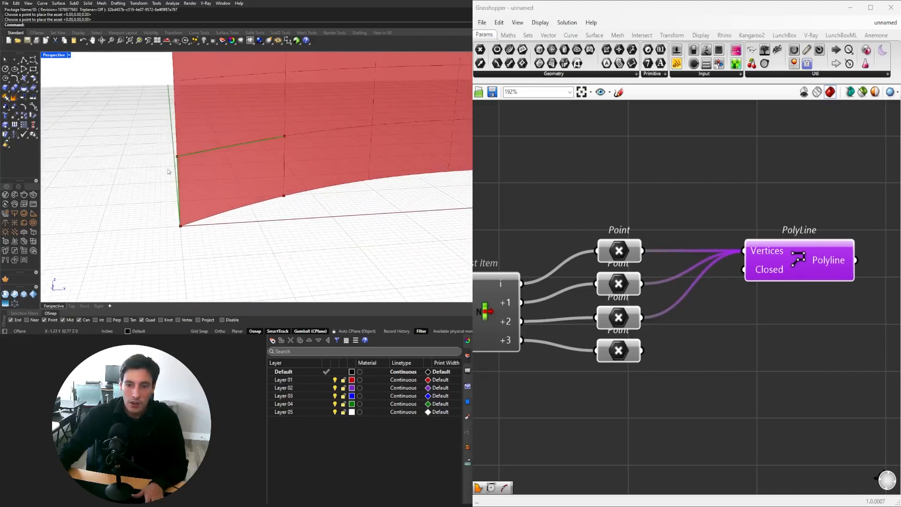
right_click(767, 275)
click(725, 331)
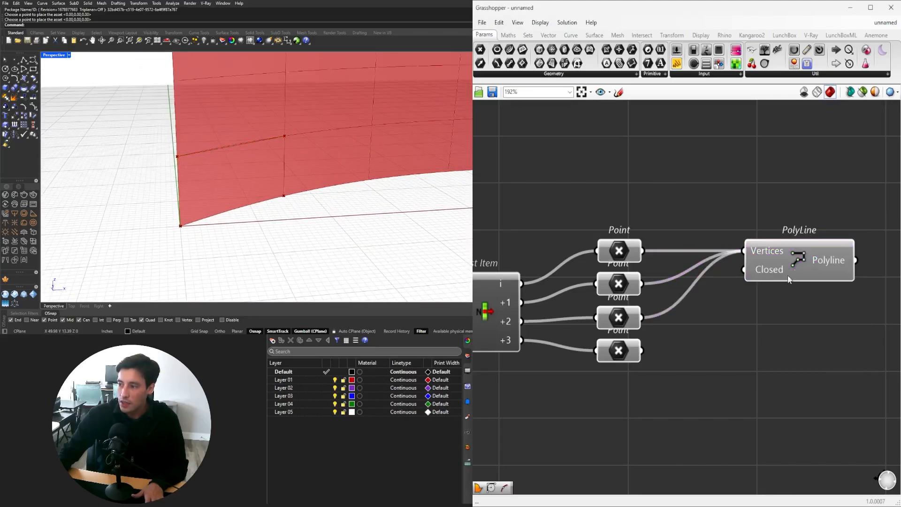
click(618, 318)
click(622, 252)
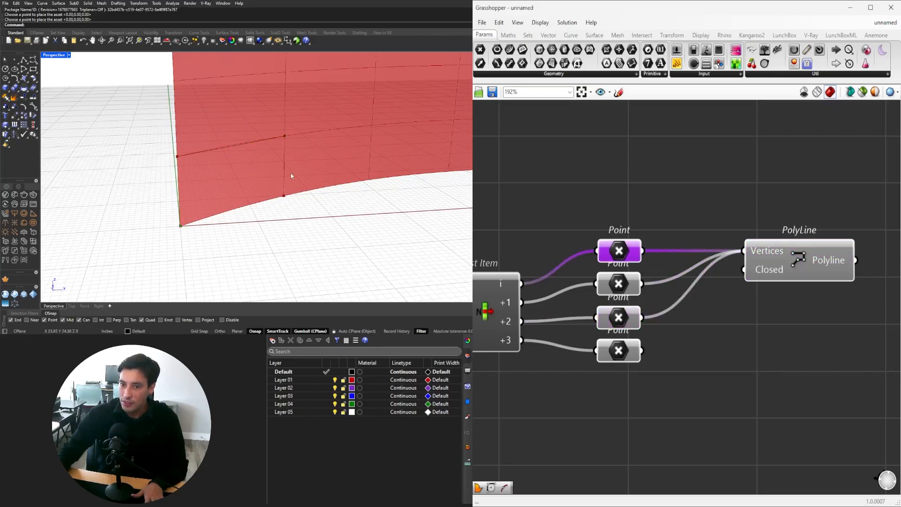
right_drag(752, 266, 597, 270)
scroll(601, 277, up, 2)
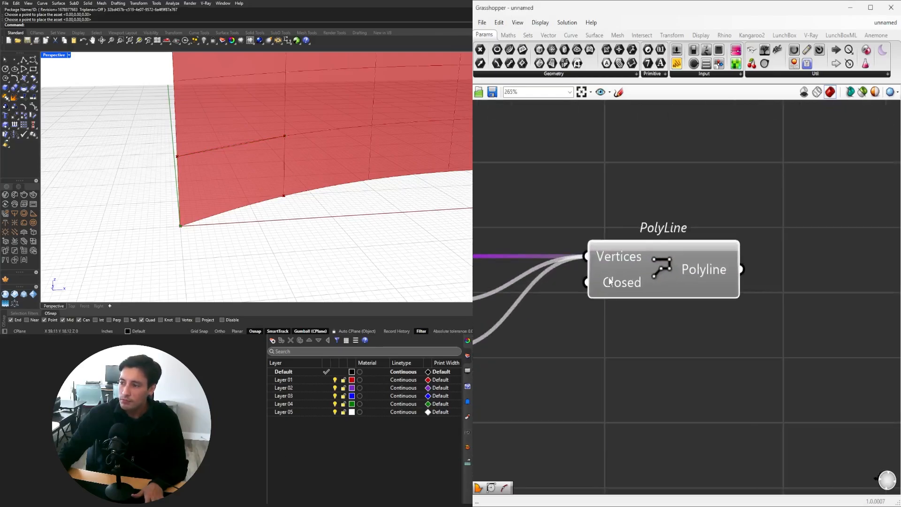
Set the Closed input of PolyLine to True so the three corners form a closed triangle, and shift the component slightly away from the Points.
right_click(608, 281)
mouse_move(643, 374)
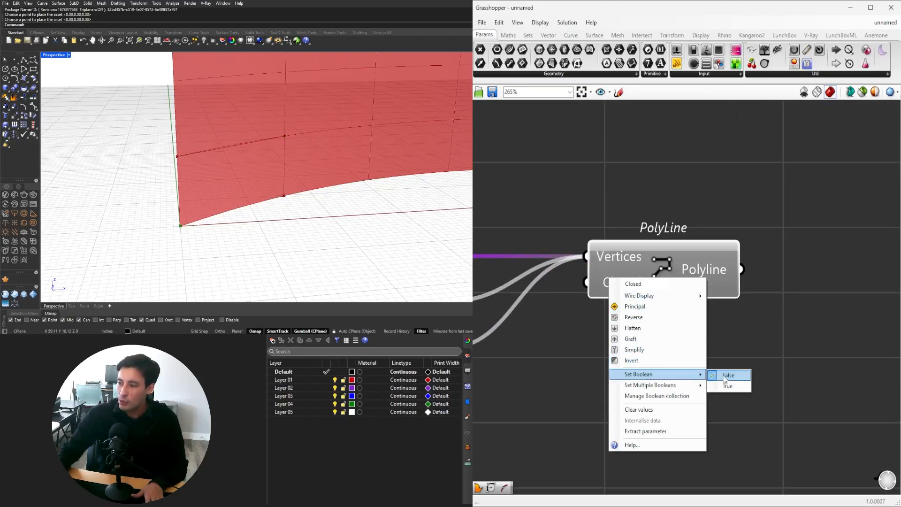
click(728, 374)
drag(685, 267, 697, 267)
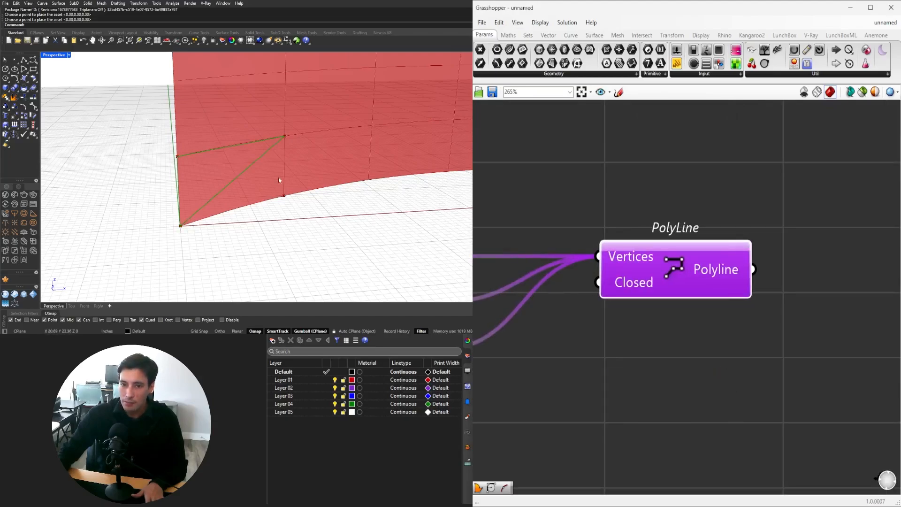
right_drag(279, 180, 258, 183)
scroll(705, 235, down, 4)
right_drag(701, 253, 790, 259)
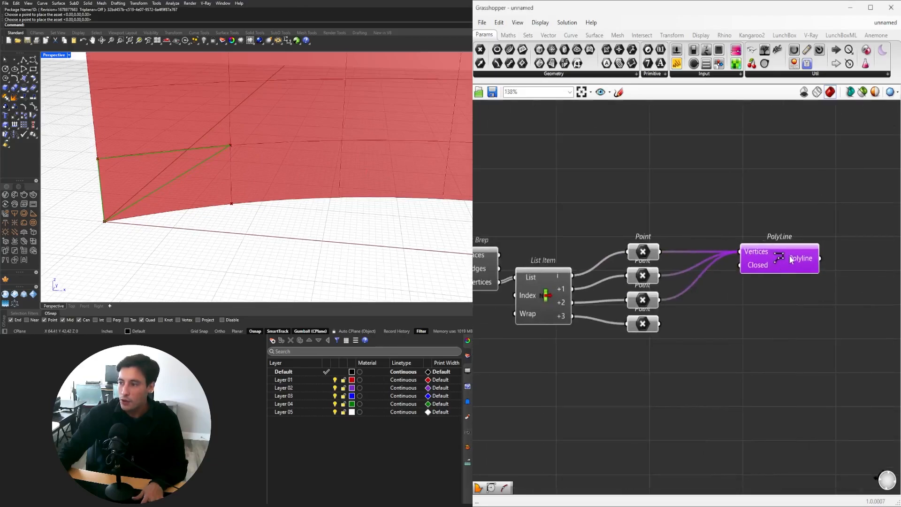
Duplicate PolyLine directly below the original and disconnect the second and third Point parameters from the copy's Vertices input.
drag(791, 260, 798, 287)
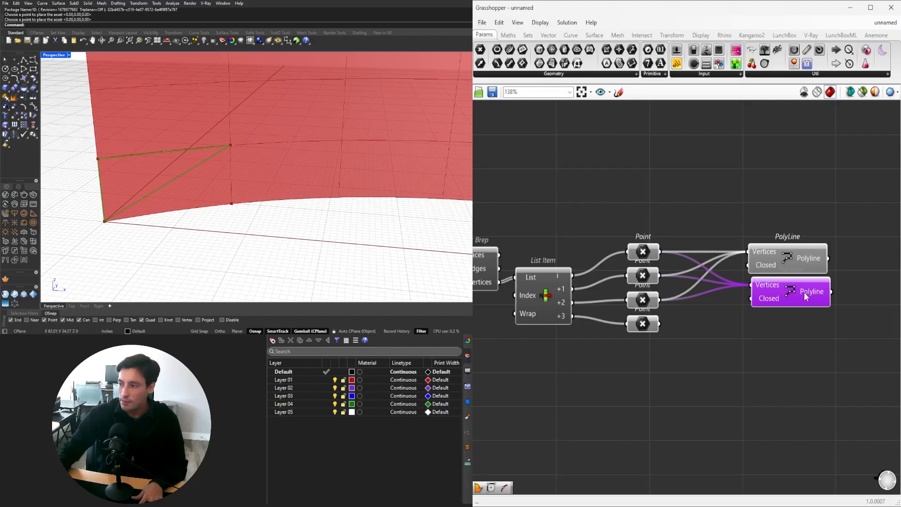
click(694, 312)
click(647, 254)
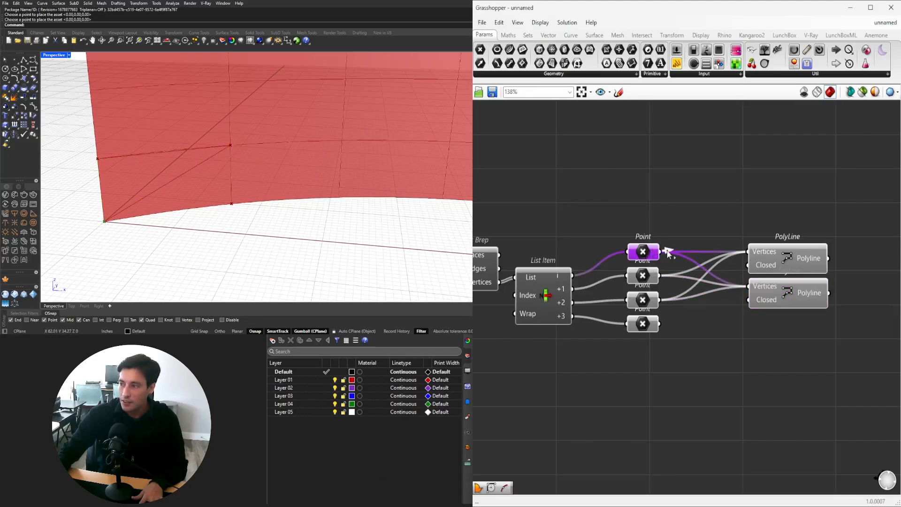
ctrl+drag(659, 275, 749, 286)
click(649, 302)
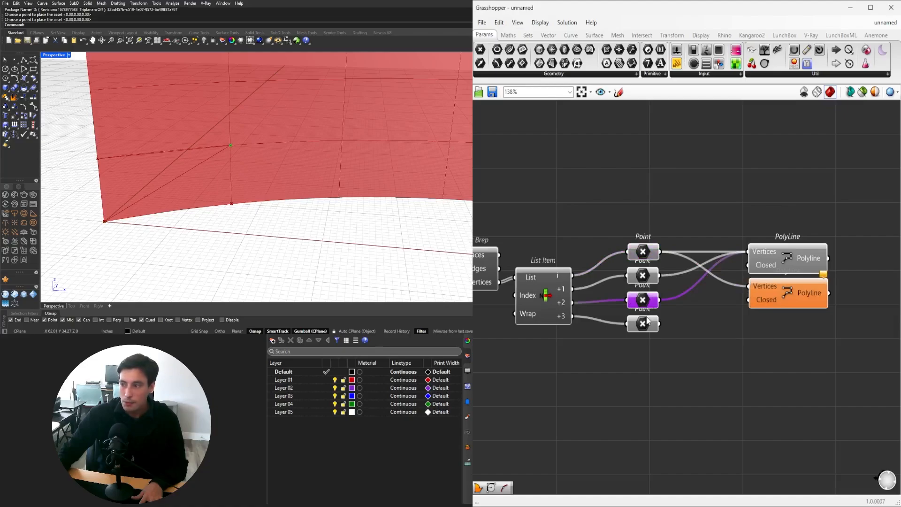
Wire the fourth and third Point parameters, in that order, into the Vertices input of the lower PolyLine, keeping its existing wire.
click(645, 325)
shift+drag(660, 325, 748, 286)
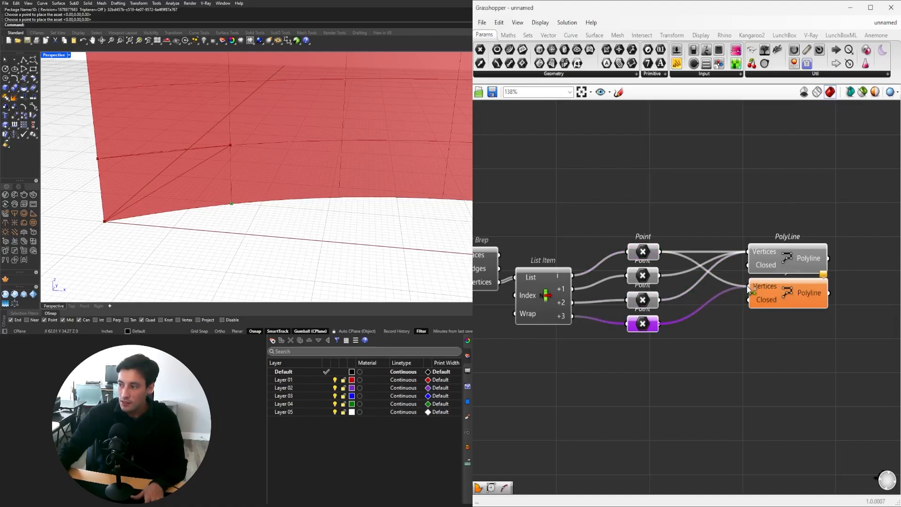
click(778, 294)
click(642, 299)
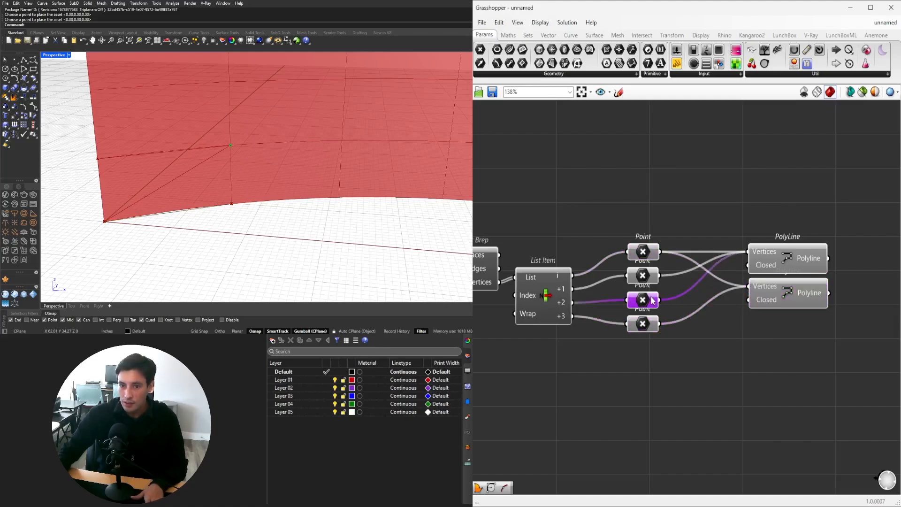
shift+drag(664, 303, 747, 287)
click(779, 296)
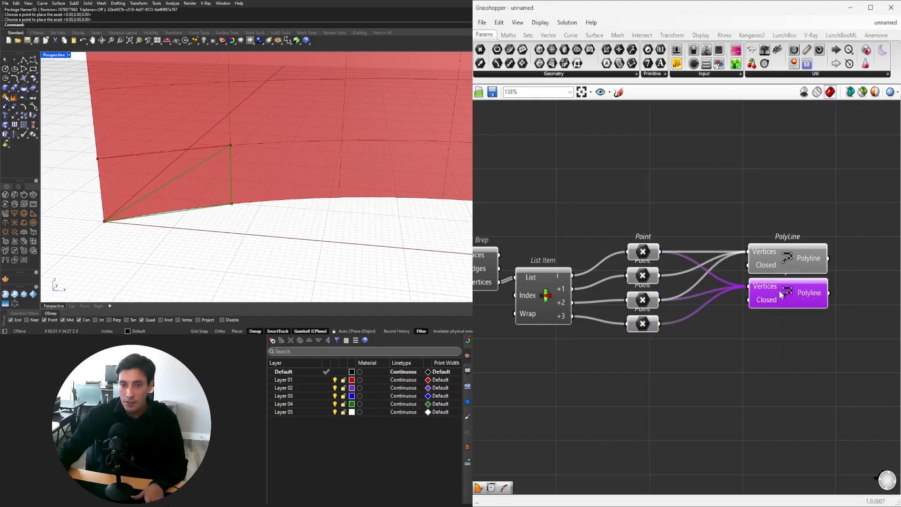
Highlight both PolyLine components together to check the two triangles on the panel.
shift+click(781, 255)
scroll(241, 175, down, 3)
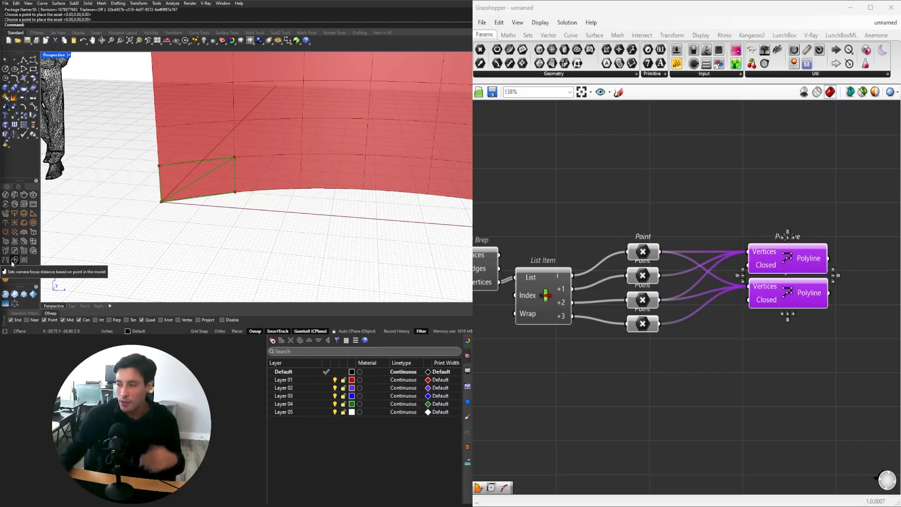
right_drag(782, 289, 688, 318)
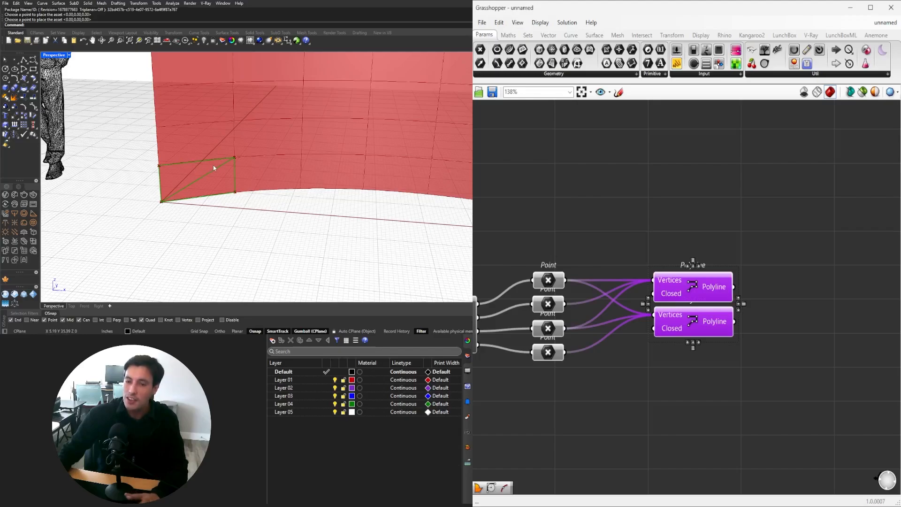
double_click(790, 291)
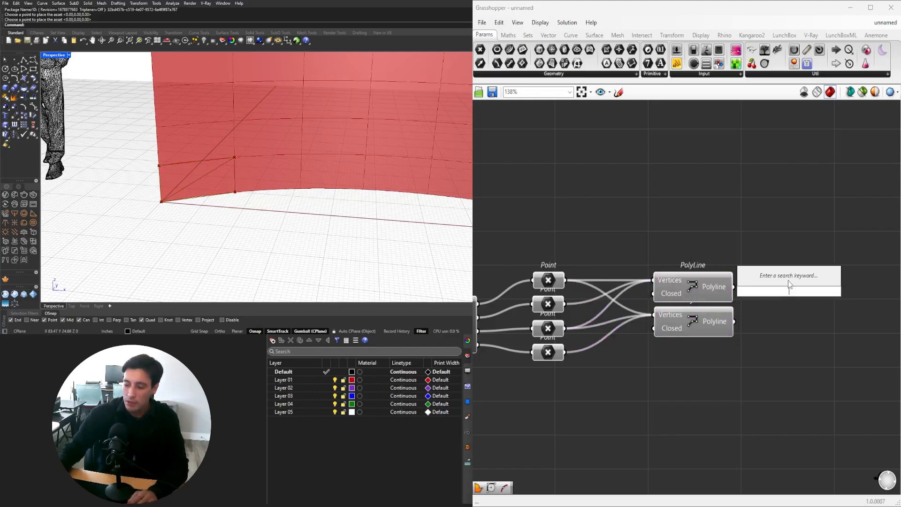
text(PLANAR)
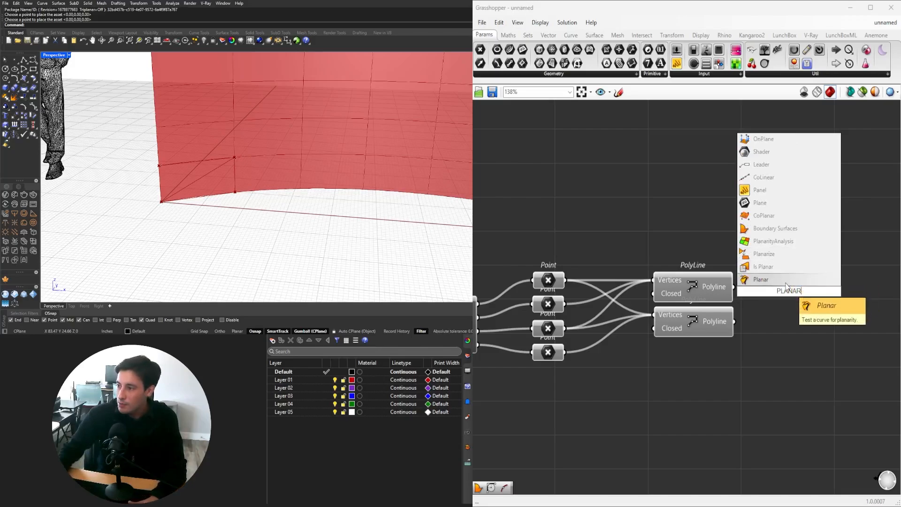
key(Escape)
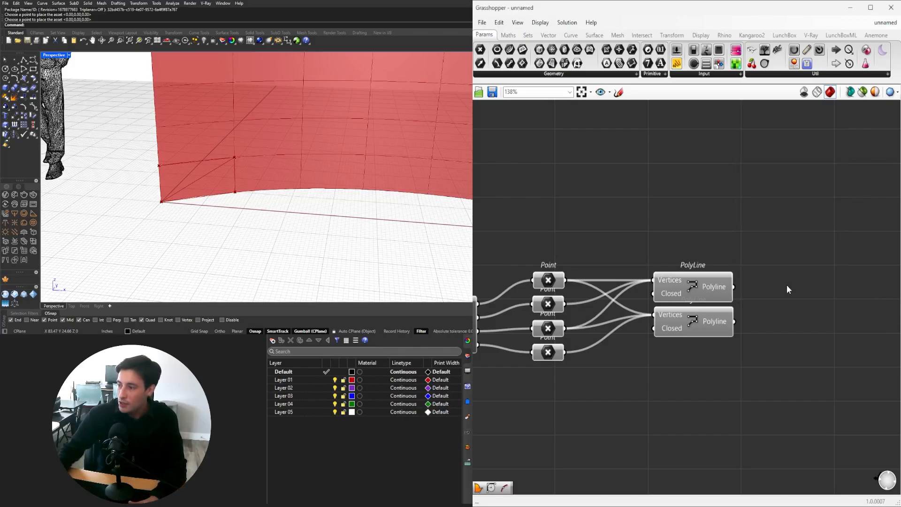
double_click(787, 286)
text(PLANARS)
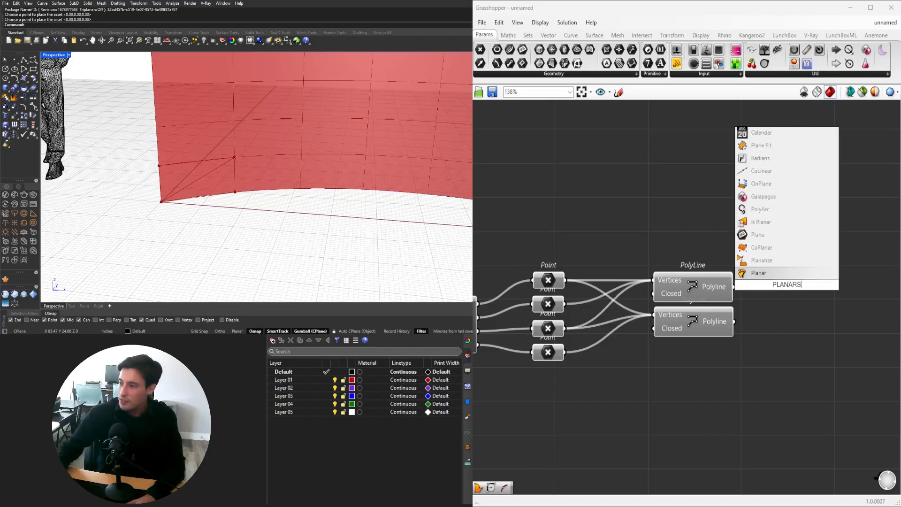
key(Escape)
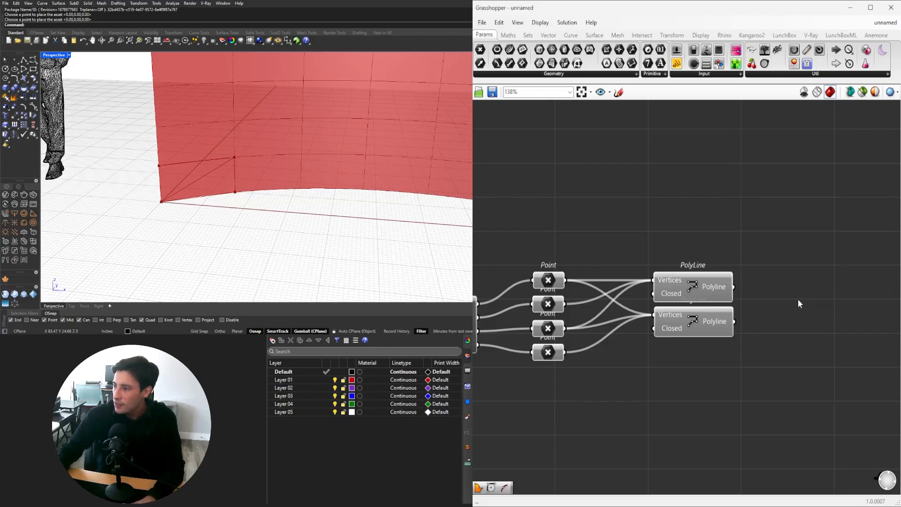
Add a Boundary Surfaces component and wire the output of the upper PolyLine into its Edges input.
double_click(798, 300)
text(BOUND)
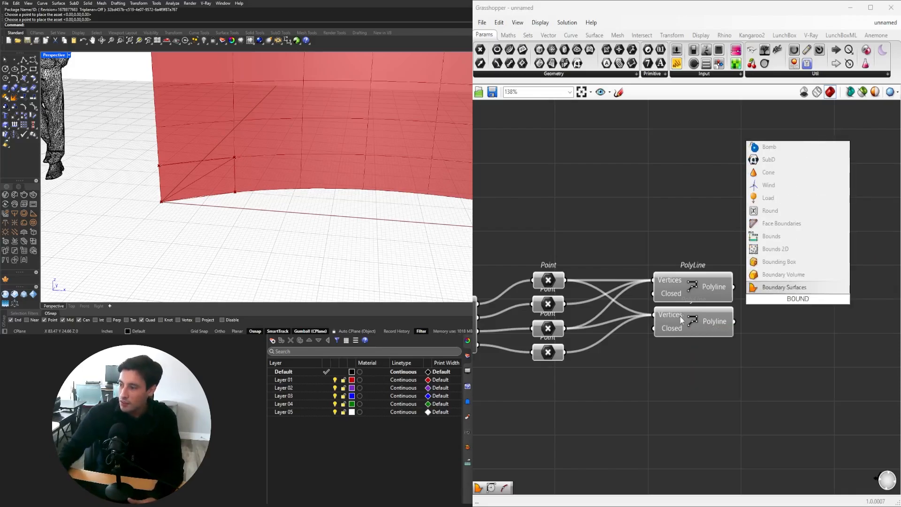
click(777, 290)
drag(807, 300, 793, 286)
click(824, 292)
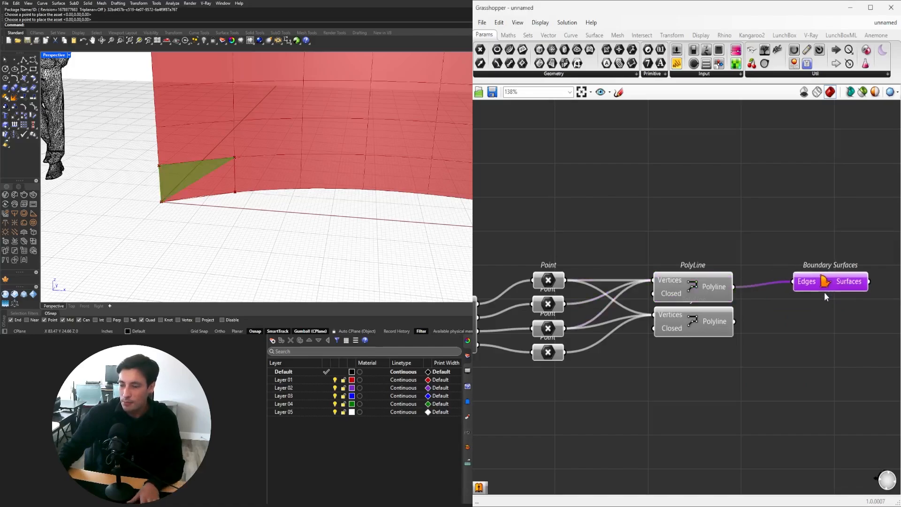
Duplicate Boundary Surfaces below the original, wire the lower PolyLine into the copy's Edges input, and highlight both to check the surfaces.
right_drag(824, 291, 798, 282)
alt+drag(798, 281, 780, 311)
drag(698, 310, 759, 305)
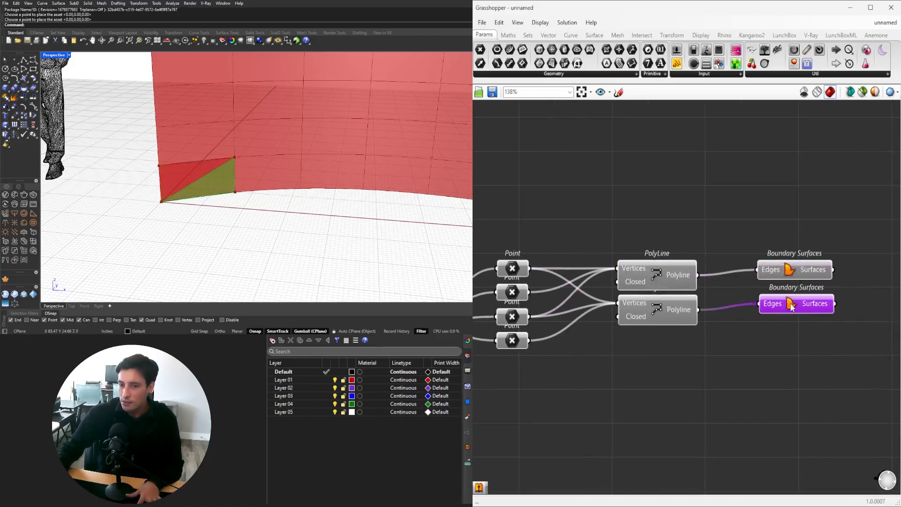
click(774, 346)
drag(869, 365, 764, 280)
scroll(650, 399, down, 3)
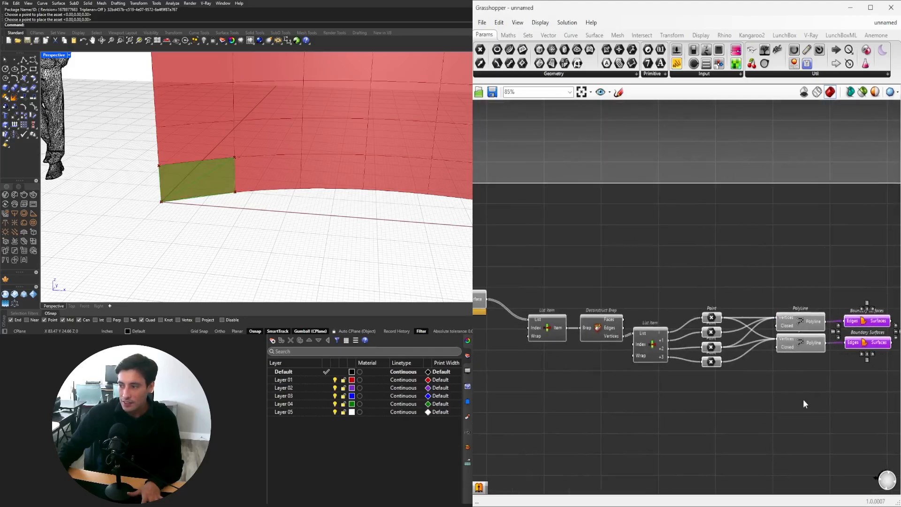
Turn off the preview of the four Point parameters and both PolyLine components.
drag(803, 399, 713, 296)
middle_click(712, 296)
click(735, 278)
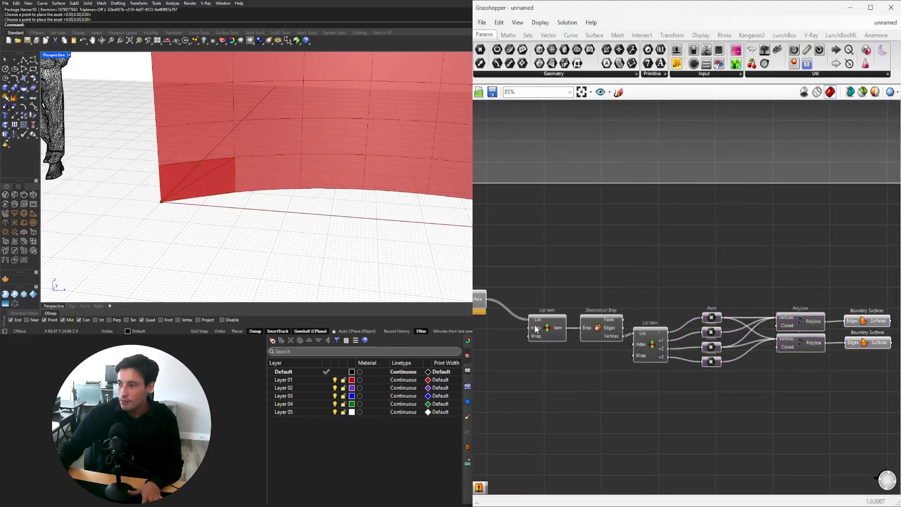
Graft the List input of the List Item component that follows Isotrim.
scroll(616, 317, up, 5)
click(666, 289)
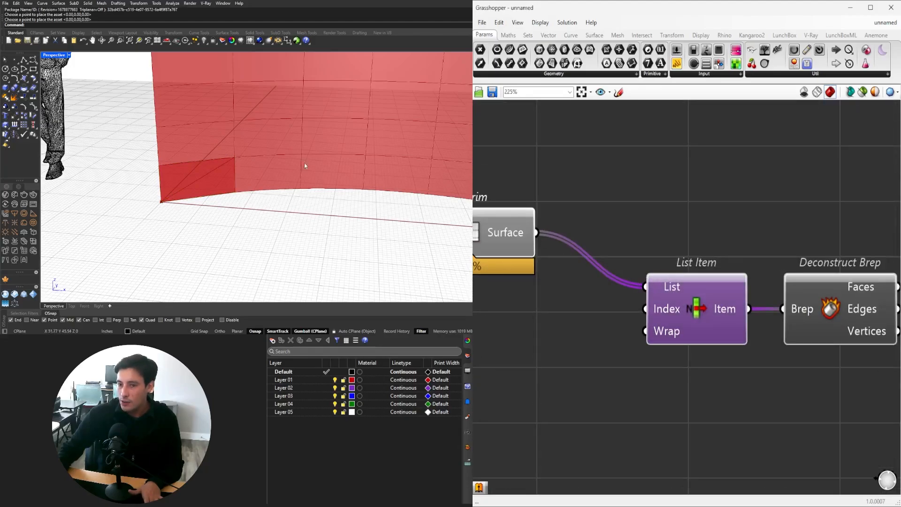
right_click(667, 286)
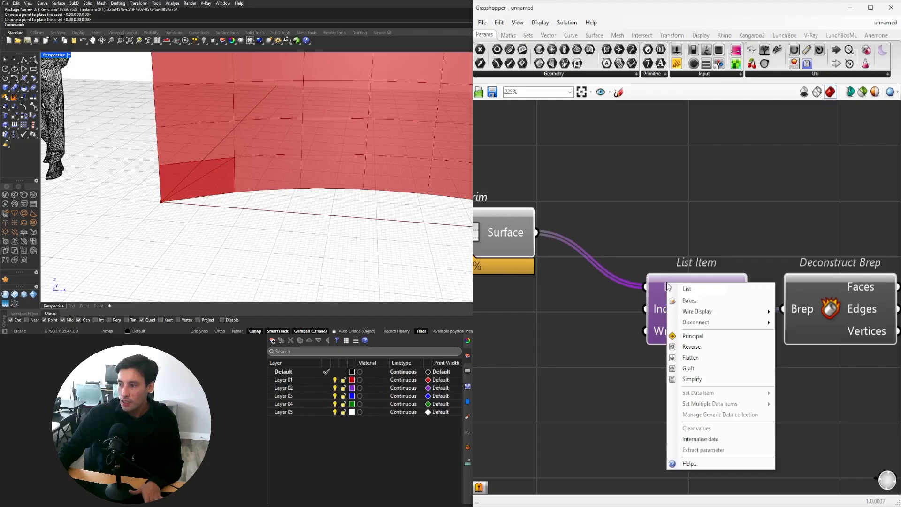
click(693, 369)
scroll(197, 197, down, 5)
Examine the triangulated surfaces across the whole wall and highlight the component chain from Deconstruct Brep to Boundary Surfaces.
right_drag(227, 193, 325, 163)
scroll(329, 183, up, 6)
scroll(344, 179, down, 3)
scroll(816, 228, down, 6)
right_drag(807, 239, 671, 260)
scroll(861, 284, down, 1)
right_drag(861, 284, 702, 290)
drag(847, 358, 552, 266)
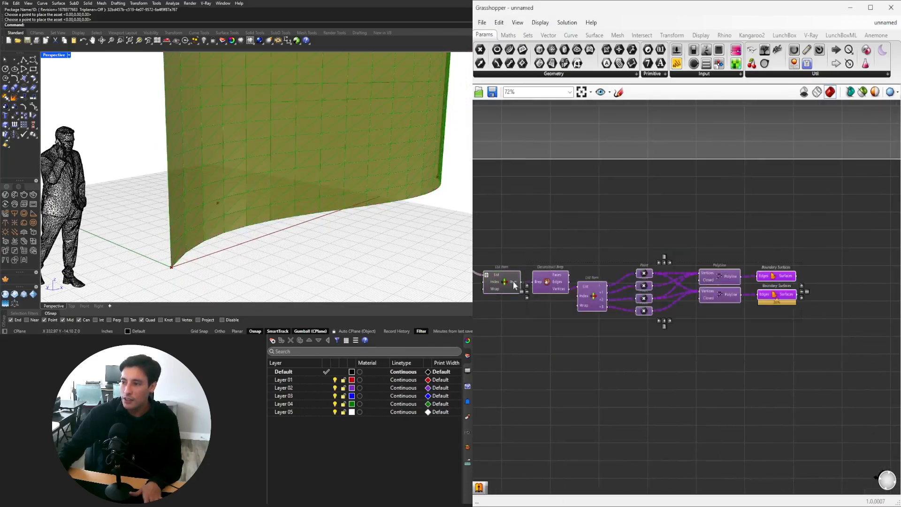
scroll(514, 285, up, 3)
right_drag(517, 293, 701, 322)
Remove the graft from the List input of the List Item that follows Isotrim.
click(711, 359)
scroll(659, 298, up, 3)
right_click(634, 305)
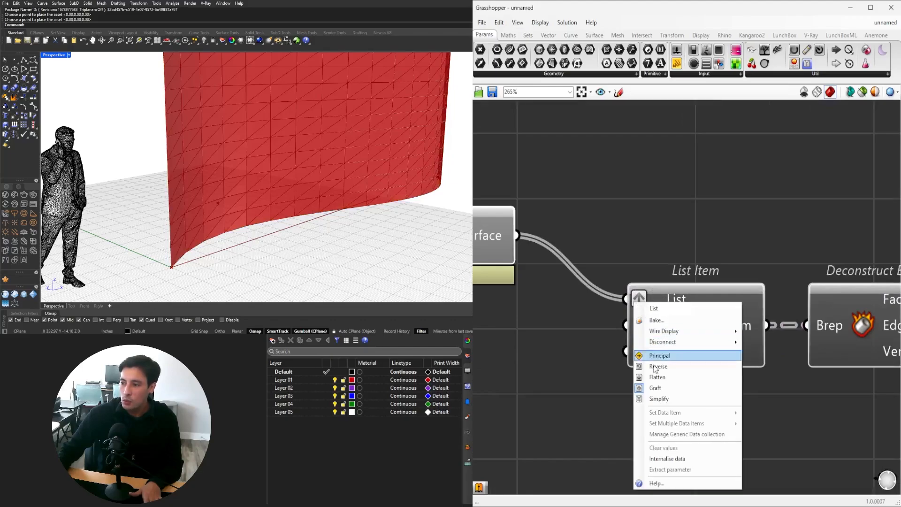
click(648, 392)
Highlight Isotrim and compare its full set of wall panels with the single triangulated panel in the Perspective viewport.
right_drag(291, 221, 281, 235)
scroll(268, 204, up, 3)
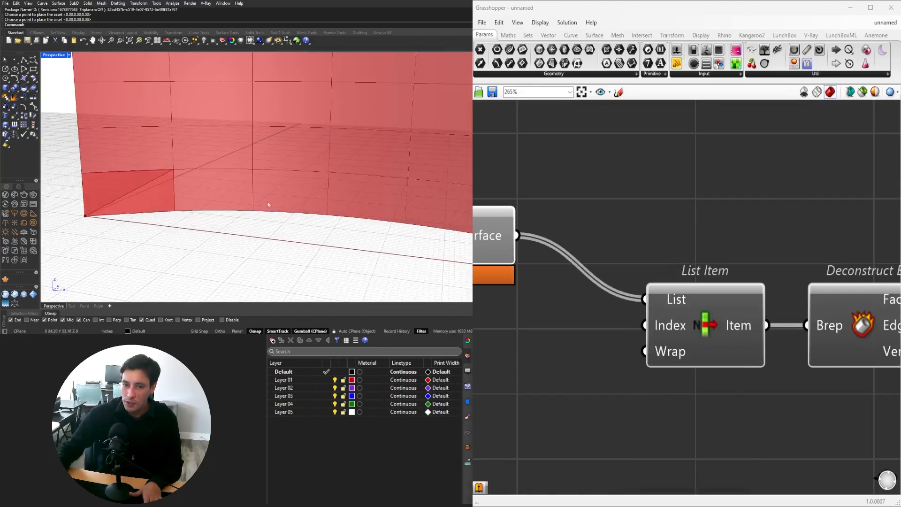
scroll(490, 272, down, 1)
right_drag(490, 272, 661, 282)
click(641, 264)
right_drag(178, 206, 240, 201)
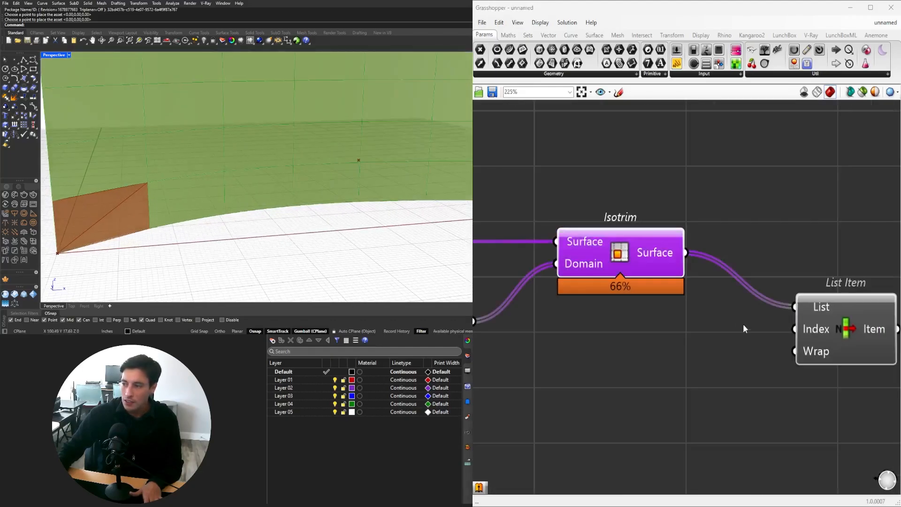
scroll(761, 320, down, 2)
right_drag(761, 320, 596, 321)
scroll(596, 322, down, 3)
right_drag(656, 327, 674, 327)
scroll(675, 327, up, 3)
Turn on the preview of the List Item that follows Isotrim to show the single extracted panel.
right_click(637, 316)
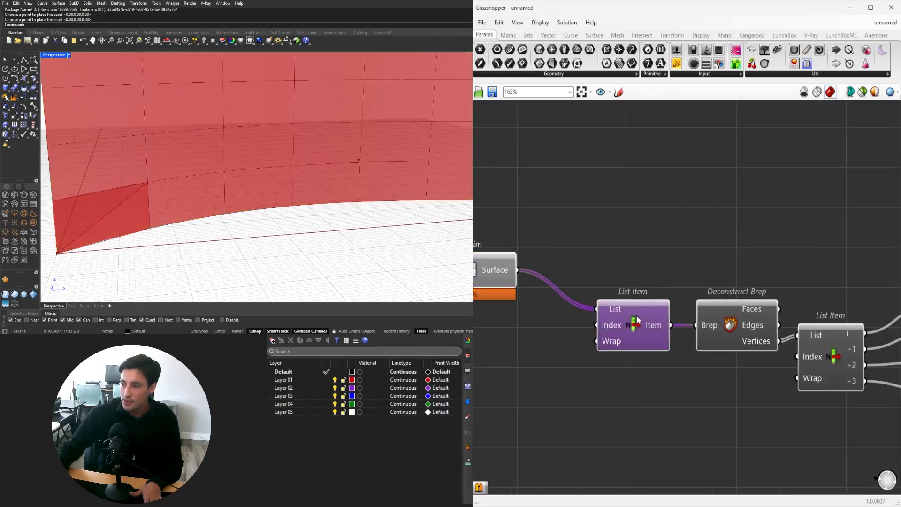
click(649, 336)
scroll(619, 319, up, 3)
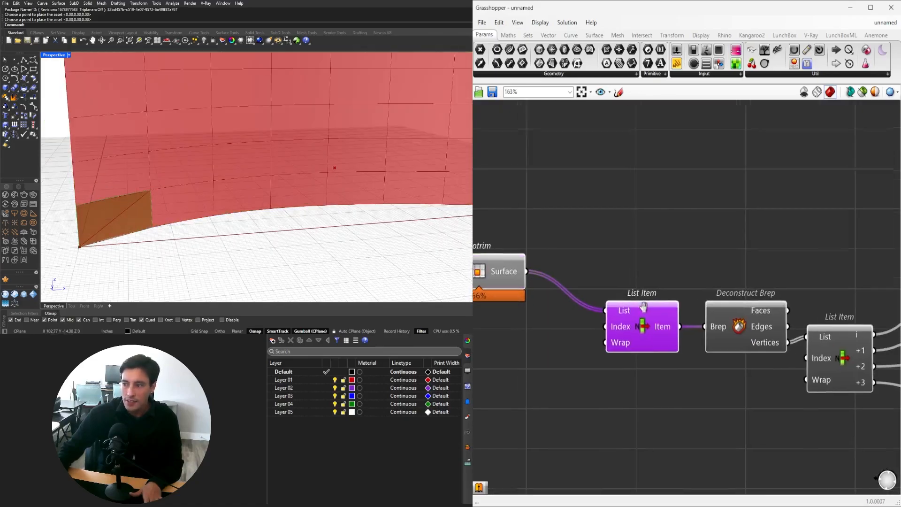
Graft the List input of the first List Item so that every wall panel is passed on to the triangulation.
right_click(620, 319)
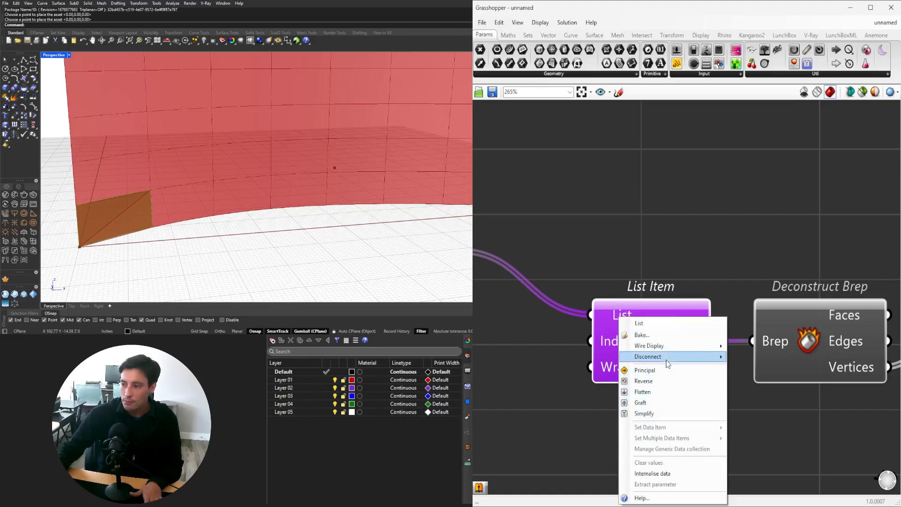
click(671, 392)
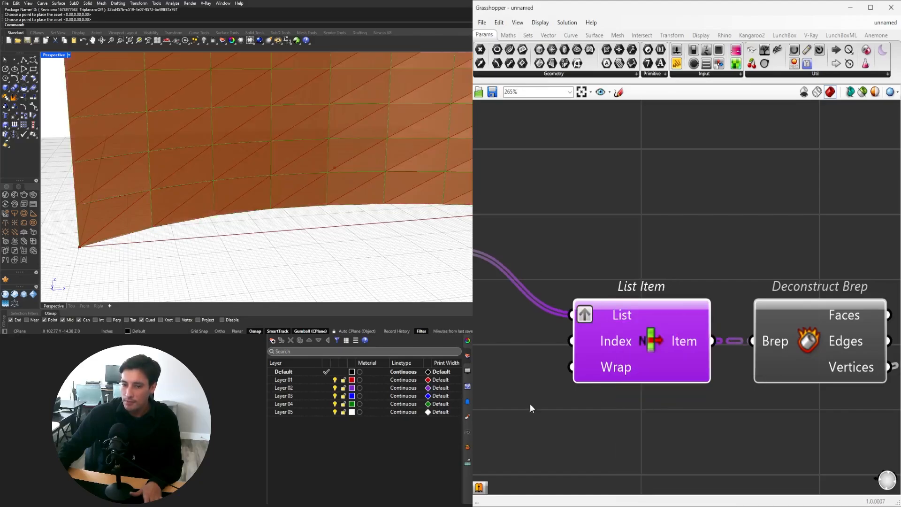
scroll(701, 302, down, 3)
scroll(714, 442, down, 3)
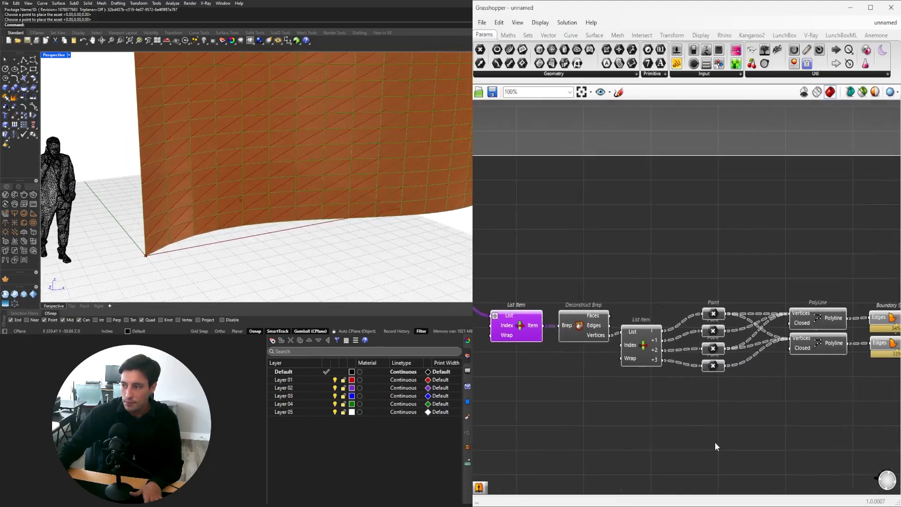
Turn off the preview of the components from the first List Item through the two PolyLine components.
drag(783, 334, 574, 246)
key(space)
click(605, 220)
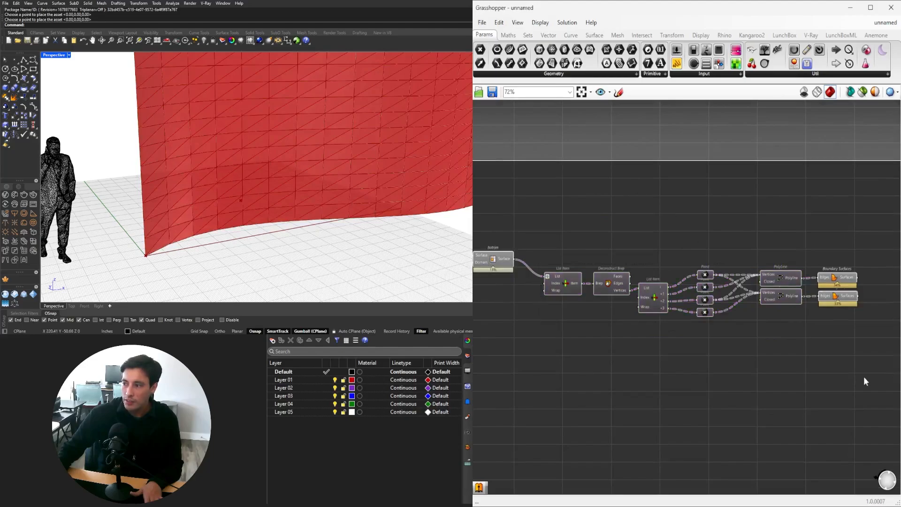
Move the whole chain from the first List Item to the Boundary Surfaces components closer to Isotrim and level with it.
drag(863, 376, 550, 243)
scroll(550, 249, up, 3)
right_drag(584, 282, 711, 317)
drag(711, 317, 685, 305)
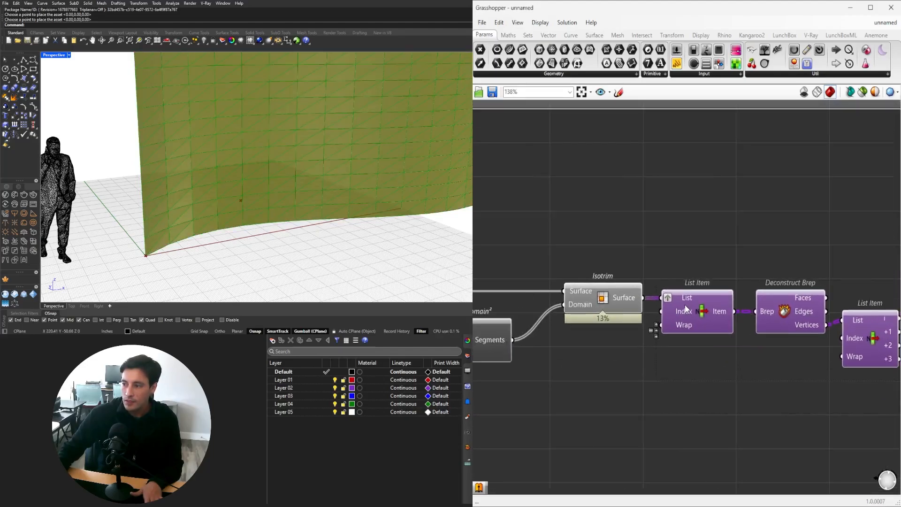
click(696, 277)
scroll(704, 278, down, 2)
right_drag(786, 340, 630, 347)
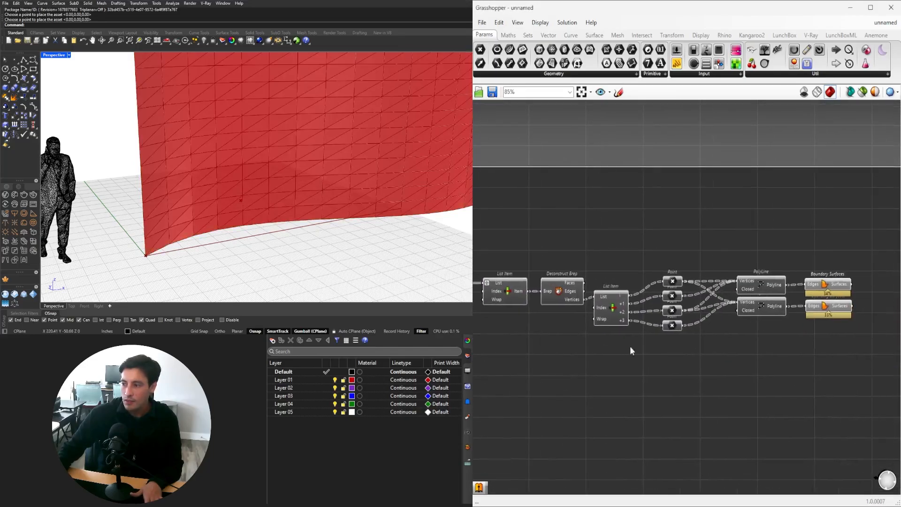
Lower the U and V count sliders feeding Divide Domain² so that the wall gets fewer, wider panels.
drag(840, 377, 822, 261)
click(693, 394)
right_drag(477, 296, 678, 321)
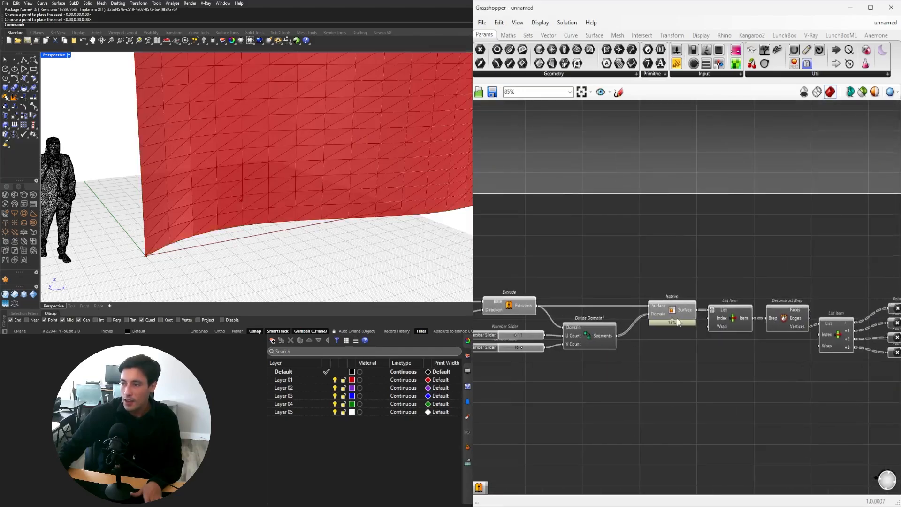
scroll(490, 345, up, 6)
drag(597, 302, 591, 303)
mouse_move(617, 362)
mouse_down()
mouse_move(655, 351)
mouse_move(605, 351)
mouse_up()
scroll(657, 357, down, 6)
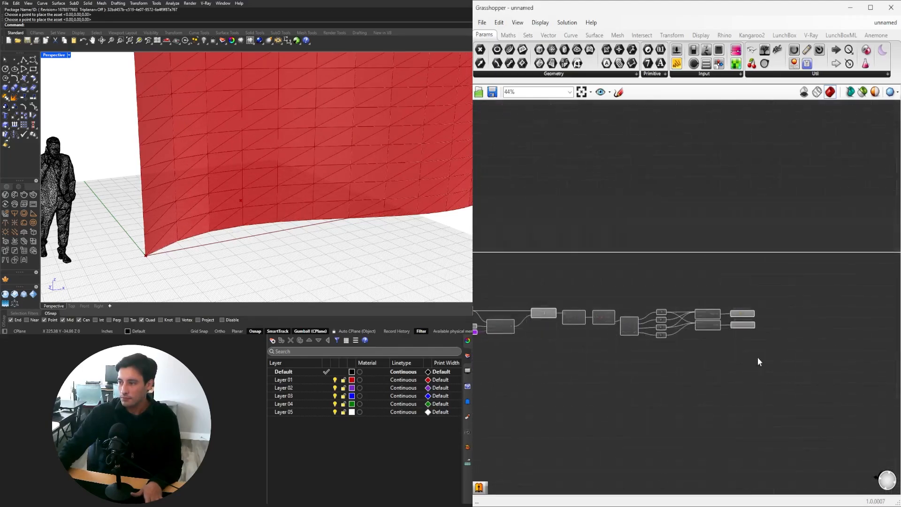
Highlight the geometry of both Boundary Surfaces components and set the number slider feeding Unit X to 94.0.
drag(759, 363, 724, 251)
scroll(593, 359, down, 3)
scroll(280, 180, down, 5)
right_drag(280, 180, 282, 193)
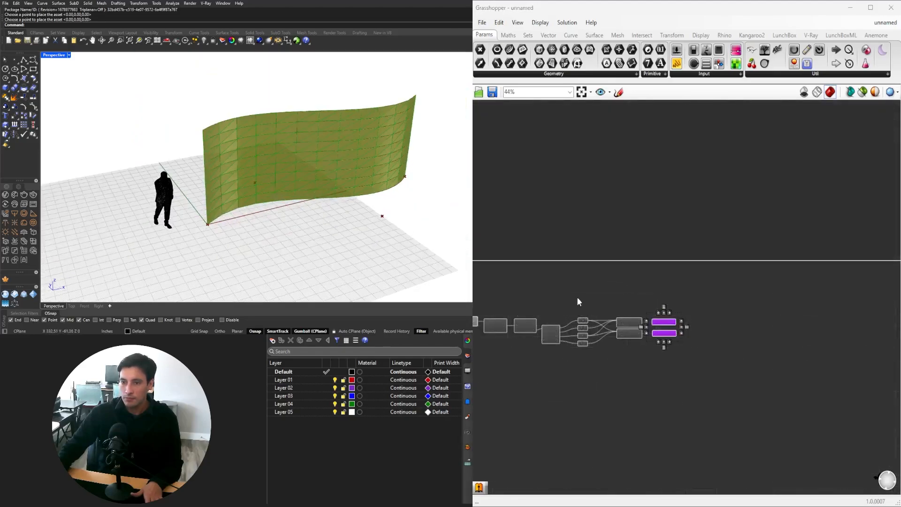
right_drag(576, 305, 733, 325)
scroll(733, 327, down, 2)
scroll(557, 358, up, 10)
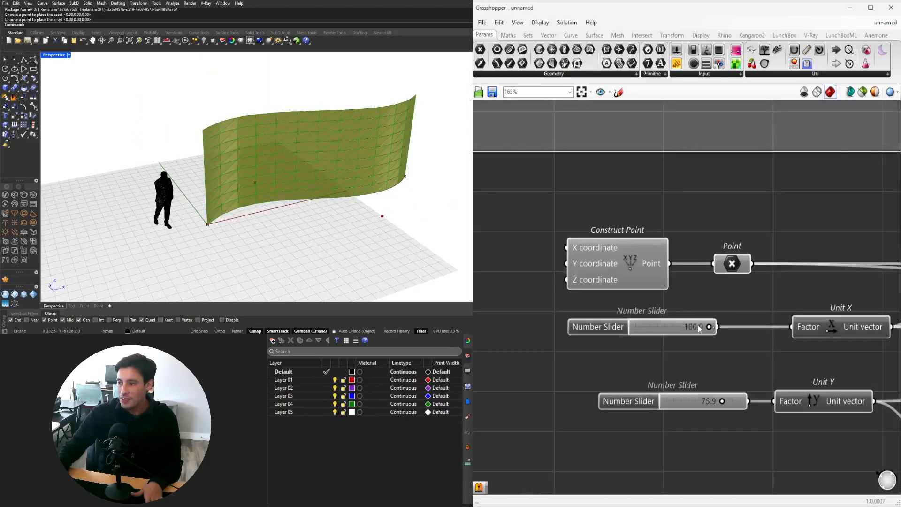
scroll(618, 333, up, 3)
mouse_move(633, 336)
mouse_down()
mouse_move(567, 336)
mouse_move(631, 337)
mouse_up()
scroll(635, 365, down, 6)
scroll(635, 364, up, 5)
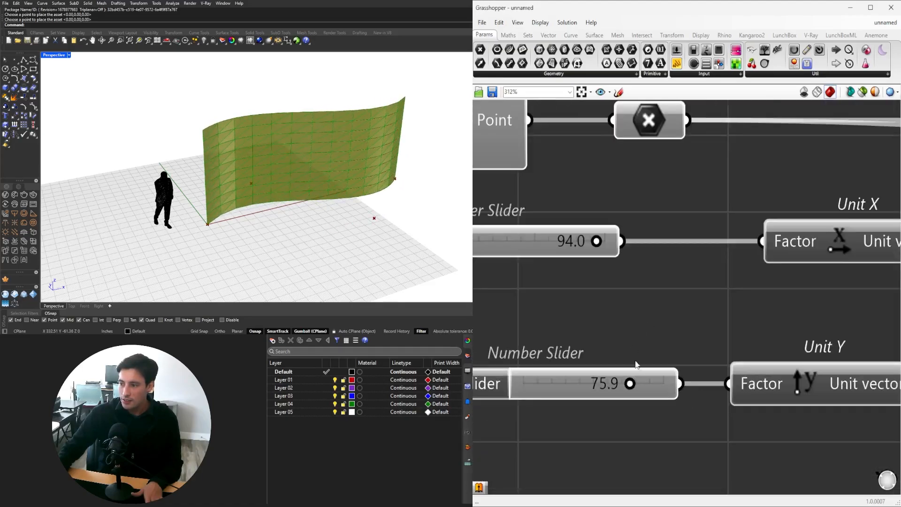
Set the number slider feeding Unit Y to 100.0 and extend its maximum to 200.
drag(605, 385, 657, 384)
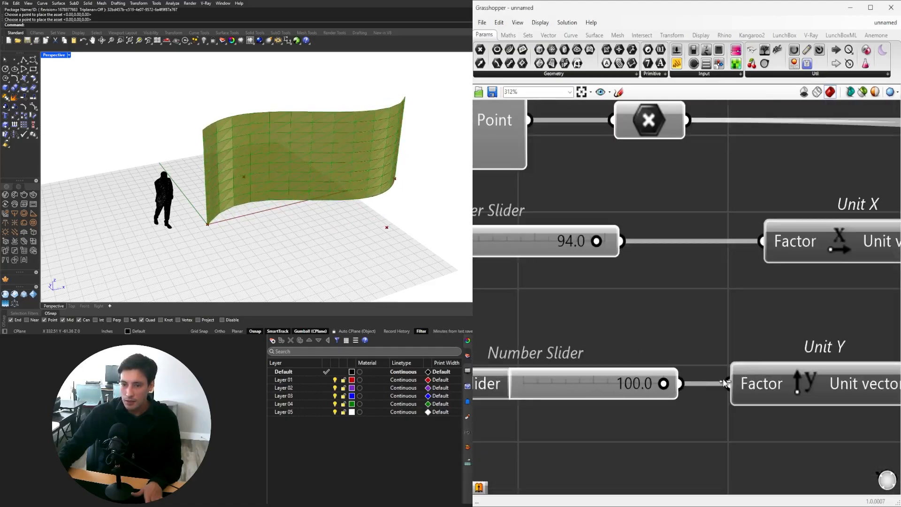
scroll(621, 355, down, 4)
double_click(606, 370)
click(642, 398)
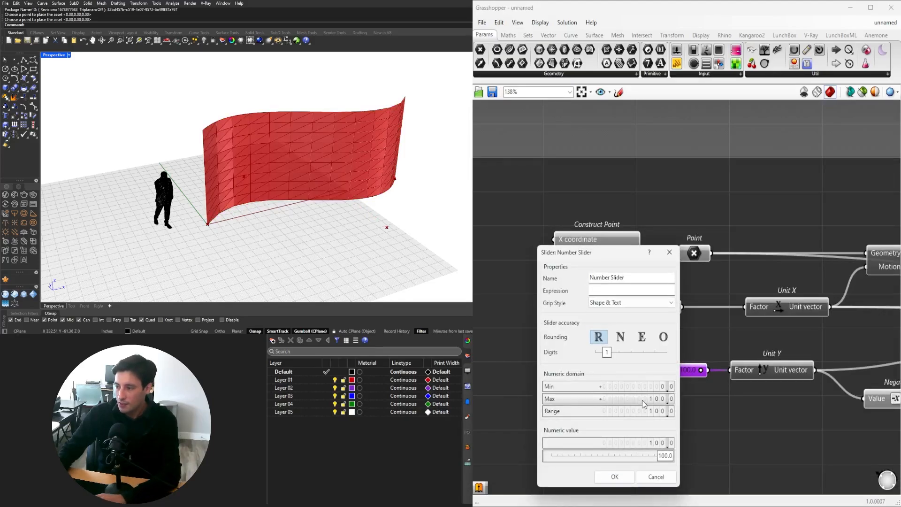
text(200)
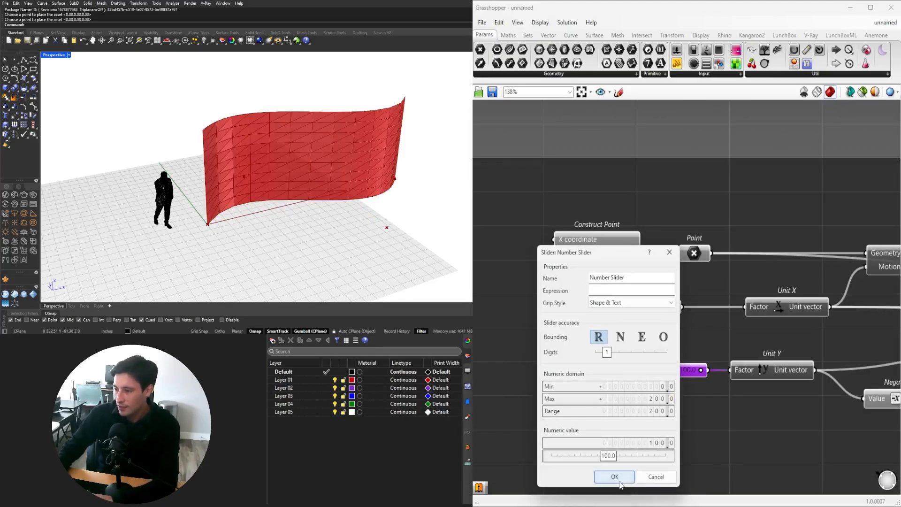
click(614, 476)
Increase the number slider feeding Unit Y slightly to deepen the wall's wave.
scroll(662, 363, up, 4)
mouse_move(664, 361)
mouse_down()
mouse_move(724, 360)
mouse_move(610, 360)
mouse_move(668, 360)
mouse_up()
scroll(624, 366, down, 5)
right_drag(624, 366, 615, 365)
click(672, 422)
Insert a Relay on the wire from the Nurbs Curve output to the Extrude base and place it close to Extrude.
scroll(672, 422, down, 3)
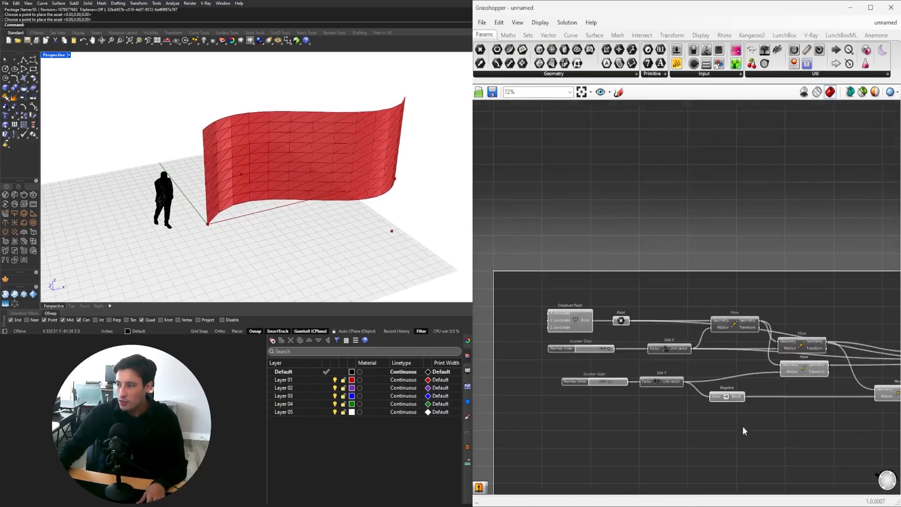
right_drag(743, 426, 541, 369)
right_drag(746, 380, 562, 383)
right_drag(340, 171, 312, 178)
scroll(609, 266, down, 3)
scroll(561, 291, up, 5)
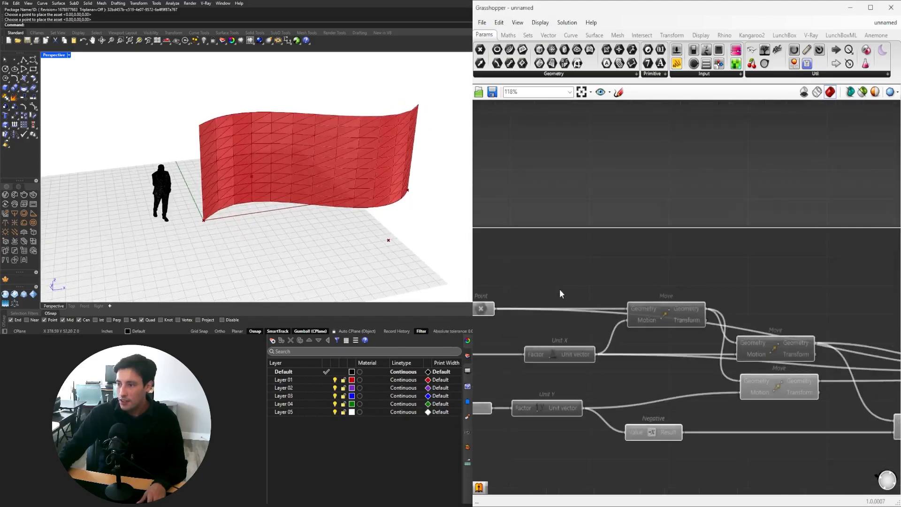
scroll(691, 348, down, 3)
scroll(591, 328, up, 2)
right_drag(879, 352, 721, 335)
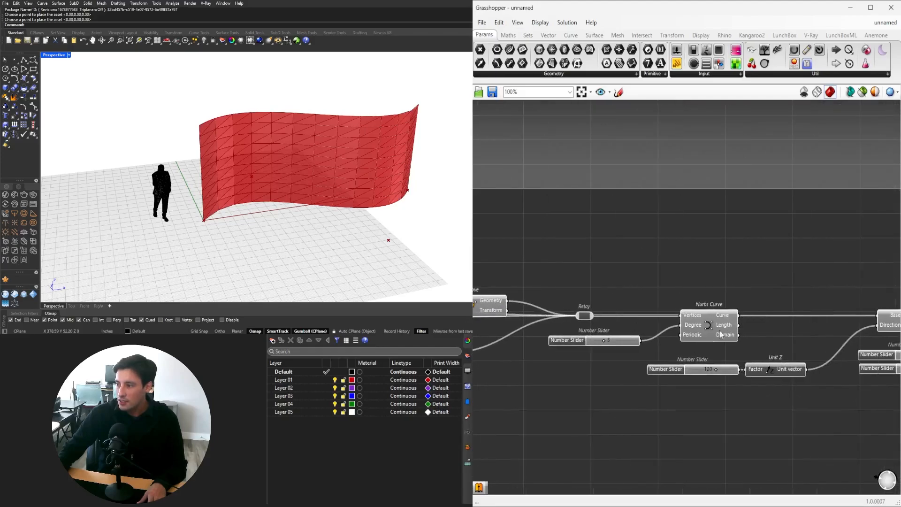
double_click(759, 315)
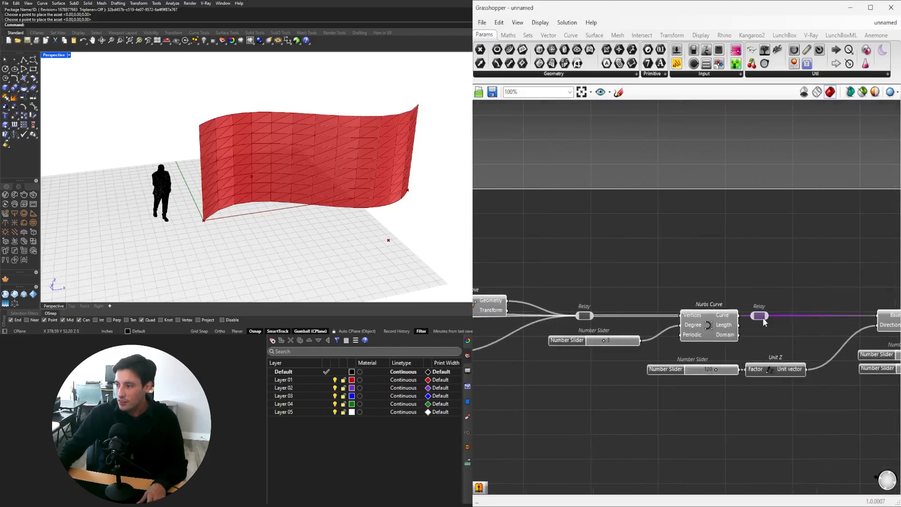
Add an empty Curve parameter above the wire between Nurbs Curve and the new Relay.
double_click(716, 276)
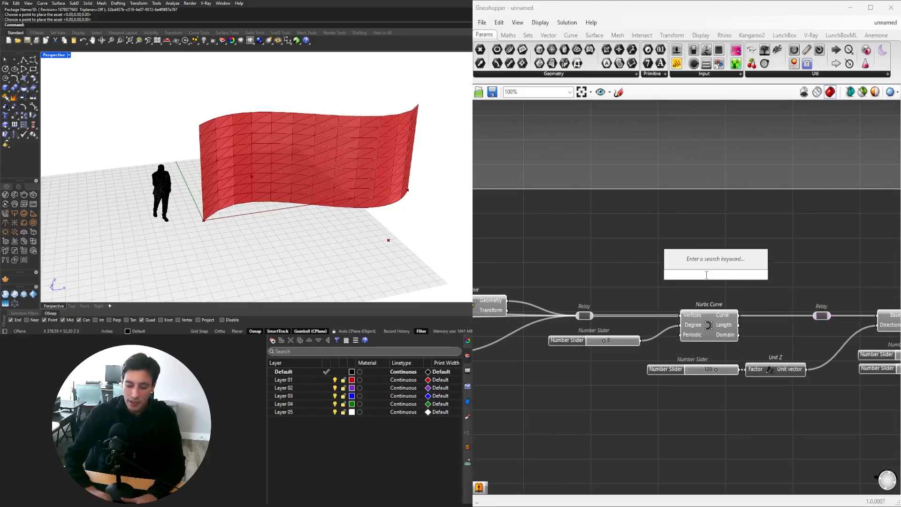
text(curve)
click(702, 262)
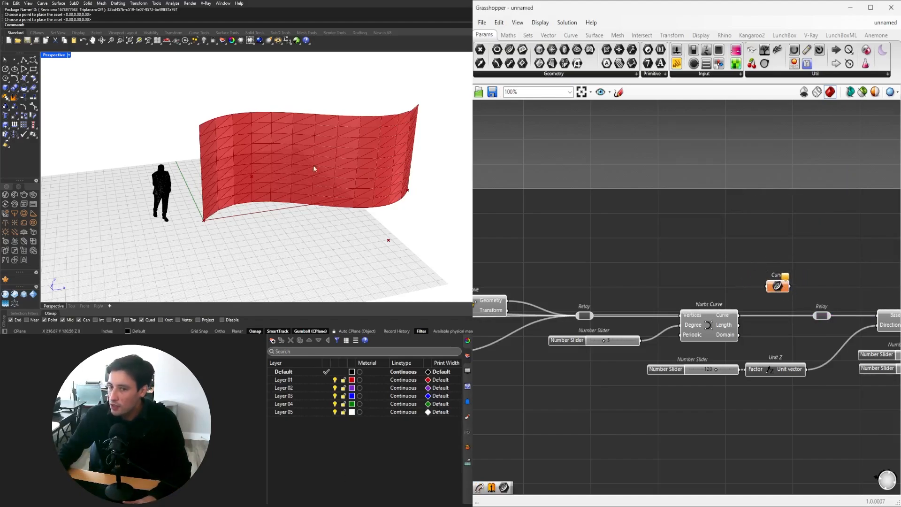
Draw a large arching control-point curve around the far side of the wall in the Rhino perspective viewport.
scroll(314, 167, down, 7)
right_drag(314, 167, 304, 211)
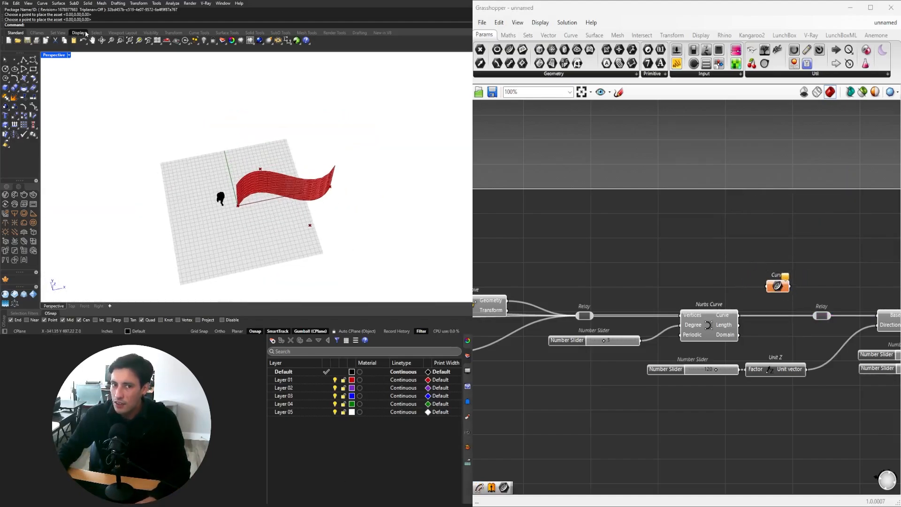
click(32, 59)
click(251, 151)
click(268, 89)
click(344, 102)
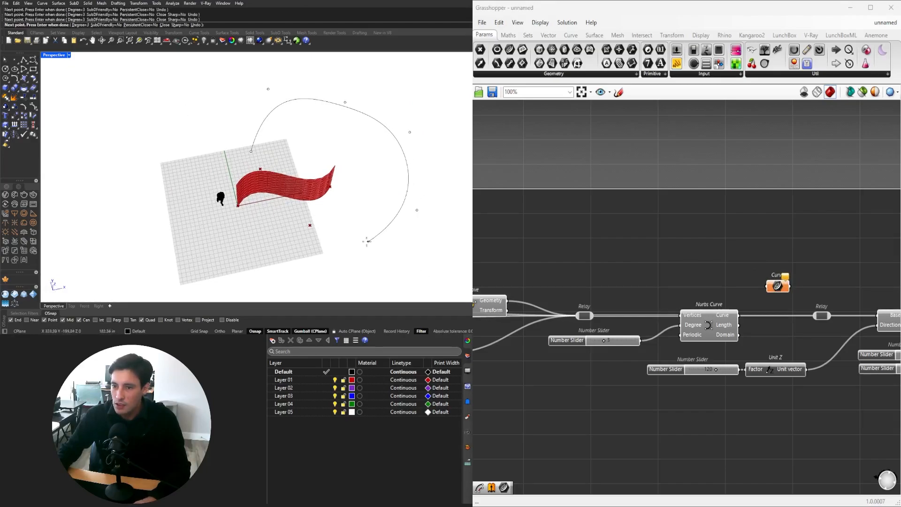
Reference the drawn Rhino curve in the Curve parameter with Set one Curve.
right_click(776, 287)
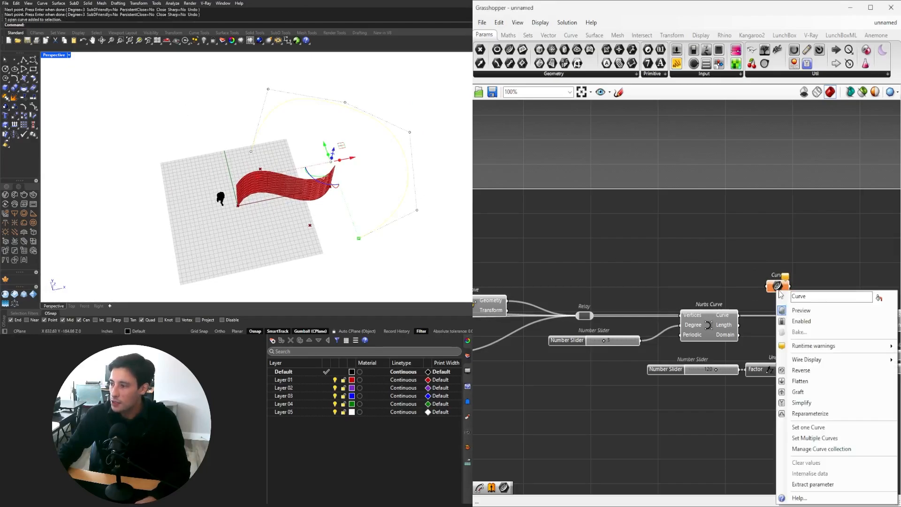
click(799, 281)
scroll(799, 280, up, 4)
scroll(678, 273, up, 1)
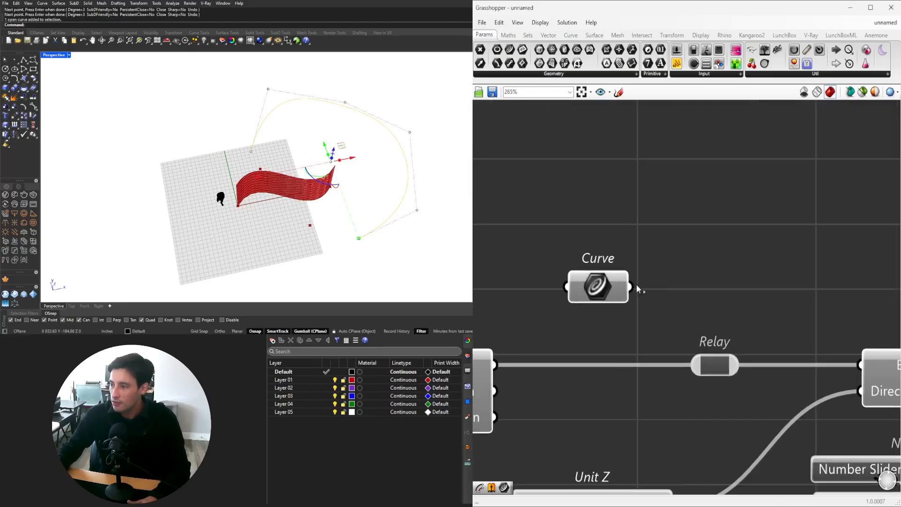
Try the drawn curve as the wall's base by connecting the Curve parameter to the Relay, and reconnect Nurbs Curve to it.
drag(686, 364, 692, 365)
right_drag(314, 221, 325, 125)
scroll(326, 125, up, 3)
right_drag(225, 150, 166, 161)
scroll(166, 161, up, 3)
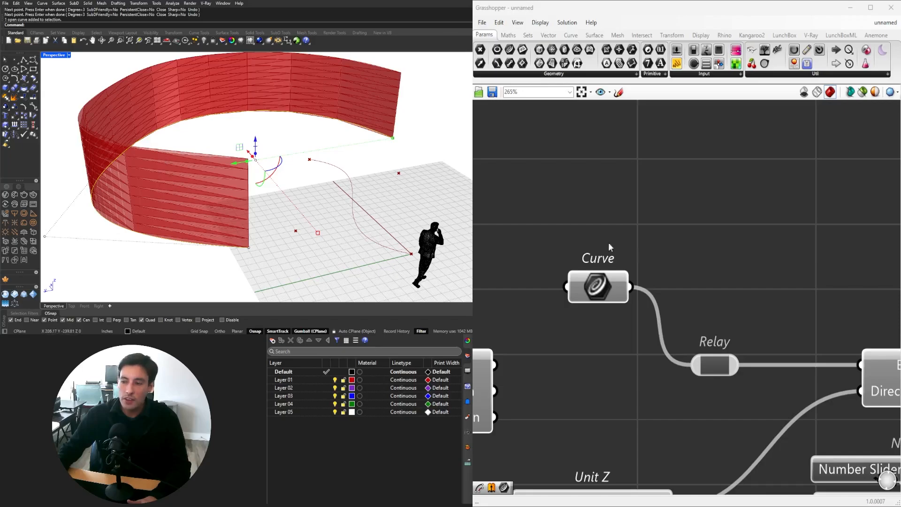
scroll(609, 245, down, 2)
drag(722, 346, 740, 346)
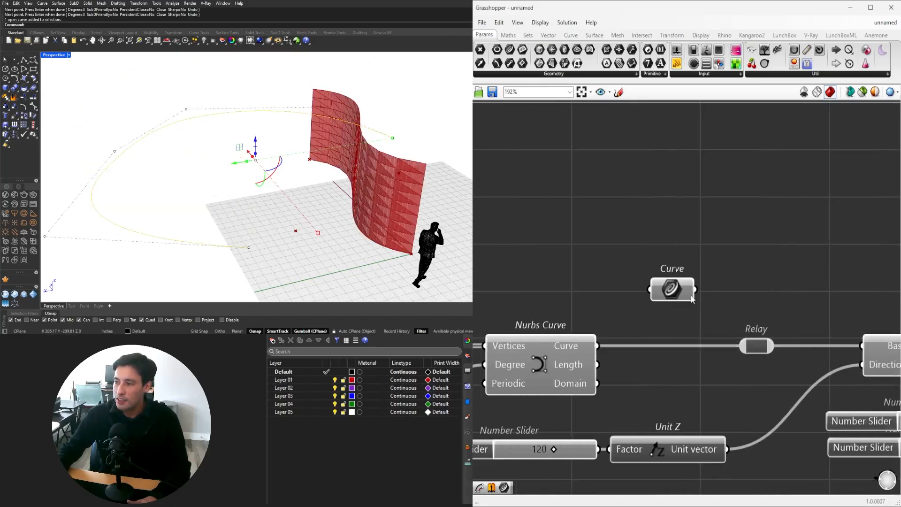
click(680, 293)
key(Delete)
right_drag(375, 206, 352, 185)
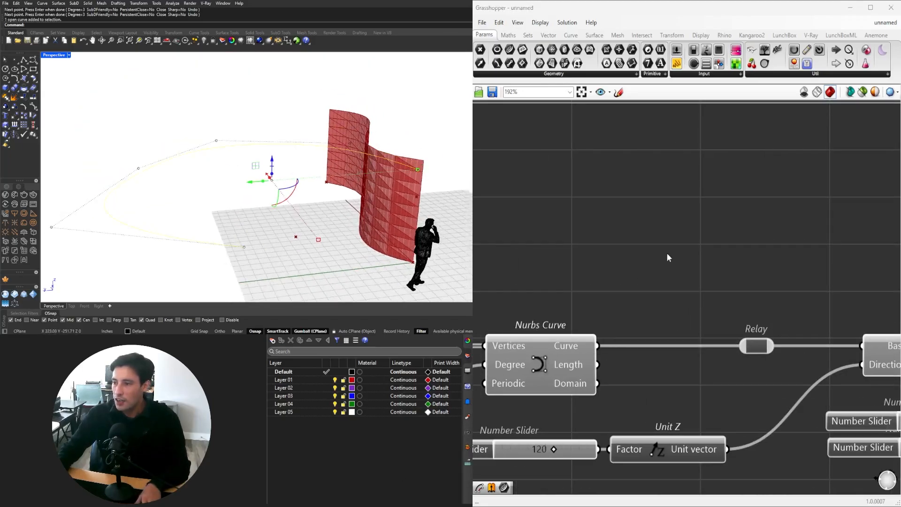
key(ctrl+z)
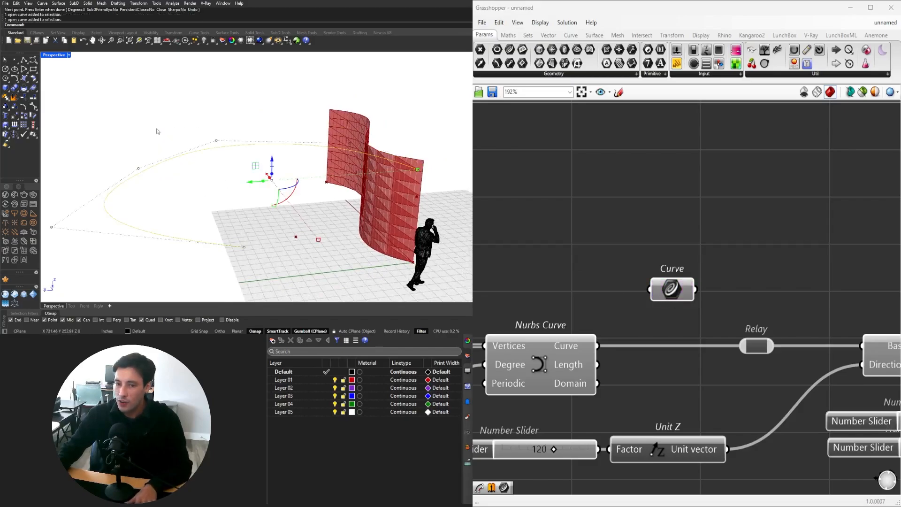
Delete the drawn control-point curve from the Rhino model.
key(Delete)
right_drag(209, 144, 309, 167)
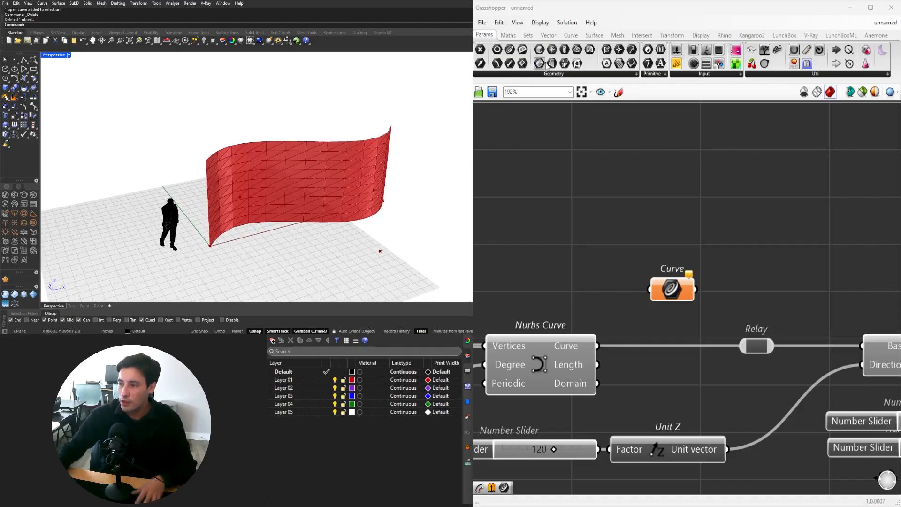
Move the empty Curve parameter up, put it in its own group and name the group SET ONE CURVE.
drag(663, 281, 664, 255)
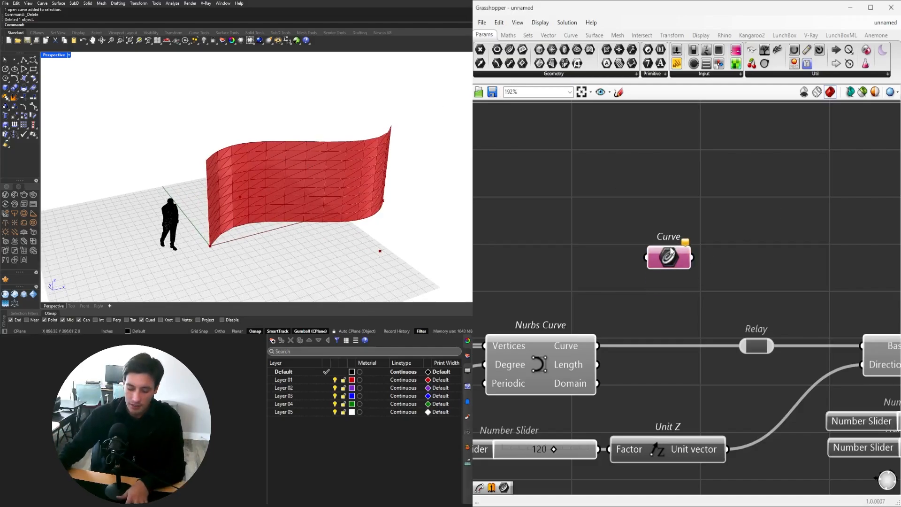
key(ctrl+g)
right_click(680, 238)
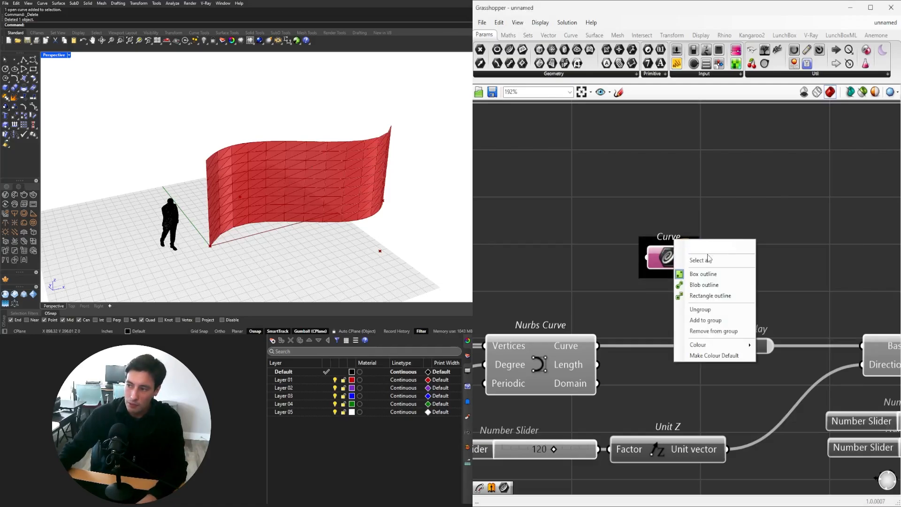
key(Escape)
right_click(680, 242)
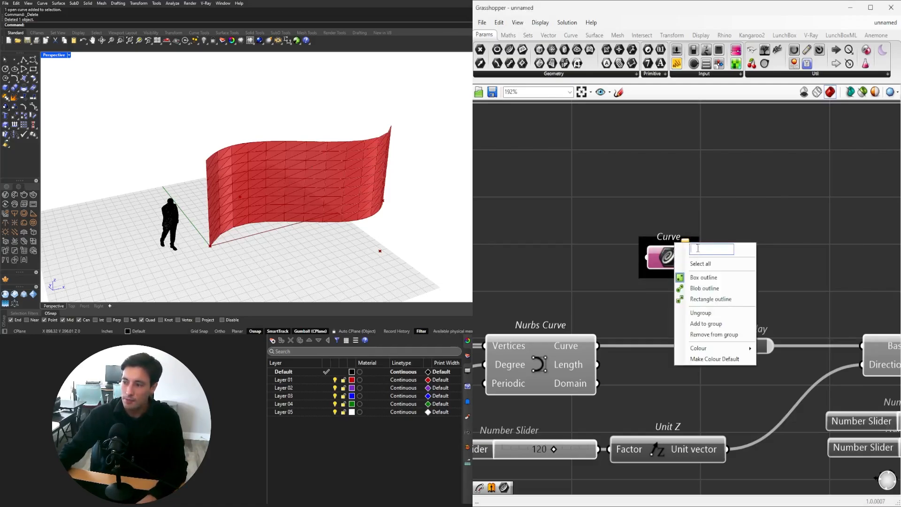
text(SET ONE CURVE)
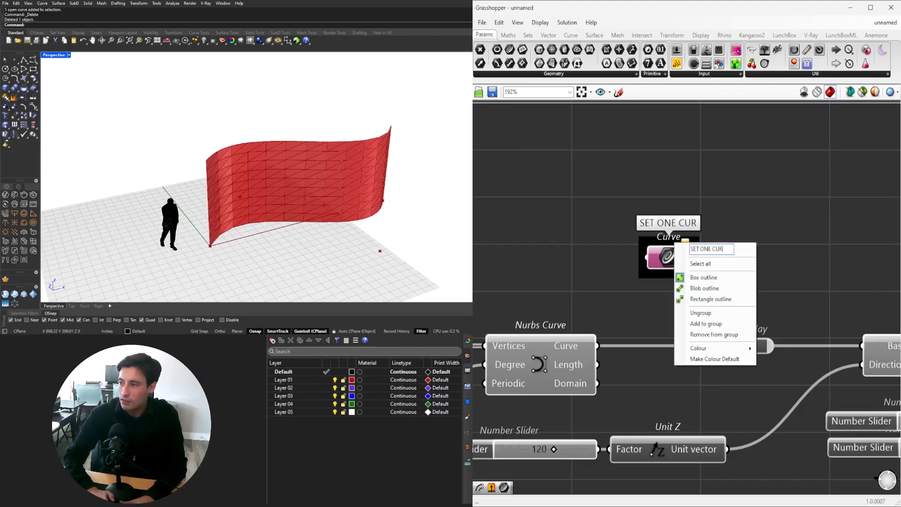
key(Return)
Move the SET ONE CURVE group up and insert a second Curve parameter between Nurbs Curve and the Relay.
scroll(814, 330, down, 5)
scroll(706, 336, up, 3)
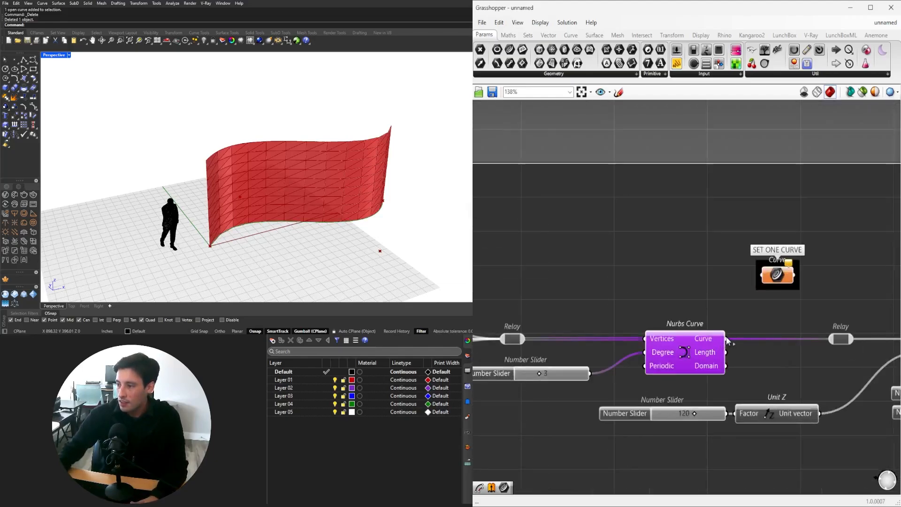
click(754, 339)
key(Delete)
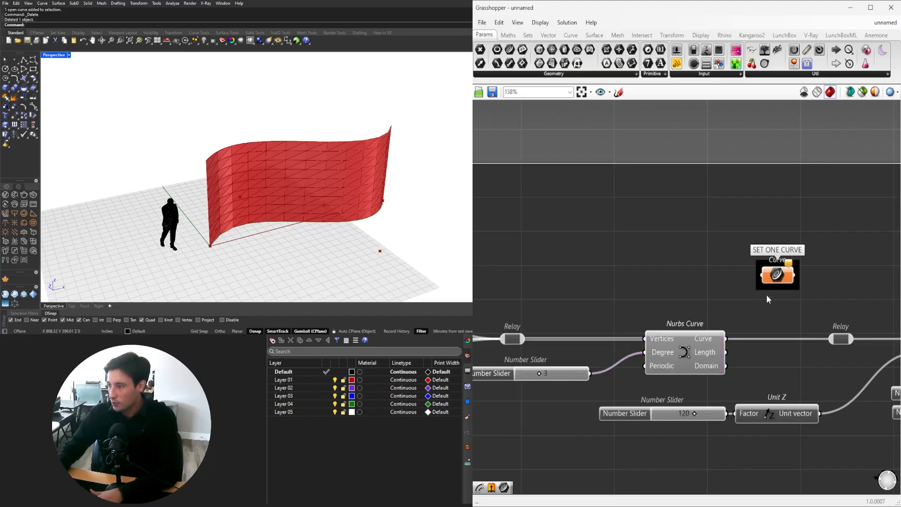
drag(775, 276, 778, 247)
double_click(772, 300)
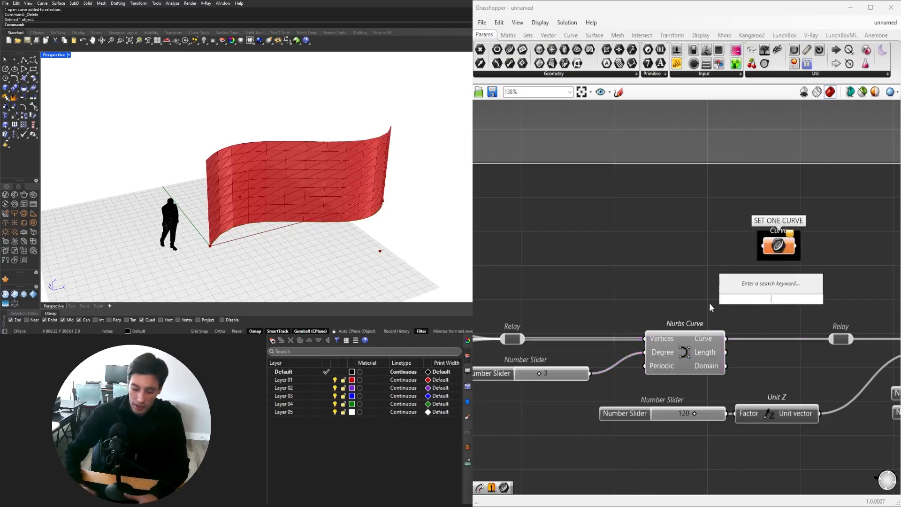
text(CURVE)
key(Return)
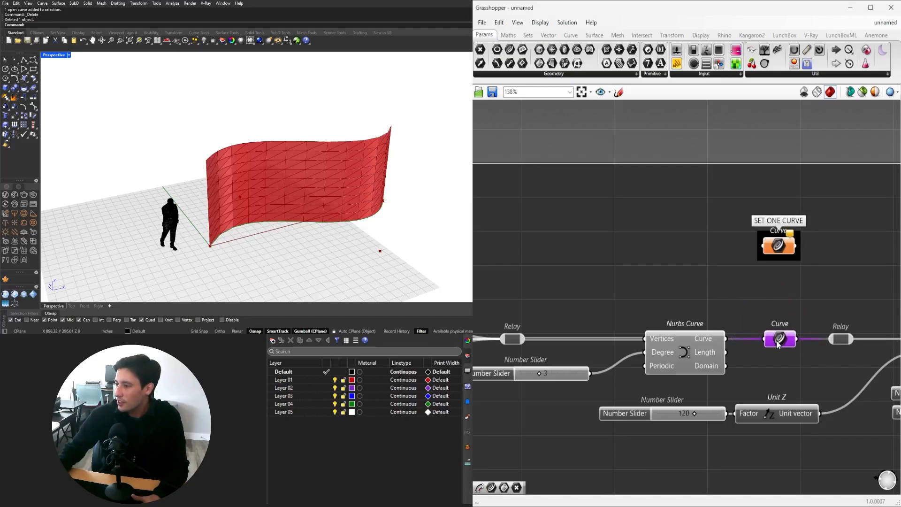
Move the SET ONE CURVE group down to sit directly above the connected Curve parameter.
drag(782, 256, 782, 291)
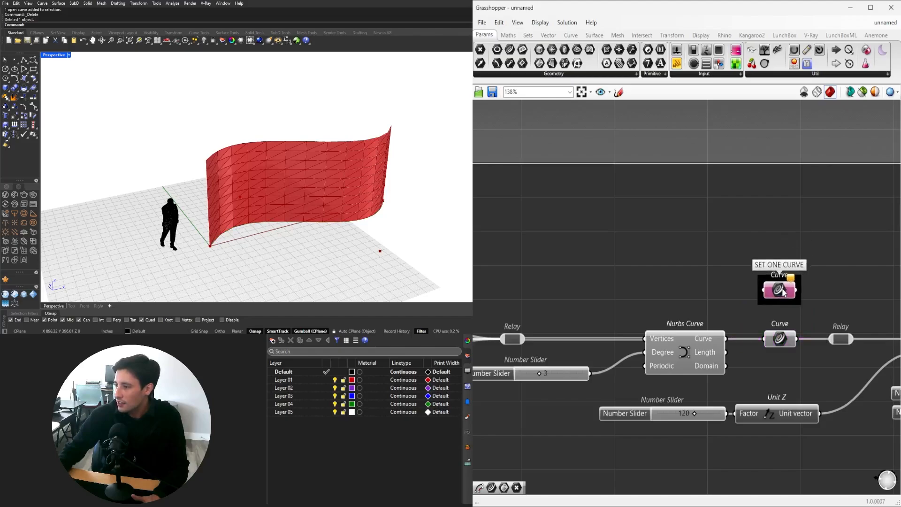
click(684, 351)
click(787, 341)
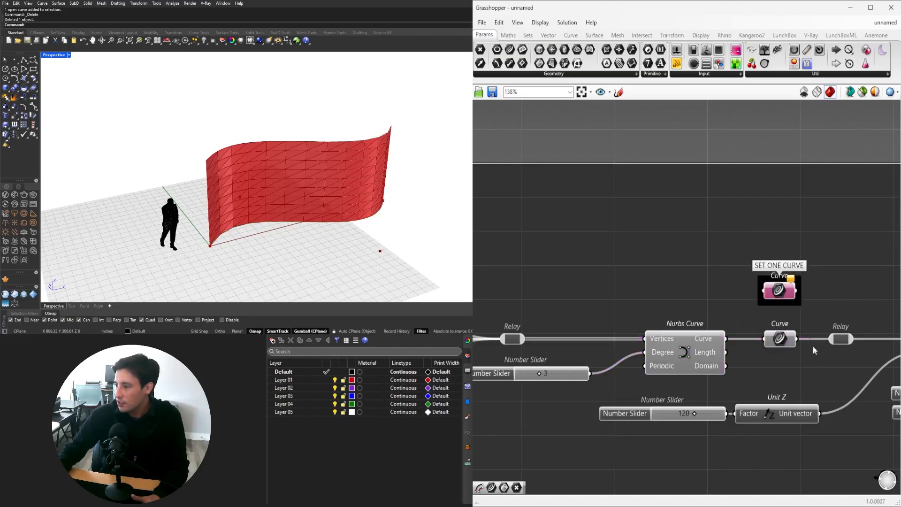
click(829, 315)
Turn off the preview of the Nurbs Curve and the Curve parameter connected to it.
scroll(804, 341, down, 2)
drag(806, 364, 623, 327)
middle_click(624, 328)
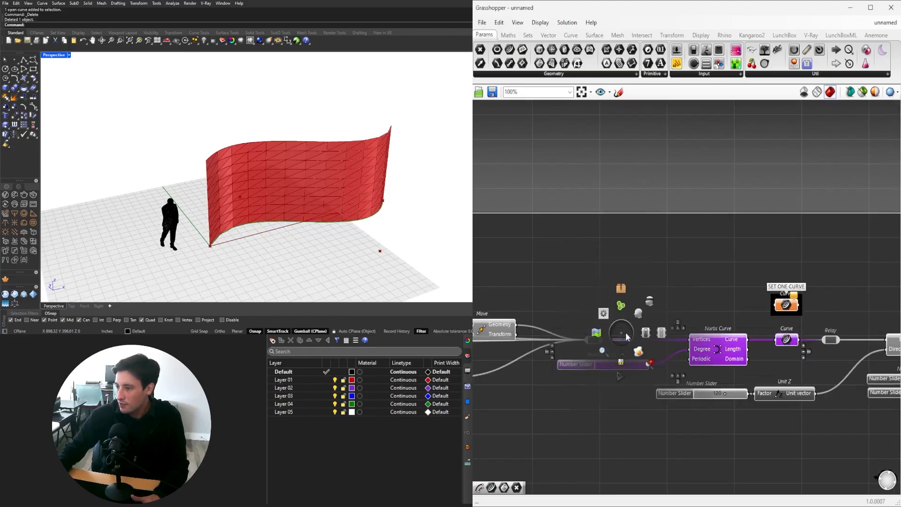
click(652, 299)
click(652, 303)
Move the degree number slider slightly closer to Nurbs Curve.
scroll(579, 367, up, 2)
drag(579, 366, 587, 368)
click(635, 266)
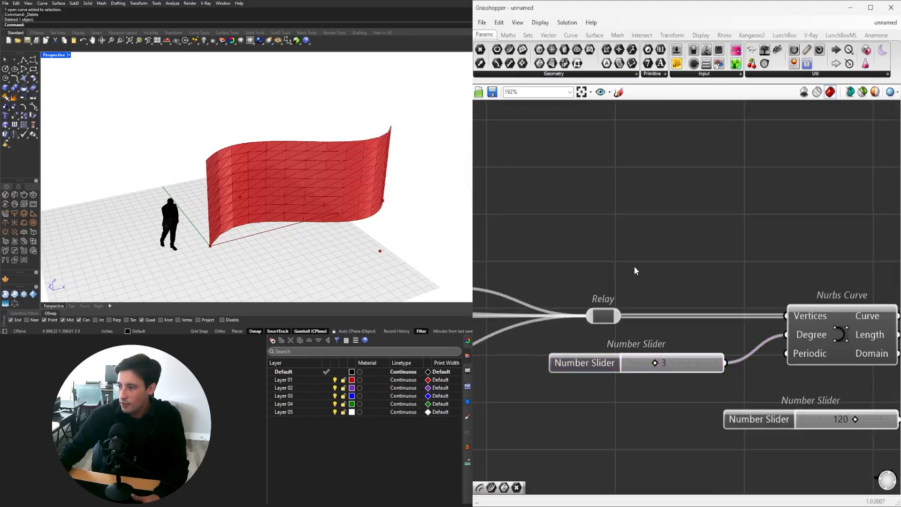
Review the definition from the Construct Point and Move components through to Nurbs Curve, Unit Z and Extrude.
scroll(574, 353, down, 3)
scroll(656, 302, down, 3)
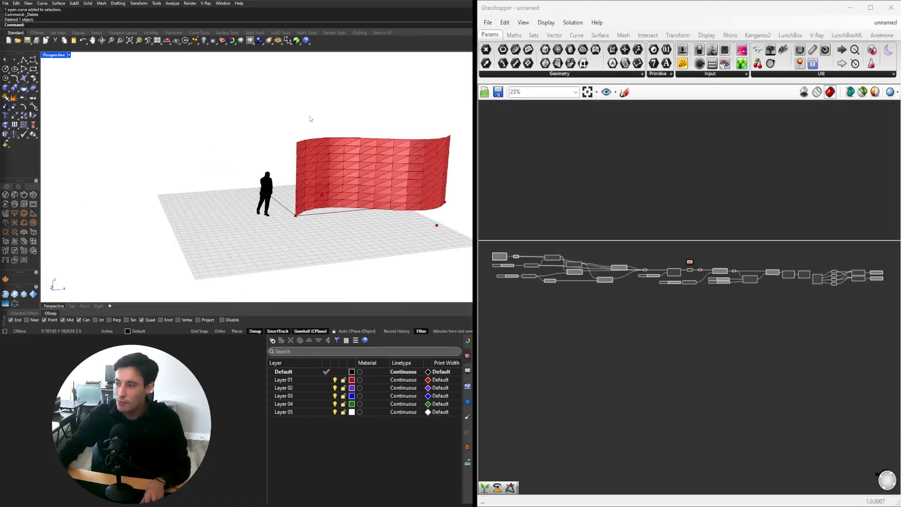
scroll(573, 309, up, 6)
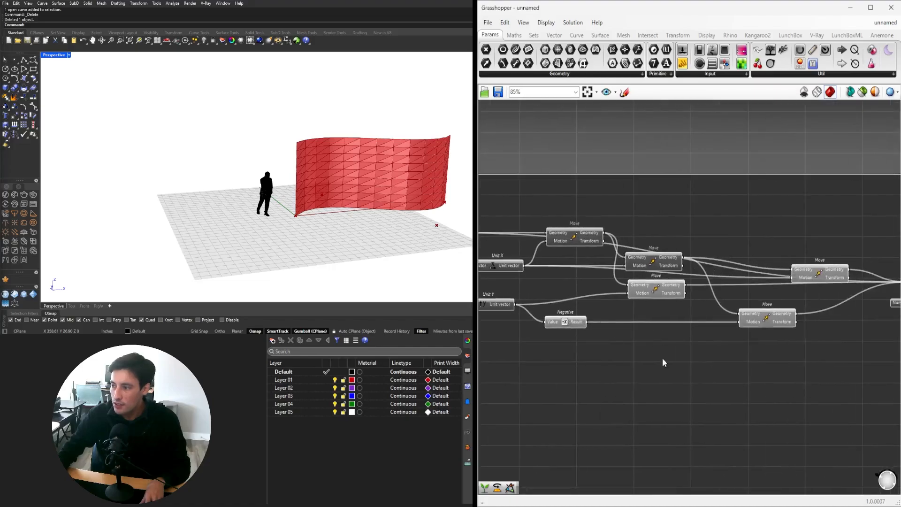
drag(663, 357, 625, 256)
scroll(638, 336, down, 5)
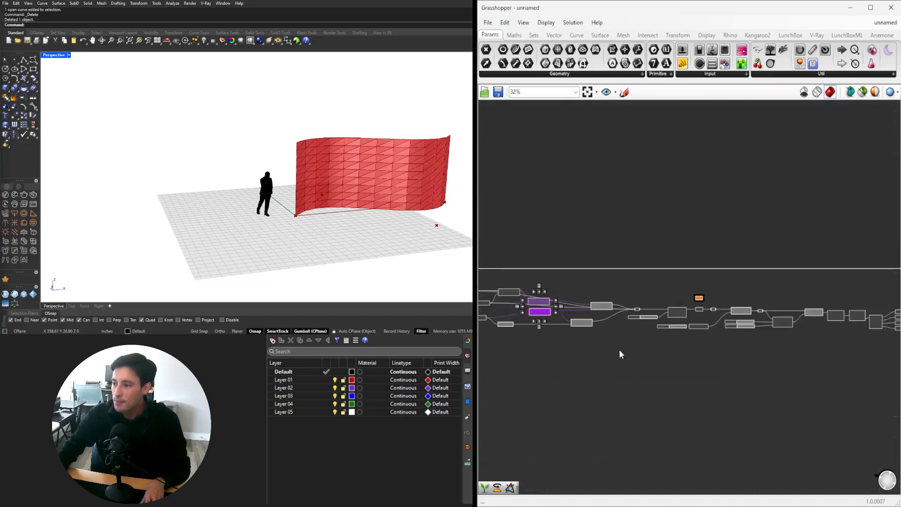
middle_click(523, 282)
scroll(523, 319, up, 4)
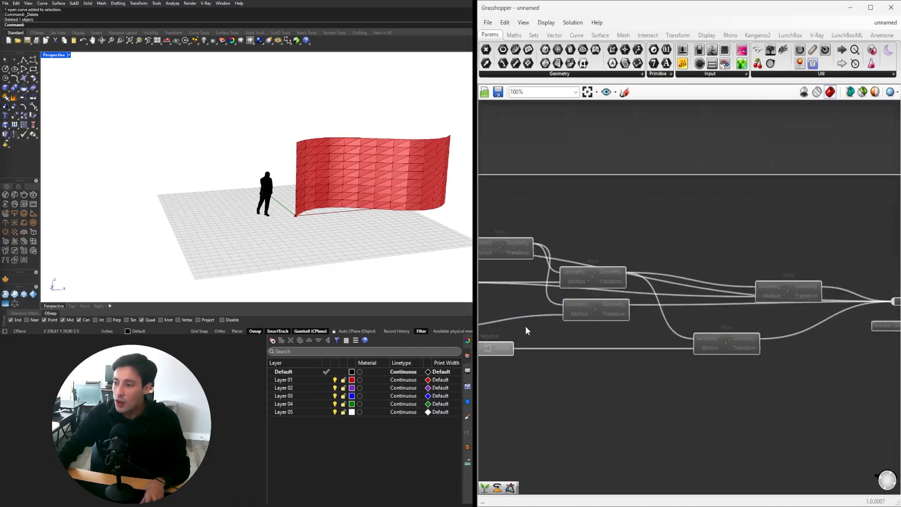
scroll(563, 302, up, 2)
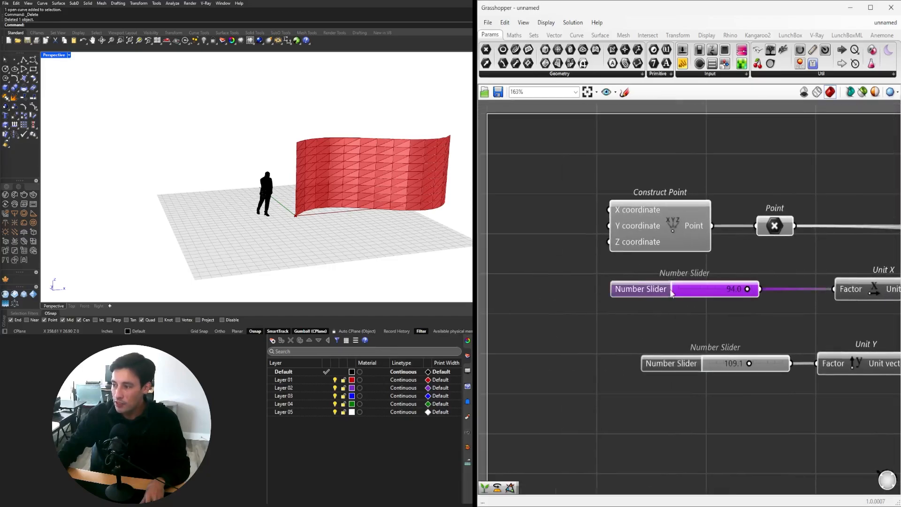
scroll(669, 285, down, 5)
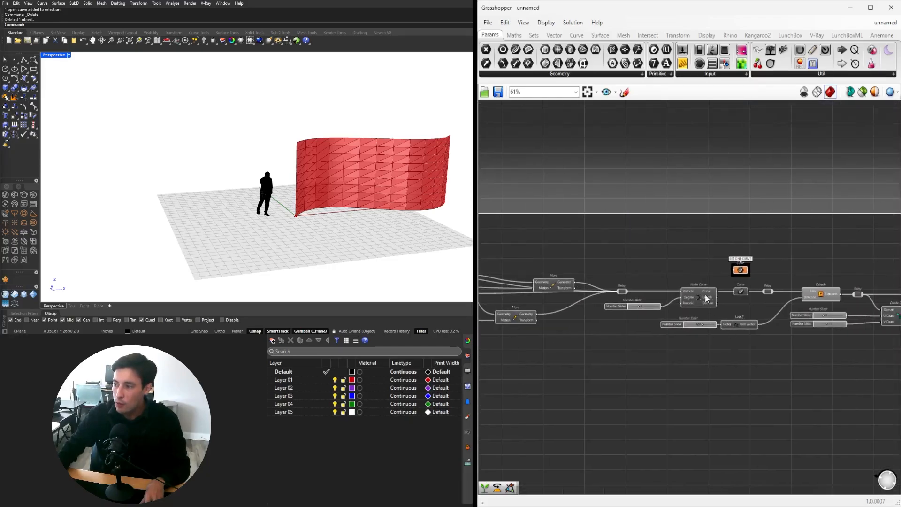
right_drag(745, 386, 660, 387)
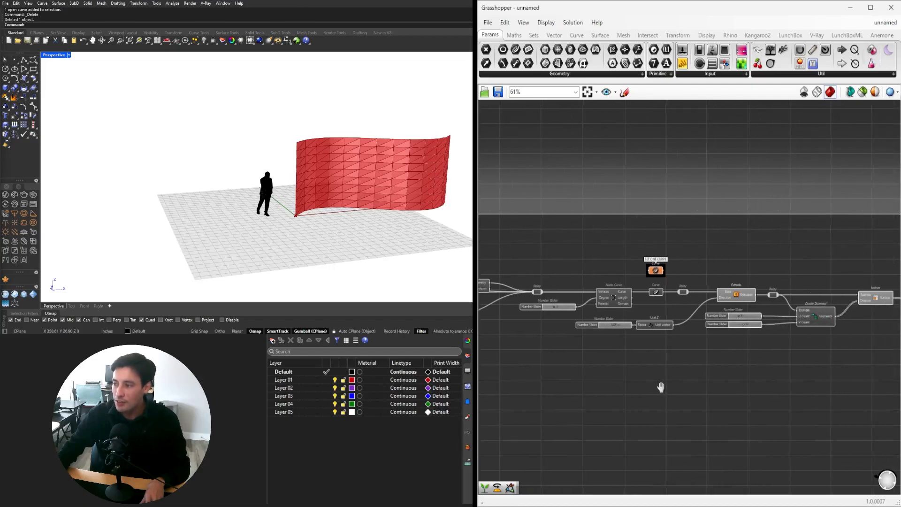
scroll(591, 315, up, 3)
scroll(575, 317, down, 2)
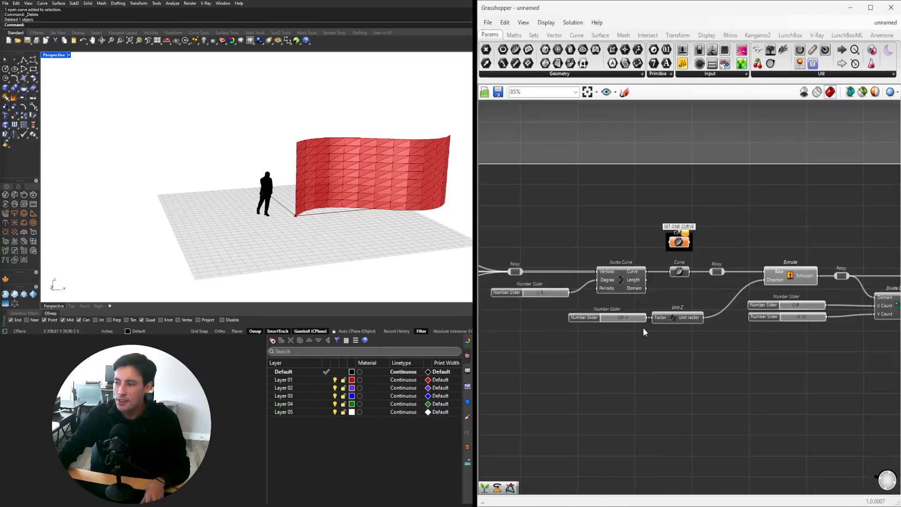
drag(622, 314, 621, 314)
click(592, 324)
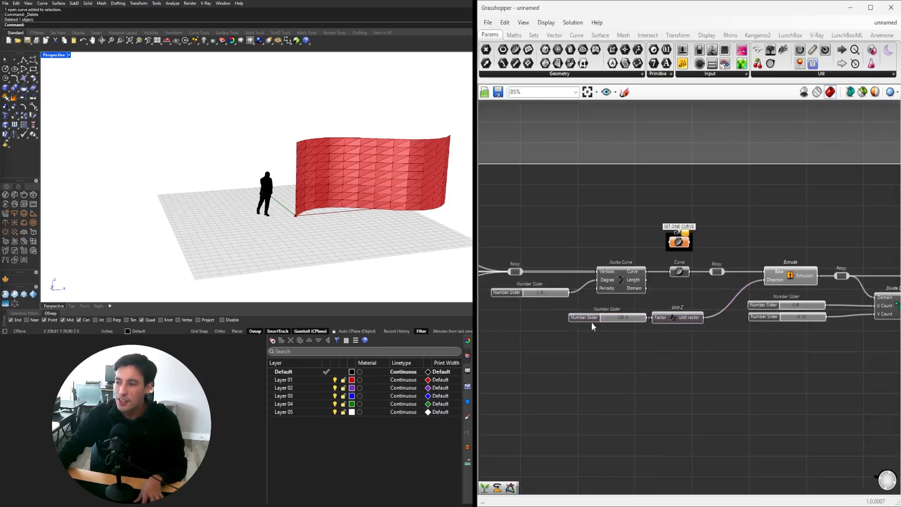
right_click(585, 317)
key(Escape)
scroll(581, 320, up, 1)
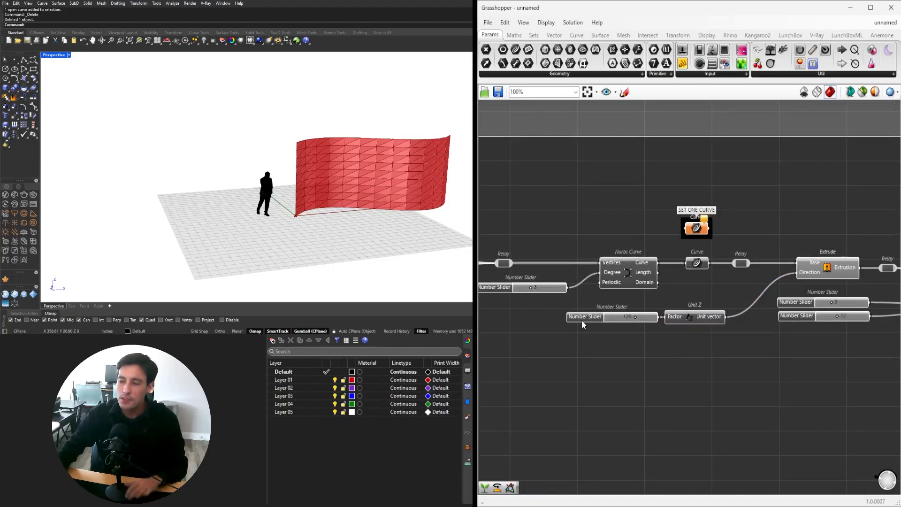
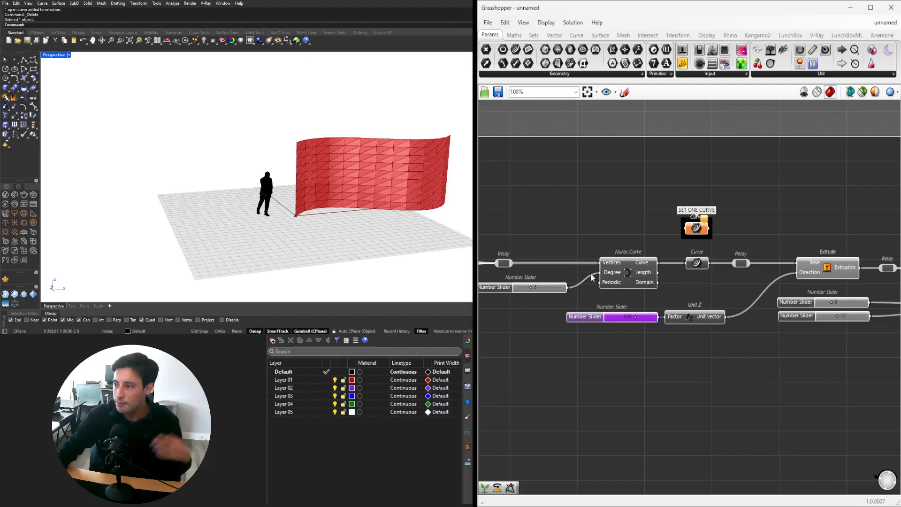
Turn off the preview of the Isotrim component and the List Item connected to it.
scroll(590, 272, down, 5)
scroll(579, 306, up, 4)
drag(631, 339, 581, 227)
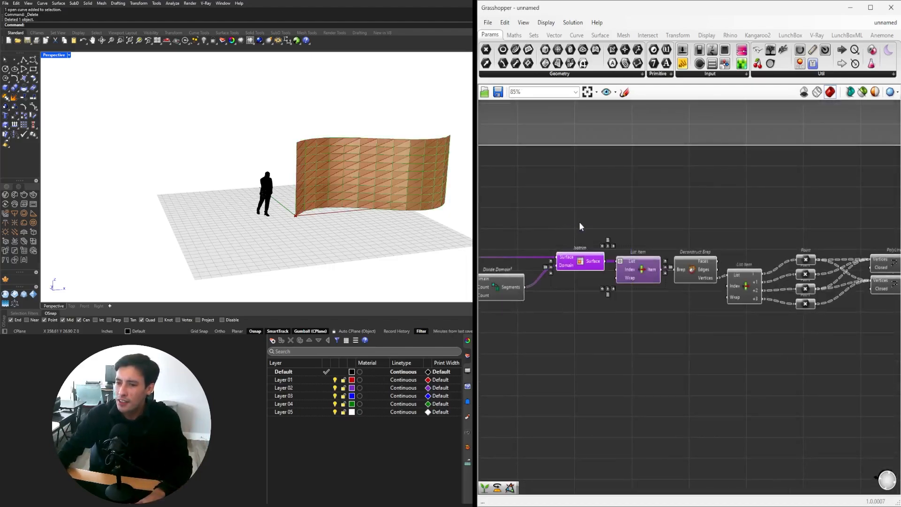
middle_click(579, 206)
click(604, 193)
Shift the second List Item and everything downstream slightly down so its List input aligns with Deconstruct Brep's Vertices output.
right_drag(894, 251, 682, 256)
scroll(689, 263, up, 4)
drag(840, 374, 708, 223)
click(706, 218)
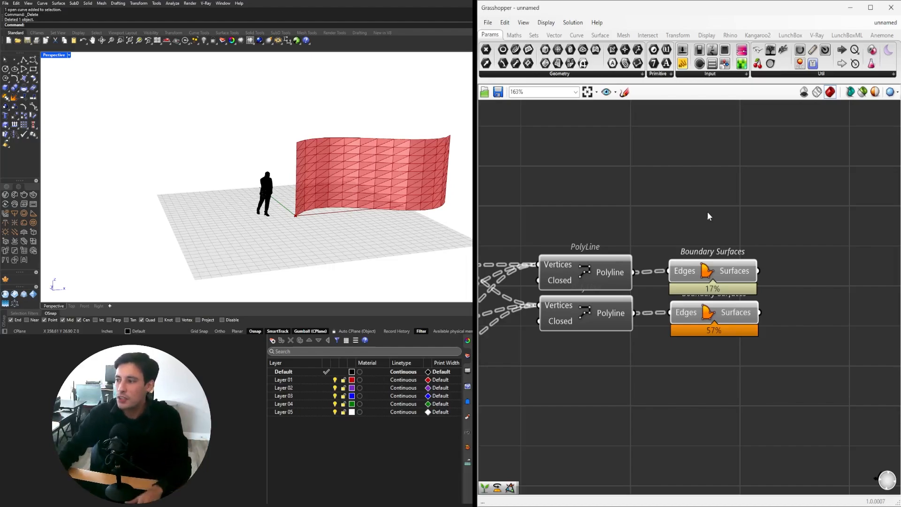
scroll(708, 212, down, 2)
drag(784, 328, 726, 223)
click(728, 235)
drag(734, 256, 685, 303)
click(721, 254)
scroll(704, 263, down, 5)
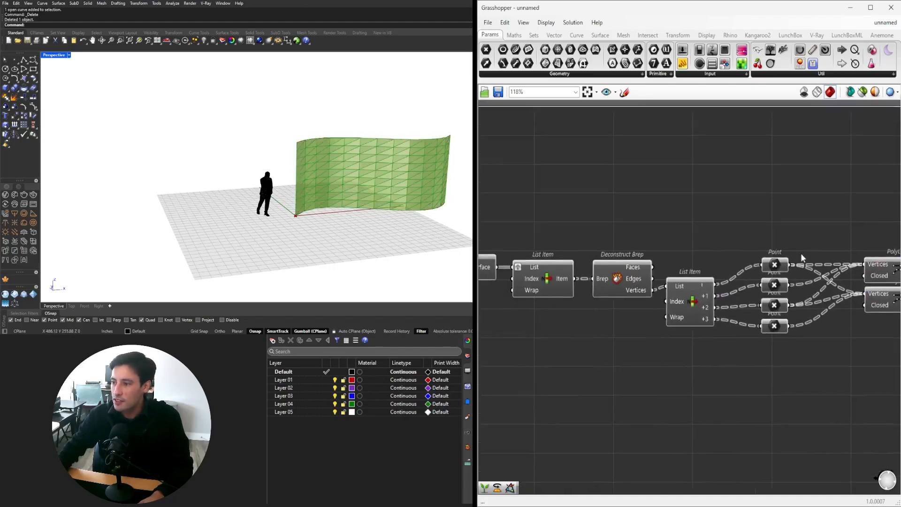
drag(871, 325, 699, 249)
scroll(700, 253, up, 5)
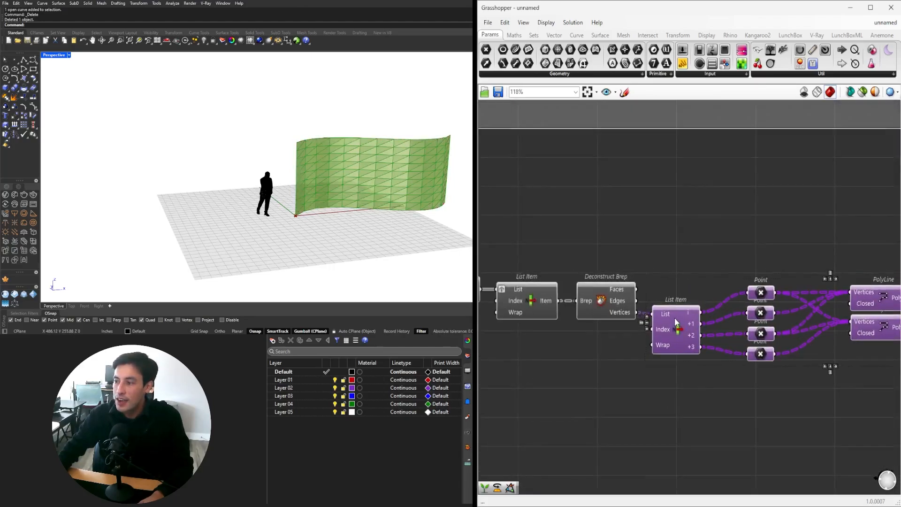
click(573, 274)
Move the Relay after Extrude, Divide Domain² with its two sliders, and all downstream components down and away from Extrude.
right_drag(357, 159, 183, 160)
scroll(611, 266, down, 3)
scroll(611, 266, down, 1)
right_drag(631, 291, 794, 281)
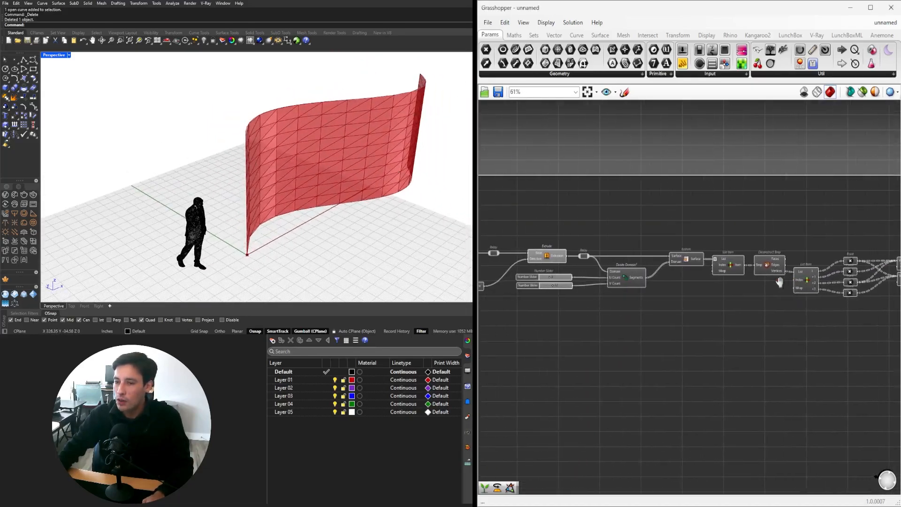
mouse_move(273, 199)
right_down()
mouse_move(292, 177)
mouse_move(301, 182)
mouse_move(288, 194)
right_up()
right_drag(580, 268, 613, 281)
scroll(762, 294, up, 4)
scroll(613, 281, down, 4)
scroll(676, 285, down, 2)
drag(885, 352, 525, 238)
scroll(514, 296, up, 3)
right_drag(620, 335, 808, 340)
shift+drag(725, 345, 634, 291)
drag(773, 295, 835, 358)
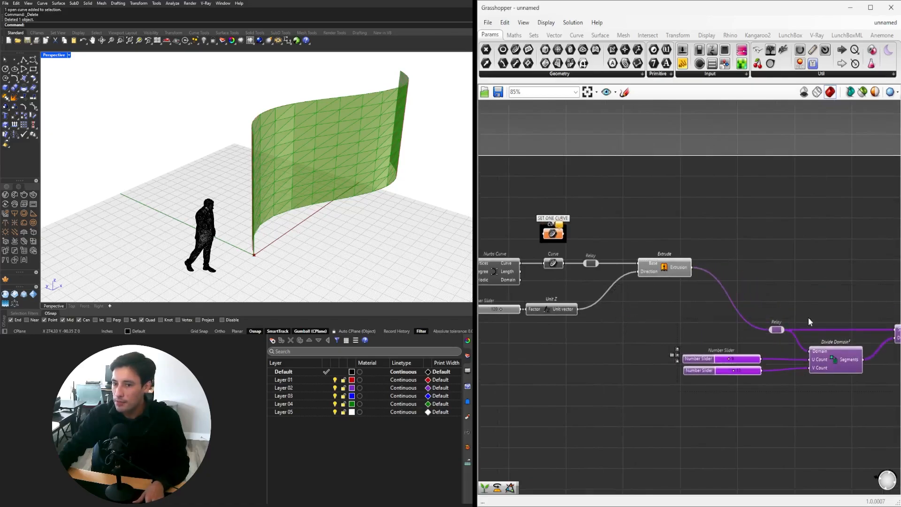
click(808, 318)
Examine the extruded surface at the wall's near end in the Rhino viewport with Extrude highlighted.
click(678, 268)
scroll(269, 131, up, 4)
right_drag(269, 131, 239, 197)
scroll(235, 128, down, 3)
scroll(242, 242, up, 4)
right_drag(241, 242, 244, 246)
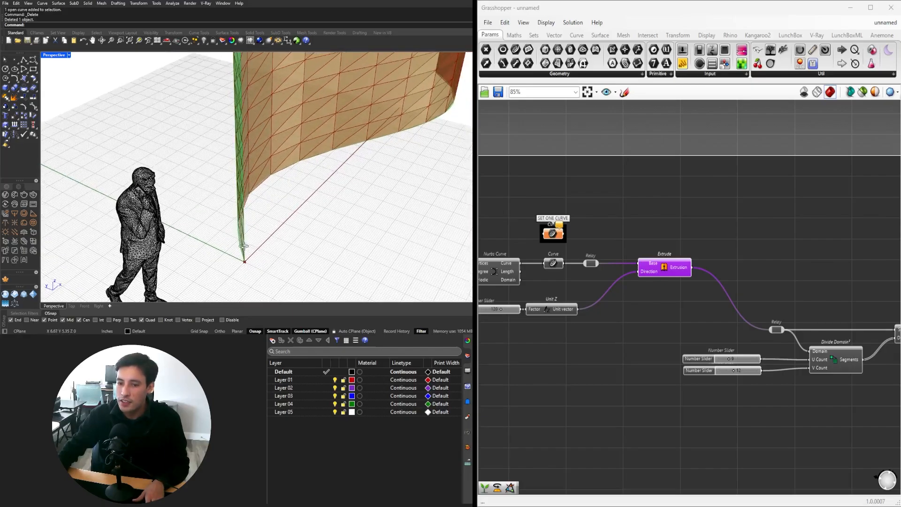
click(790, 260)
Add an Offset Surface component above the chain and feed Extrude's Extrusion output into its Surface input.
right_drag(789, 261, 773, 260)
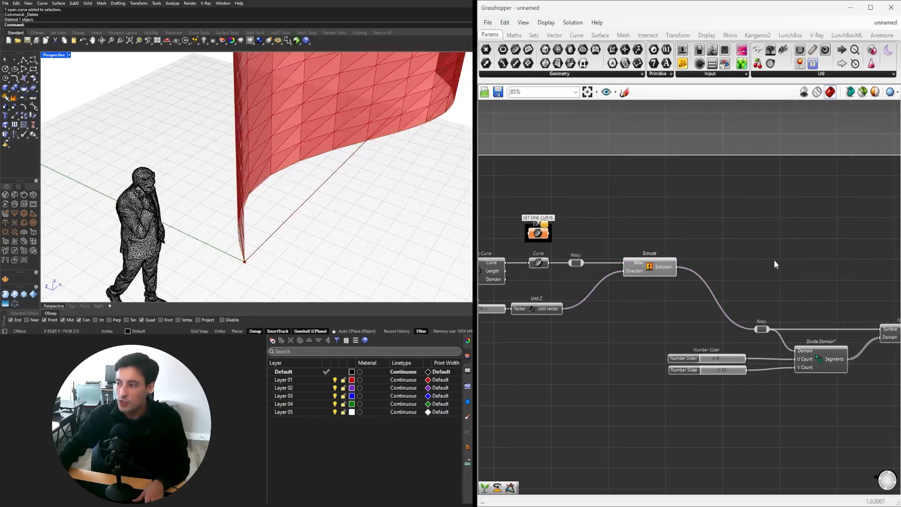
double_click(773, 259)
text(offset)
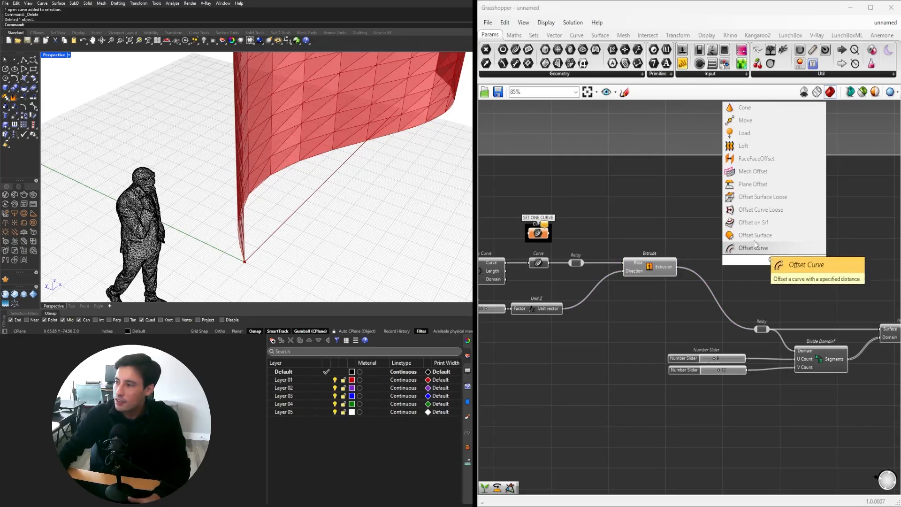
click(733, 237)
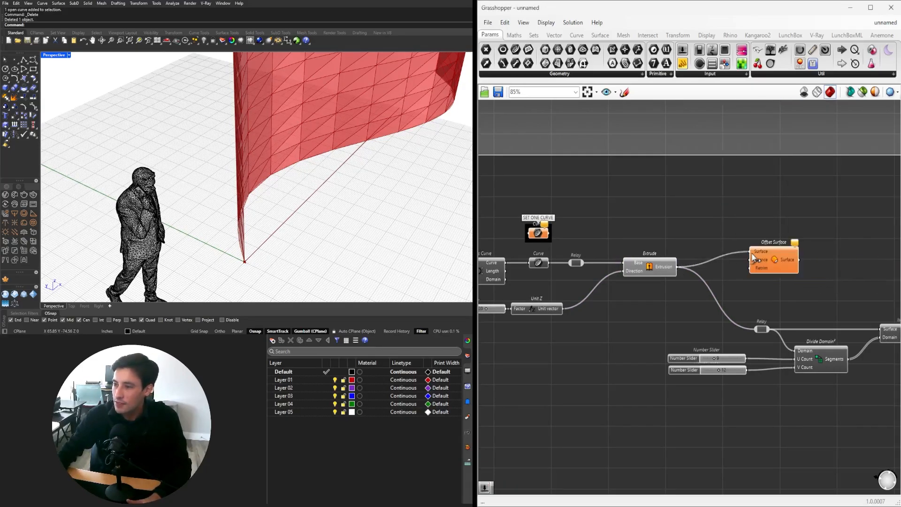
drag(778, 259, 757, 221)
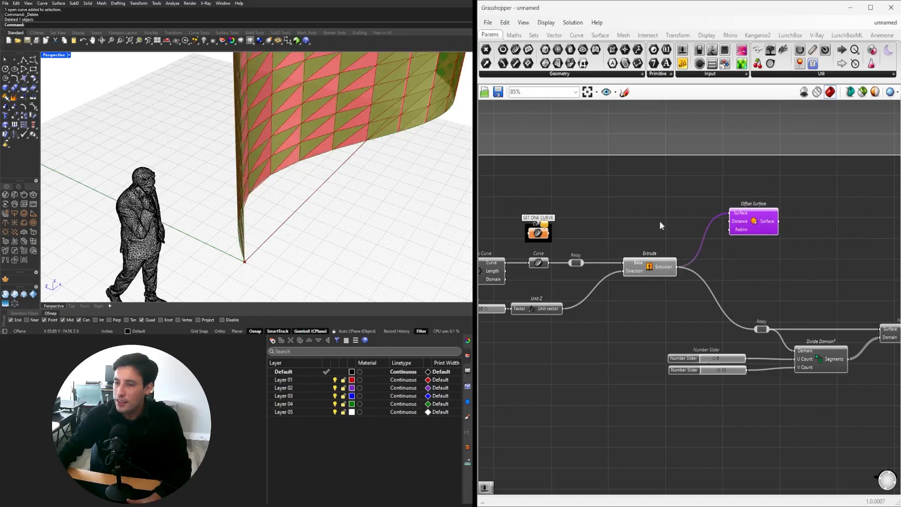
drag(776, 217, 775, 207)
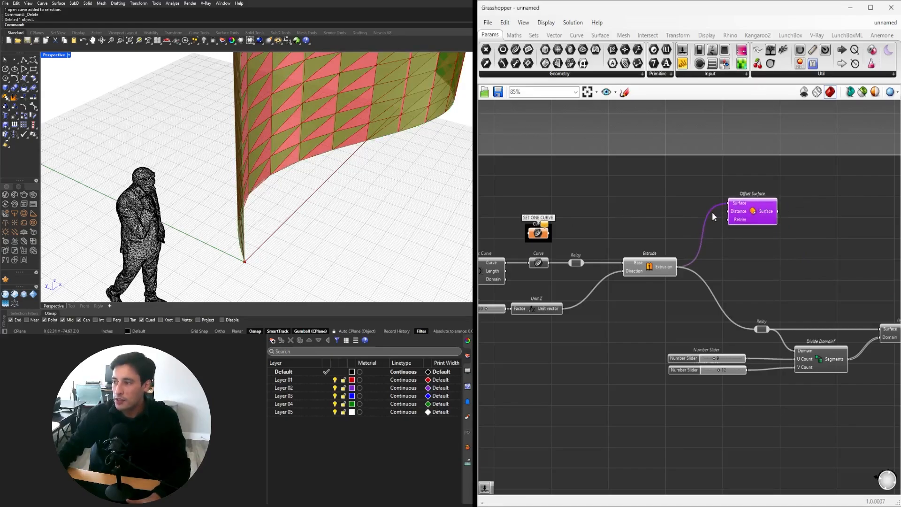
Create a number slider with the value 5.5 and connect it to Offset Surface's Distance input.
double_click(622, 214)
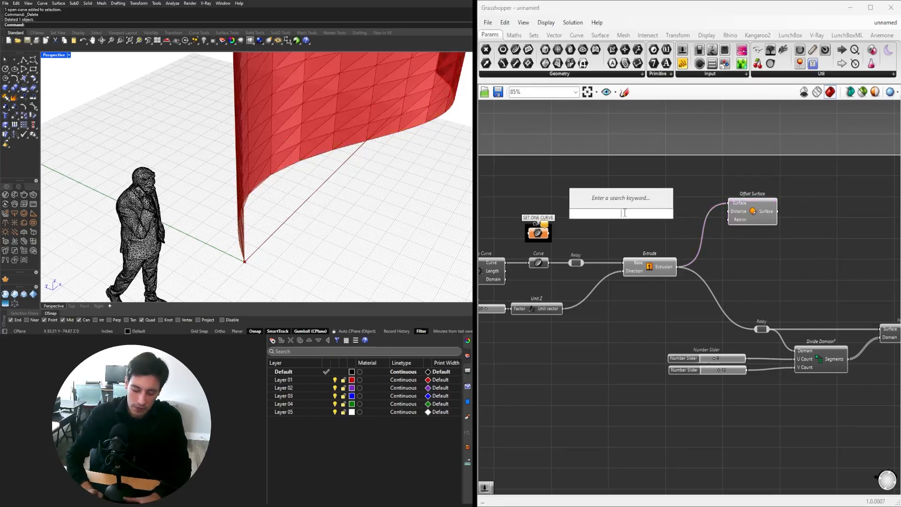
text(5.5)
key(Return)
scroll(623, 233, up, 5)
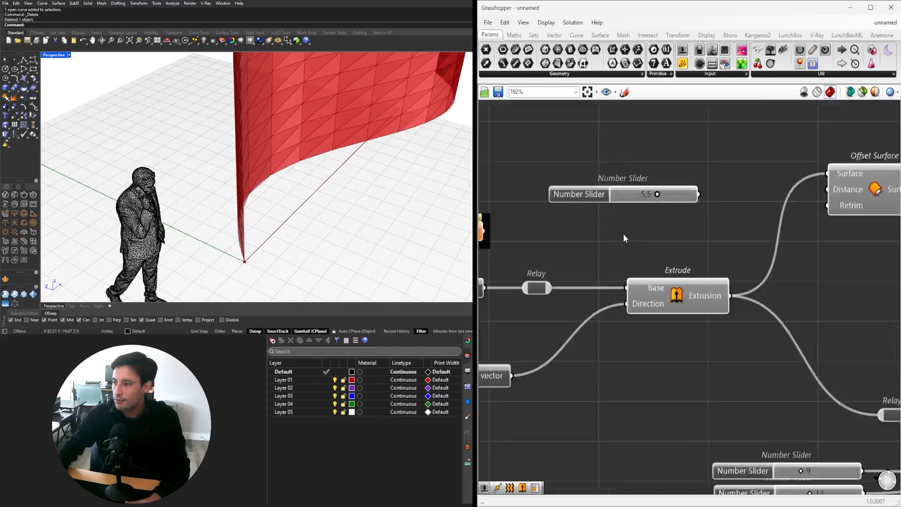
scroll(573, 197, down, 1)
drag(572, 197, 625, 187)
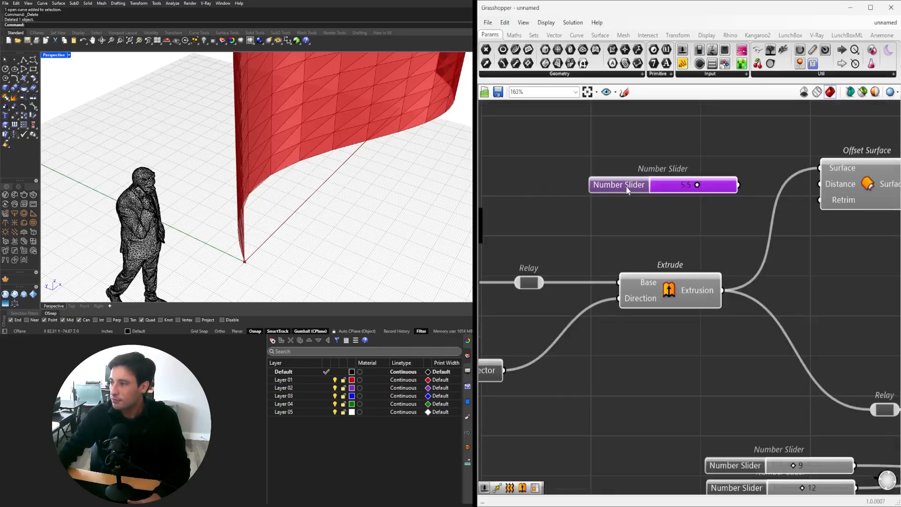
double_click(742, 185)
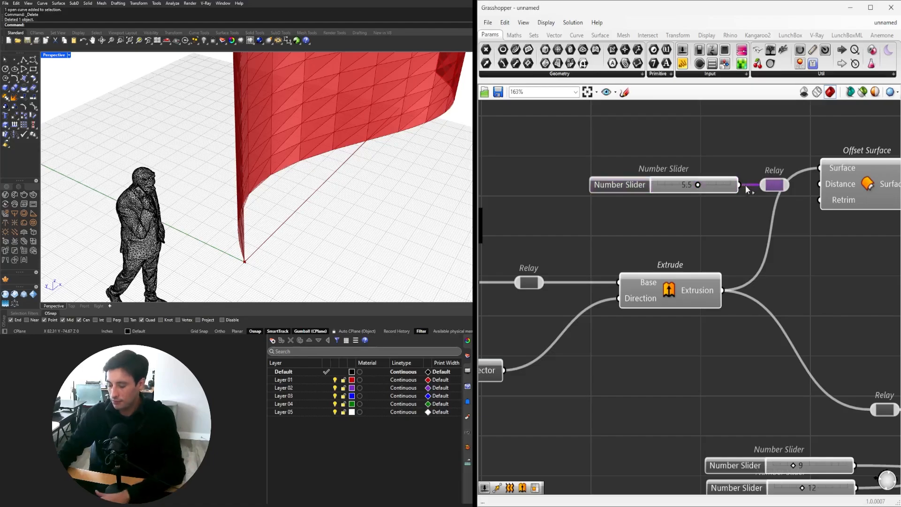
key(Delete)
drag(739, 185, 833, 187)
click(852, 188)
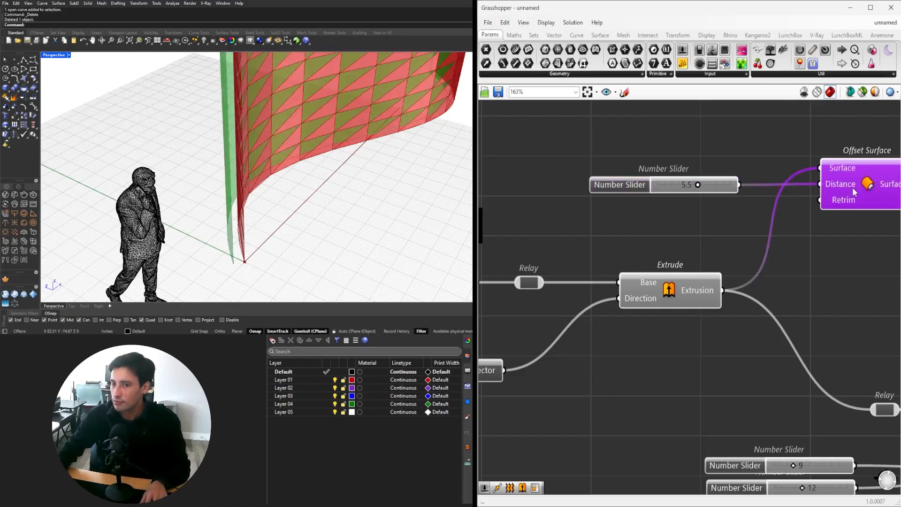
Try the offset distance slider at 4.9 and return it to 5.5.
scroll(702, 193, up, 3)
mouse_move(694, 179)
mouse_down()
mouse_move(664, 180)
mouse_move(686, 179)
mouse_up()
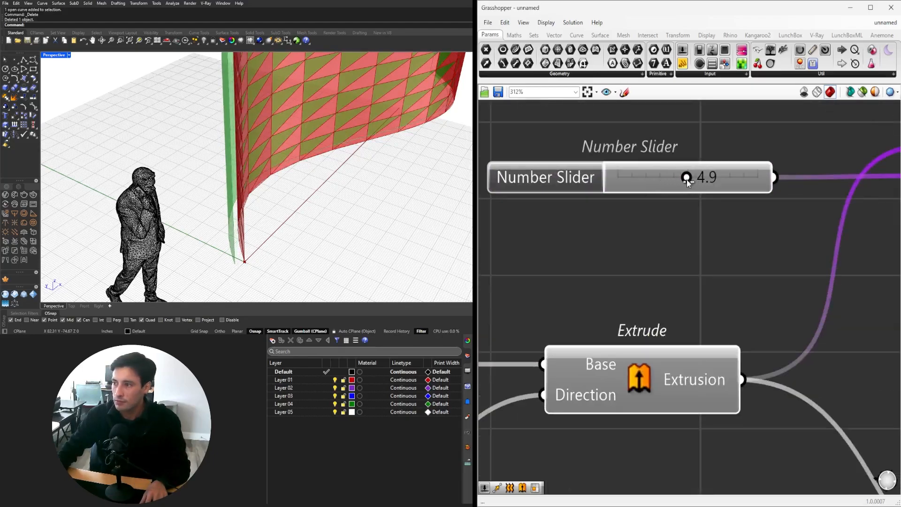
double_click(686, 180)
text(5.5)
key(Return)
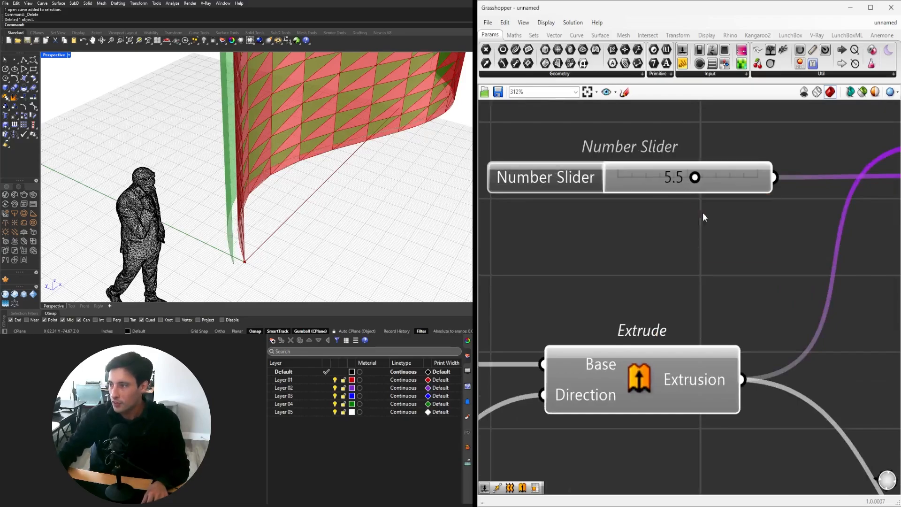
Move Offset Surface and its distance slider down, closer to the Extrude component.
scroll(709, 262, down, 5)
drag(780, 273, 610, 242)
scroll(675, 262, up, 2)
drag(742, 268, 750, 312)
click(751, 275)
click(747, 303)
shift+click(606, 354)
Turn off the preview of the Extrude component.
right_drag(345, 204, 290, 188)
scroll(795, 288, down, 2)
right_drag(654, 357, 742, 328)
click(742, 327)
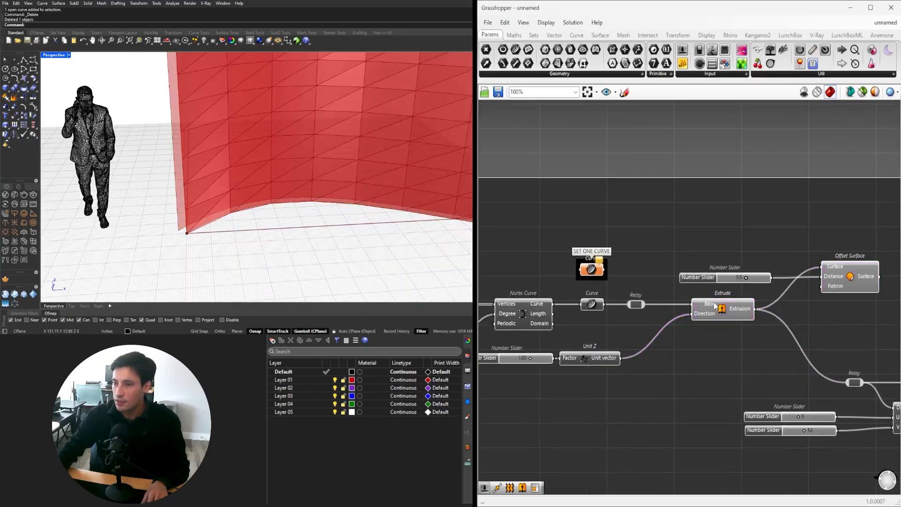
click(713, 303)
right_drag(832, 300, 710, 295)
drag(638, 330, 583, 307)
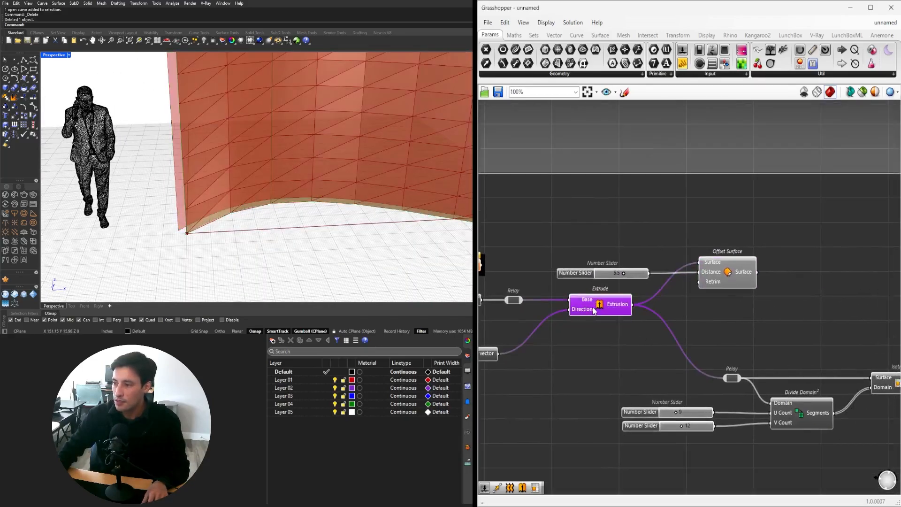
middle_click(593, 306)
click(622, 274)
click(627, 239)
Set the offset distance slider's minimum to -10 and its value to -5.1.
scroll(225, 197, down, 4)
right_drag(225, 197, 204, 193)
scroll(204, 192, down, 4)
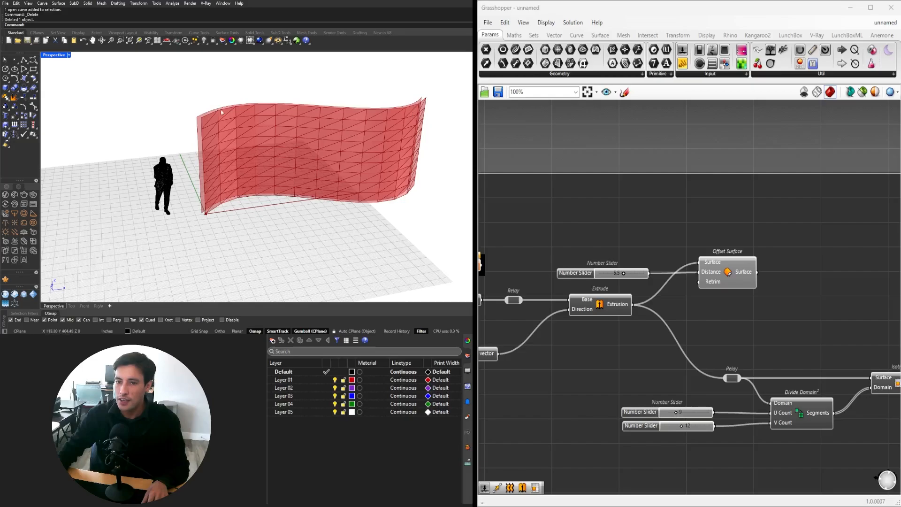
click(734, 274)
scroll(207, 177, up, 3)
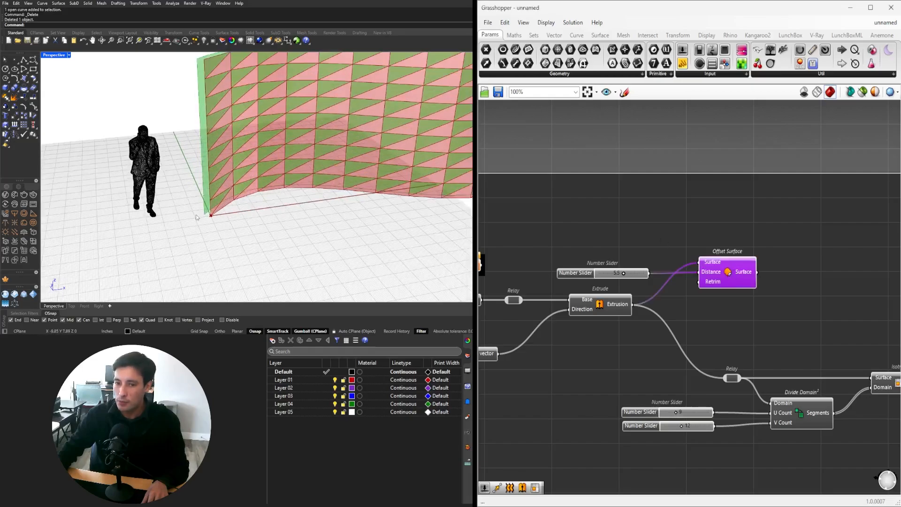
scroll(617, 302, up, 4)
double_click(617, 301)
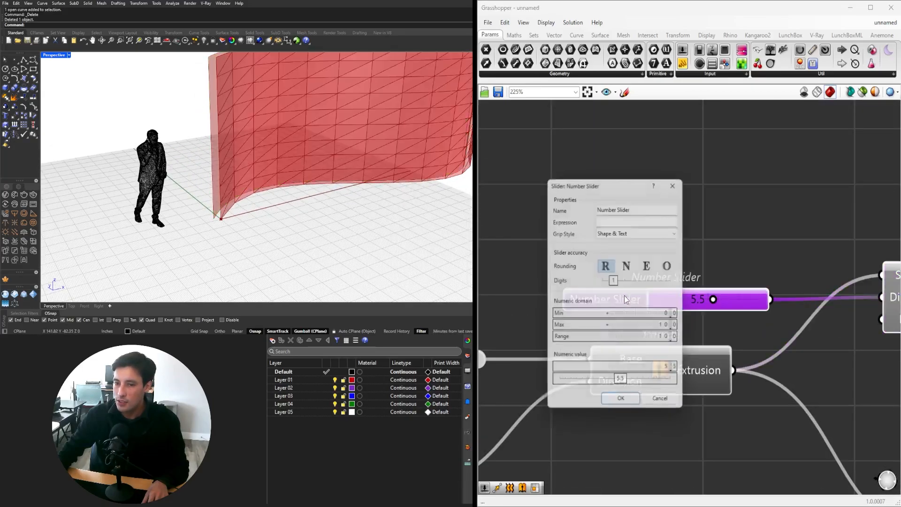
double_click(651, 323)
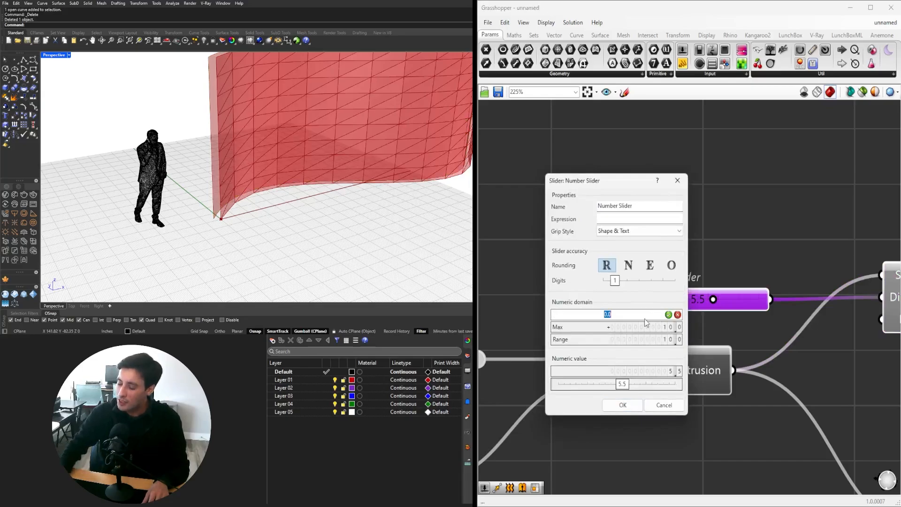
key(Return)
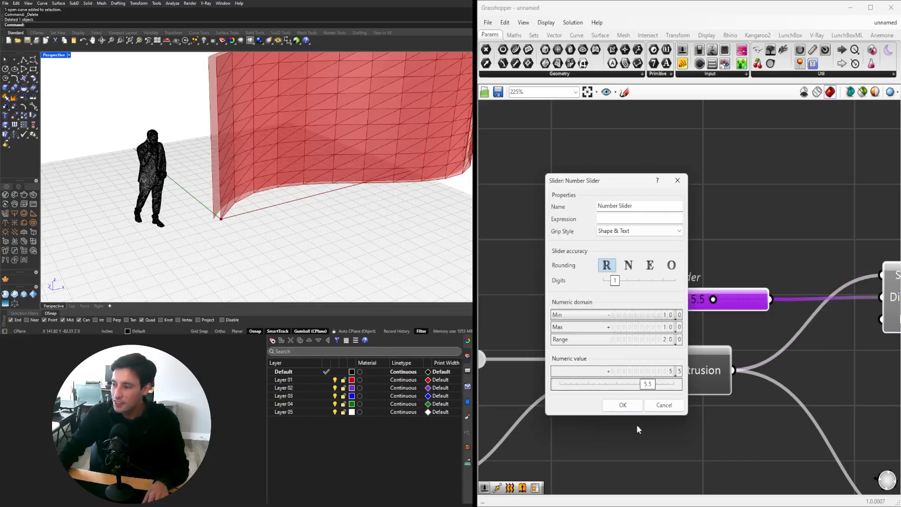
click(622, 404)
drag(735, 300, 682, 300)
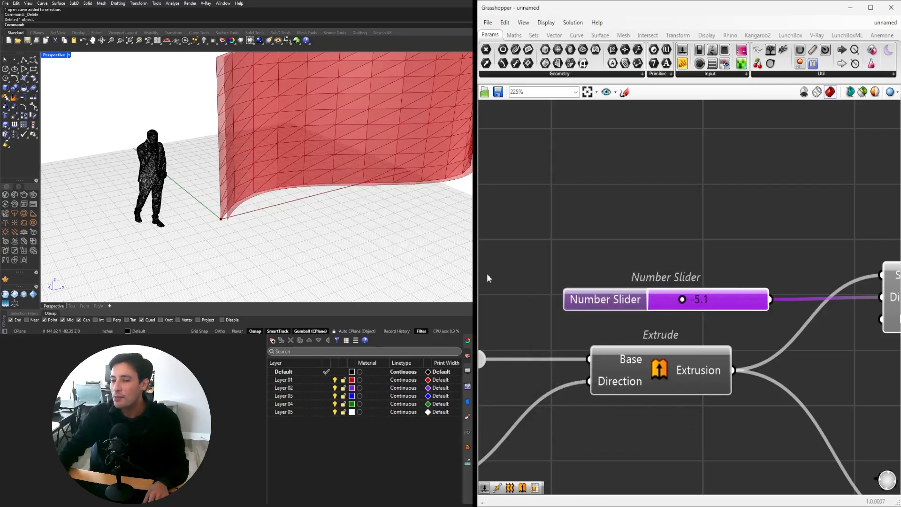
Examine the gap between the triangulated panels and the offset surface at the wall's front edge and overall.
scroll(195, 247, down, 6)
scroll(192, 248, up, 2)
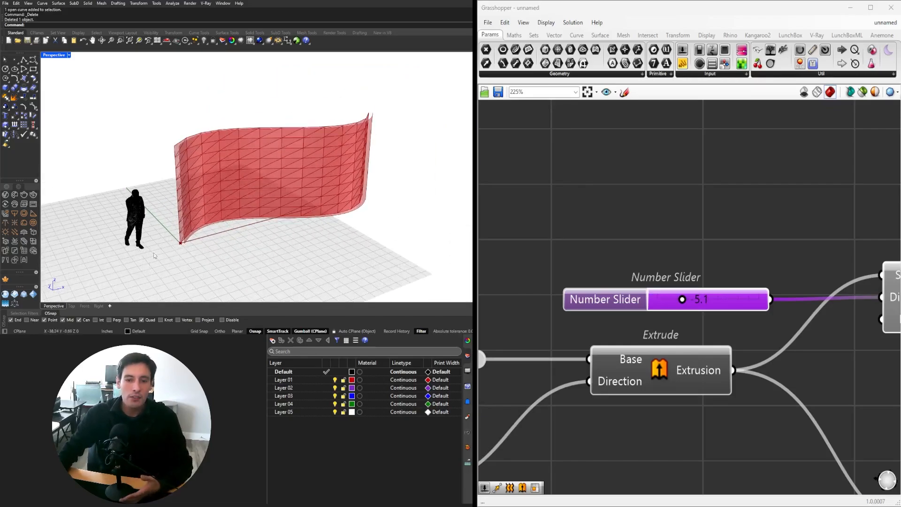
scroll(181, 244, up, 4)
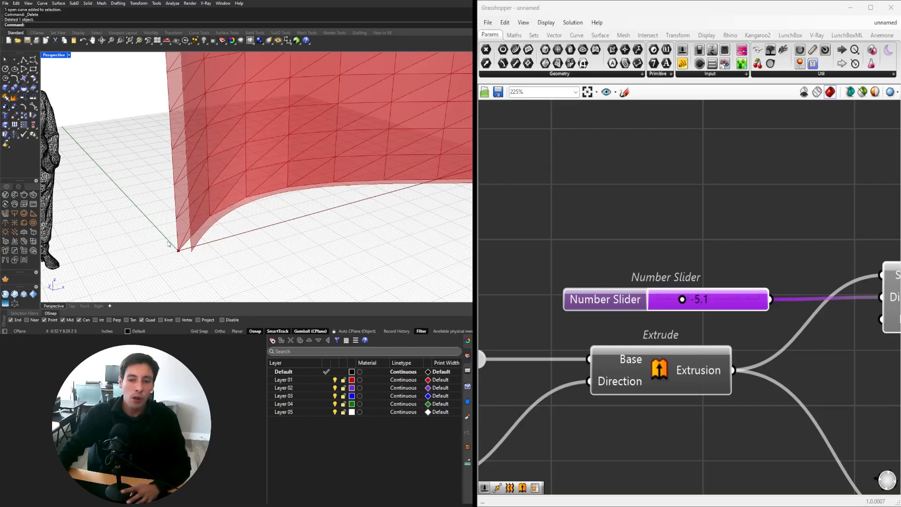
scroll(183, 244, down, 4)
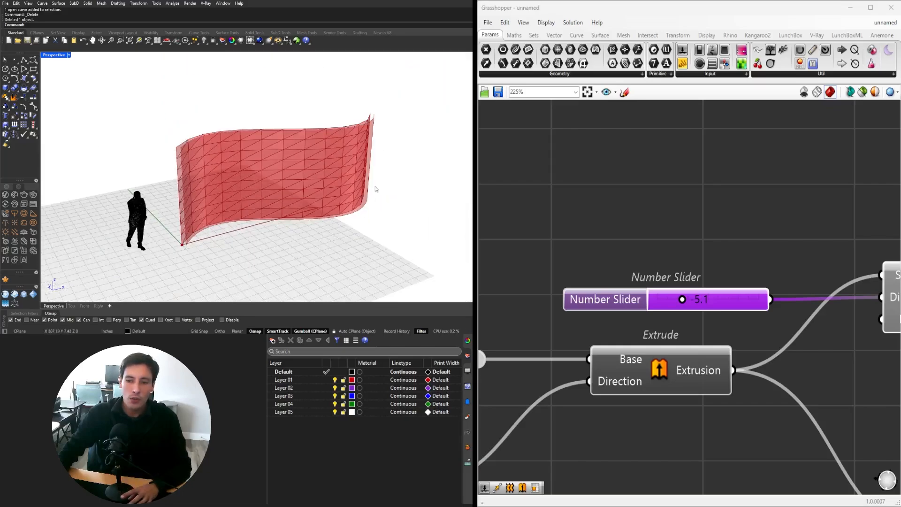
scroll(195, 242, up, 4)
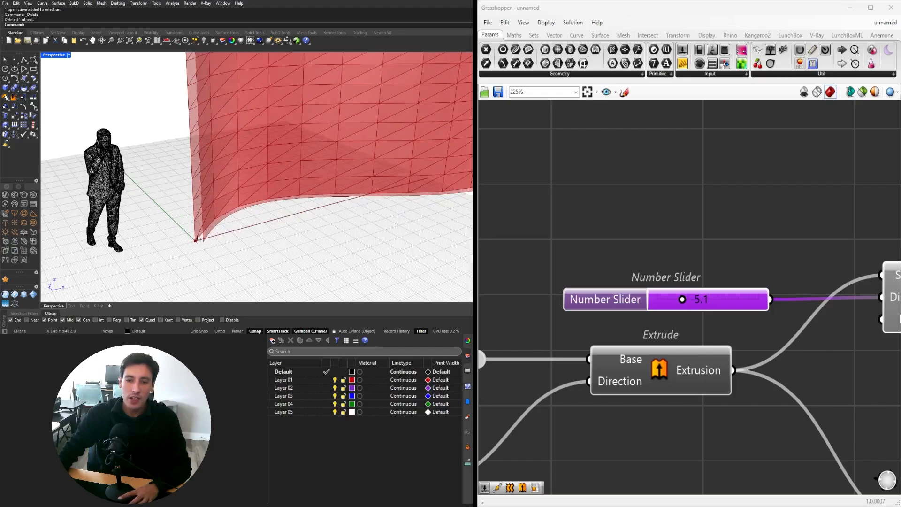
scroll(365, 209, down, 5)
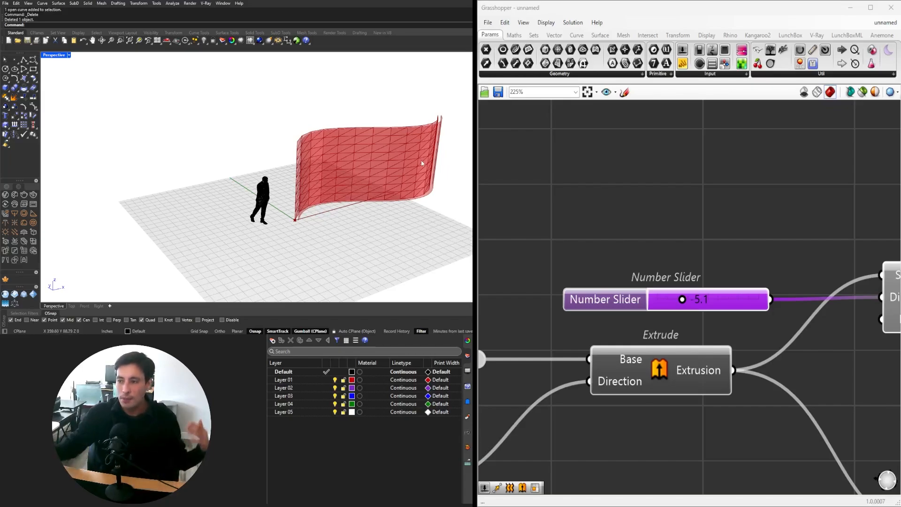
scroll(584, 276, down, 2)
right_drag(584, 275, 520, 314)
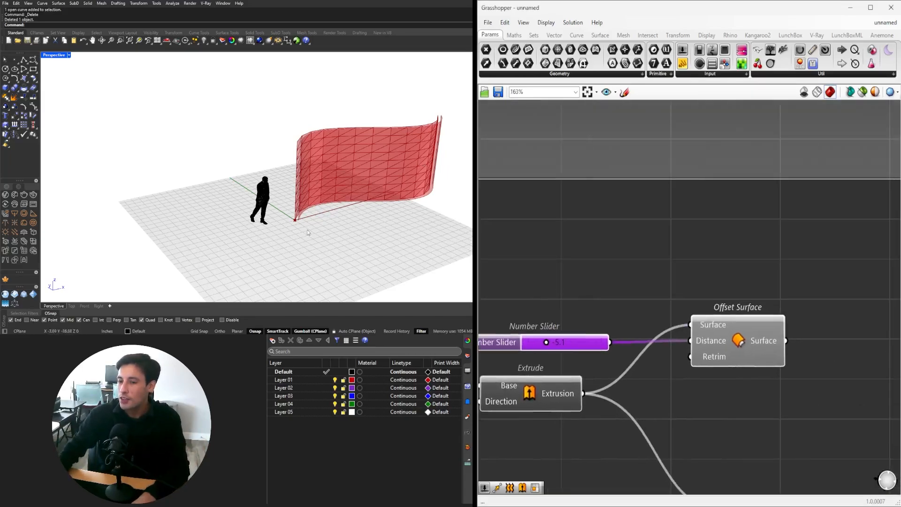
scroll(297, 221, up, 5)
scroll(298, 223, up, 3)
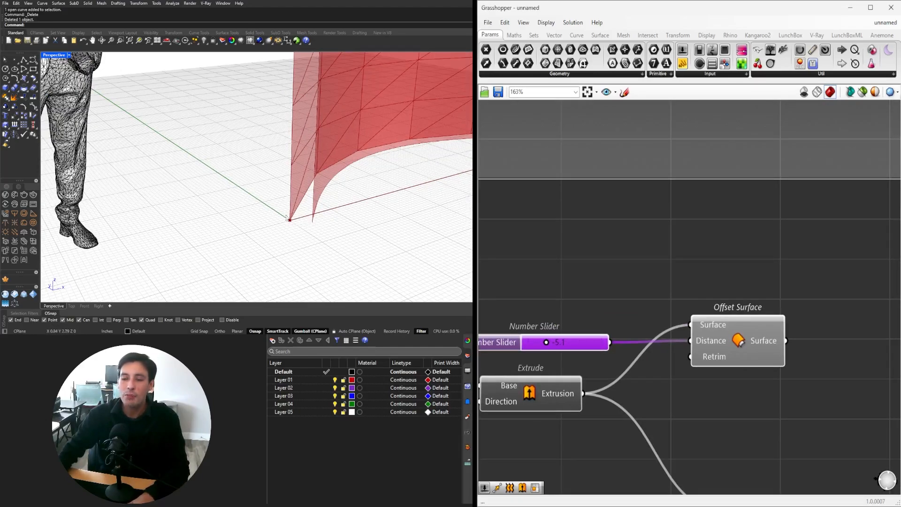
Review the definition from Extrude and Offset Surface through the panel subdivision chain to the Boundary Surfaces.
scroll(764, 285, down, 3)
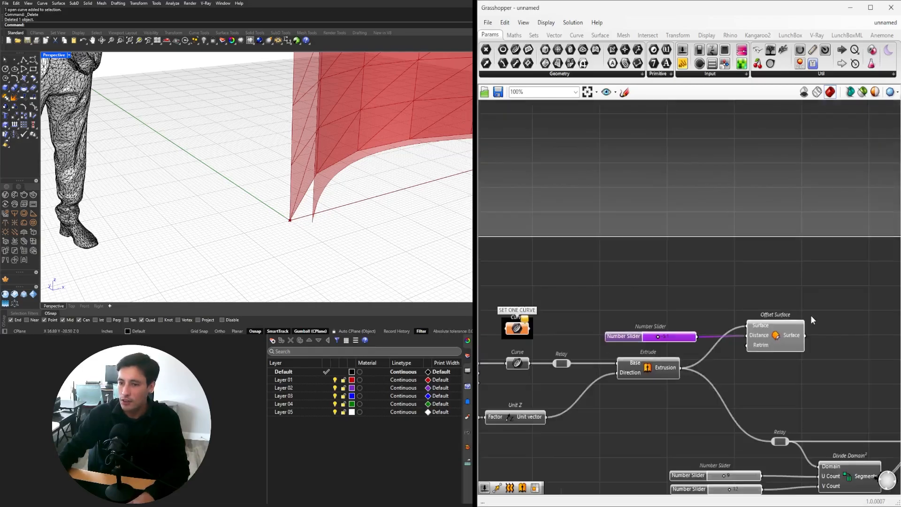
right_drag(810, 315, 695, 290)
click(657, 305)
right_drag(779, 308, 627, 214)
scroll(629, 263, down, 4)
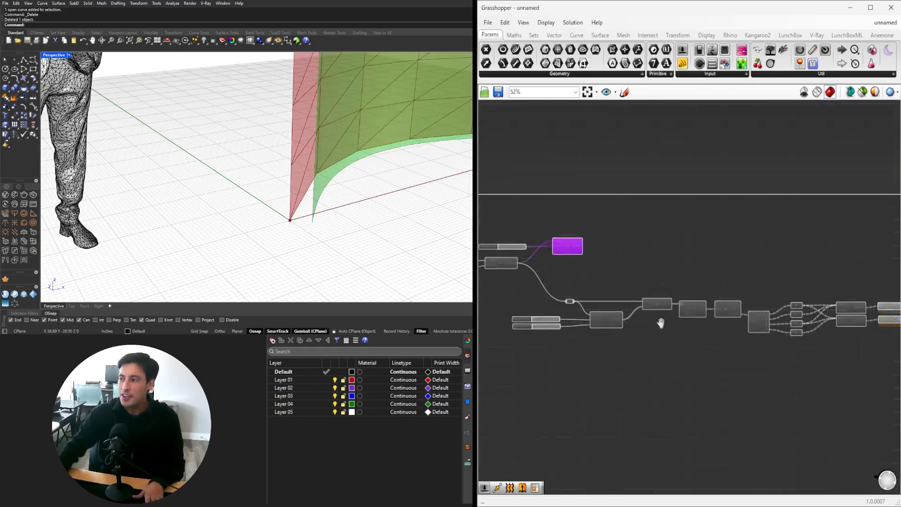
right_drag(662, 322, 639, 370)
scroll(544, 361, up, 5)
right_drag(523, 397, 690, 403)
drag(690, 408, 530, 358)
click(581, 292)
scroll(581, 291, down, 4)
right_drag(668, 351, 597, 351)
scroll(857, 359, down, 1)
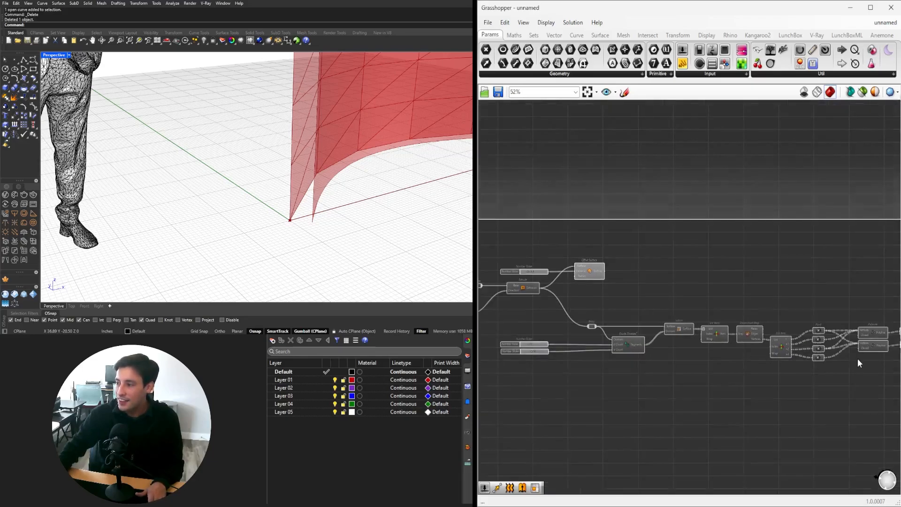
right_drag(809, 300, 647, 306)
right_drag(656, 358, 804, 331)
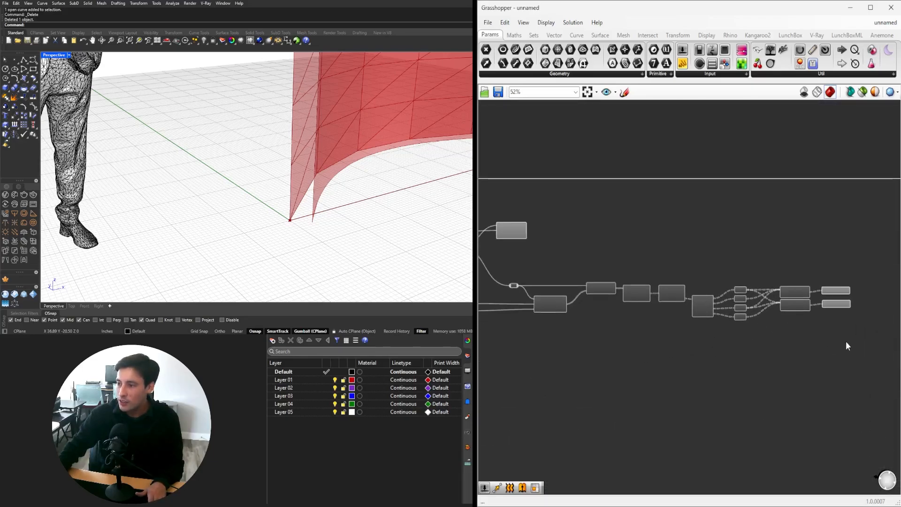
drag(877, 358, 504, 272)
click(548, 313)
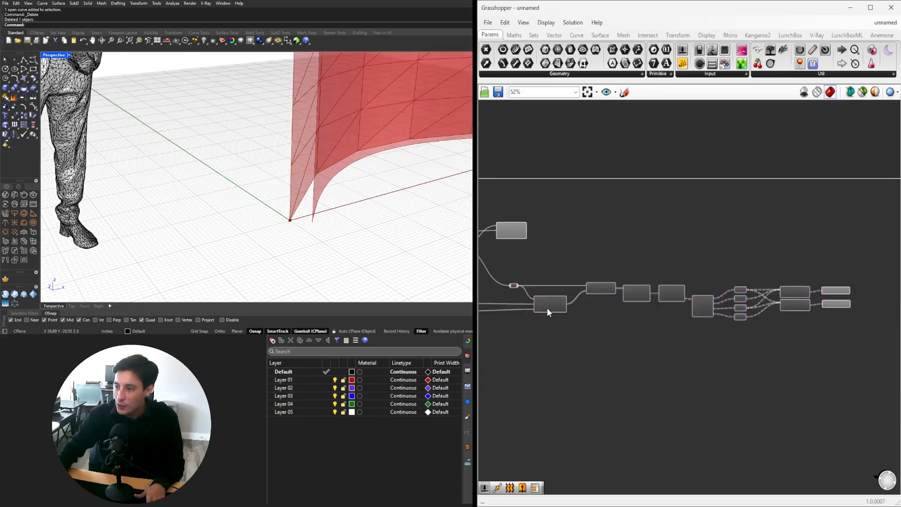
drag(548, 308, 552, 308)
click(604, 342)
key(ctrl+z)
Move the whole panelling chain, from the Relay and Divide Domain² to the Boundary Surfaces, further right of Offset Surface.
scroll(351, 151, down, 5)
scroll(366, 141, down, 7)
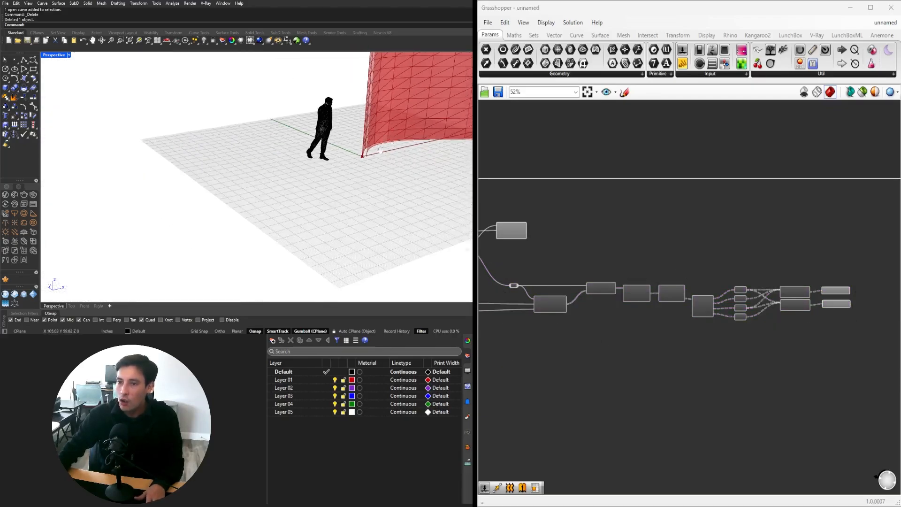
shift+right_drag(371, 139, 297, 198)
scroll(309, 112, up, 7)
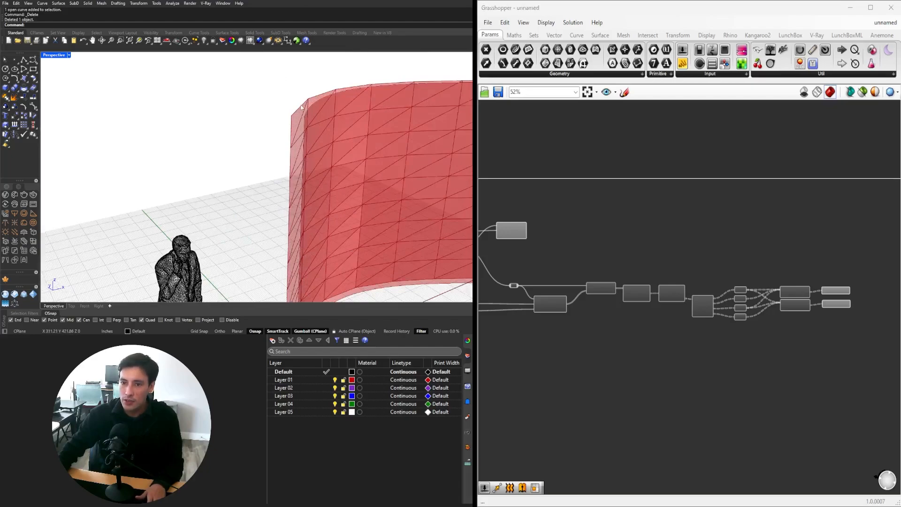
drag(849, 351, 532, 274)
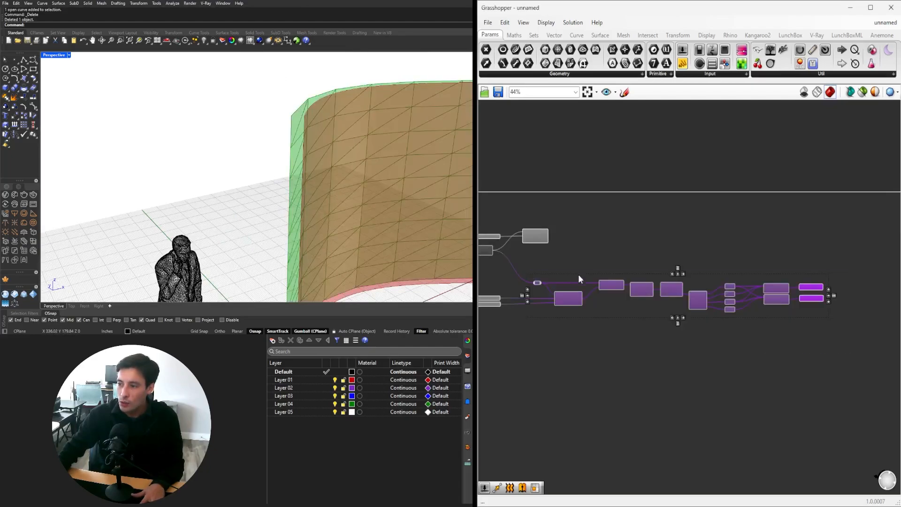
scroll(627, 289, up, 2)
drag(626, 288, 741, 290)
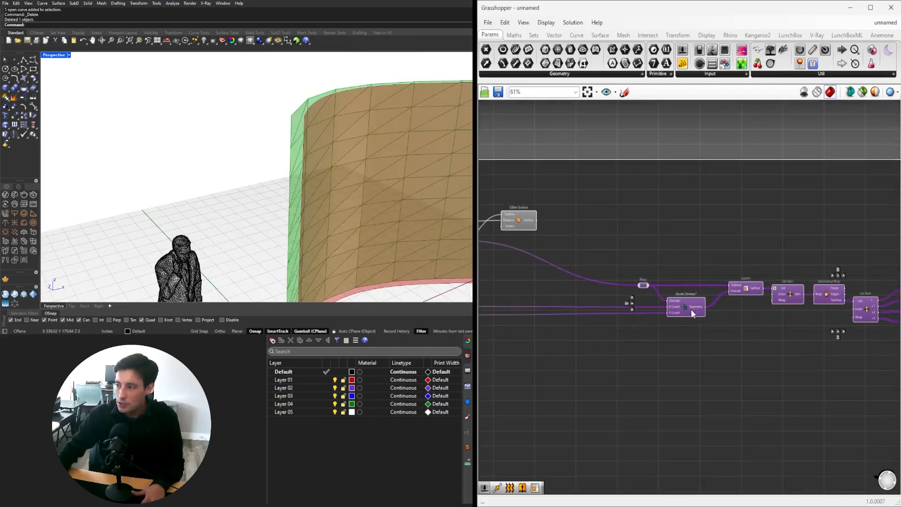
Duplicate the selected panelling chain directly above the original.
drag(691, 309, 691, 252)
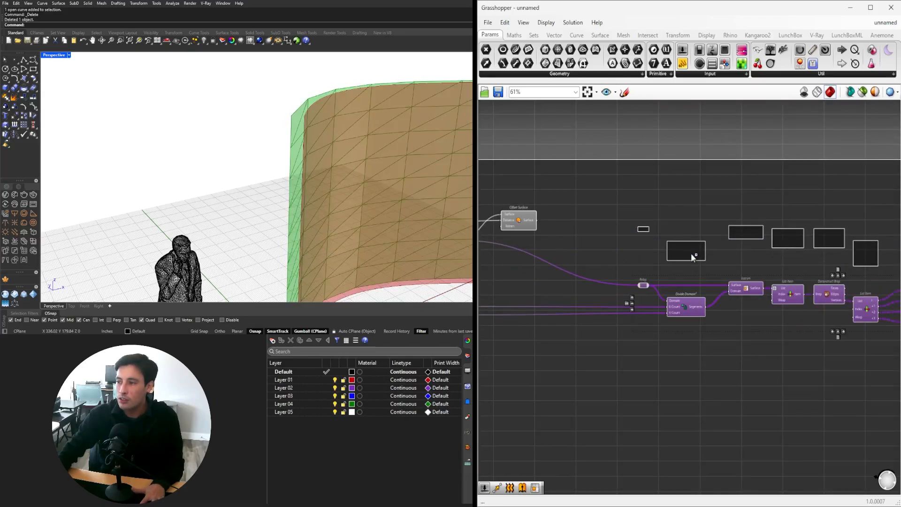
click(692, 200)
right_drag(803, 203, 587, 202)
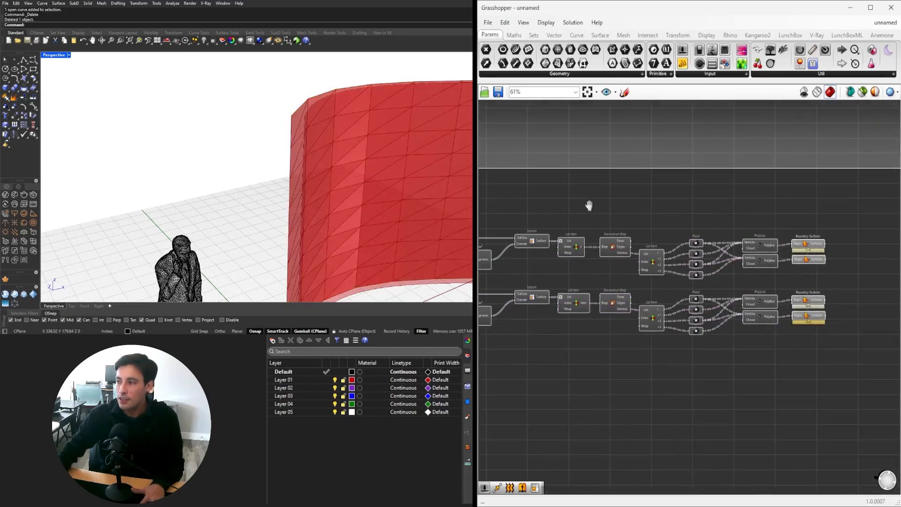
Connect Offset Surface's Surface output to the Relay of the upper, duplicated panelling chain in place of the Extrude output.
drag(843, 206, 814, 269)
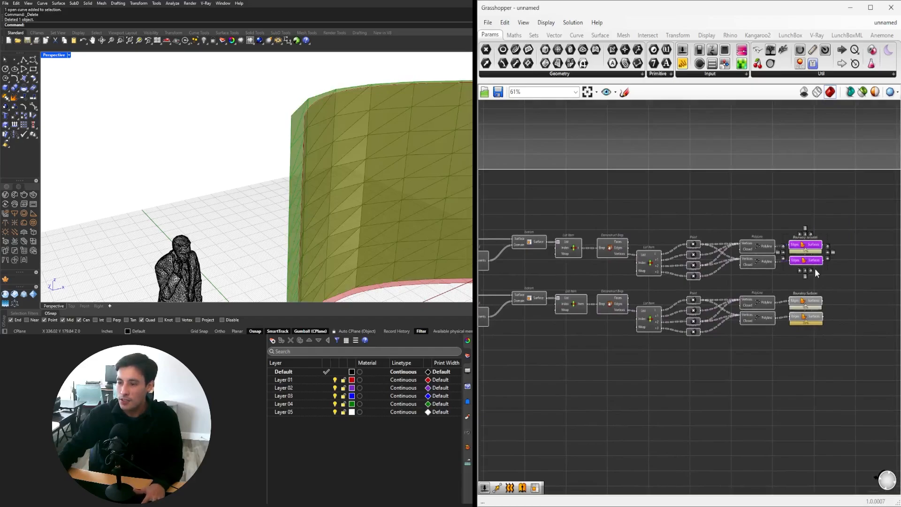
drag(836, 215, 804, 281)
right_drag(579, 260, 772, 245)
right_drag(613, 235, 746, 234)
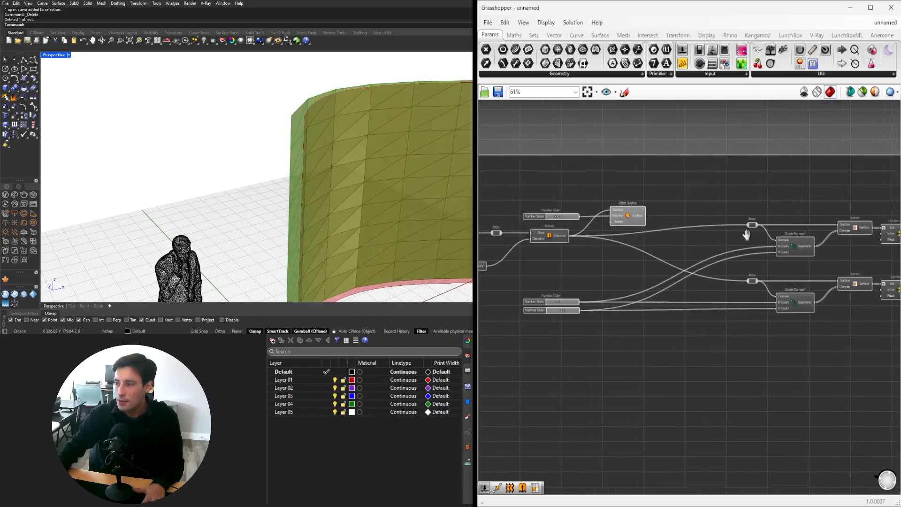
drag(645, 215, 750, 224)
click(549, 238)
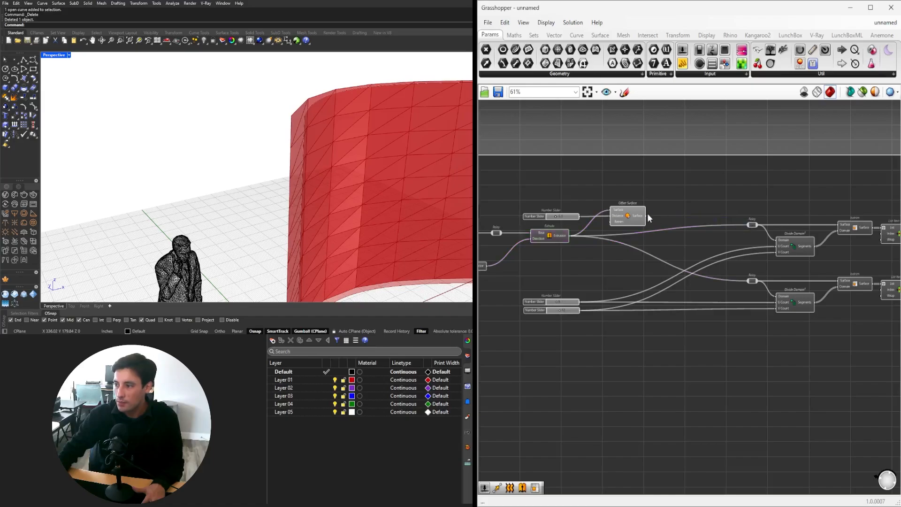
drag(647, 215, 750, 225)
Add a Merge component beside the two Boundary Surfaces of the upper panelling chain.
right_drag(846, 226, 580, 234)
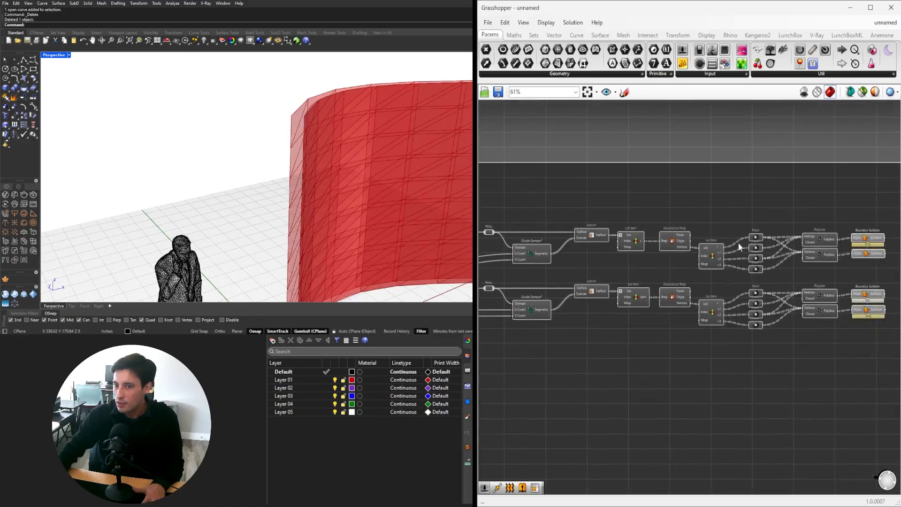
right_drag(868, 249, 737, 239)
scroll(647, 269, up, 2)
click(685, 205)
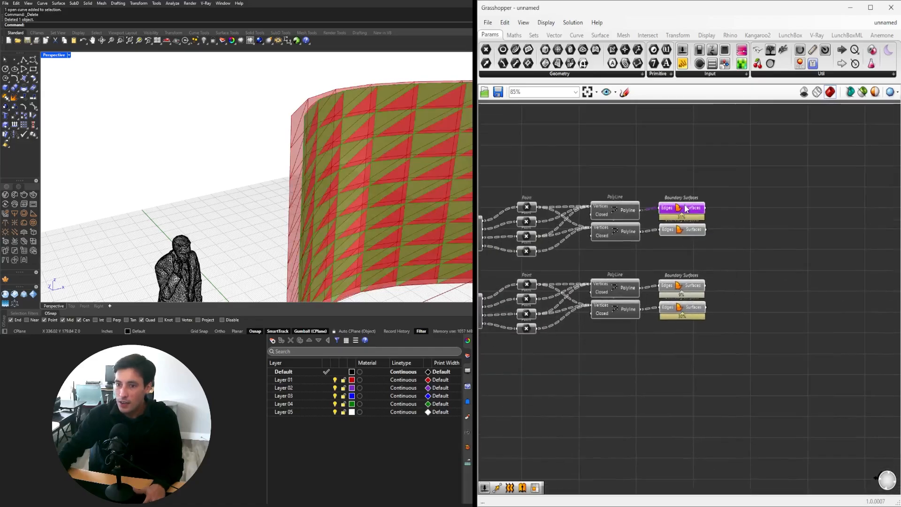
shift+click(671, 228)
scroll(758, 224, up, 2)
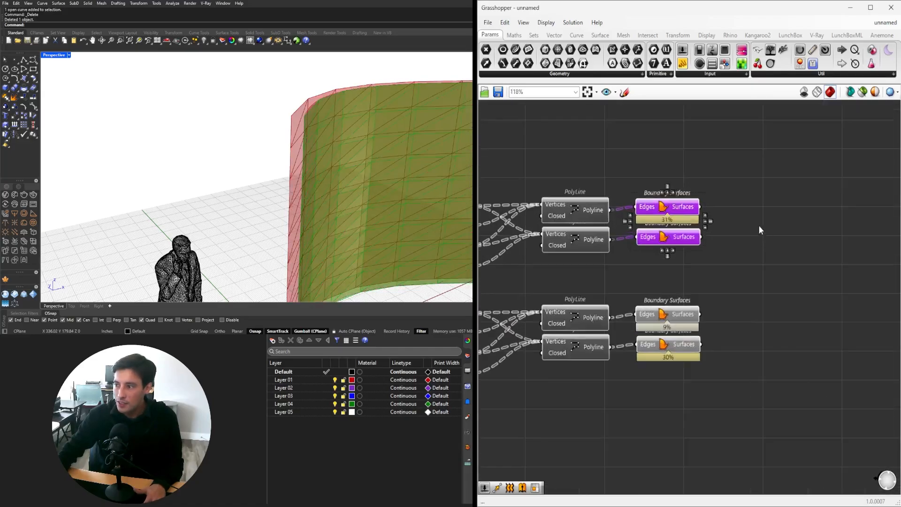
double_click(766, 228)
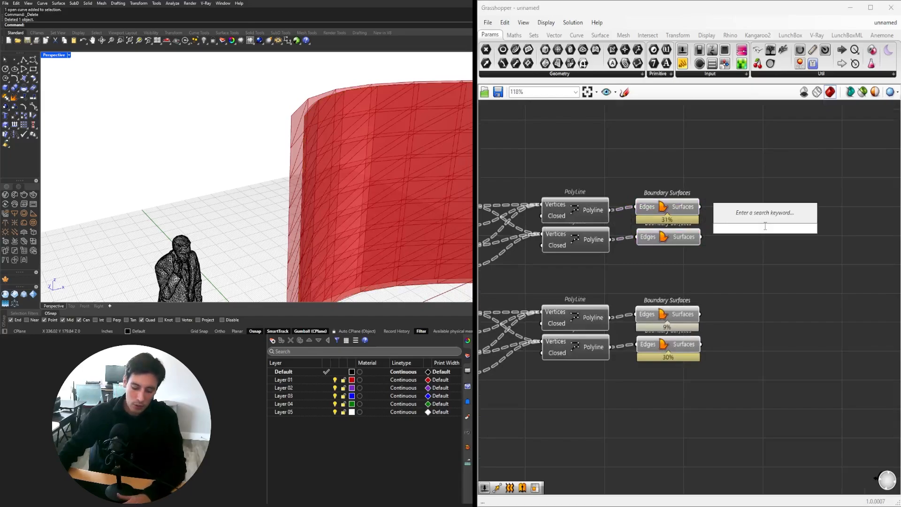
text(merge)
key(Return)
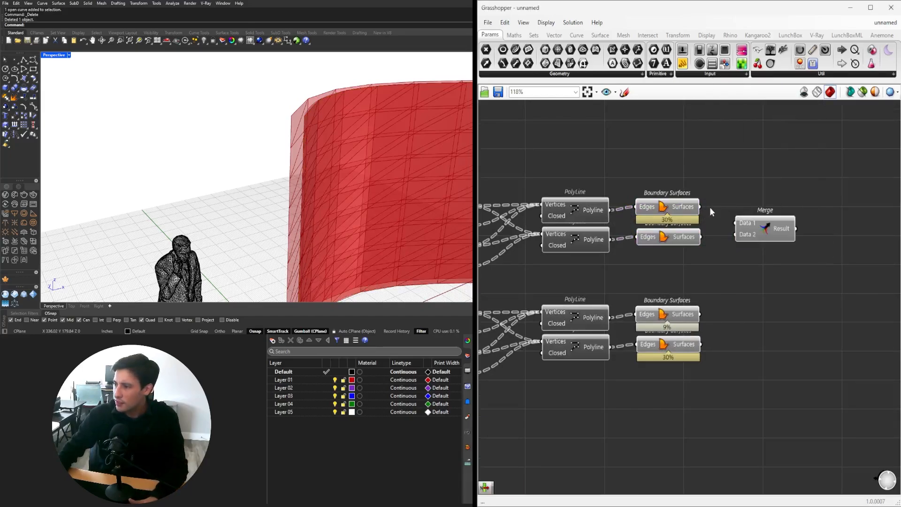
Connect both upper Boundary Surfaces to Merge, and copy Merge down to collect the lower chain's two Boundary Surfaces.
drag(700, 206, 761, 218)
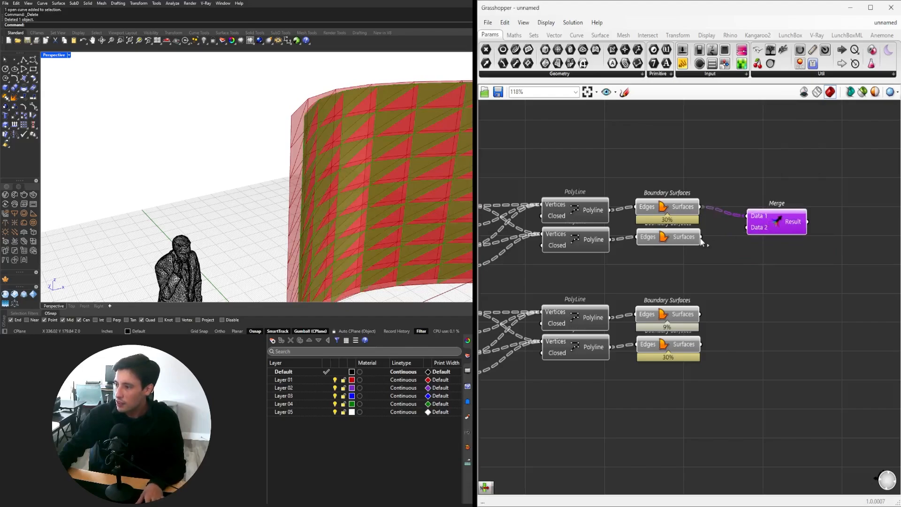
drag(701, 238, 768, 328)
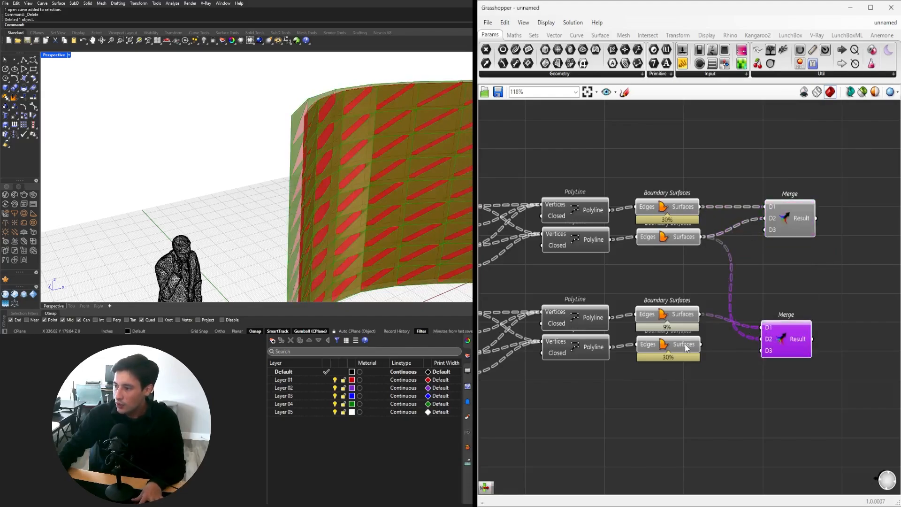
drag(704, 348, 796, 326)
click(798, 207)
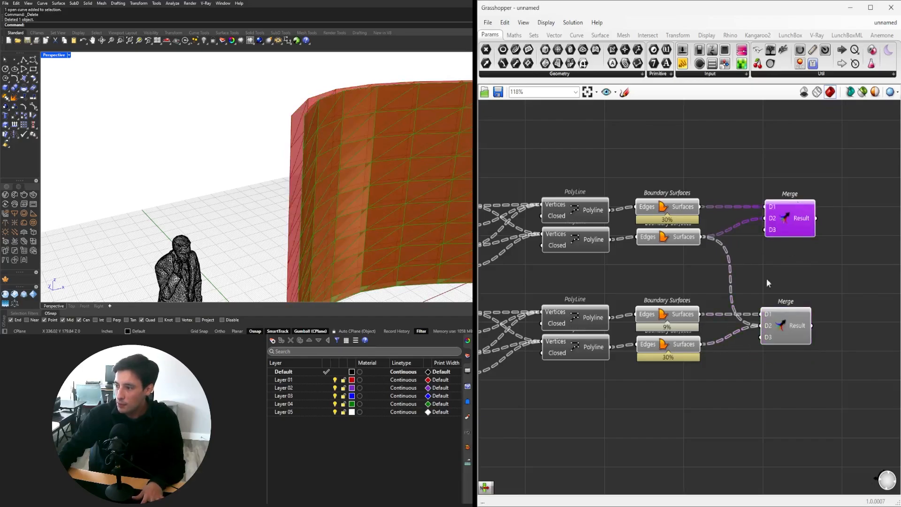
Hide the previews of the four Boundary Surfaces components and delete both Merge components.
drag(709, 389, 654, 178)
middle_click(656, 161)
click(734, 147)
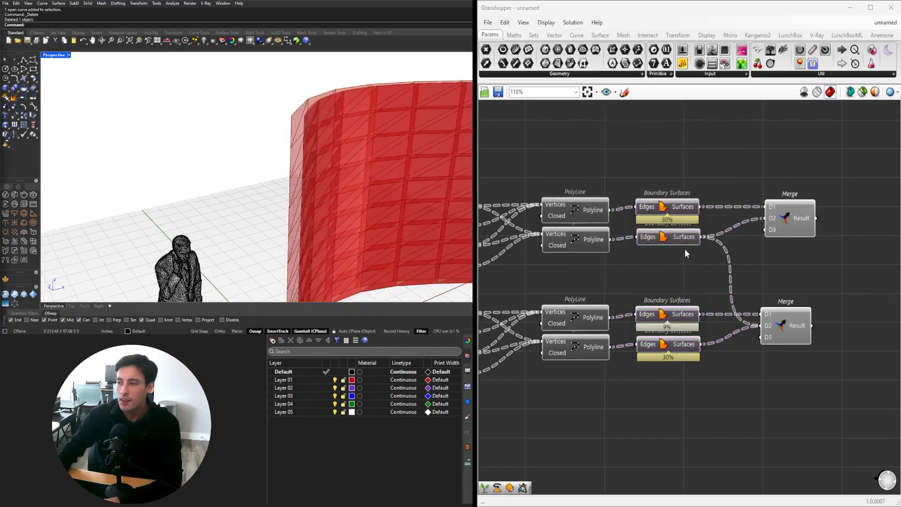
drag(809, 416, 782, 193)
key(Delete)
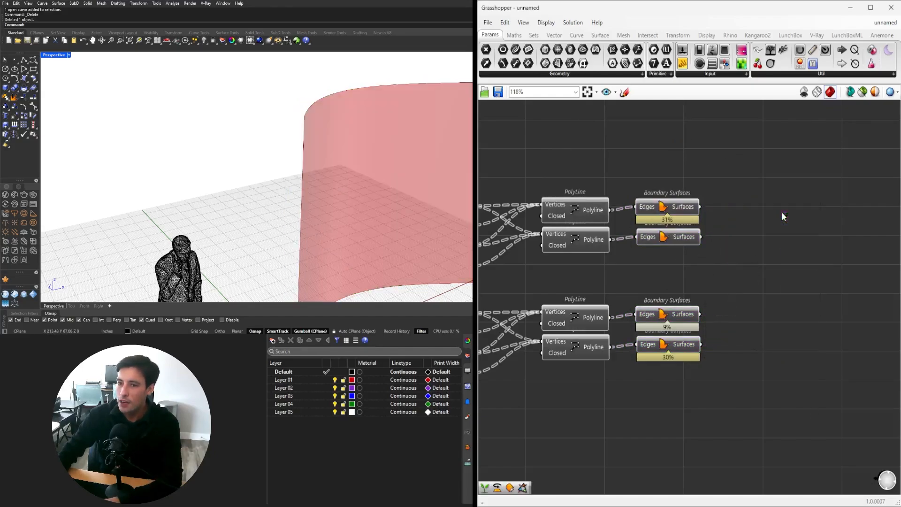
Turn the preview back on for the upper and lower pairs of Boundary Surfaces.
drag(663, 266, 717, 195)
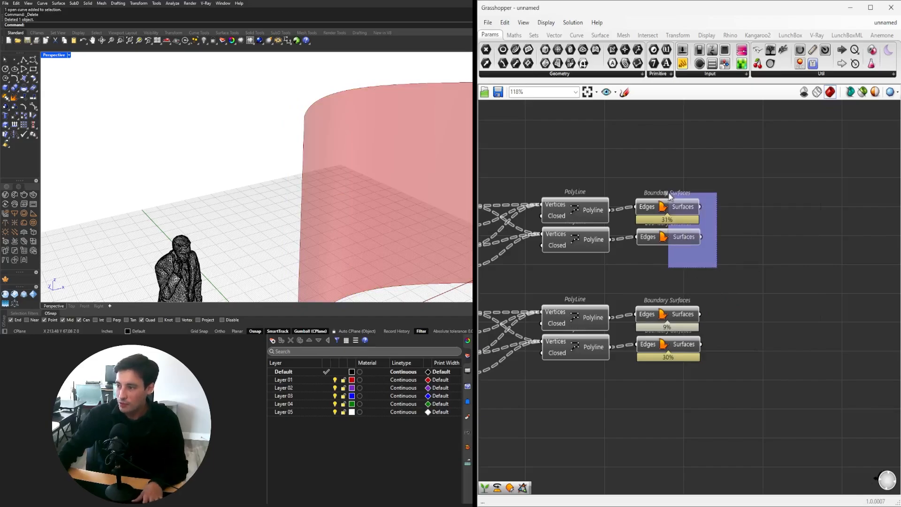
scroll(672, 173, up, 2)
key(space)
click(692, 156)
drag(746, 428, 666, 312)
key(space)
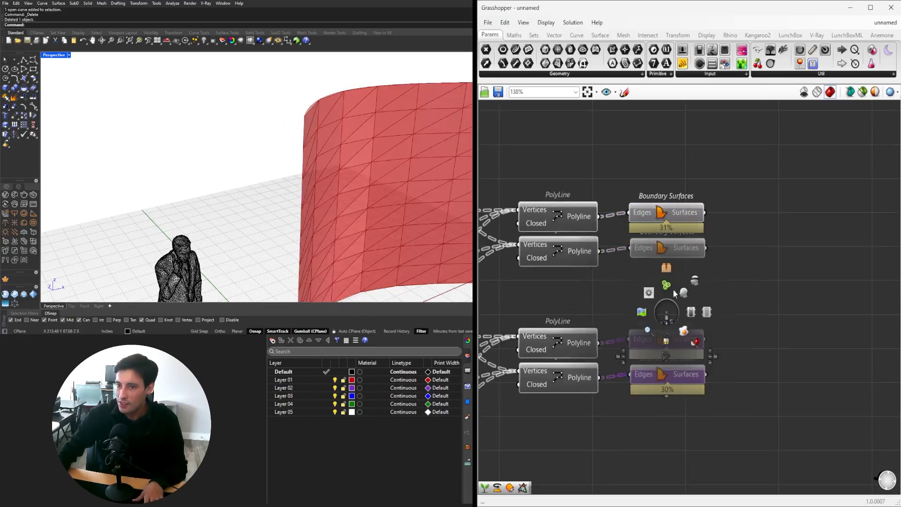
click(684, 293)
click(610, 291)
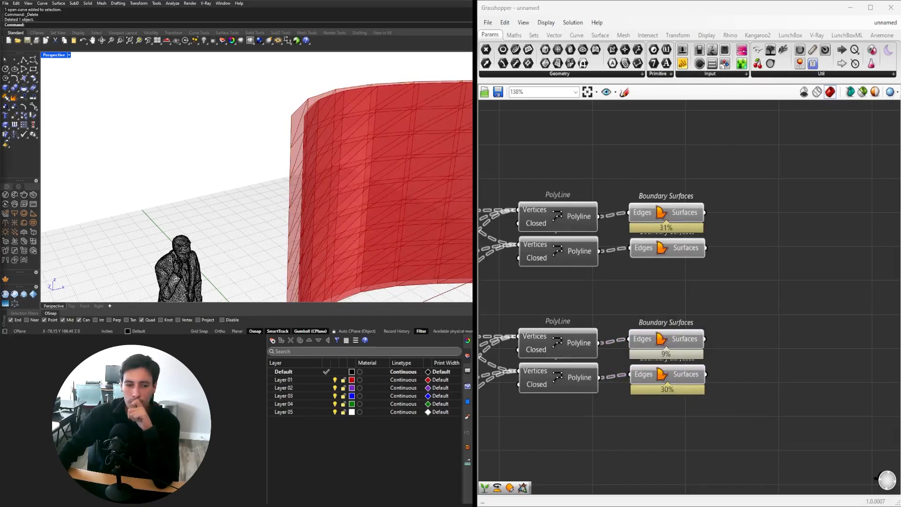
Highlight the lower and upper Boundary Surfaces in turn to compare which wall panels each component produces.
drag(726, 414, 659, 335)
click(672, 273)
click(675, 345)
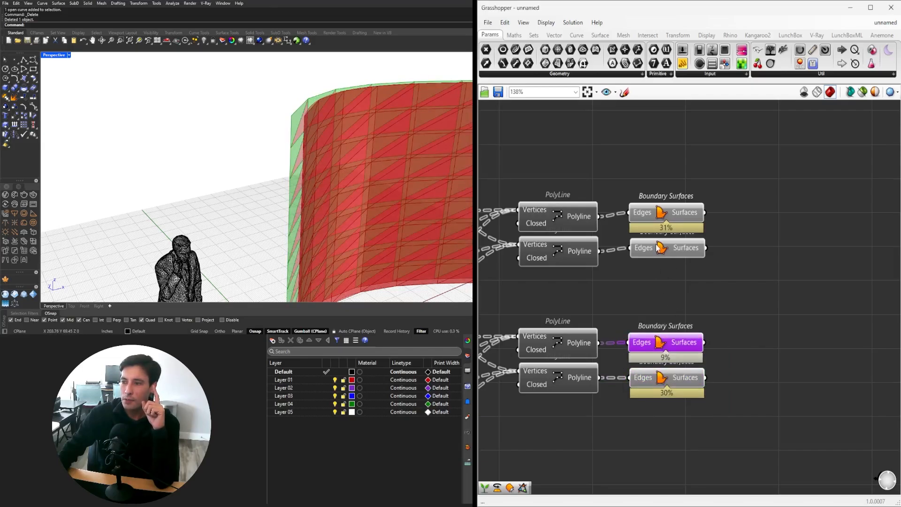
click(671, 229)
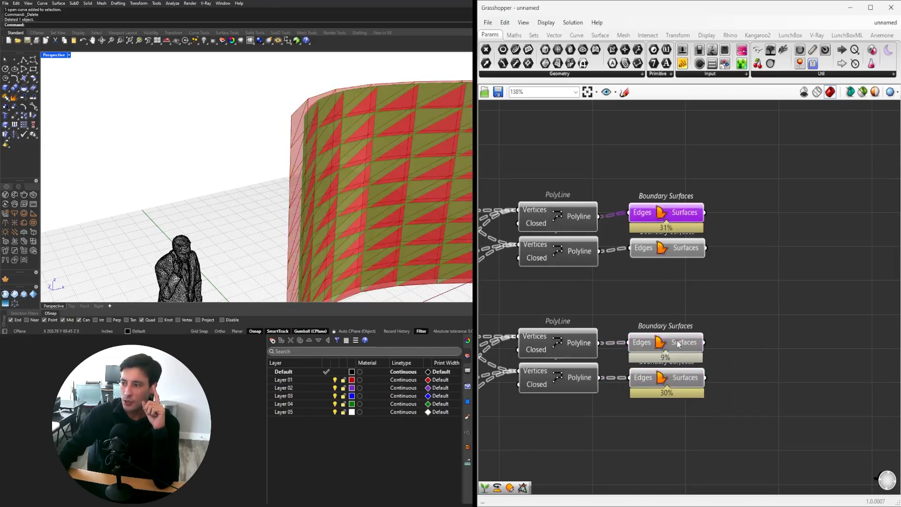
click(708, 288)
scroll(709, 288, down, 3)
drag(707, 258, 613, 192)
click(618, 269)
Examine the two panel layers at the wall's free end while highlighting each of the lower Boundary Surfaces.
scroll(618, 268, up, 3)
right_drag(262, 179, 234, 155)
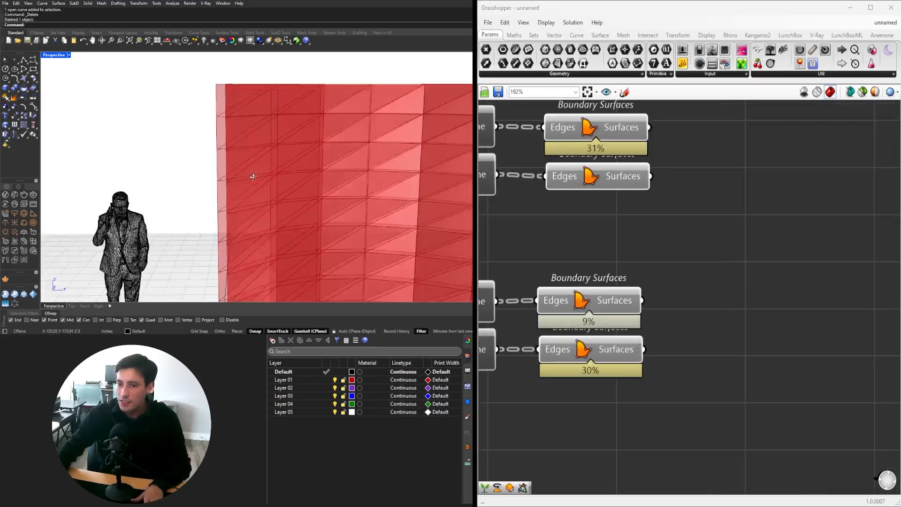
scroll(234, 152, up, 3)
scroll(234, 152, down, 5)
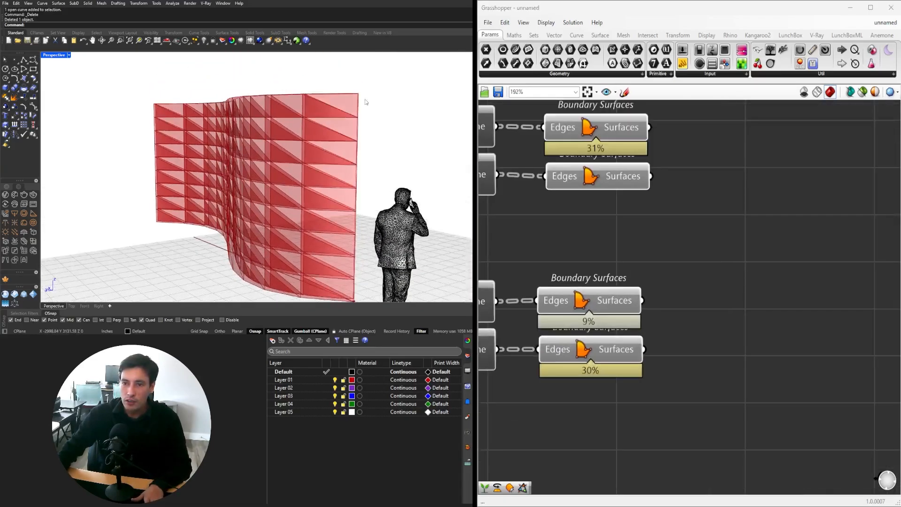
scroll(370, 141, up, 5)
right_drag(315, 85, 236, 95)
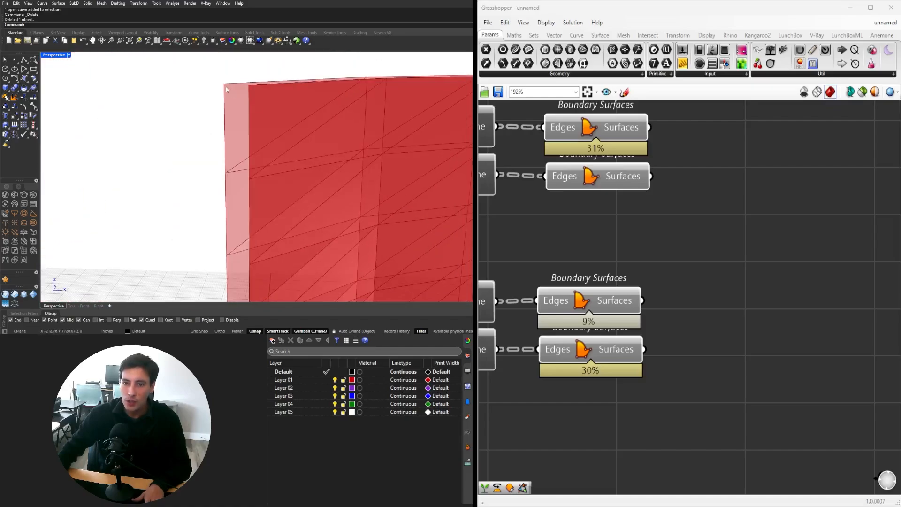
click(606, 321)
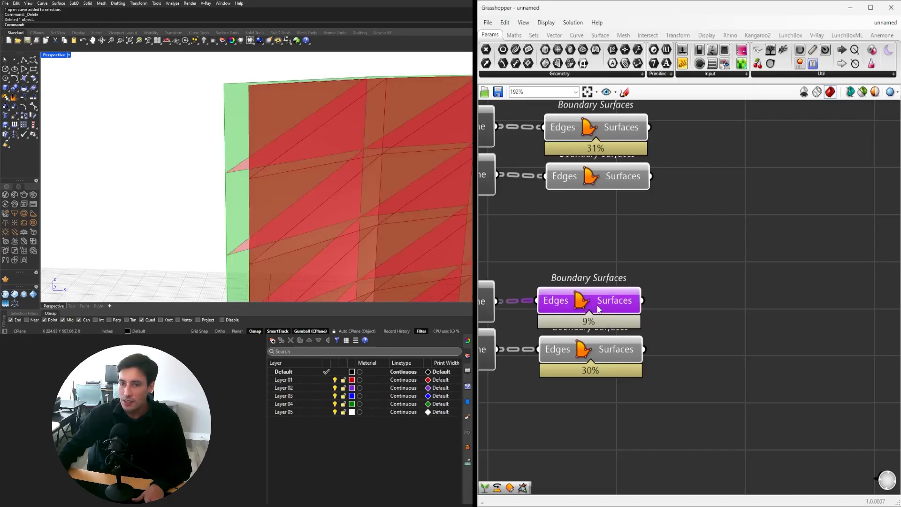
scroll(622, 348, down, 2)
click(597, 349)
scroll(256, 187, down, 3)
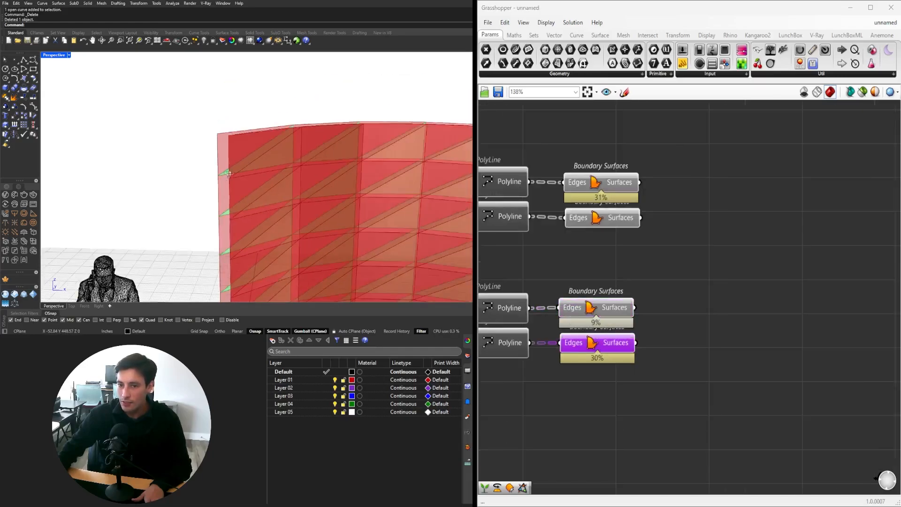
scroll(812, 288, down, 3)
Move the lower pair of Boundary Surfaces away from their PolyLines to make room between them.
right_drag(812, 288, 756, 278)
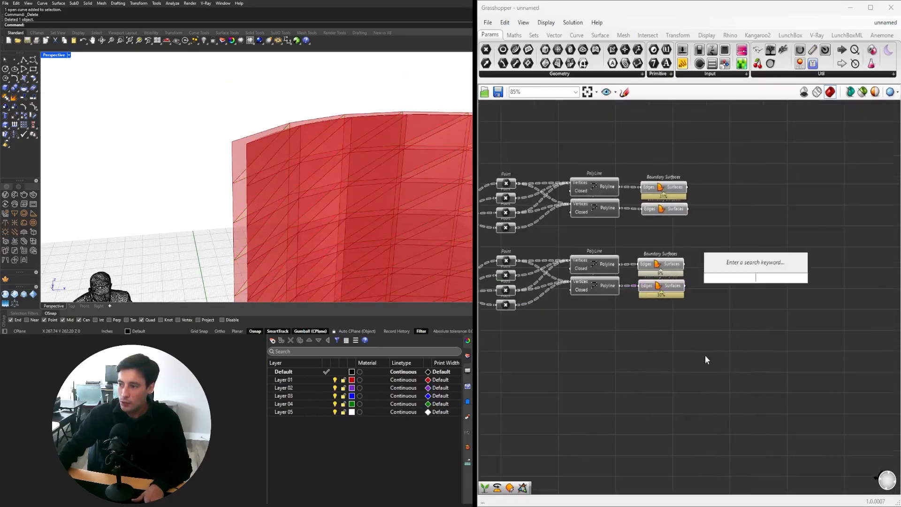
drag(756, 363, 644, 259)
mouse_move(685, 268)
mouse_down()
mouse_move(833, 270)
mouse_move(795, 349)
mouse_up()
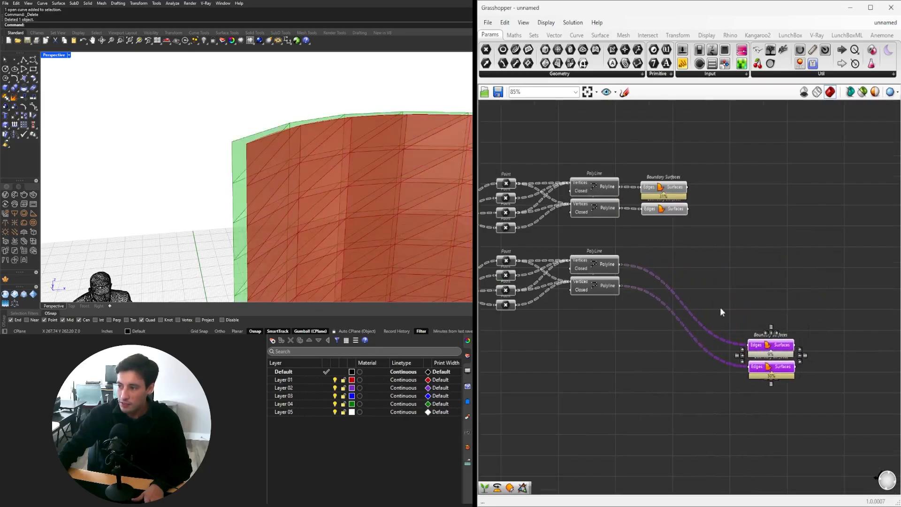
click(610, 266)
Add an Offset Curve component and connect the lower chain's first PolyLine to its Curve and Plane inputs.
scroll(610, 267, up, 3)
double_click(815, 269)
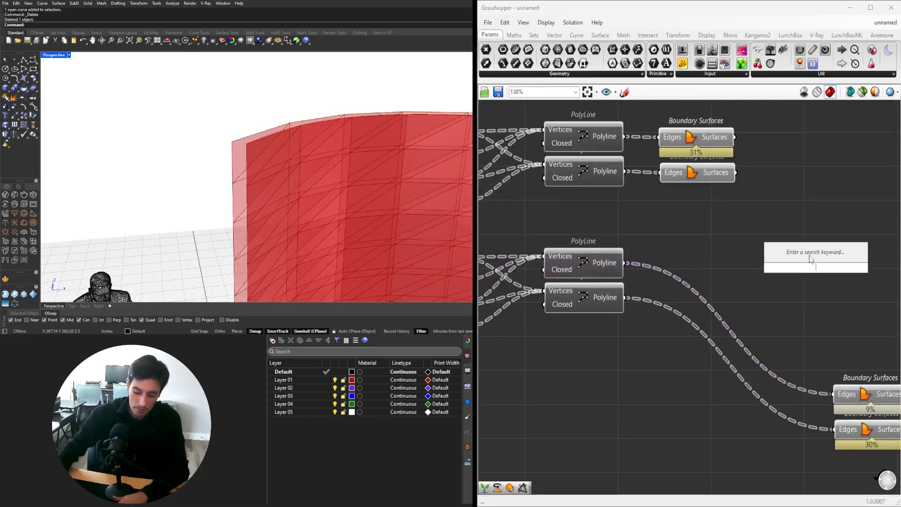
text(OF)
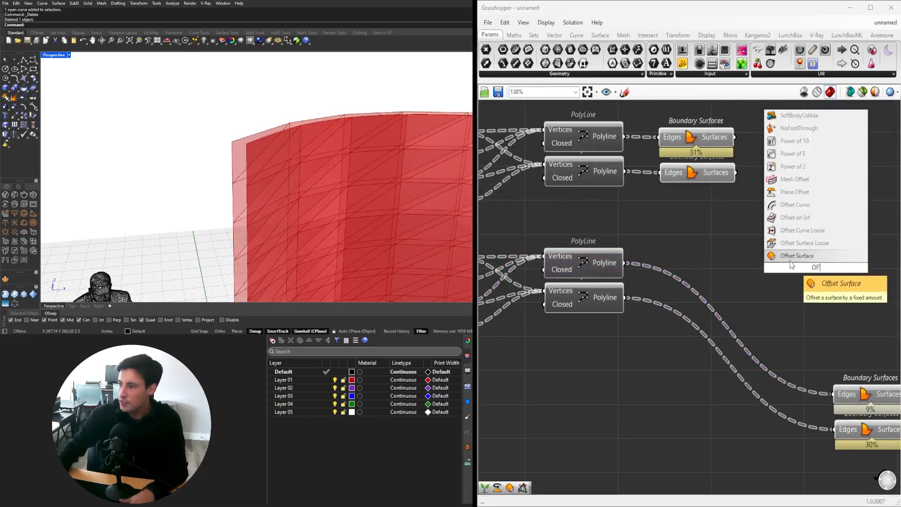
click(794, 205)
drag(630, 263, 788, 231)
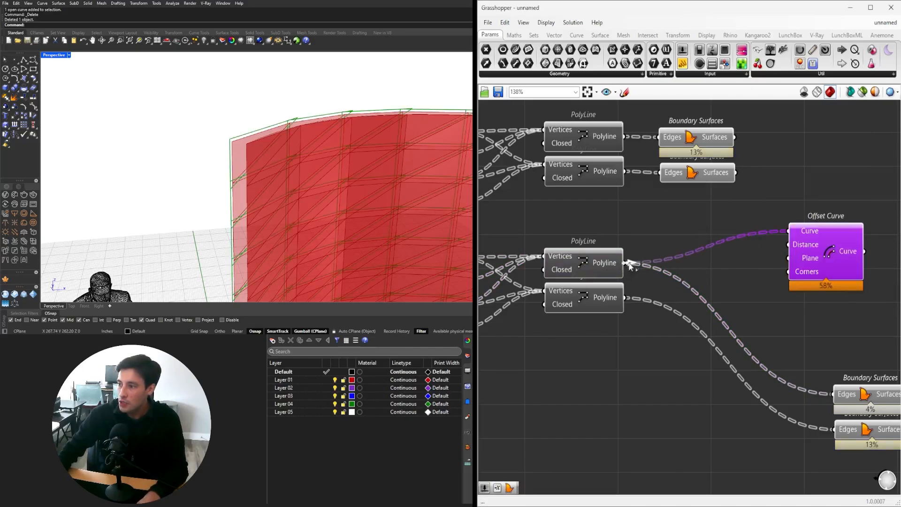
drag(630, 264, 828, 257)
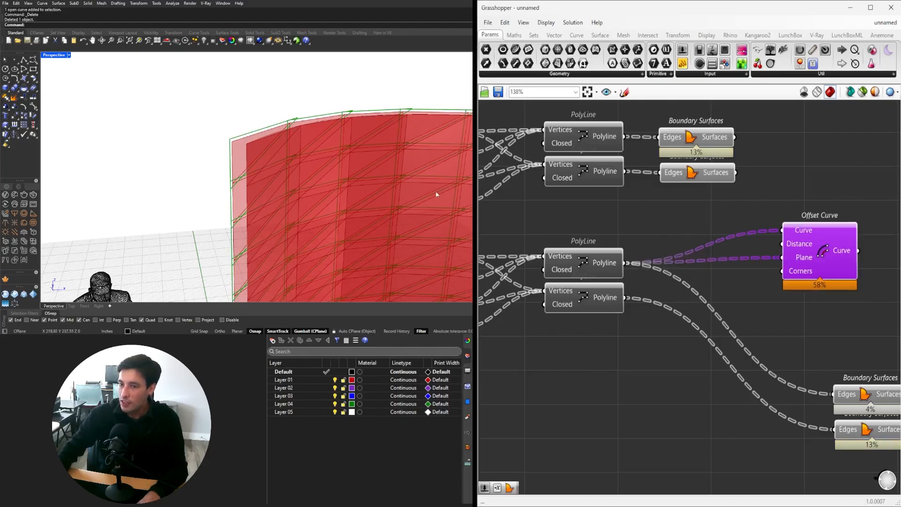
Add a Number Slider set to 3.5, connect it to Offset Curve's Distance, and place it above the lower chain's PolyLines.
double_click(609, 226)
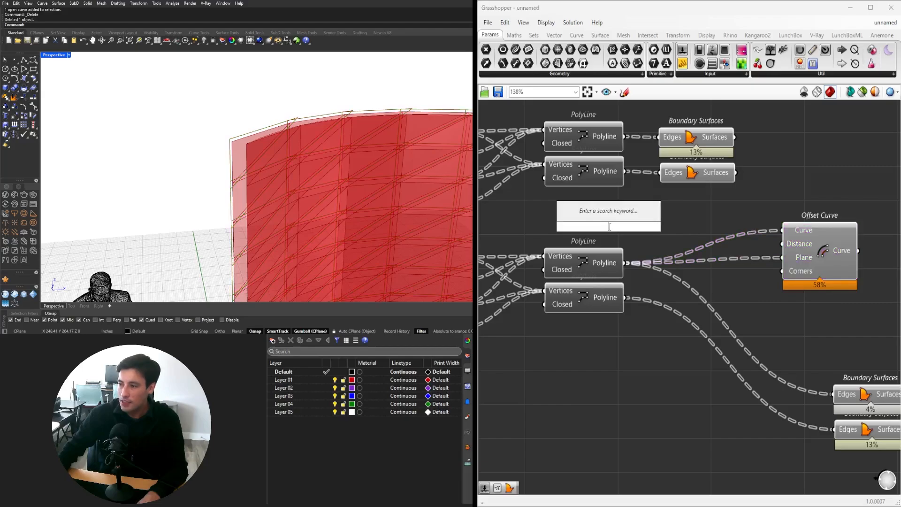
text(35)
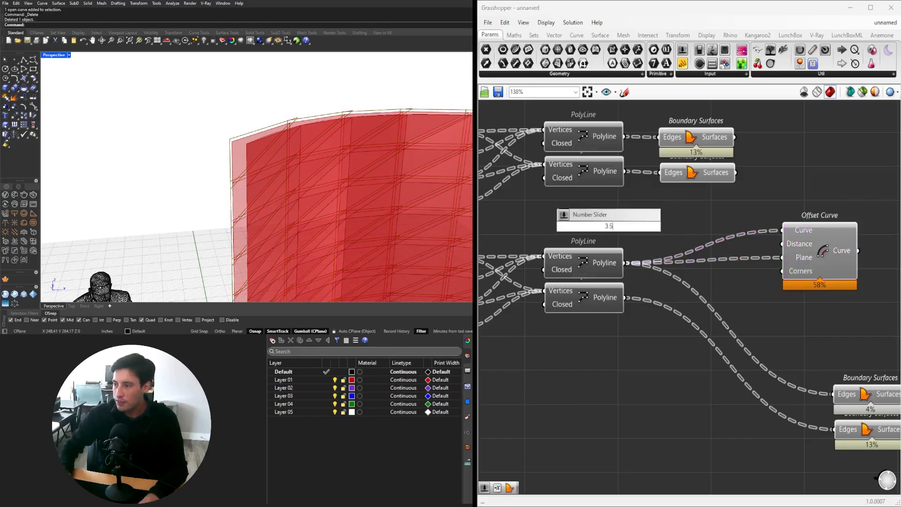
key(Return)
drag(672, 226, 801, 244)
click(804, 244)
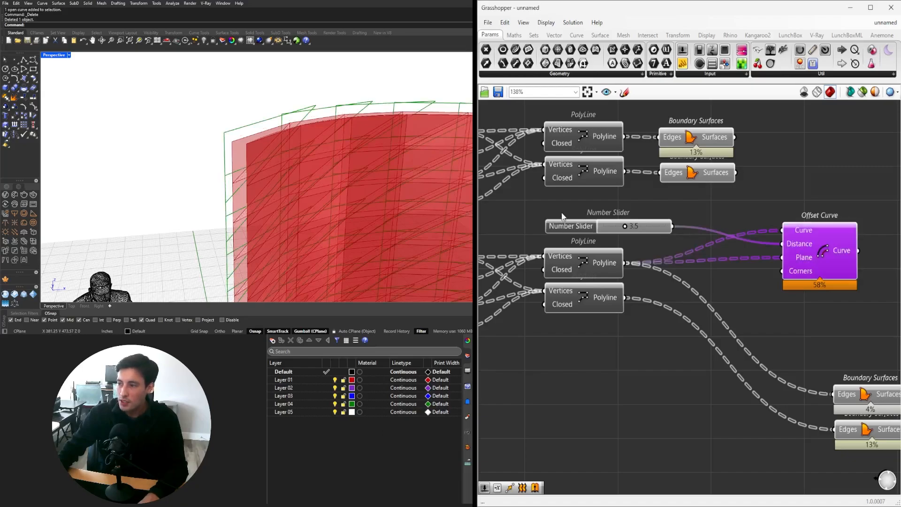
drag(562, 230, 520, 227)
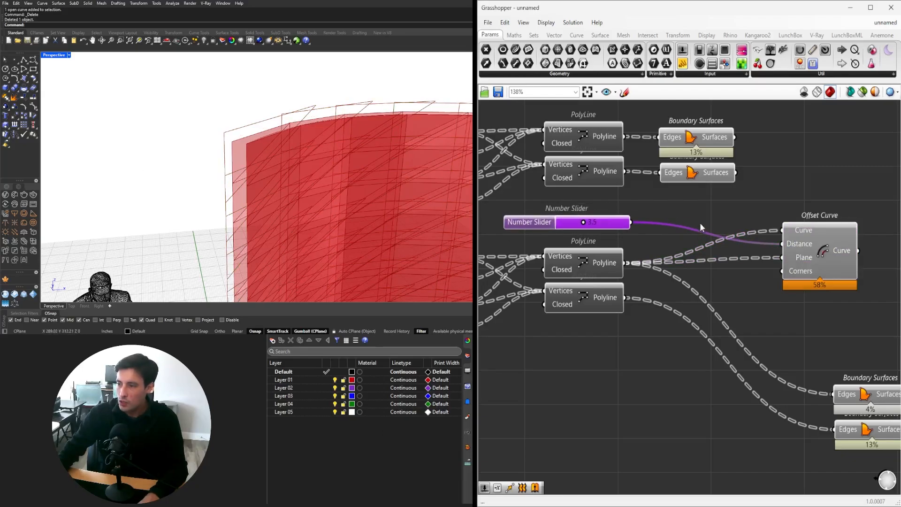
Insert a Negative component between the Number Slider and Offset Curve's Distance input.
double_click(709, 209)
text(NEG)
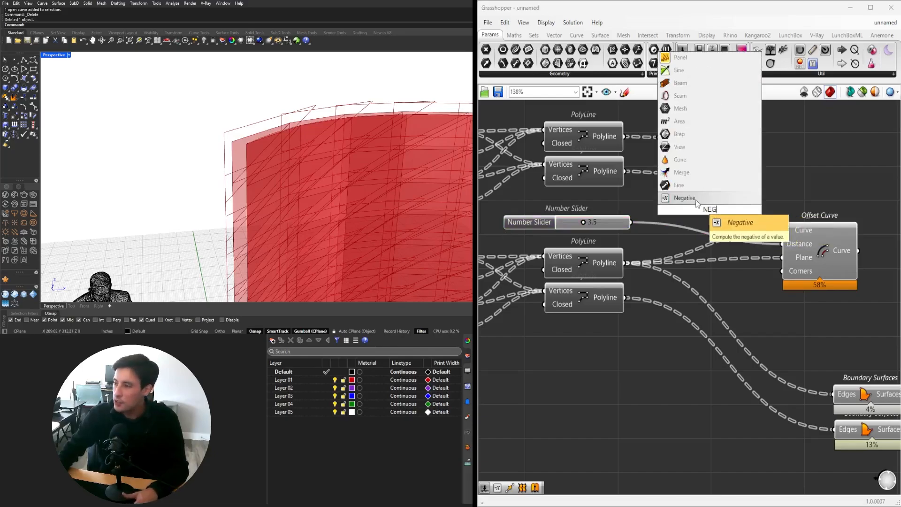
click(695, 199)
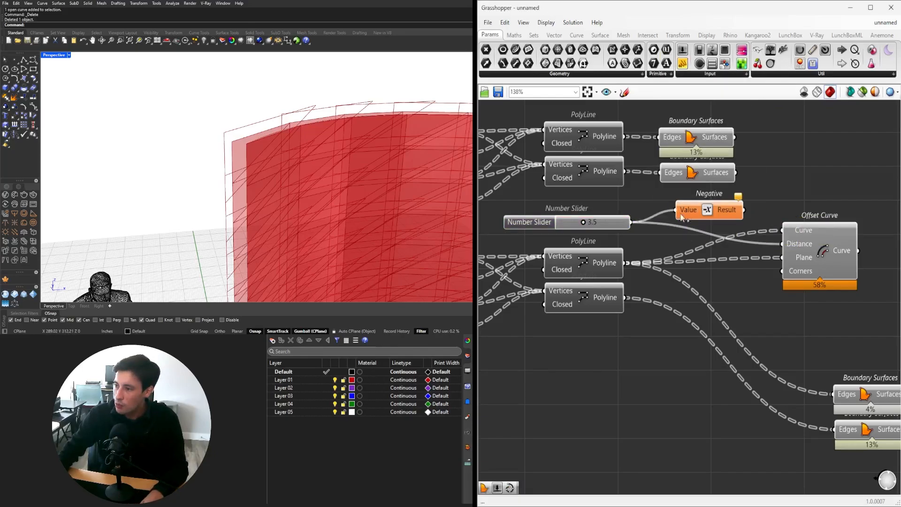
drag(681, 217, 657, 229)
drag(738, 238, 784, 253)
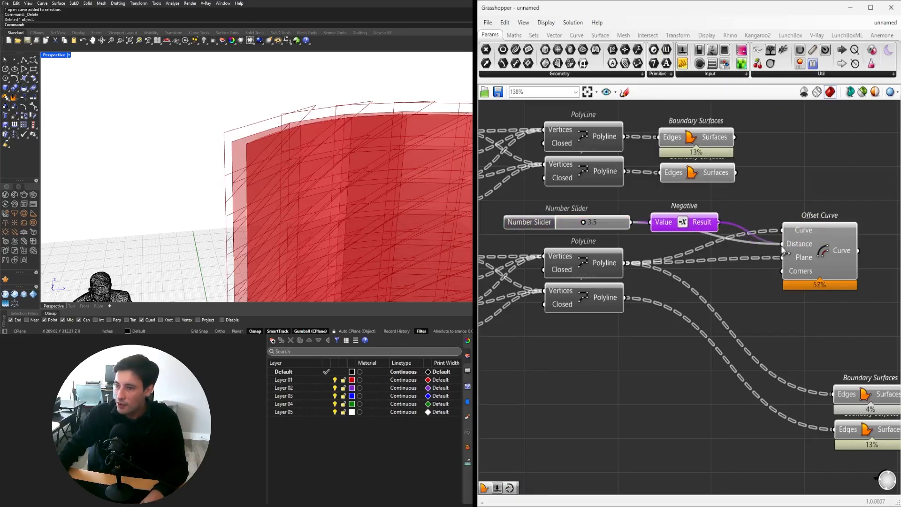
click(824, 249)
Give the offset distance slider three decimal digits and set its value to 0.25.
scroll(612, 227, up, 5)
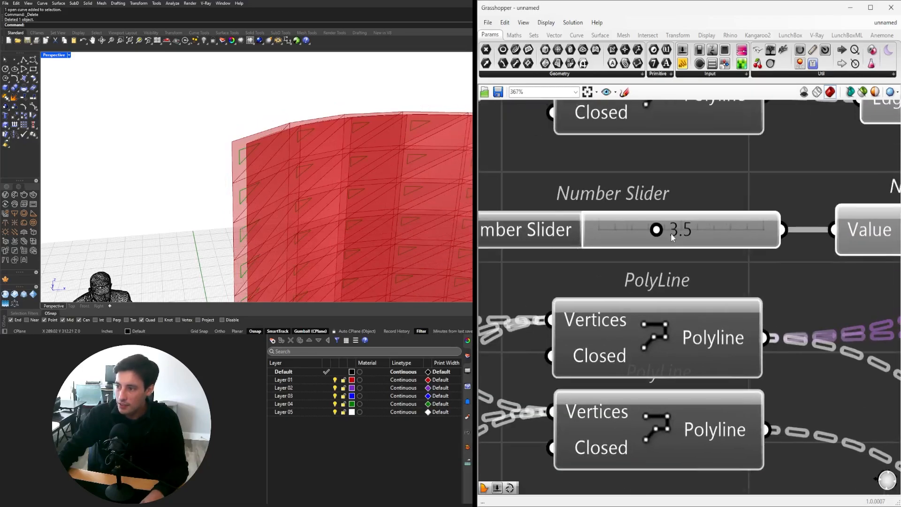
double_click(671, 232)
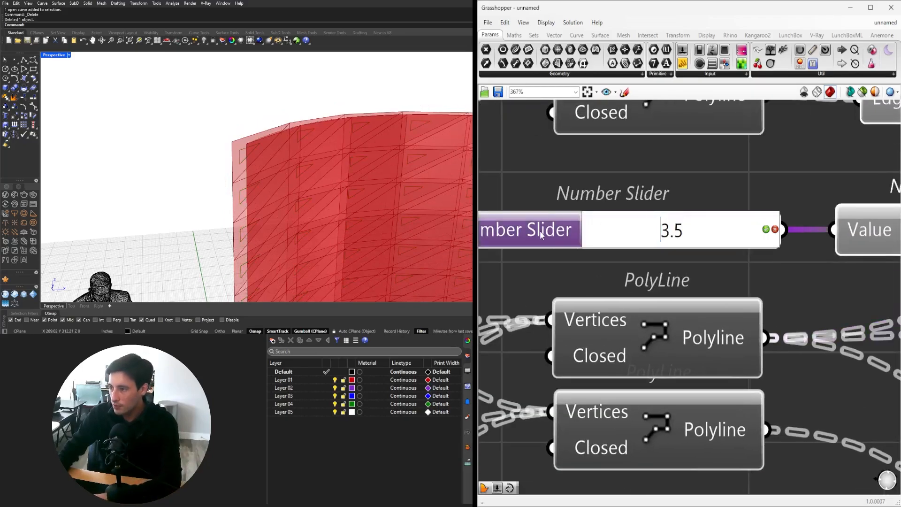
double_click(539, 230)
drag(545, 215, 568, 216)
click(552, 341)
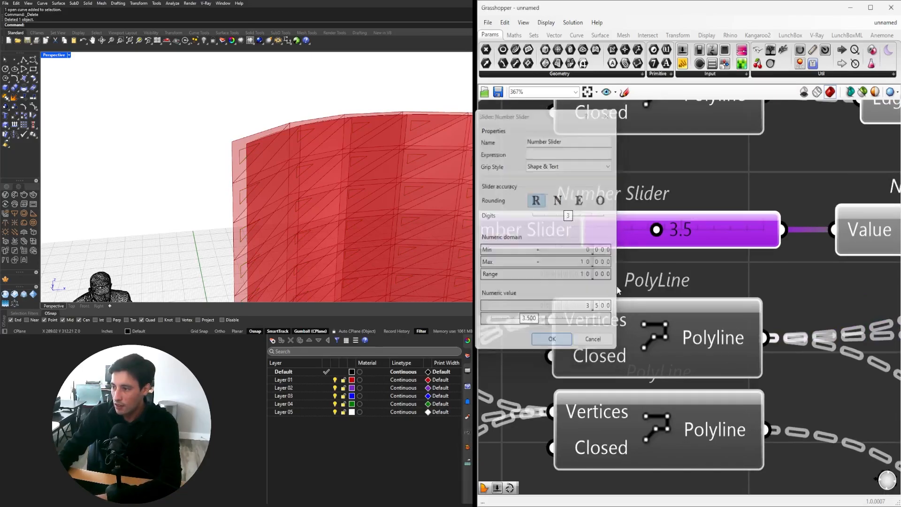
double_click(668, 232)
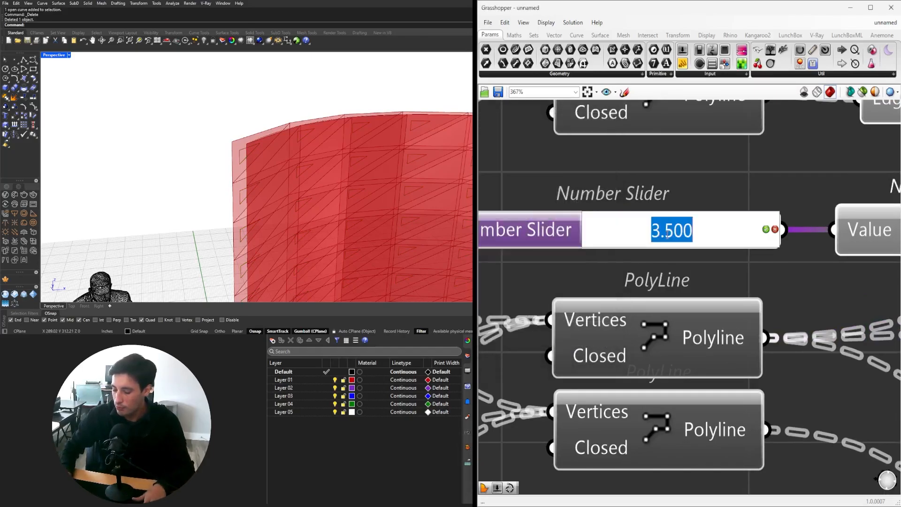
text(.25)
key(Return)
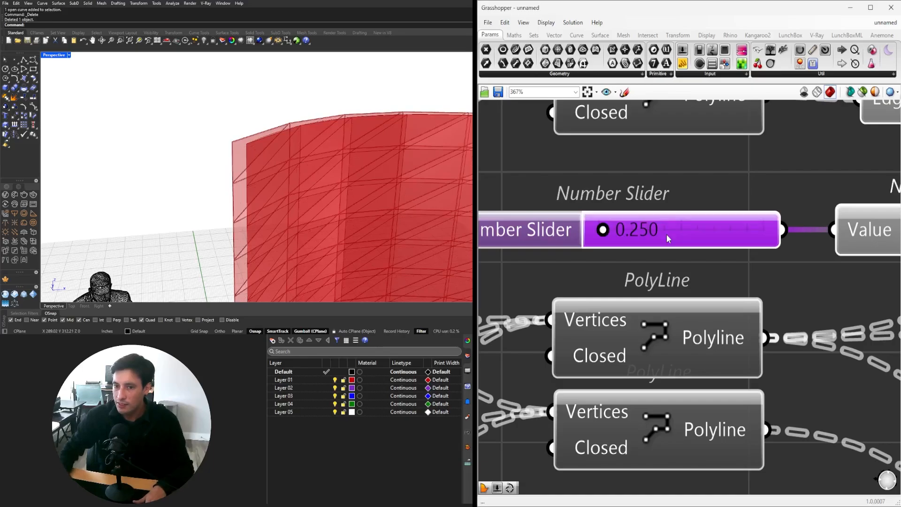
Set the offset distance slider to 0.5 and inspect the offset outlines on the wall panels.
scroll(650, 222, down, 1)
double_click(650, 222)
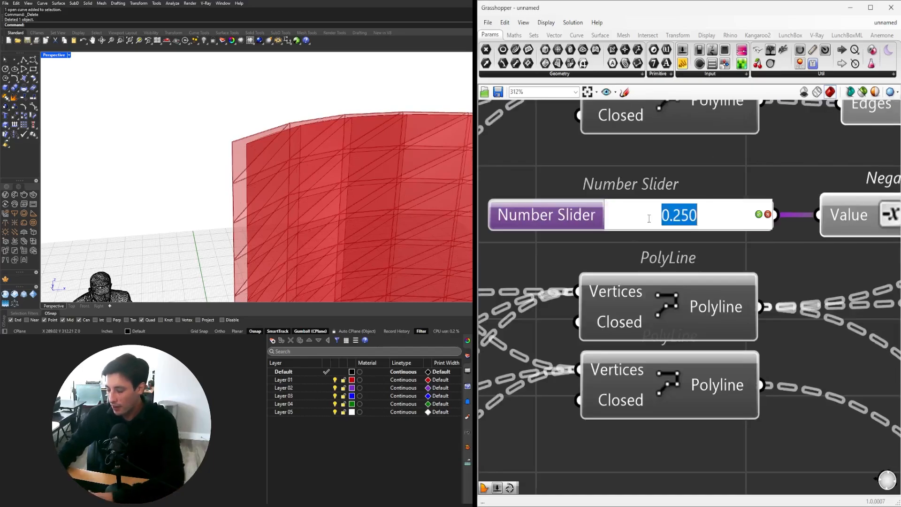
text(.5)
key(Return)
right_drag(295, 192, 324, 211)
right_drag(220, 160, 123, 111)
Duplicate Offset Curve below the original, feed its Curve and Plane from the lower chain's second PolyLine, and move the lower Boundary Surfaces clear.
scroll(660, 206, down, 5)
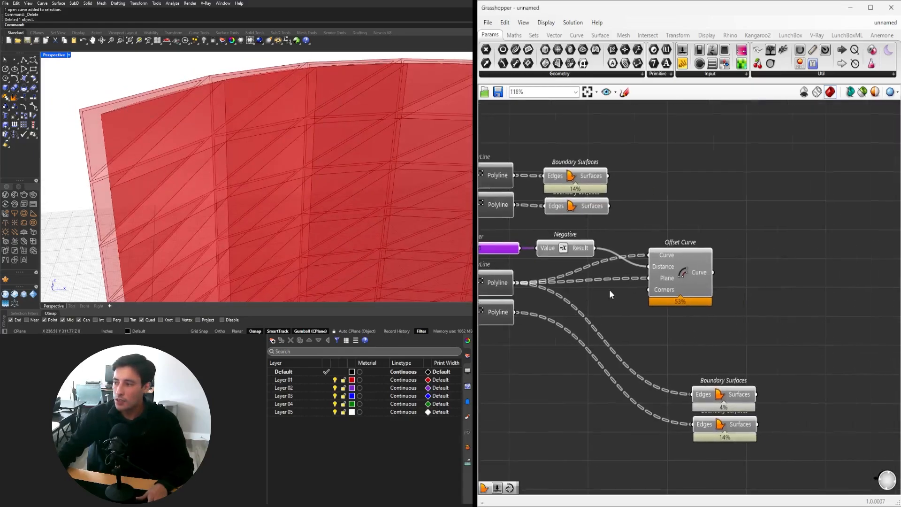
click(685, 277)
right_drag(679, 290, 708, 290)
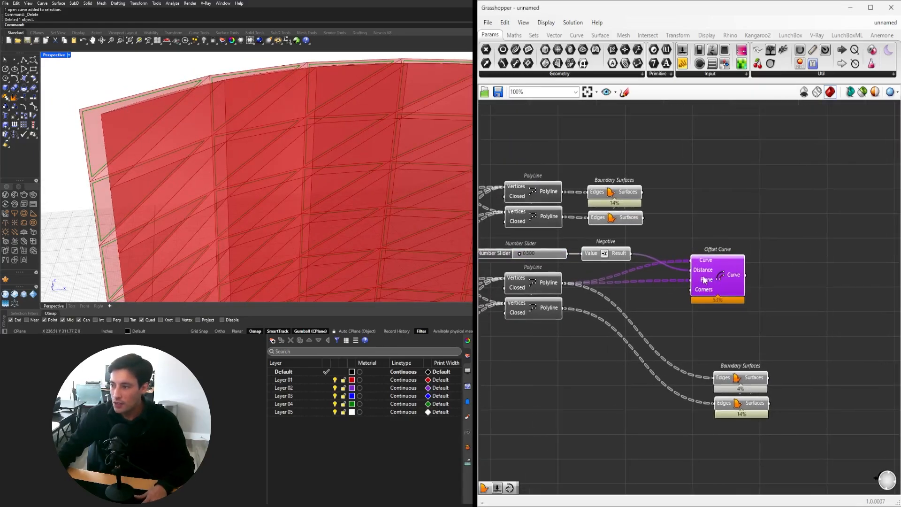
drag(704, 276, 730, 332)
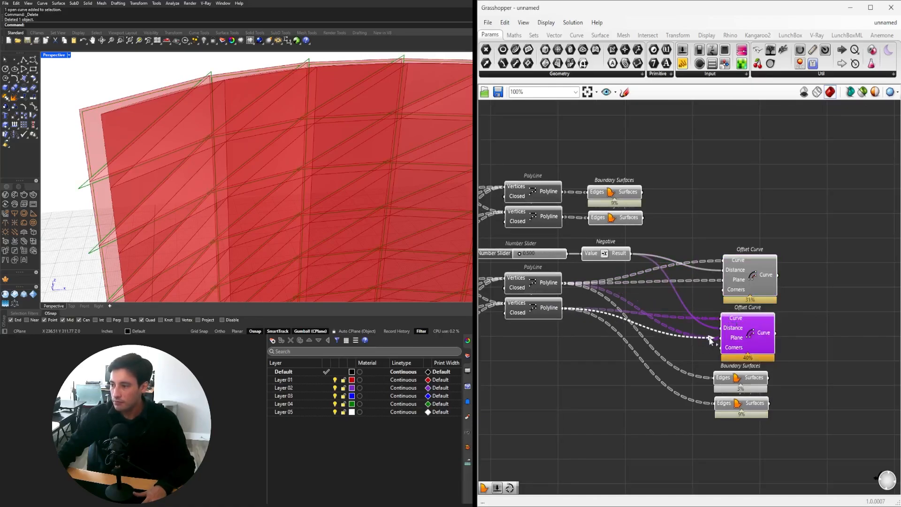
drag(802, 446, 845, 409)
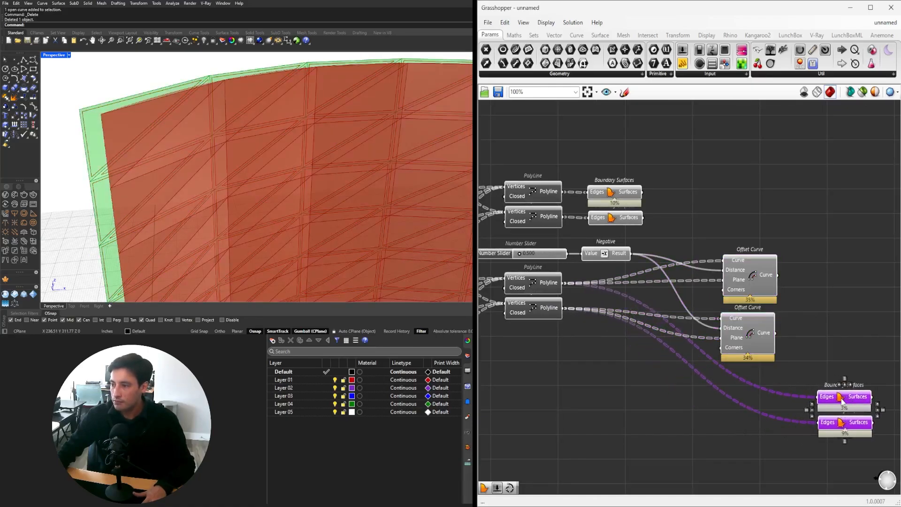
Turn off the preview of the upper chain's two Boundary Surfaces components.
click(812, 324)
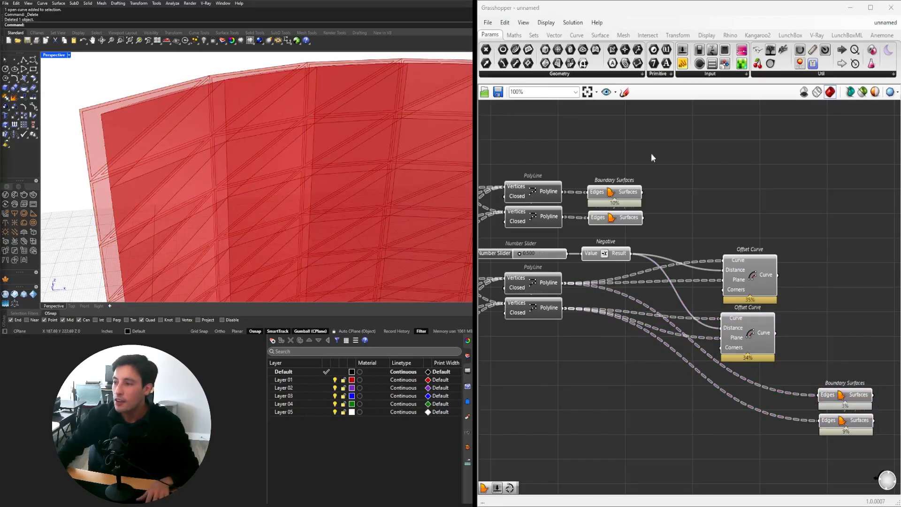
drag(684, 218, 586, 175)
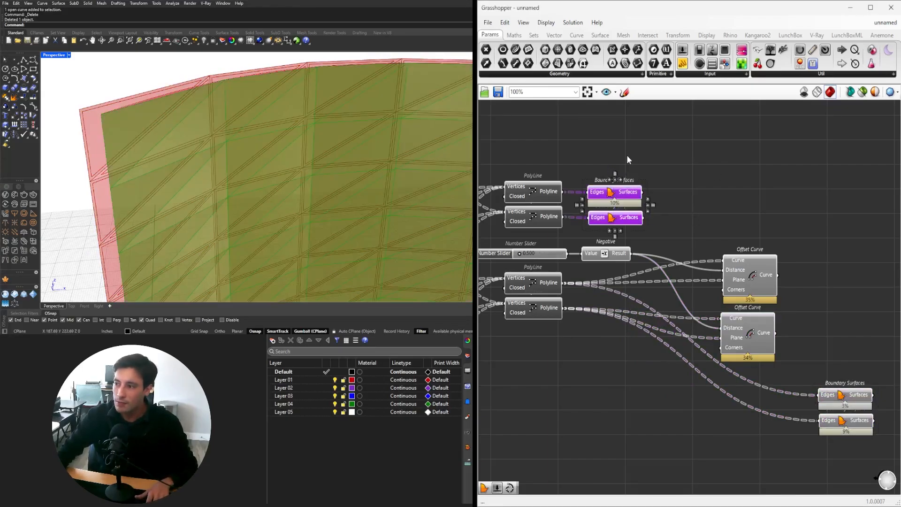
middle_click(627, 157)
click(647, 126)
Turn off the preview of the Offset Surface component fed by the Extrude.
scroll(300, 171, down, 5)
right_drag(277, 167, 309, 170)
right_drag(628, 288, 631, 250)
scroll(630, 250, down, 1)
right_drag(563, 253, 611, 277)
scroll(689, 252, up, 3)
click(666, 211)
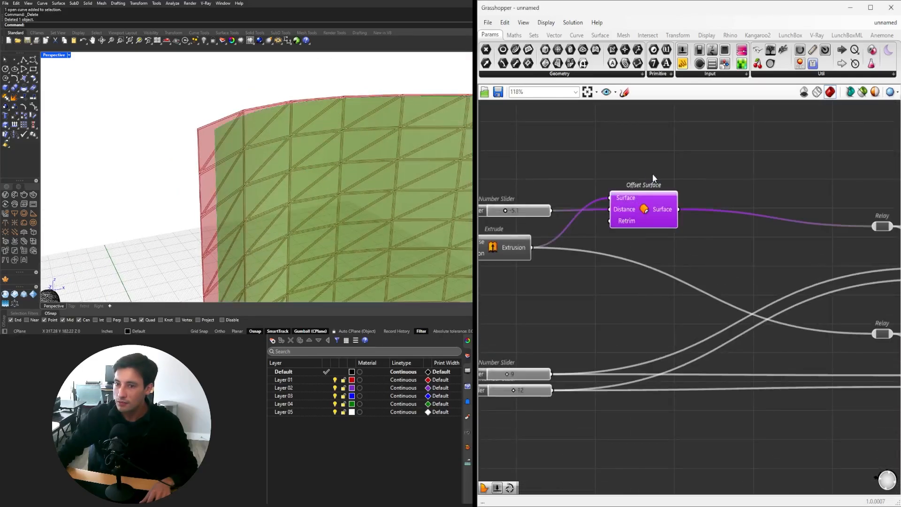
middle_click(652, 174)
click(681, 147)
Select the Offset Curve pair and the upstream panel components to examine the inset outlines on the wall panels.
scroll(699, 190, down, 6)
right_drag(730, 302, 488, 291)
right_drag(889, 312, 568, 289)
scroll(550, 269, up, 7)
right_drag(536, 159, 676, 308)
drag(730, 326, 639, 221)
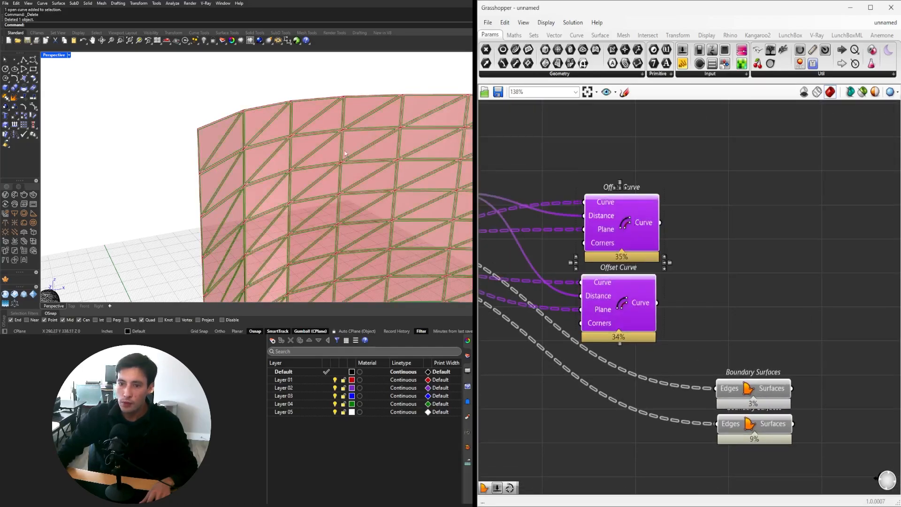
right_drag(532, 264, 807, 285)
scroll(808, 285, down, 3)
right_drag(750, 280, 724, 281)
drag(864, 329, 833, 252)
scroll(559, 300, down, 2)
right_drag(580, 301, 817, 302)
right_drag(503, 301, 800, 298)
right_drag(750, 281, 540, 266)
mouse_move(755, 284)
right_down()
mouse_move(531, 276)
mouse_move(718, 285)
right_up()
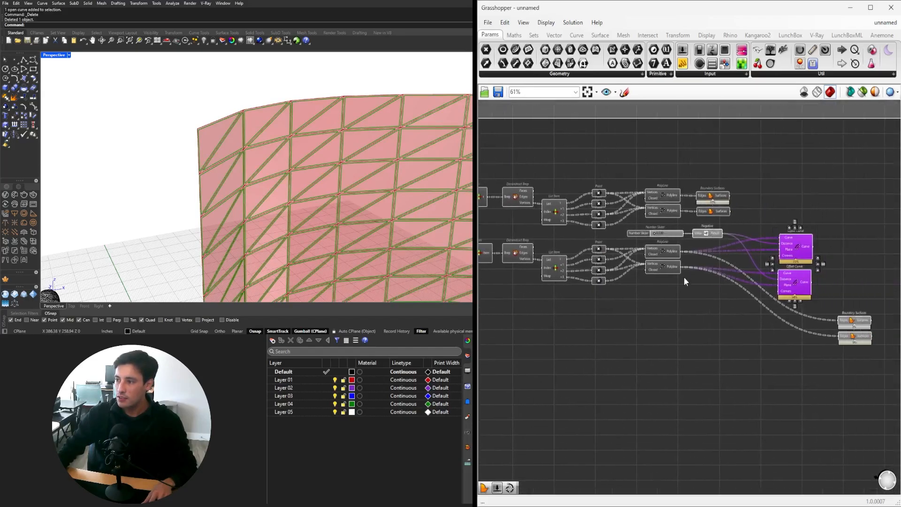
drag(765, 320, 549, 175)
drag(848, 215, 769, 309)
Feed each Offset Curve output into the Edges of one lower Boundary Surfaces component and place both beside their Offset Curves.
drag(880, 378, 840, 305)
right_drag(854, 288, 680, 274)
scroll(679, 273, up, 3)
middle_click(680, 273)
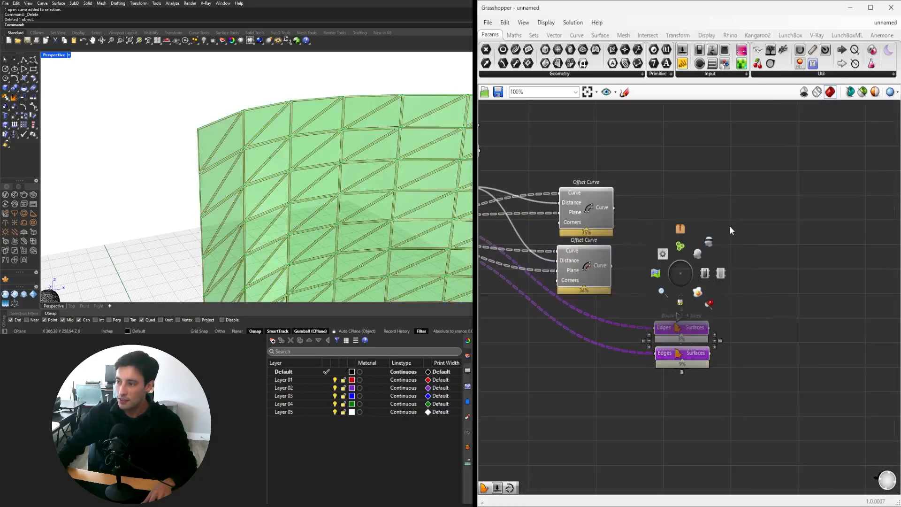
drag(721, 384, 708, 232)
click(666, 182)
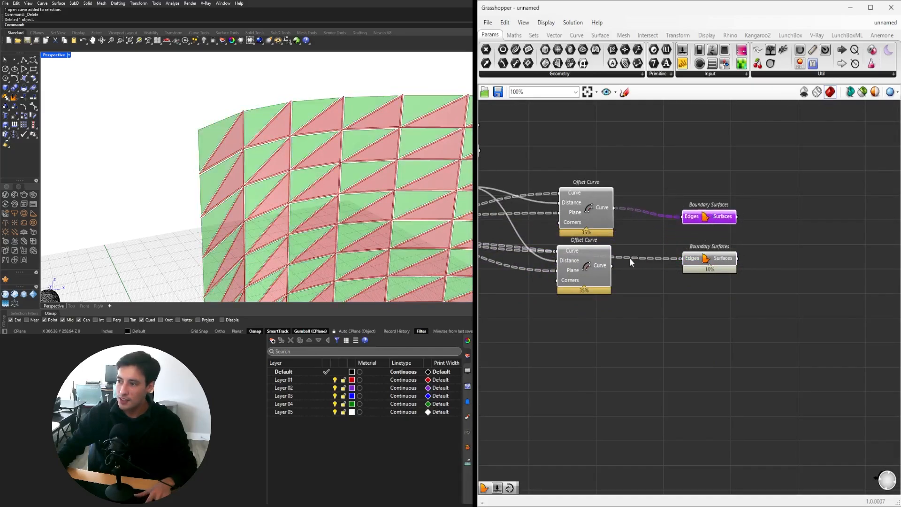
drag(706, 265, 701, 272)
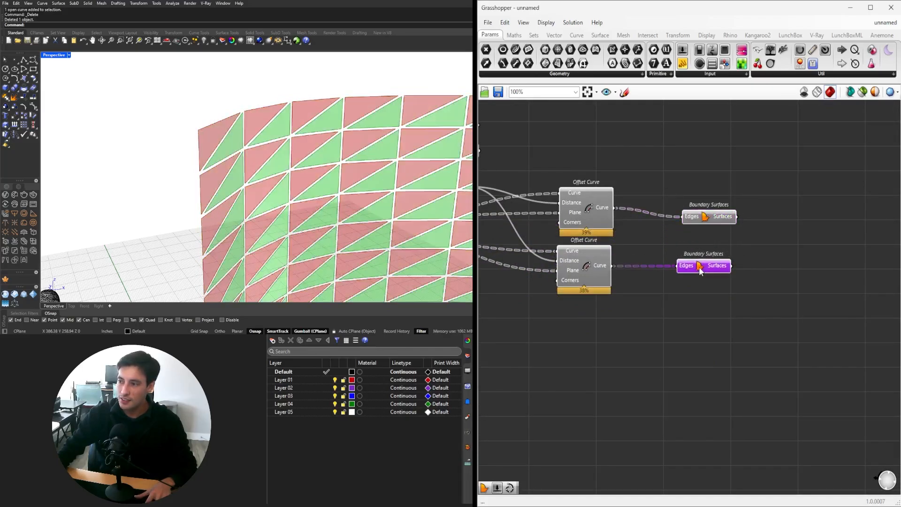
drag(707, 218, 683, 208)
drag(704, 266, 676, 267)
drag(678, 211, 671, 211)
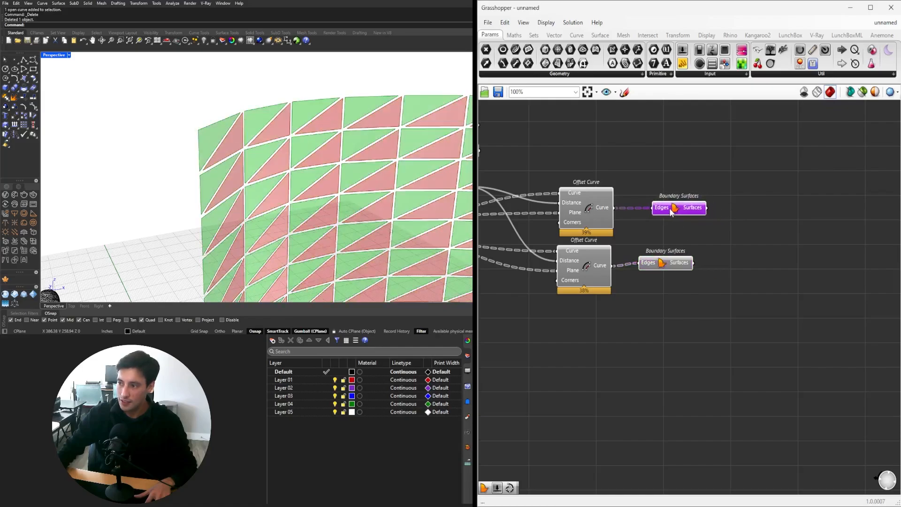
click(660, 261)
Move the upper chain's two Boundary Surfaces farther downstream, clear of the Offset Curve group.
scroll(816, 293, down, 5)
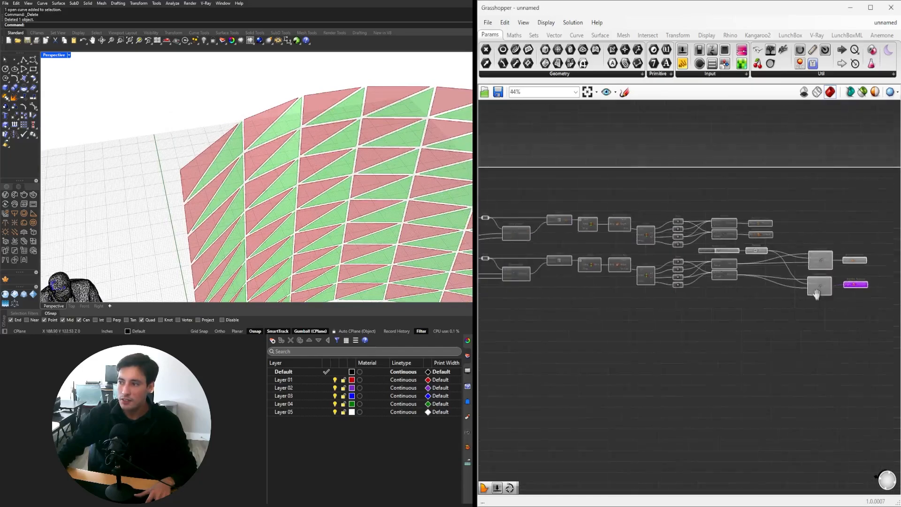
click(845, 299)
scroll(697, 257, up, 3)
drag(704, 223, 886, 197)
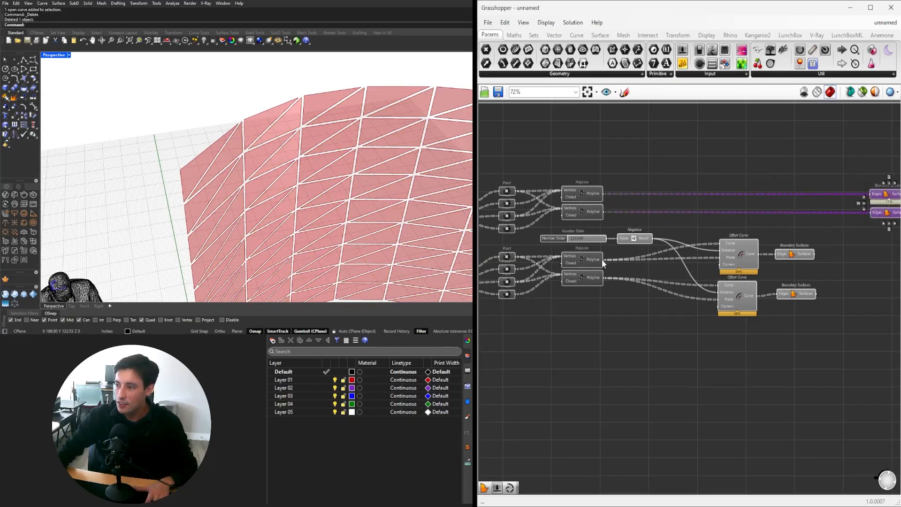
click(719, 195)
Add a Relay to each lower PolyLine output and move the Number Slider and Negative components below the lower chain.
scroll(584, 281, up, 6)
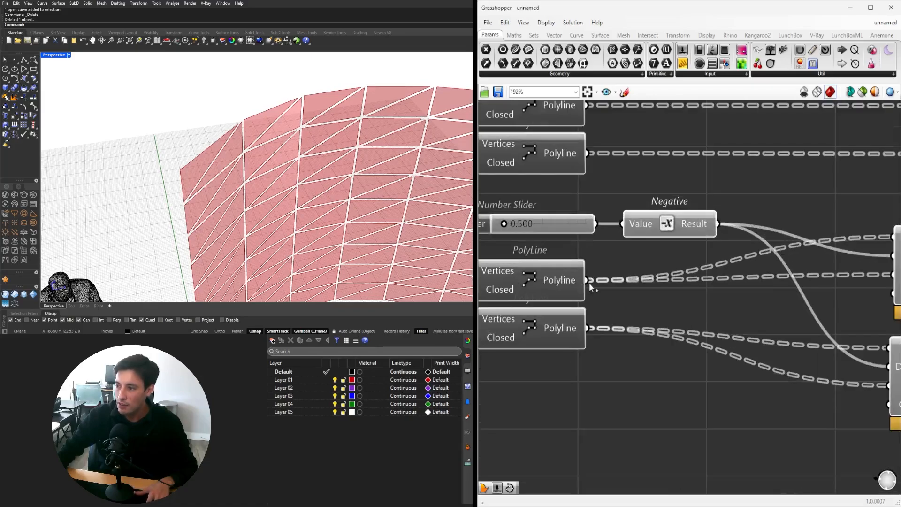
scroll(591, 331, down, 5)
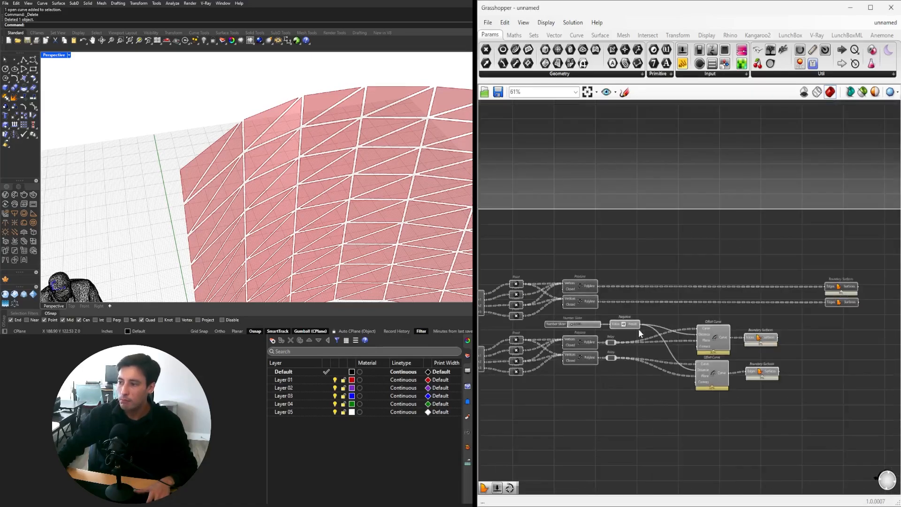
drag(621, 336, 618, 410)
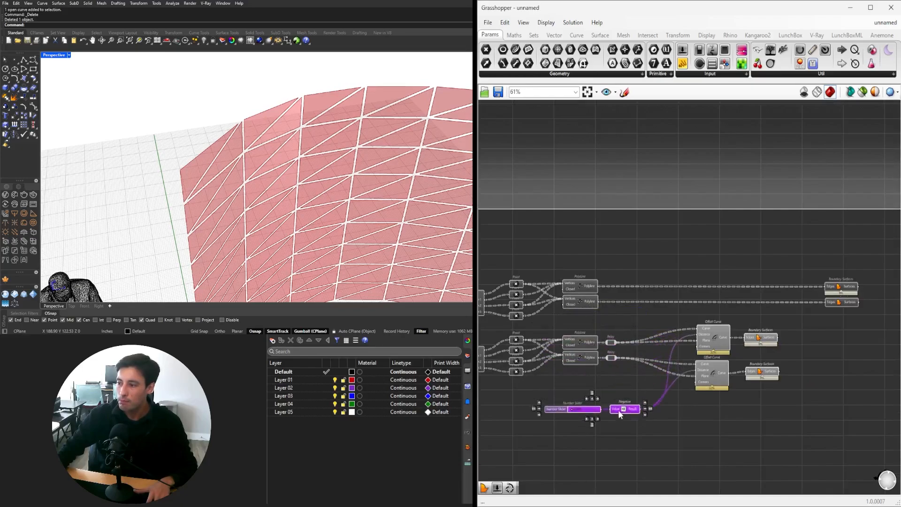
Move the old upper Boundary Surfaces clear and duplicate both Offset Curve and Boundary Surfaces pairs above the originals.
right_drag(628, 380, 505, 374)
drag(718, 288, 721, 214)
right_drag(665, 352, 769, 322)
drag(787, 392, 685, 294)
drag(687, 294, 703, 240)
Delete the upper chain's old Boundary Surfaces and feed its two PolyLines into the copied Offset Curves' Curve and Plane inputs.
drag(851, 210, 809, 150)
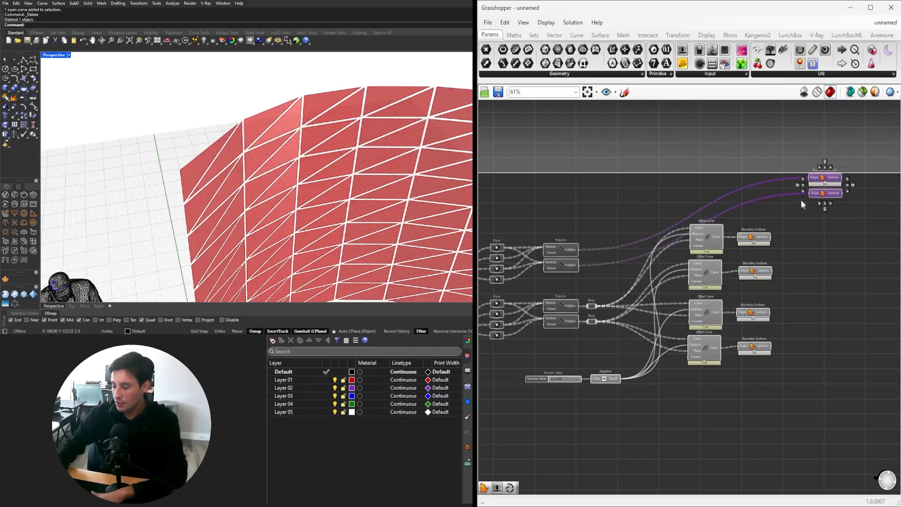
key(Delete)
scroll(584, 247, up, 4)
drag(573, 250, 669, 221)
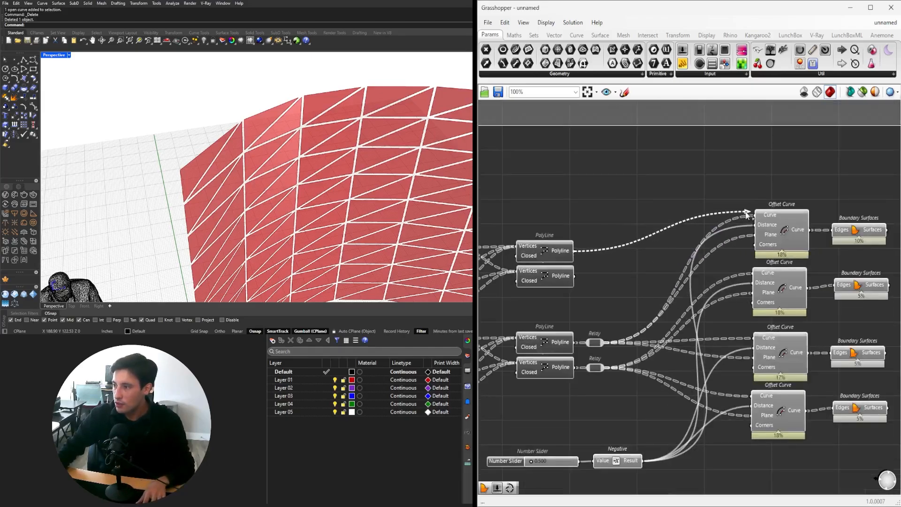
drag(746, 213, 754, 237)
drag(752, 277, 742, 283)
Examine the inset panels on both wall faces and identify the matching first and third Boundary Surfaces.
right_drag(799, 216, 660, 190)
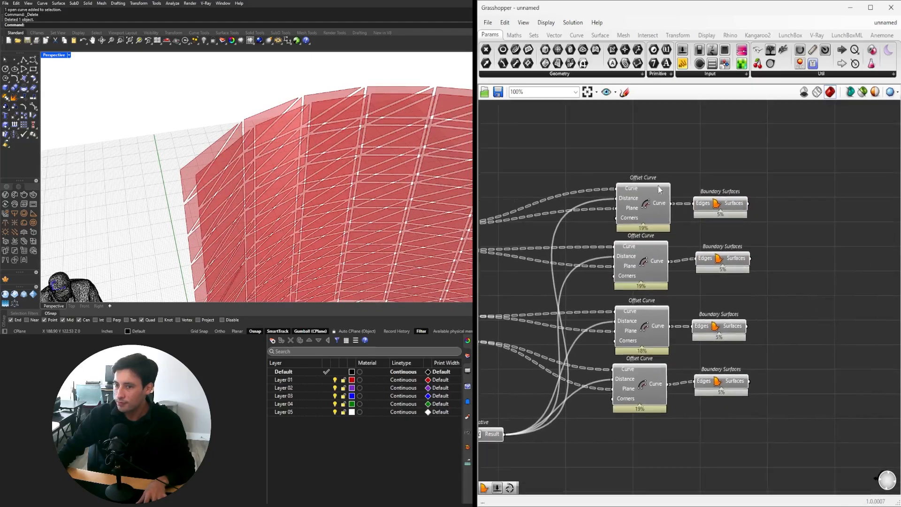
drag(782, 421, 709, 195)
right_drag(239, 220, 253, 157)
click(825, 229)
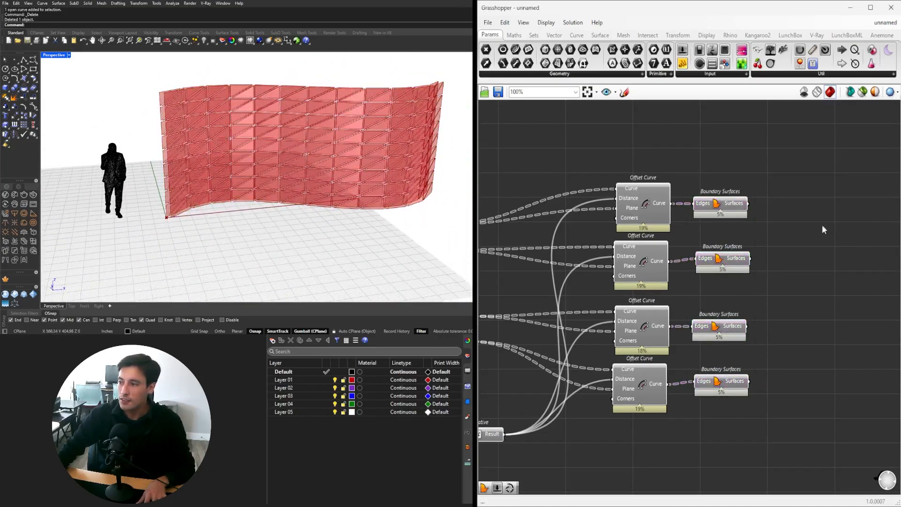
click(718, 207)
shift+click(729, 325)
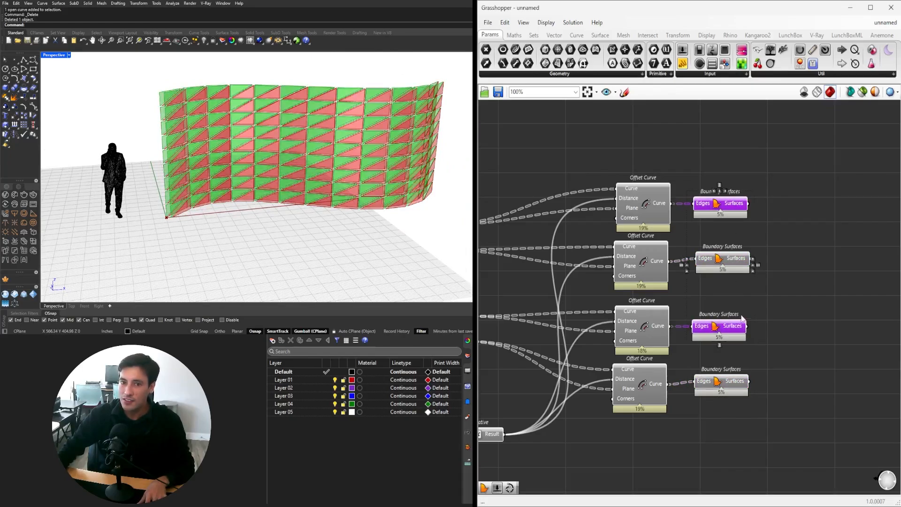
Add a Loft component and feed its Curves input from the first and third Boundary Surfaces.
right_drag(839, 305, 751, 293)
double_click(752, 293)
text(LOFT)
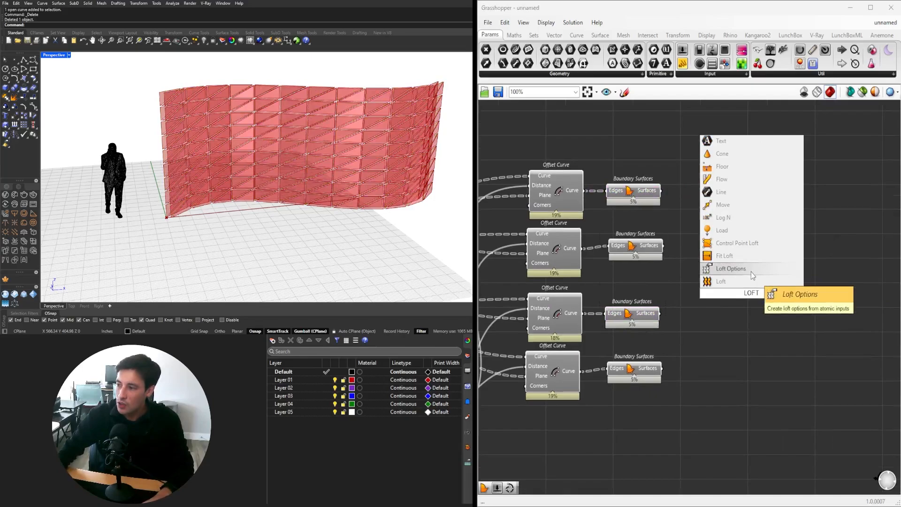
click(707, 282)
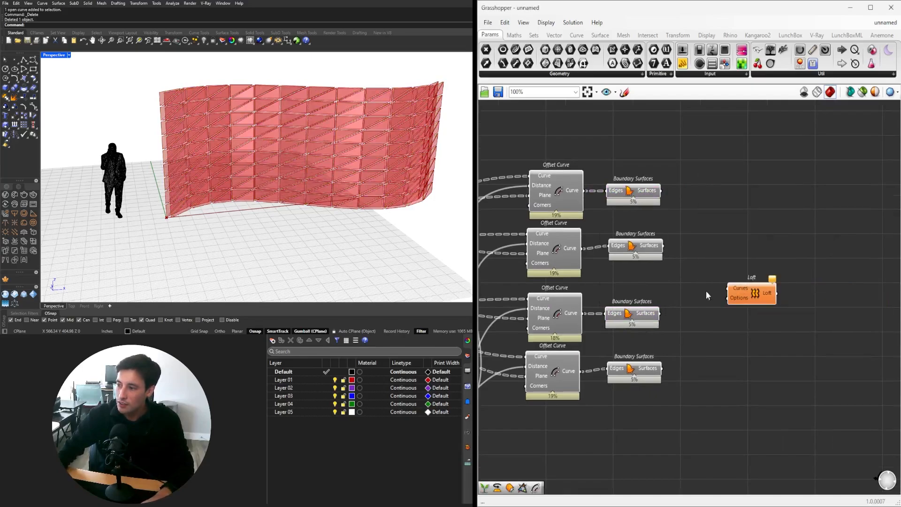
click(650, 318)
click(650, 196)
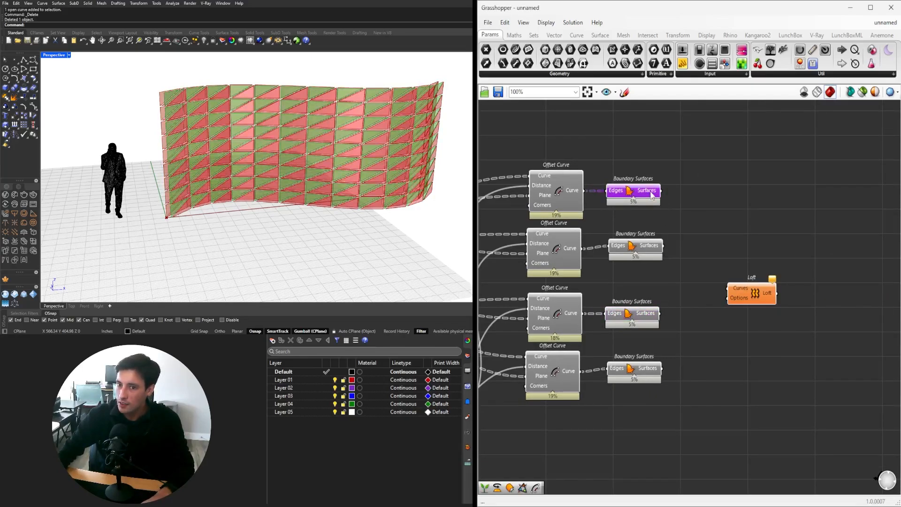
drag(735, 291, 795, 206)
scroll(175, 116, up, 6)
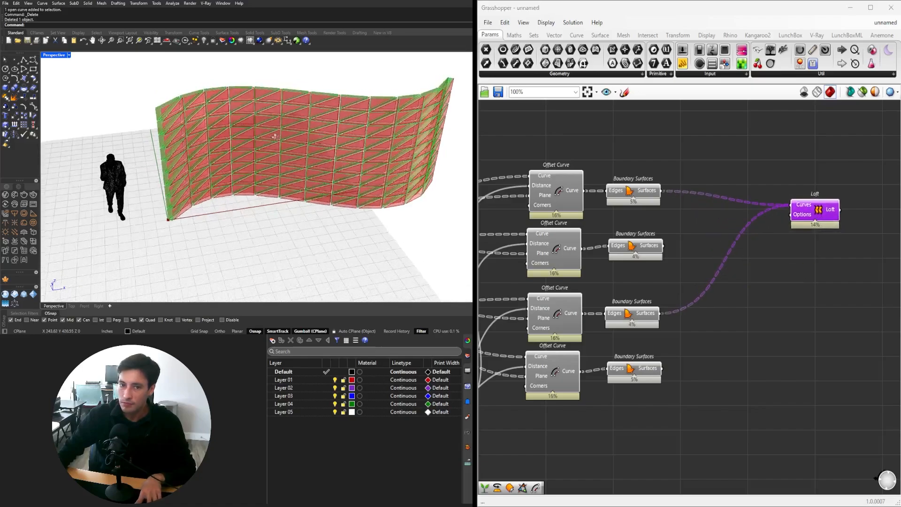
right_drag(174, 116, 142, 114)
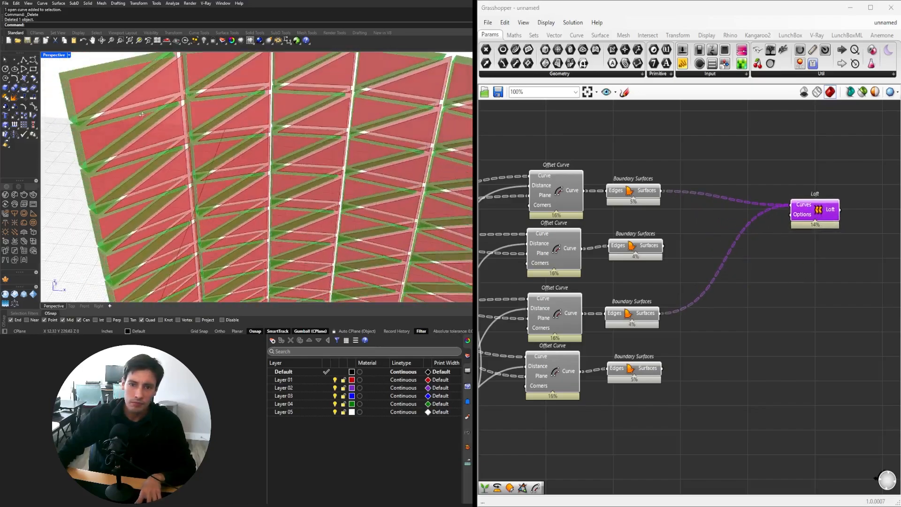
Duplicate the Loft below the original and feed its Curves input from the second and fourth Boundary Surfaces.
alt+drag(819, 247, 797, 381)
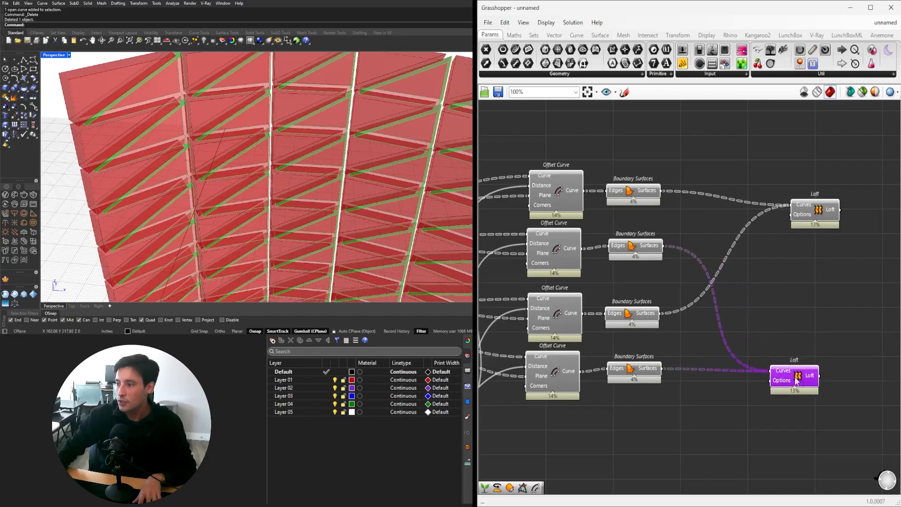
shift+click(647, 247)
shift+click(637, 373)
drag(840, 261, 781, 183)
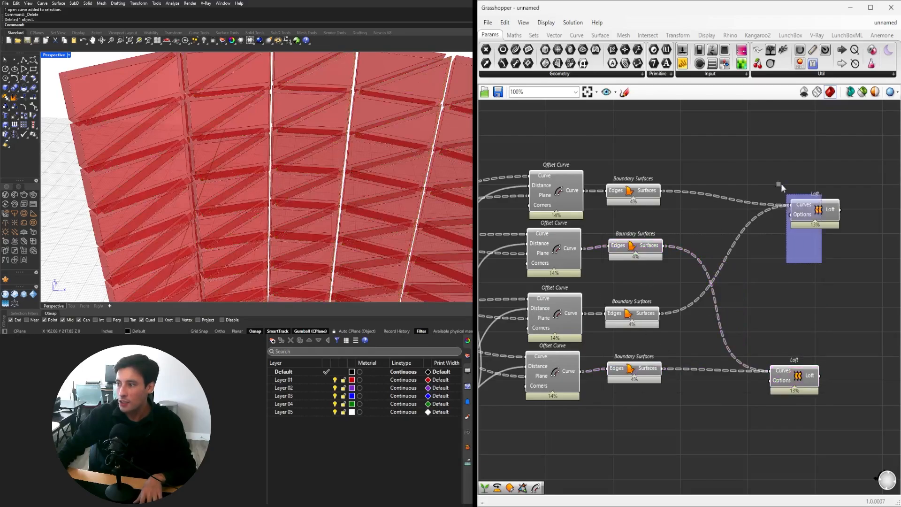
shift+click(646, 191)
shift+click(645, 313)
click(817, 226)
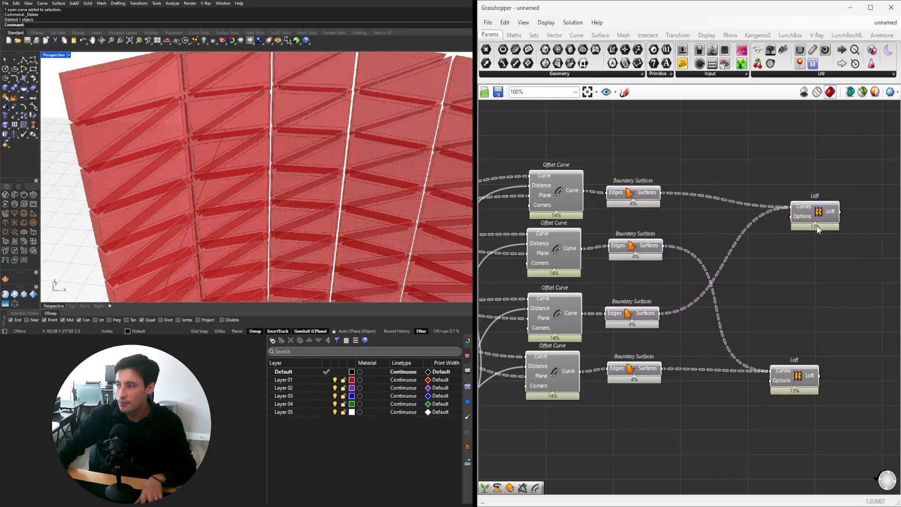
drag(817, 219, 817, 208)
Add a Brep Join and feed its Breps input from the third and fourth Boundary Surfaces and the lower Loft.
double_click(794, 306)
text(JOIN)
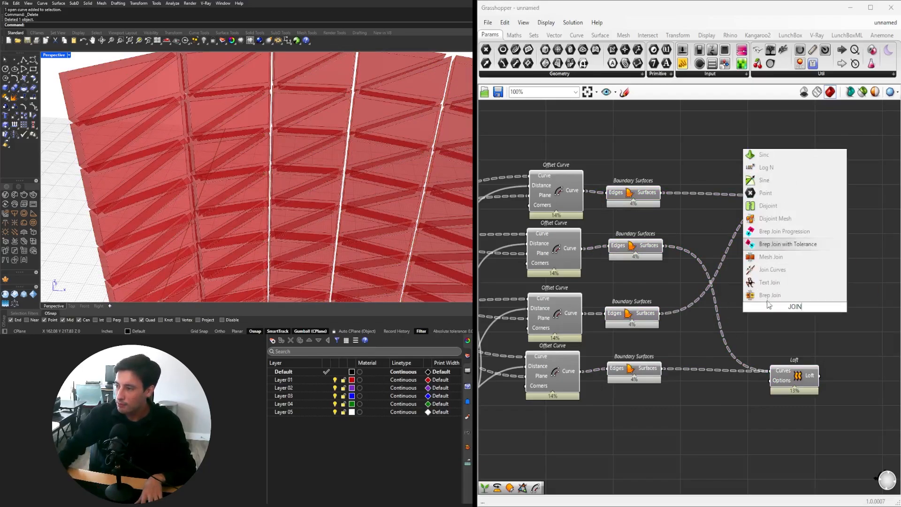
click(769, 294)
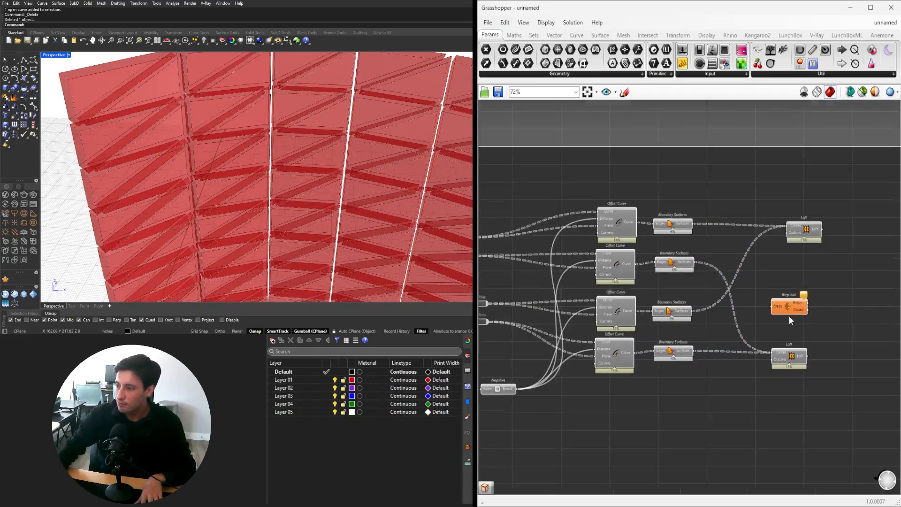
right_drag(789, 315, 730, 313)
drag(737, 296, 779, 301)
click(590, 314)
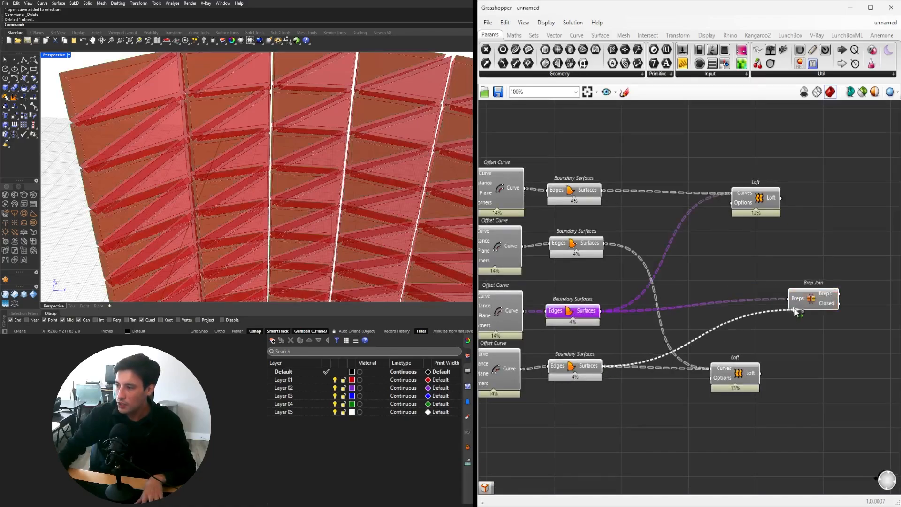
drag(783, 311, 817, 324)
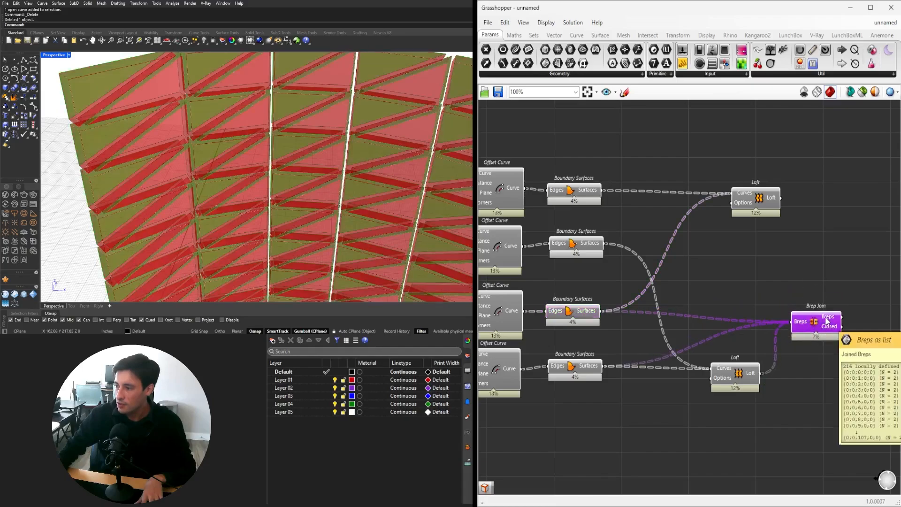
scroll(827, 322, down, 2)
drag(711, 326, 729, 324)
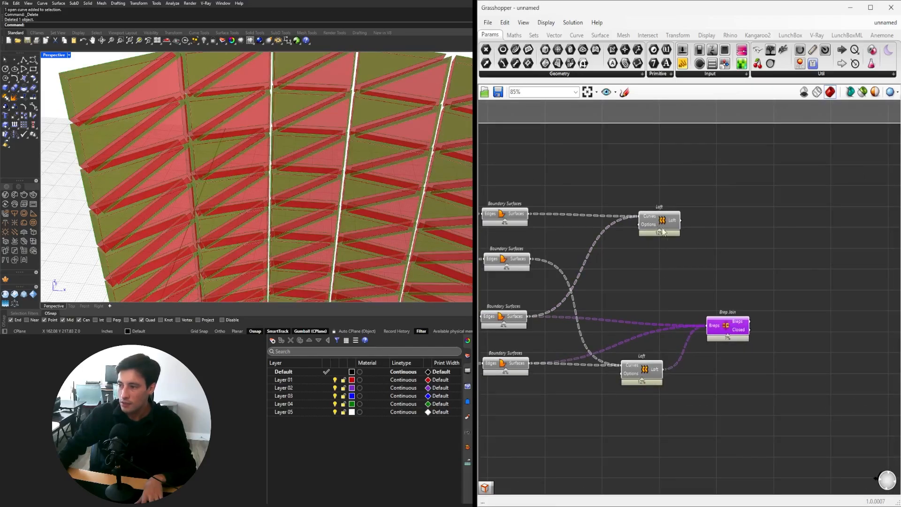
Duplicate the Brep Join beside the upper Loft and replace its copied Breps inputs with the upper Loft.
click(738, 215)
scroll(700, 230, up, 2)
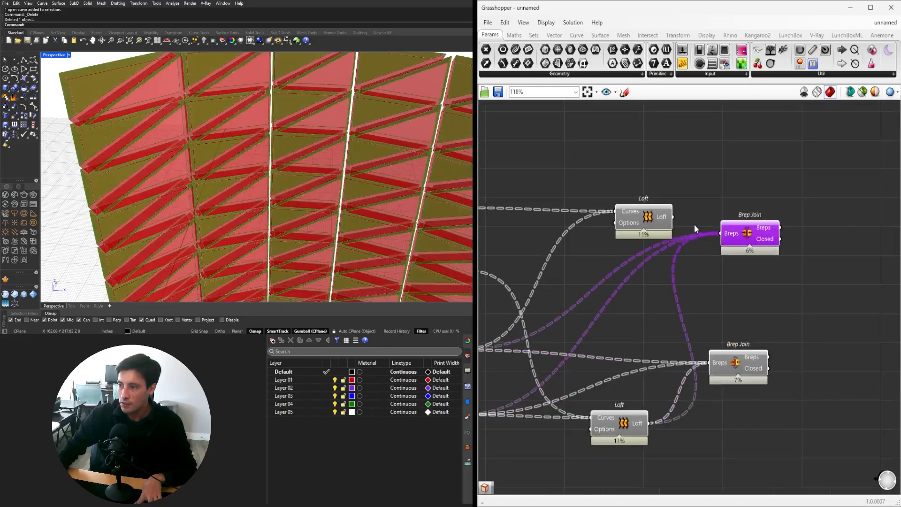
drag(673, 216, 720, 231)
scroll(812, 239, down, 2)
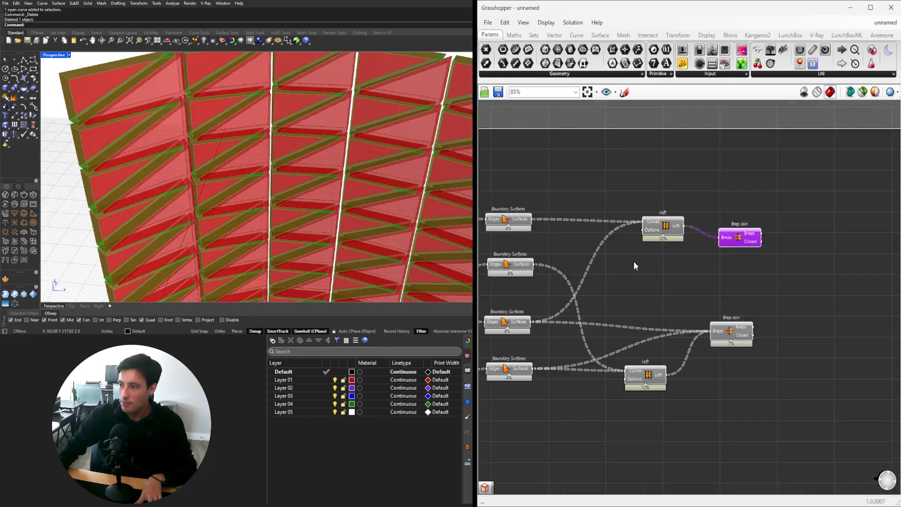
Add the first and third Boundary Surfaces to the upper Brep Join's Breps input alongside the Loft.
click(537, 264)
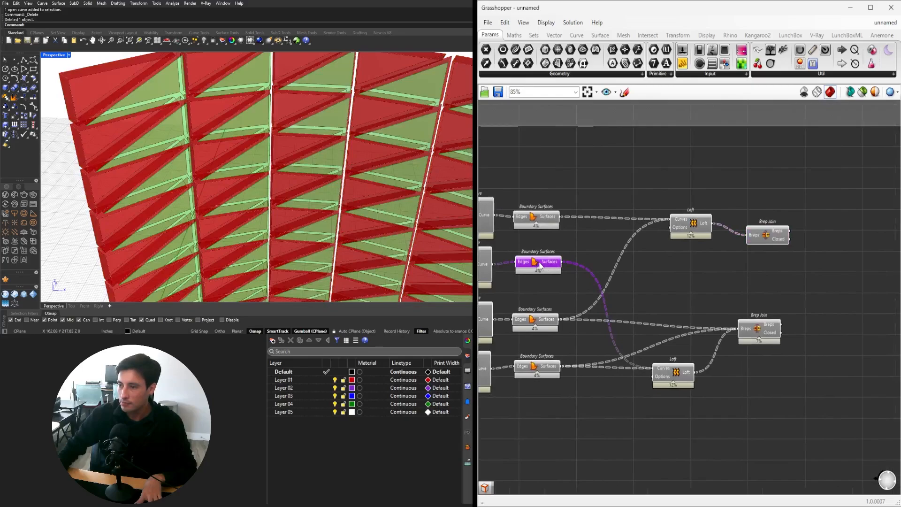
click(546, 320)
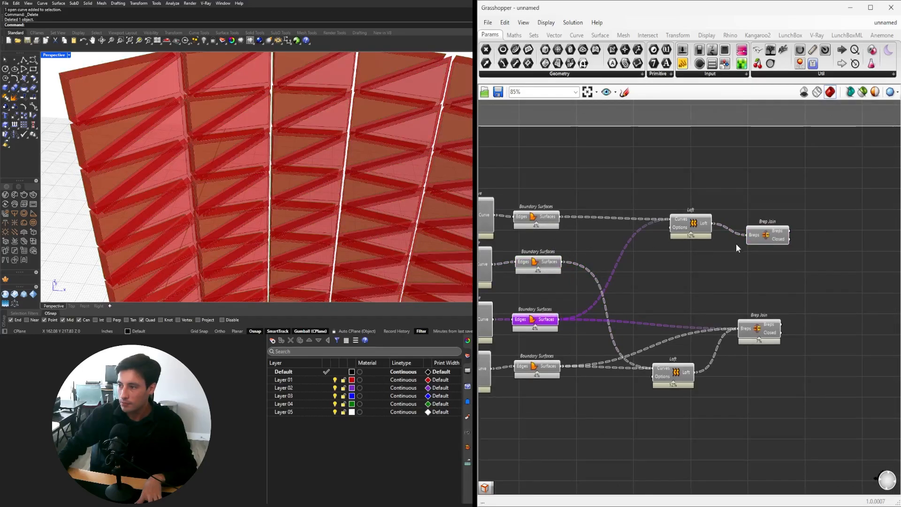
drag(767, 238, 735, 257)
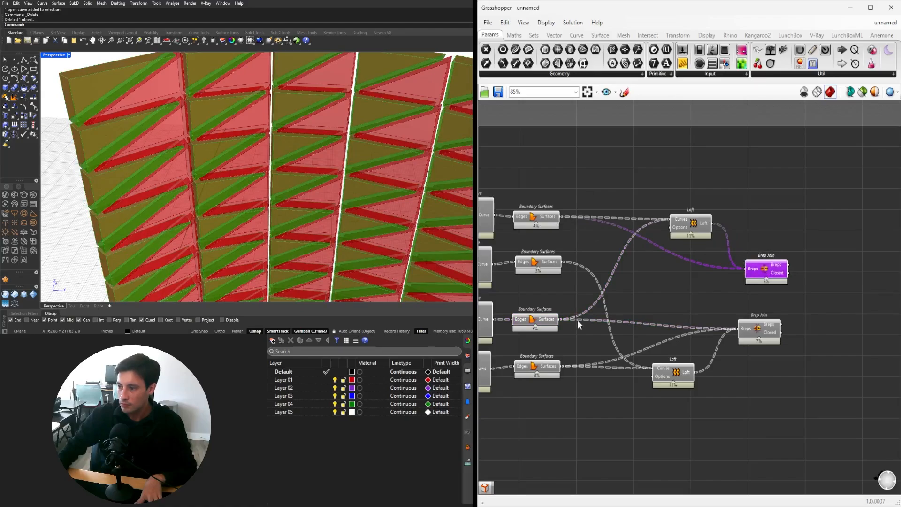
click(557, 322)
right_click(746, 268)
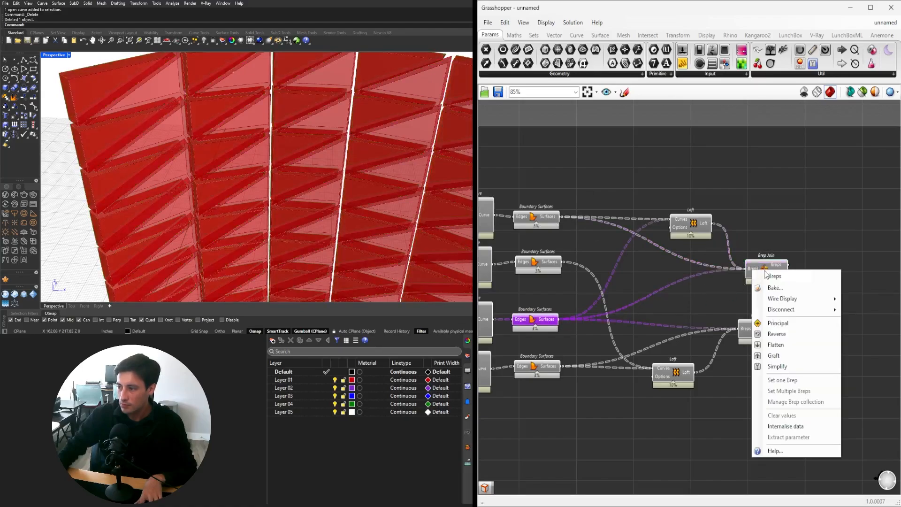
Reposition the two Brep Joins so that they line up one above the other beside the Lofts.
drag(763, 268, 760, 242)
click(756, 291)
drag(752, 332, 760, 324)
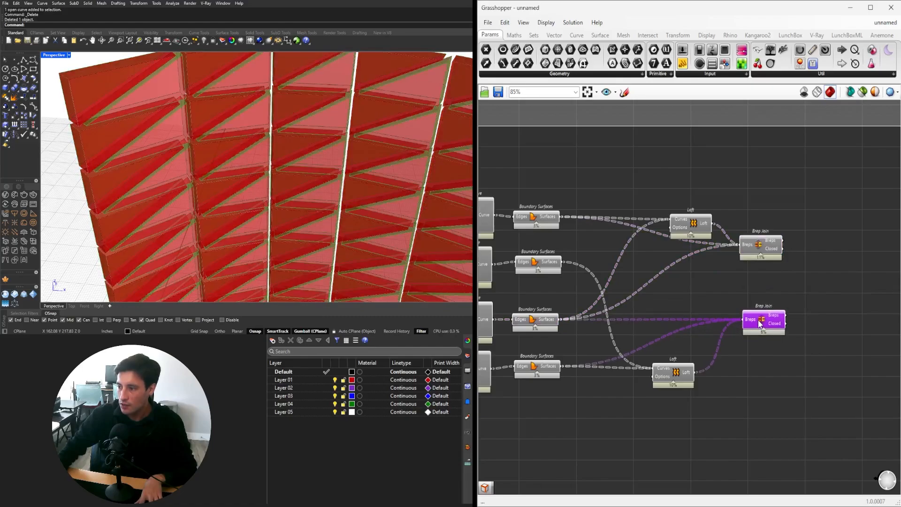
click(762, 248)
click(722, 294)
Turn off the preview of the four Offset Curves, the four Boundary Surfaces and both Lofts.
scroll(722, 300, down, 3)
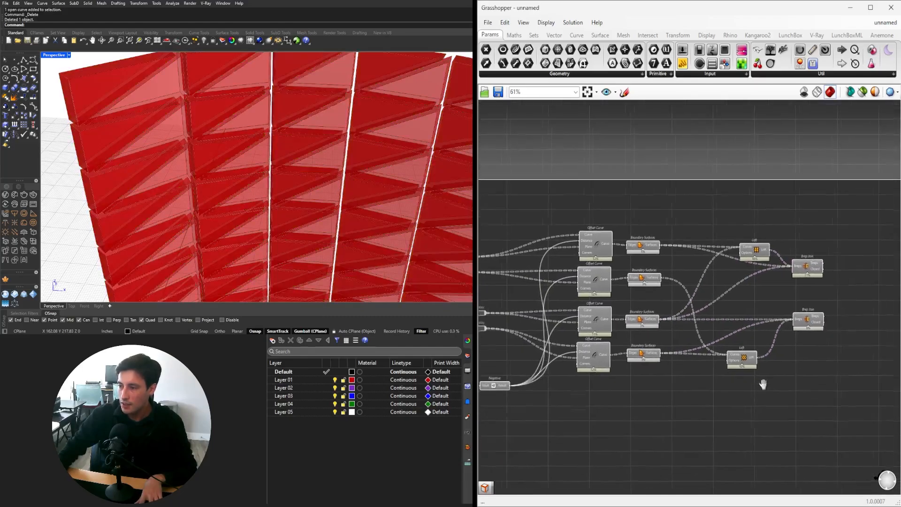
drag(784, 394, 612, 228)
middle_click(615, 207)
click(644, 177)
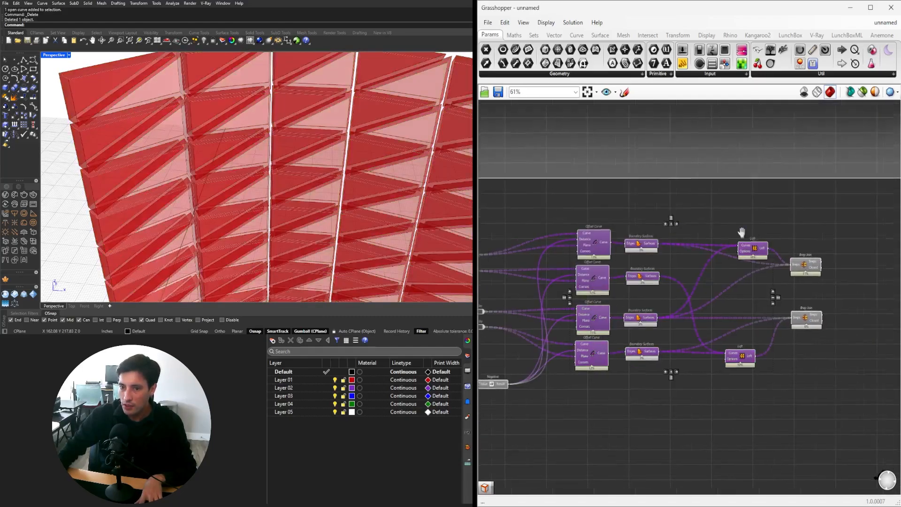
Flatten the Breps input on both Brep Joins.
scroll(766, 418, up, 5)
drag(767, 415, 620, 249)
right_click(627, 260)
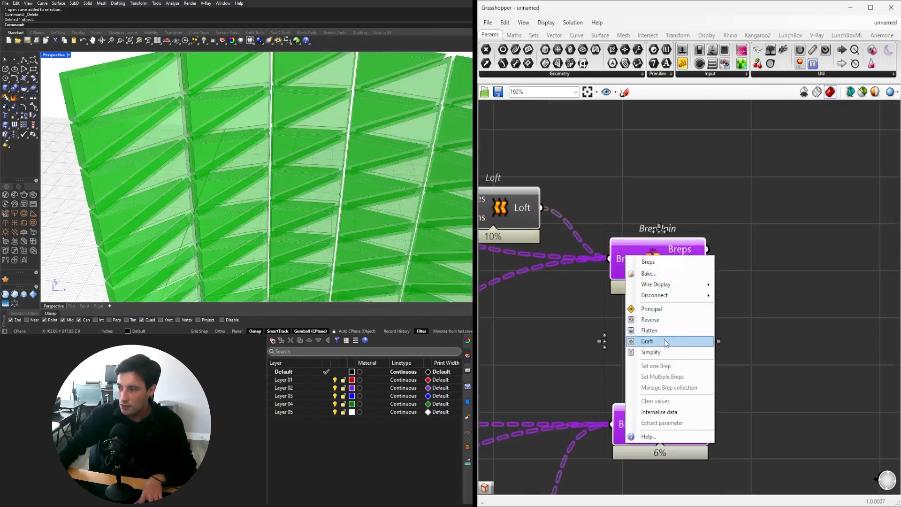
click(652, 329)
right_click(632, 425)
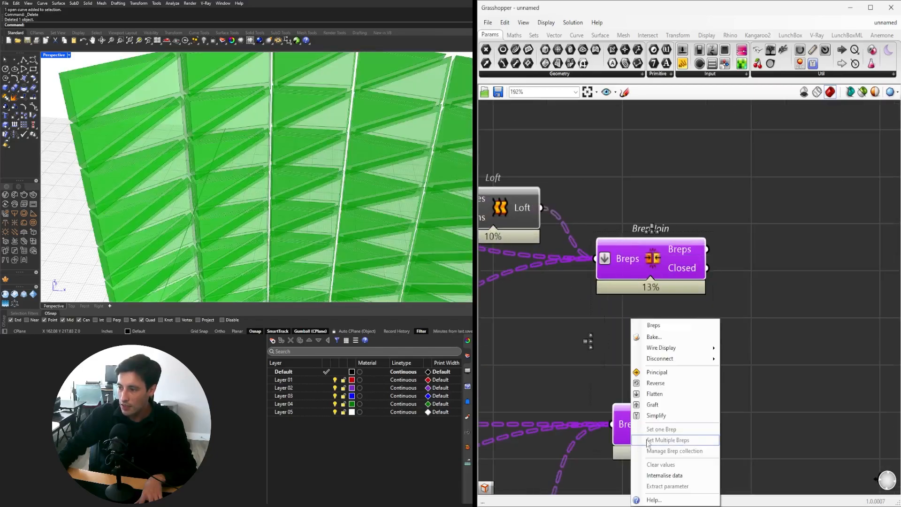
click(657, 395)
click(702, 388)
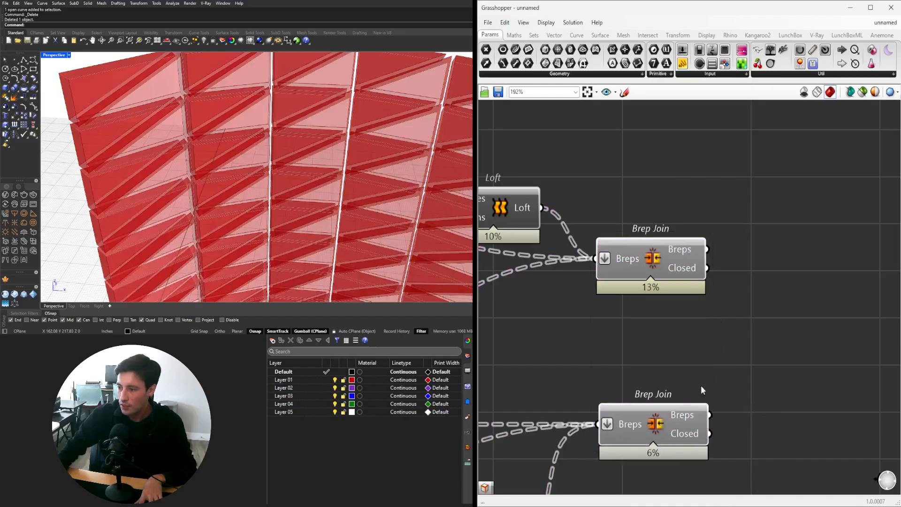
Inspect the lower Brep Join's joined Breps output and the components feeding it.
click(692, 419)
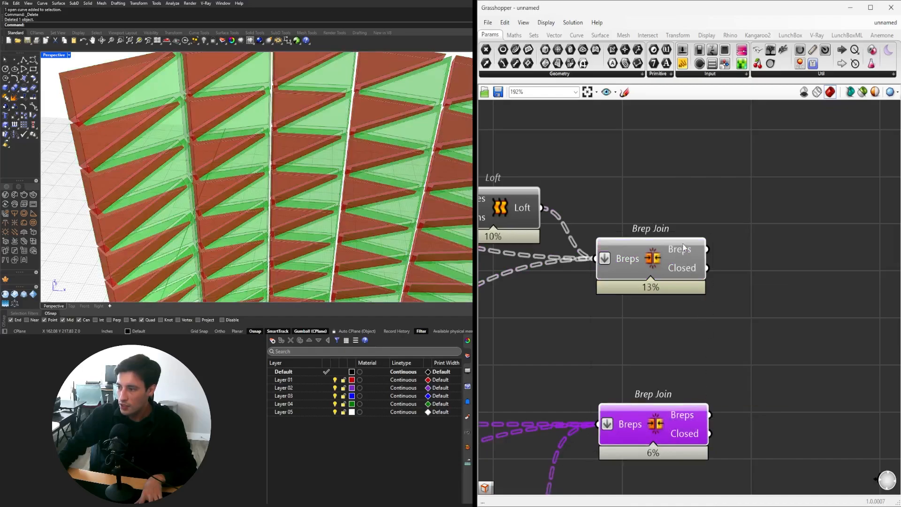
mouse_move(685, 421)
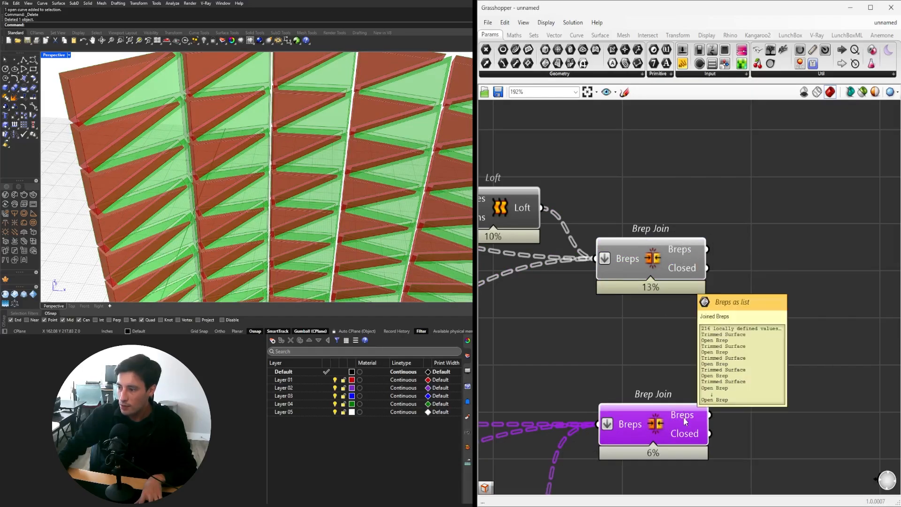
scroll(662, 342, down, 3)
scroll(713, 350, up, 1)
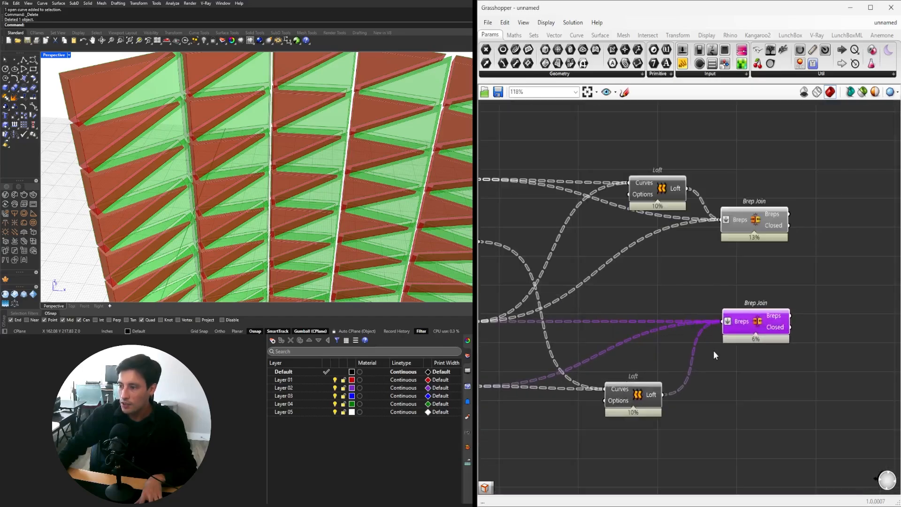
click(717, 348)
click(727, 335)
scroll(751, 320, down, 2)
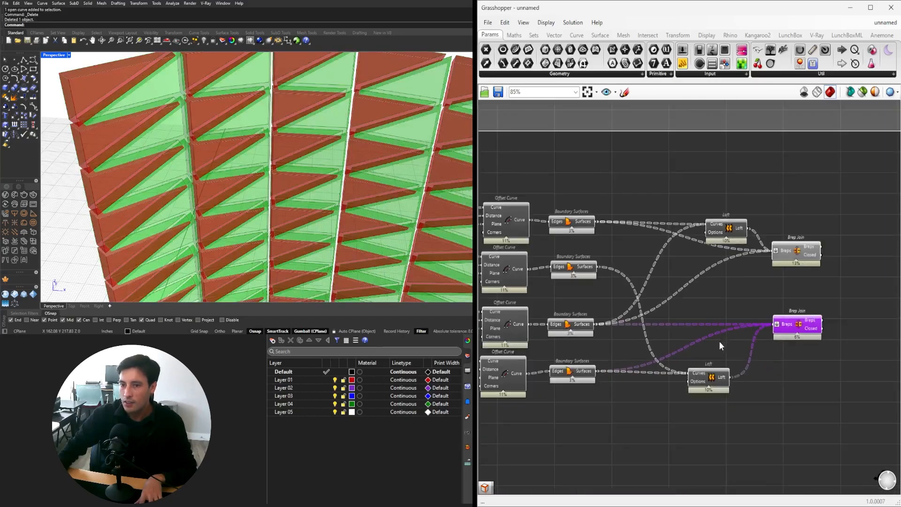
Turn the preview back on for the third and fourth Boundary Surfaces, viewing the wall from its side.
right_drag(719, 340, 744, 326)
scroll(590, 351, up, 3)
click(537, 292)
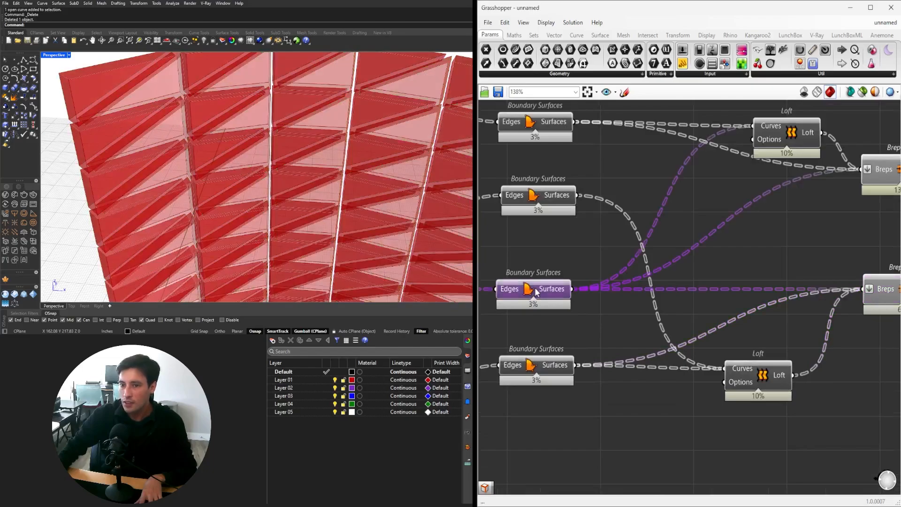
right_click(530, 282)
right_click(528, 288)
click(539, 305)
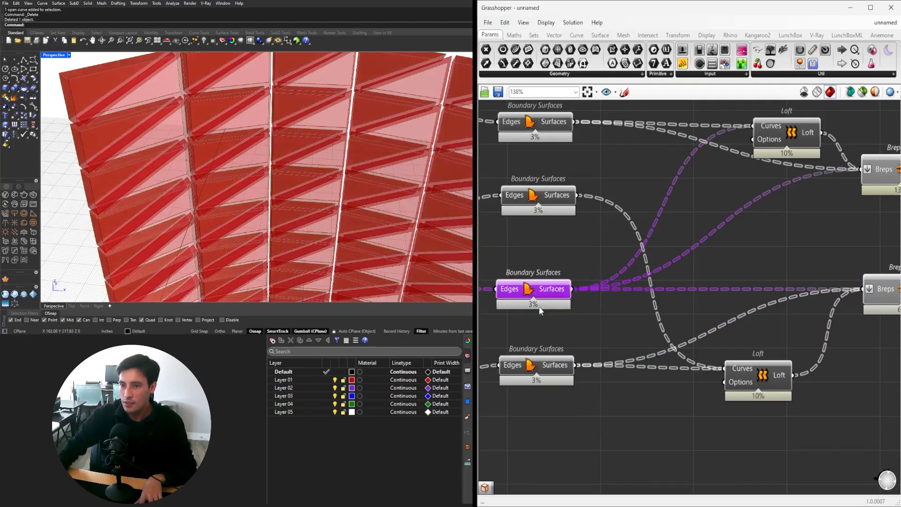
right_drag(206, 173, 291, 224)
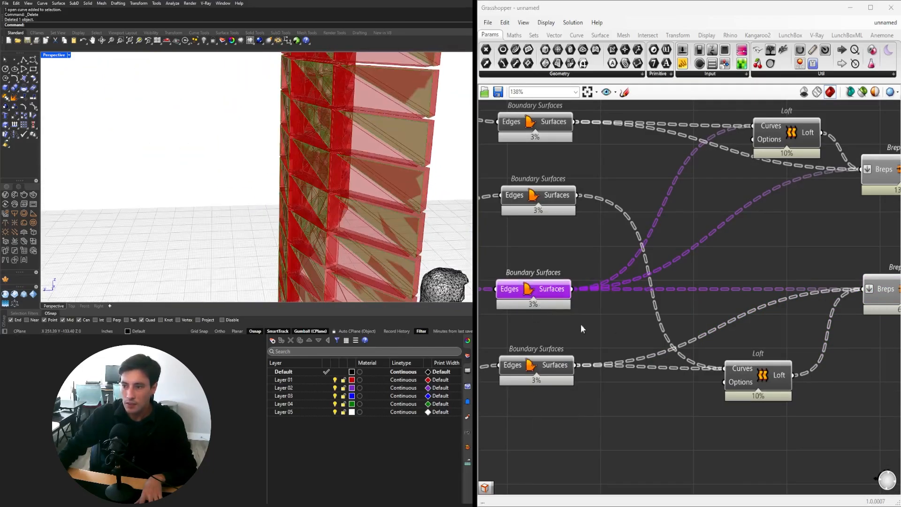
click(538, 367)
right_click(539, 367)
click(549, 382)
Examine on the wall which panels the third and fourth Boundary Surfaces cover.
scroll(299, 204, up, 5)
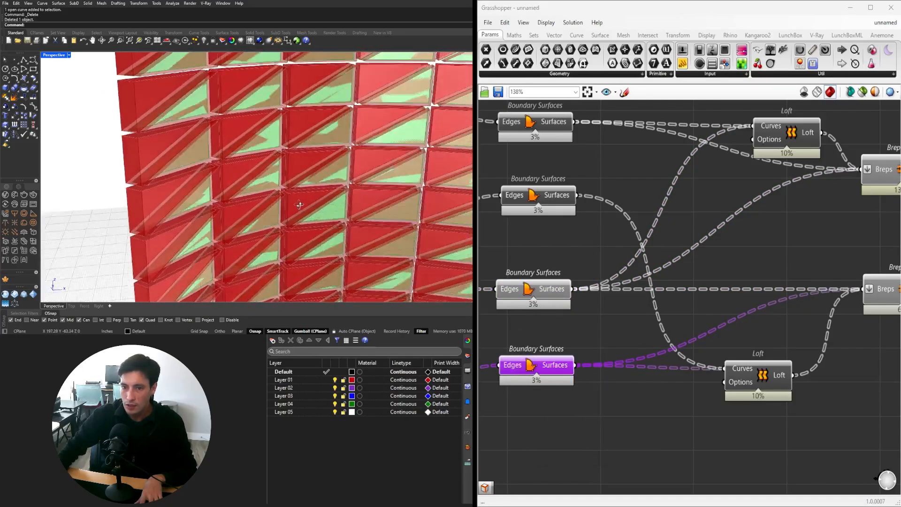
right_drag(299, 205, 292, 205)
right_drag(533, 327, 639, 326)
click(639, 292)
scroll(640, 297, down, 3)
right_drag(710, 332, 638, 352)
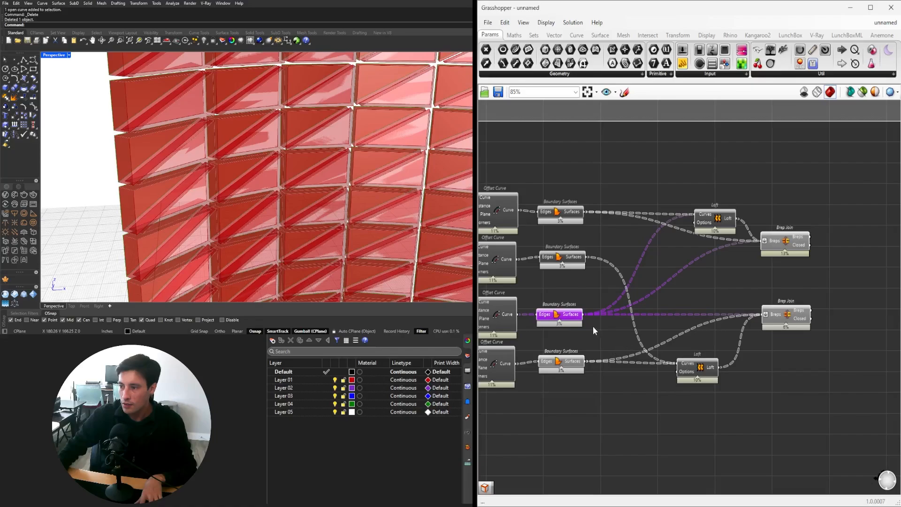
Check the lower Brep Join against the first and third Boundary Surfaces and wire the first one into its Breps input.
click(779, 319)
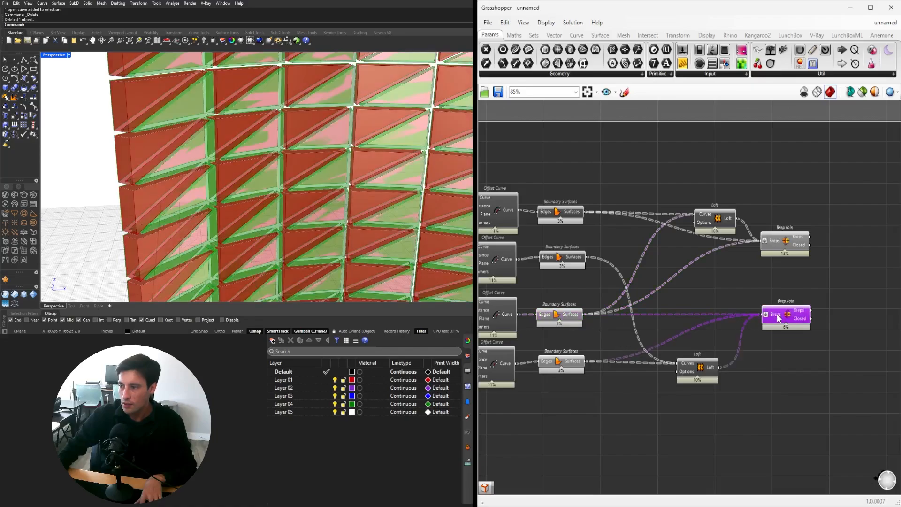
click(571, 315)
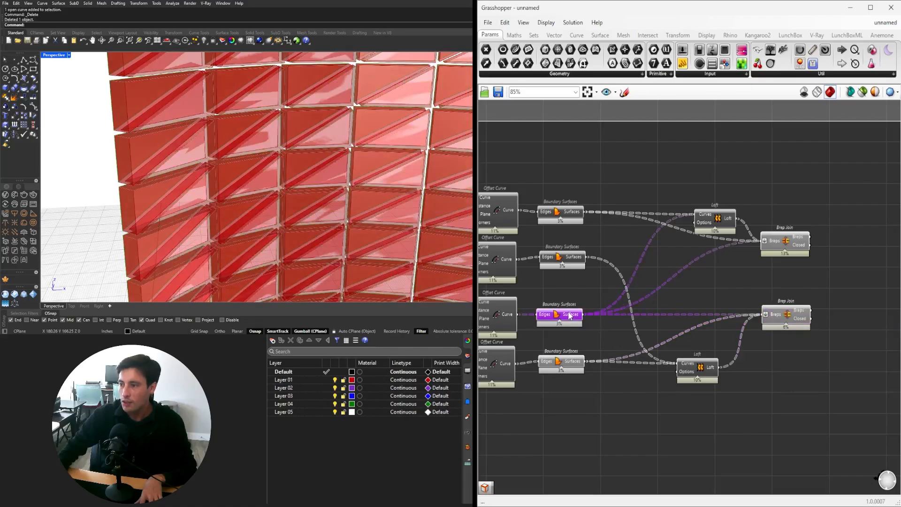
shift+click(571, 213)
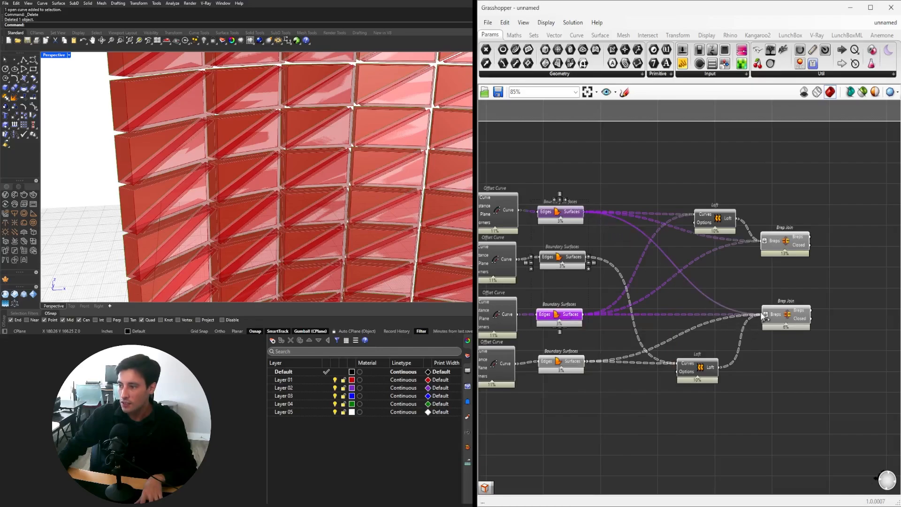
Try to correct the connections feeding the lower Brep Join and examine the joined panels at the wall's edge.
ctrl+drag(762, 317, 580, 320)
shift+drag(724, 320, 765, 314)
click(788, 316)
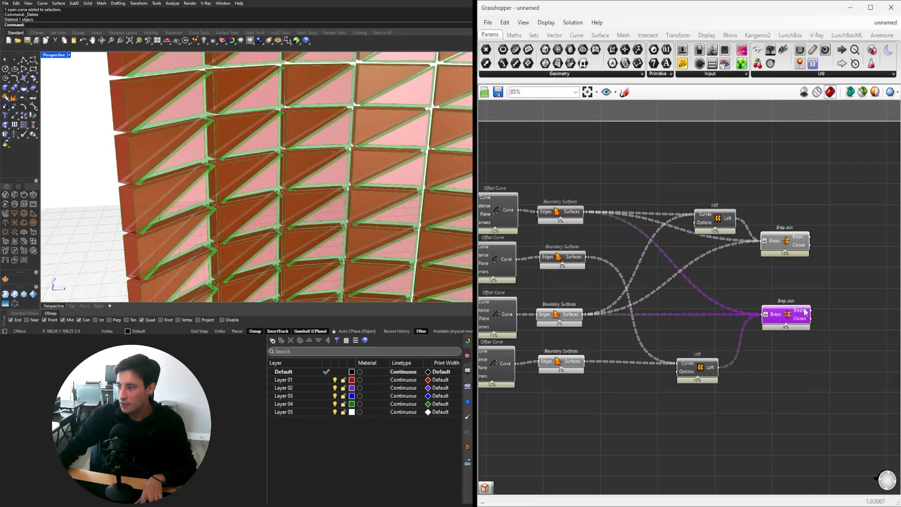
right_drag(347, 183, 309, 179)
scroll(315, 178, up, 5)
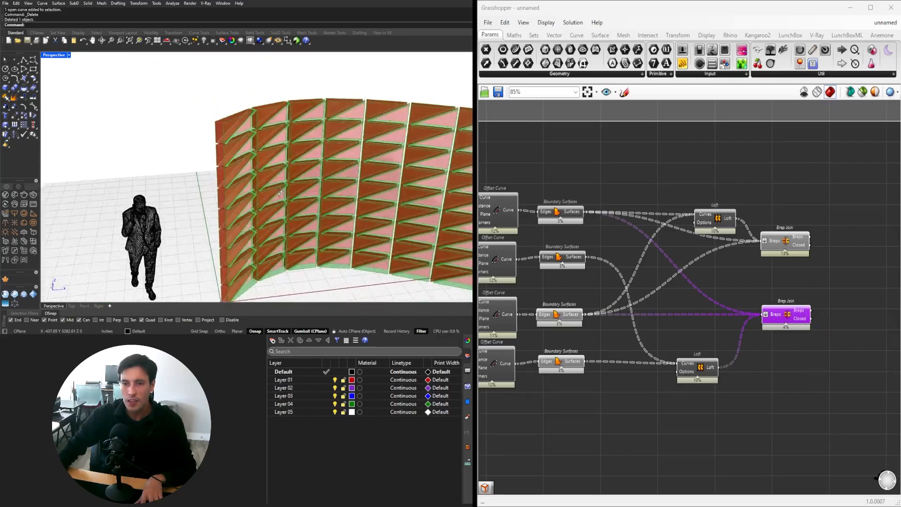
right_drag(263, 141, 250, 127)
scroll(281, 146, up, 5)
scroll(157, 104, up, 5)
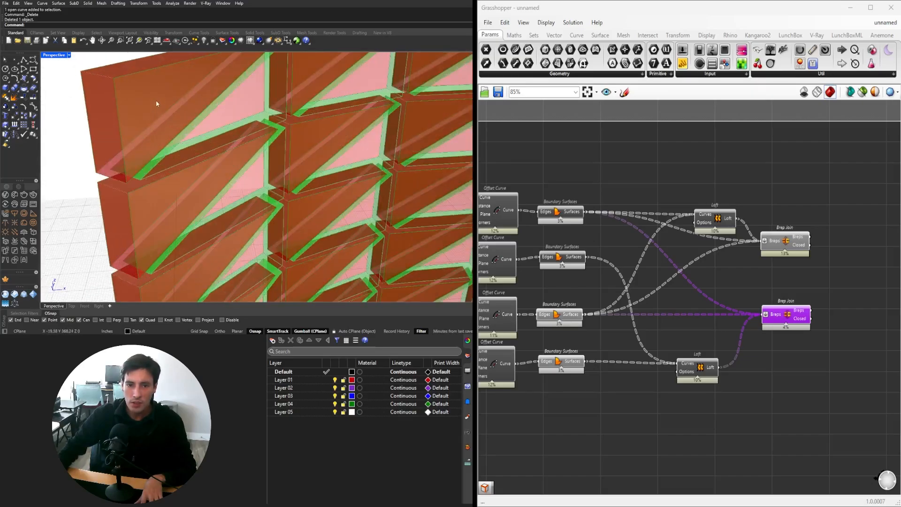
Delete the lower Brep Join and turn on the preview of the lower Loft.
key(Delete)
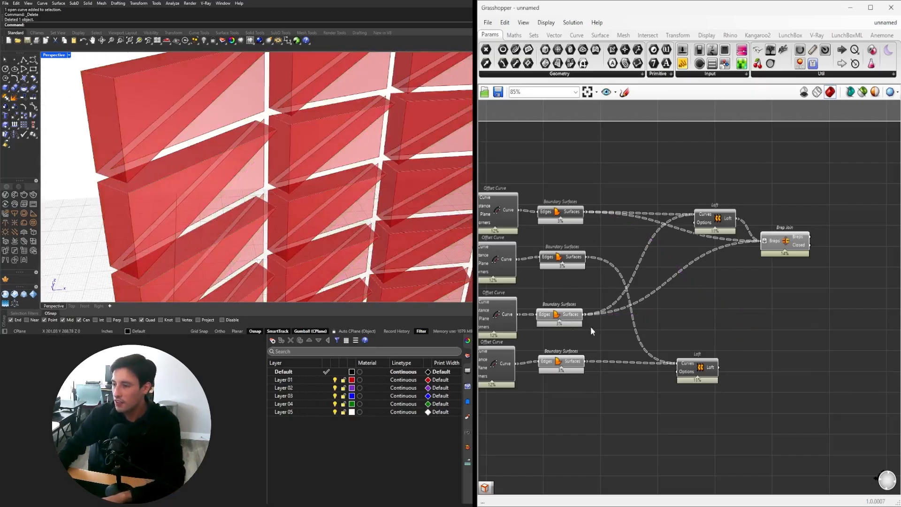
right_drag(718, 384, 803, 392)
drag(783, 381, 750, 382)
right_click(751, 383)
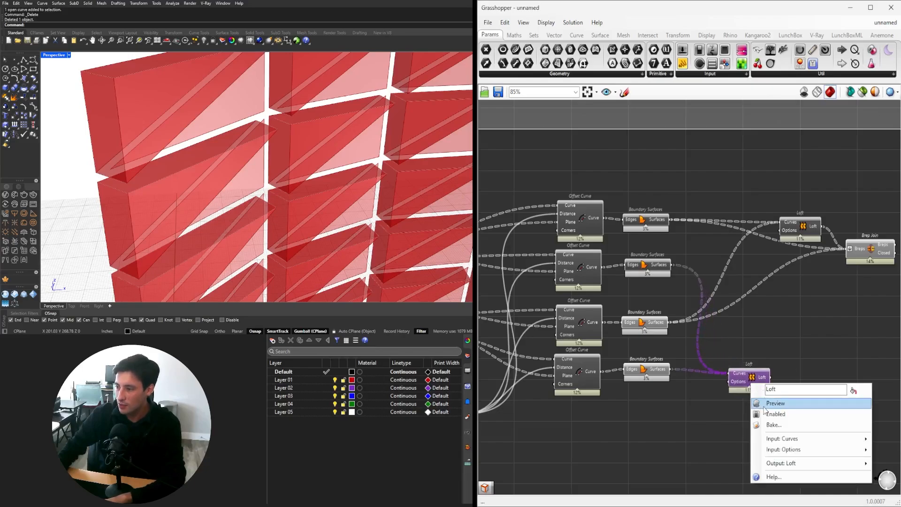
click(763, 402)
right_drag(871, 274, 759, 296)
mouse_move(766, 274)
mouse_down()
mouse_move(793, 288)
mouse_move(777, 284)
mouse_up()
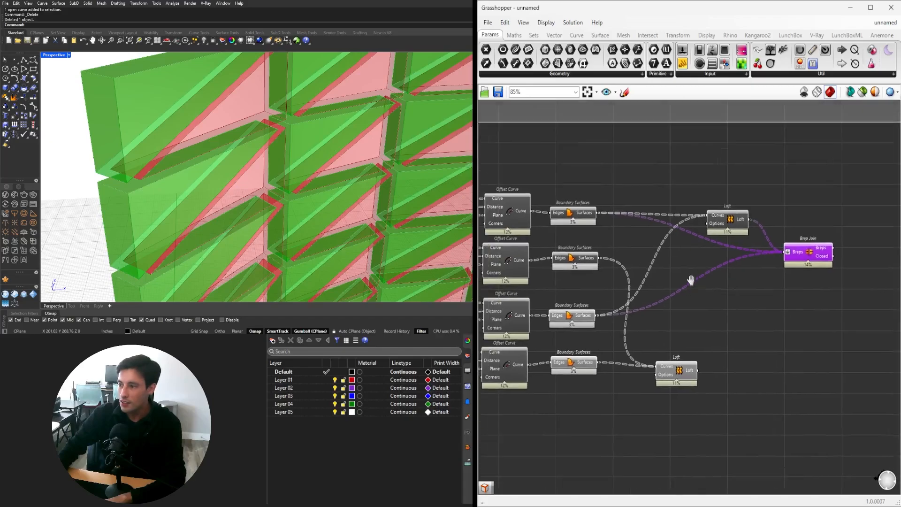
Turn on the preview of the first and second Boundary Surfaces components.
right_click(577, 205)
click(582, 227)
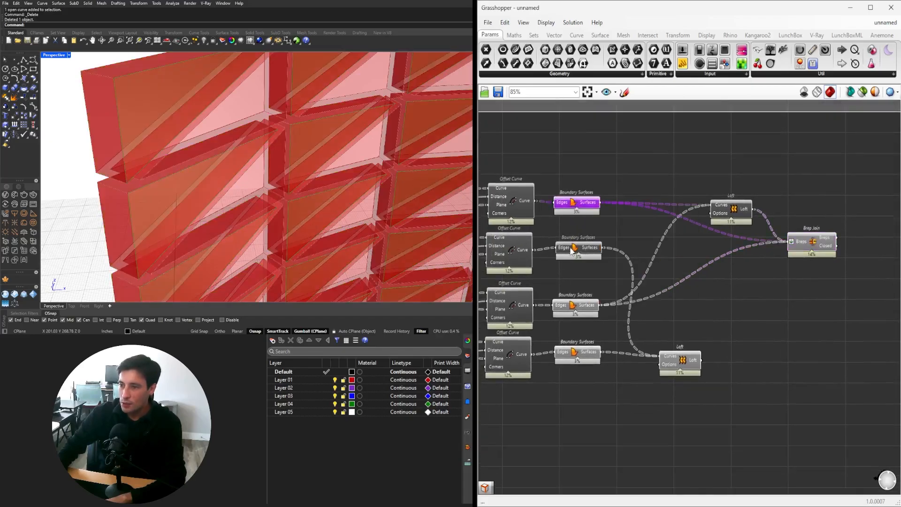
click(578, 248)
right_click(576, 248)
click(581, 273)
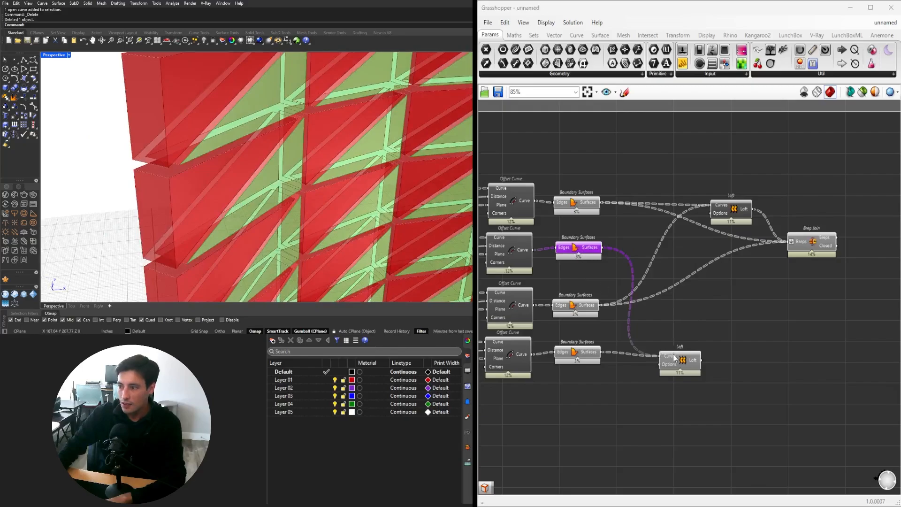
Add a Brep Join component and connect the second Boundary Surfaces output to its Breps input.
drag(674, 357, 676, 356)
click(586, 250)
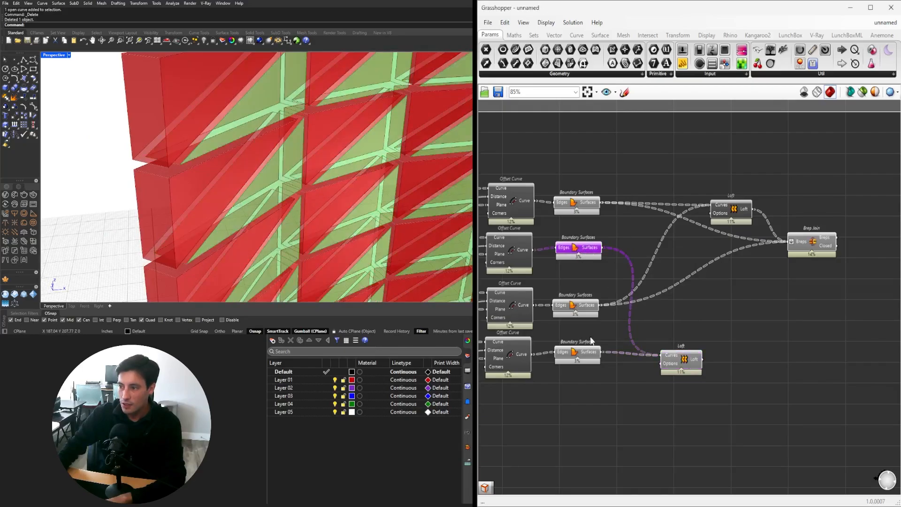
click(584, 357)
double_click(772, 339)
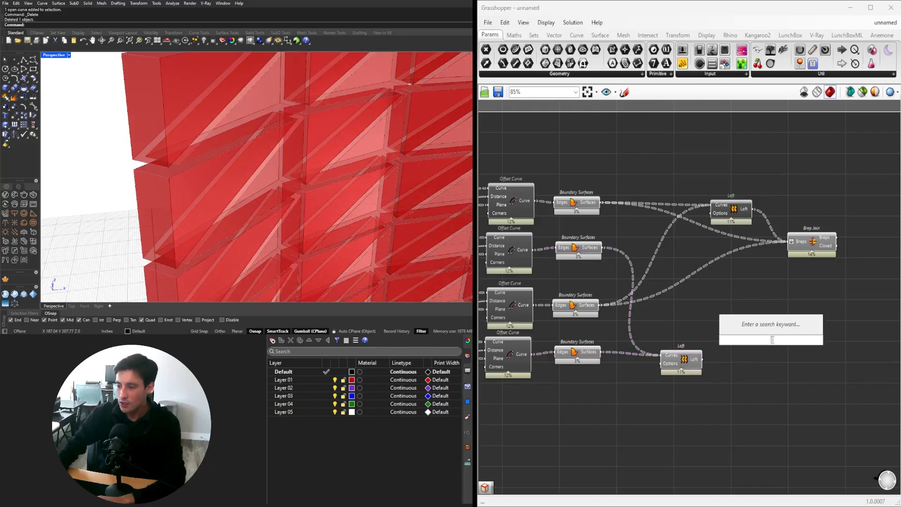
text(join)
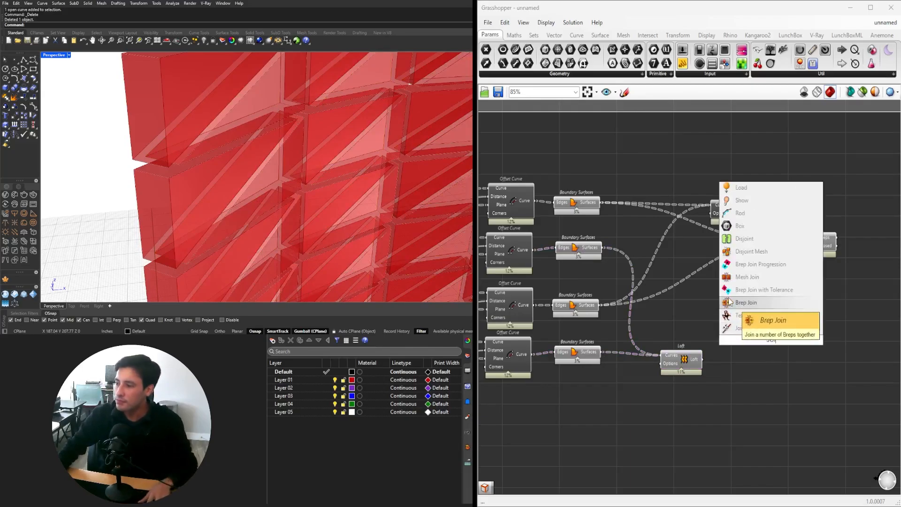
click(772, 318)
drag(717, 323, 736, 301)
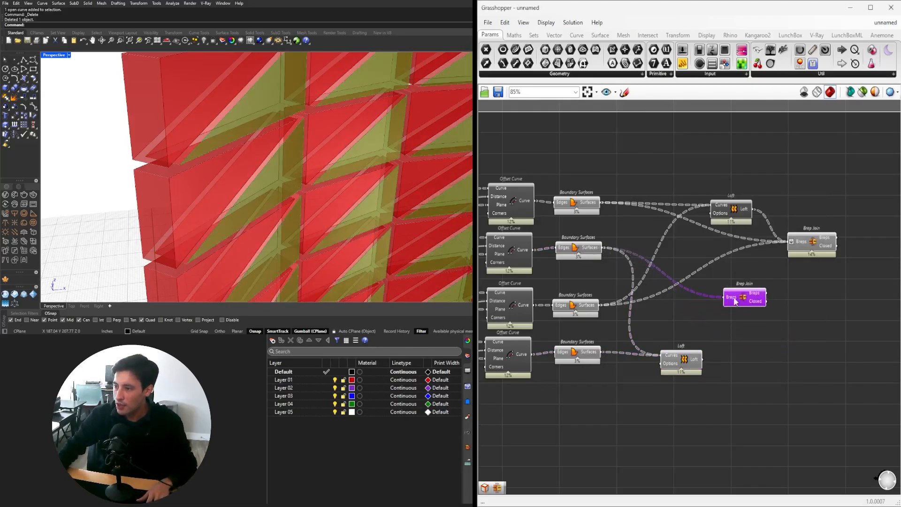
Feed the fourth Boundary Surfaces and lower Loft into the new Brep Join, matching the upper Brep Join's input data option.
click(585, 253)
shift+click(584, 355)
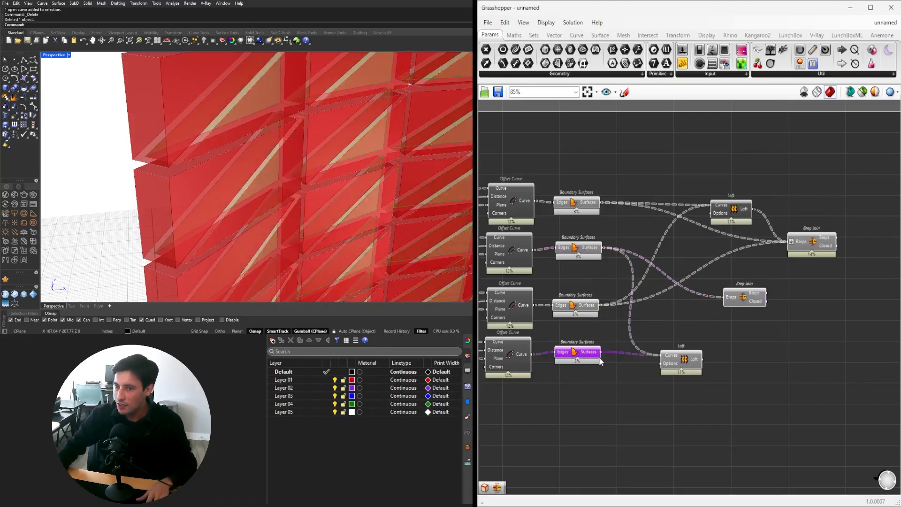
drag(726, 304, 757, 340)
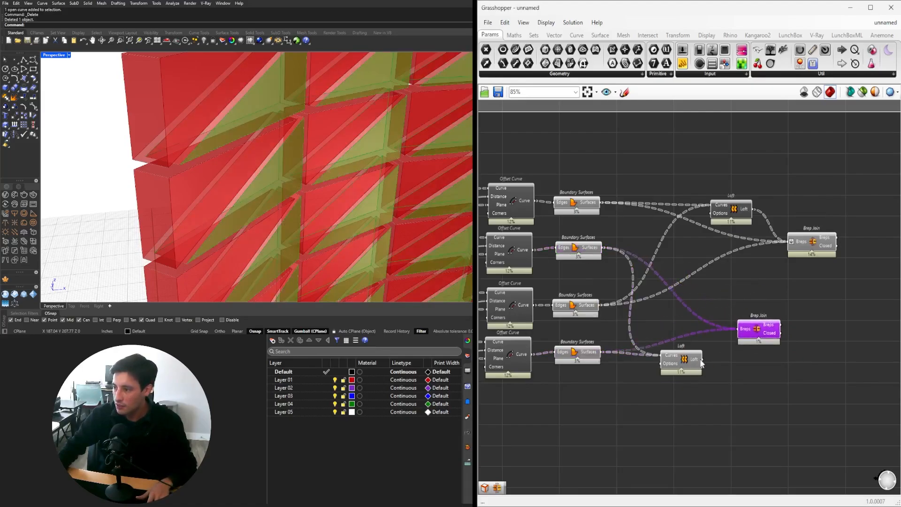
right_click(753, 331)
click(776, 396)
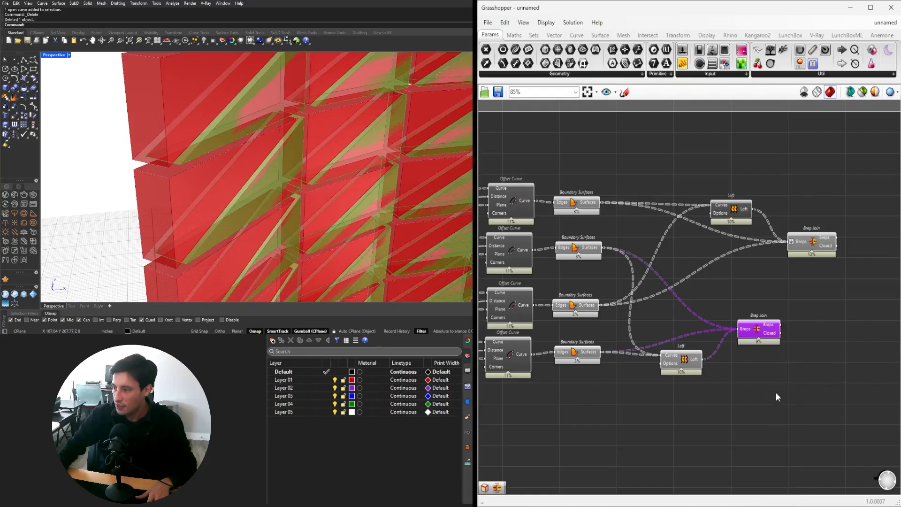
drag(759, 321, 822, 273)
Examine the two number sliders that control the wall's panel divisions.
scroll(767, 319, down, 4)
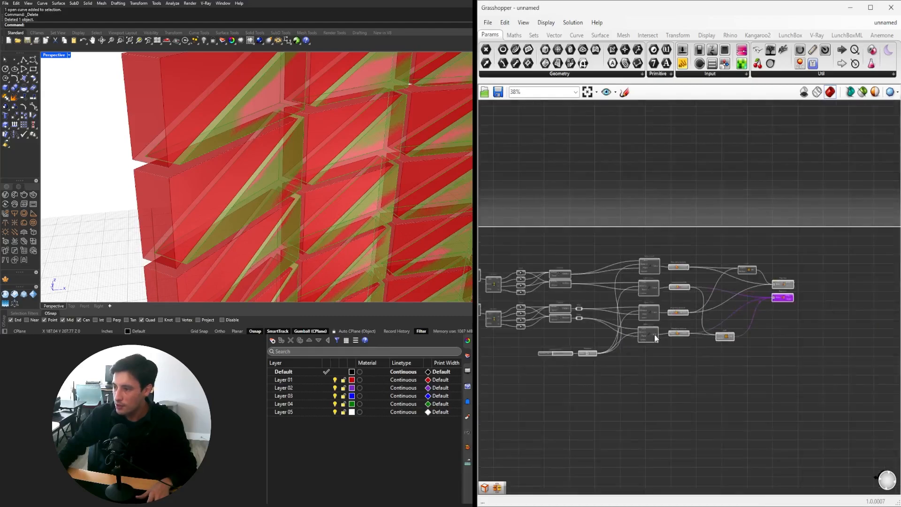
right_drag(639, 331, 813, 343)
scroll(581, 330, up, 4)
right_drag(572, 326, 777, 329)
right_drag(708, 296, 776, 295)
right_drag(514, 316, 709, 309)
scroll(700, 330, up, 4)
scroll(682, 322, up, 3)
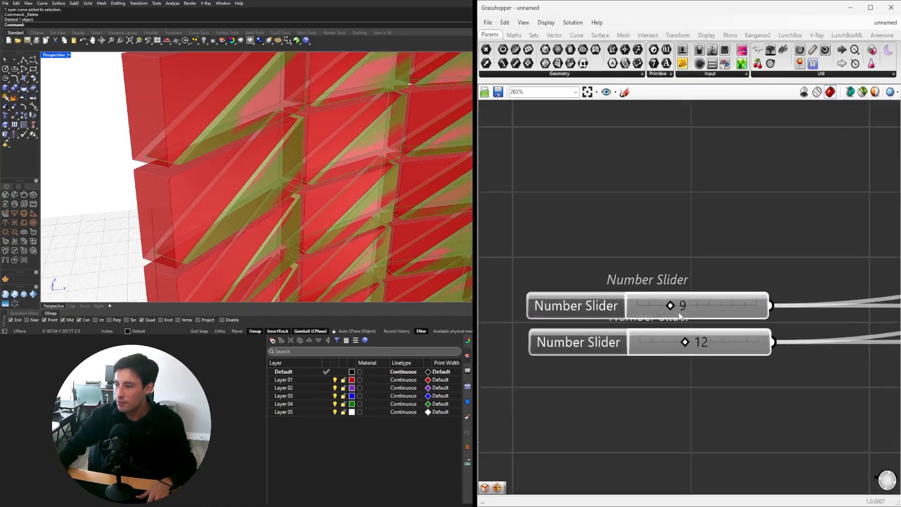
double_click(680, 312)
click(711, 378)
Turn off the preview of the Boundary Surfaces and Loft components that feed the two Brep Joins.
scroll(711, 378, down, 8)
right_drag(830, 403, 622, 343)
scroll(622, 345, down, 3)
right_drag(873, 348, 614, 345)
right_drag(833, 329, 666, 329)
scroll(631, 301, up, 5)
right_drag(631, 302, 744, 330)
drag(722, 375, 712, 293)
click(686, 270)
right_drag(684, 292, 755, 276)
scroll(672, 407, down, 1)
right_drag(672, 407, 801, 354)
drag(814, 403, 631, 183)
middle_click(660, 176)
click(684, 144)
Highlight both Brep Joins and inspect the joined triangular panels and their gaps across the whole wall.
right_drag(737, 177, 488, 198)
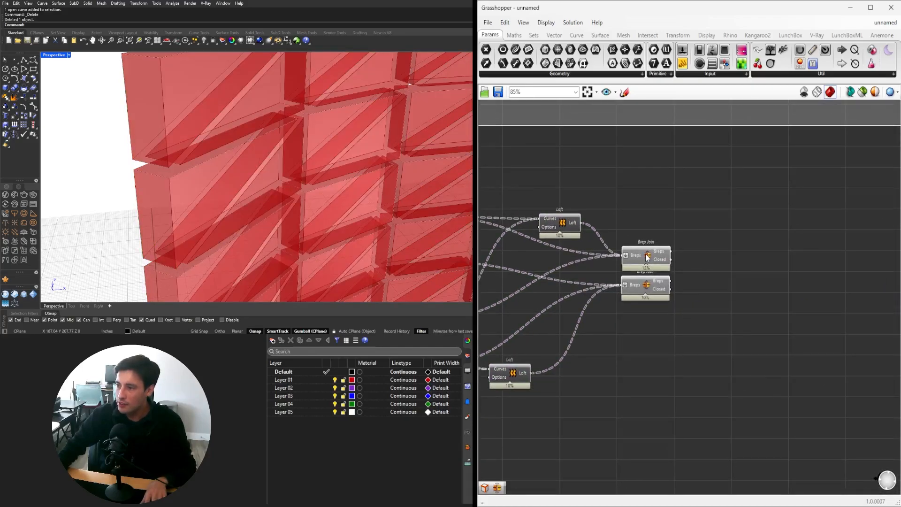
click(645, 256)
shift+click(646, 285)
scroll(230, 151, up, 4)
scroll(230, 151, down, 6)
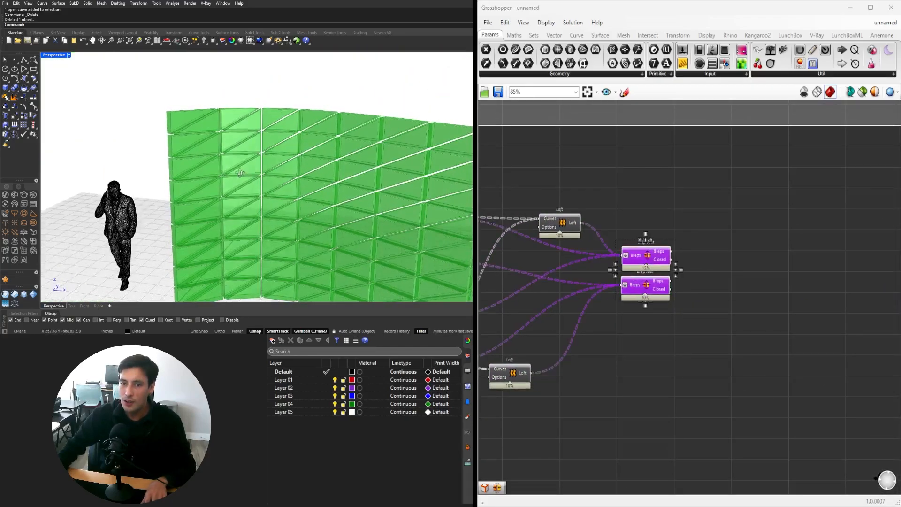
right_drag(229, 151, 266, 164)
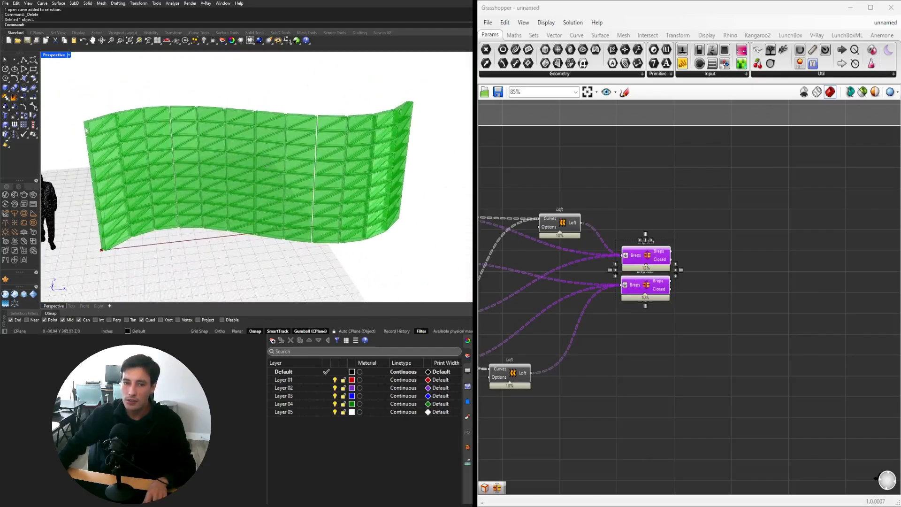
scroll(86, 130, up, 3)
scroll(89, 128, down, 3)
scroll(96, 124, up, 6)
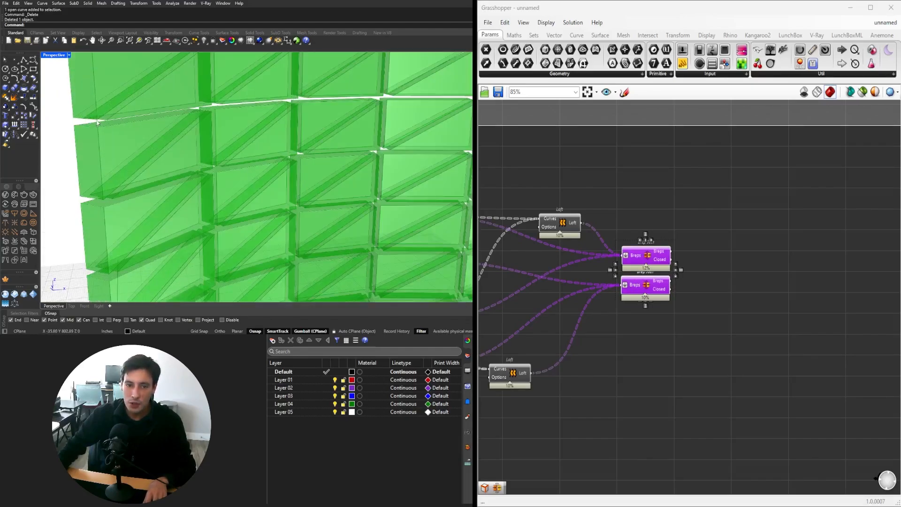
right_drag(97, 123, 314, 116)
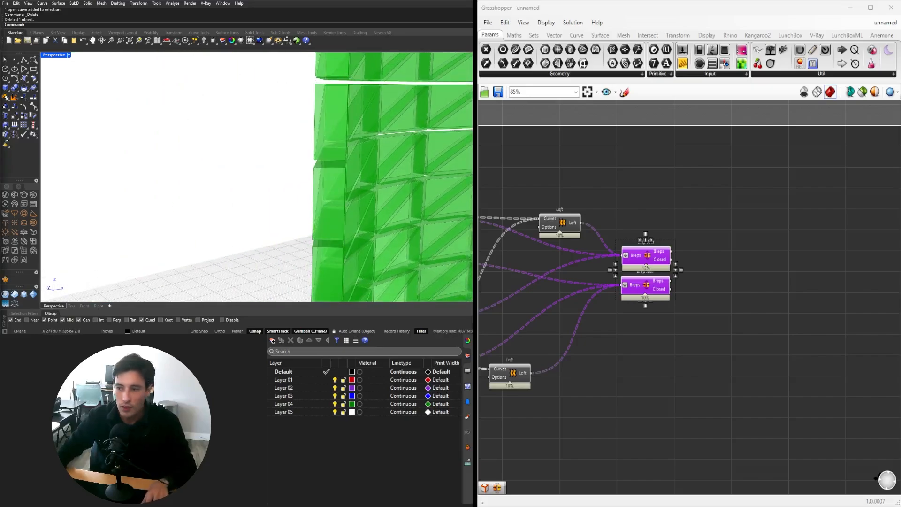
drag(703, 365, 621, 246)
right_drag(376, 178, 376, 150)
Set the offset distance slider feeding the Negative component to 0.25.
right_drag(646, 360, 807, 343)
click(807, 344)
right_drag(499, 352, 794, 331)
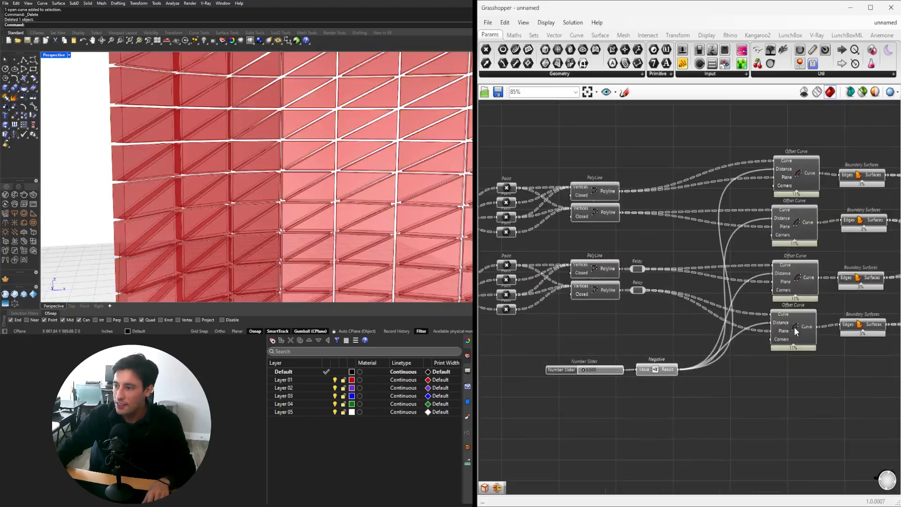
scroll(605, 388, up, 5)
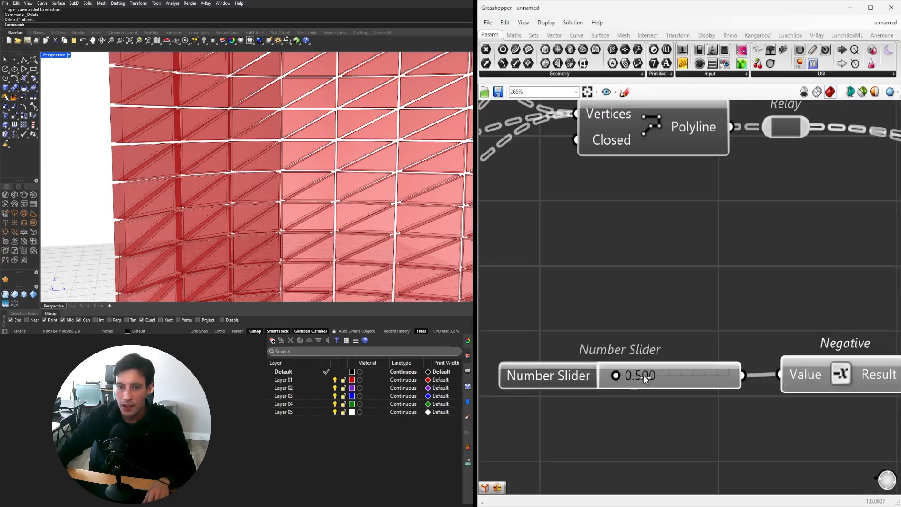
drag(614, 375, 638, 378)
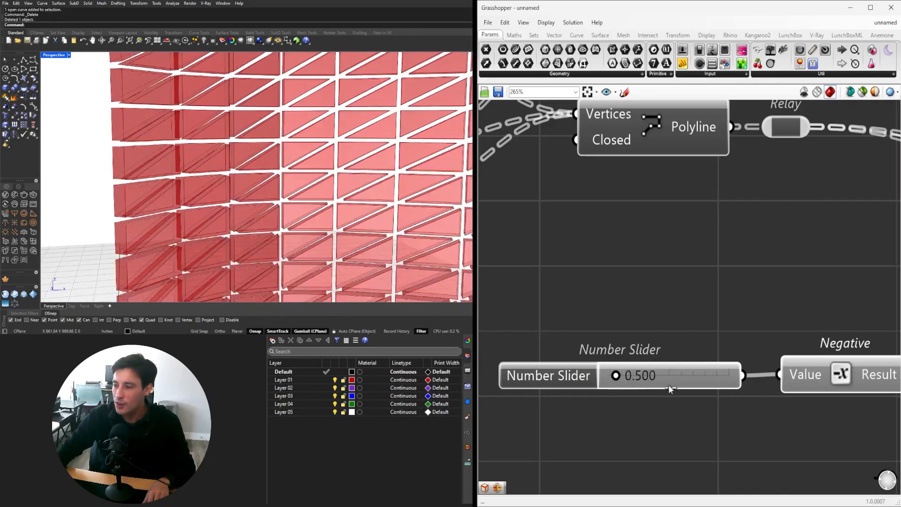
click(654, 376)
double_click(654, 376)
text(.2)
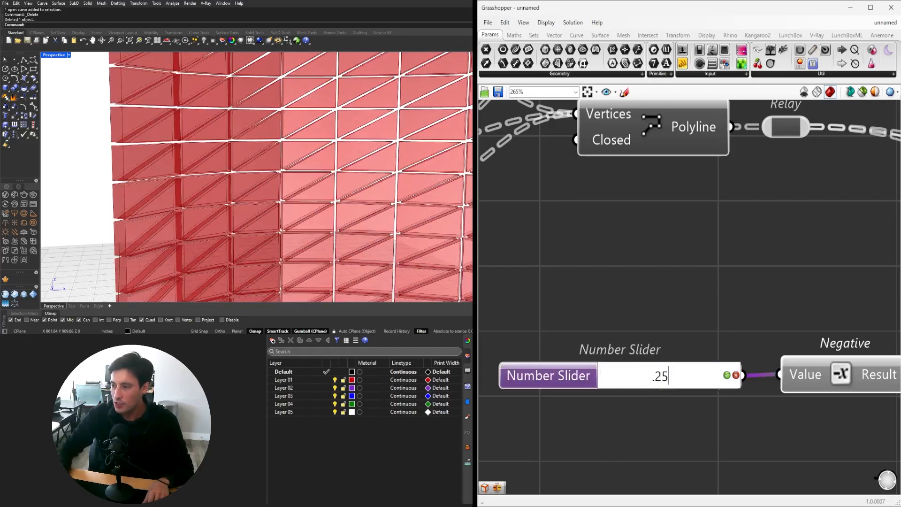
text(5)
key(Return)
Turn on the preview of the Offset Surface and Extrude components near the start of the definition.
scroll(249, 165, down, 10)
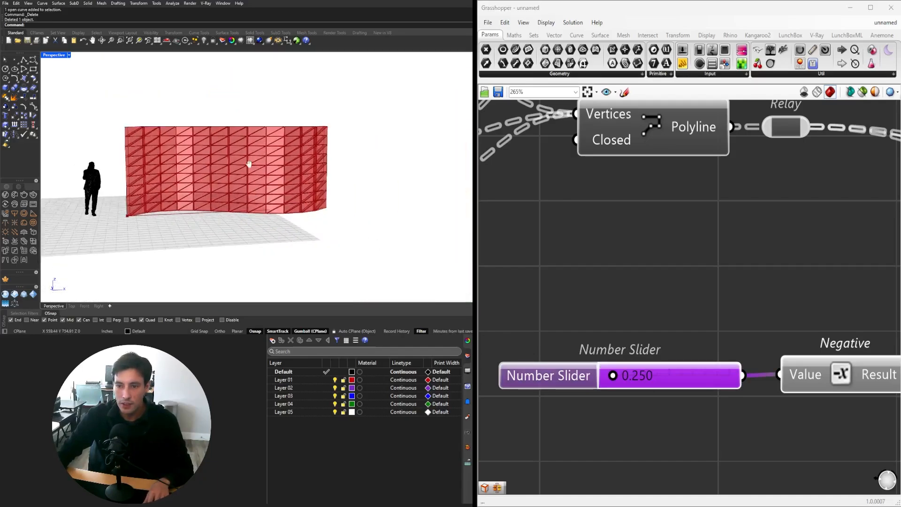
mouse_move(249, 165)
right_down()
mouse_move(209, 174)
mouse_move(261, 172)
right_up()
scroll(662, 238, down, 7)
scroll(675, 299, down, 3)
right_drag(782, 247, 876, 296)
scroll(553, 239, up, 3)
right_drag(553, 239, 778, 257)
scroll(704, 247, down, 3)
right_drag(664, 230, 725, 243)
scroll(726, 243, up, 4)
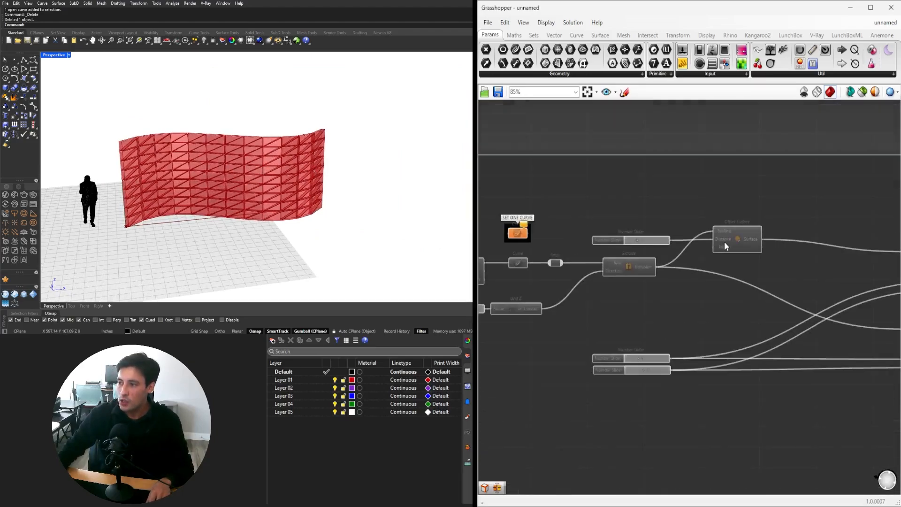
right_click(739, 238)
click(753, 257)
shift+click(629, 267)
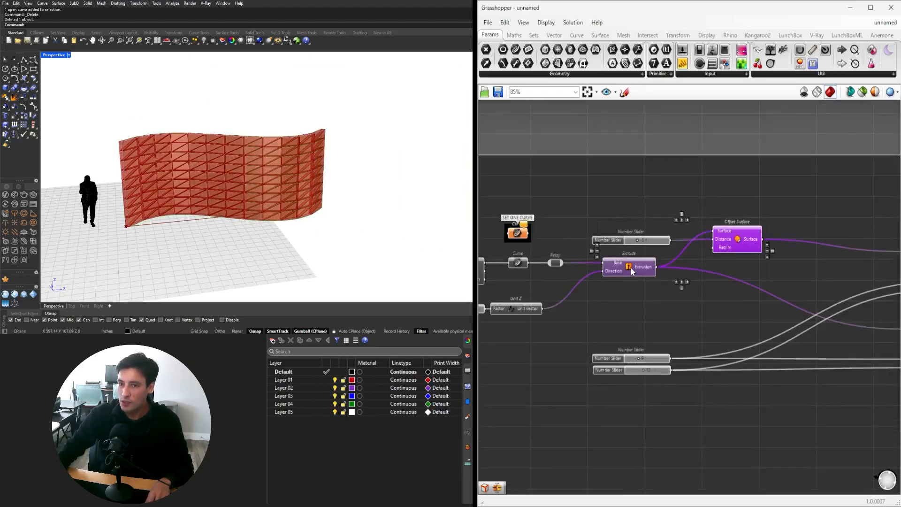
right_click(629, 267)
click(651, 287)
Compare the curved base surfaces with the triangular panels and review the components that generate them.
right_drag(287, 122, 160, 155)
scroll(209, 171, up, 5)
scroll(196, 73, up, 2)
scroll(196, 73, down, 3)
right_drag(187, 90, 300, 120)
scroll(873, 240, down, 3)
right_drag(878, 242, 549, 233)
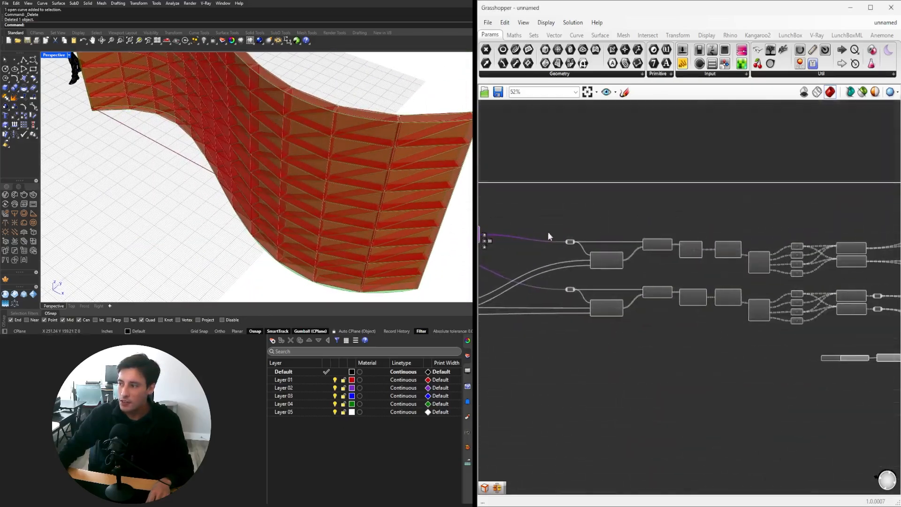
scroll(626, 241, up, 3)
right_drag(833, 261, 720, 251)
scroll(719, 252, down, 3)
right_drag(779, 241, 623, 244)
scroll(702, 245, up, 3)
drag(799, 429, 753, 214)
scroll(680, 236, down, 5)
right_drag(563, 251, 781, 260)
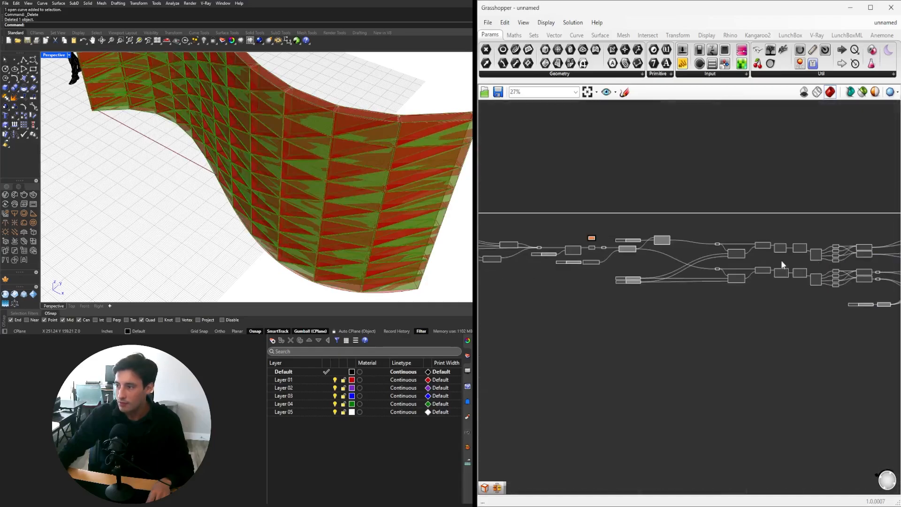
Turn off the preview of the Extrude, Offset Surface and surrounding surface-division components.
scroll(781, 260, down, 2)
drag(765, 304, 674, 232)
middle_click(675, 232)
click(655, 249)
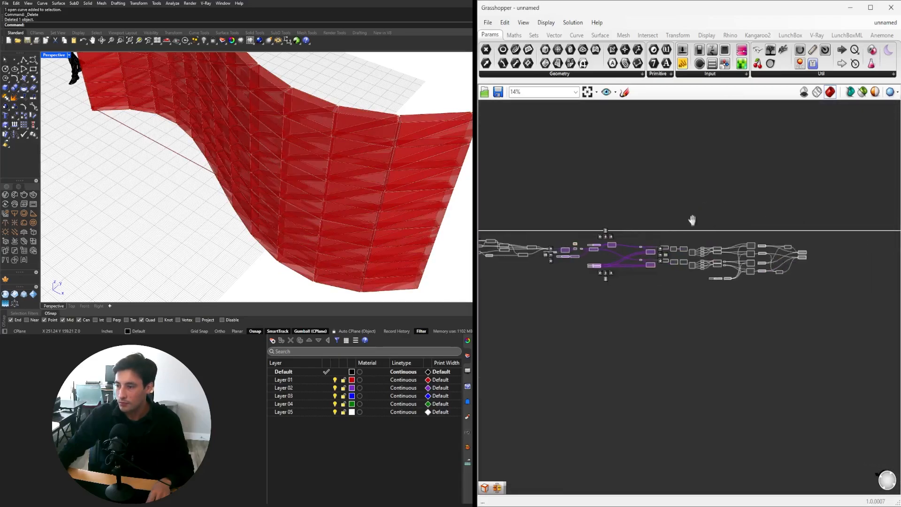
Inspect the highlighted triangular panels and their gaps up close, and trace the definition back to the base Extrude and Offset Surface components.
drag(734, 364, 699, 217)
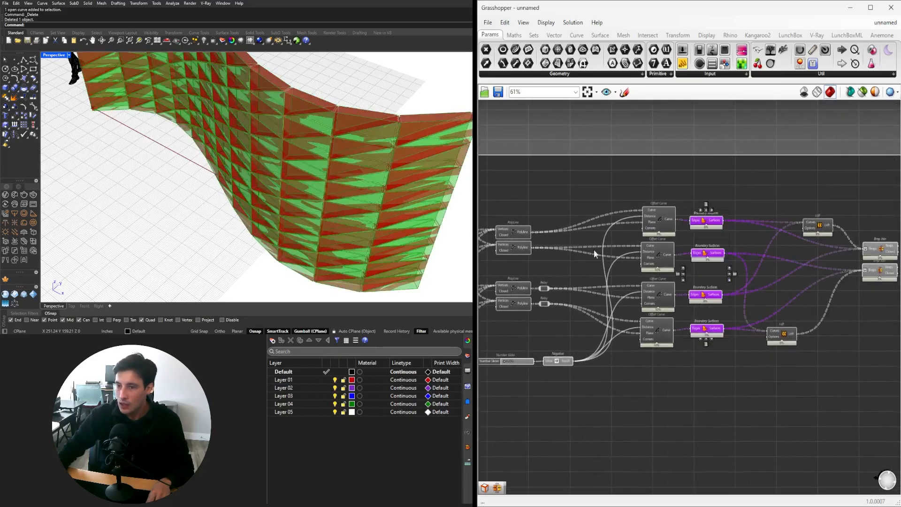
right_drag(370, 188, 294, 116)
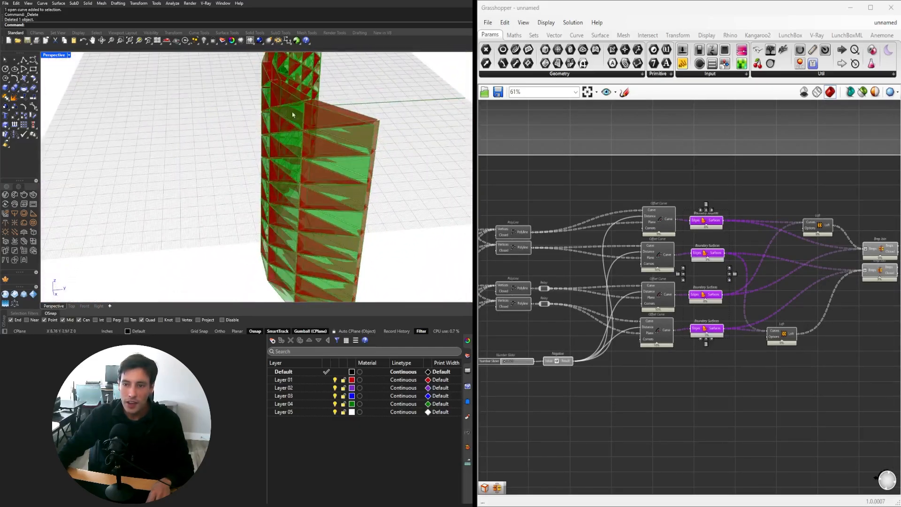
scroll(319, 117, up, 8)
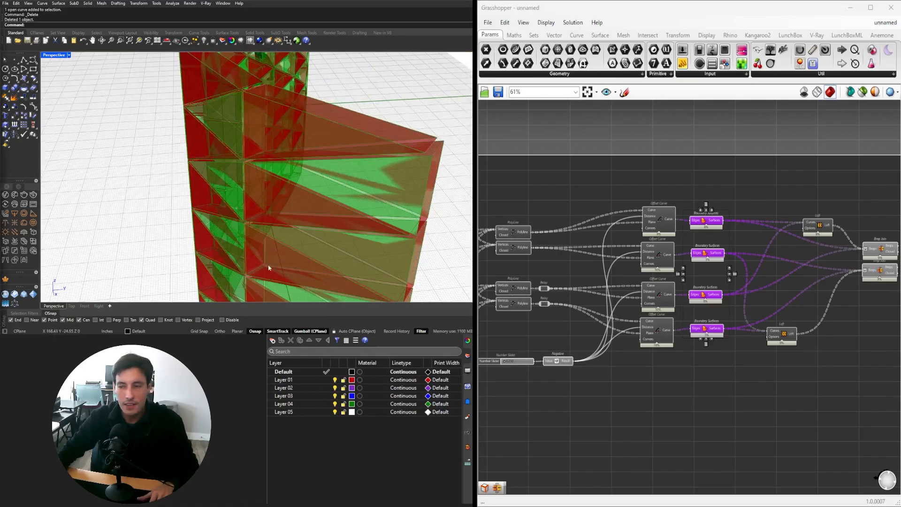
scroll(610, 382, down, 2)
right_drag(598, 370, 900, 305)
scroll(534, 241, up, 4)
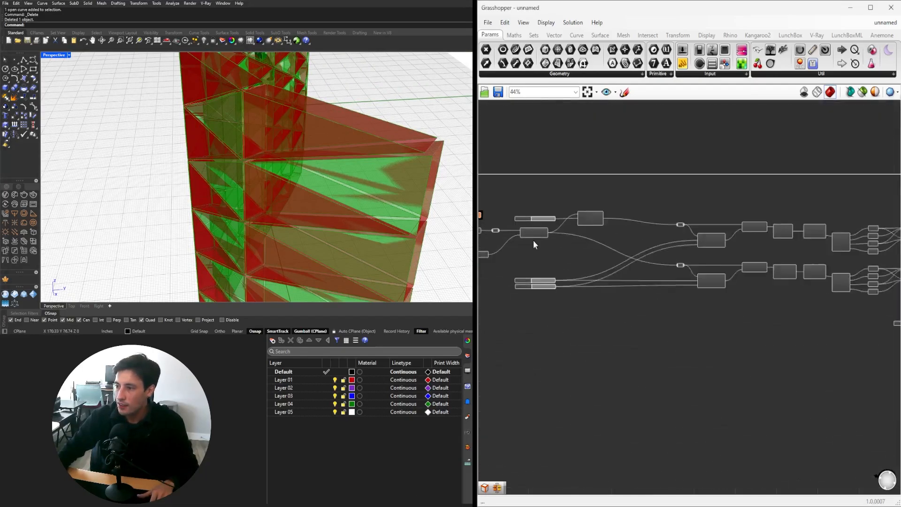
right_drag(574, 240, 693, 238)
scroll(693, 238, down, 5)
right_drag(756, 289, 654, 273)
scroll(585, 199, up, 3)
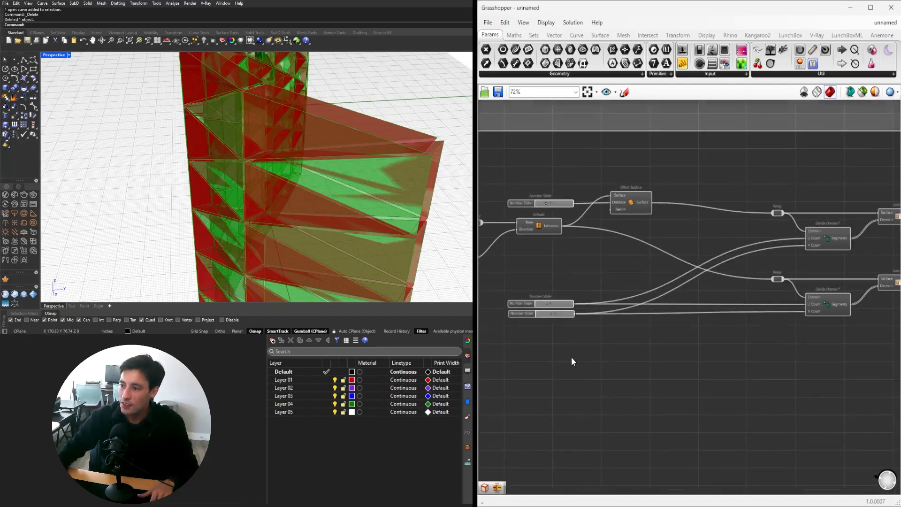
drag(570, 346, 691, 297)
click(686, 338)
scroll(640, 206, up, 3)
right_drag(490, 253, 618, 279)
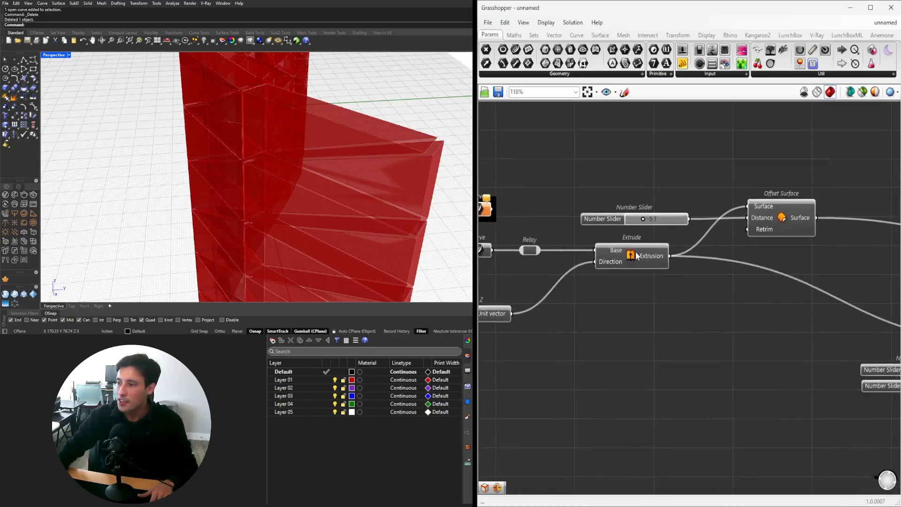
Turn on the preview of the Extrude and Offset Surface components at the start of the definition.
click(626, 253)
right_click(627, 256)
click(650, 273)
right_drag(311, 171, 265, 173)
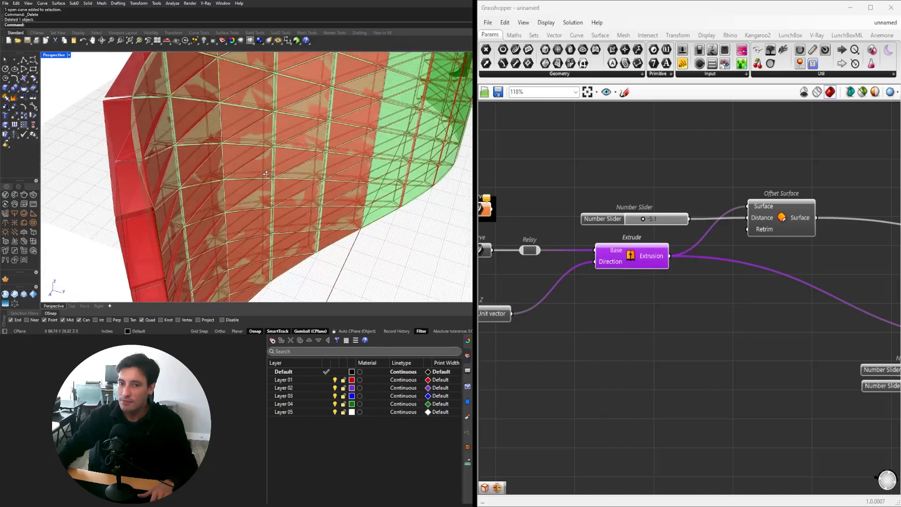
click(785, 221)
right_click(786, 220)
click(800, 239)
scroll(781, 232, down, 2)
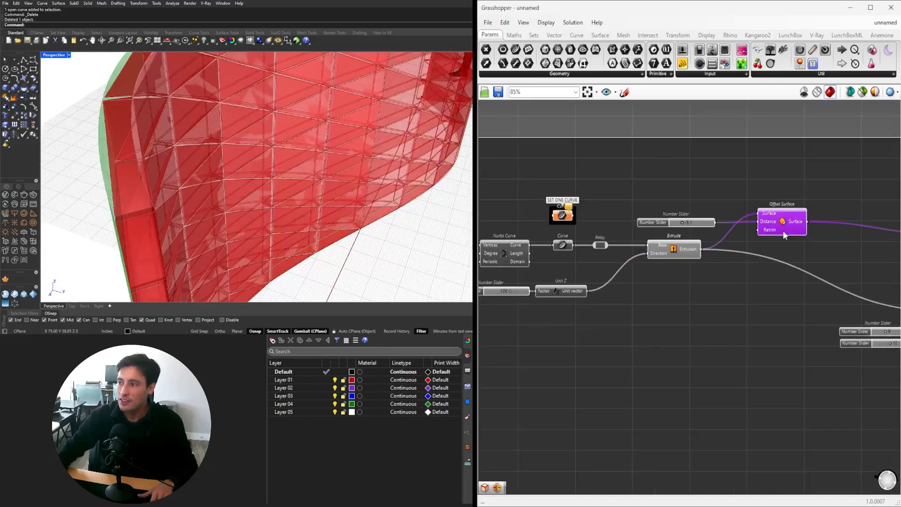
Compare the extruded wall surface with its offset surface and locate the slider controlling the offset distance.
right_drag(779, 233, 694, 277)
scroll(695, 278, up, 2)
shift+click(582, 310)
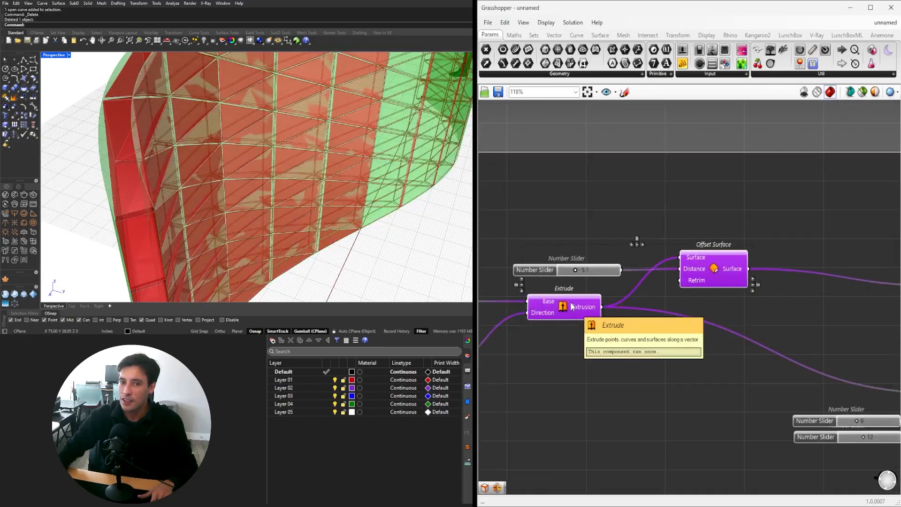
right_drag(621, 314, 721, 316)
click(732, 378)
click(653, 307)
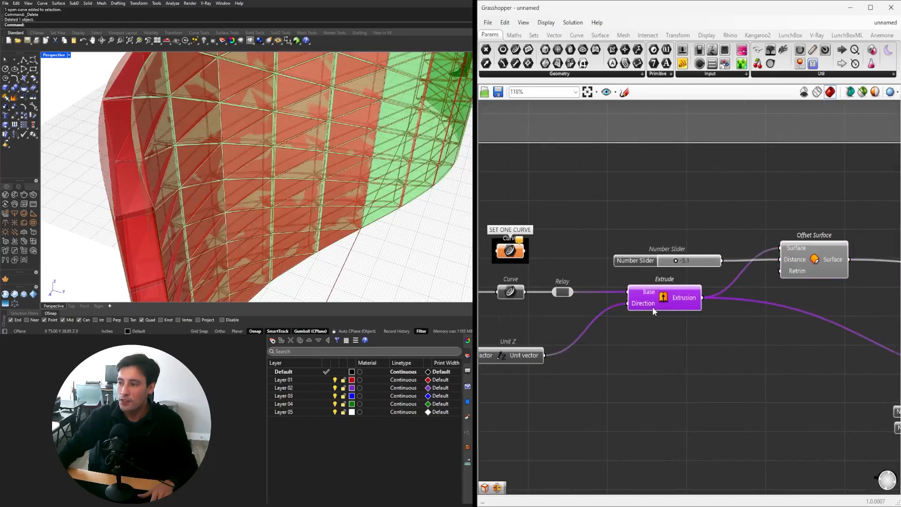
click(812, 246)
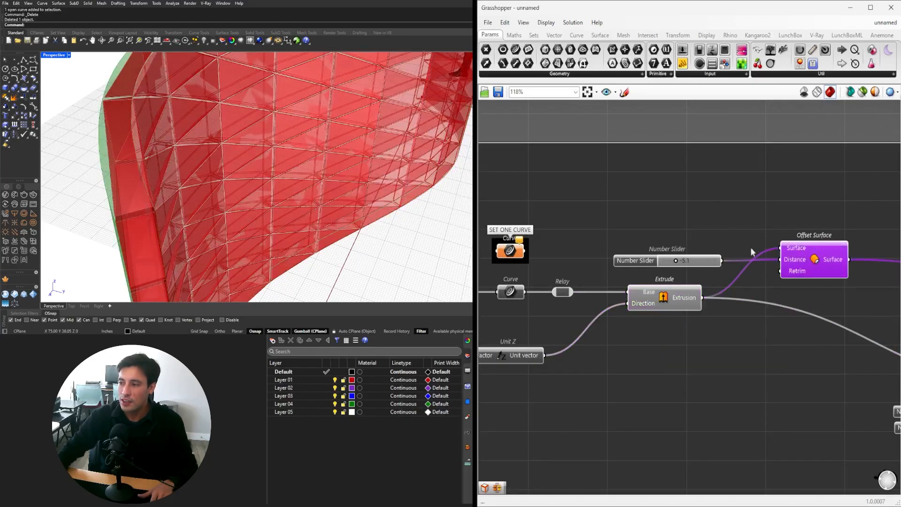
shift+click(646, 261)
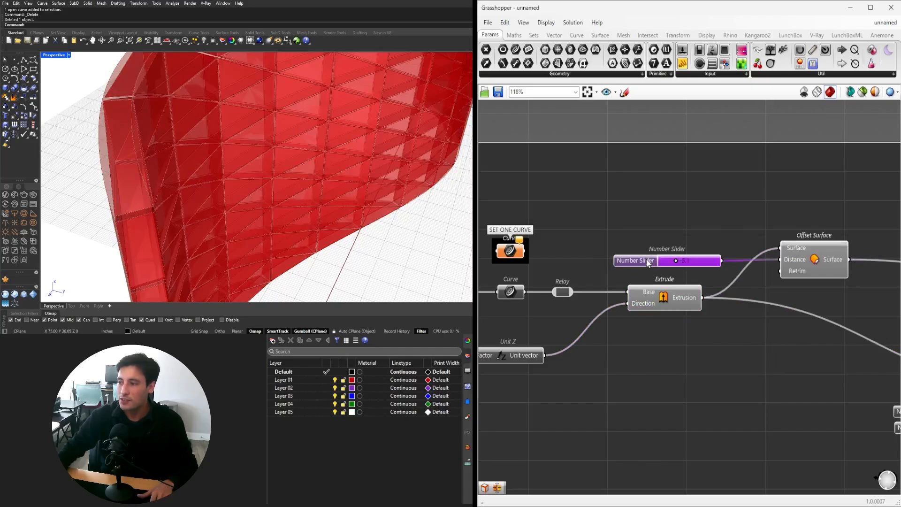
drag(659, 255, 658, 253)
click(645, 233)
double_click(644, 230)
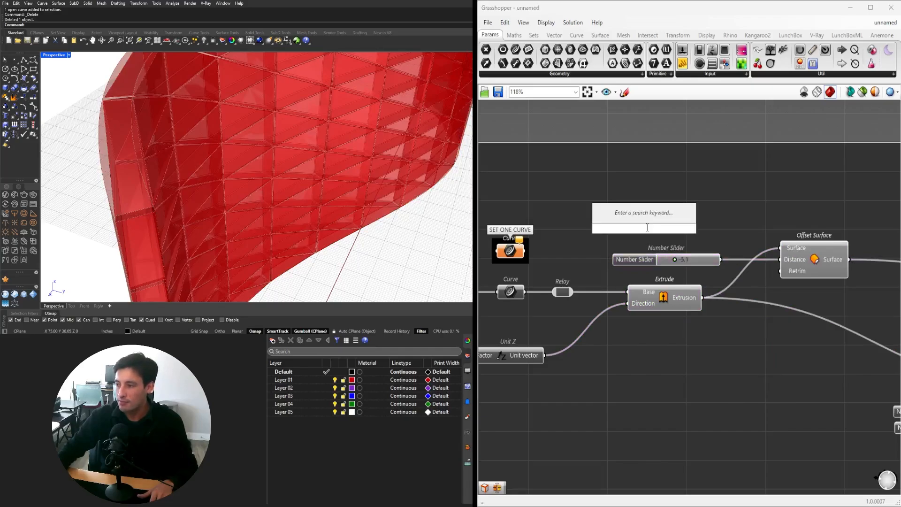
double_click(659, 174)
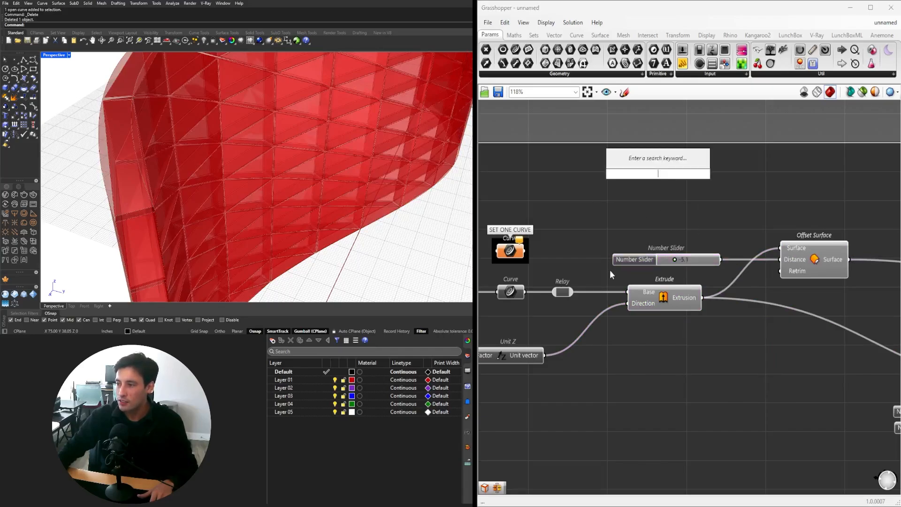
drag(638, 259, 639, 262)
Set the Offset Surface distance slider to 2.7 and check the offset surface against the wall panels.
shift+click(819, 250)
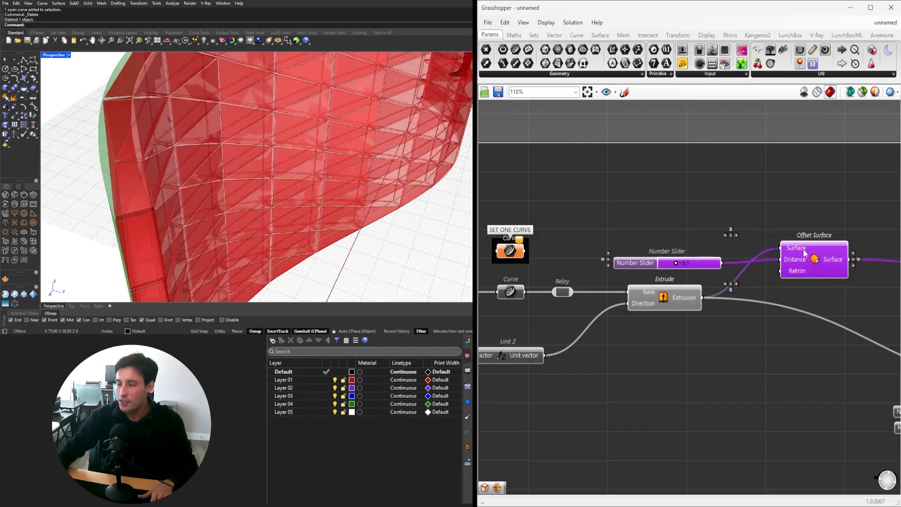
click(686, 205)
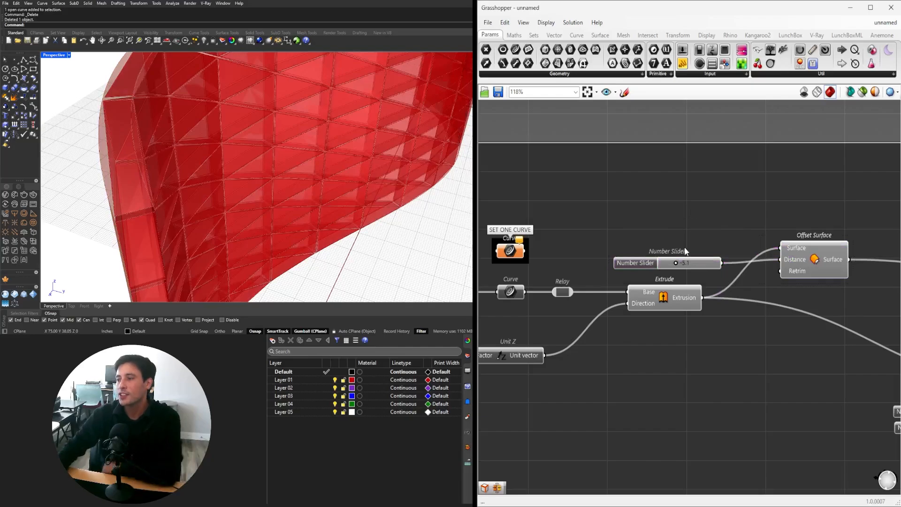
scroll(676, 266, up, 3)
drag(691, 271, 706, 271)
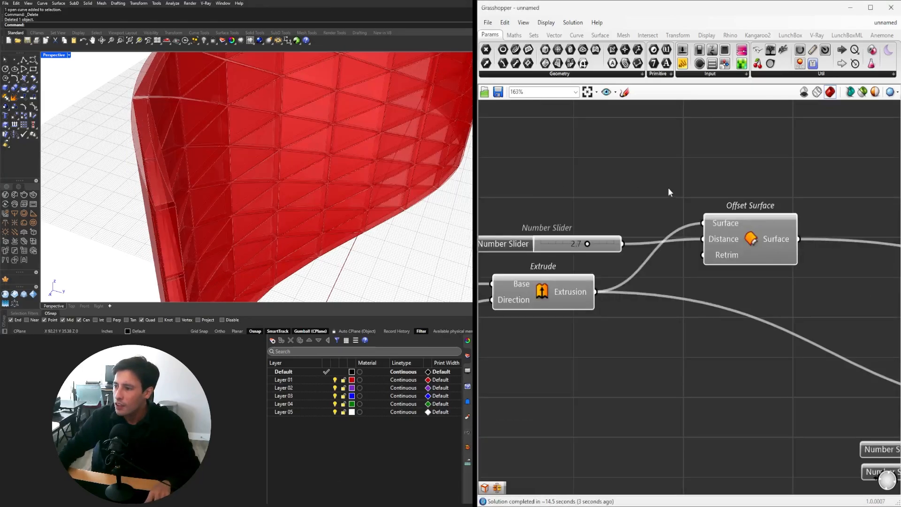
right_drag(668, 187, 759, 219)
click(617, 280)
click(837, 262)
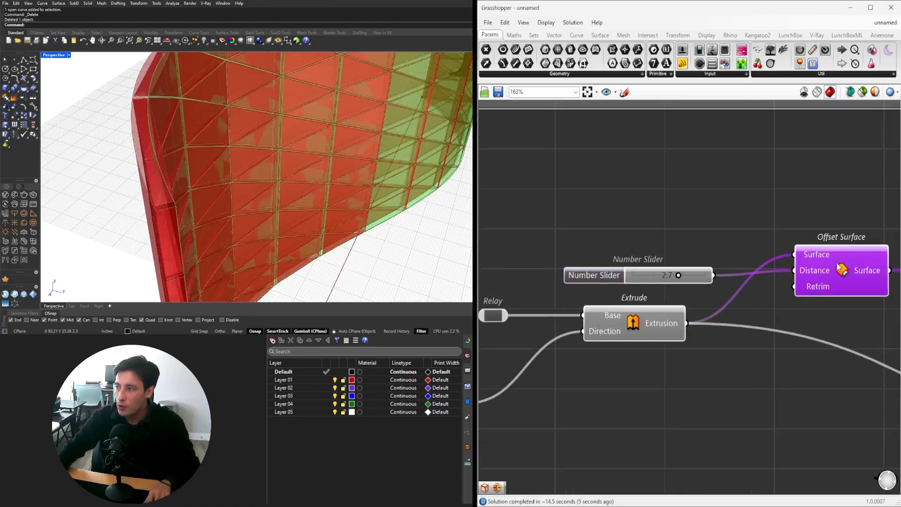
right_drag(282, 165, 248, 179)
Set the minimum of the Offset Surface distance slider to 0.
mouse_move(574, 277)
mouse_down()
mouse_move(568, 264)
mouse_move(576, 267)
mouse_up()
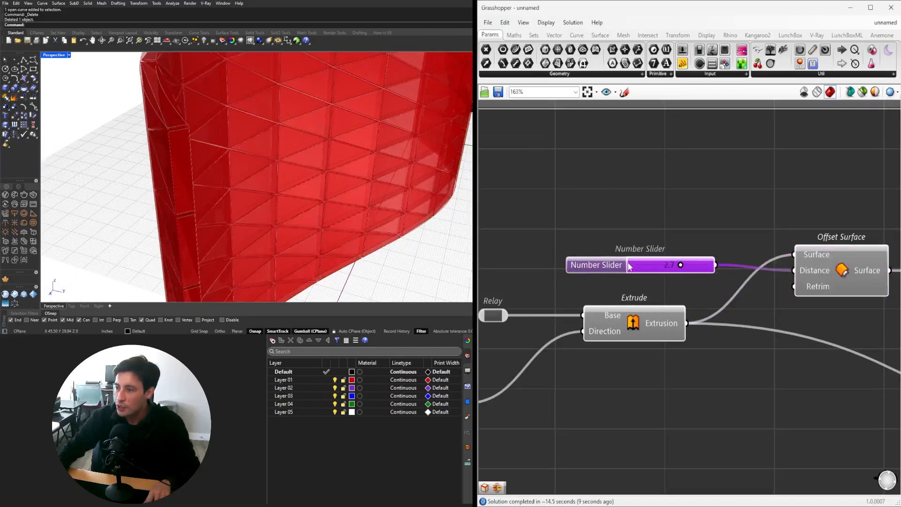
double_click(599, 266)
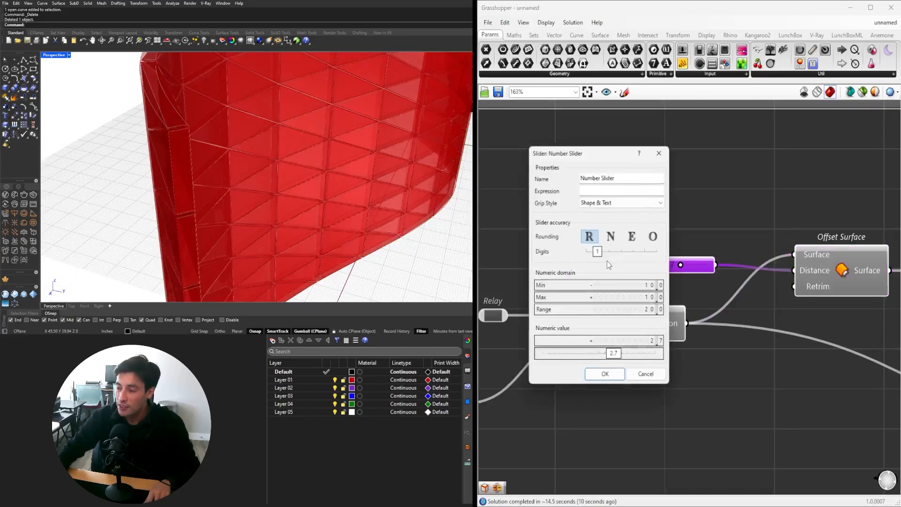
double_click(629, 288)
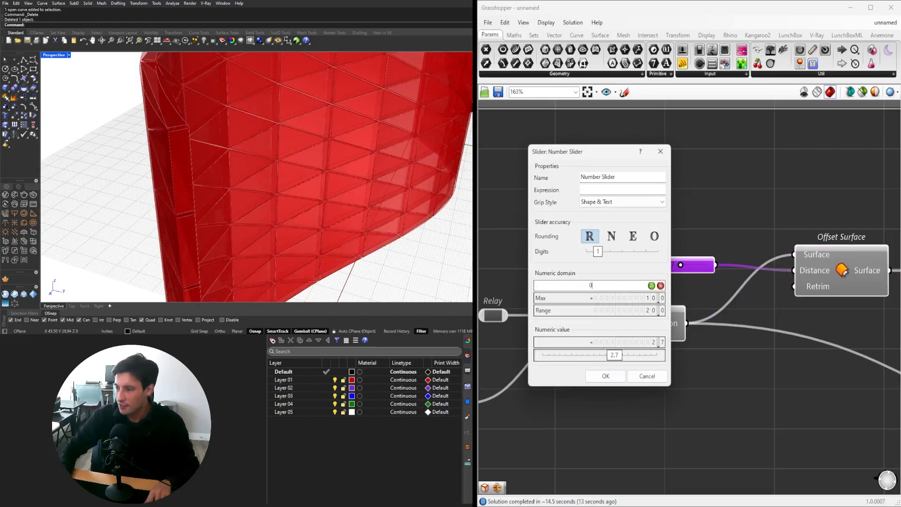
click(609, 375)
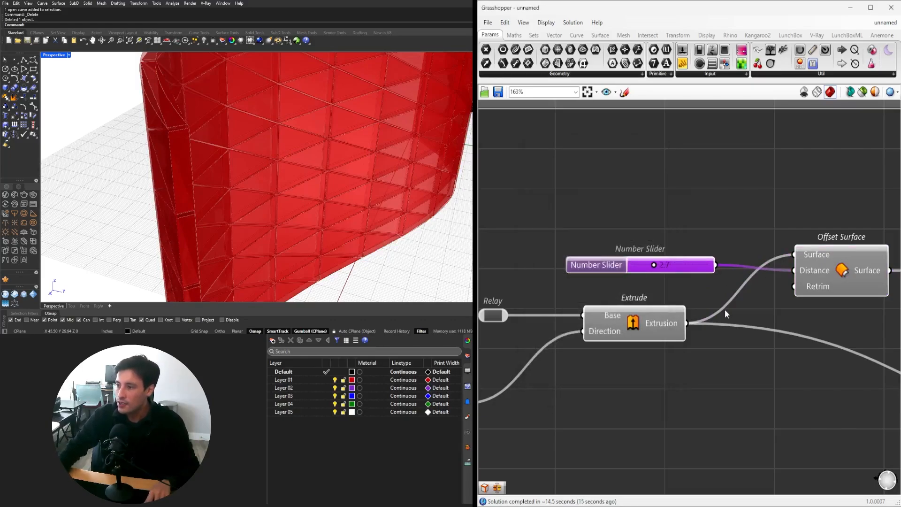
Add a second Offset Surface component and feed it the surface output of the first one.
scroll(612, 371, down, 2)
click(783, 299)
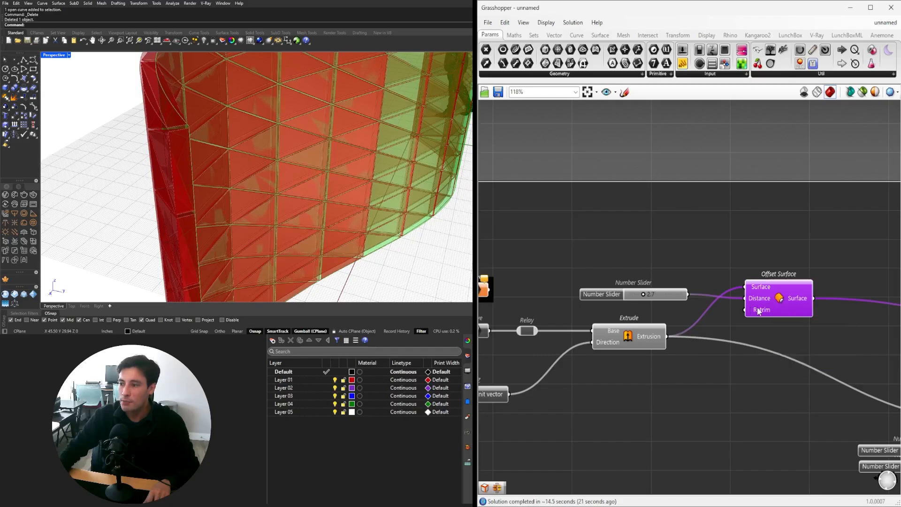
drag(774, 296, 777, 292)
right_drag(320, 152, 169, 125)
scroll(754, 247, down, 2)
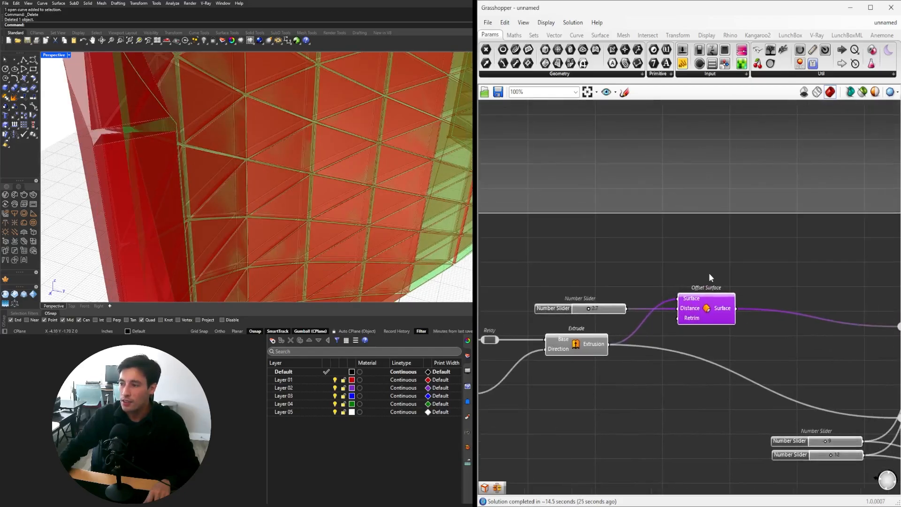
double_click(709, 272)
text(offset)
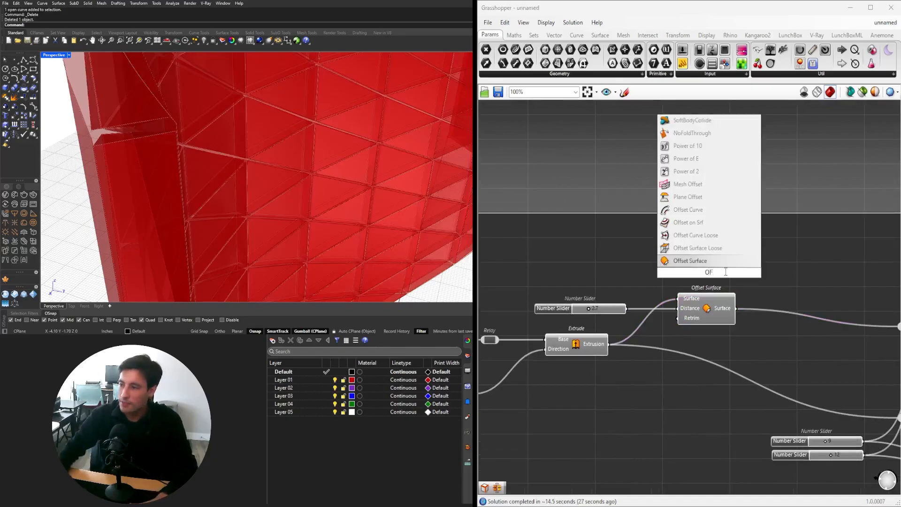
click(690, 258)
drag(789, 279, 835, 261)
click(731, 318)
Try a copy of the first offset's distance slider on the second Offset Surface's distance, and delete the copy.
drag(569, 308, 591, 274)
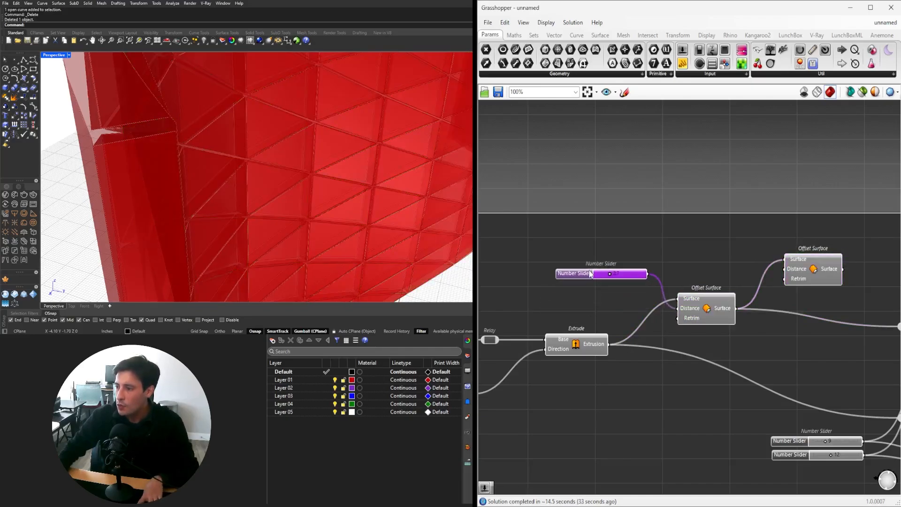
key(ctrl+z)
key(ctrl+c)
key(ctrl+v)
scroll(723, 272, up, 1)
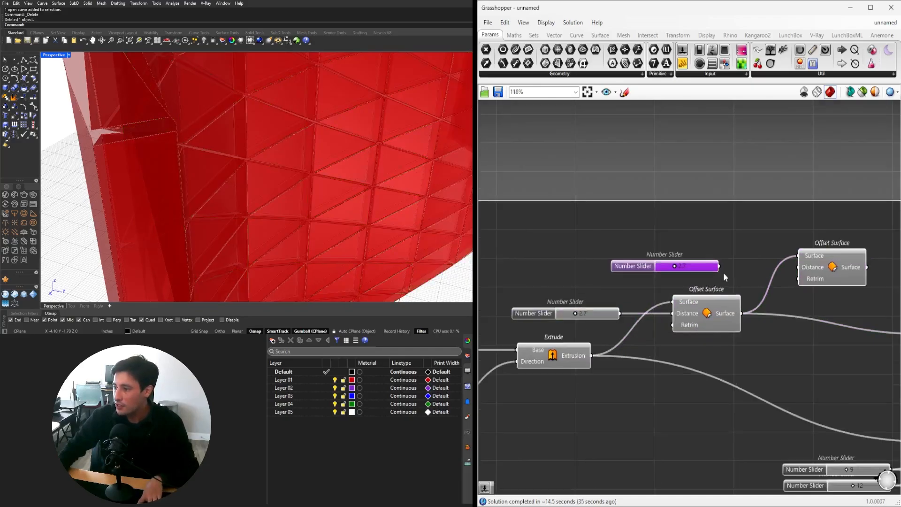
drag(802, 268, 800, 267)
click(832, 267)
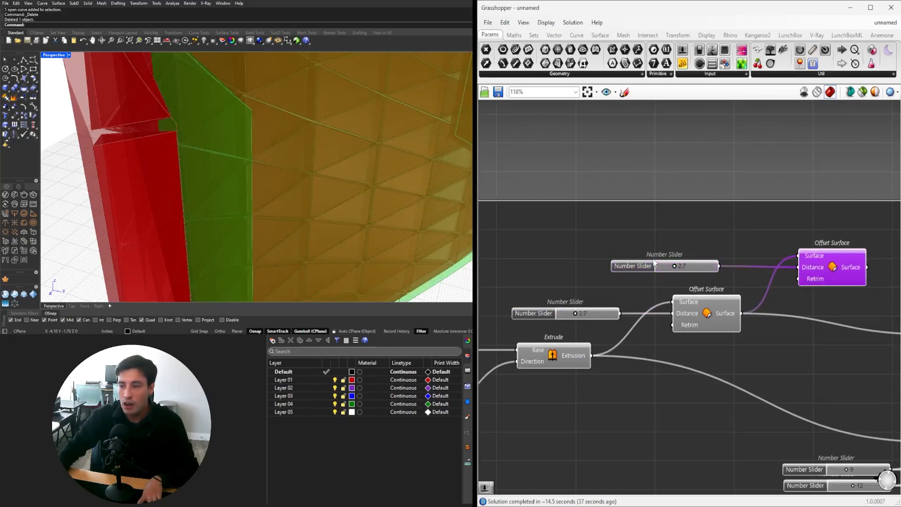
click(706, 266)
scroll(692, 244, down, 2)
key(Delete)
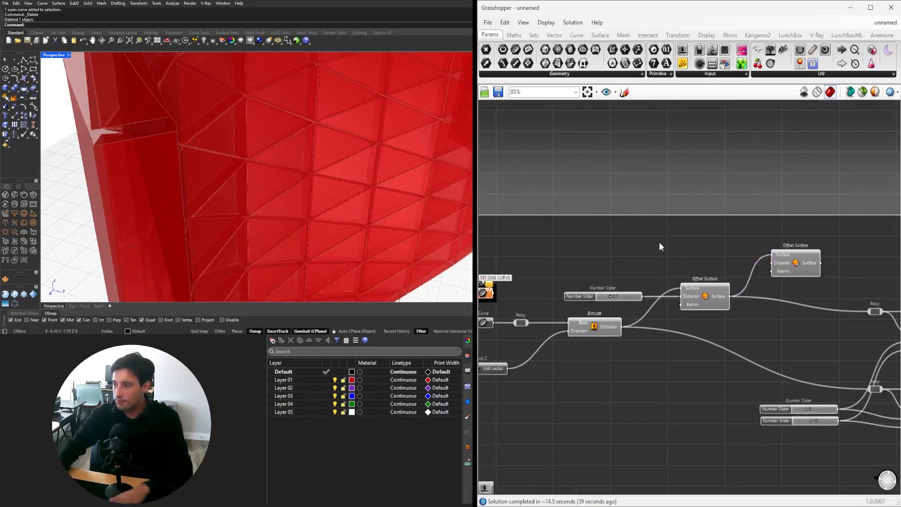
Add a 0.500 number slider and connect it to the distance of the second Offset Surface.
scroll(658, 241, up, 2)
double_click(672, 258)
text(0.5)
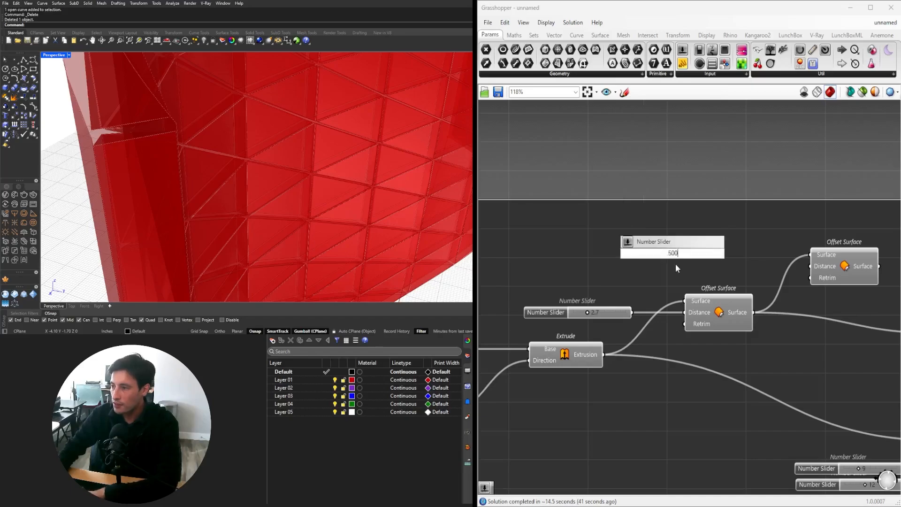
key(Return)
scroll(695, 252, up, 2)
click(706, 254)
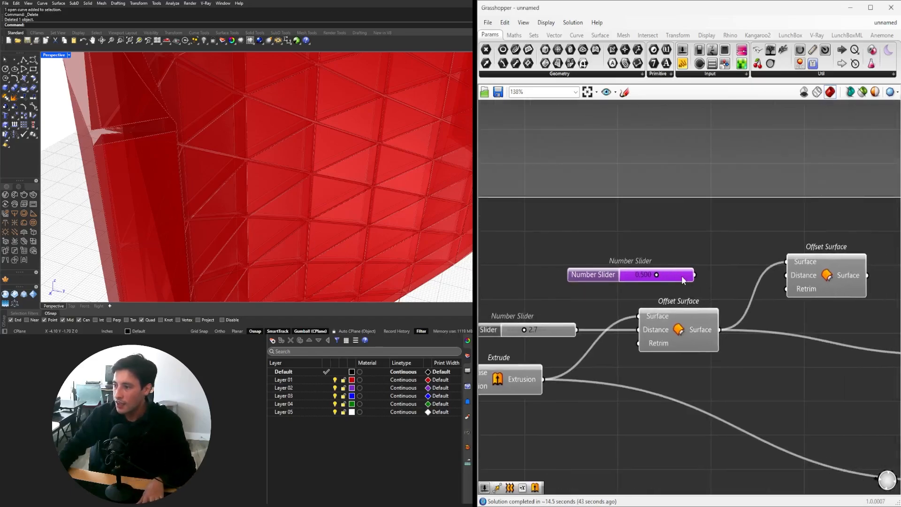
drag(695, 275, 787, 275)
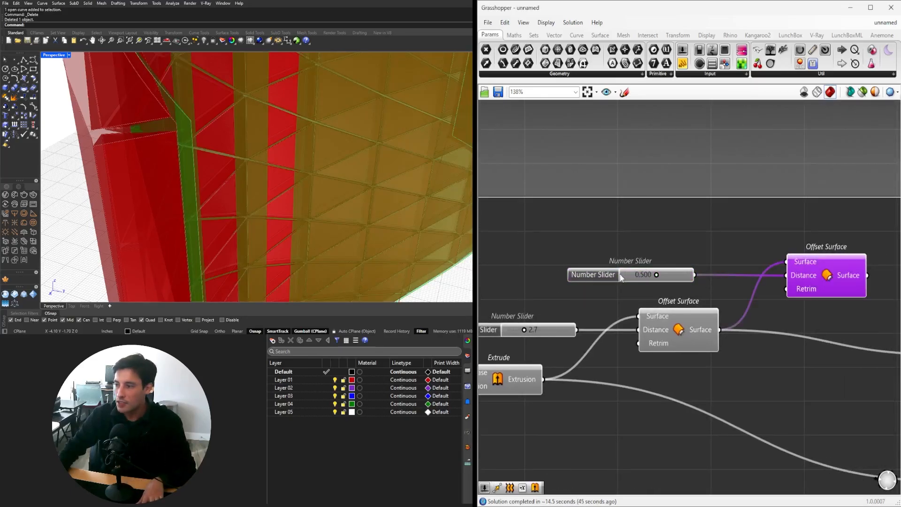
Insert a Negative component between the 0.500 slider and the second Offset Surface's distance, and check the offset's direction.
drag(621, 277, 549, 270)
double_click(696, 251)
text(negative)
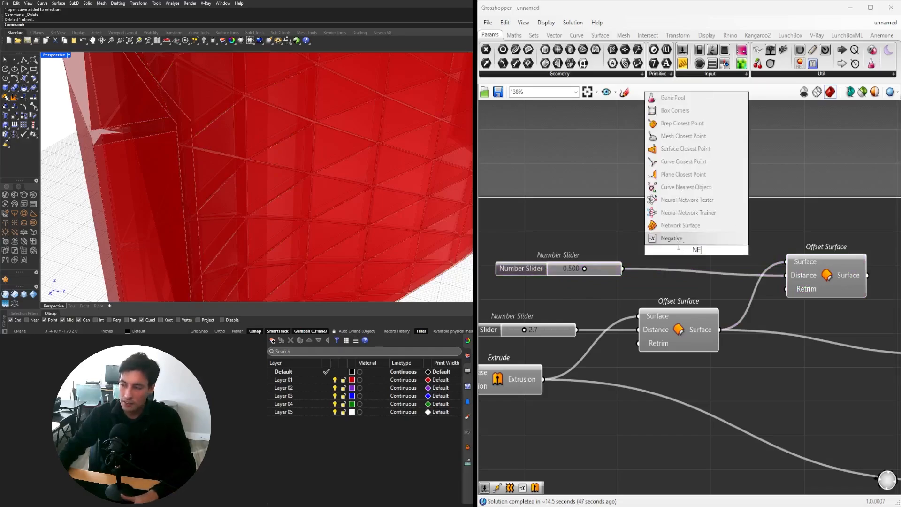
key(Return)
drag(704, 253, 683, 272)
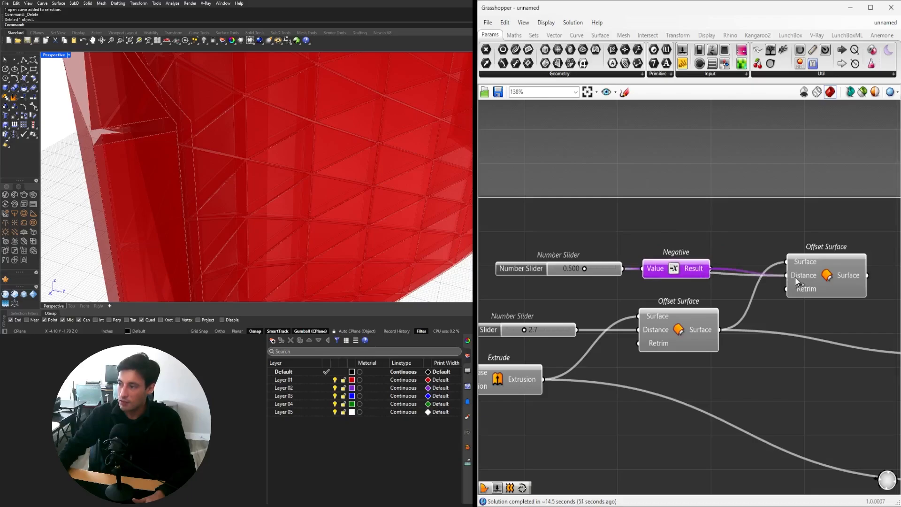
click(825, 260)
right_drag(272, 121, 170, 162)
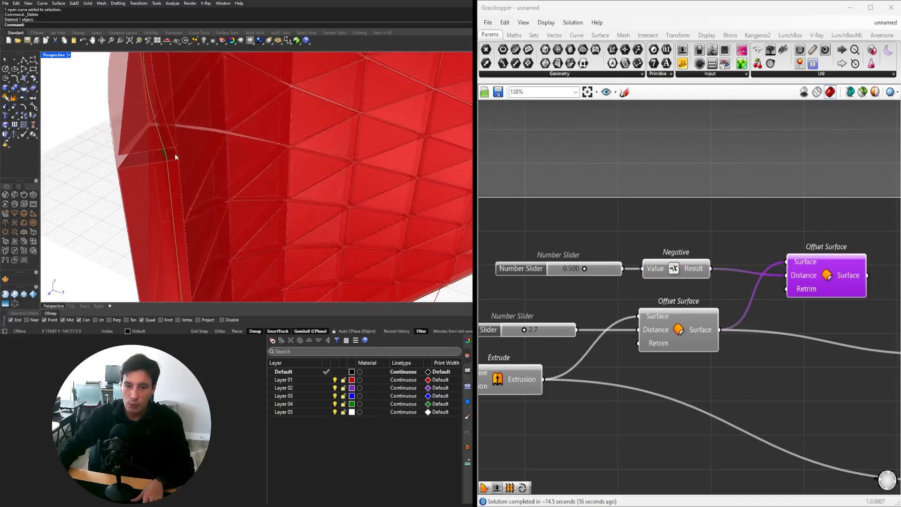
Try values of 0.211 and 1.000 on the second Offset Surface's distance slider, and look at the slider's settings.
scroll(608, 266, up, 5)
drag(599, 258, 557, 258)
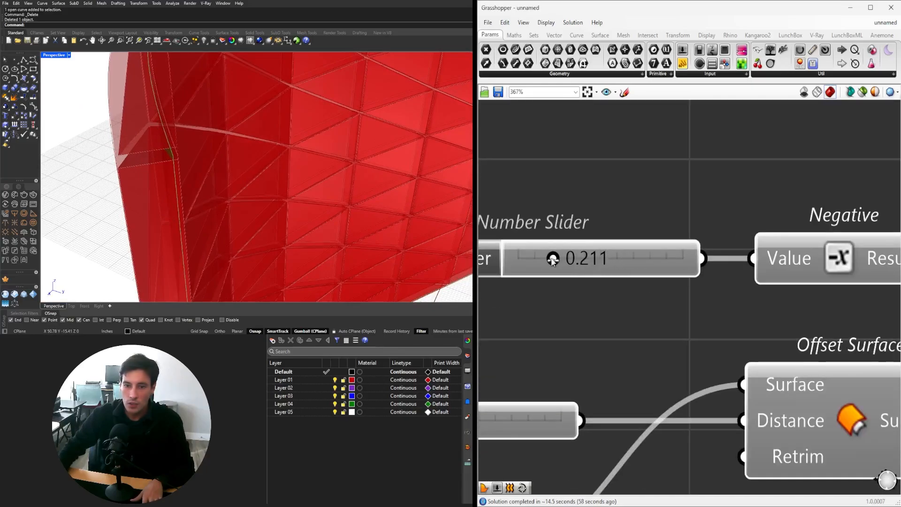
double_click(552, 258)
text(1.)
key(Return)
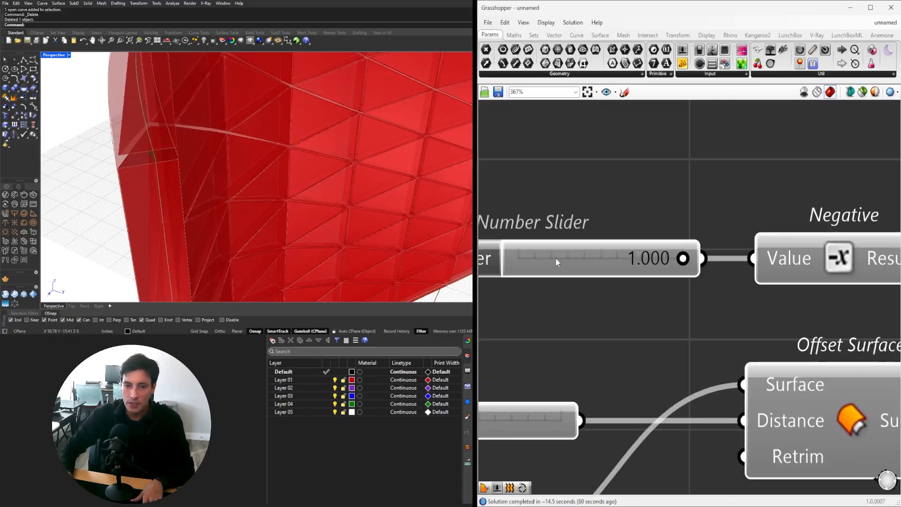
scroll(541, 254, down, 2)
double_click(567, 274)
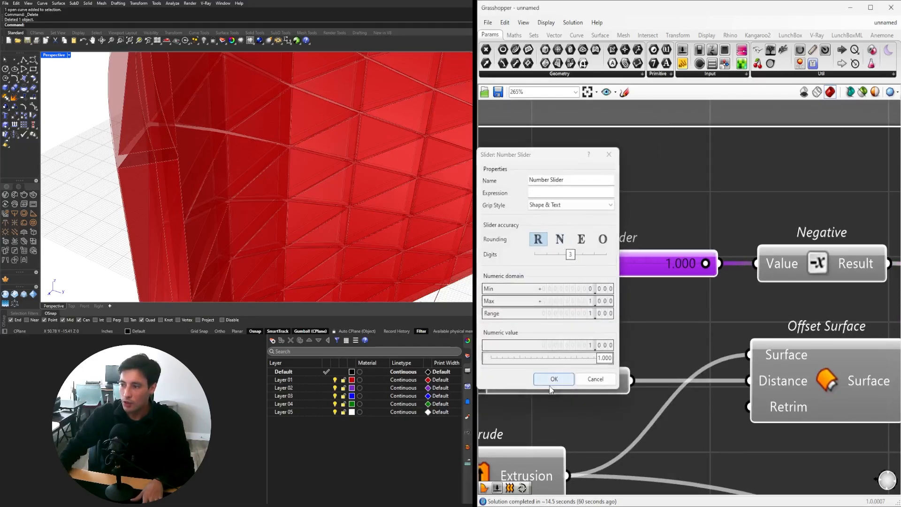
click(553, 379)
Set the number slider feeding the Negative component to 0.125.
double_click(647, 260)
text(.125)
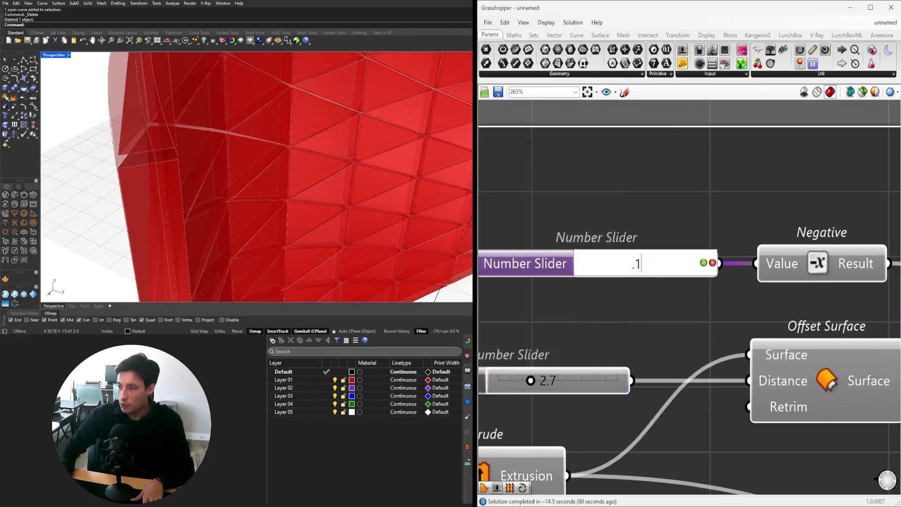
key(Return)
scroll(628, 228, down, 4)
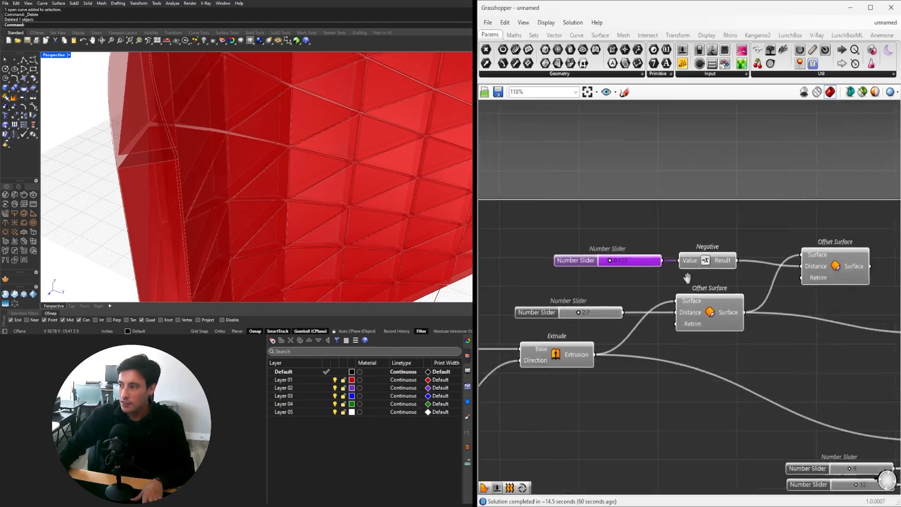
Move the second Offset Surface together with its 0.125 slider and Negative component, leaving free space above the first Offset Surface.
drag(777, 268, 839, 269)
scroll(839, 268, down, 1)
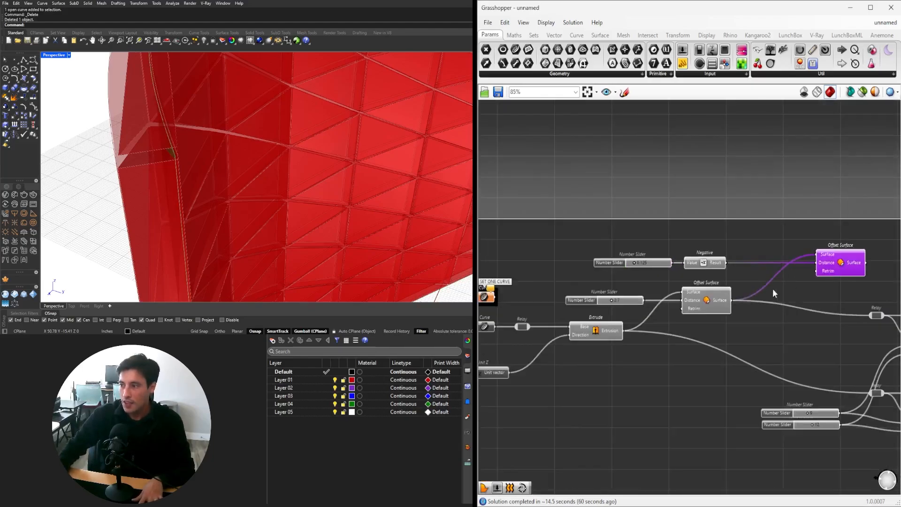
click(581, 339)
click(858, 263)
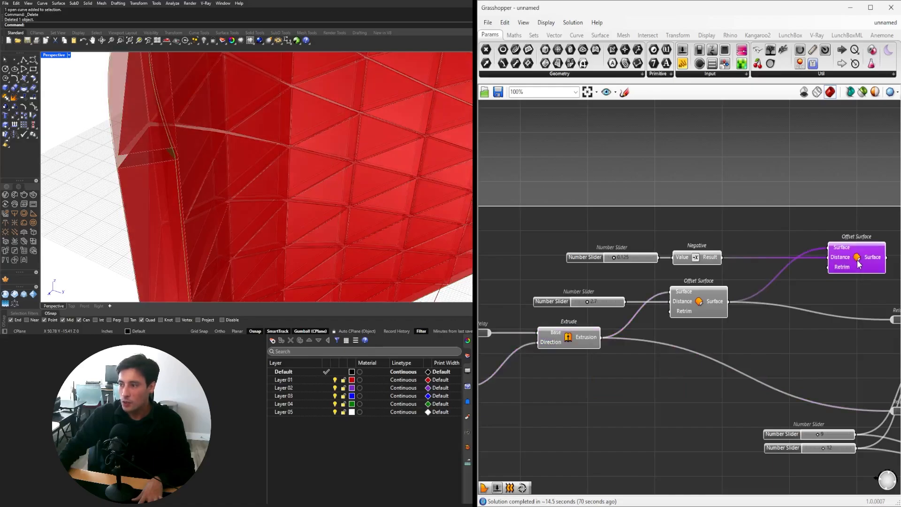
drag(694, 225, 632, 270)
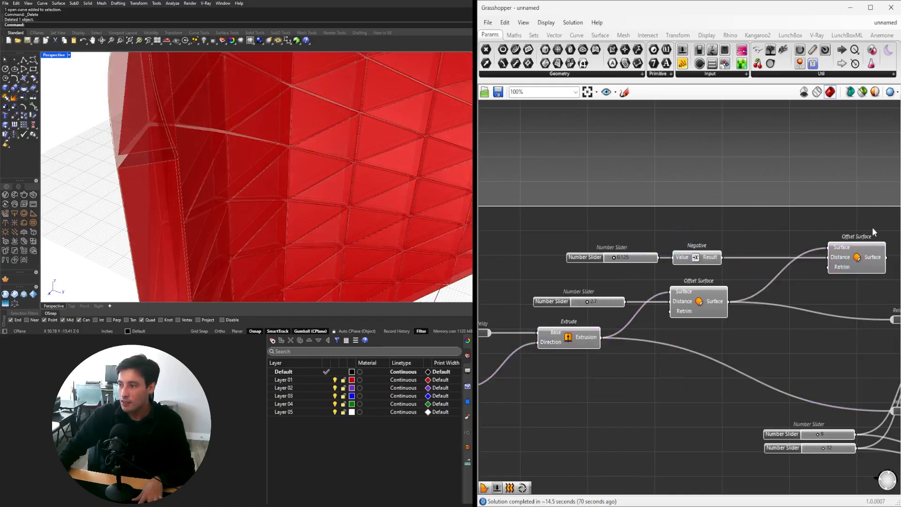
drag(874, 228, 612, 269)
drag(854, 251, 813, 223)
Duplicate the second Offset Surface below itself, feeding it the Extrude output and the 0.125 slider directly instead of the Negative result.
click(841, 256)
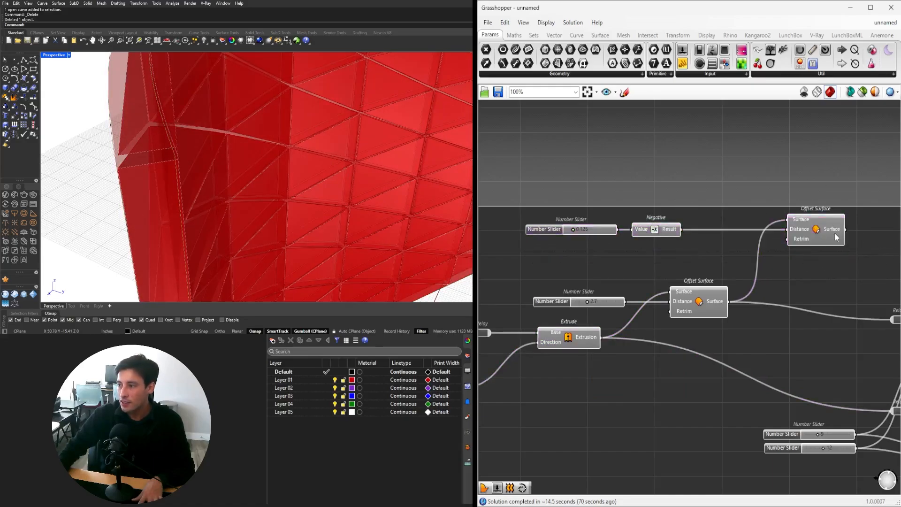
click(810, 281)
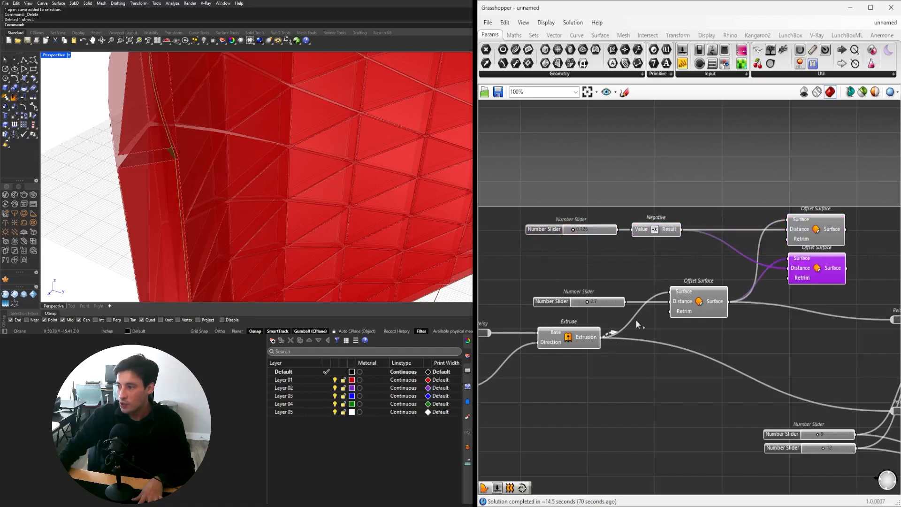
drag(656, 234, 703, 233)
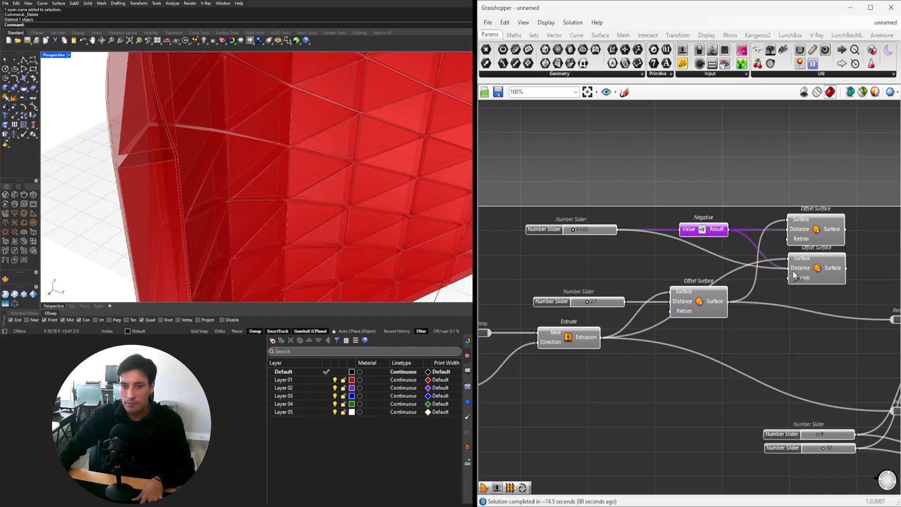
drag(793, 272, 795, 273)
Select both inner Offset Surface components and inspect their surfaces within the wall thickness in the perspective view.
click(834, 270)
shift+click(815, 235)
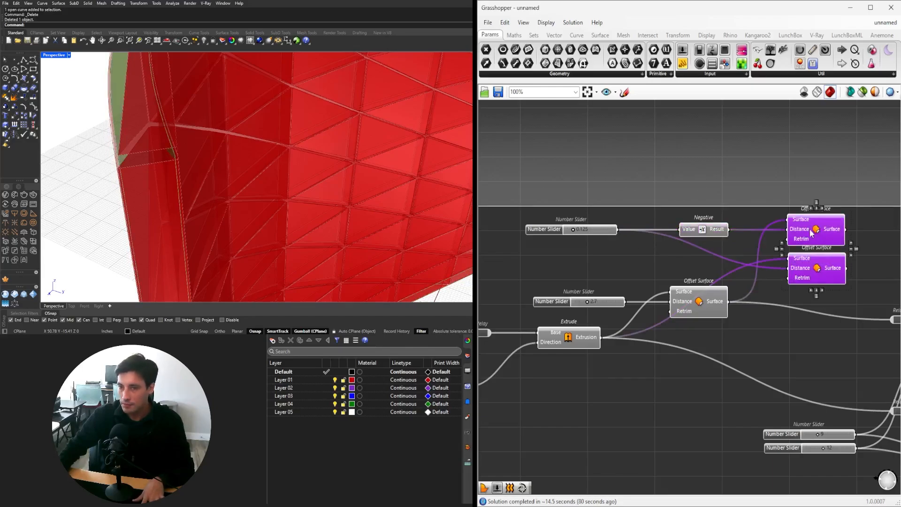
right_drag(300, 155, 331, 146)
right_drag(277, 138, 284, 84)
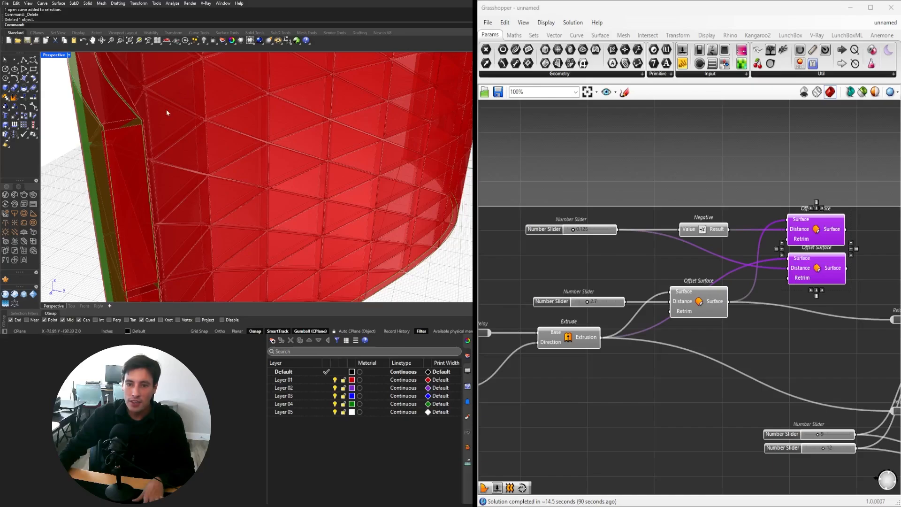
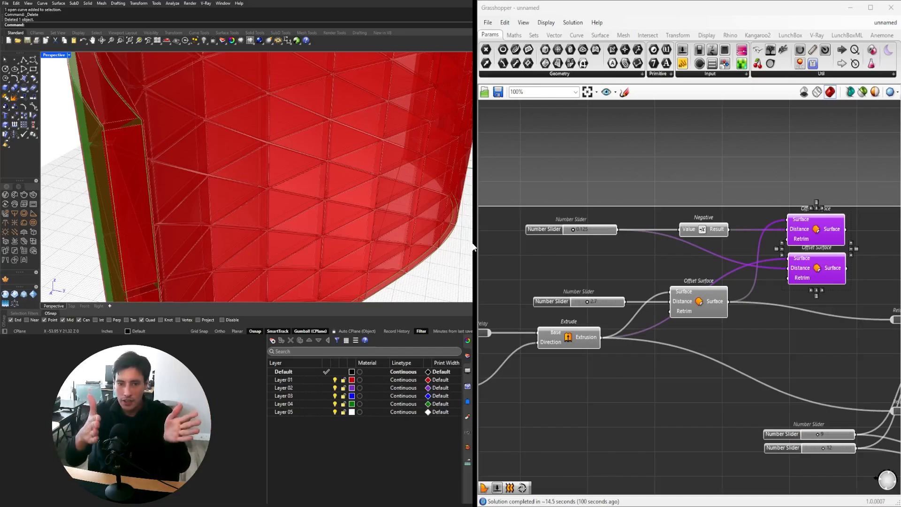
Move the 0.125 slider, the Negative and the two inner Offset Surface components below the Extrude component.
scroll(701, 342, down, 5)
scroll(746, 315, up, 2)
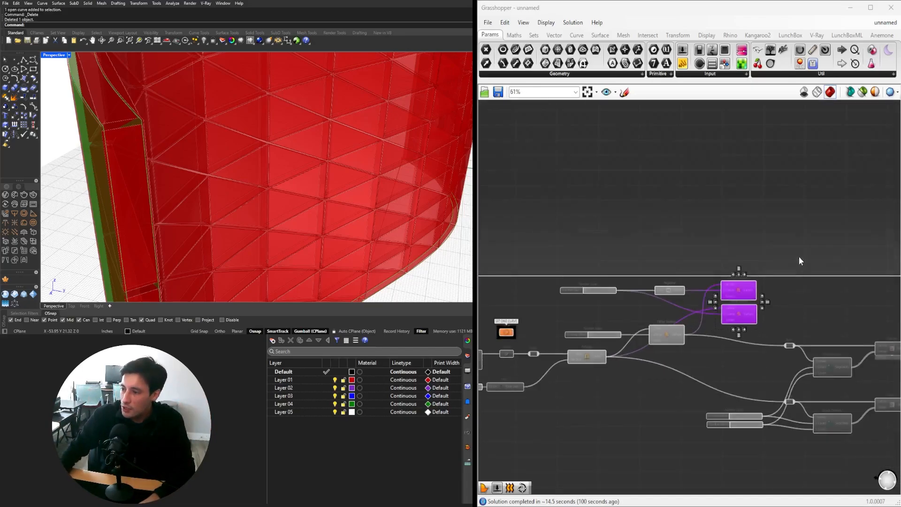
click(799, 260)
scroll(739, 284, up, 2)
drag(775, 268, 522, 318)
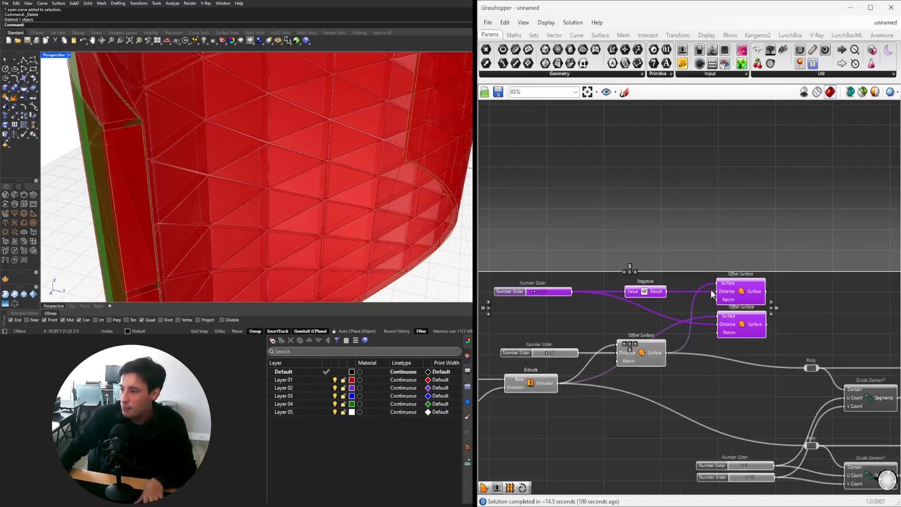
drag(734, 292, 699, 278)
scroll(584, 324, down, 2)
click(764, 336)
Set the wire display to Hidden on the Surface inputs of both inner Offset Surface components.
scroll(739, 277, down, 4)
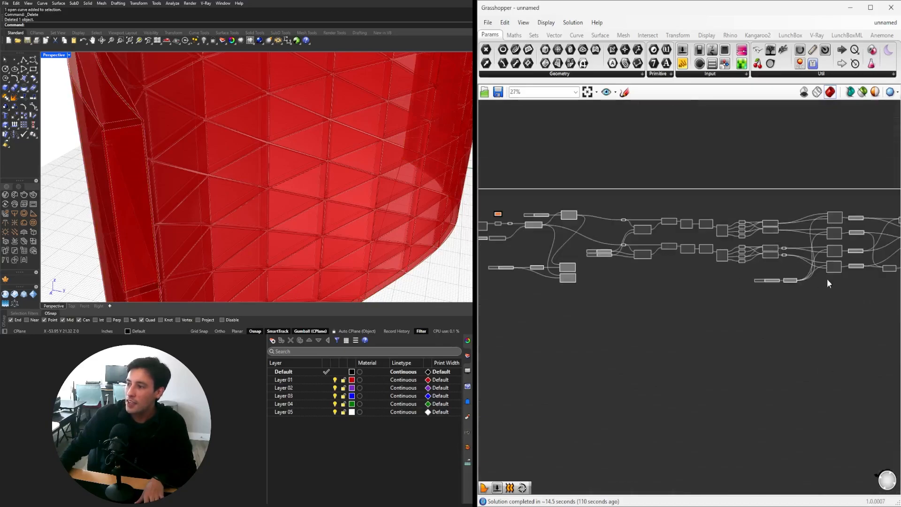
right_drag(510, 277, 761, 316)
mouse_move(590, 290)
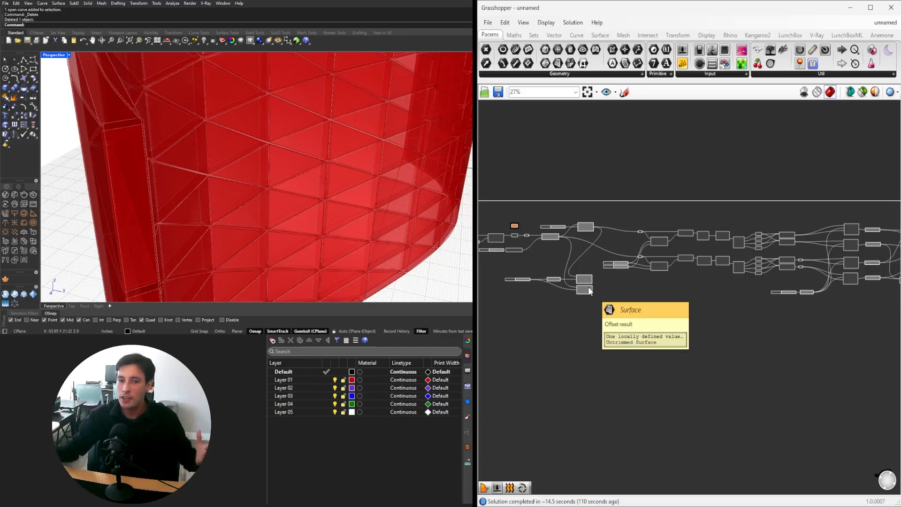
scroll(588, 287, up, 3)
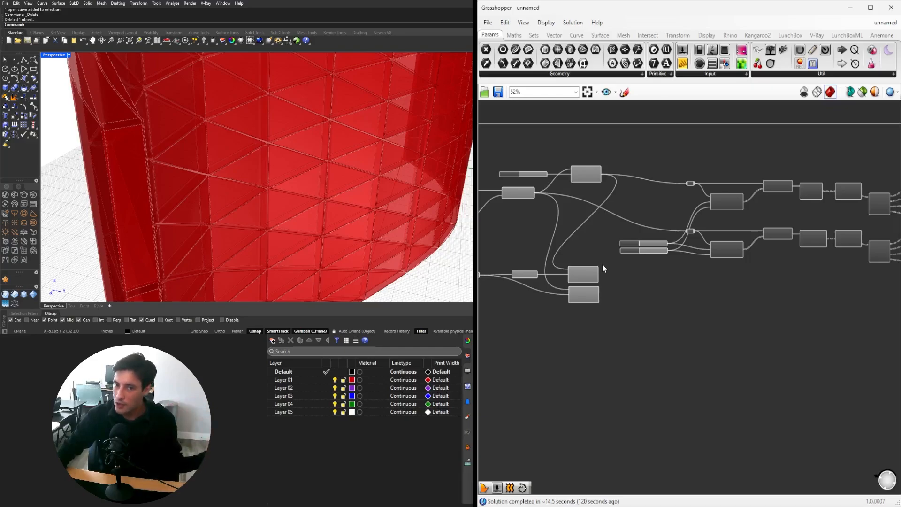
scroll(601, 263, up, 4)
right_drag(584, 244, 610, 294)
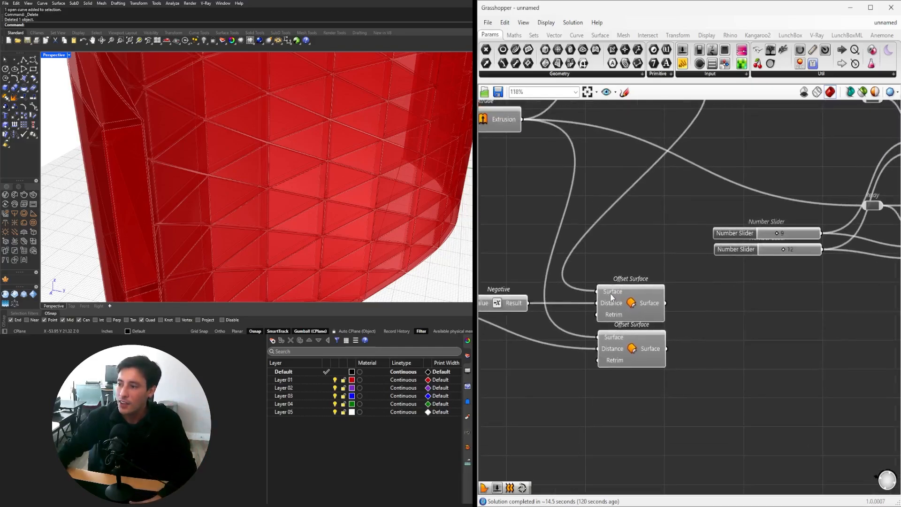
right_click(610, 294)
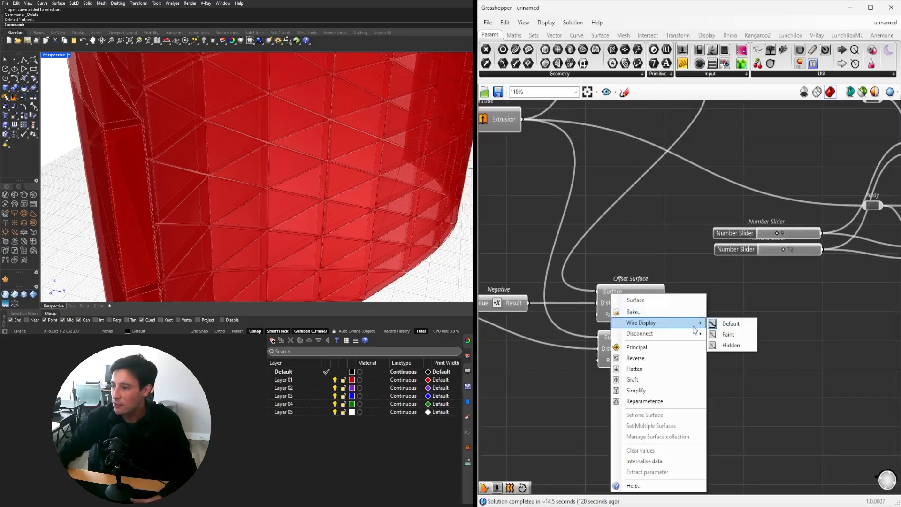
click(730, 345)
right_click(612, 337)
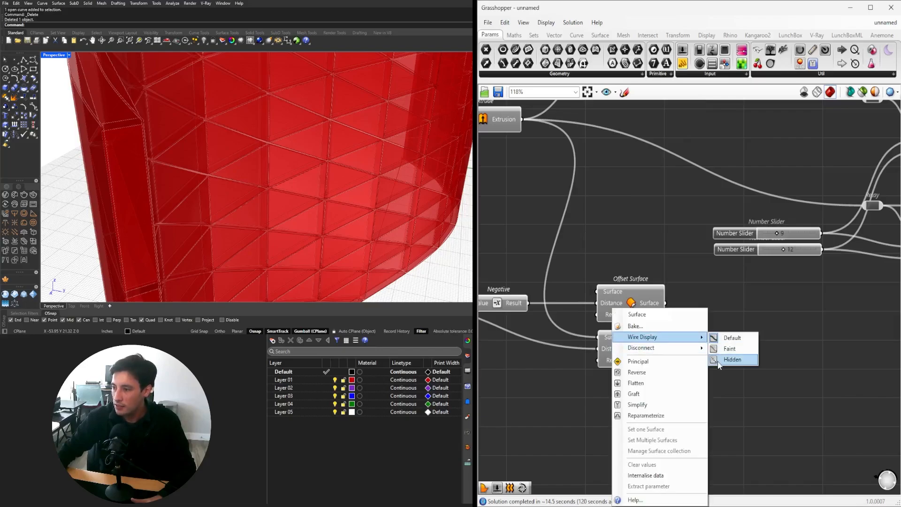
click(730, 359)
Move the Negative and the 0.125 slider closer to the two inner Offset Surface components, and reposition the whole group below the main chain.
click(709, 308)
drag(709, 309, 732, 310)
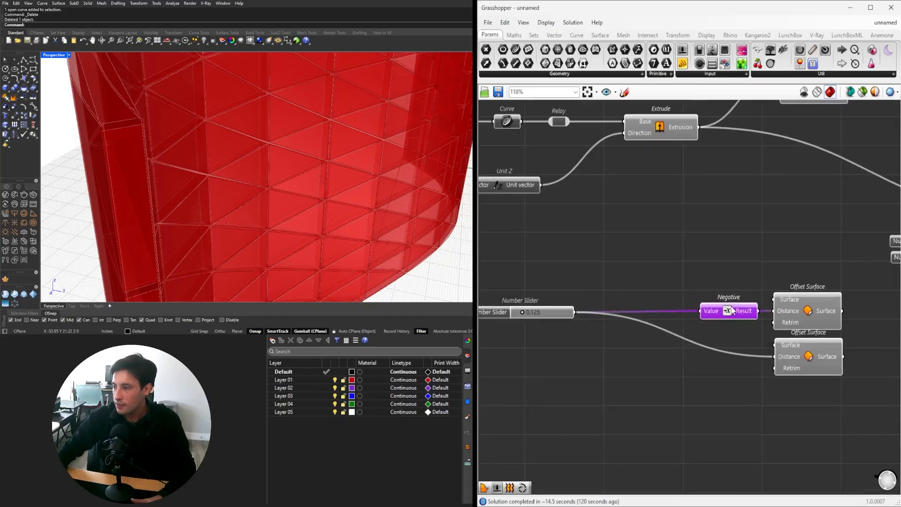
drag(486, 313, 590, 346)
scroll(755, 381, down, 1)
right_drag(755, 380, 664, 379)
drag(731, 427, 535, 291)
right_drag(704, 316, 615, 326)
drag(617, 325, 624, 346)
click(778, 375)
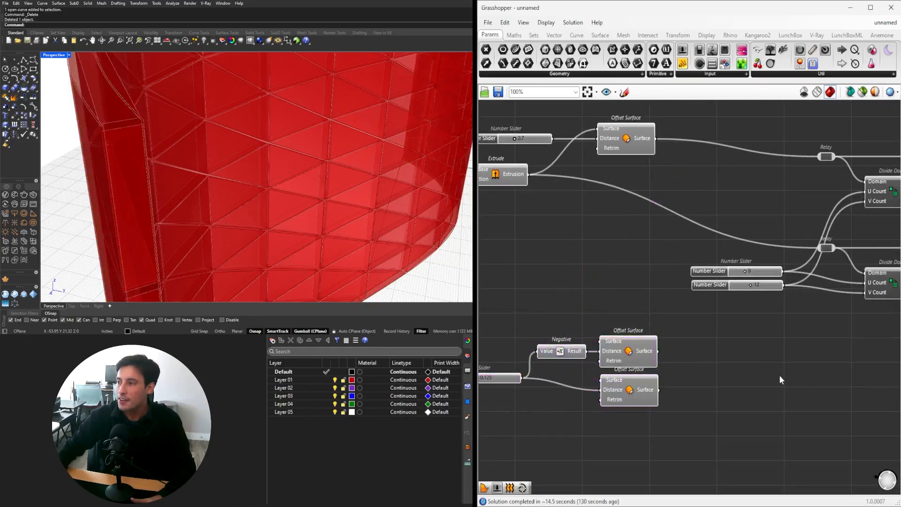
Move the lower chain's Relay beneath the upper chain's Relay, just before its Divide Domain component.
scroll(779, 375, down, 2)
right_drag(815, 285, 661, 282)
click(556, 246)
drag(552, 247, 667, 284)
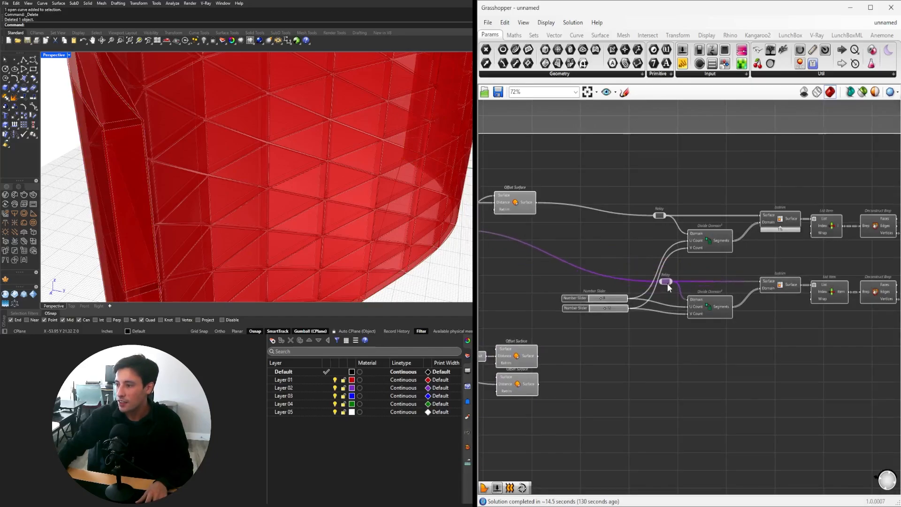
click(726, 271)
right_drag(853, 288, 723, 283)
right_drag(756, 331, 815, 313)
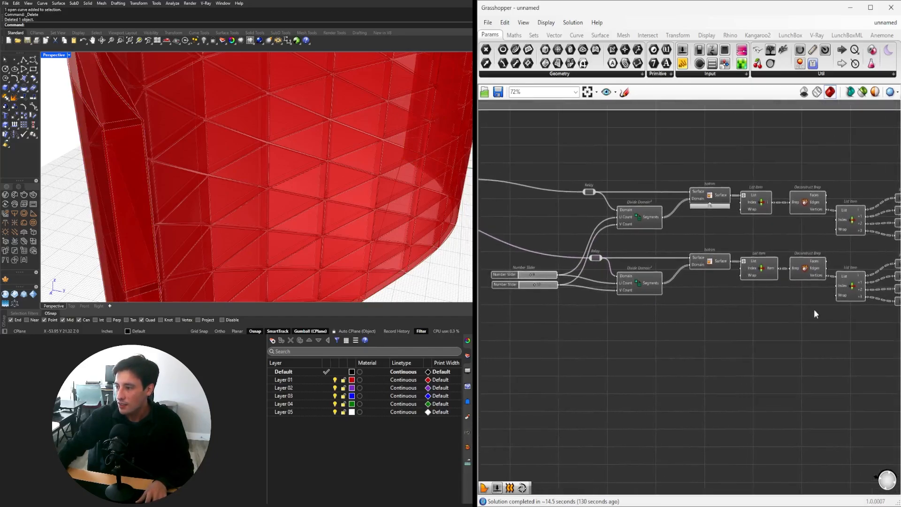
scroll(755, 309, down, 2)
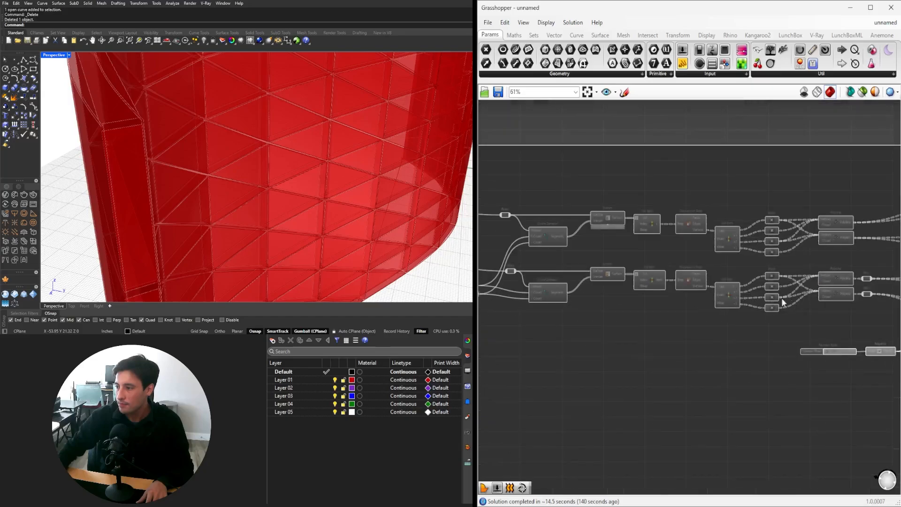
right_click(698, 295)
right_drag(819, 316, 834, 305)
drag(835, 304, 703, 261)
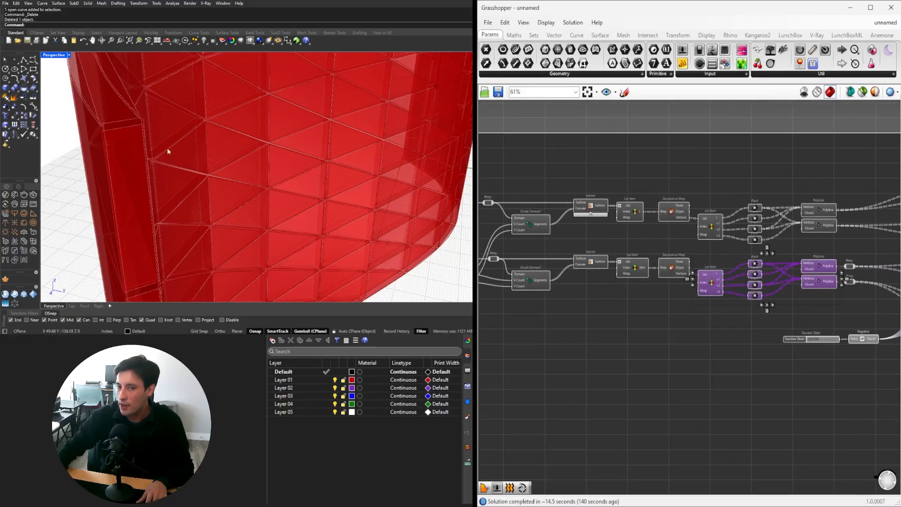
right_drag(782, 262, 829, 281)
drag(769, 334, 565, 270)
scroll(658, 296, down, 1)
right_drag(783, 316, 710, 323)
scroll(562, 302, up, 3)
scroll(710, 323, down, 2)
right_drag(845, 349, 699, 355)
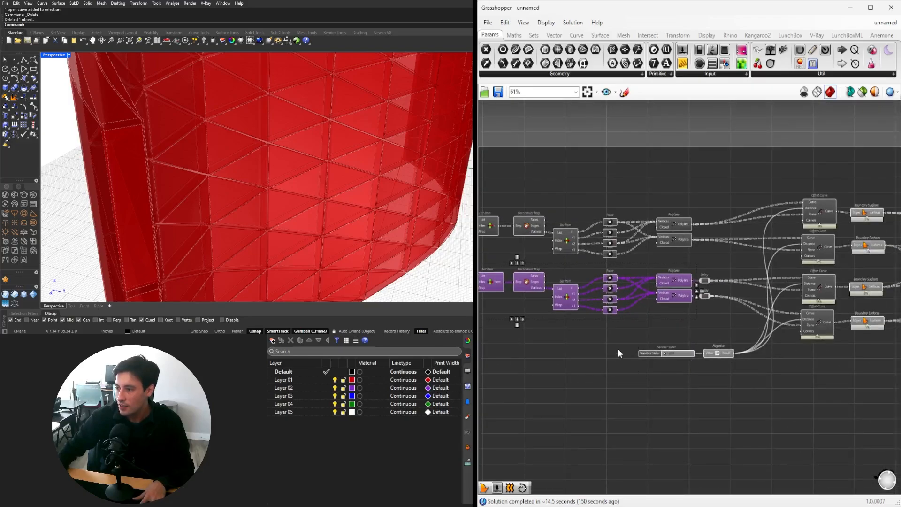
right_drag(618, 348, 725, 329)
scroll(726, 320, down, 3)
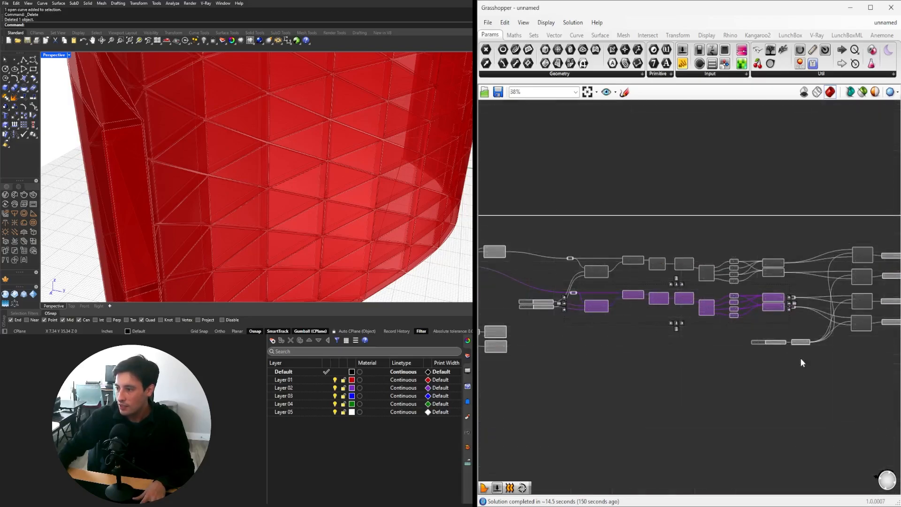
Move the panel gap's number slider and its Negative component above the upper chain's Polyline components.
drag(837, 375, 740, 340)
drag(803, 352, 770, 245)
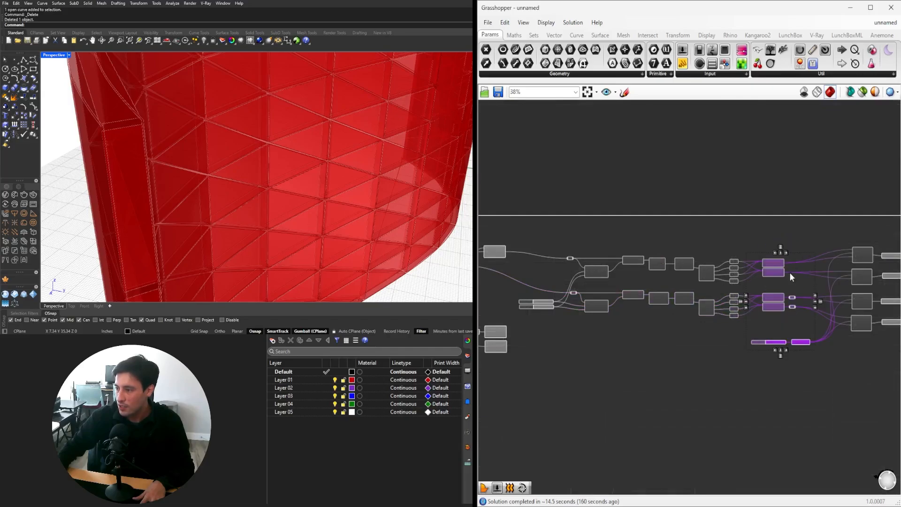
drag(822, 366, 725, 329)
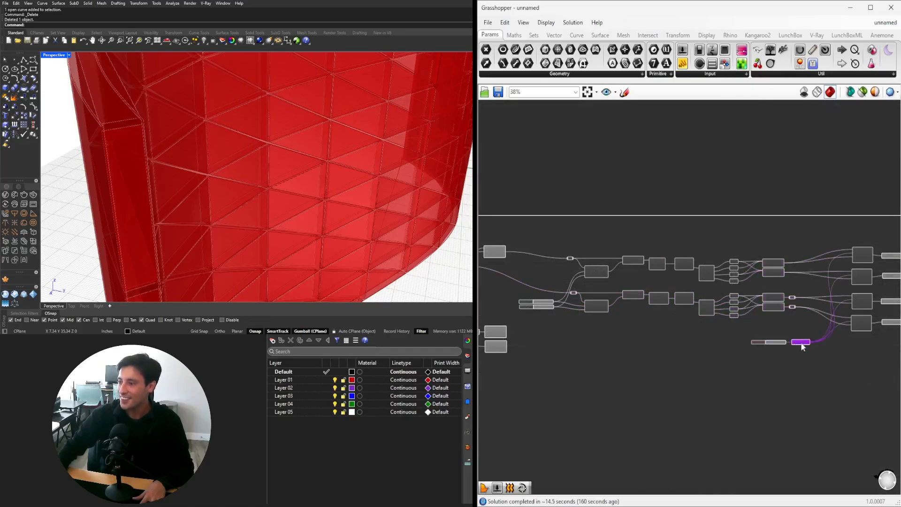
drag(801, 341, 770, 242)
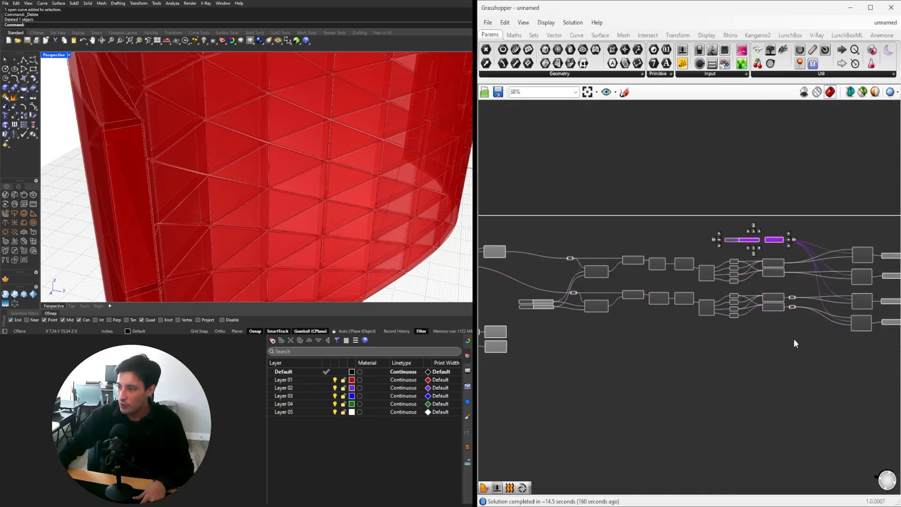
click(793, 338)
Duplicate the lower chain, from its first Relay and Divide Domain through the Polyline components and their Relays, directly below the original.
scroll(683, 340, up, 3)
scroll(684, 340, down, 3)
drag(806, 311, 539, 247)
scroll(742, 278, up, 4)
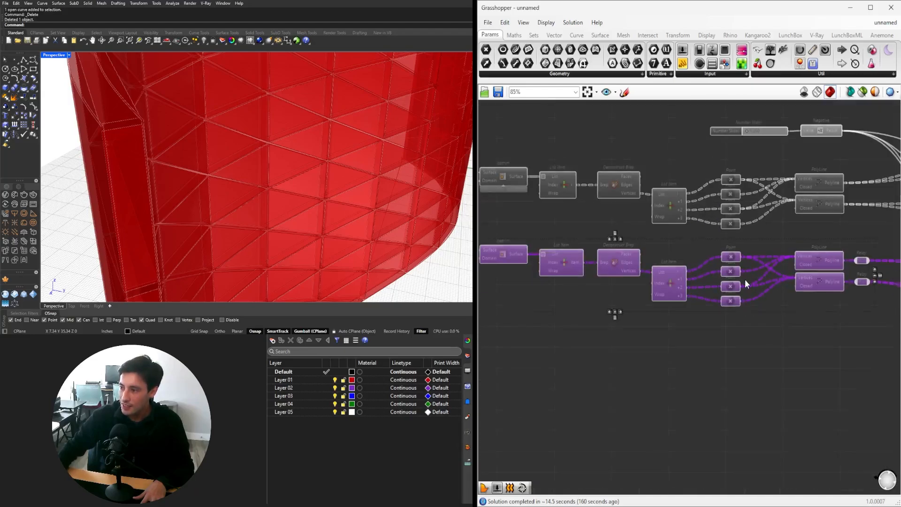
scroll(744, 279, down, 5)
right_drag(653, 260, 662, 259)
scroll(661, 260, up, 2)
alt+drag(643, 275, 644, 322)
Connect the first inner Offset Surface's output to the Relay at the start of the third, duplicated chain.
right_drag(639, 395, 696, 390)
scroll(583, 298, up, 3)
scroll(583, 301, up, 1)
click(565, 306)
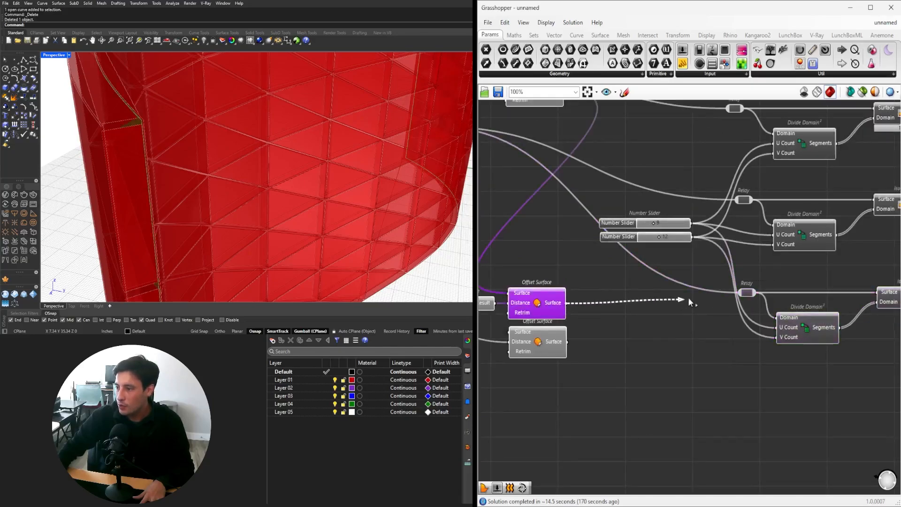
drag(741, 293, 742, 291)
Turn on the preview of the two Polyline components in the third chain.
scroll(764, 307, down, 4)
right_drag(868, 324, 710, 329)
scroll(838, 333, up, 5)
drag(742, 367, 730, 294)
middle_click(730, 286)
click(746, 271)
Duplicate the third chain directly below itself and connect the second inner Offset Surface to the copy's Relay.
scroll(609, 371, down, 4)
right_drag(609, 371, 840, 341)
scroll(798, 361, down, 2)
right_drag(637, 370, 658, 354)
scroll(601, 302, up, 3)
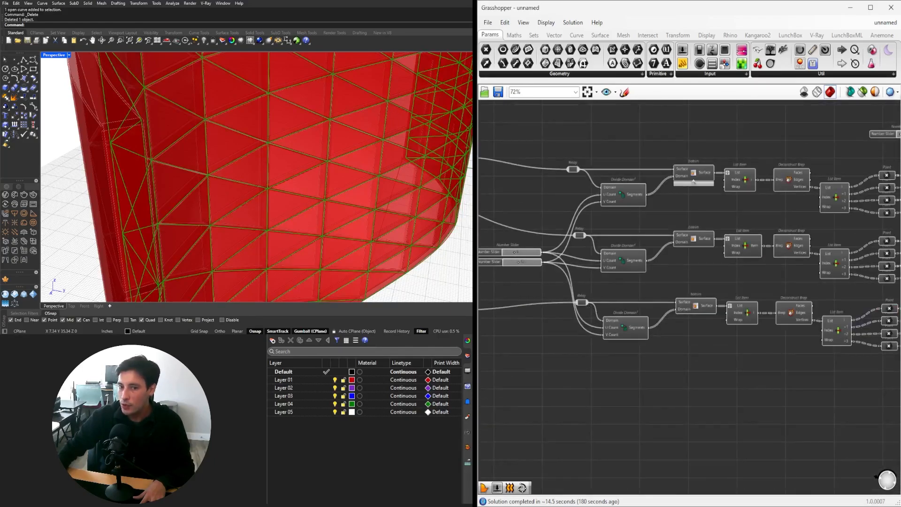
scroll(634, 318, down, 3)
mouse_move(758, 346)
mouse_down()
mouse_move(630, 296)
mouse_move(497, 275)
mouse_up()
right_drag(535, 289, 680, 290)
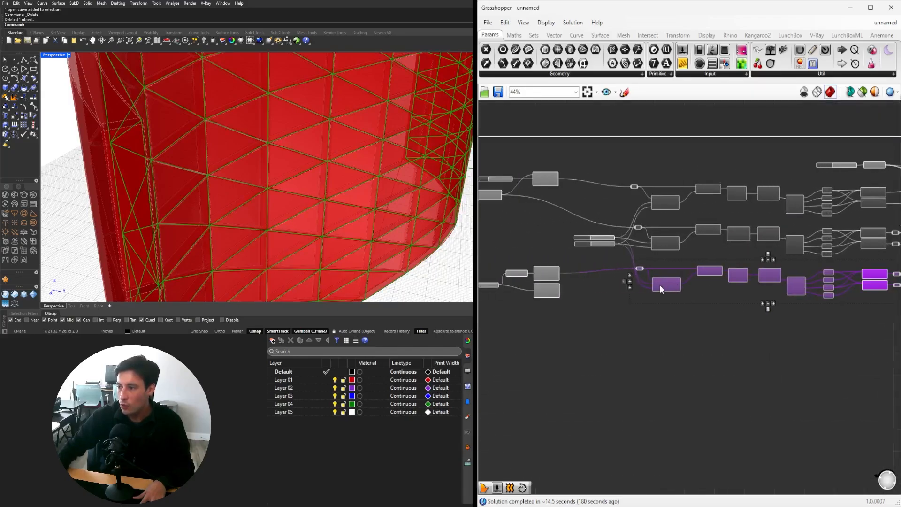
alt+drag(660, 285, 674, 314)
scroll(564, 284, up, 3)
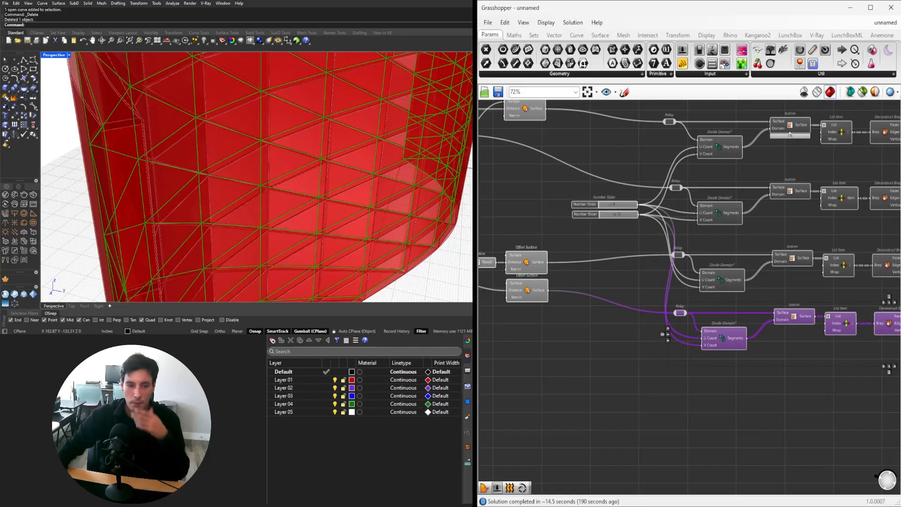
click(680, 373)
Select the four Polyline components of the two lower chains and examine their triangular outlines within the wall from several angles.
scroll(699, 382, down, 2)
right_drag(736, 387, 604, 374)
scroll(806, 302, up, 3)
right_drag(817, 423, 725, 393)
drag(725, 393, 688, 237)
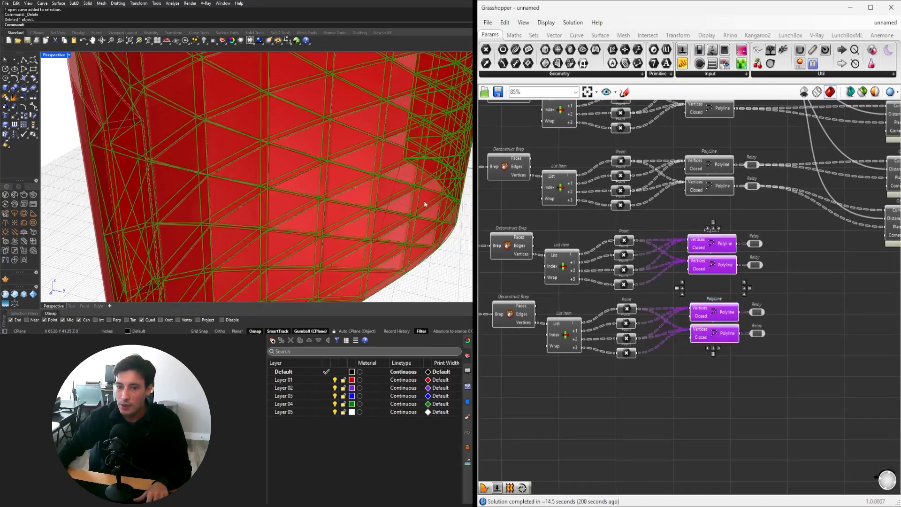
scroll(211, 187, up, 3)
scroll(218, 189, down, 3)
right_drag(218, 189, 198, 140)
scroll(155, 112, up, 3)
right_drag(160, 105, 271, 169)
scroll(276, 175, up, 3)
scroll(262, 169, up, 3)
scroll(213, 149, up, 3)
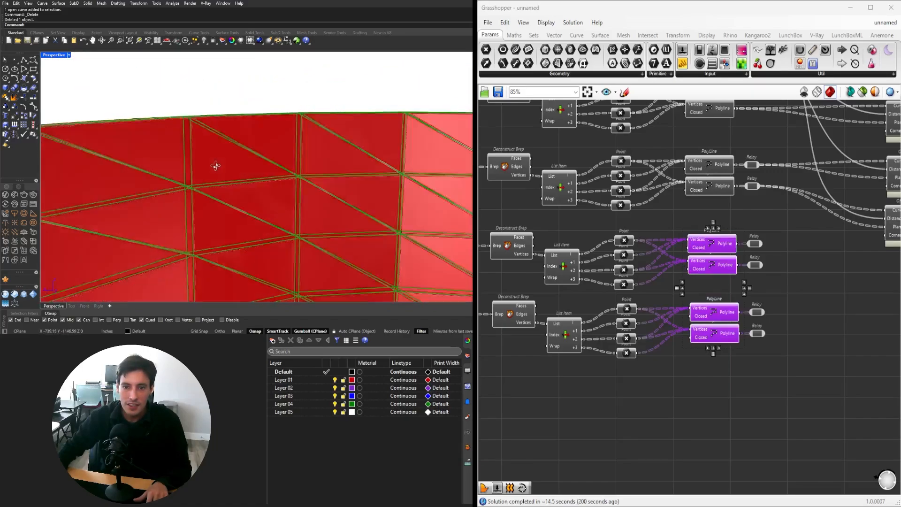
right_drag(218, 111, 257, 141)
scroll(282, 150, up, 3)
Turn off the preview of the two inner Offset Surface components.
right_drag(657, 294, 728, 412)
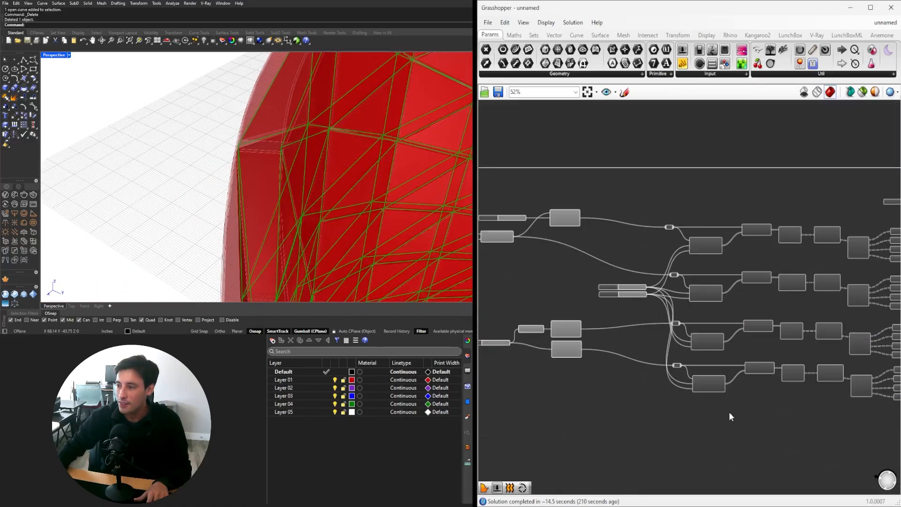
scroll(812, 409, up, 2)
right_drag(813, 409, 725, 385)
drag(789, 392, 514, 256)
middle_click(676, 212)
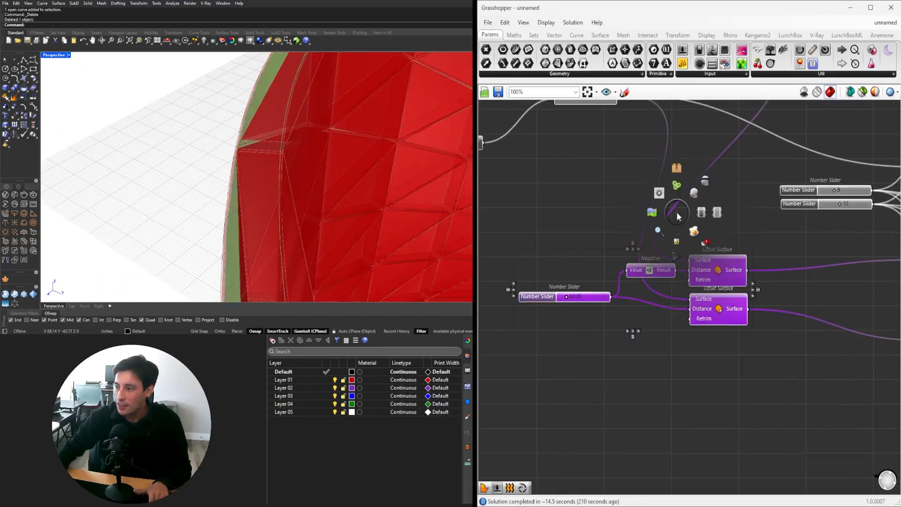
click(705, 188)
Delete the four Relays that follow the Polyline components in the two lower chains.
scroll(612, 299, down, 5)
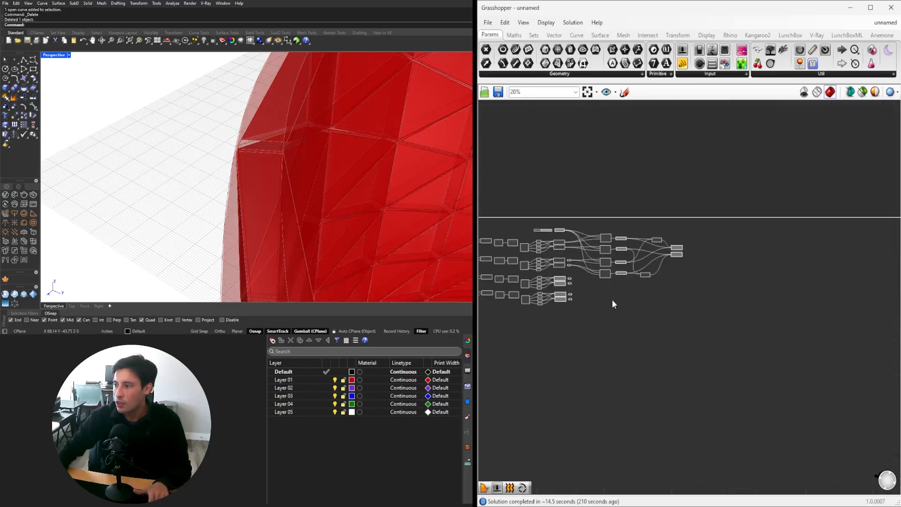
scroll(734, 364, up, 2)
scroll(797, 291, up, 2)
drag(844, 255, 779, 183)
scroll(643, 342, down, 3)
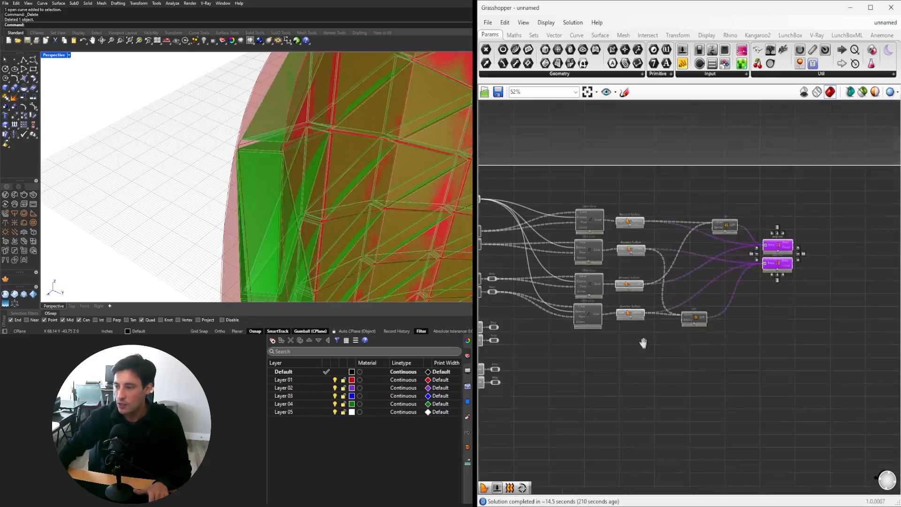
scroll(684, 282, up, 2)
scroll(684, 282, up, 5)
drag(756, 391, 712, 222)
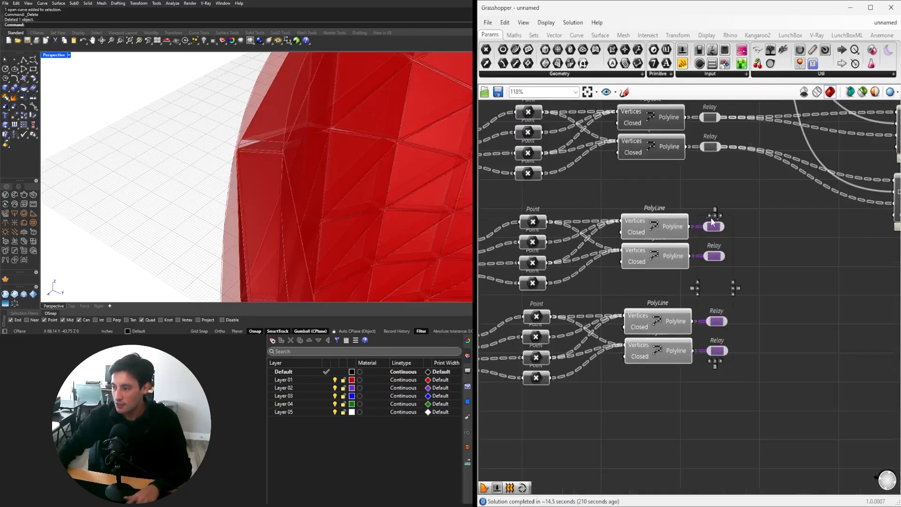
key(Delete)
Add two Boundary Surfaces components, each with its Edges input fed by one Polyline of the third chain.
double_click(792, 318)
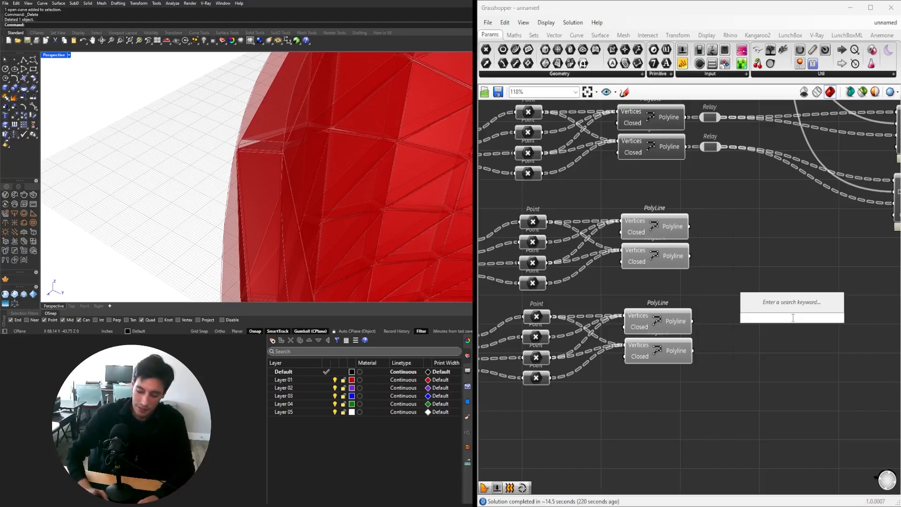
key(Escape)
double_click(792, 299)
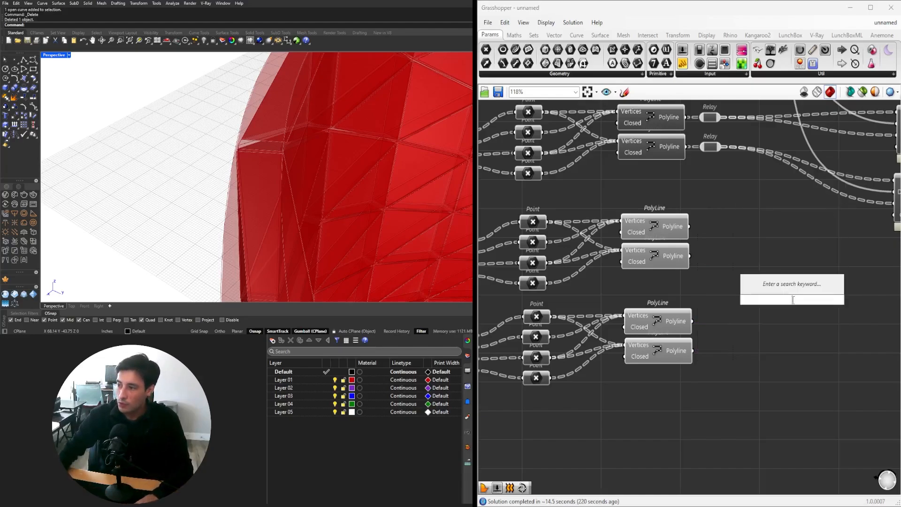
text(boundary)
key(Return)
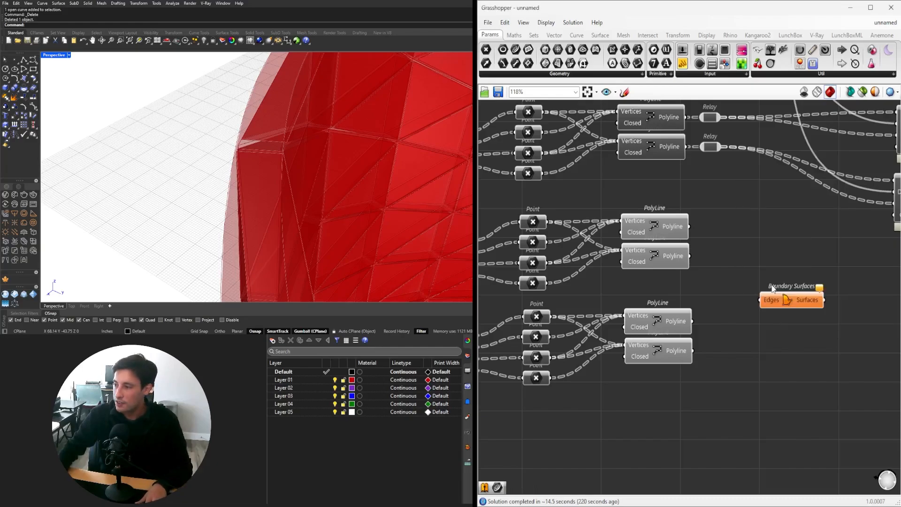
drag(774, 297, 773, 253)
click(774, 232)
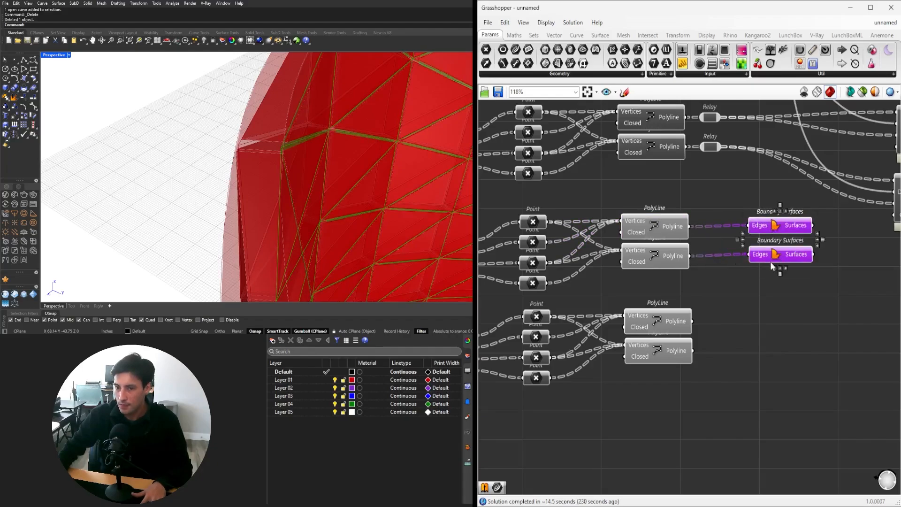
click(776, 272)
Duplicate both Boundary Surfaces components beside the fourth chain and feed them from its two Polyline components.
click(776, 251)
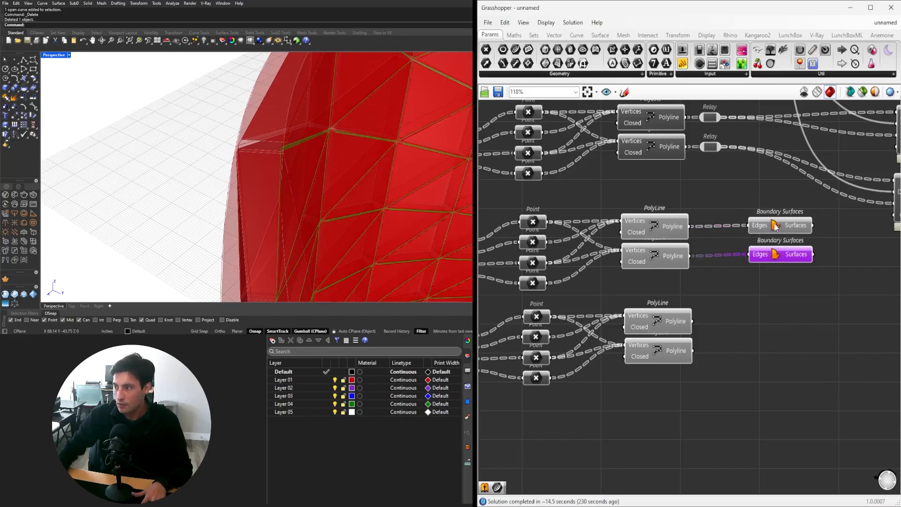
shift+click(776, 227)
alt+drag(775, 227, 777, 330)
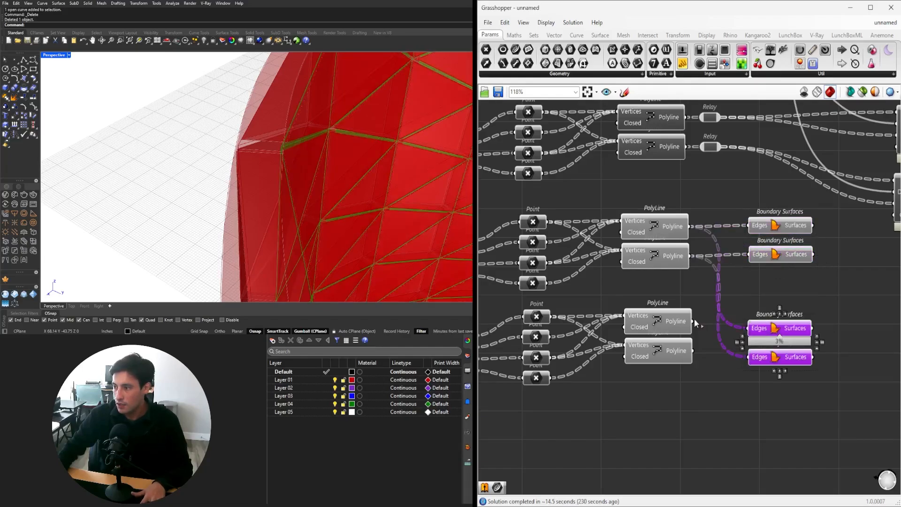
drag(732, 360, 753, 357)
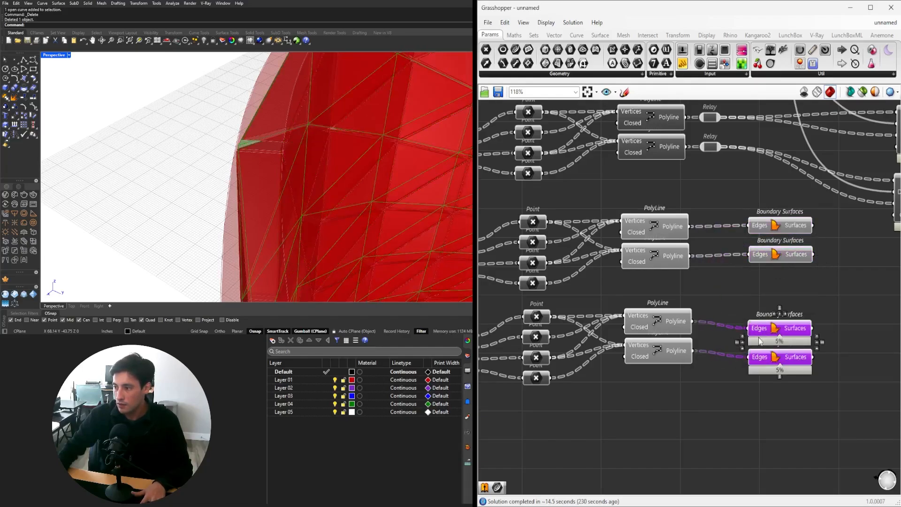
drag(833, 415, 775, 327)
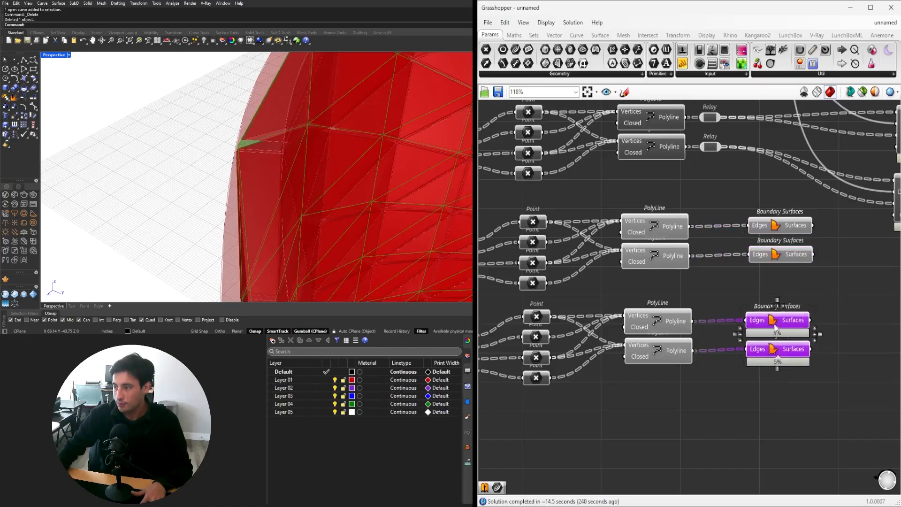
Select the four new Boundary Surfaces components and examine their panels within the wall thickness near the upper edge.
right_drag(412, 225, 266, 158)
scroll(299, 184, down, 4)
scroll(819, 323, down, 2)
right_drag(818, 324, 728, 354)
scroll(751, 392, down, 2)
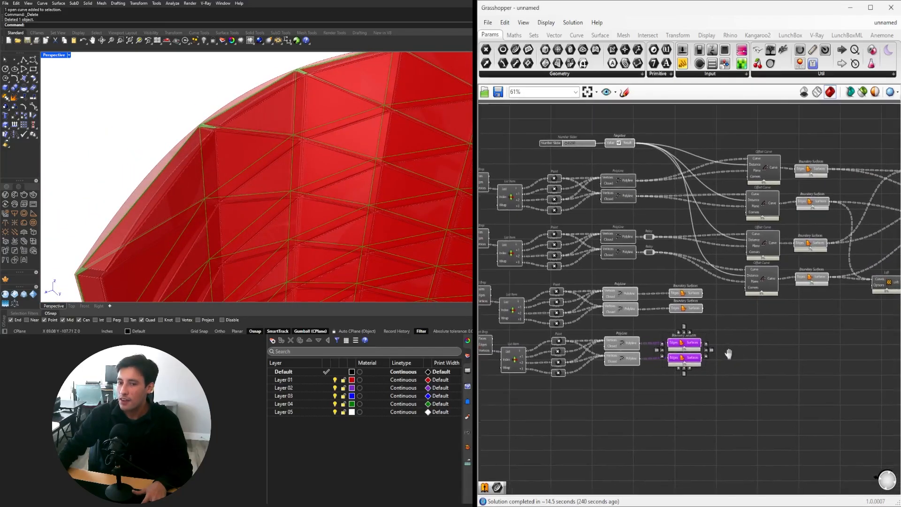
scroll(241, 146, up, 5)
mouse_move(241, 147)
right_down()
mouse_move(231, 159)
mouse_move(196, 105)
mouse_move(249, 148)
right_up()
scroll(699, 319, up, 3)
drag(715, 419, 674, 266)
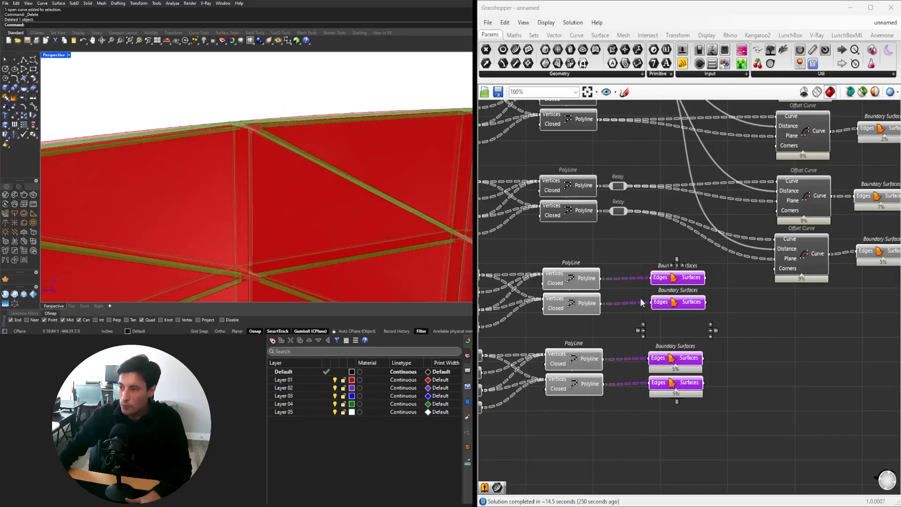
click(811, 373)
double_click(810, 373)
text(loft)
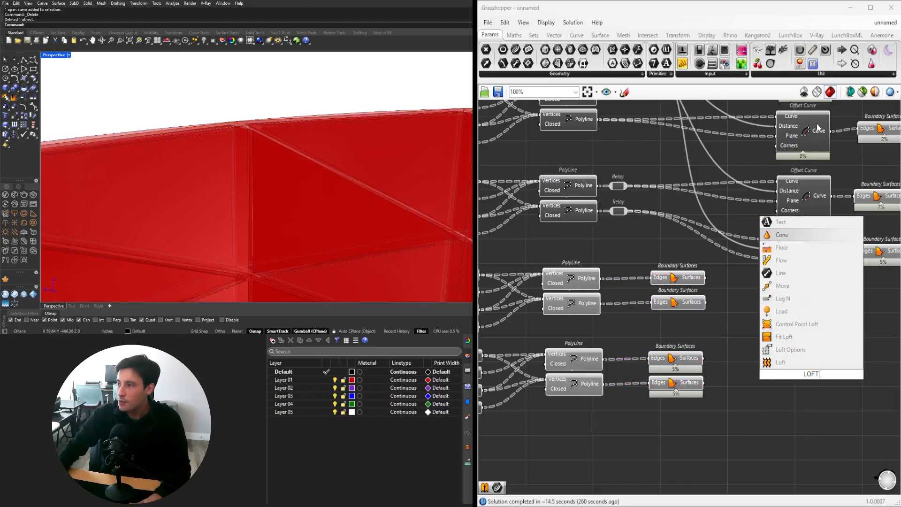
click(798, 349)
click(809, 373)
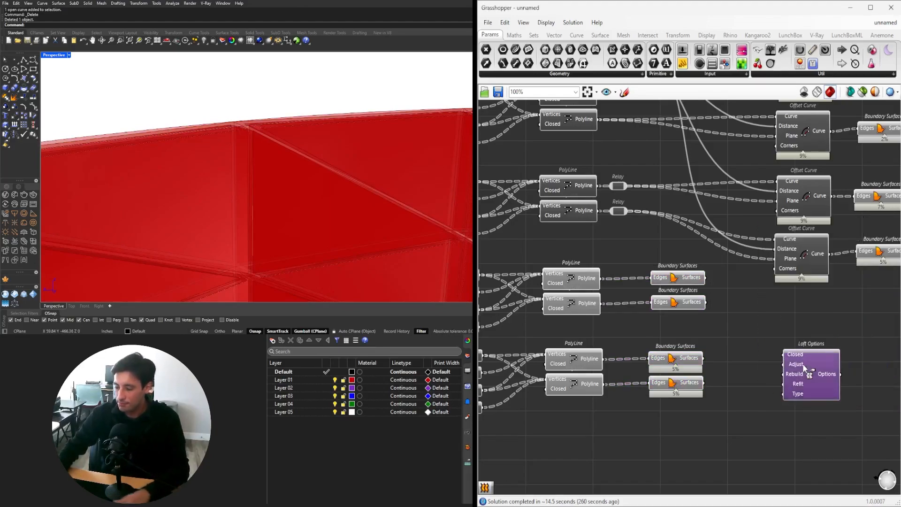
key(Delete)
Add two Loft components, each joining one pair of matching Boundary Surfaces from the third and fourth chains.
double_click(803, 363)
text(loft)
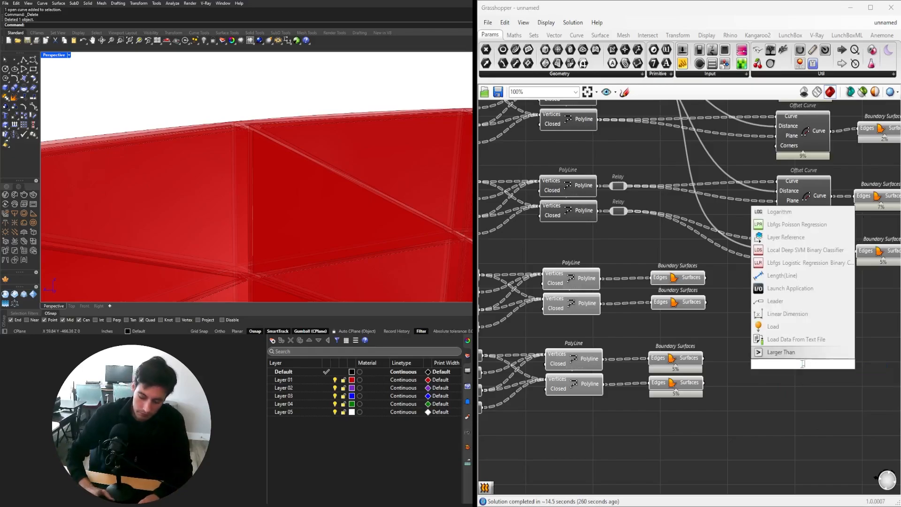
click(767, 351)
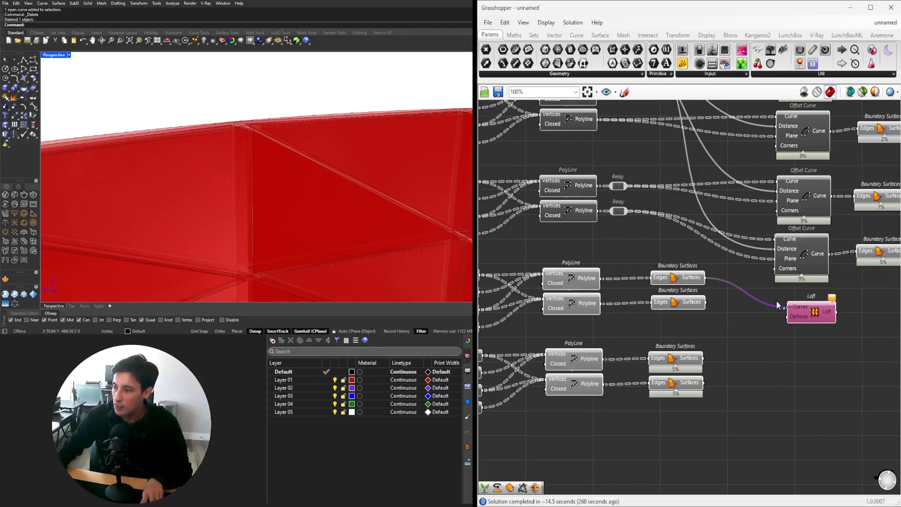
click(670, 278)
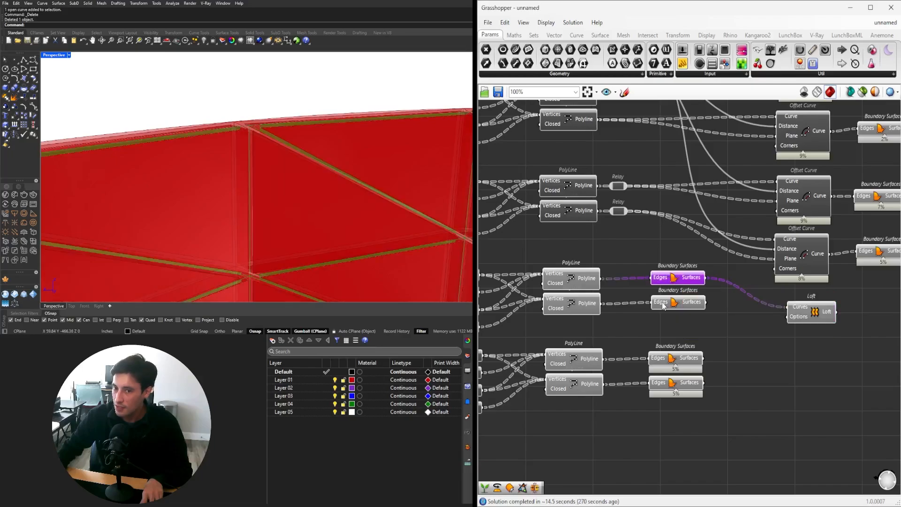
drag(662, 306, 662, 318)
click(683, 277)
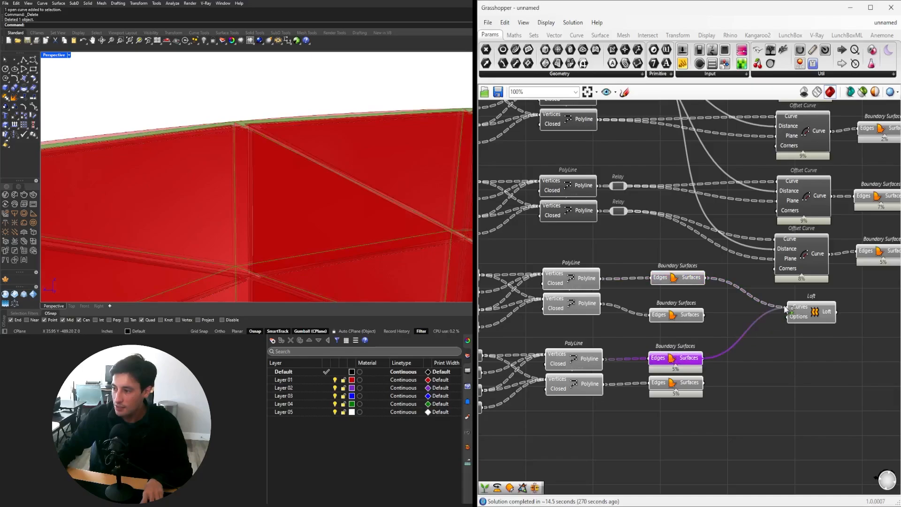
drag(816, 317, 776, 341)
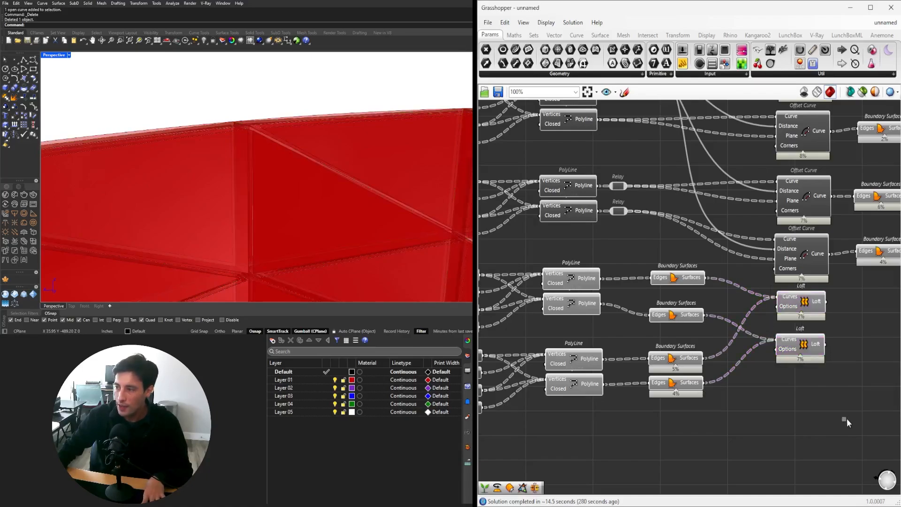
Turn off the preview of the Polyline and Boundary Surfaces components in the two lower chains.
scroll(847, 418, down, 2)
right_drag(797, 392, 860, 373)
drag(814, 412, 659, 255)
key(space)
click(679, 223)
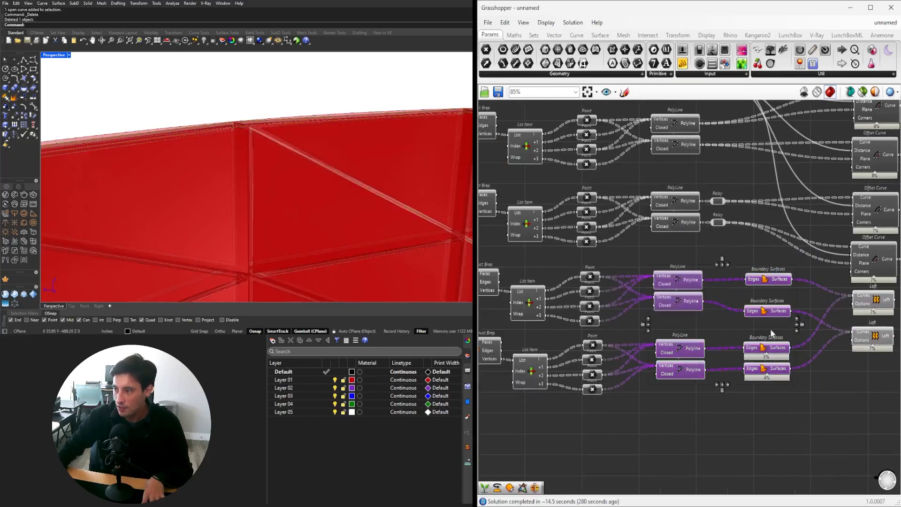
scroll(770, 337, down, 6)
click(780, 345)
Move the two U and V count number sliders farther away from the Divide Domain components they feed.
right_drag(807, 372, 793, 316)
scroll(781, 345, down, 2)
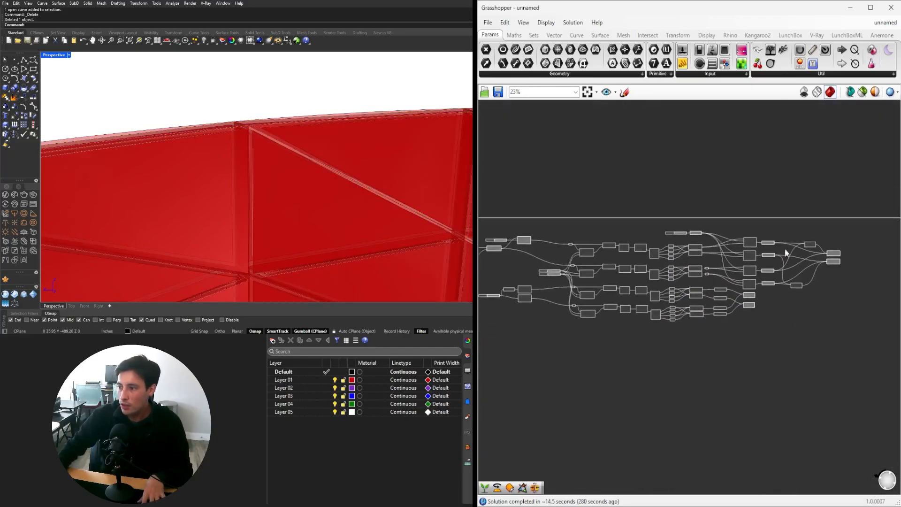
right_drag(528, 295, 698, 277)
scroll(717, 257, up, 3)
drag(733, 259, 657, 254)
scroll(718, 243, up, 4)
click(614, 252)
scroll(657, 225, down, 5)
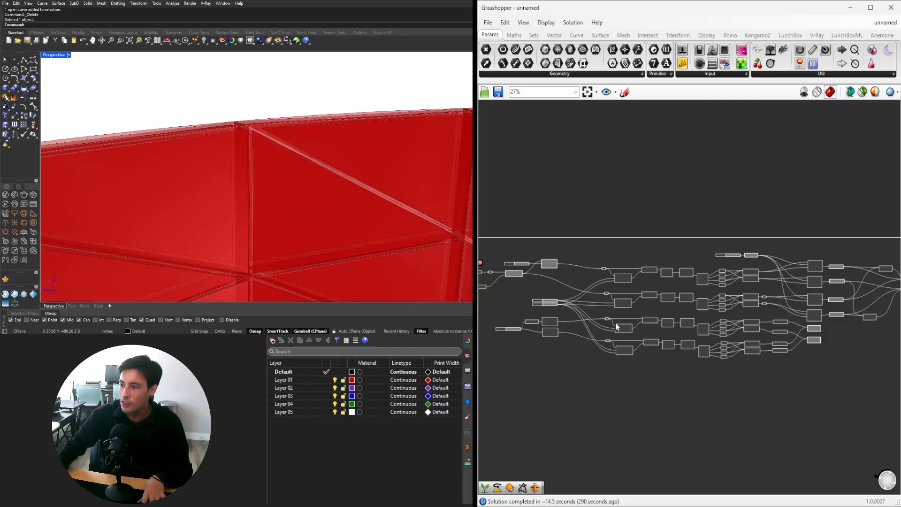
Move the two new Loft components slightly downward, clear of the Offset Curve components above them.
scroll(616, 322, up, 2)
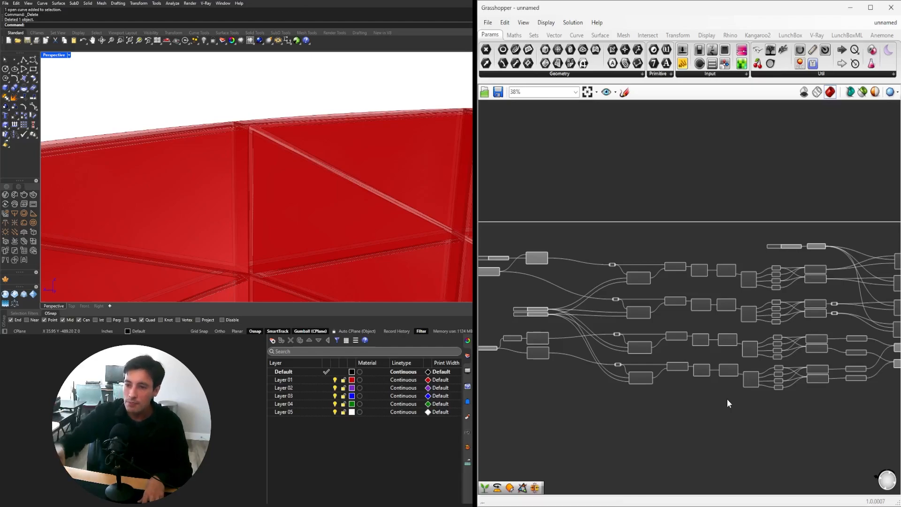
scroll(654, 266, up, 5)
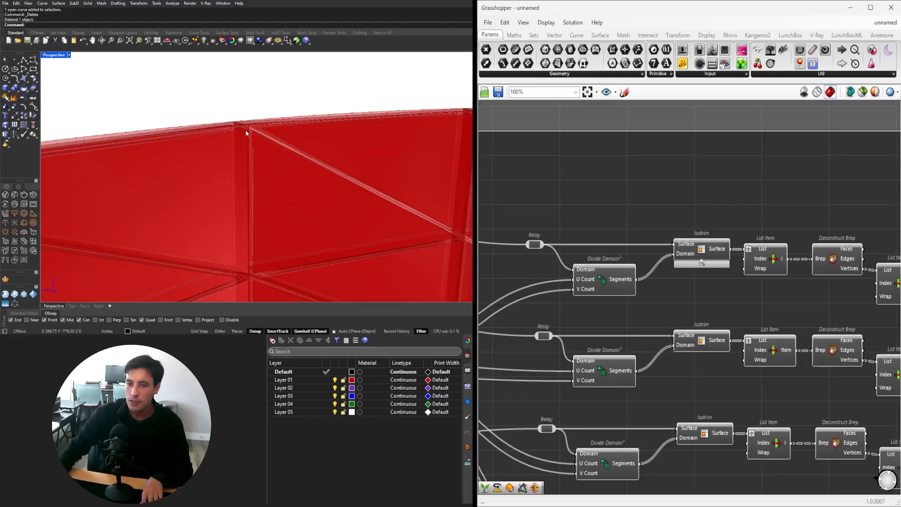
scroll(621, 222, down, 4)
scroll(811, 296, down, 2)
right_drag(812, 296, 656, 307)
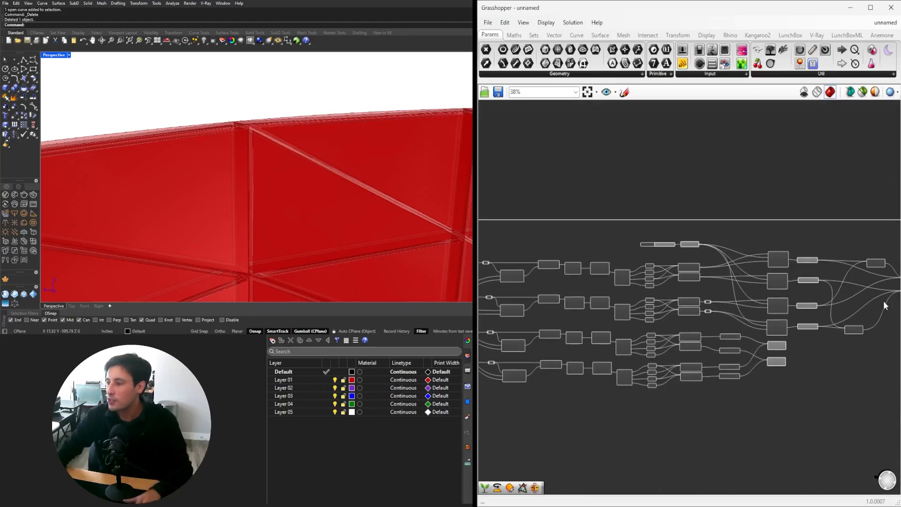
scroll(744, 431, up, 4)
drag(746, 431, 701, 362)
scroll(643, 347, up, 2)
right_drag(790, 381, 707, 368)
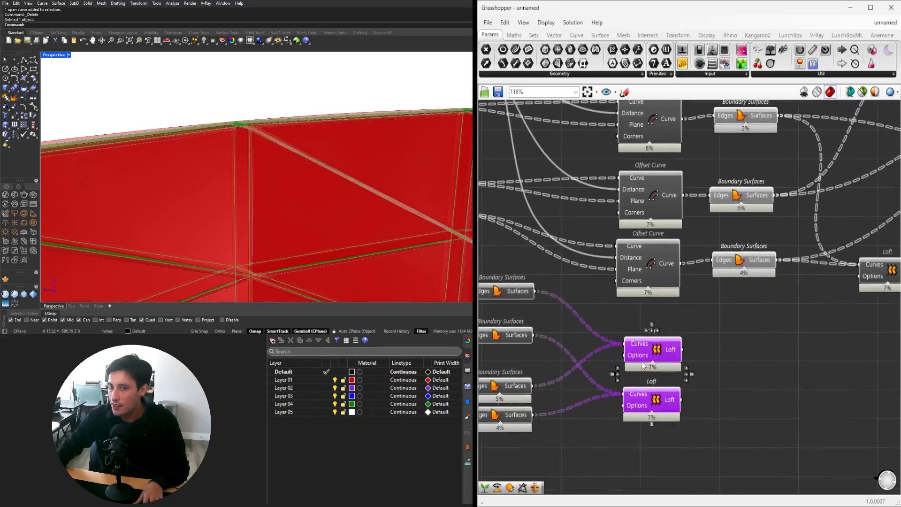
Add a Brep Join component fed by the upper of the two new Lofts and its two matching Boundary Surfaces.
double_click(705, 325)
text(JO)
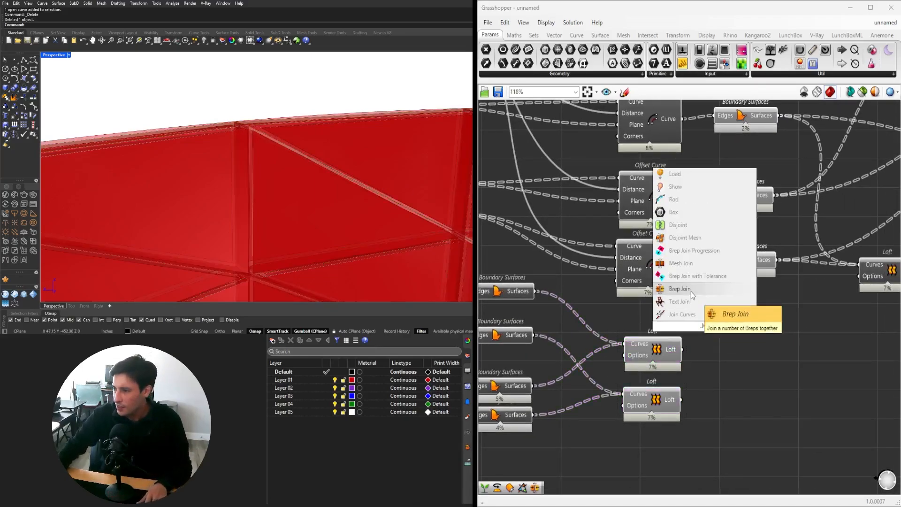
click(691, 291)
click(499, 299)
right_drag(560, 297, 604, 292)
drag(693, 348, 694, 336)
click(554, 288)
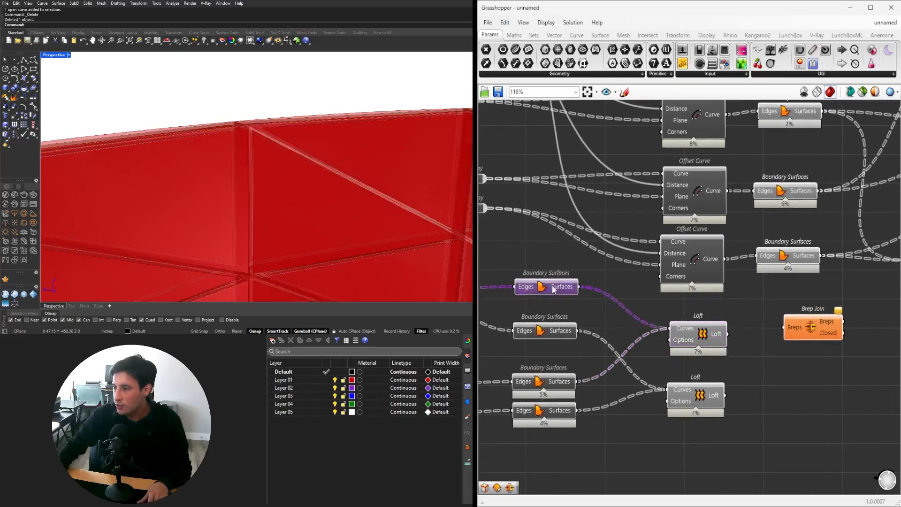
shift+click(553, 381)
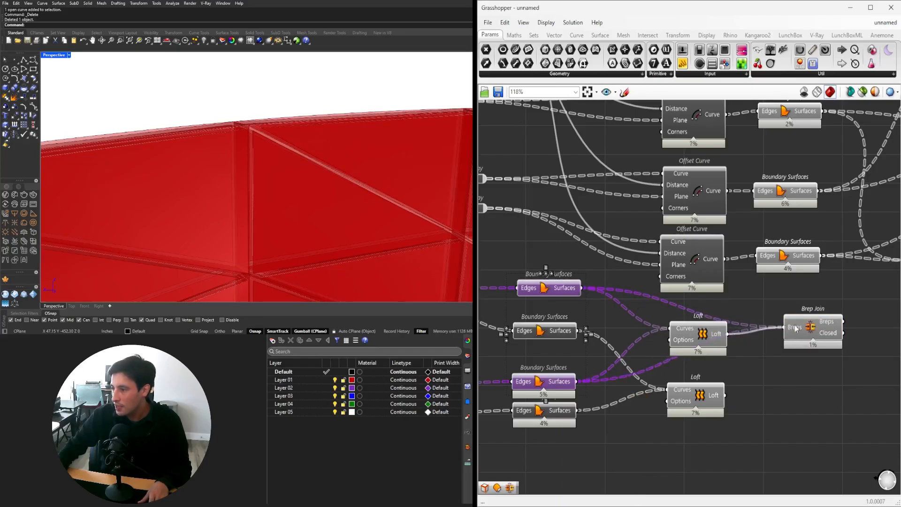
shift+drag(795, 328, 795, 327)
drag(805, 322, 821, 315)
Duplicate the Brep Join, clear the copy's inherited inputs, and feed it the lower Loft with its two matching Boundary Surfaces.
alt+drag(820, 314, 800, 394)
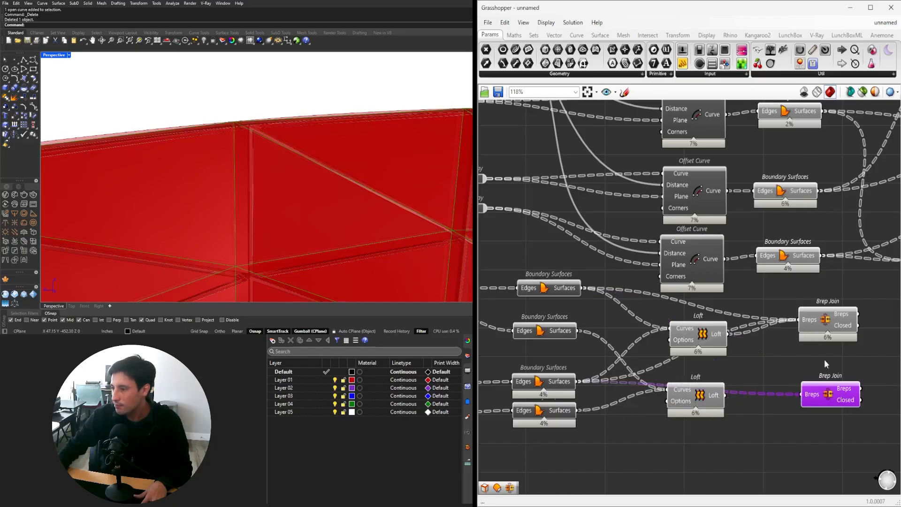
click(810, 324)
click(818, 397)
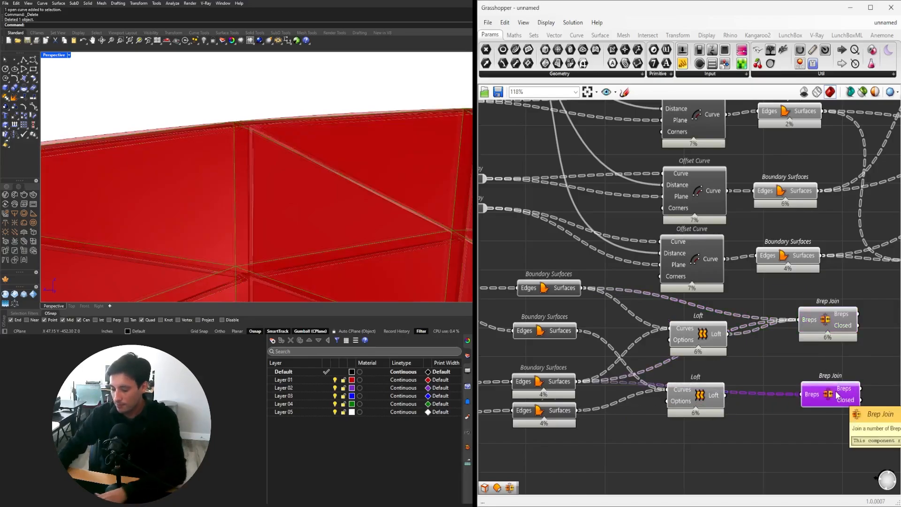
ctrl+drag(558, 380, 559, 381)
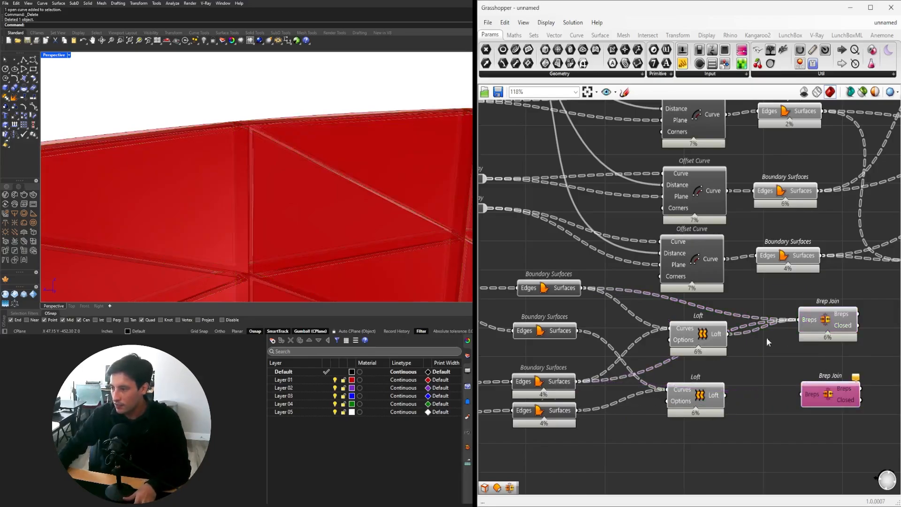
click(826, 323)
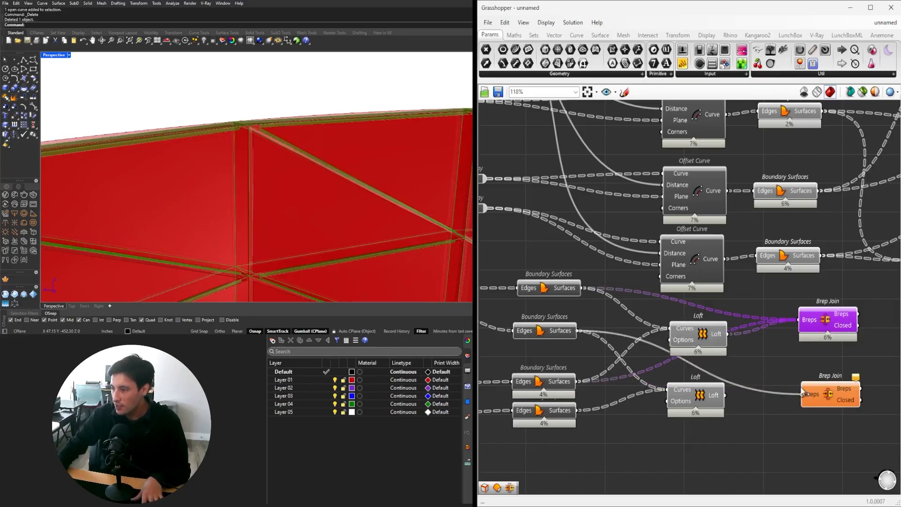
drag(804, 393, 806, 394)
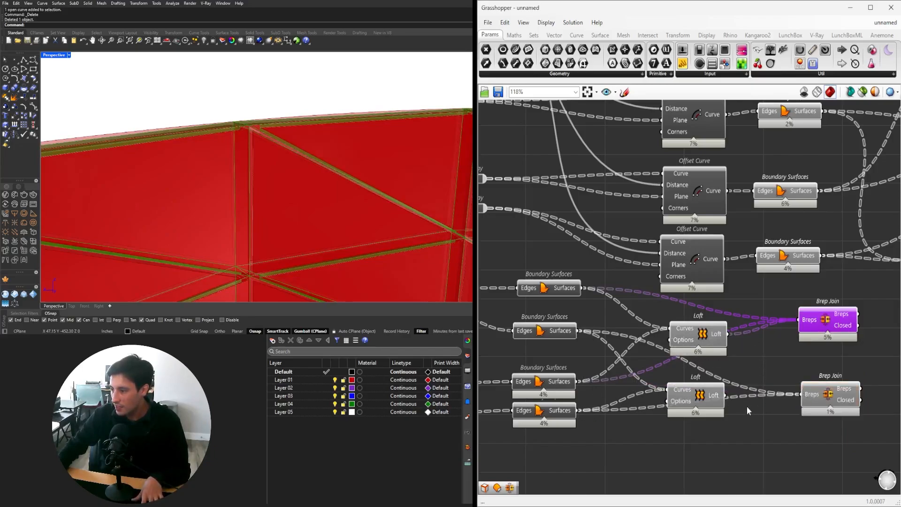
Stack the two new Brep Join components close together beside the Loft components that feed them.
drag(824, 397, 820, 371)
drag(808, 440, 785, 310)
drag(828, 320, 800, 336)
mouse_move(303, 175)
right_down()
mouse_move(238, 215)
mouse_move(265, 195)
mouse_move(318, 182)
right_up()
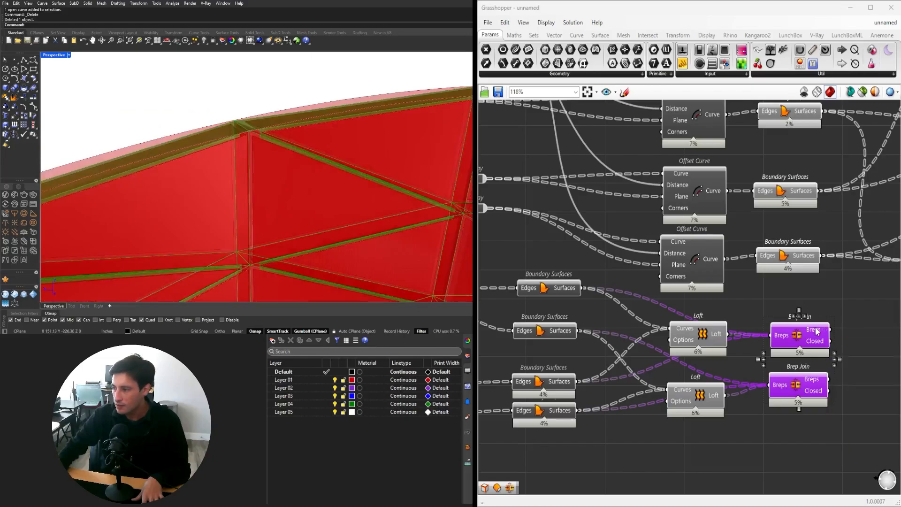
Flatten the Breps inputs of both new Brep Join components.
mouse_move(816, 331)
right_click(780, 335)
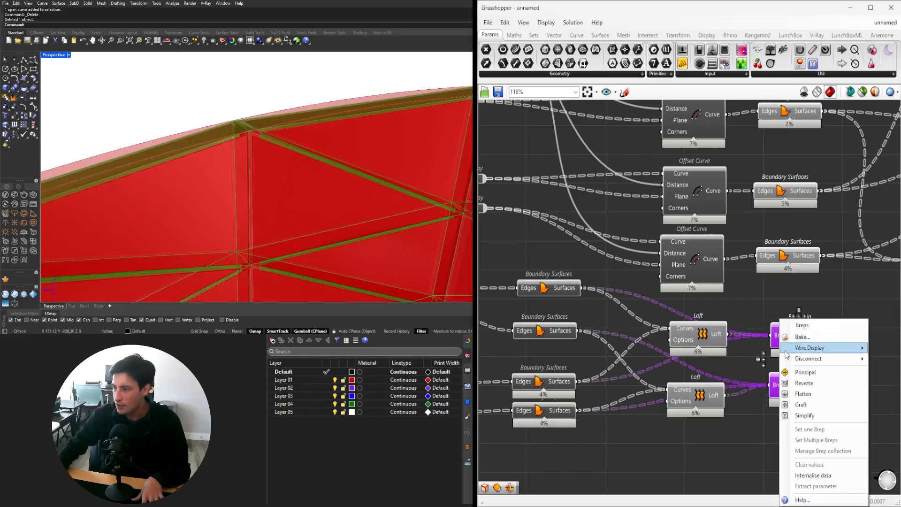
click(780, 385)
right_click(780, 385)
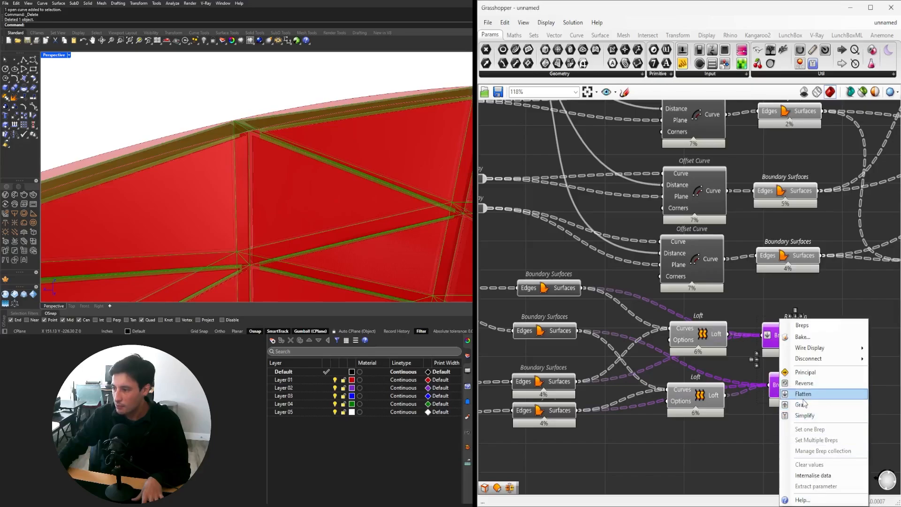
click(803, 394)
Check the joined Breps outputs of the new and earlier Brep Join components for closed solids.
right_drag(797, 335, 724, 287)
mouse_move(722, 287)
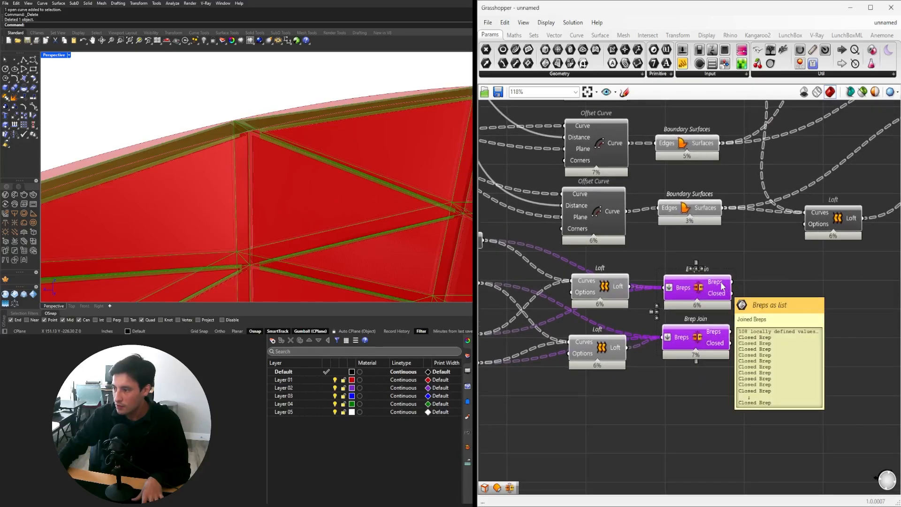
mouse_move(715, 332)
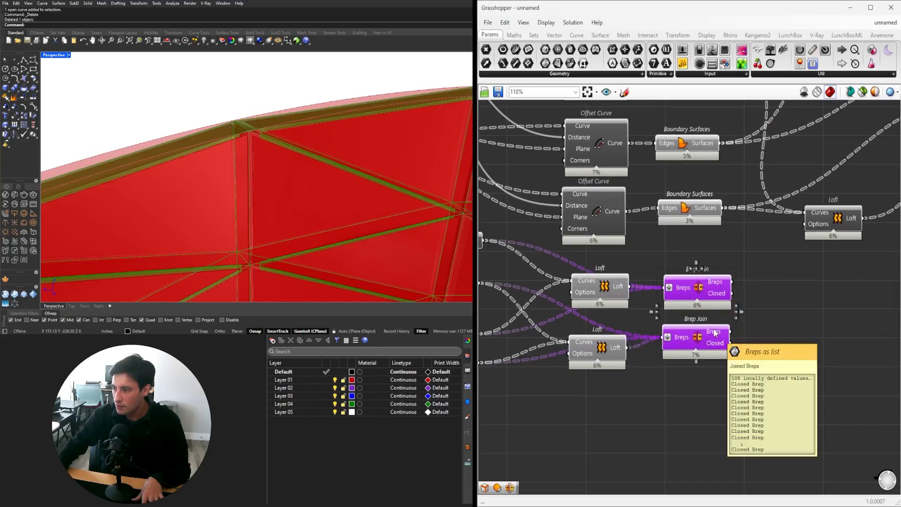
scroll(669, 355, down, 4)
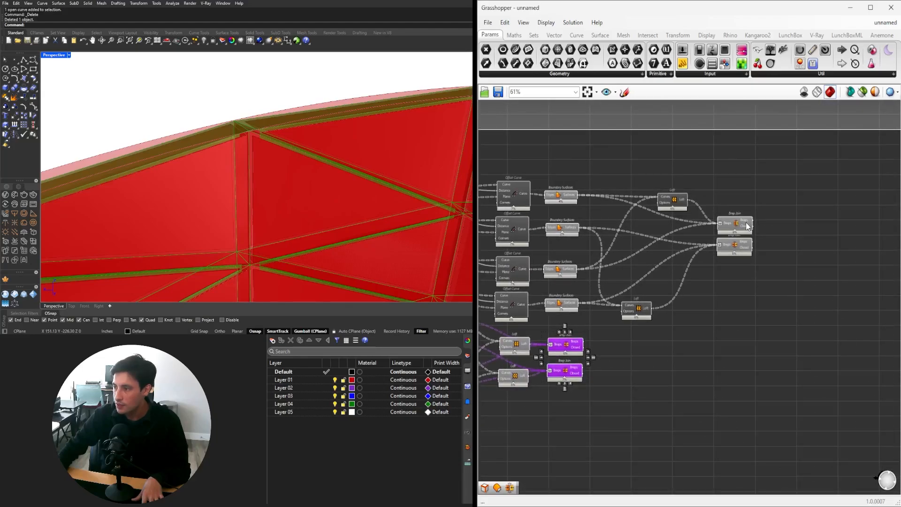
mouse_move(747, 226)
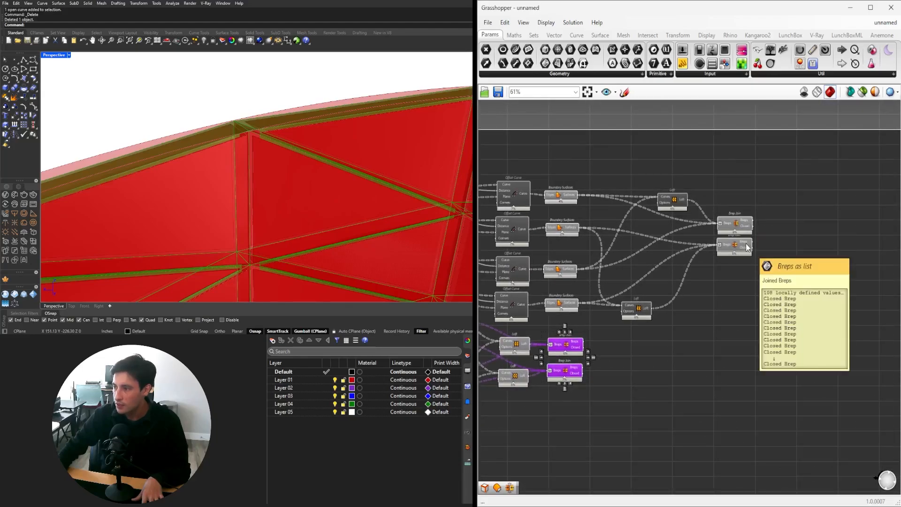
click(712, 346)
scroll(271, 190, down, 5)
right_drag(271, 189, 294, 161)
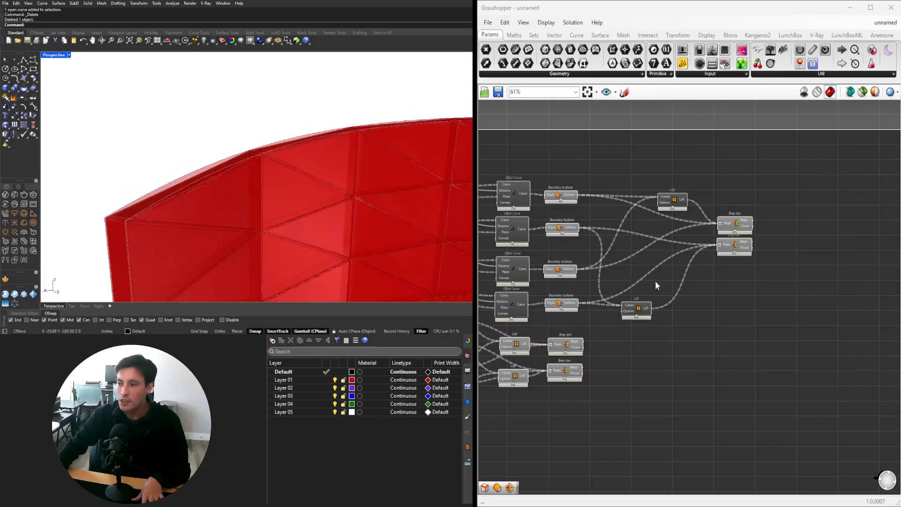
Turn off the preview of the two Loft components in the lower chains.
scroll(655, 282, down, 1)
right_drag(510, 370, 678, 351)
scroll(678, 352, up, 3)
drag(732, 374, 664, 283)
scroll(667, 280, up, 1)
middle_click(669, 276)
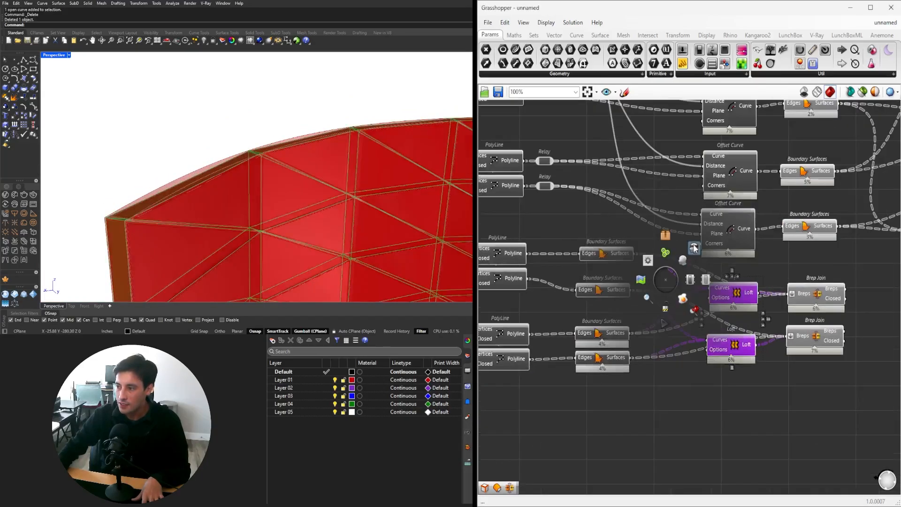
click(692, 251)
Turn off the preview of the four Boundary Surfaces components that follow the Offset Curve components.
scroll(565, 296, down, 3)
right_drag(570, 310, 775, 320)
scroll(798, 381, down, 3)
right_drag(838, 359, 666, 378)
scroll(727, 277, up, 4)
drag(709, 378, 670, 205)
middle_click(671, 184)
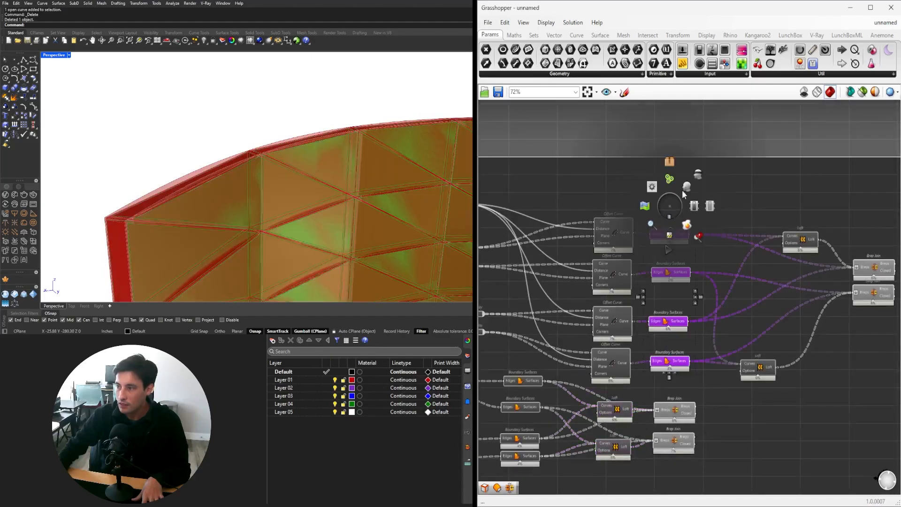
click(698, 177)
Highlight all four Brep Join components together to examine the complete panel layers in the viewport.
right_drag(789, 435, 653, 400)
right_drag(526, 413, 755, 381)
drag(793, 407, 771, 342)
right_drag(887, 323, 687, 327)
shift+drag(802, 282, 767, 192)
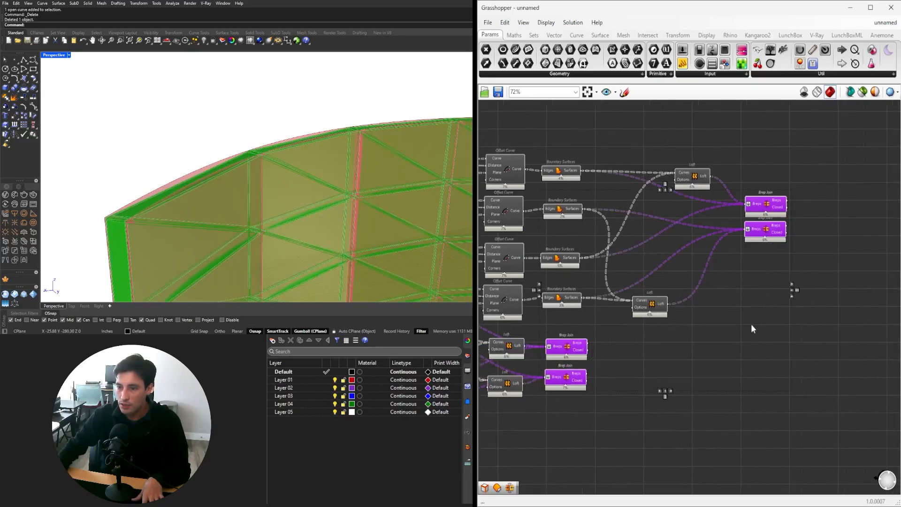
right_drag(631, 419, 745, 344)
click(744, 344)
Examine the inner panel layer up close at the upper corner of the wall.
drag(722, 336, 688, 274)
right_drag(394, 174, 301, 151)
scroll(342, 156, up, 5)
right_drag(301, 151, 345, 182)
click(742, 371)
right_click(291, 205)
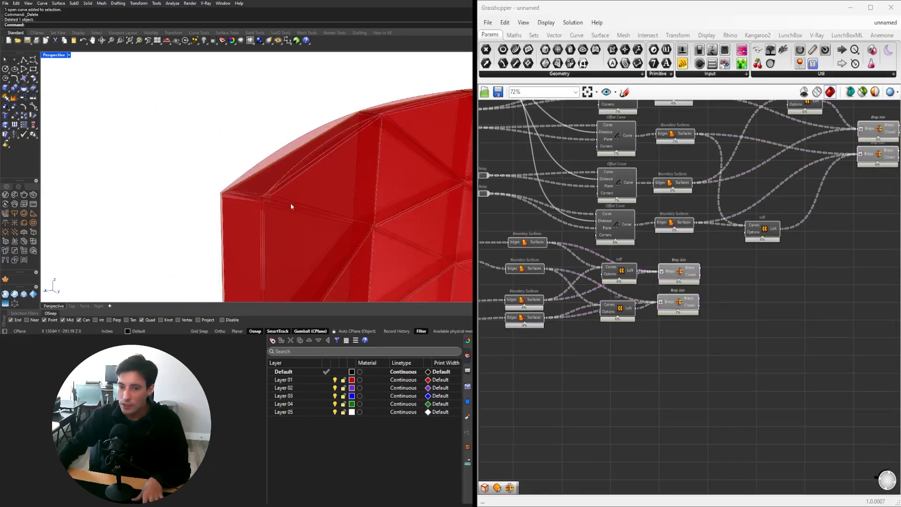
scroll(291, 205, up, 5)
scroll(291, 205, down, 4)
key(Escape)
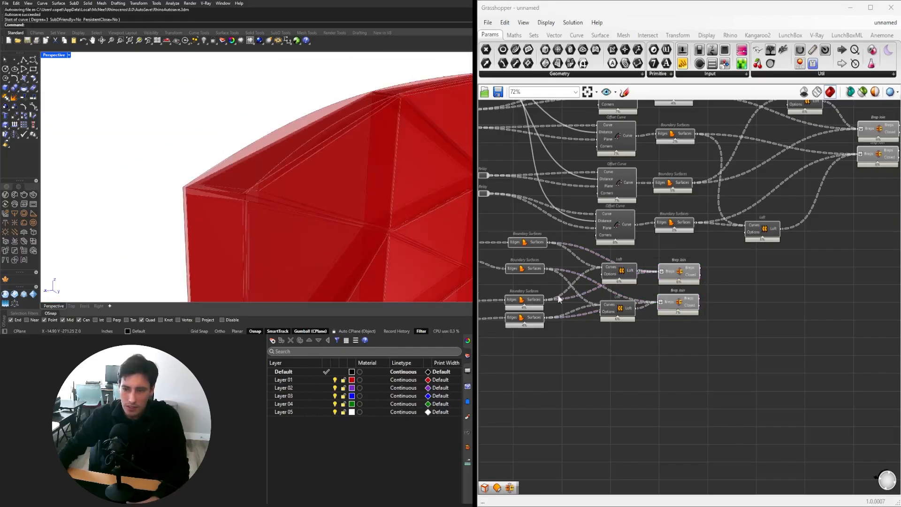
Highlight the two lower Brep Join components and examine how their solids sit inside the gaps between outer panels.
click(681, 272)
shift+click(688, 305)
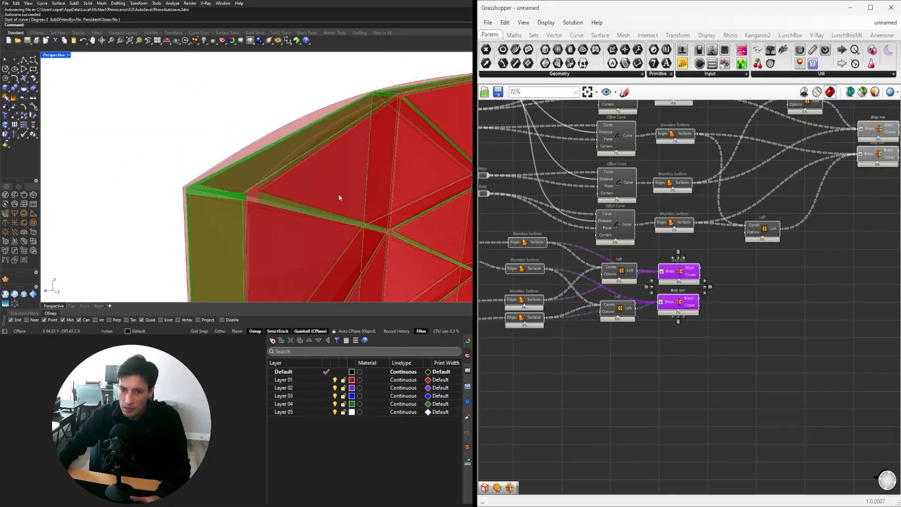
right_drag(338, 197, 280, 159)
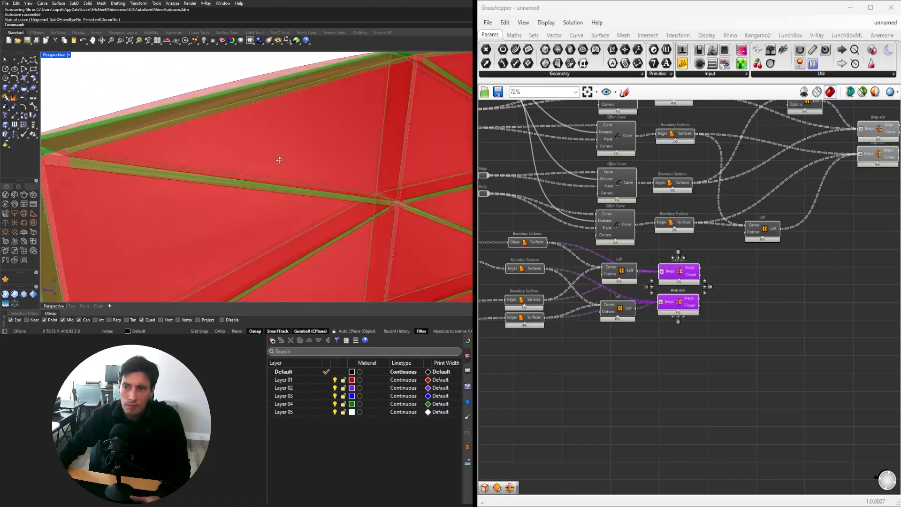
click(766, 286)
right_drag(764, 287, 677, 345)
scroll(672, 353, down, 1)
scroll(150, 166, down, 7)
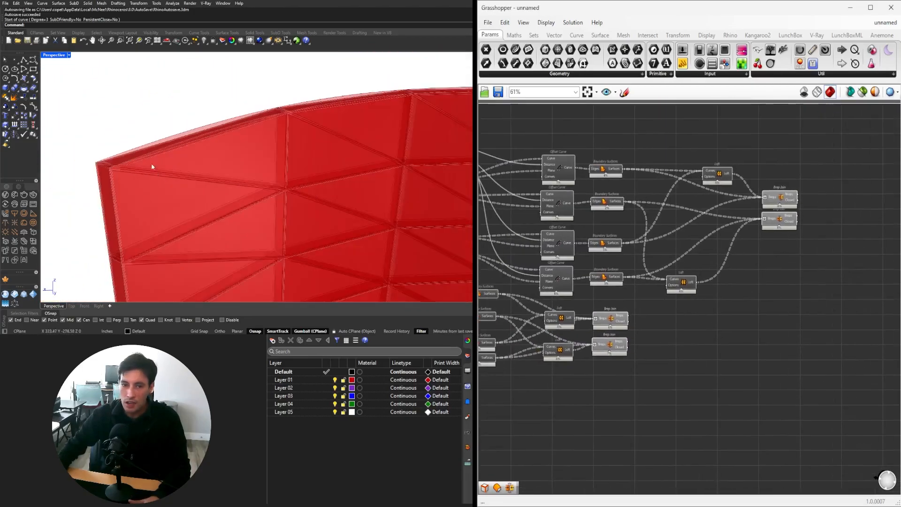
scroll(202, 167, down, 2)
Add a Custom Preview component and connect the Breps outputs of both lower Brep Joins to its Geometry input.
scroll(611, 315, up, 5)
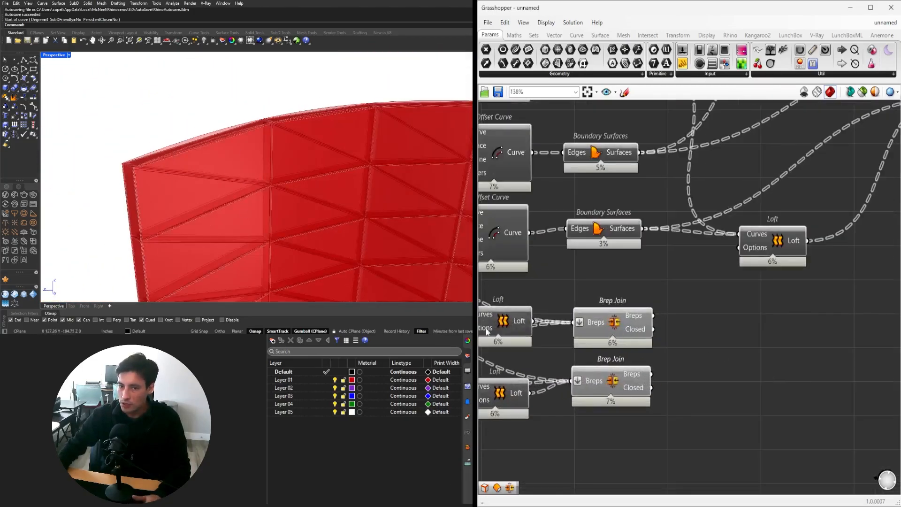
double_click(832, 391)
text(CUST)
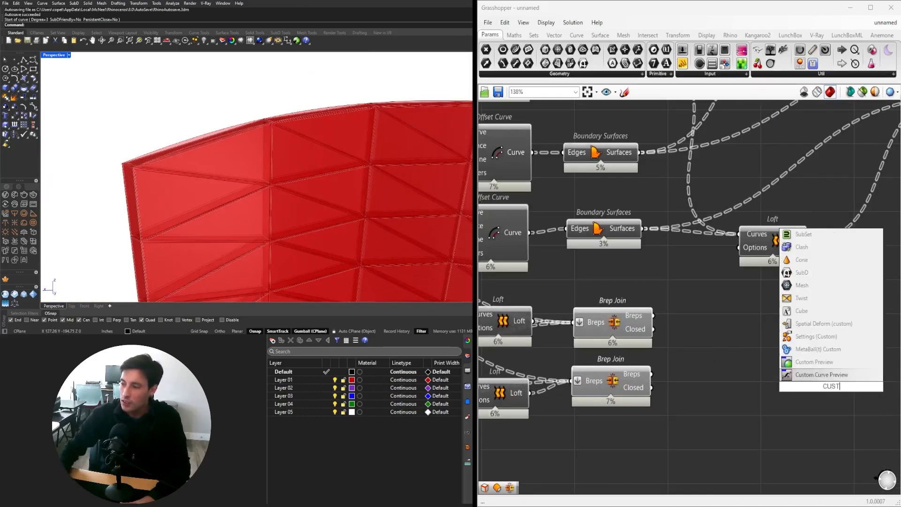
click(816, 362)
click(607, 322)
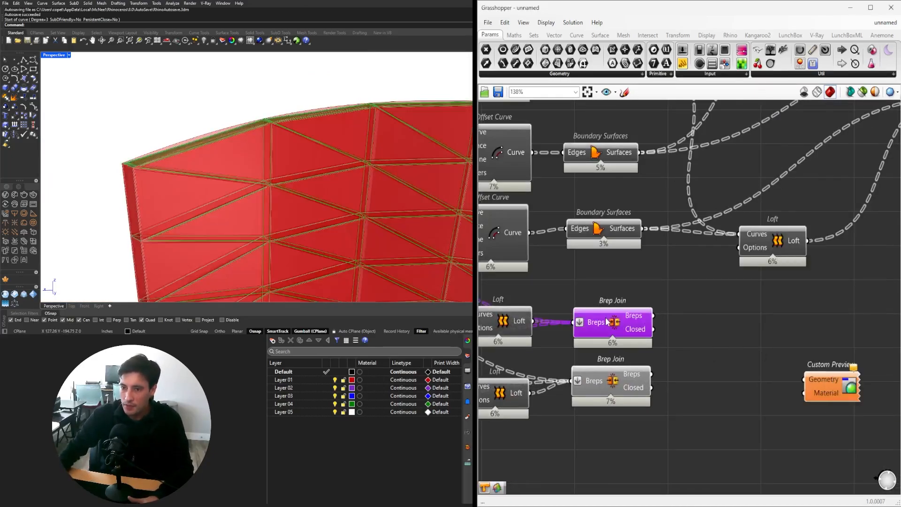
click(602, 390)
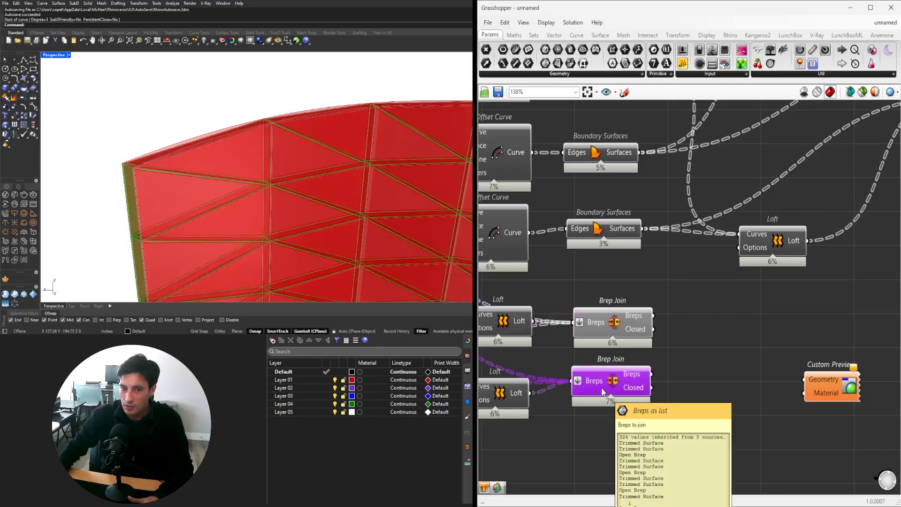
click(612, 329)
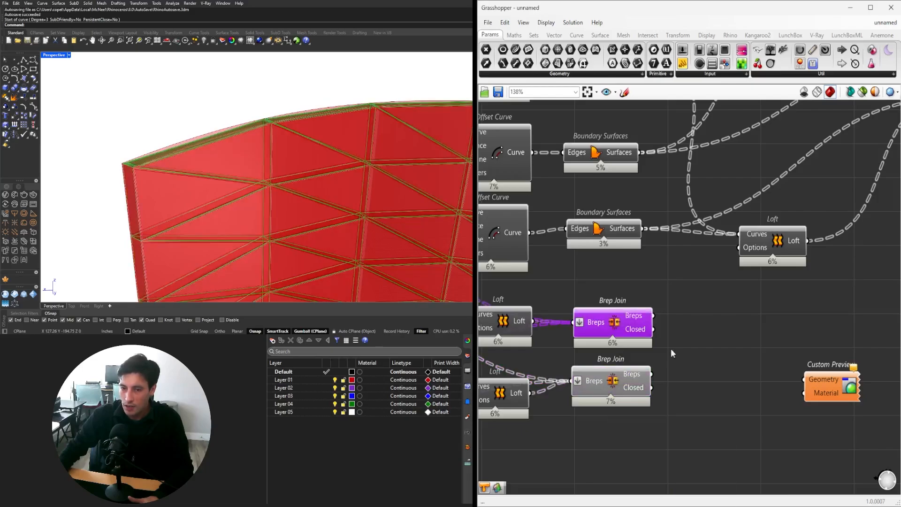
drag(838, 386, 811, 342)
shift+drag(741, 356, 808, 341)
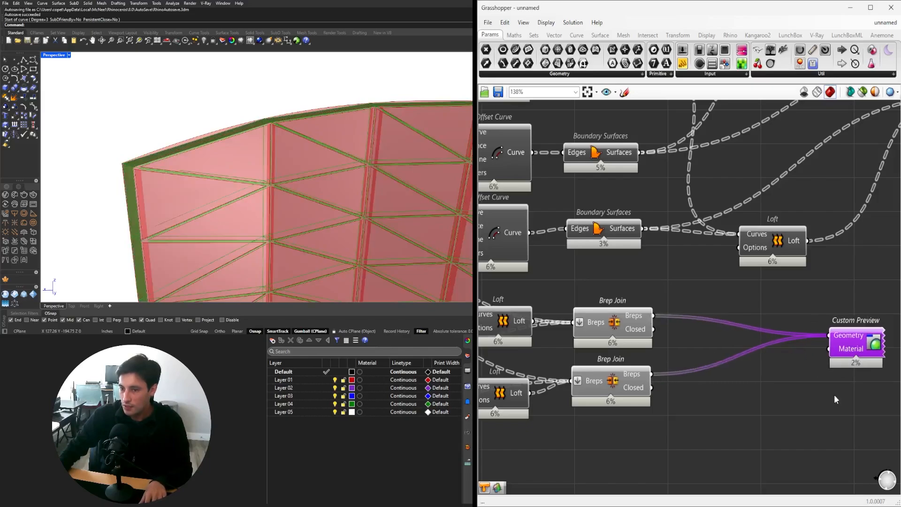
Add a Colour Swatch and connect it to the Material input of the Custom Preview.
right_drag(798, 419, 655, 391)
click(655, 390)
double_click(656, 390)
text(swa)
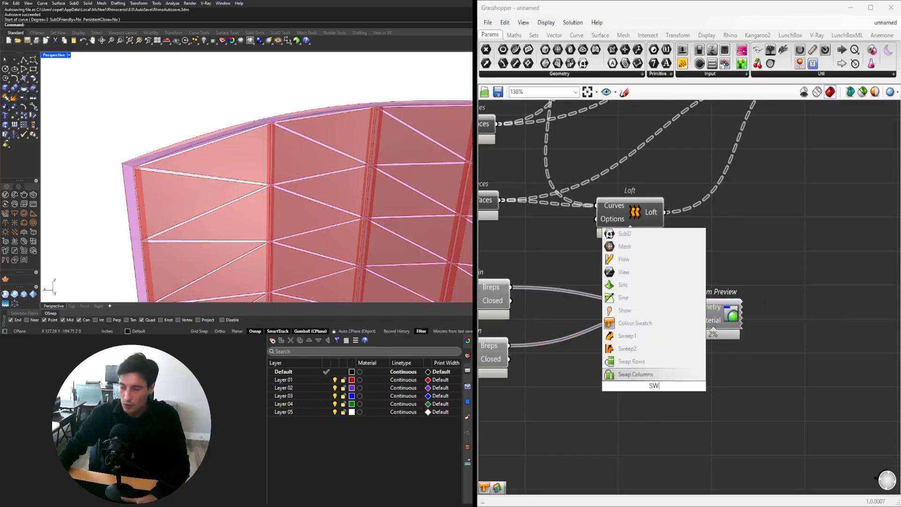
click(642, 348)
scroll(699, 377, up, 2)
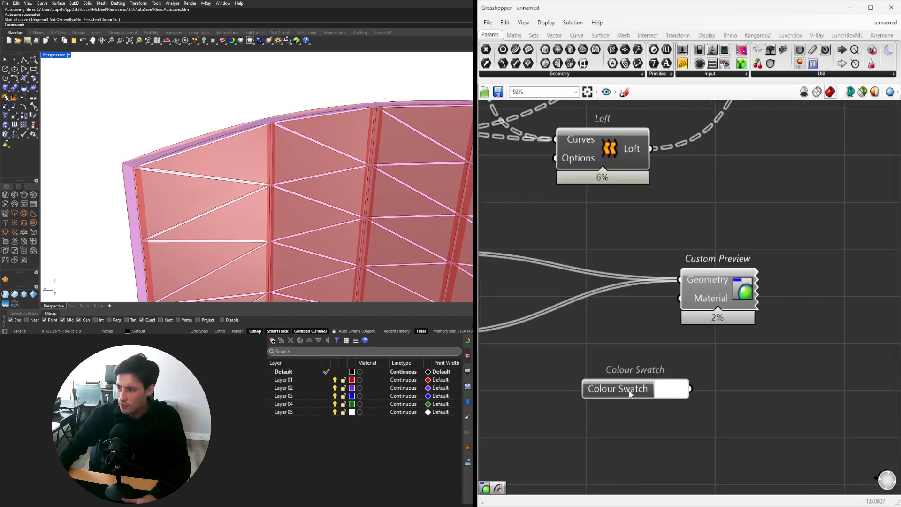
drag(628, 392, 572, 391)
drag(657, 360, 731, 343)
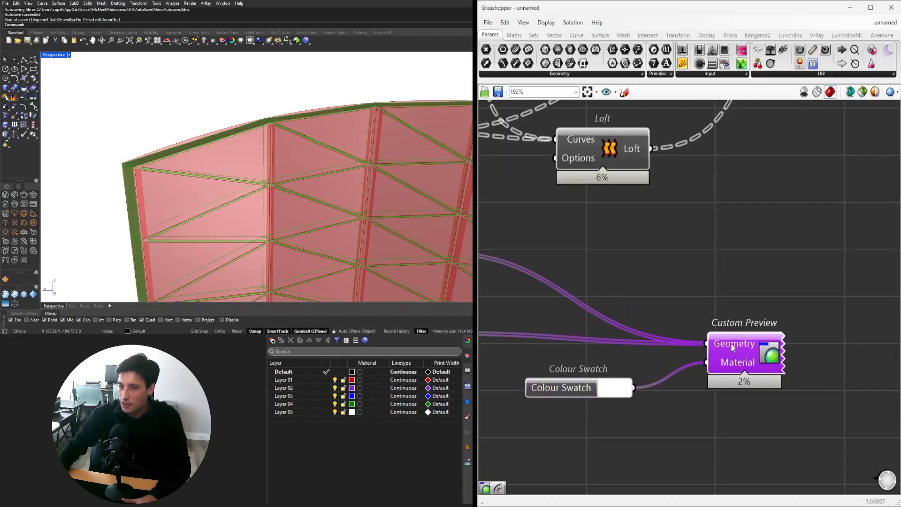
Set the Colour Swatch to an opaque neutral grey with saturation 0 and value 46.
scroll(647, 386, up, 4)
click(603, 398)
drag(666, 389, 702, 410)
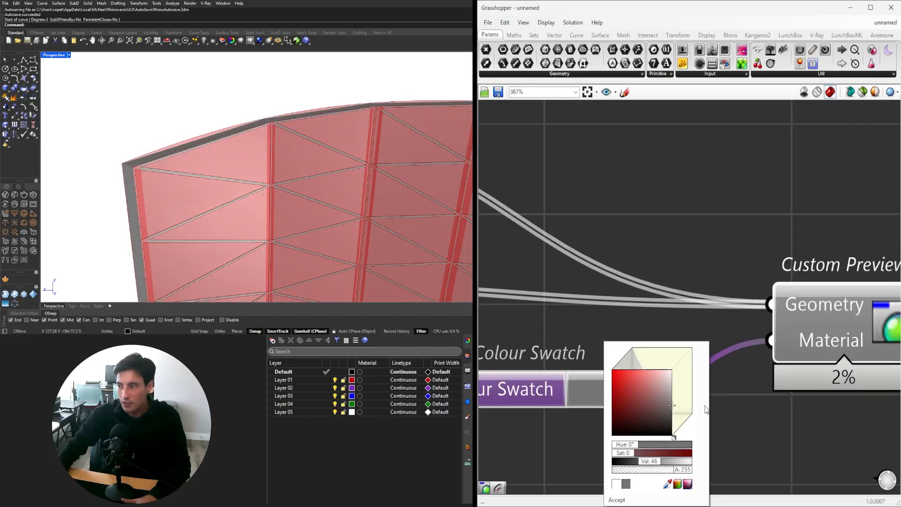
Close the colour picker and disable the preview of the two lower Brep Join components.
scroll(746, 228, down, 6)
drag(752, 337, 736, 312)
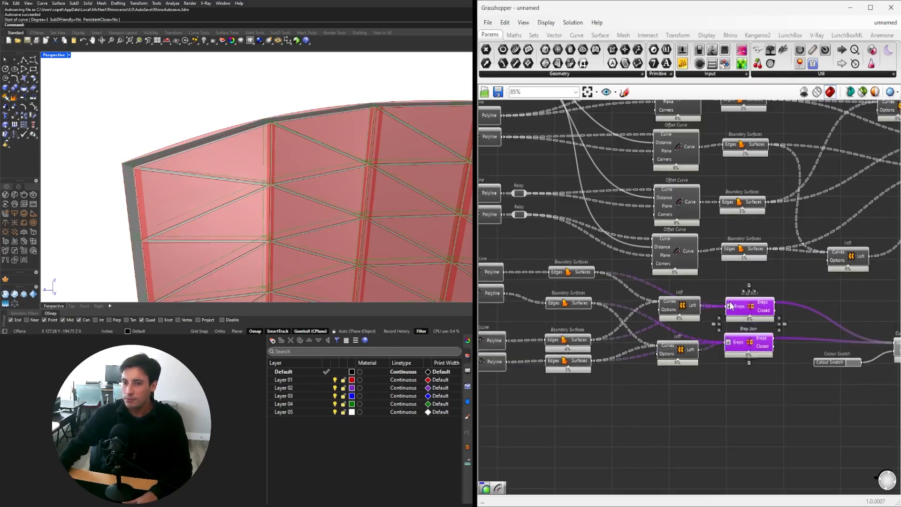
middle_click(732, 304)
click(759, 272)
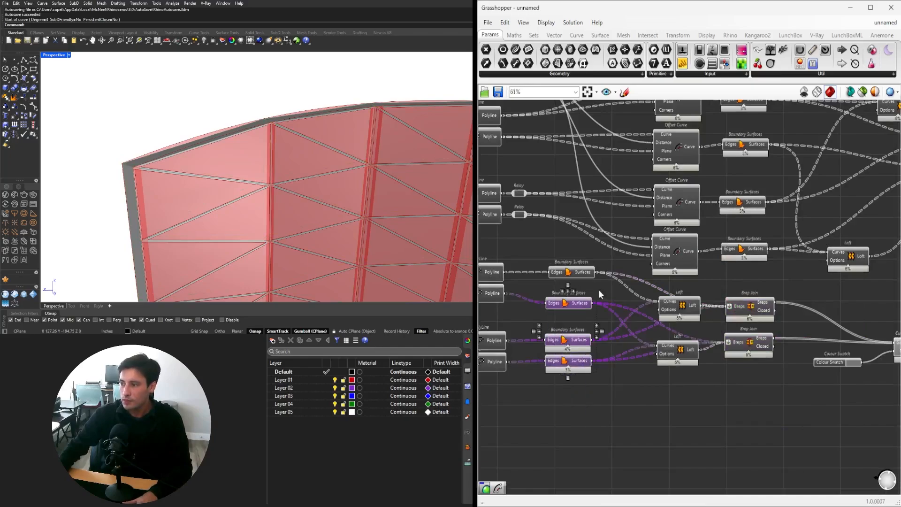
Disable the preview of all remaining upstream components, leaving out the upper Brep Joins and the Custom Preview.
scroll(794, 386, down, 2)
scroll(794, 386, down, 2)
drag(803, 399, 540, 264)
middle_click(540, 264)
click(556, 245)
right_drag(305, 188, 249, 146)
scroll(249, 146, up, 5)
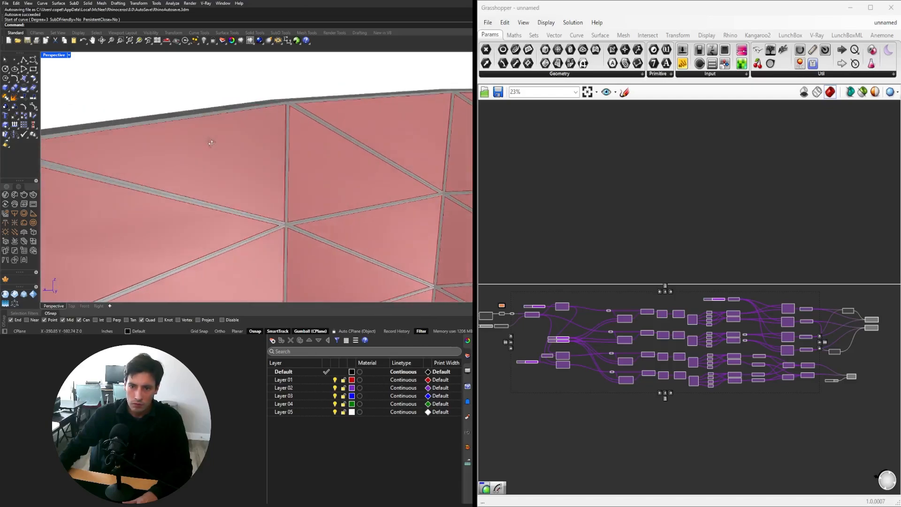
scroll(806, 259, up, 5)
Duplicate the lower Custom Preview with its Colour Swatch and place the copy beside the two upper Brep Joins.
drag(760, 421, 711, 367)
right_drag(711, 367, 626, 334)
drag(627, 334, 802, 329)
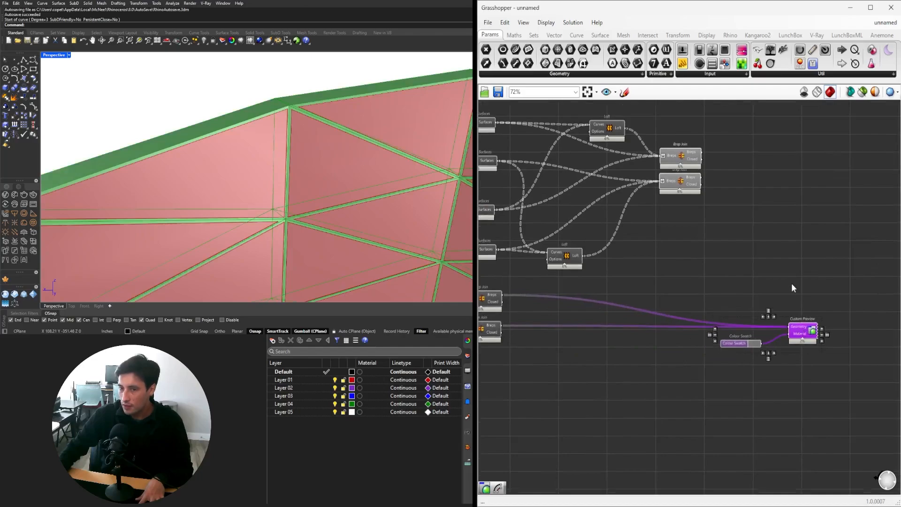
scroll(725, 241, down, 1)
drag(845, 364, 739, 300)
key(ctrl+c)
key(ctrl+v)
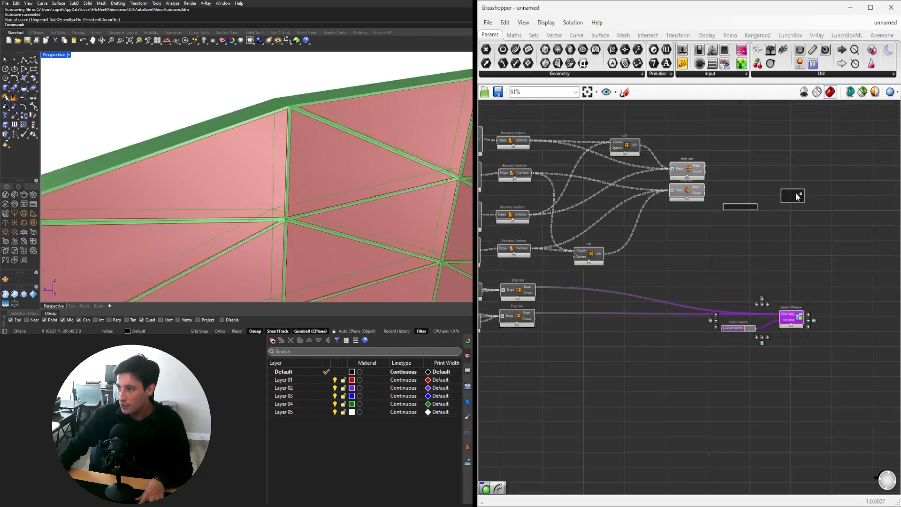
Rewire the copied Custom Preview's Geometry input so it takes only the Breps outputs of the two upper Brep Joins.
scroll(728, 161, up, 3)
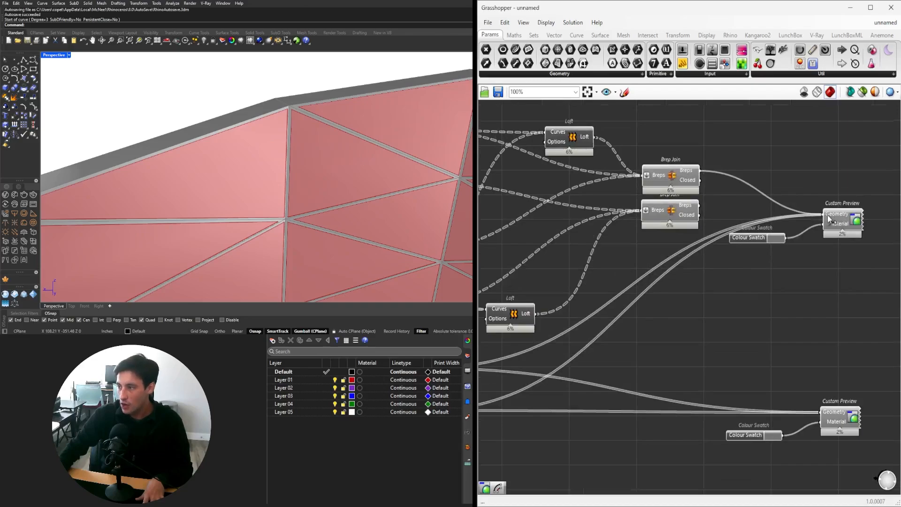
ctrl+drag(828, 219, 726, 215)
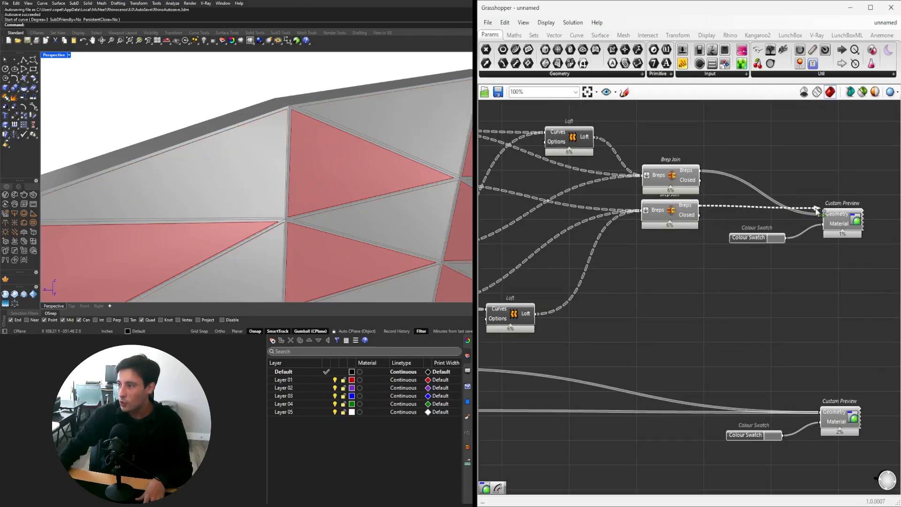
shift+drag(816, 210, 827, 210)
click(843, 214)
Set the copied Colour Swatch to orange with a hue of 24°, then darken it to a burnt tone.
scroll(774, 229, up, 3)
click(775, 237)
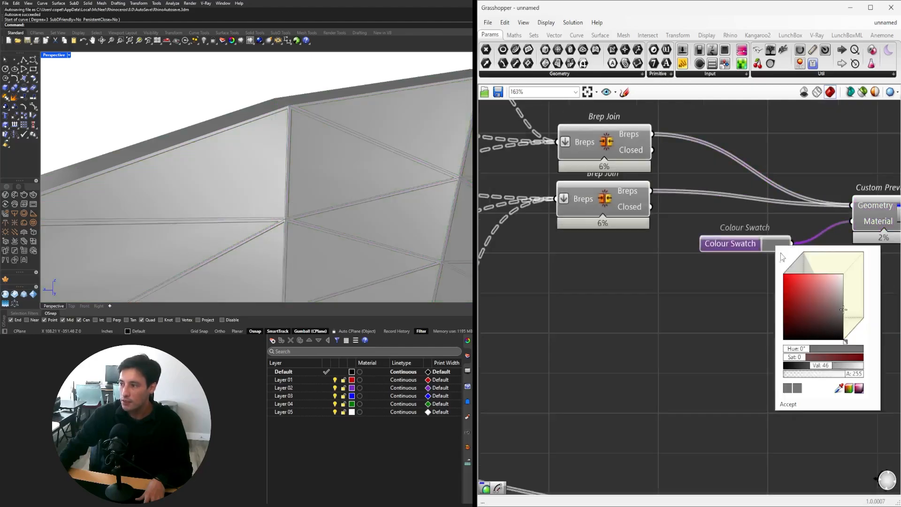
click(810, 283)
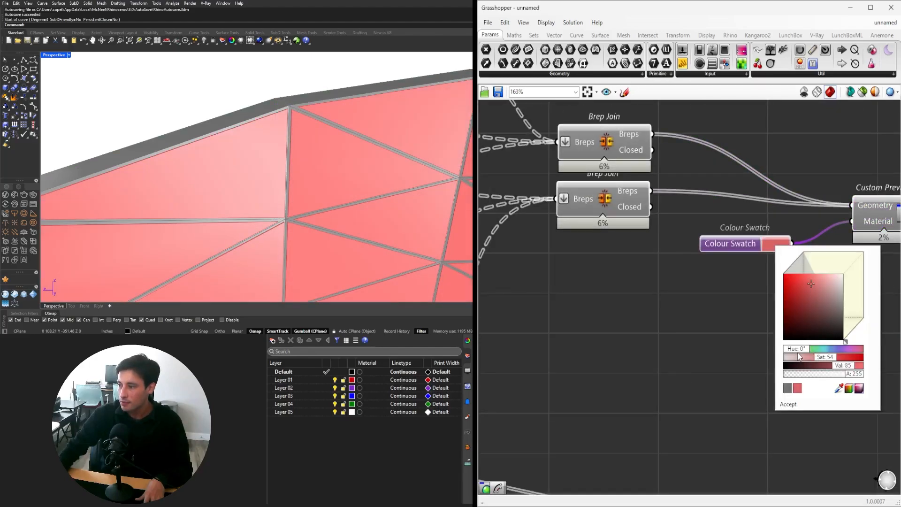
drag(787, 347, 794, 353)
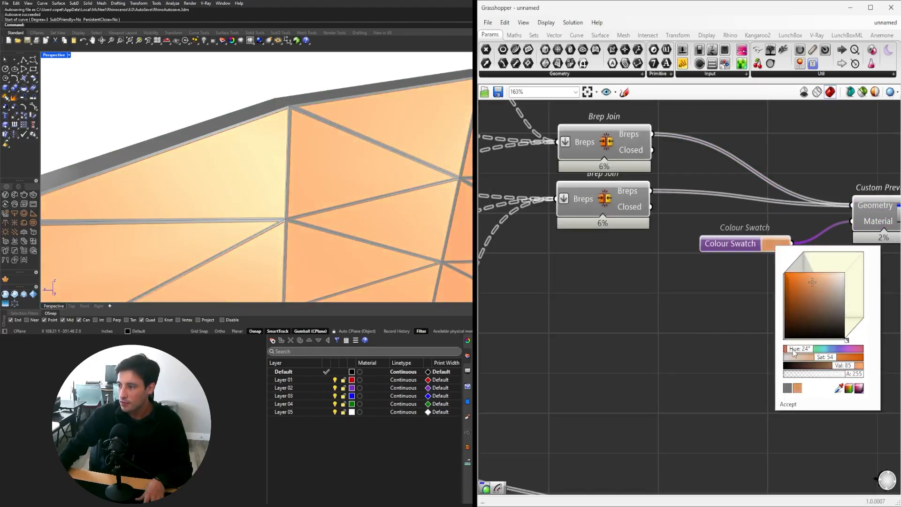
click(775, 243)
mouse_move(790, 297)
mouse_down()
mouse_move(812, 306)
mouse_move(794, 297)
mouse_up()
right_drag(375, 160, 356, 145)
scroll(688, 243, down, 5)
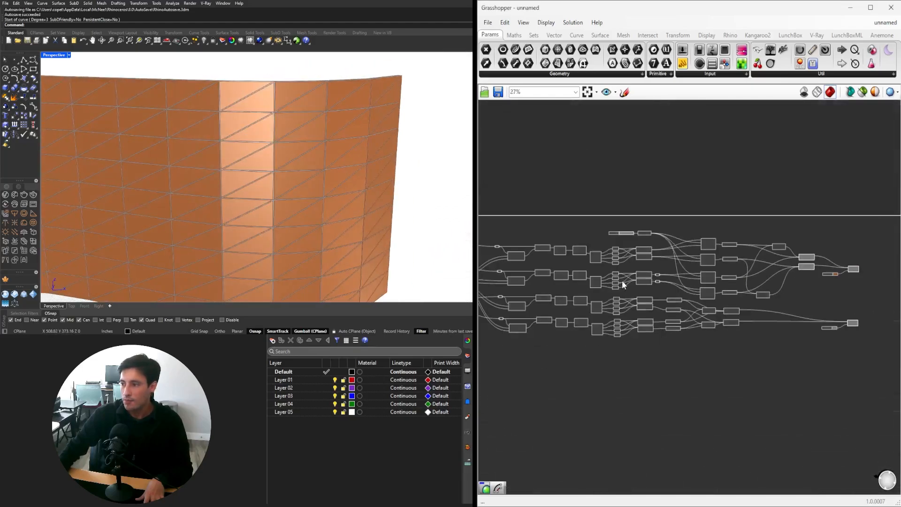
Set the Number Slider feeding the Negative component to 0.5 to widen the gaps between the outer panels.
scroll(622, 280, up, 3)
drag(673, 201, 570, 238)
click(623, 211)
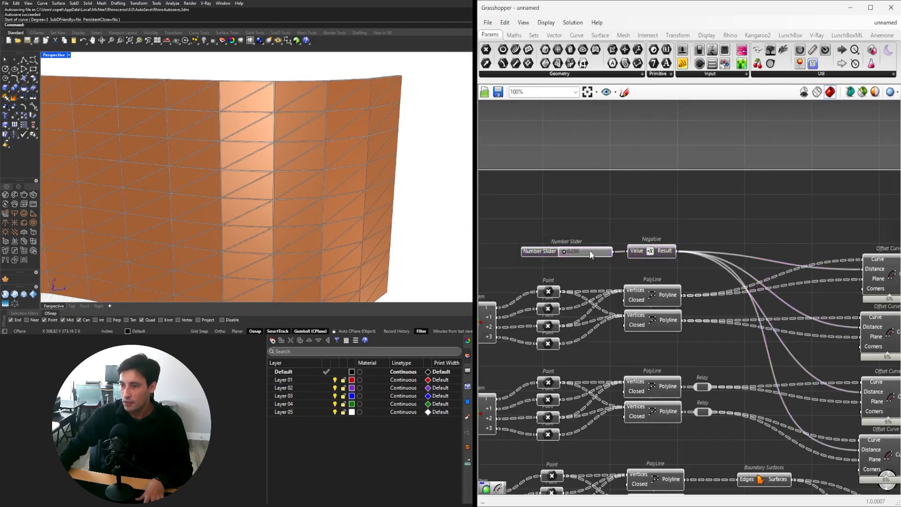
scroll(623, 211, up, 3)
text(0.5)
key(Return)
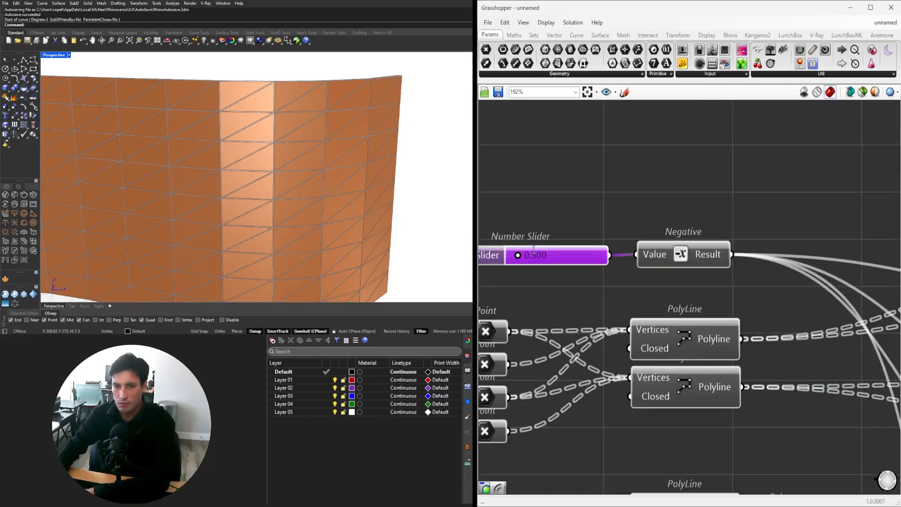
scroll(209, 147, down, 4)
mouse_move(282, 147)
right_down()
mouse_move(274, 153)
mouse_move(264, 138)
mouse_move(255, 145)
mouse_move(290, 143)
mouse_move(238, 144)
mouse_move(229, 160)
mouse_move(262, 149)
mouse_move(249, 155)
mouse_move(243, 145)
mouse_move(276, 155)
right_up()
scroll(277, 145, up, 3)
scroll(796, 309, down, 6)
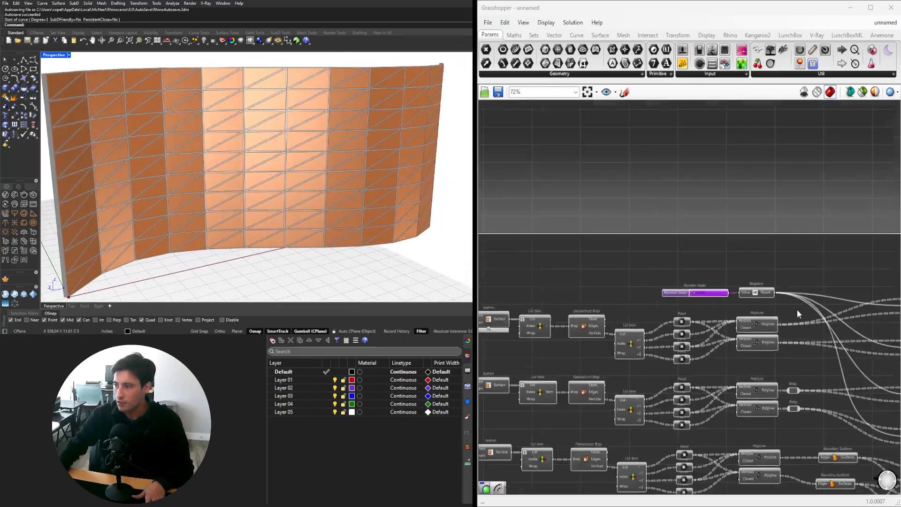
Set the Number Slider driving the upper Offset Surface distance to 6.
right_drag(182, 131, 223, 131)
scroll(195, 115, up, 3)
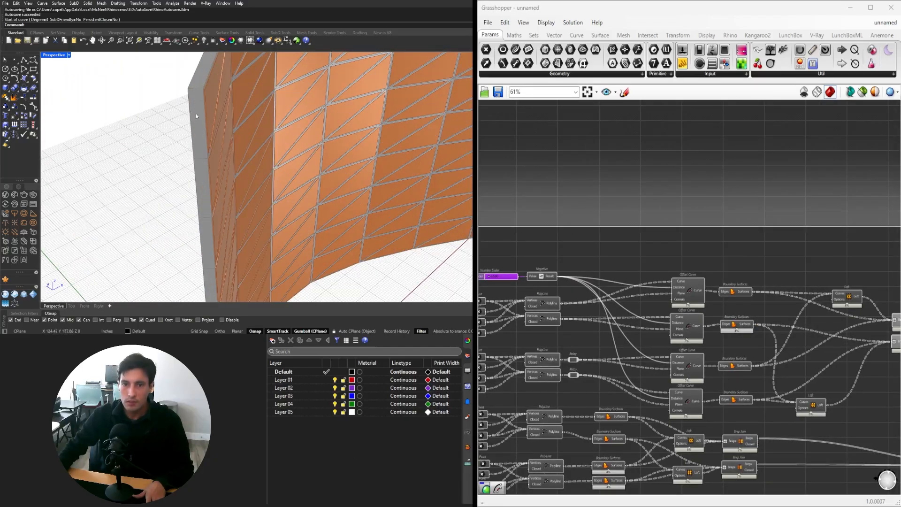
right_drag(586, 303, 825, 293)
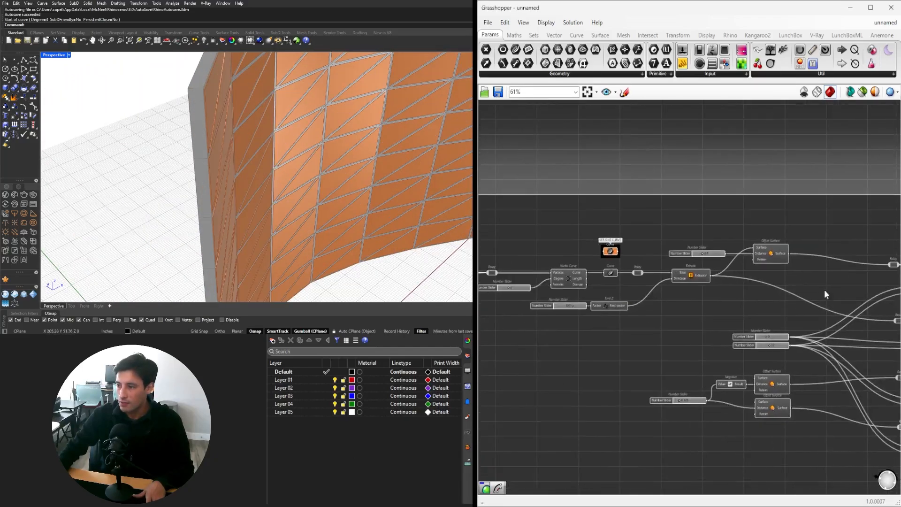
scroll(699, 255, up, 5)
double_click(704, 248)
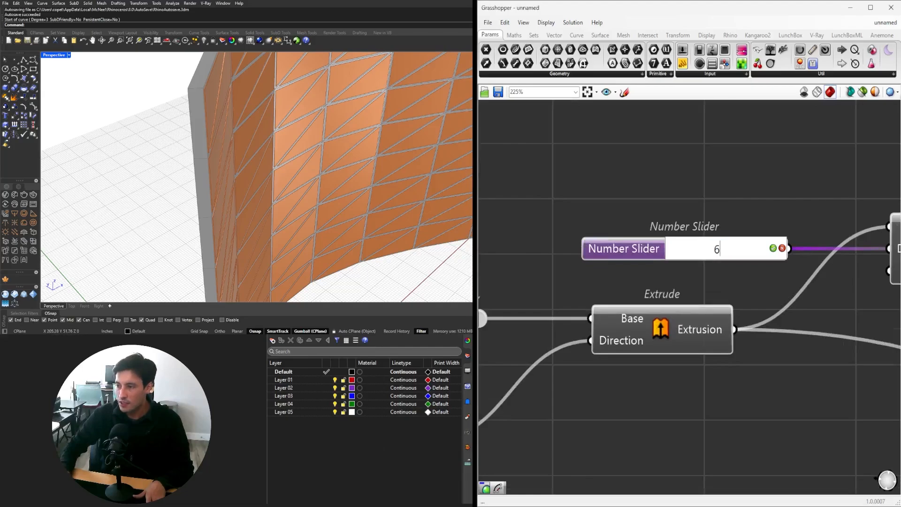
key(Return)
Examine the curved wall, its extrusion height and curve sliders, and its scale against the human figure.
right_drag(413, 98, 375, 146)
scroll(558, 380, down, 5)
right_drag(558, 380, 869, 304)
scroll(754, 325, up, 7)
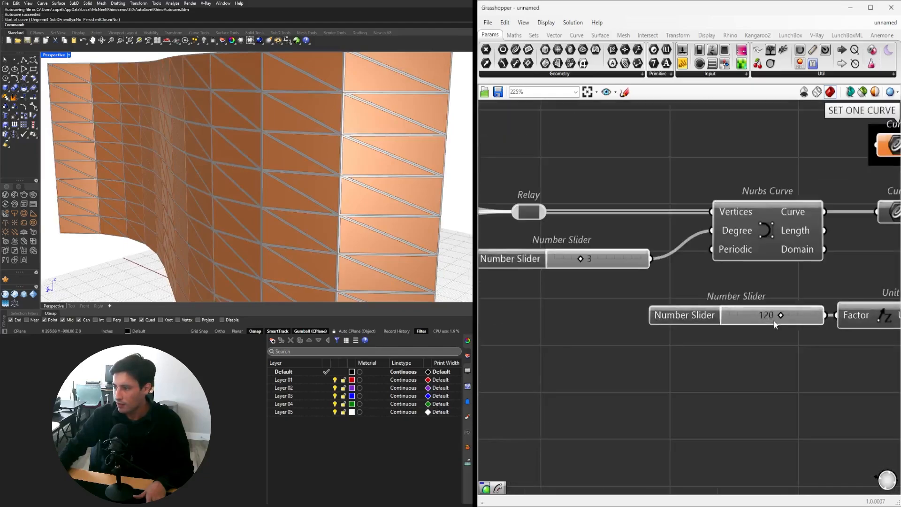
scroll(756, 360, down, 3)
right_drag(756, 359, 743, 326)
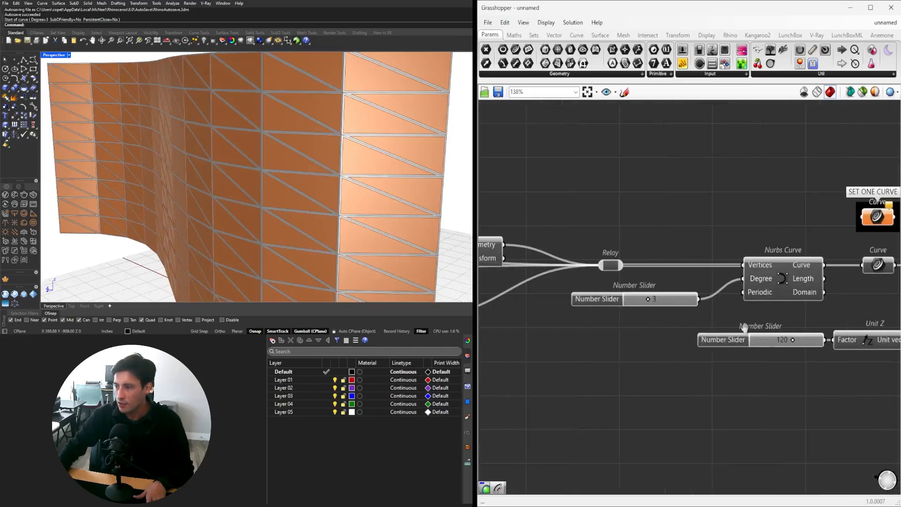
scroll(590, 315, down, 4)
right_drag(590, 314, 814, 321)
scroll(290, 167, down, 8)
right_drag(281, 164, 225, 140)
scroll(263, 179, up, 5)
right_drag(302, 177, 396, 161)
scroll(708, 265, down, 4)
scroll(708, 264, up, 4)
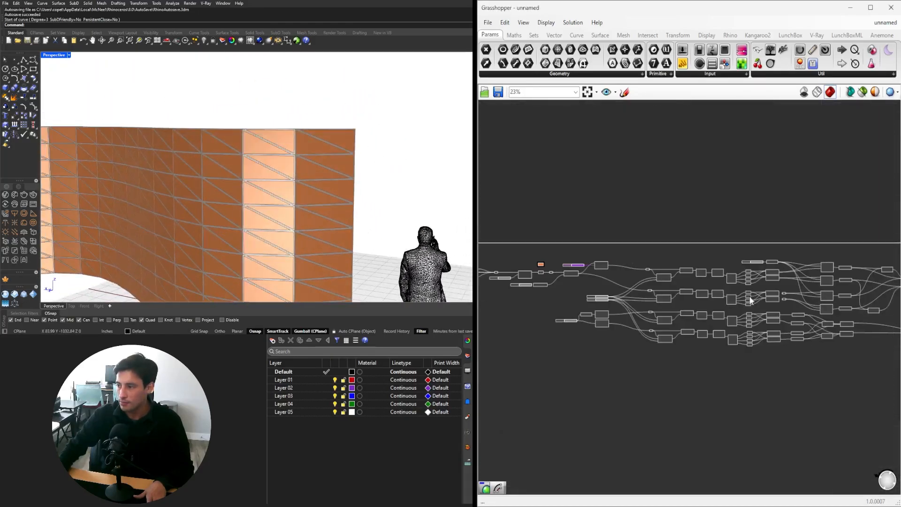
Highlight the two upper Brep Joins and inspect the Loft components that feed them.
click(682, 267)
drag(682, 268, 724, 283)
click(641, 302)
drag(593, 225, 591, 225)
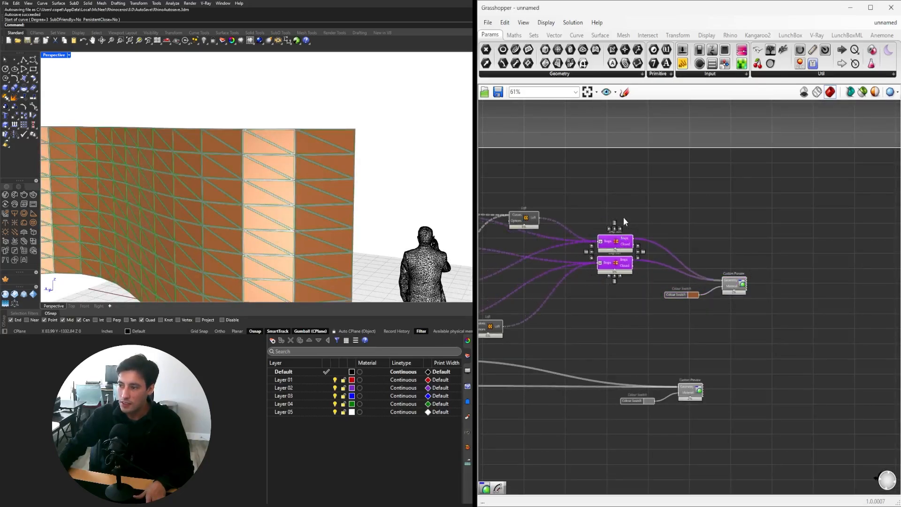
scroll(704, 225, up, 3)
click(734, 220)
drag(734, 220, 711, 221)
drag(681, 401, 694, 401)
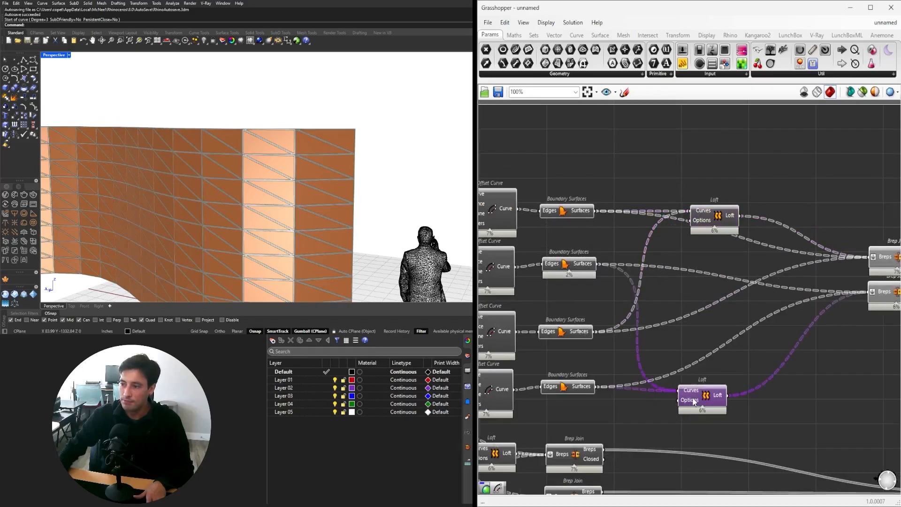
Enable the preview of the four upper Boundary Surfaces components and check their faces on the wall.
drag(606, 184, 573, 399)
middle_click(618, 148)
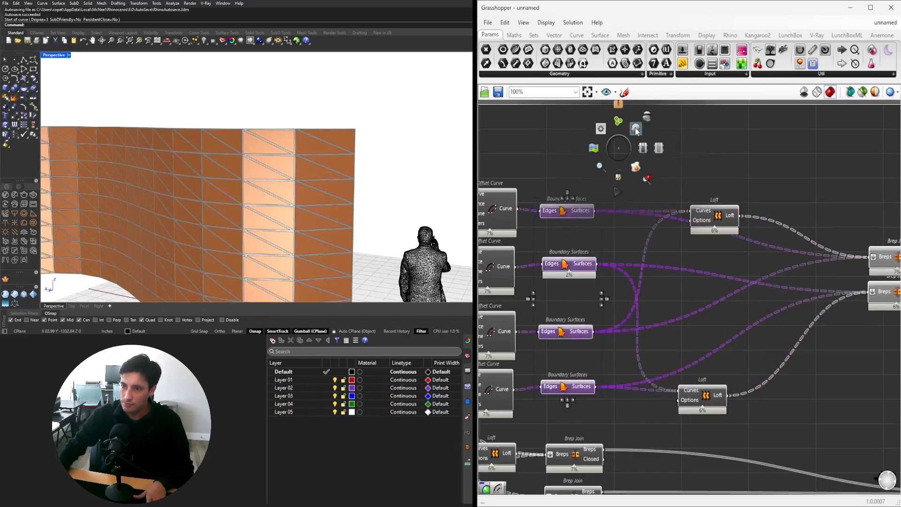
click(636, 128)
right_drag(226, 155, 131, 151)
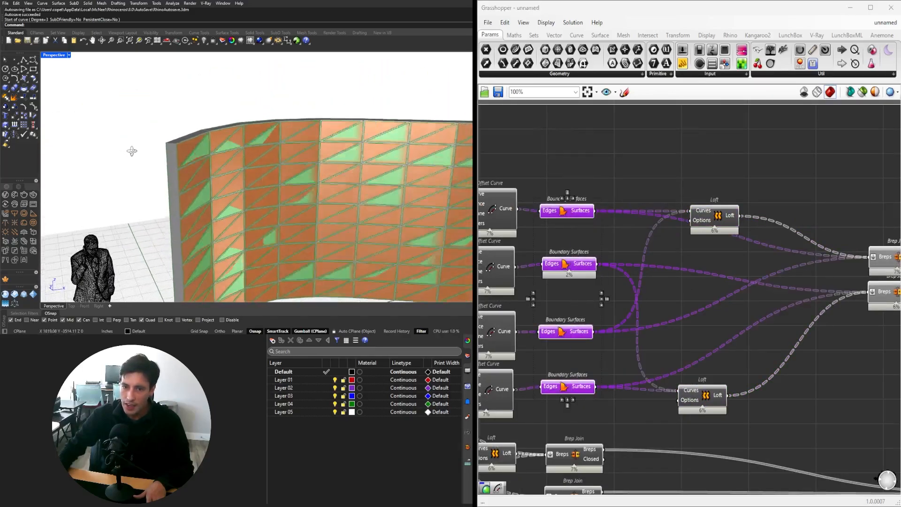
scroll(188, 150, up, 5)
scroll(234, 152, up, 3)
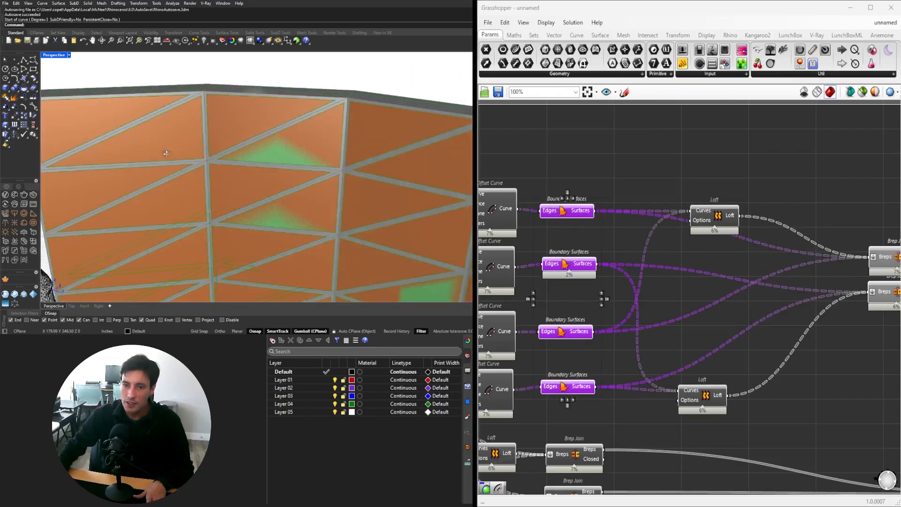
right_drag(233, 152, 303, 158)
scroll(755, 281, down, 3)
scroll(804, 289, down, 1)
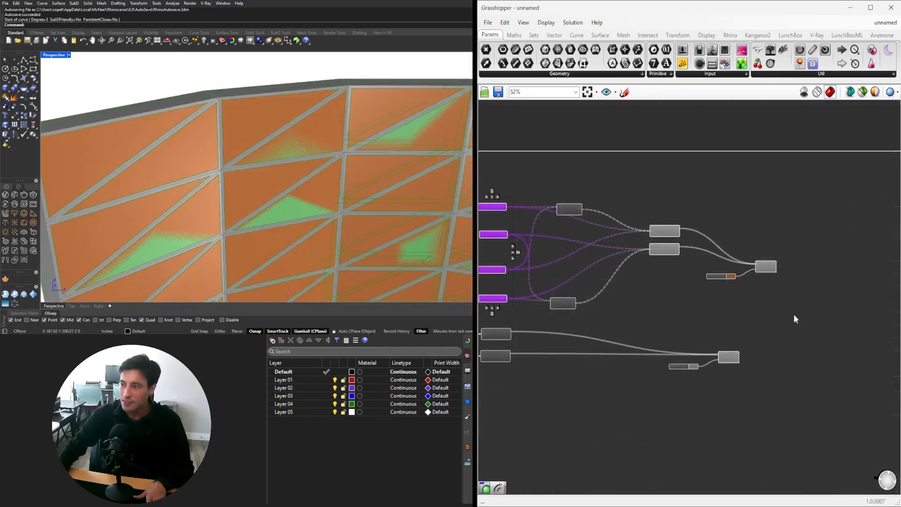
Highlight the topmost Boundary Surfaces component and examine where its faces lie on the wall.
drag(794, 307, 558, 182)
scroll(627, 210, up, 4)
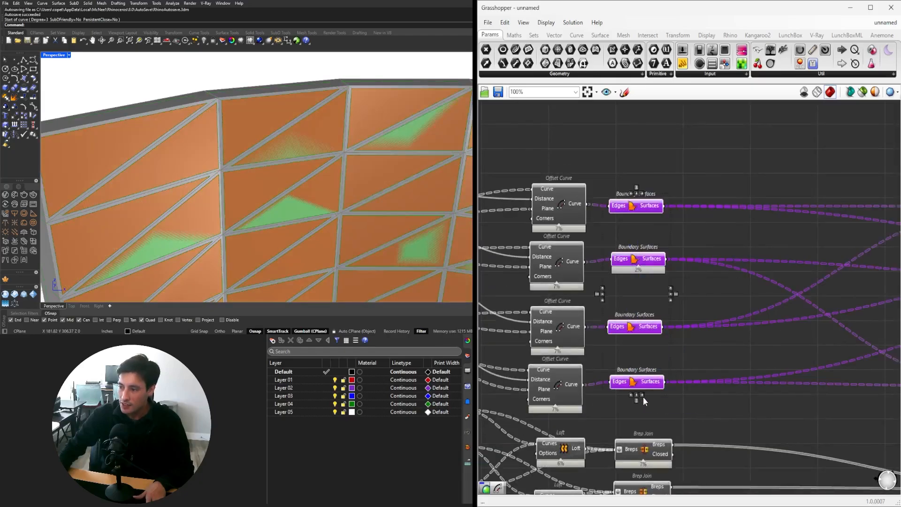
click(643, 396)
scroll(687, 385, down, 3)
right_drag(719, 388, 690, 388)
click(687, 383)
scroll(615, 283, up, 2)
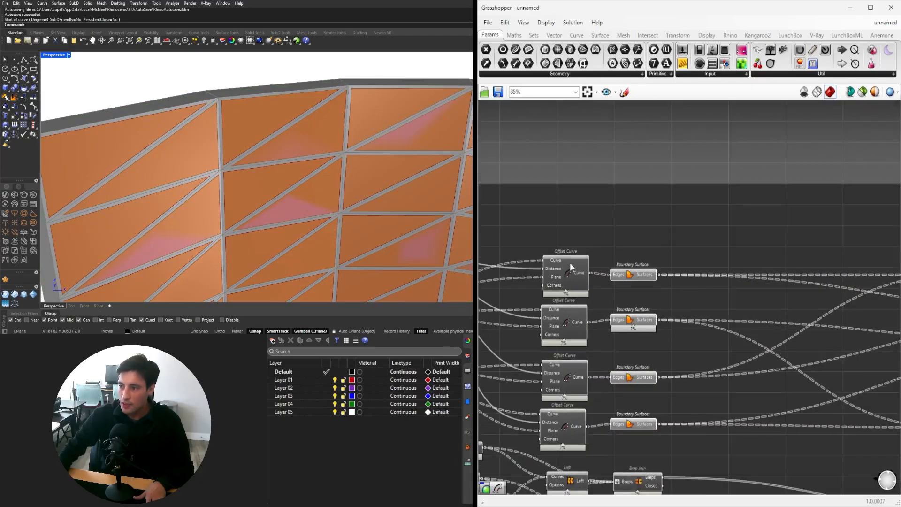
click(570, 266)
click(633, 273)
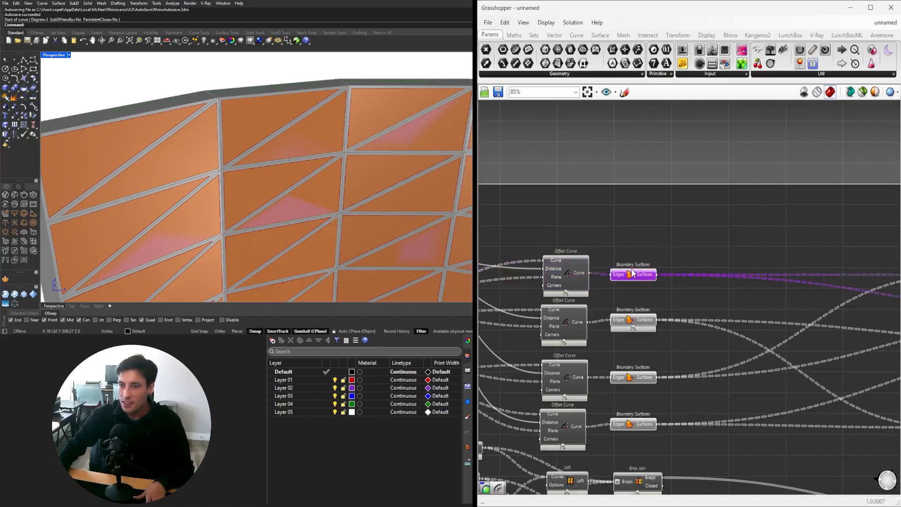
right_drag(334, 148, 272, 186)
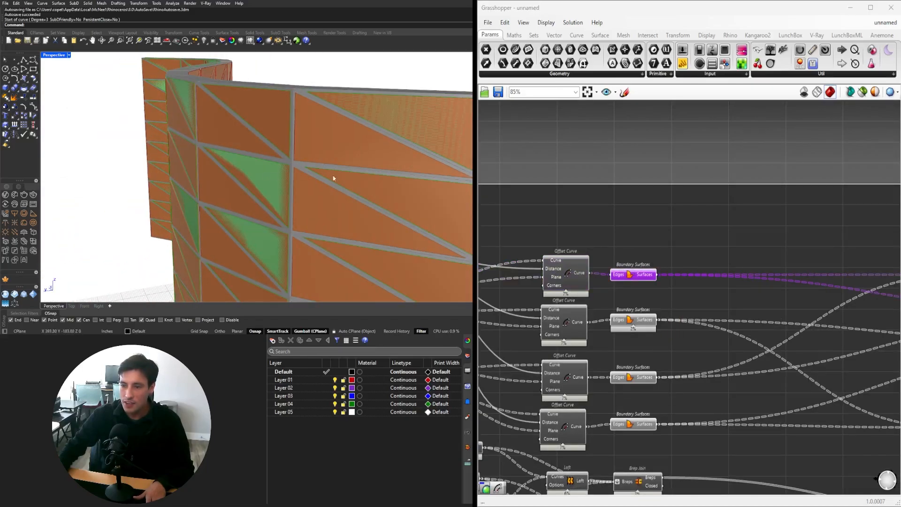
Add an Offset Curve component and connect the topmost Offset Curve's Curve output to its Curve input.
scroll(750, 238, up, 3)
double_click(749, 239)
text(OF)
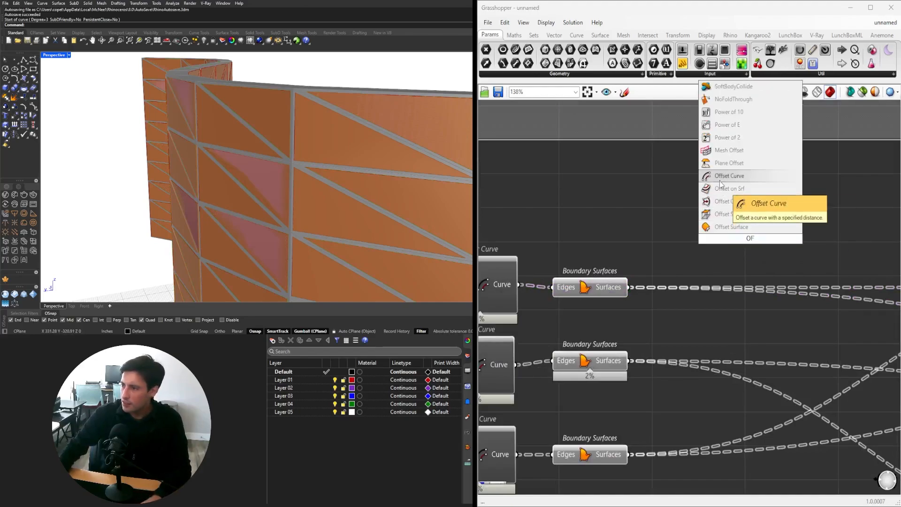
click(740, 225)
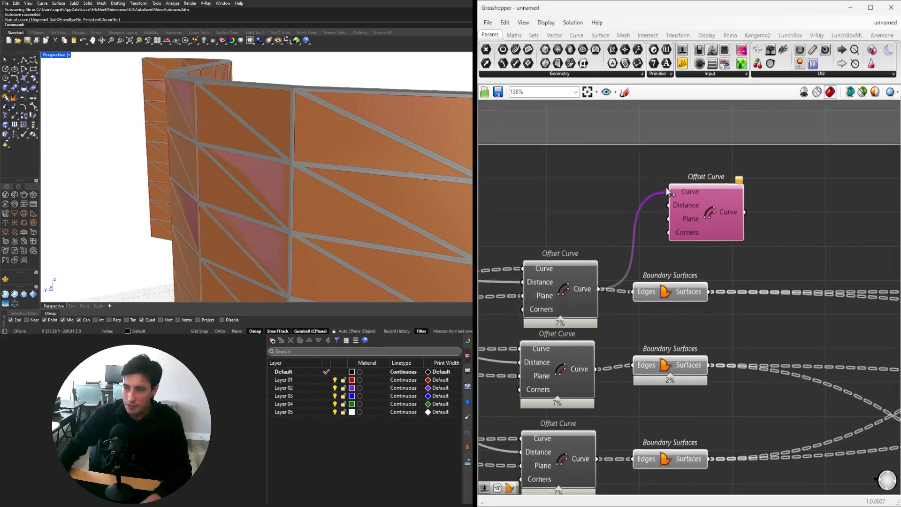
drag(667, 192, 669, 192)
Duplicate the 0.5 Number Slider with its Negative component and place the copies beside the new Offset Curve.
right_drag(563, 210, 744, 197)
scroll(605, 212, down, 4)
right_drag(606, 213, 753, 217)
scroll(657, 221, up, 3)
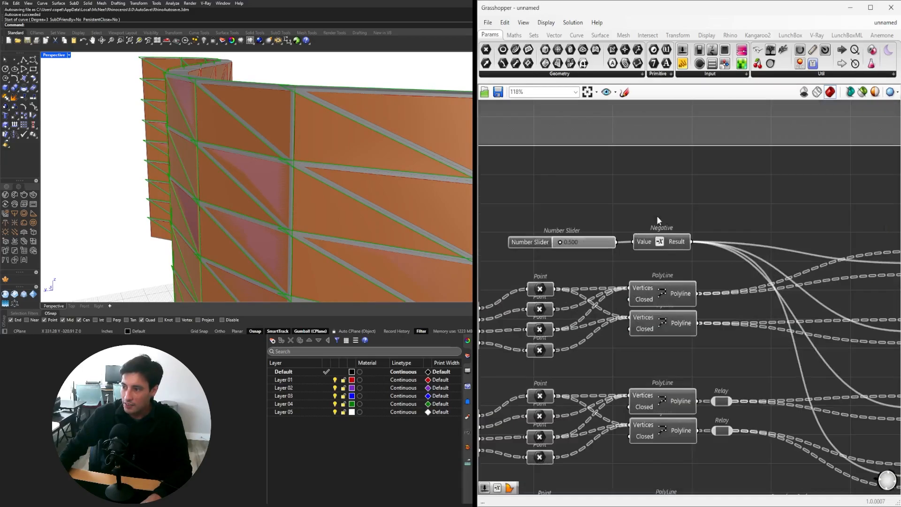
drag(657, 219, 563, 247)
scroll(563, 247, down, 1)
right_drag(563, 247, 455, 260)
key(ctrl+c)
key(ctrl+v)
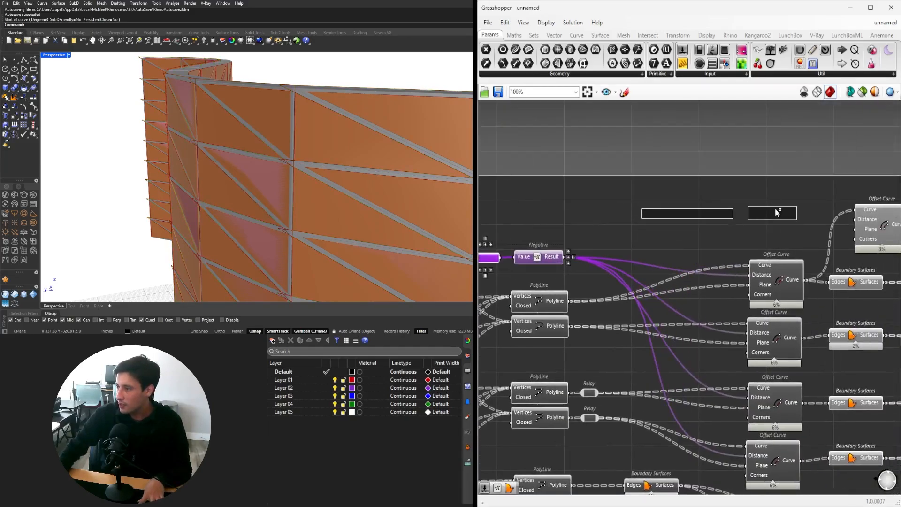
click(777, 213)
Connect the duplicated Negative component's Result to the Distance input of the new Offset Curve.
scroll(777, 213, up, 3)
scroll(657, 225, down, 3)
right_drag(554, 226, 686, 227)
scroll(686, 226, up, 3)
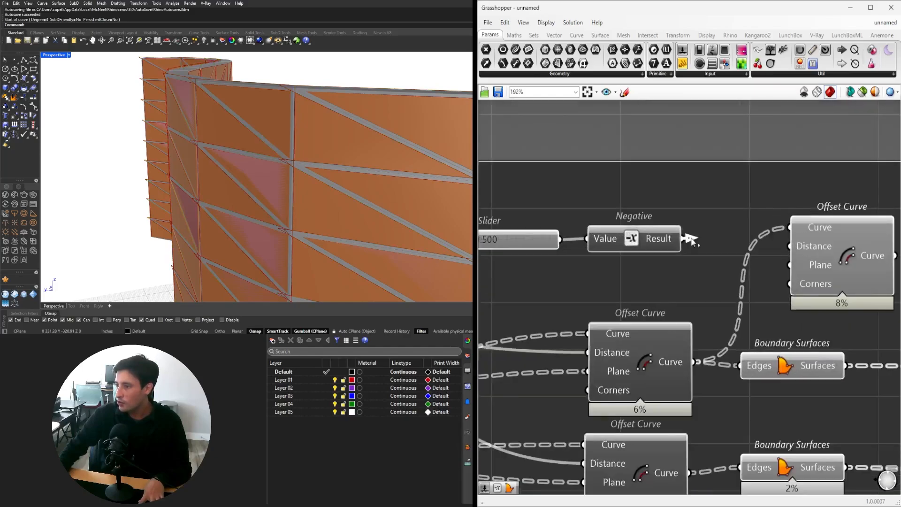
click(846, 244)
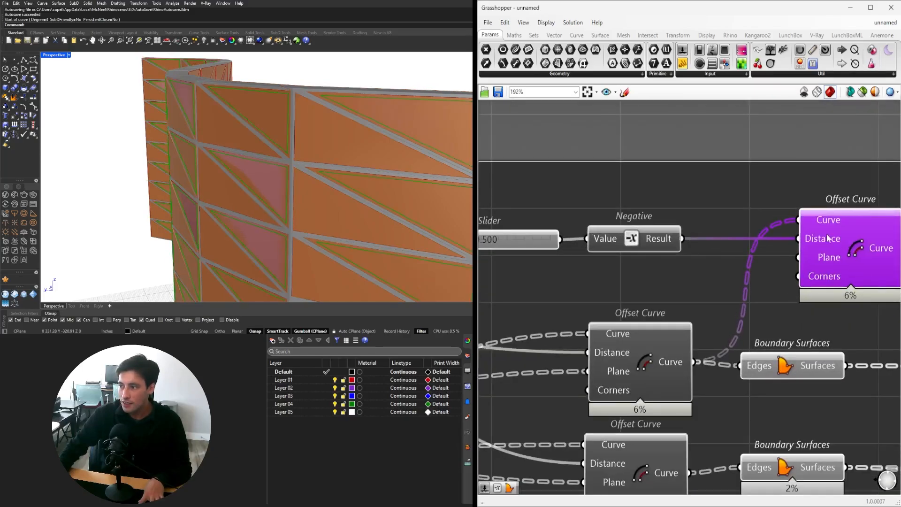
Move the topmost Boundary Surfaces aside, duplicate the new Offset Curve and feed the copy from the second existing Offset Curve's output.
scroll(847, 243, down, 3)
scroll(623, 243, down, 2)
drag(600, 287, 715, 287)
scroll(658, 246, up, 3)
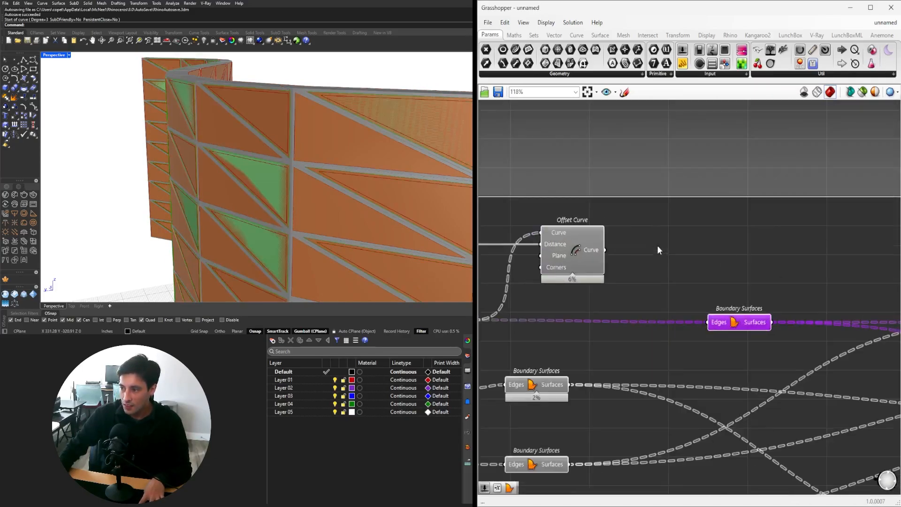
right_drag(578, 249, 717, 250)
drag(716, 253, 765, 320)
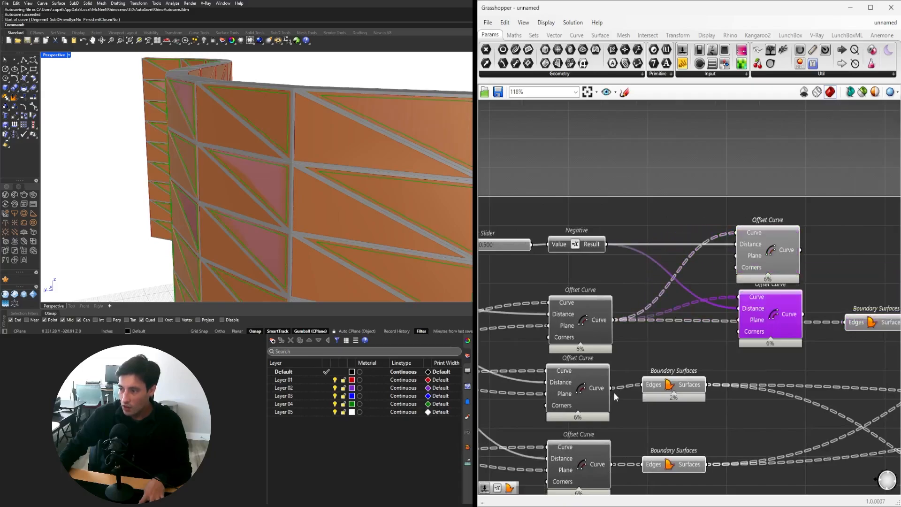
drag(612, 389, 769, 306)
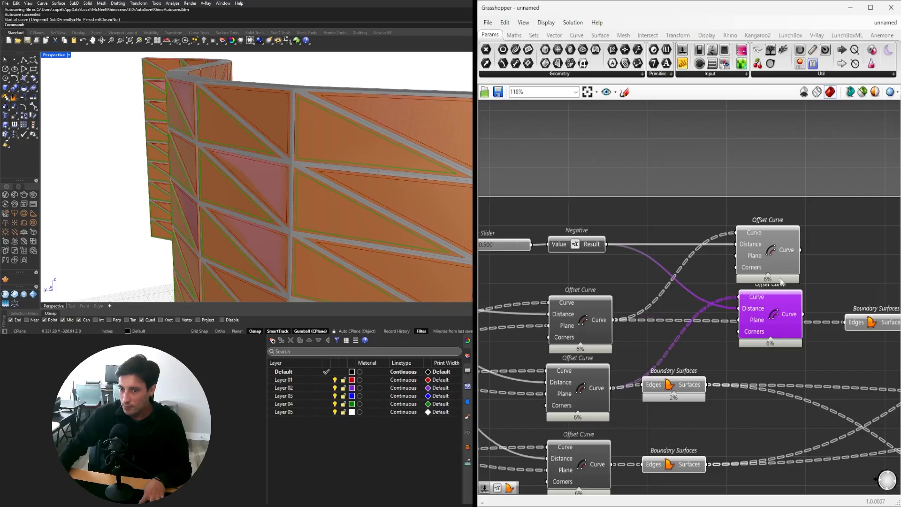
Highlight both new Offset Curves on the wall and set their shared distance slider to 1.943.
shift+click(761, 249)
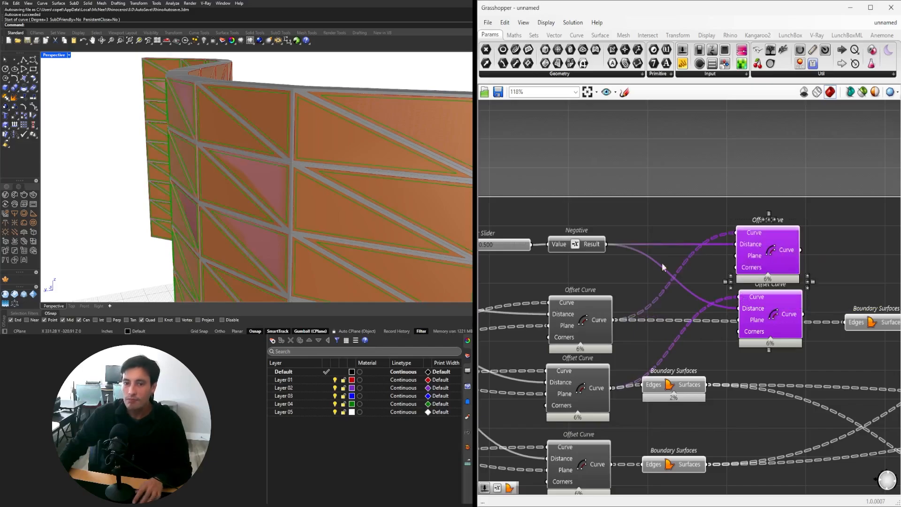
scroll(291, 183, up, 3)
right_drag(291, 183, 312, 182)
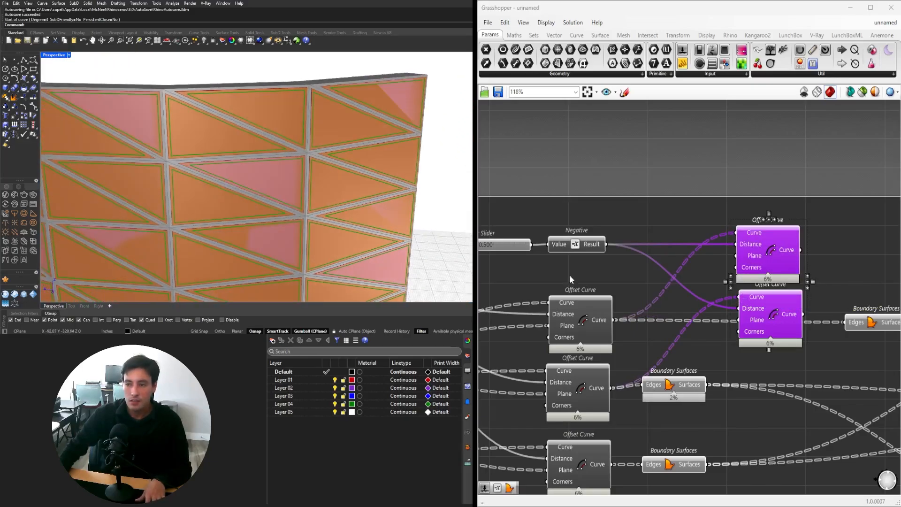
scroll(628, 250, up, 5)
drag(616, 232, 634, 240)
scroll(498, 248, down, 6)
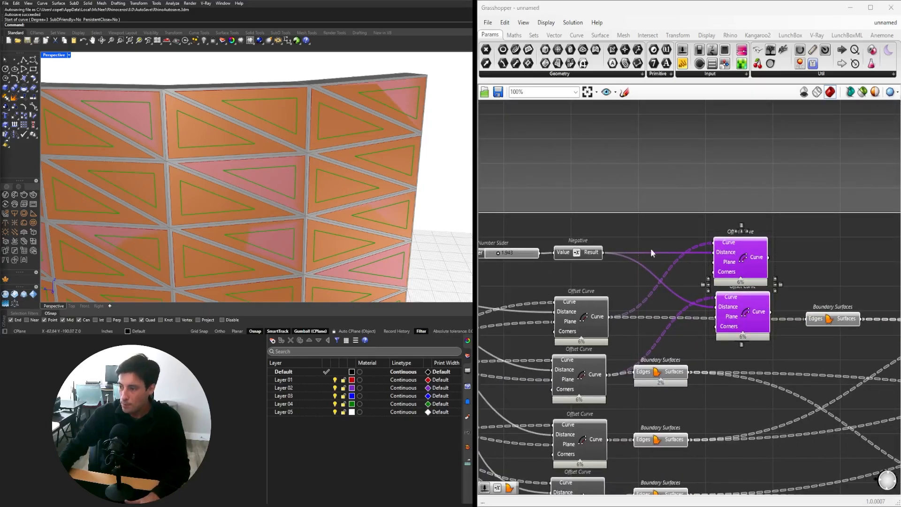
Shift the four Boundary Surfaces and the two new Offset Curves further along the canvas to make room.
click(688, 227)
scroll(717, 253, down, 3)
right_drag(748, 284, 721, 220)
scroll(719, 326, up, 1)
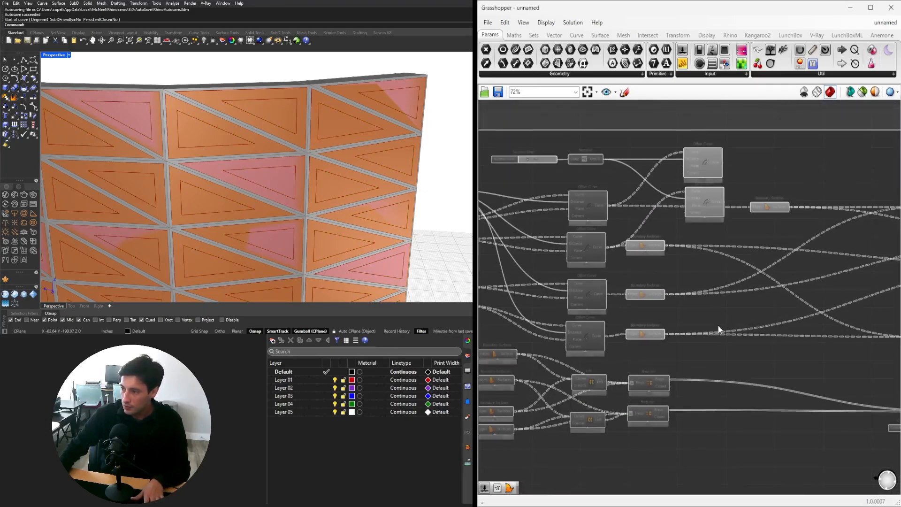
drag(728, 339, 645, 240)
drag(645, 293, 836, 293)
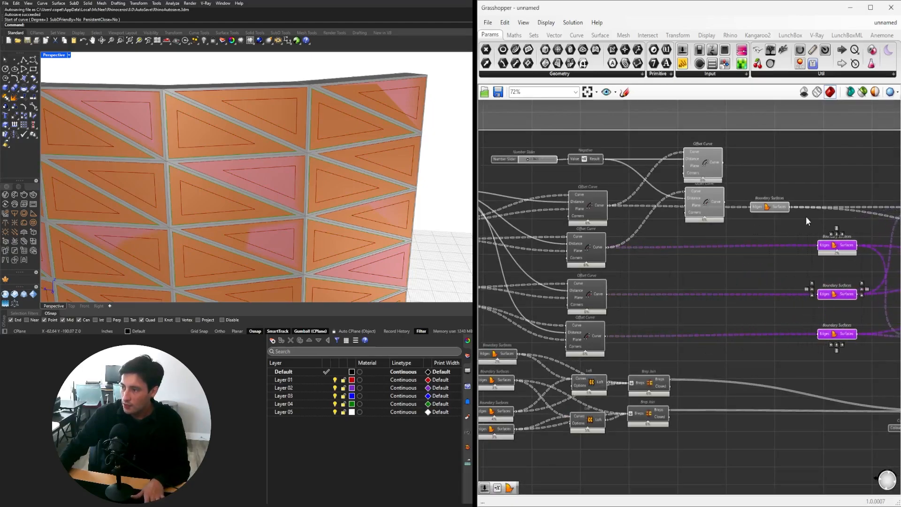
drag(773, 208, 826, 212)
right_drag(758, 231, 797, 306)
drag(797, 305, 745, 223)
drag(748, 230, 786, 230)
right_drag(752, 297, 752, 247)
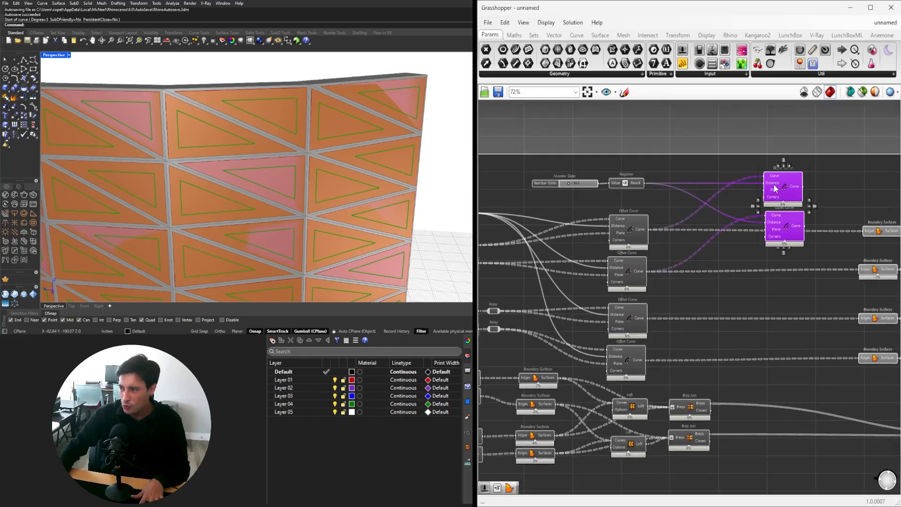
Duplicate the two new Offset Curves and feed the copies from the Curve outputs of the lower two existing Offset Curves.
alt+drag(774, 183, 779, 293)
alt+drag(723, 307, 723, 307)
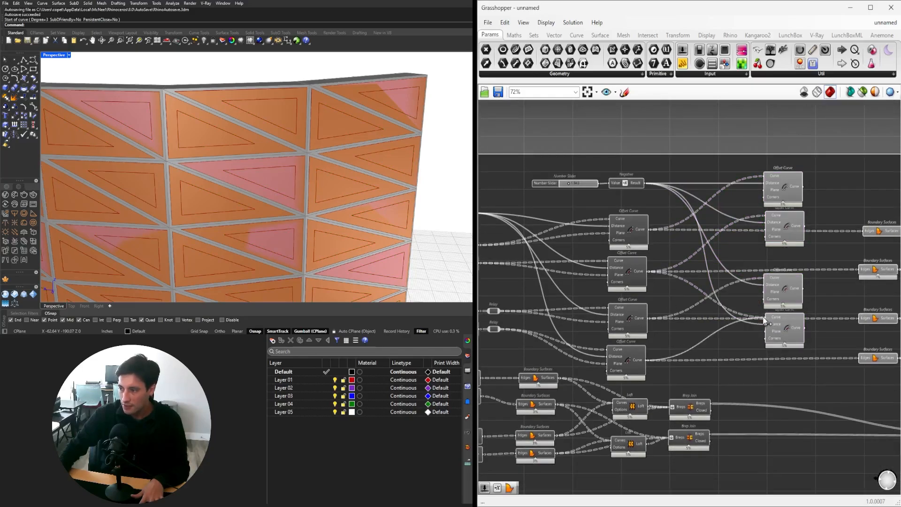
shift+click(782, 284)
right_drag(465, 162, 209, 134)
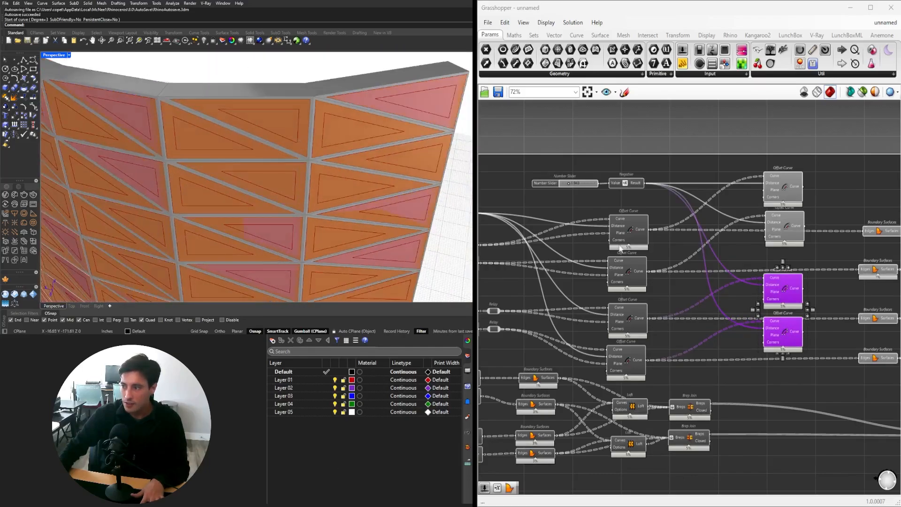
Disable the preview of the four upper Boundary Surfaces, their two Brep Join components and the attached orange Custom Preview.
scroll(816, 242, down, 2)
right_drag(821, 241, 711, 269)
scroll(746, 269, up, 1)
click(740, 269)
scroll(740, 269, up, 1)
right_drag(653, 289, 742, 253)
scroll(725, 227, down, 2)
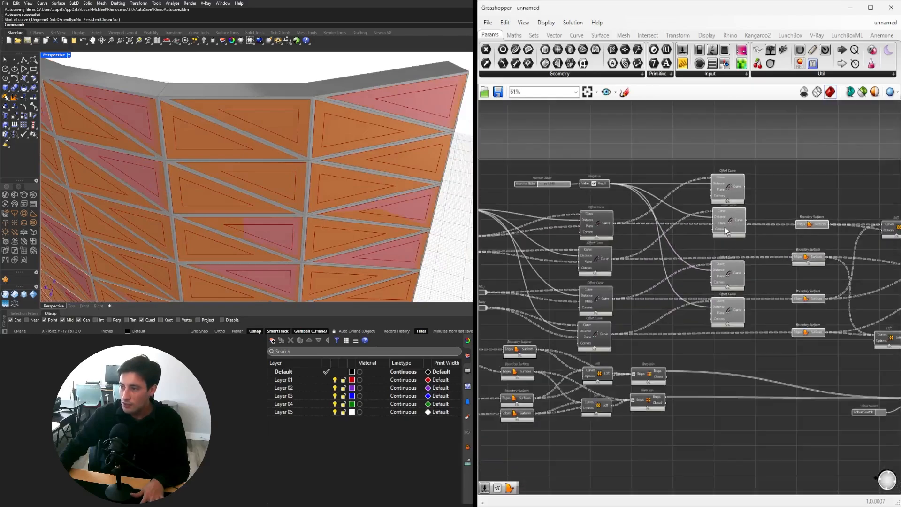
scroll(863, 254, down, 2)
right_drag(863, 254, 695, 266)
scroll(695, 266, up, 2)
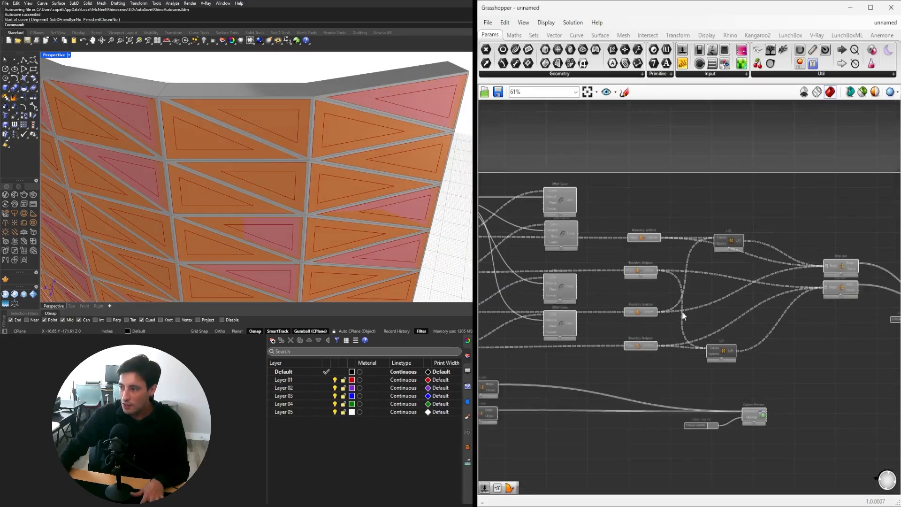
drag(676, 360, 644, 206)
right_drag(854, 243, 644, 241)
scroll(717, 268, down, 1)
shift+drag(795, 356, 629, 228)
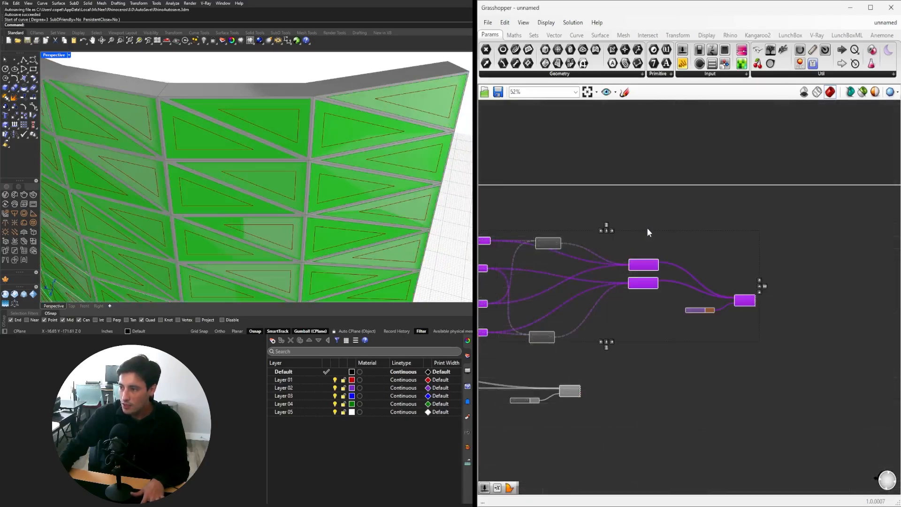
middle_click(646, 227)
click(669, 197)
Disable the preview of the grey Custom Preview component and its colour swatch.
right_drag(565, 249, 795, 254)
scroll(829, 407, up, 3)
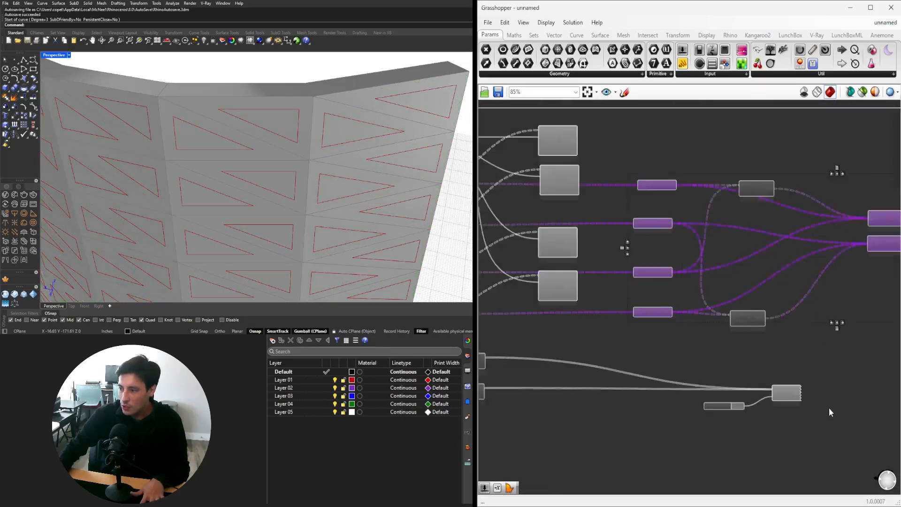
drag(818, 432, 695, 357)
middle_click(709, 351)
click(734, 332)
scroll(592, 186, down, 1)
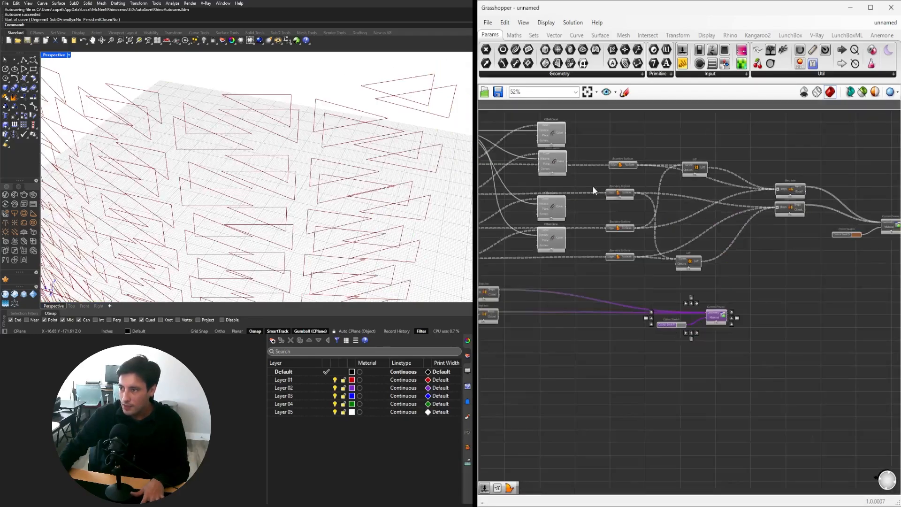
Enable the preview of the upper two Offset Curves in the first offset column.
scroll(720, 246, up, 3)
click(697, 241)
click(678, 305)
right_drag(578, 290, 772, 250)
drag(692, 311, 646, 270)
middle_click(640, 250)
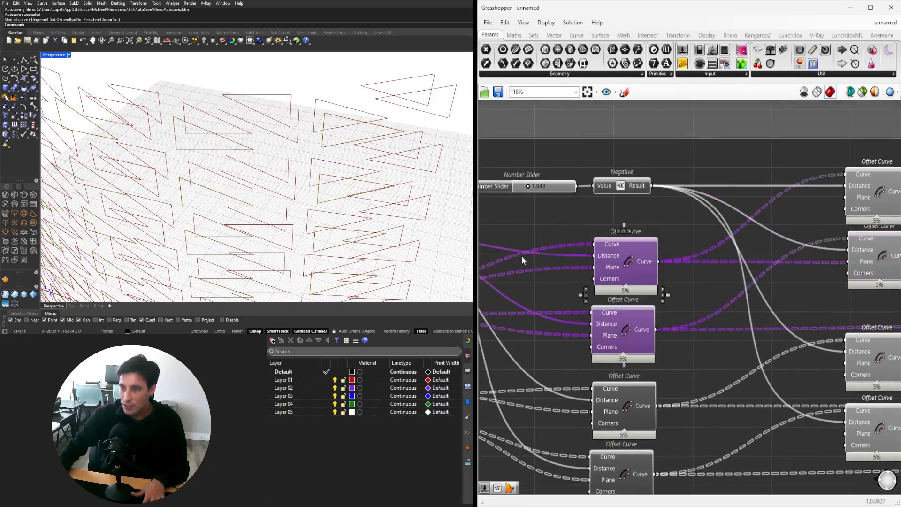
middle_click(644, 218)
click(661, 202)
Enable the preview of the lower two Offset Curves in the first offset column.
scroll(225, 183, down, 4)
right_drag(206, 178, 324, 137)
scroll(705, 255, down, 2)
drag(698, 397, 652, 356)
middle_click(654, 356)
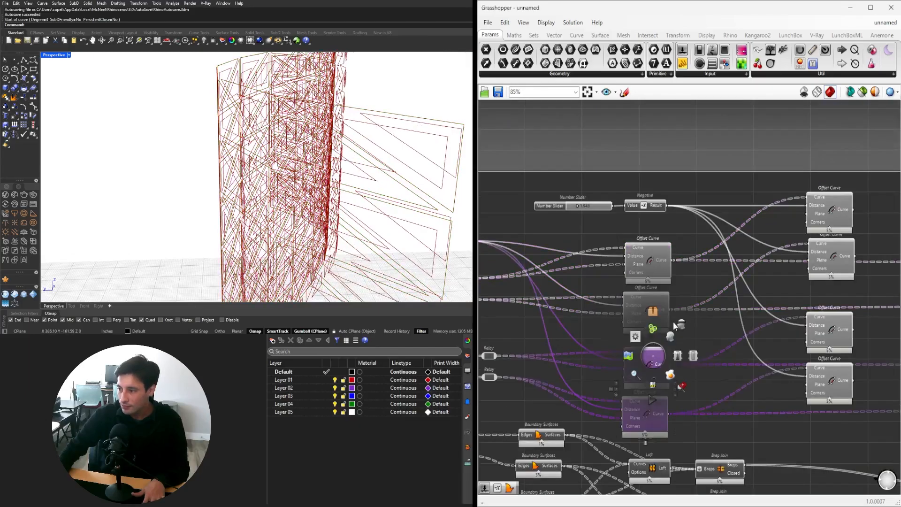
middle_click(674, 350)
click(690, 330)
Highlight the first and third Offset Curves of the first column and examine how their outlines pair up across the wall.
scroll(338, 155, up, 5)
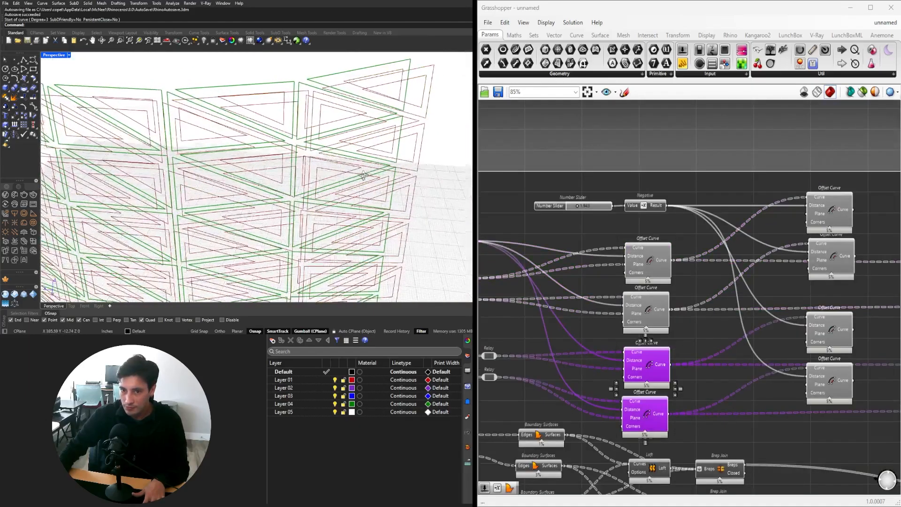
mouse_move(338, 155)
right_down()
mouse_move(424, 174)
mouse_move(333, 154)
right_up()
right_drag(876, 198, 825, 247)
click(825, 247)
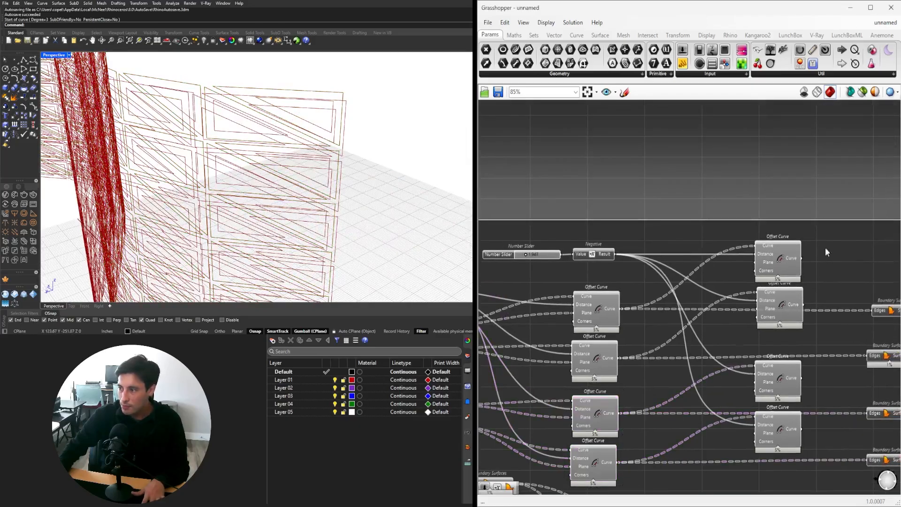
click(791, 251)
click(604, 319)
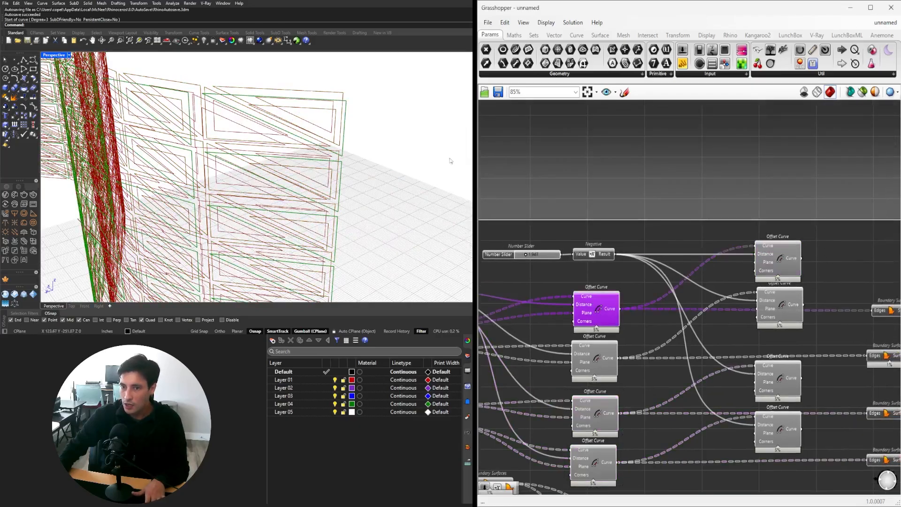
right_drag(450, 161, 434, 181)
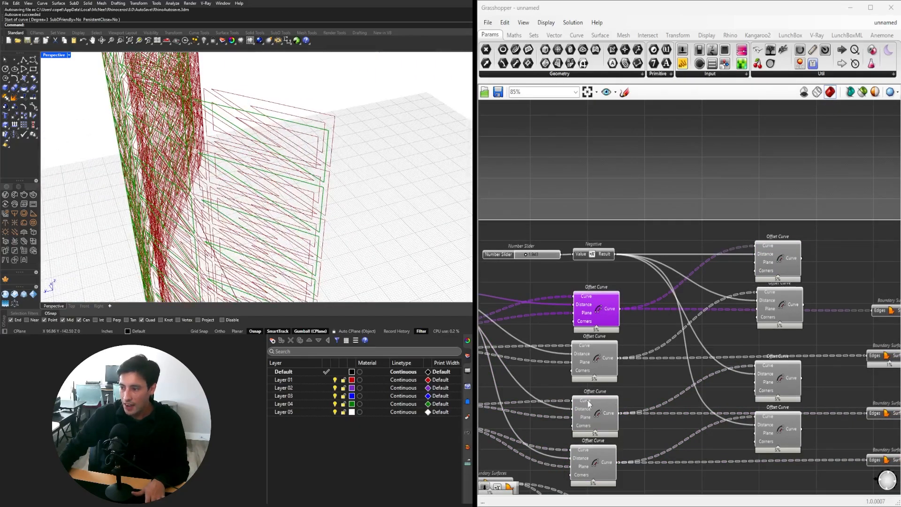
shift+click(598, 409)
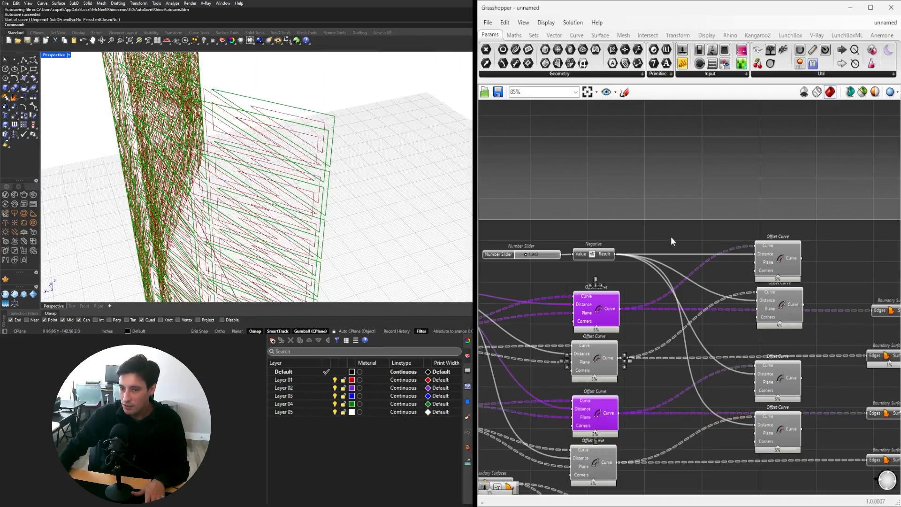
Add a Loft component and connect the first and third Offset Curves of the first column to its Curves input.
double_click(683, 234)
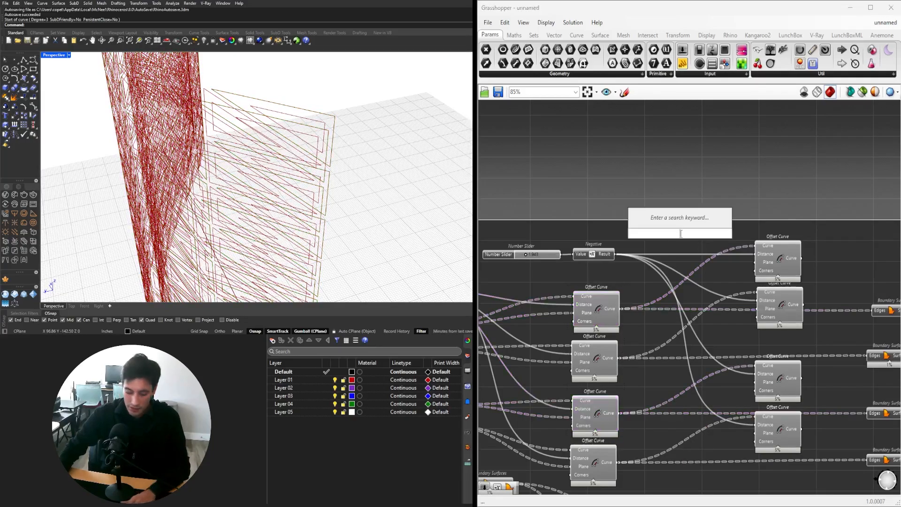
text(loft)
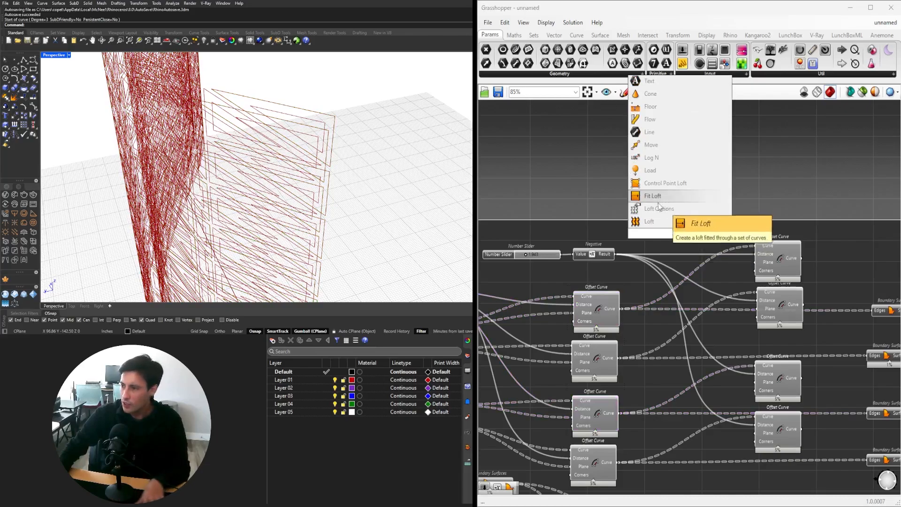
click(649, 221)
drag(683, 232, 782, 174)
click(596, 314)
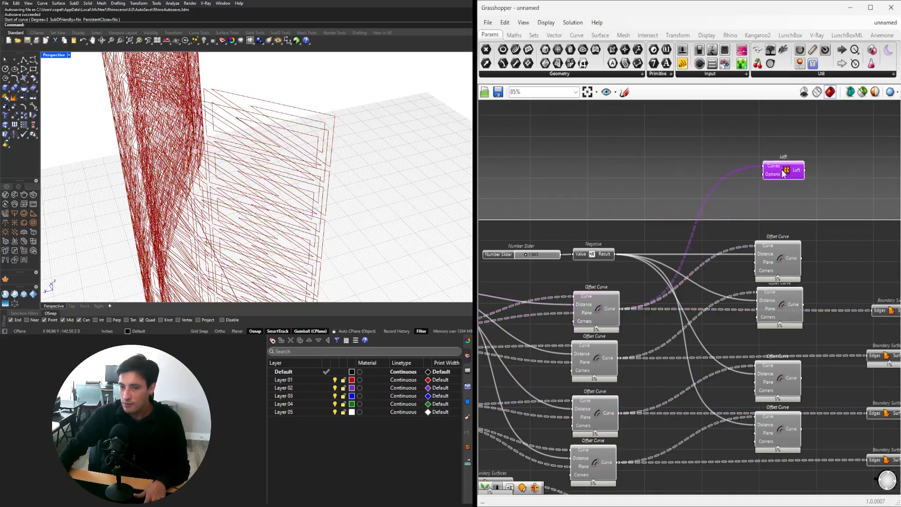
click(597, 407)
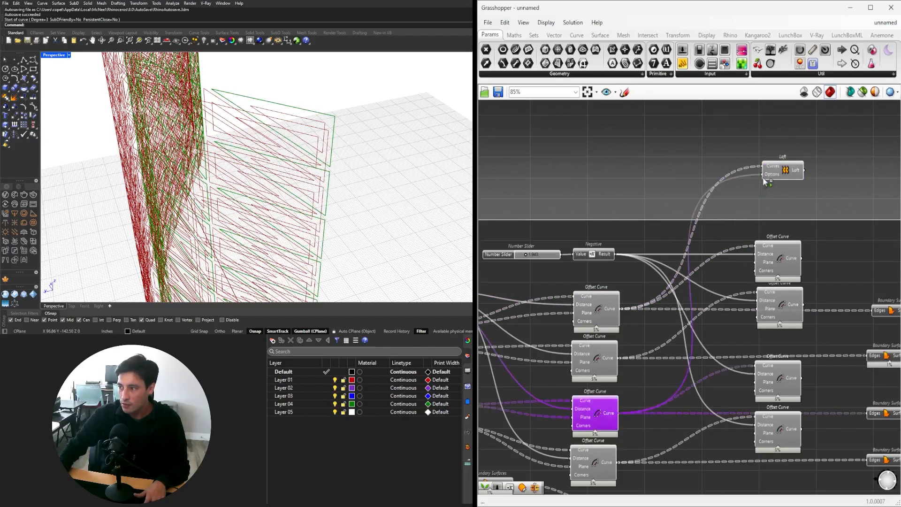
shift+drag(760, 165, 762, 166)
Duplicate the Loft with its connections below the original and move both Lofts further along the canvas.
mouse_move(790, 172)
mouse_down()
mouse_move(781, 177)
mouse_move(790, 166)
mouse_move(790, 185)
mouse_up()
click(597, 359)
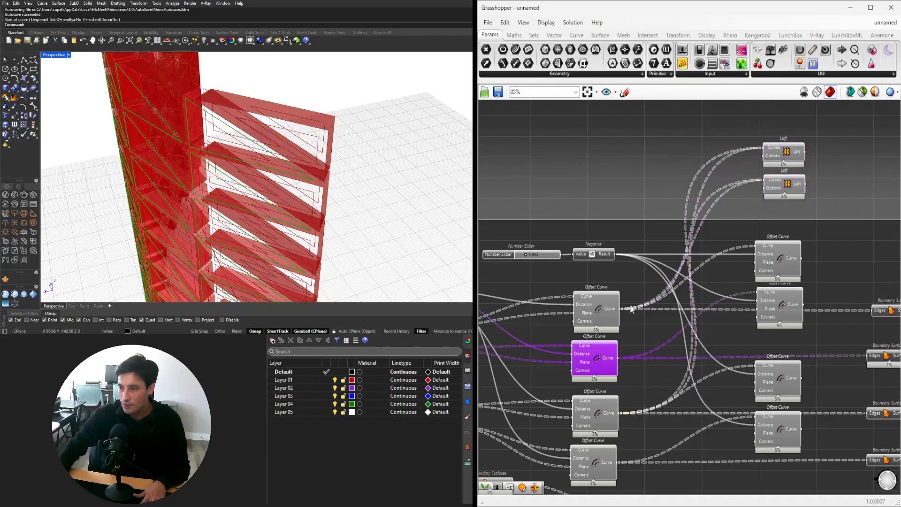
click(783, 185)
click(786, 162)
right_drag(853, 211, 768, 198)
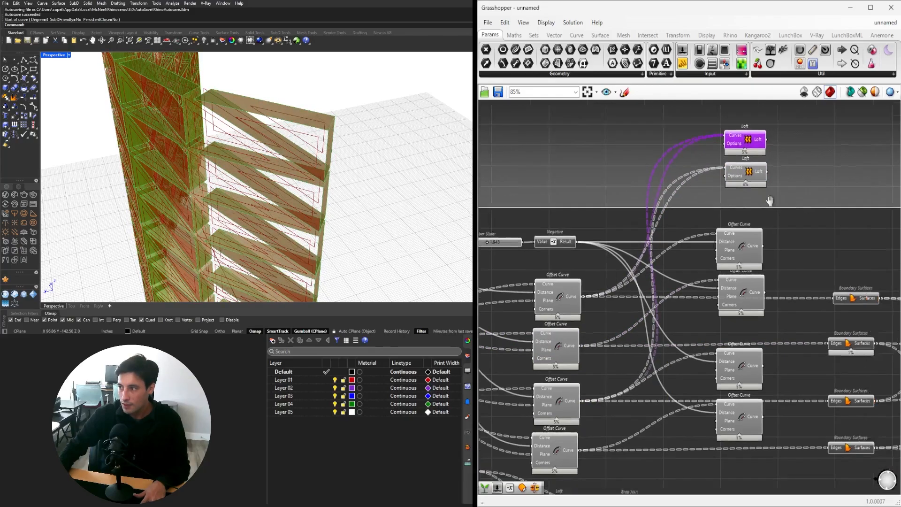
drag(766, 194, 699, 133)
right_drag(694, 135, 675, 214)
drag(676, 214, 781, 214)
click(672, 260)
right_drag(673, 261, 763, 206)
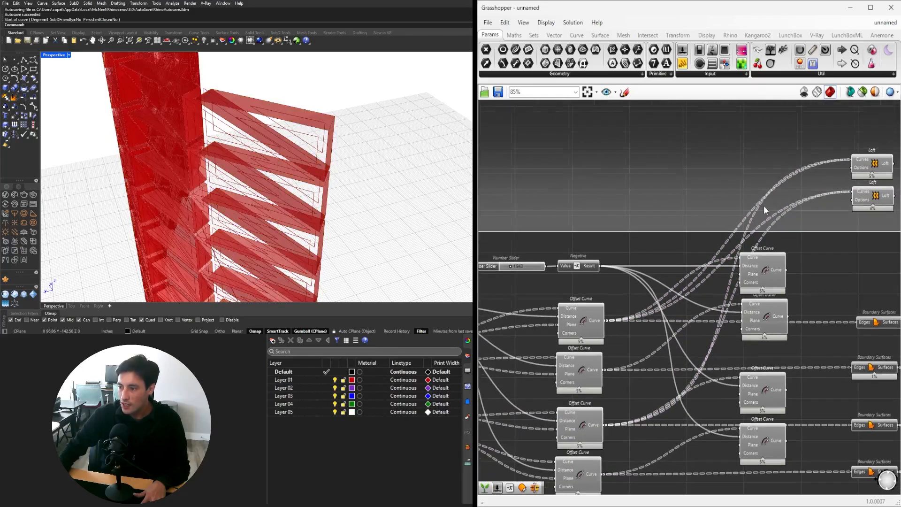
Replace the lower Loft's Curves inputs with the outputs of the first and third inset Offset Curves.
click(592, 320)
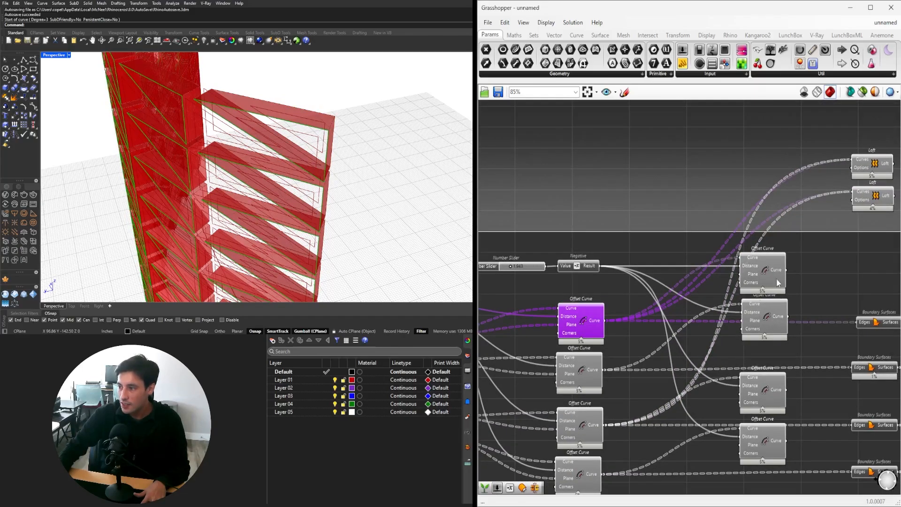
right_drag(768, 313, 709, 322)
click(714, 280)
right_drag(714, 280, 658, 283)
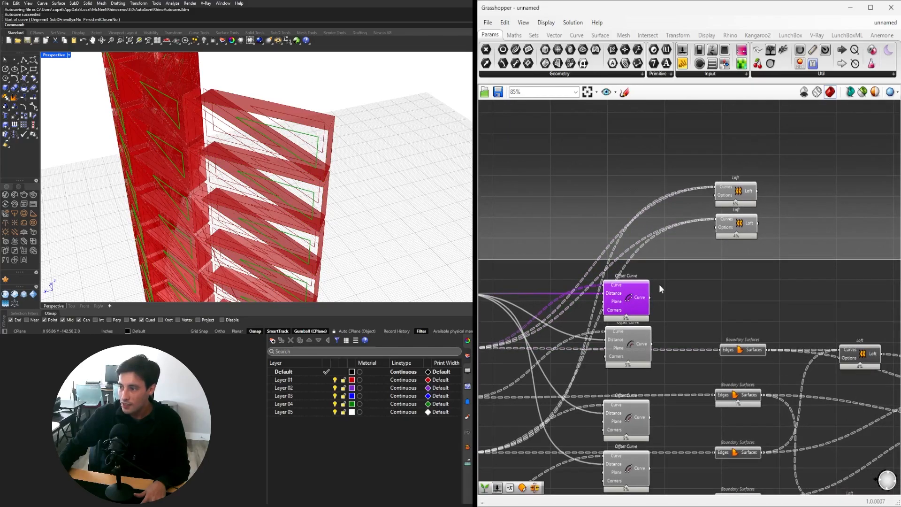
drag(651, 294, 713, 221)
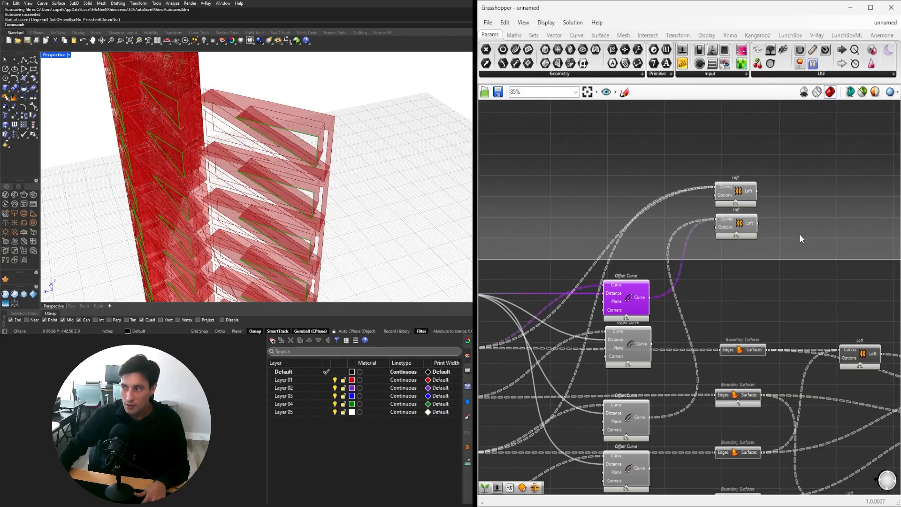
Highlight both Lofts and the first inset Offset Curve and examine how the lofted sides relate to the inset outlines.
drag(799, 233, 741, 201)
right_drag(300, 141, 351, 130)
scroll(375, 134, up, 5)
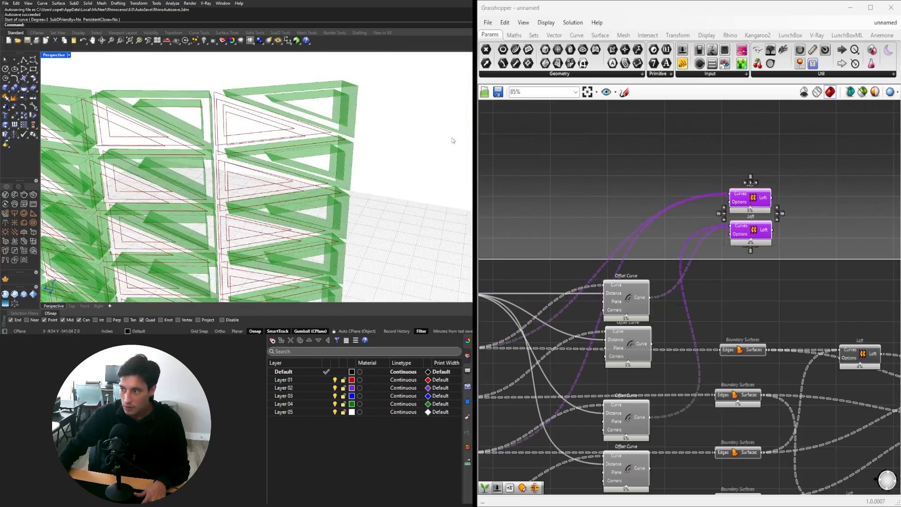
scroll(675, 324, down, 2)
click(676, 324)
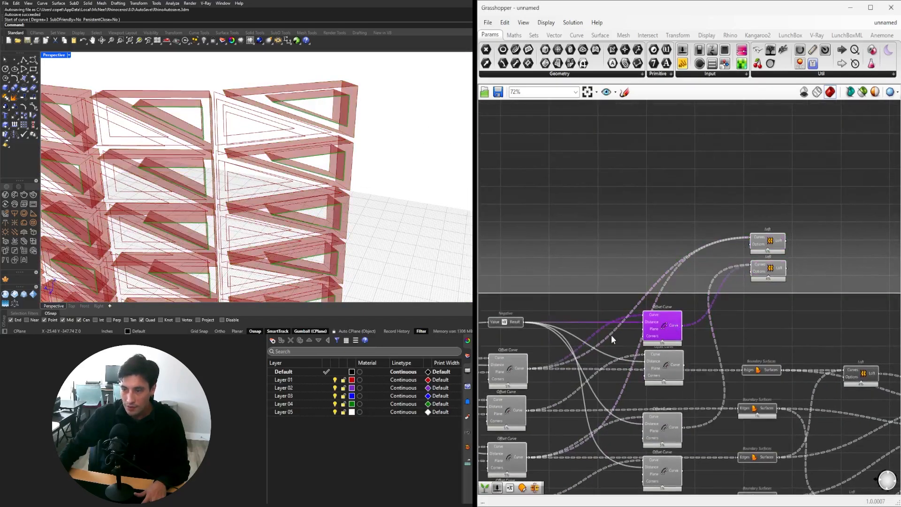
shift+click(656, 365)
click(767, 328)
click(663, 325)
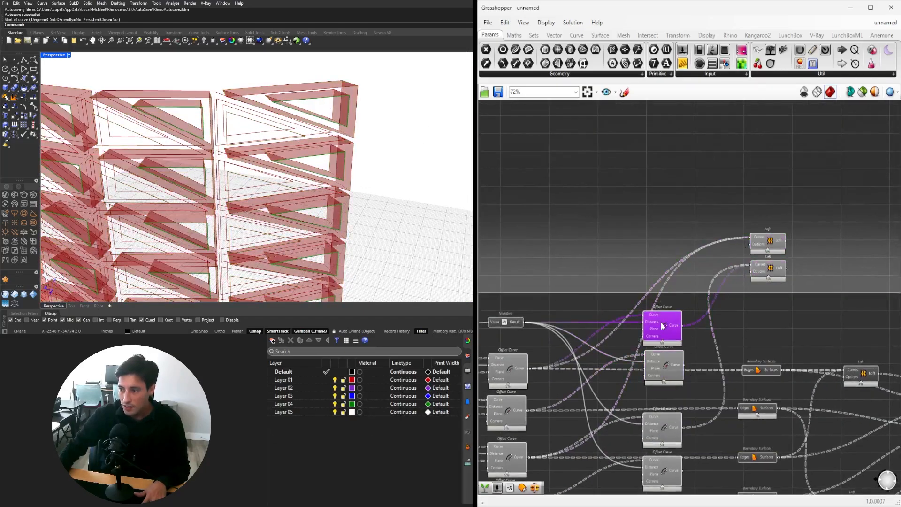
drag(796, 284, 769, 230)
Add a Boundary Surfaces component above the Lofts and connect the first Offset Curve and first inset Offset Curve to its Edges input.
double_click(711, 181)
text(B)
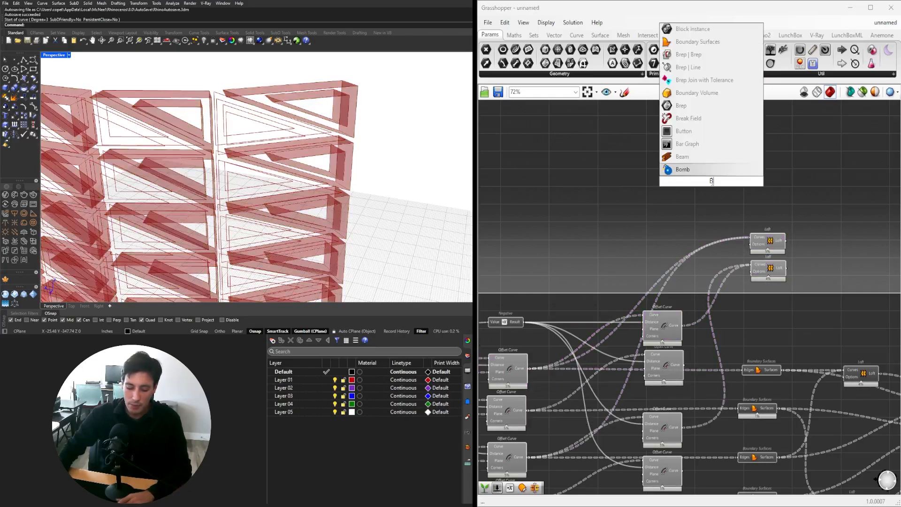
double_click(677, 216)
text(B)
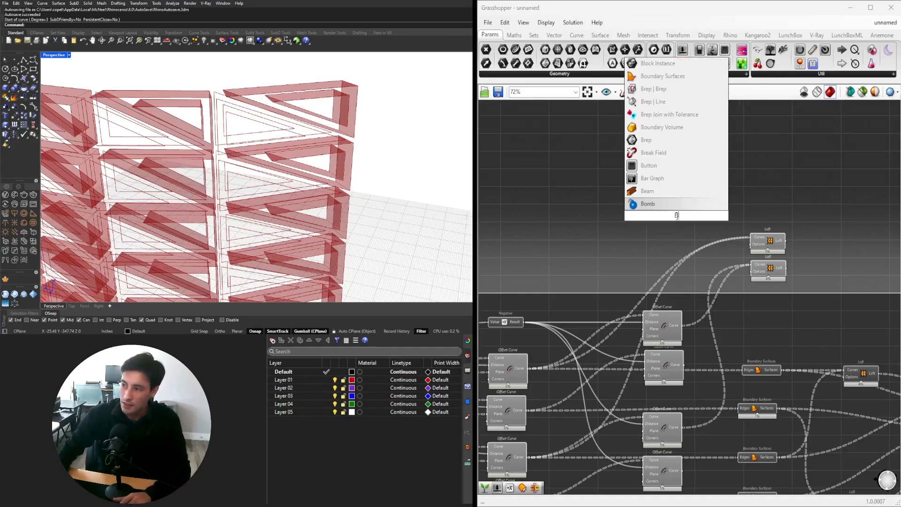
text(oundary)
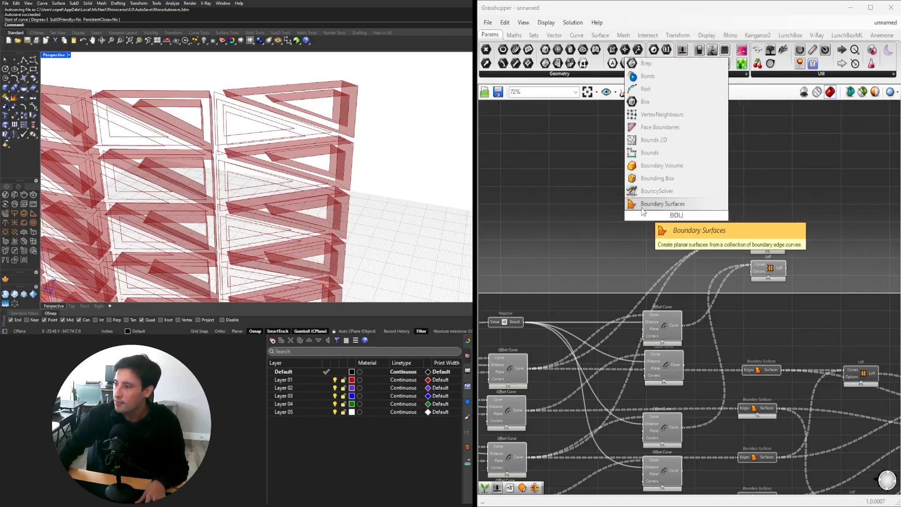
key(Return)
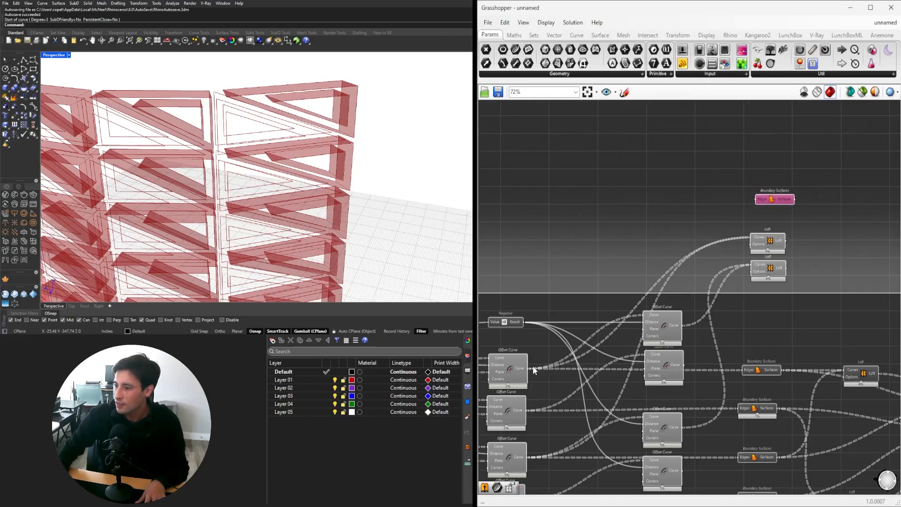
drag(758, 201, 760, 200)
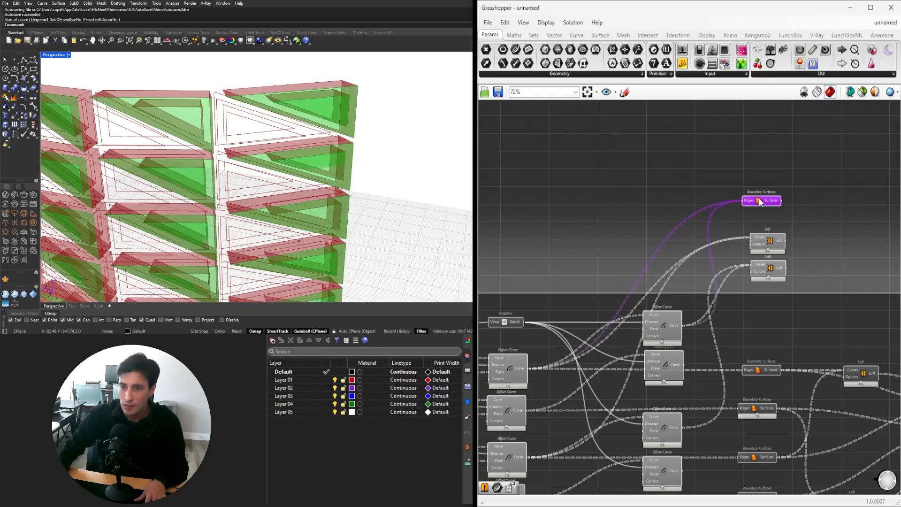
Flatten the Edges input of the new Boundary Surfaces component.
right_drag(714, 283, 807, 281)
click(599, 352)
right_drag(714, 350, 693, 327)
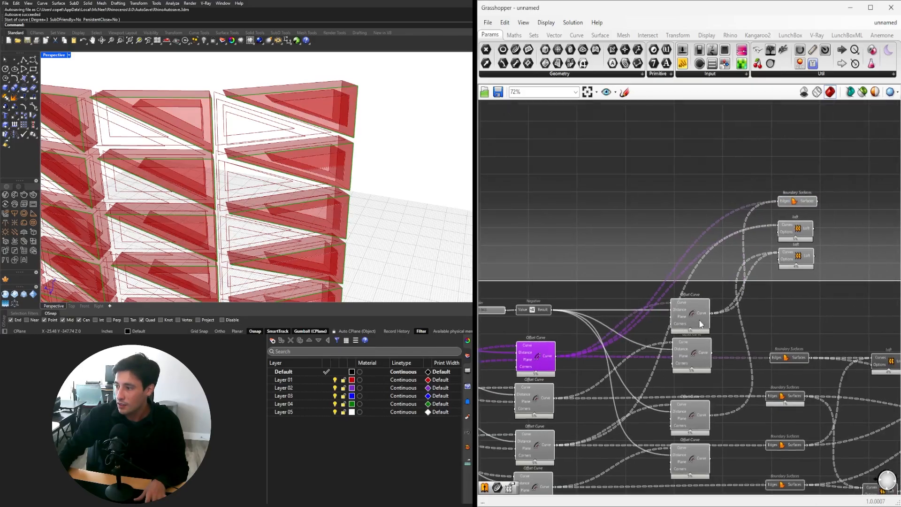
scroll(787, 213, up, 2)
click(788, 212)
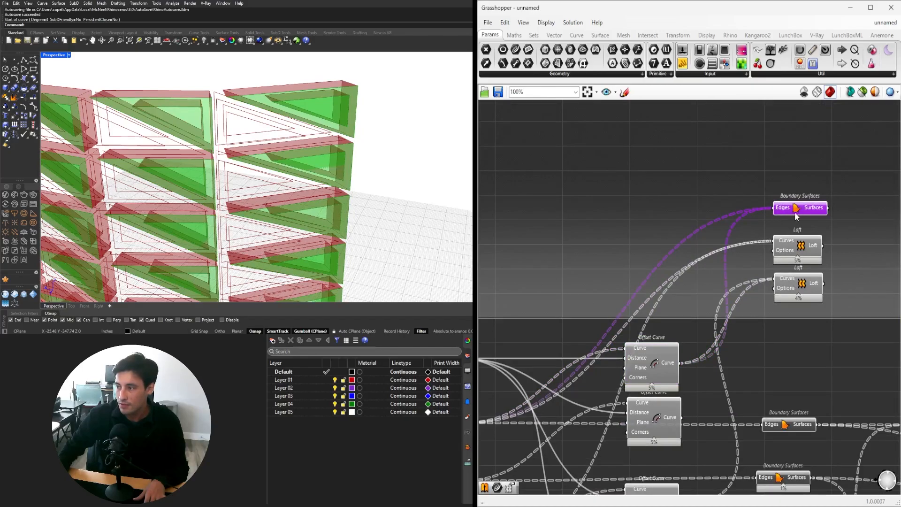
right_click(784, 213)
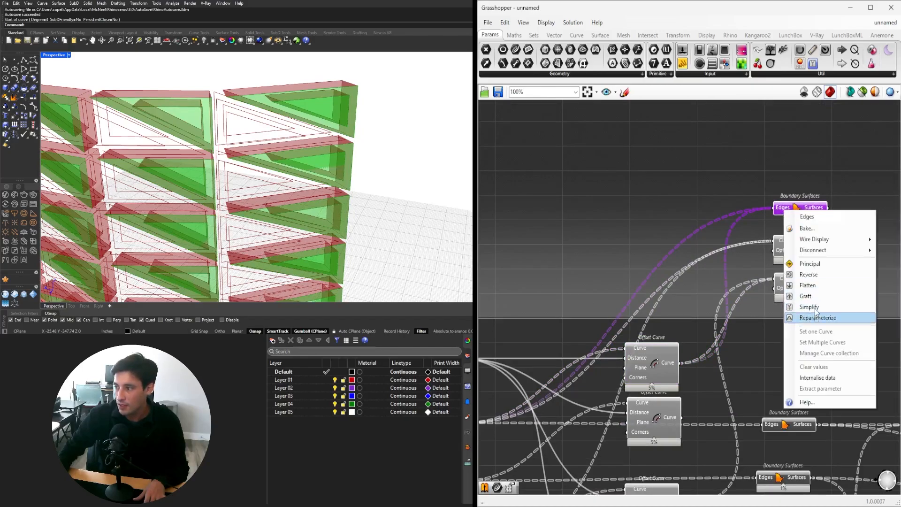
click(815, 288)
Highlight the new Boundary Surfaces and examine its triangular frame faces across the curved wall.
right_drag(343, 176, 350, 159)
scroll(350, 159, down, 6)
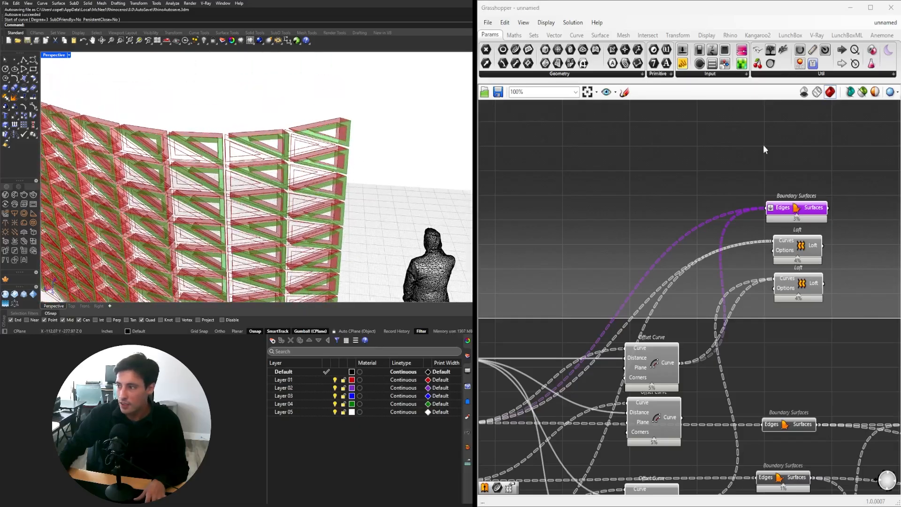
click(763, 145)
scroll(782, 209, down, 1)
right_drag(783, 210, 752, 206)
click(752, 207)
right_drag(263, 155, 235, 136)
scroll(827, 240, down, 3)
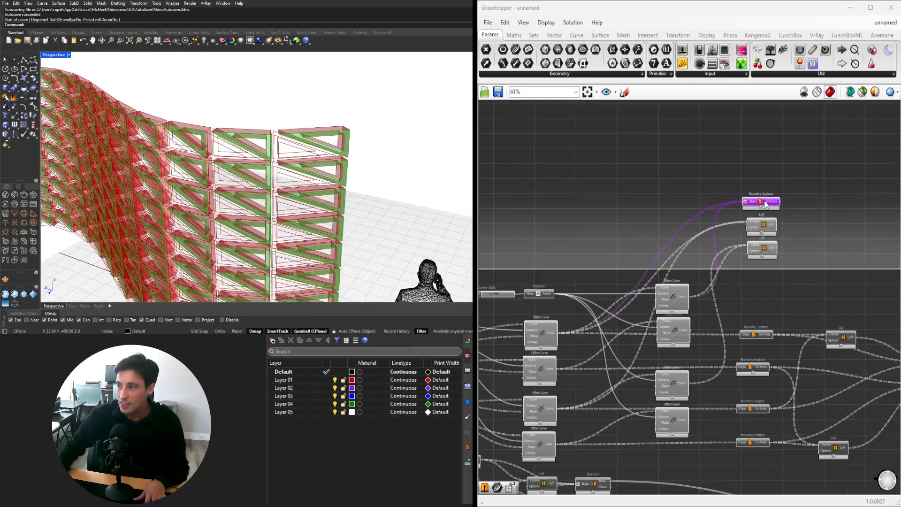
Move the Boundary Surfaces and both Lofts further along the canvas and duplicate the Boundary Surfaces below the Lofts.
right_drag(827, 240, 770, 238)
mouse_move(741, 234)
mouse_down()
mouse_move(811, 226)
mouse_move(750, 224)
mouse_up()
scroll(780, 240, up, 1)
drag(780, 308, 726, 223)
drag(734, 260, 833, 183)
click(892, 226)
drag(834, 255, 828, 258)
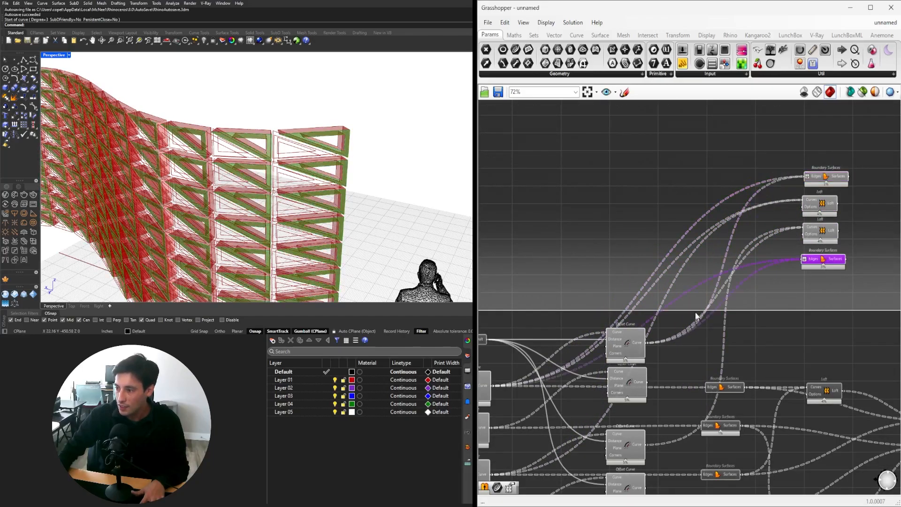
Replace the lower Boundary Surfaces' Edges inputs with the outputs of the third Offset Curve and third inset Offset Curve.
right_drag(587, 388, 677, 326)
click(719, 386)
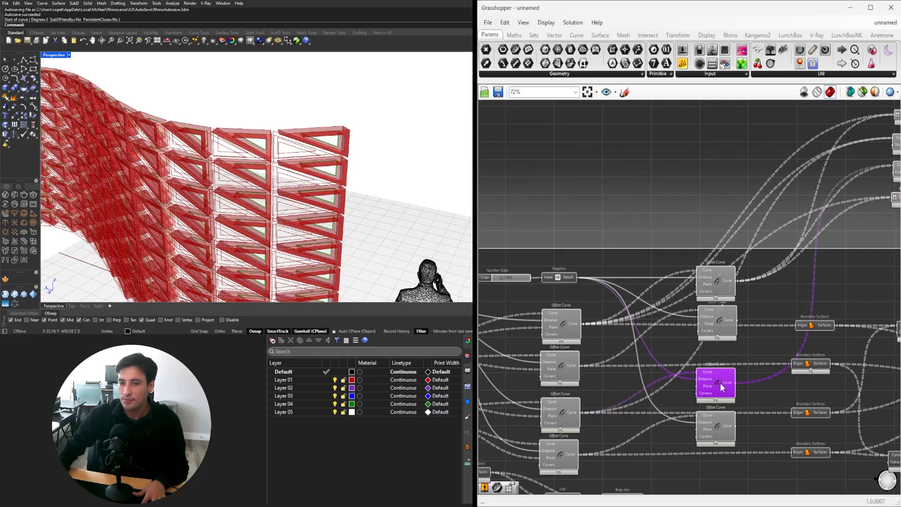
mouse_move(279, 162)
right_down()
mouse_move(108, 158)
mouse_move(273, 177)
right_up()
click(568, 412)
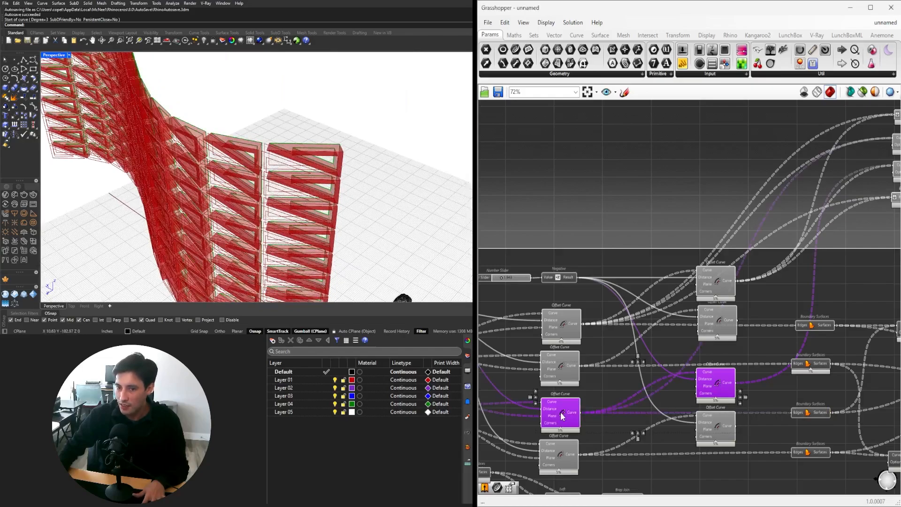
scroll(584, 378, down, 2)
right_drag(588, 391, 597, 393)
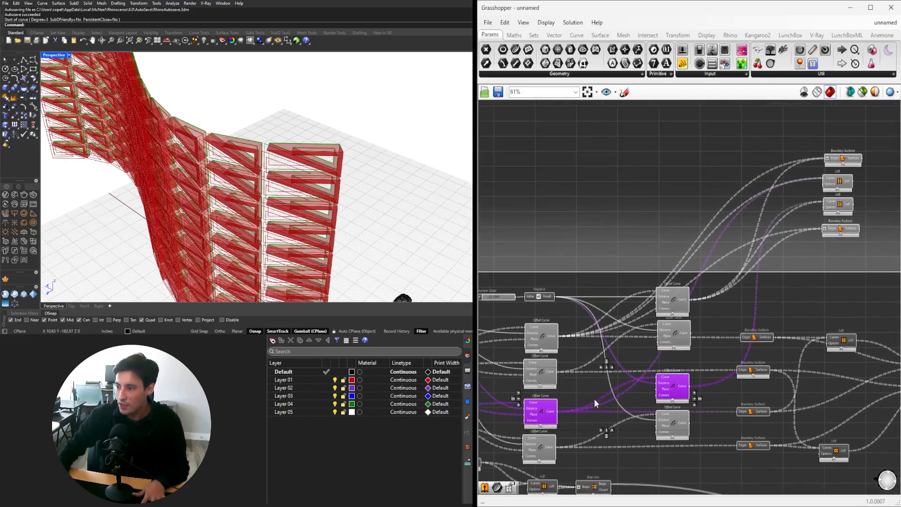
click(573, 405)
drag(818, 238, 823, 229)
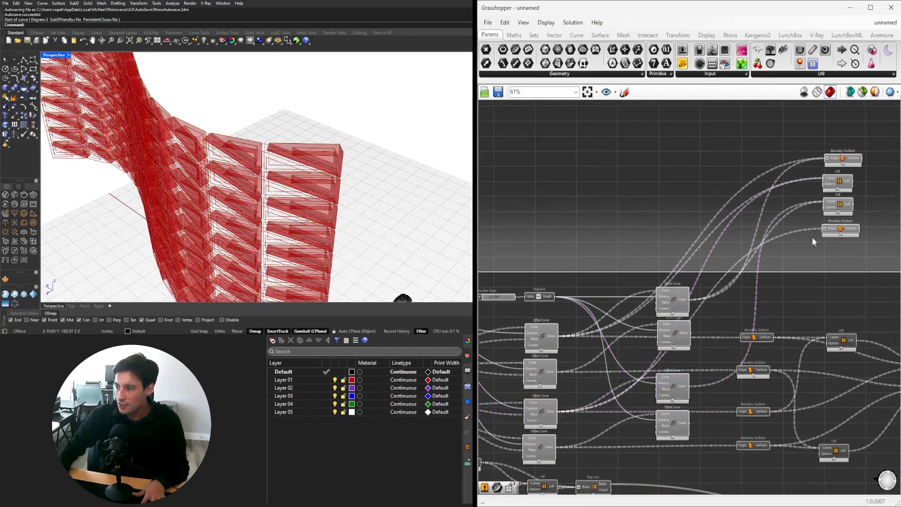
click(681, 393)
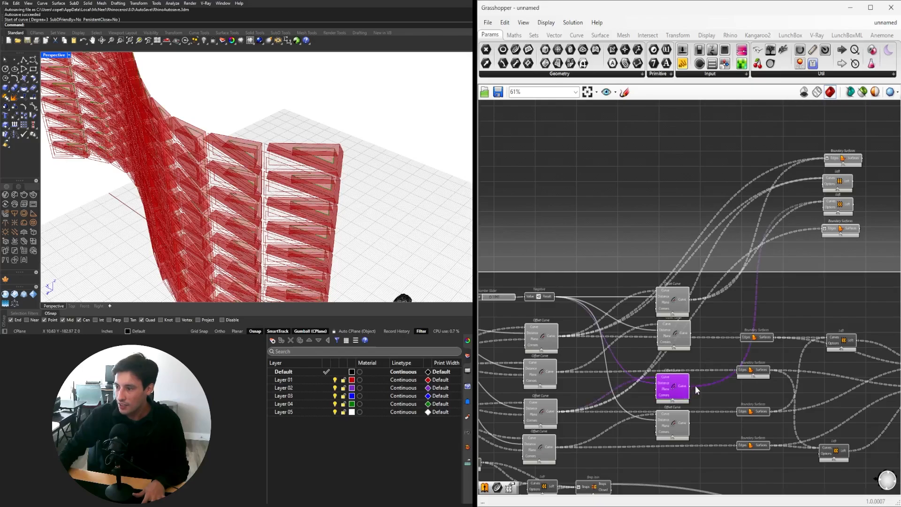
click(839, 230)
Highlight both Boundary Surfaces and both Lofts together and examine the resulting triangular frames along the wall.
right_drag(376, 152, 399, 151)
right_drag(259, 135, 226, 132)
drag(877, 251, 816, 135)
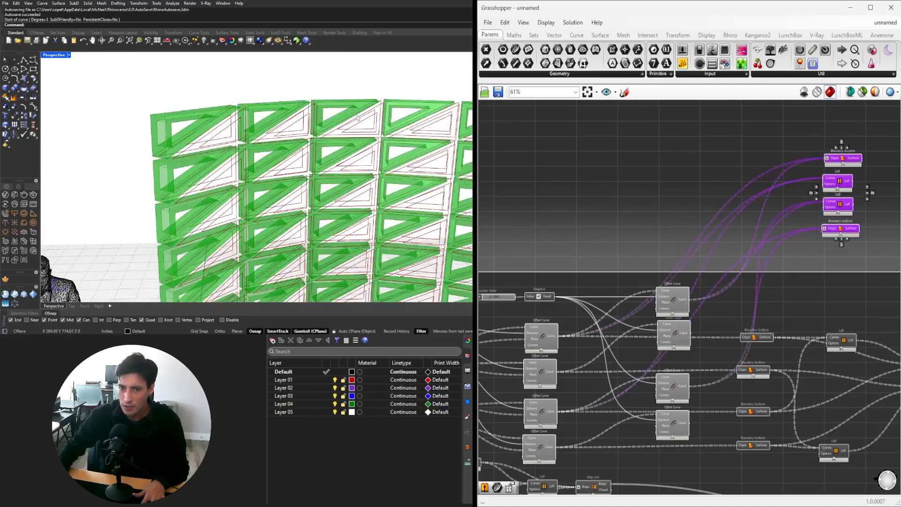
mouse_move(434, 124)
right_down()
mouse_move(374, 113)
mouse_move(429, 126)
right_up()
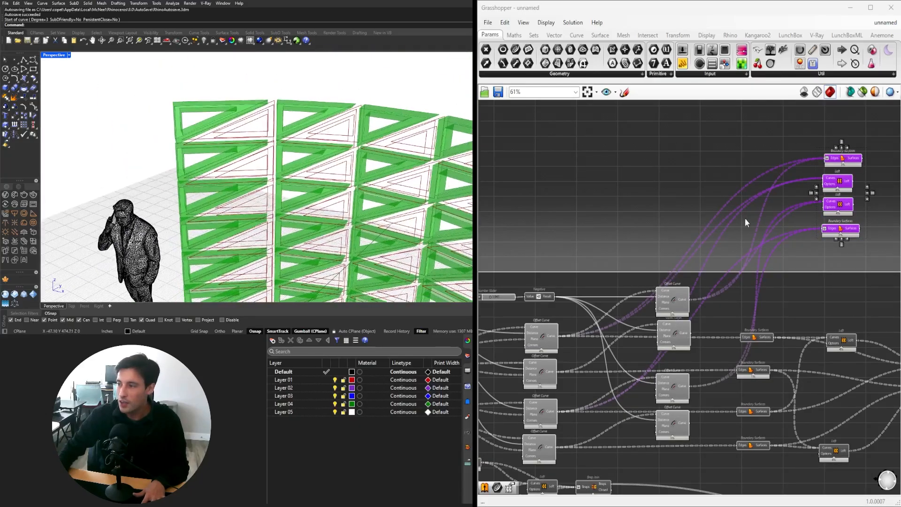
scroll(827, 252, down, 2)
right_drag(827, 252, 716, 285)
scroll(718, 285, up, 2)
drag(786, 283, 728, 172)
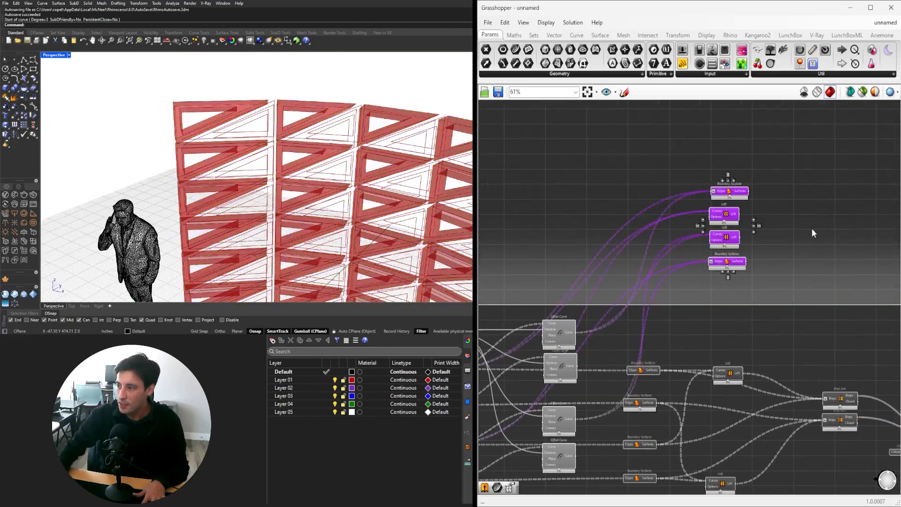
Add a Brep Join component and connect both Boundary Surfaces and both Lofts to its Breps input.
double_click(811, 228)
text(brep join)
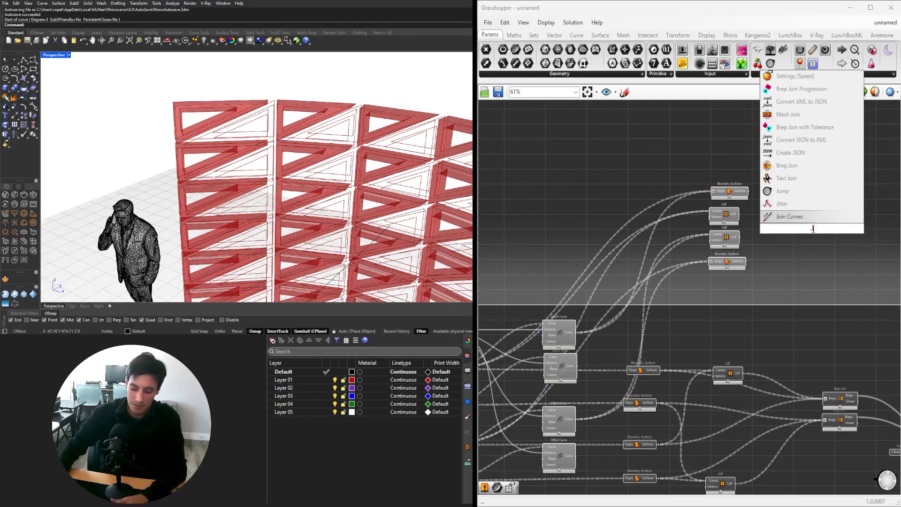
key(Return)
mouse_move(750, 193)
mouse_down()
mouse_move(787, 221)
mouse_move(748, 195)
mouse_up()
drag(797, 233, 798, 230)
scroll(772, 234, up, 3)
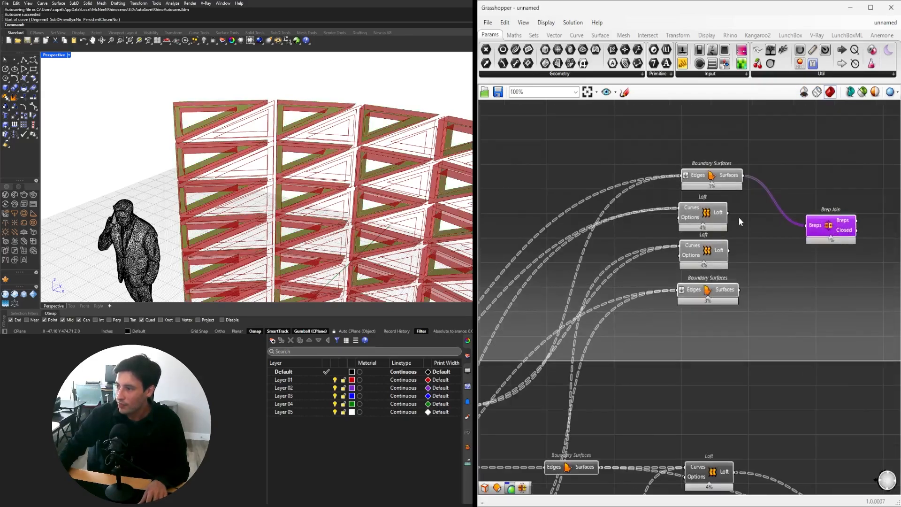
shift+drag(728, 212, 808, 228)
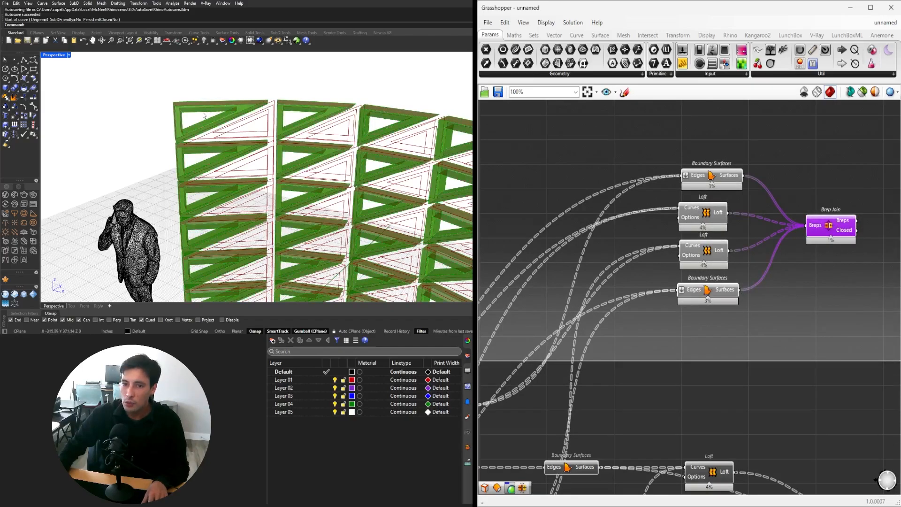
Flatten the Brep Join's Breps input and align the left edges of the two Boundary Surfaces and two Lofts.
right_click(817, 232)
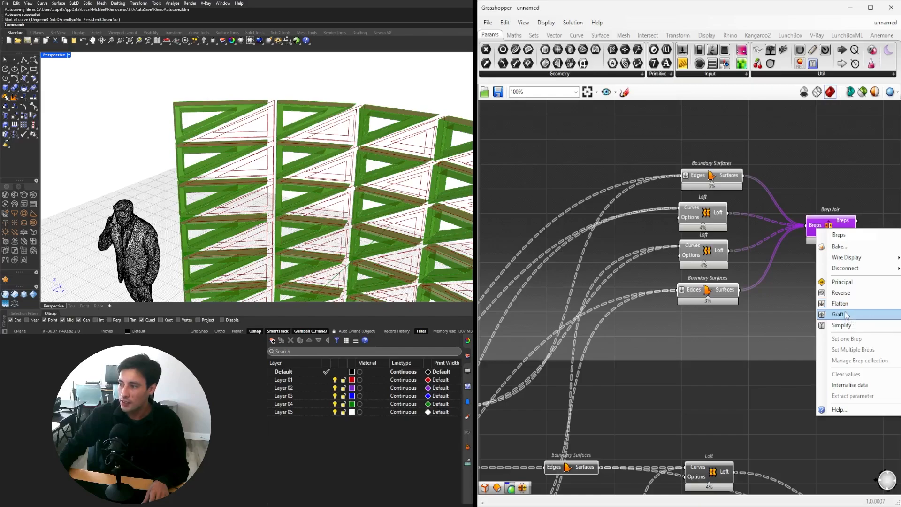
click(843, 316)
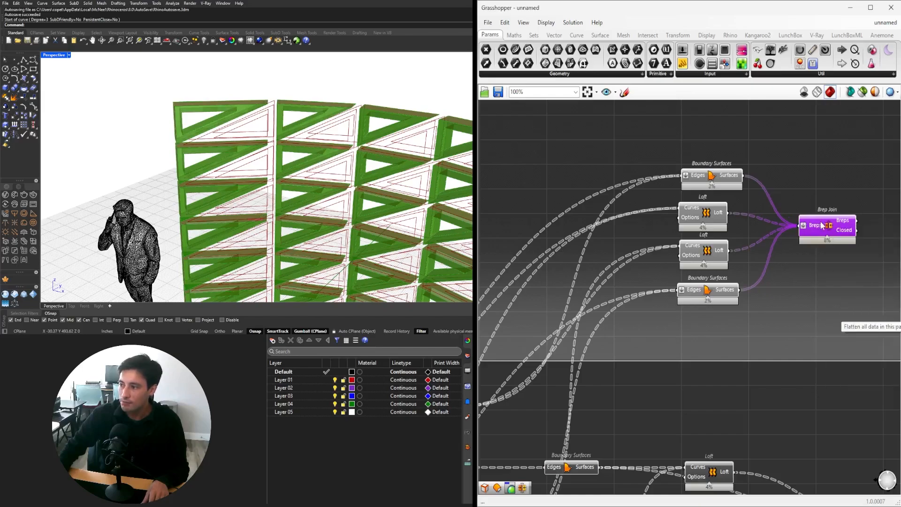
drag(764, 322, 700, 142)
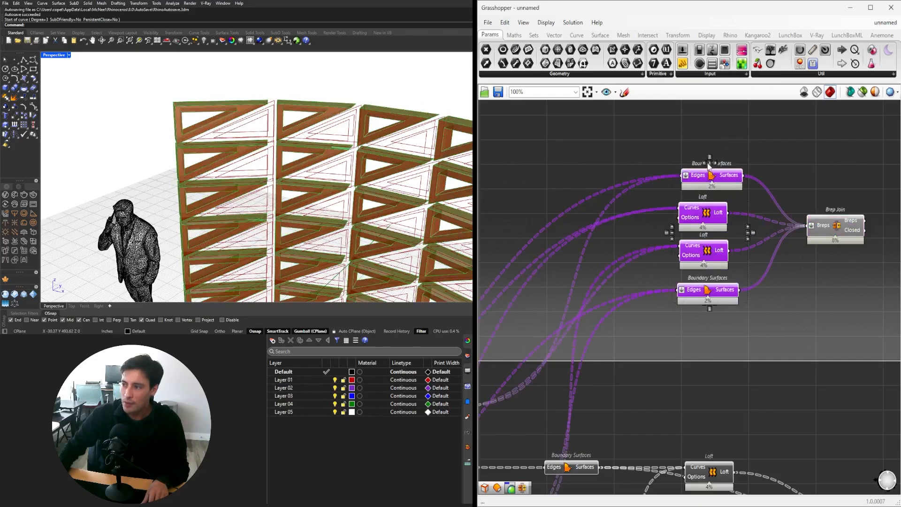
click(704, 164)
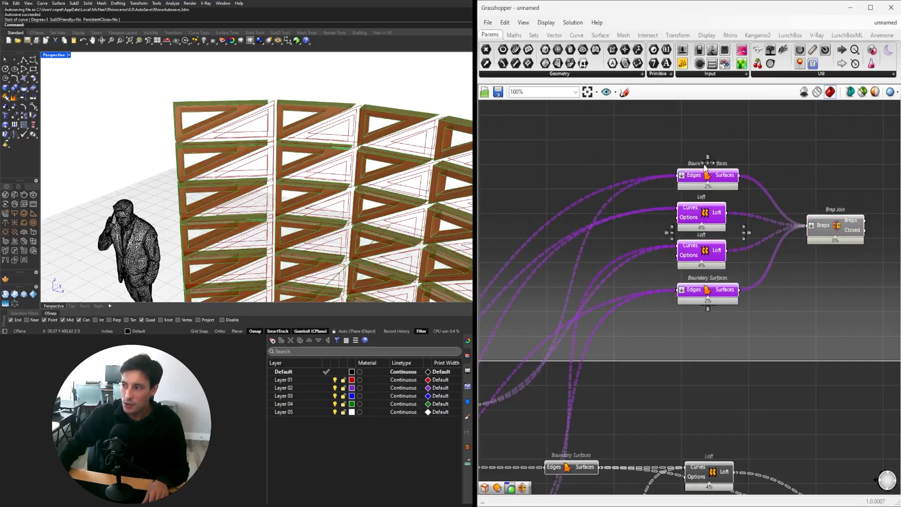
click(531, 140)
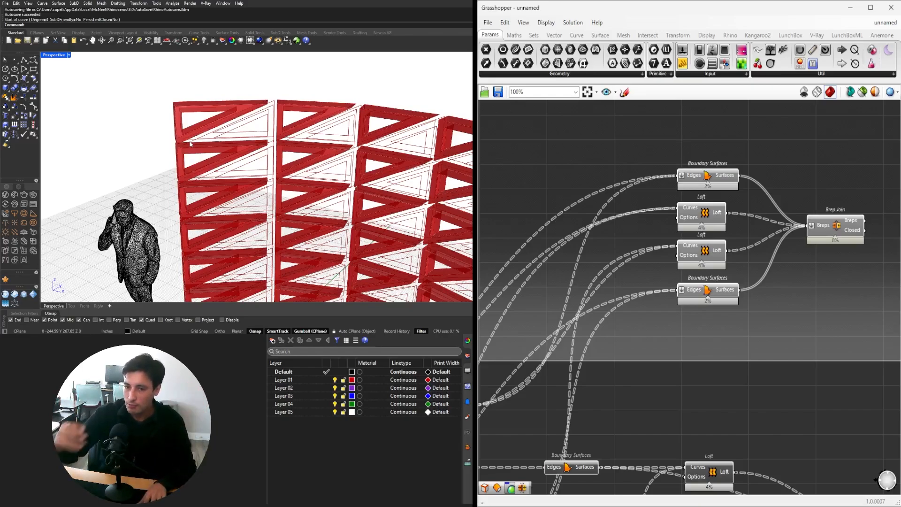
Reduce the inset distance on the Number Slider feeding the Negative component to make the frames thinner.
scroll(696, 332, down, 4)
right_drag(540, 329, 586, 309)
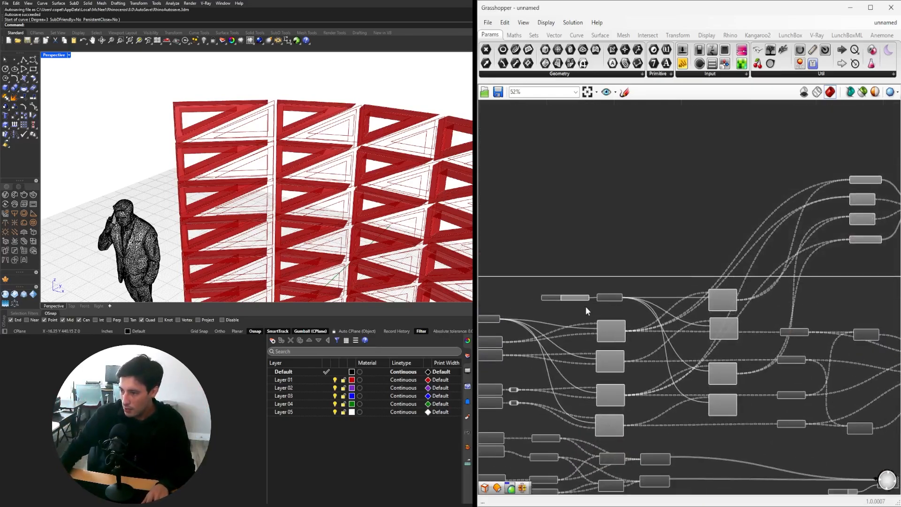
scroll(627, 299, up, 5)
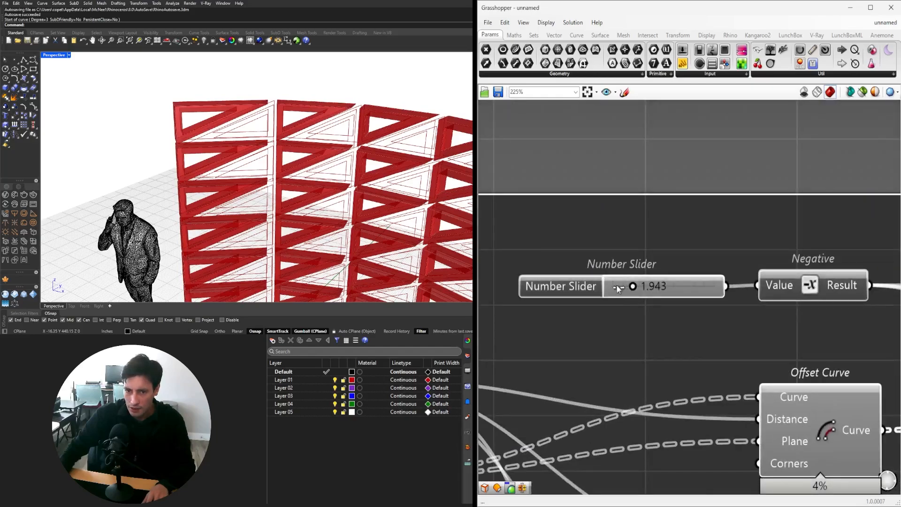
drag(618, 288, 632, 278)
scroll(704, 167, down, 5)
right_drag(821, 197, 594, 241)
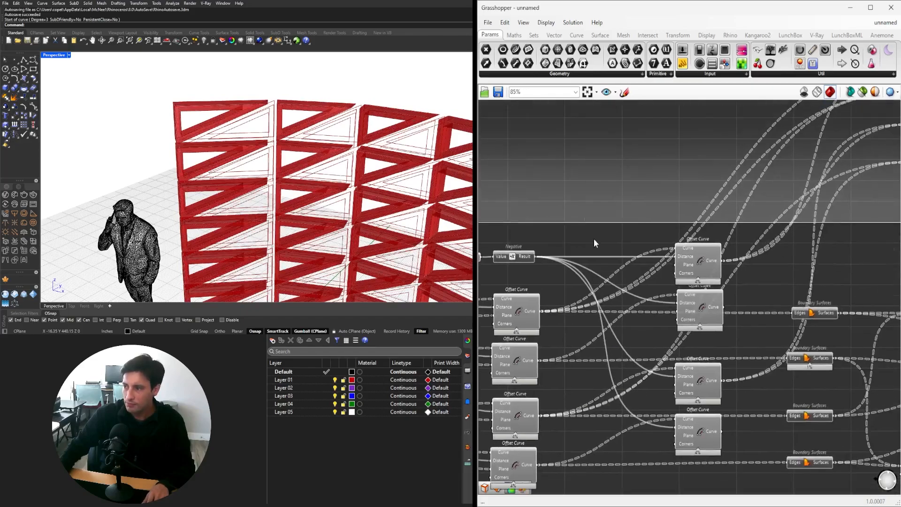
Check the Brep Join's frames and move it with its Boundary Surfaces and Lofts further along the canvas.
scroll(594, 240, down, 2)
right_drag(795, 213, 686, 211)
scroll(685, 211, up, 1)
right_drag(761, 152, 687, 196)
click(703, 192)
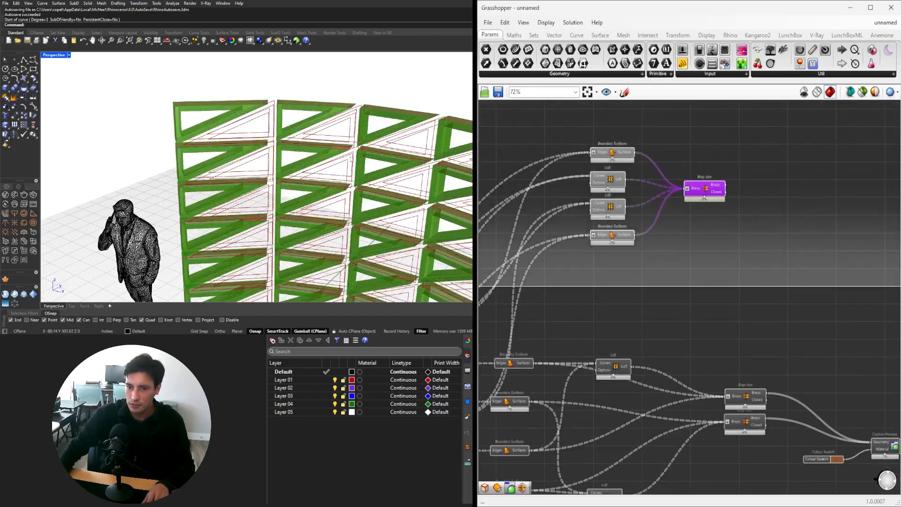
right_drag(351, 158, 326, 161)
drag(767, 261, 586, 137)
drag(620, 153, 679, 135)
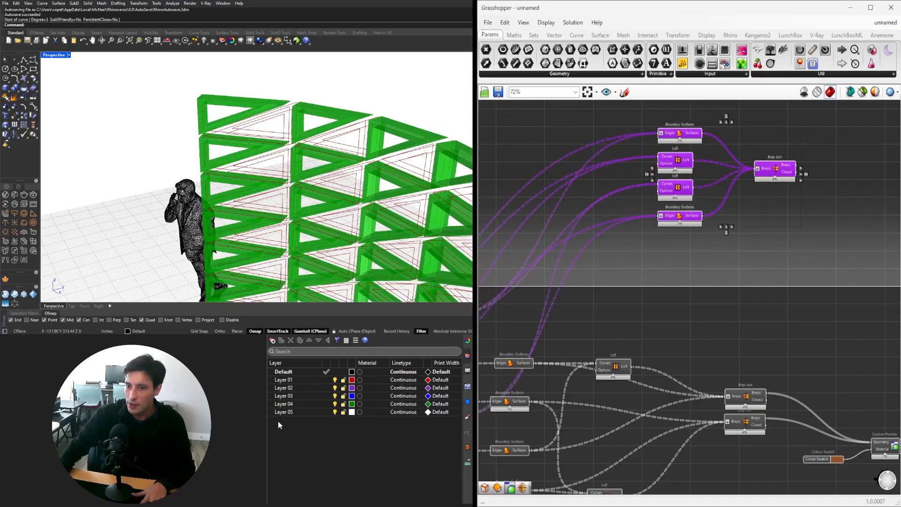
Duplicate the Brep Join with its two Boundary Surfaces and two Lofts, stacking the two sets one above the other.
right_drag(658, 215, 697, 303)
drag(725, 303, 754, 286)
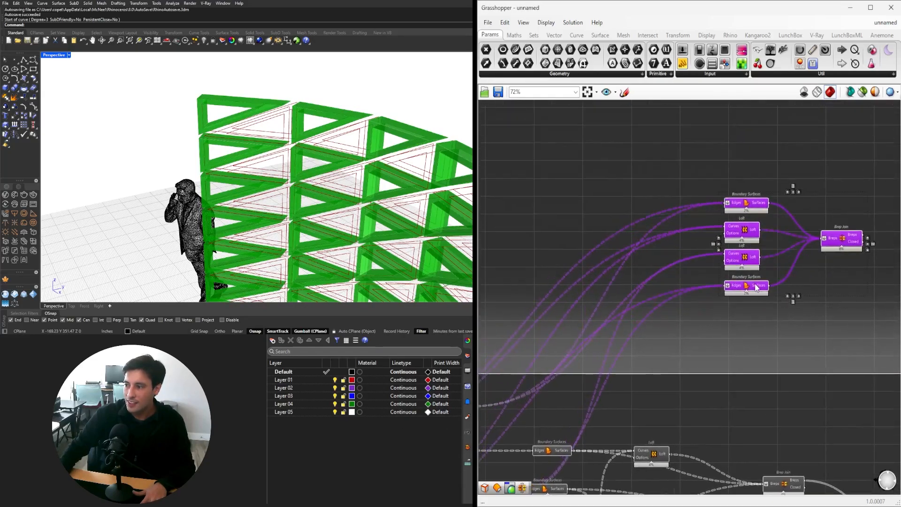
click(784, 273)
scroll(785, 273, down, 1)
right_drag(785, 273, 767, 204)
drag(867, 239, 739, 240)
right_drag(536, 292, 492, 313)
drag(794, 233, 690, 148)
right_drag(562, 223, 636, 208)
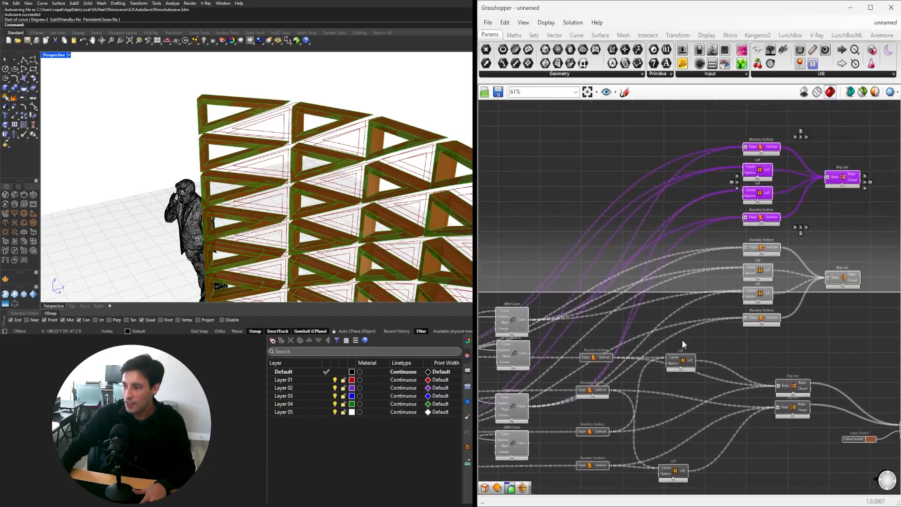
Examine the outer and inner Offset Curve previews to see which triangles each component outlines.
click(826, 328)
right_drag(640, 295, 739, 274)
right_drag(623, 305, 734, 273)
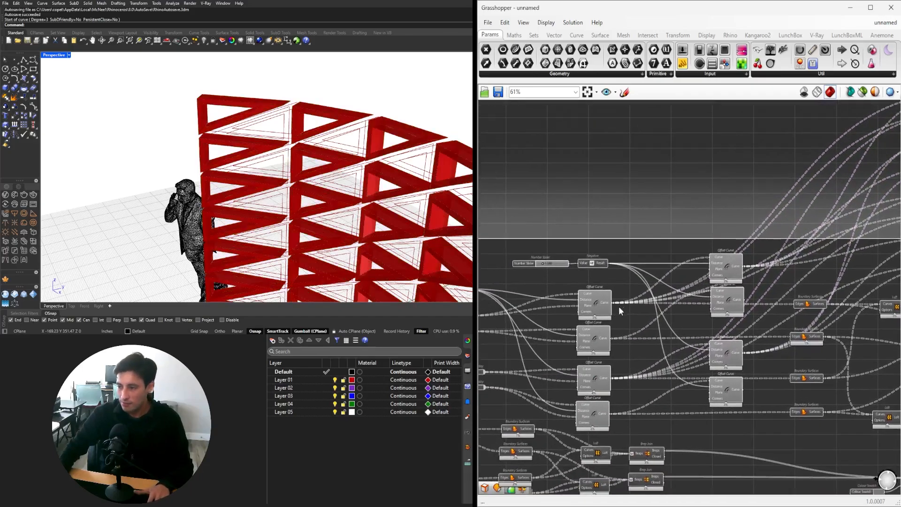
click(595, 342)
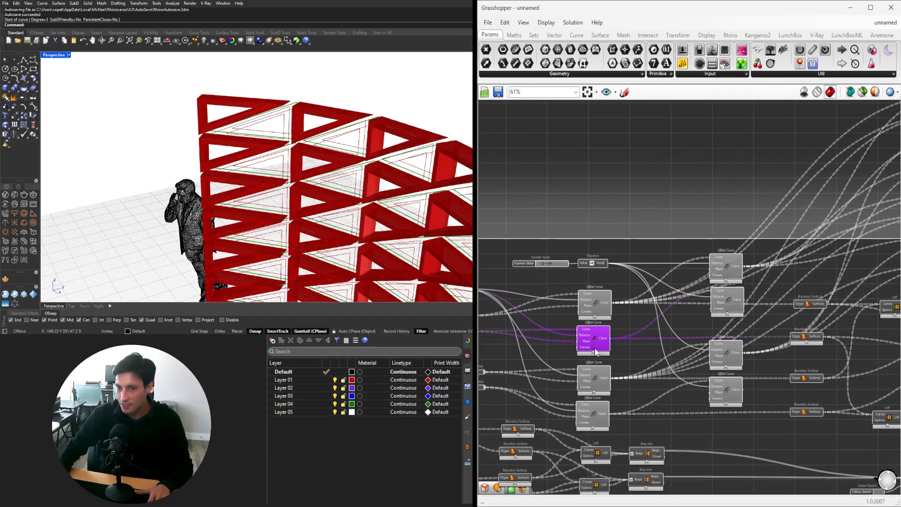
scroll(646, 302, down, 2)
right_drag(622, 331, 587, 347)
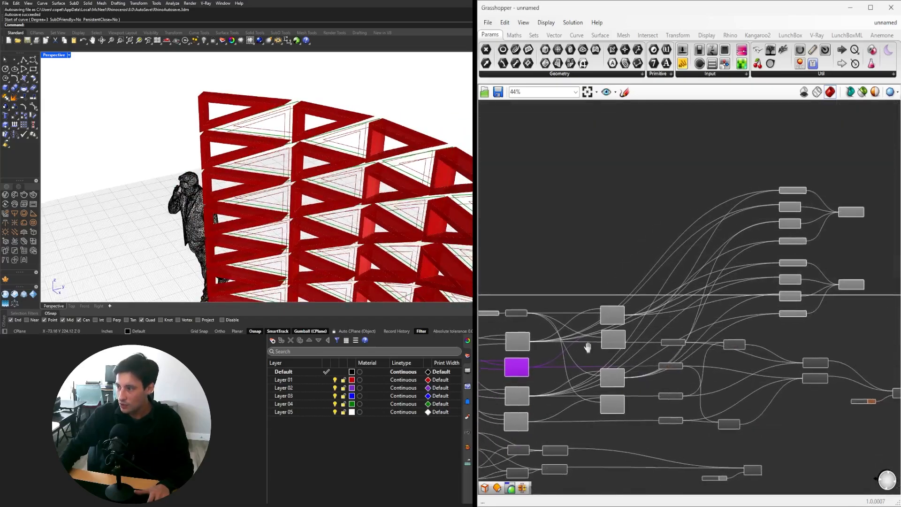
scroll(602, 336, up, 1)
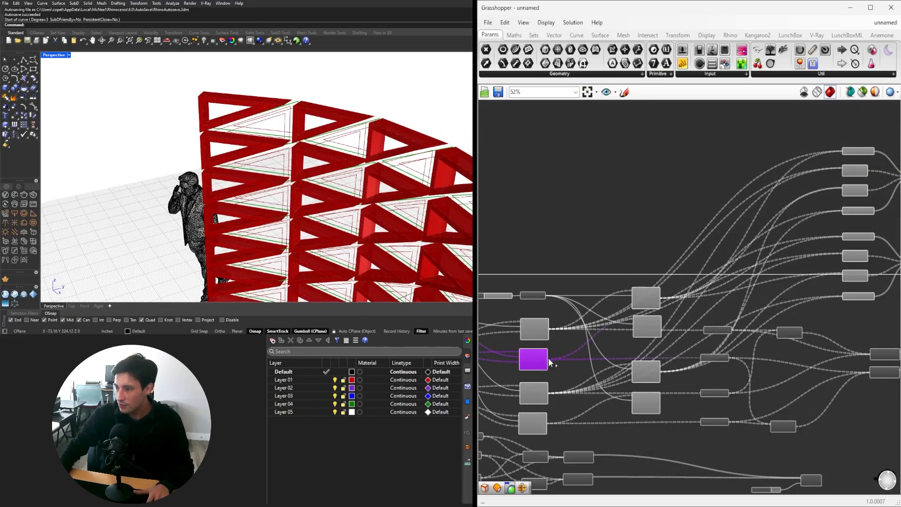
scroll(685, 377, up, 2)
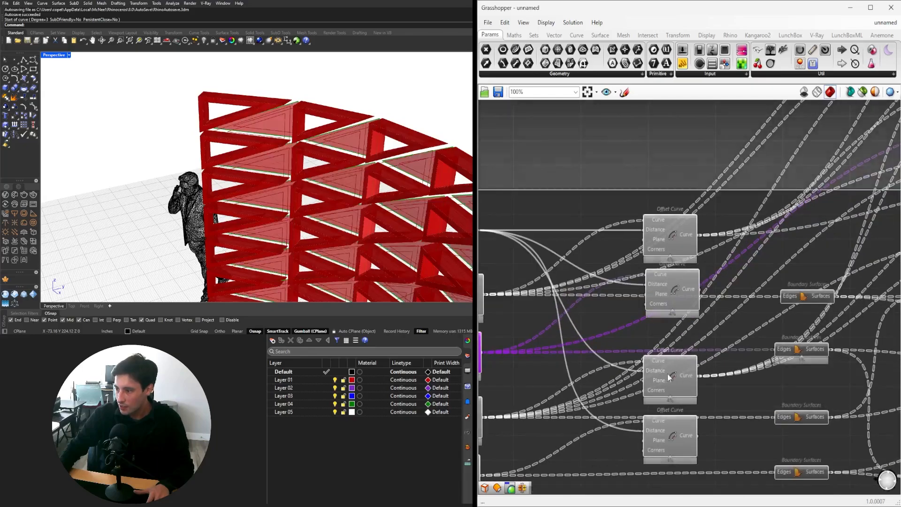
click(685, 376)
mouse_move(703, 374)
right_down()
mouse_move(617, 377)
mouse_move(710, 369)
right_up()
right_drag(562, 367, 547, 331)
click(545, 375)
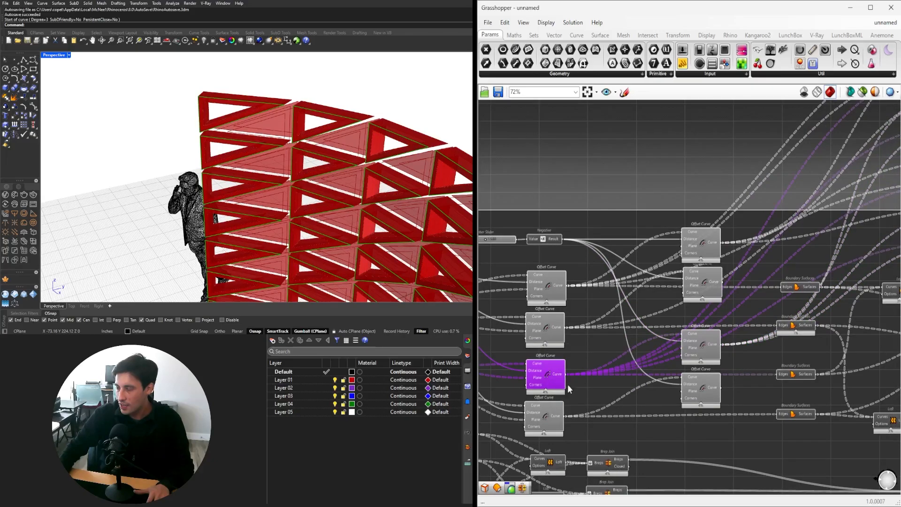
click(699, 347)
right_drag(723, 347, 563, 420)
scroll(558, 366, down, 1)
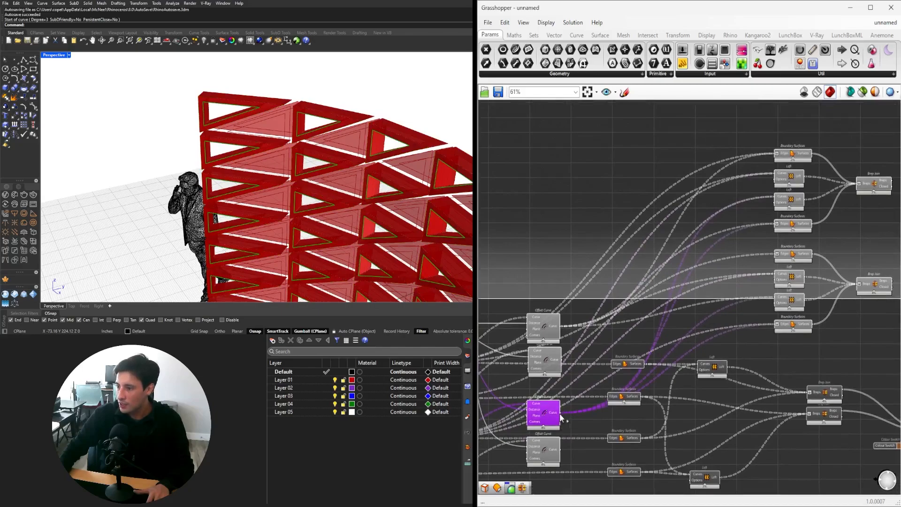
Try adding the third inner Offset Curve to the lower set's first Boundary Surfaces and inspect the resulting surfaces.
shift+drag(560, 414, 776, 260)
click(788, 260)
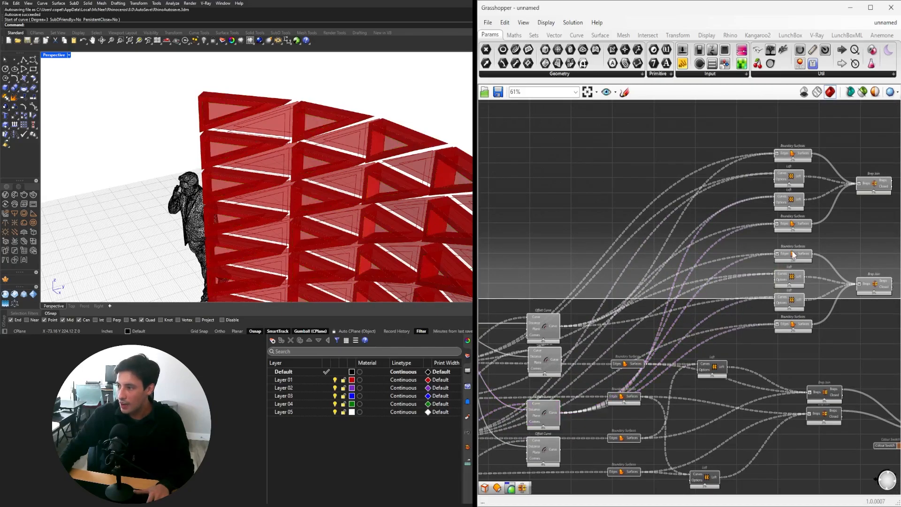
click(794, 254)
right_drag(159, 234, 382, 471)
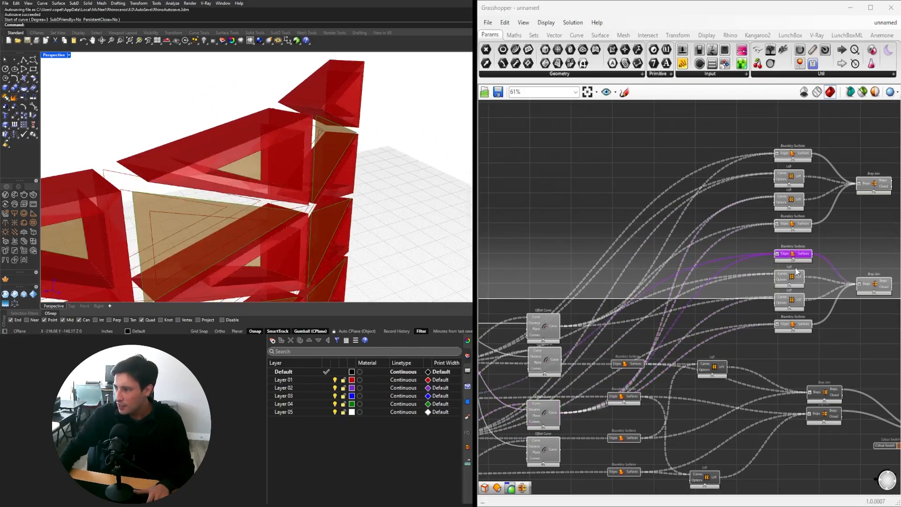
scroll(792, 263, up, 3)
right_drag(234, 188, 422, 164)
scroll(640, 261, down, 5)
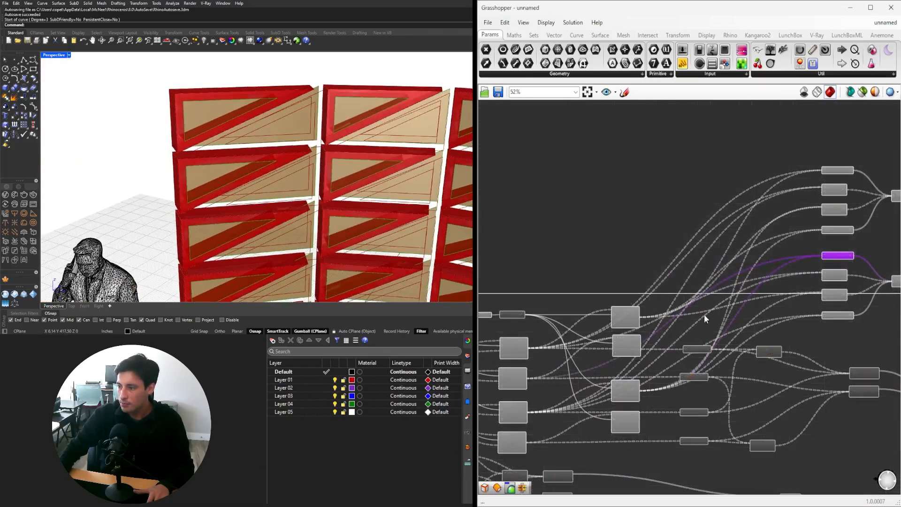
scroll(840, 256, up, 3)
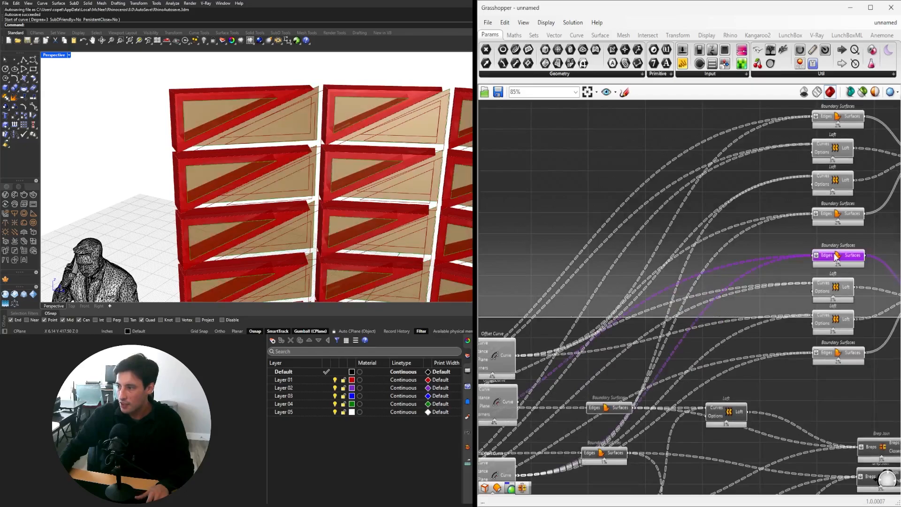
Disconnect all wires from the Edges input of the lower set's first Boundary Surfaces.
right_click(825, 261)
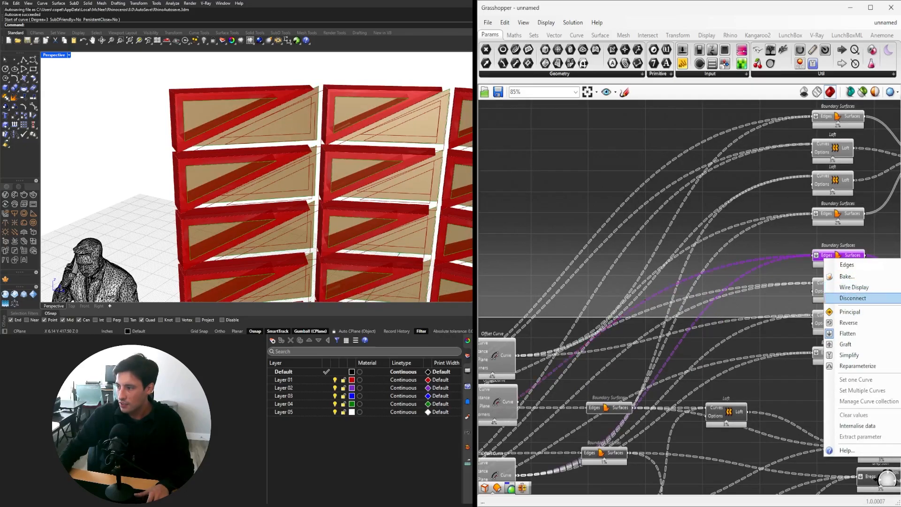
click(852, 298)
scroll(799, 258, down, 1)
right_drag(799, 258, 811, 229)
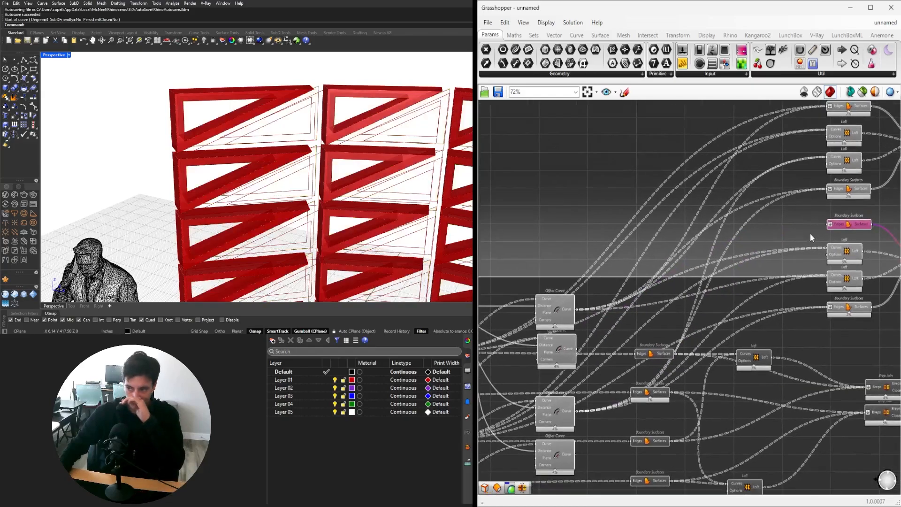
Examine the outer Offset Curves to identify the pair outlining the remaining triangles.
right_drag(528, 381, 646, 315)
click(532, 370)
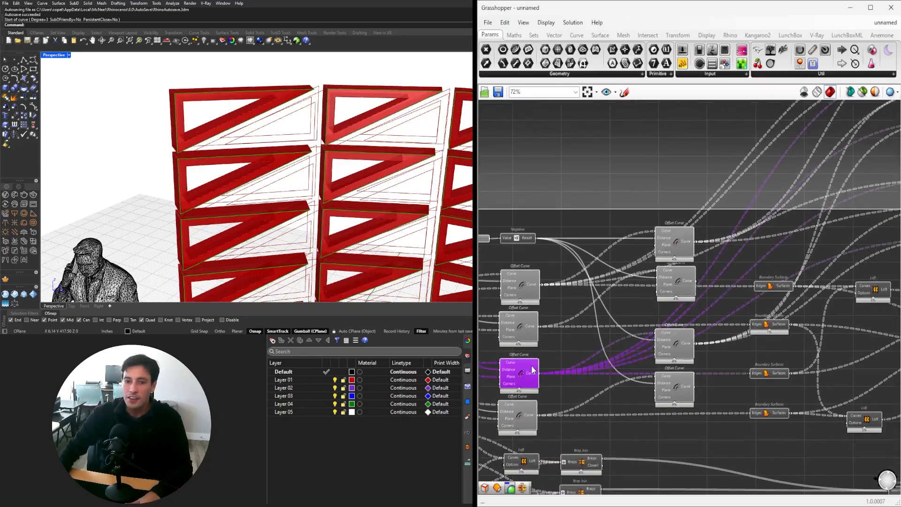
mouse_move(302, 155)
right_down()
mouse_move(272, 148)
mouse_move(296, 164)
right_up()
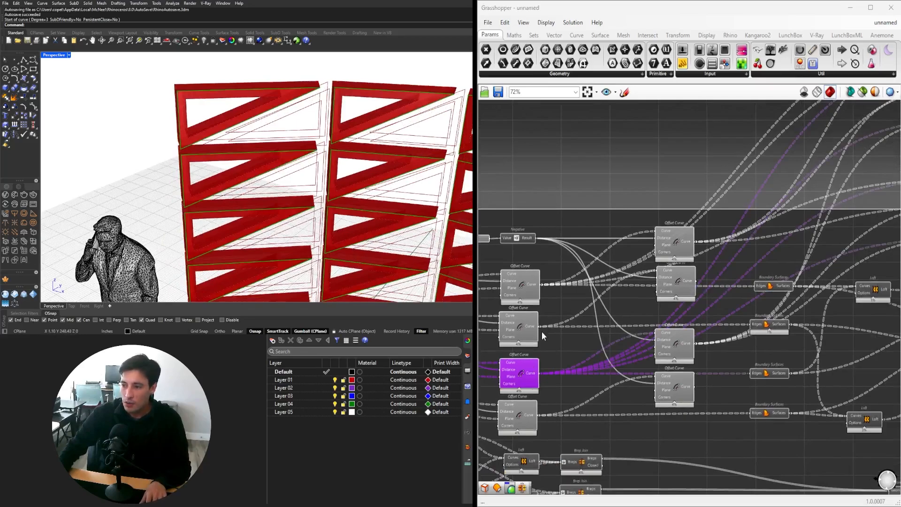
click(515, 320)
click(520, 405)
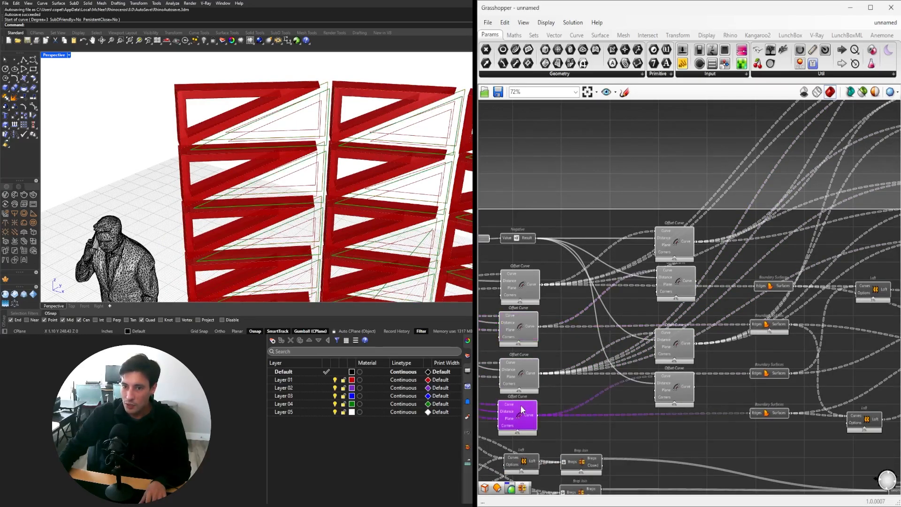
shift+click(519, 341)
right_drag(275, 202, 291, 192)
scroll(590, 333, down, 1)
mouse_move(590, 333)
right_down()
mouse_move(587, 404)
mouse_move(590, 333)
right_up()
Wire the second and fourth outer Offset Curves into the lower set's first Loft and check its surface.
click(555, 348)
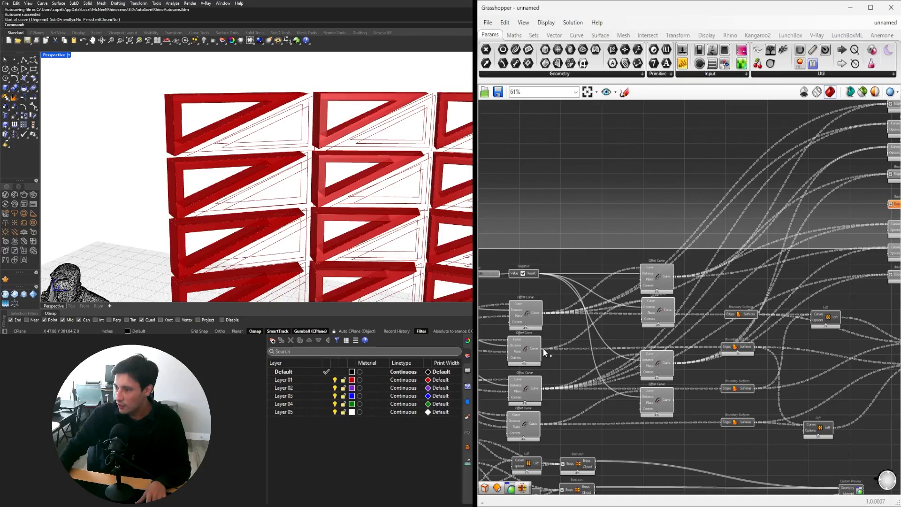
right_drag(543, 348, 524, 357)
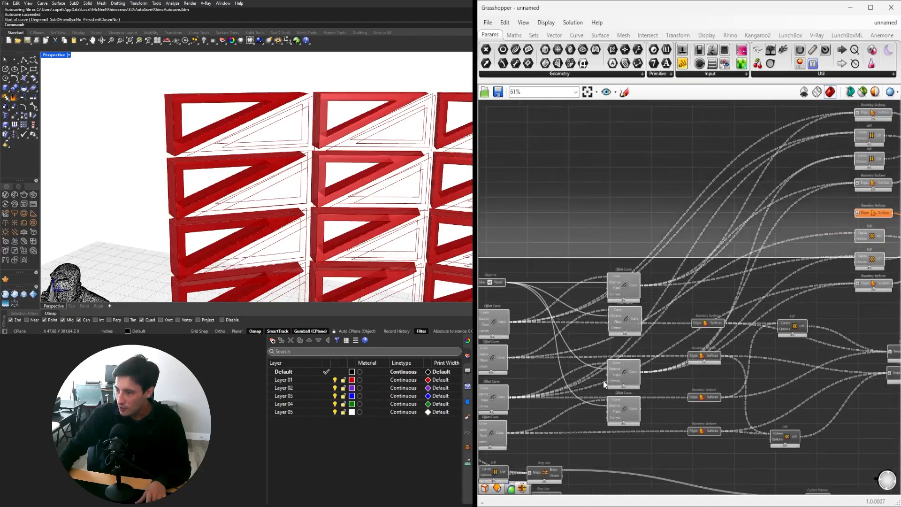
right_drag(499, 407, 539, 374)
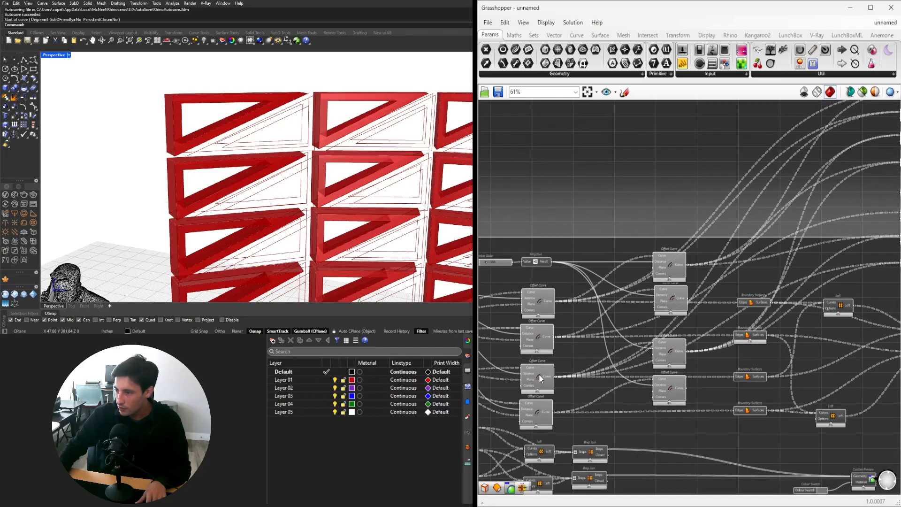
click(538, 334)
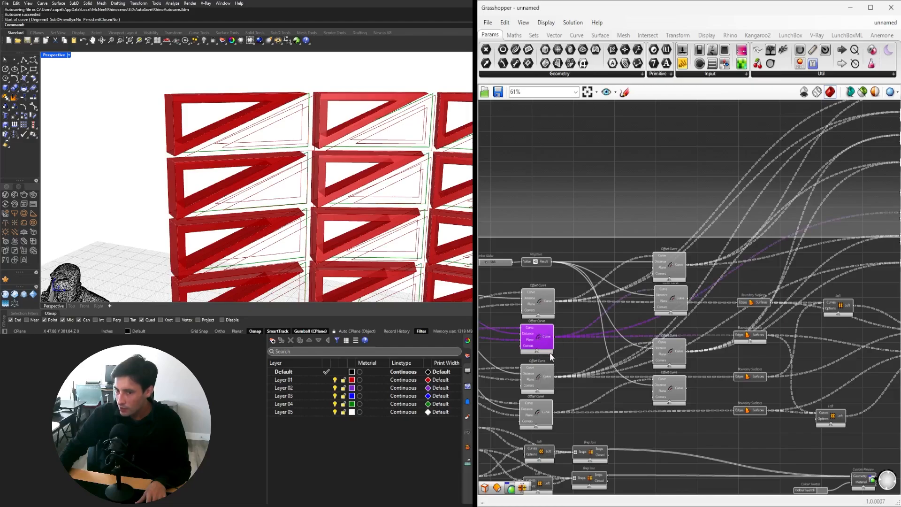
click(547, 417)
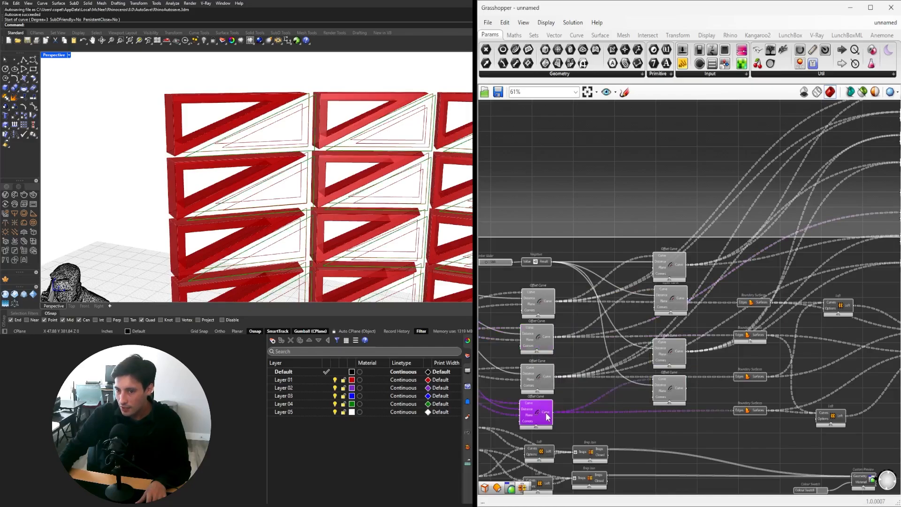
click(555, 419)
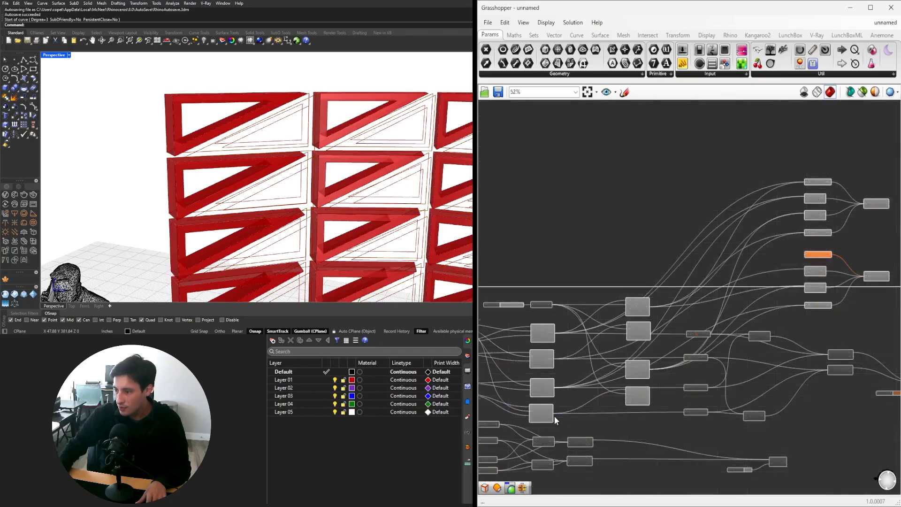
scroll(610, 402, up, 3)
drag(553, 412, 778, 291)
right_drag(785, 327, 629, 325)
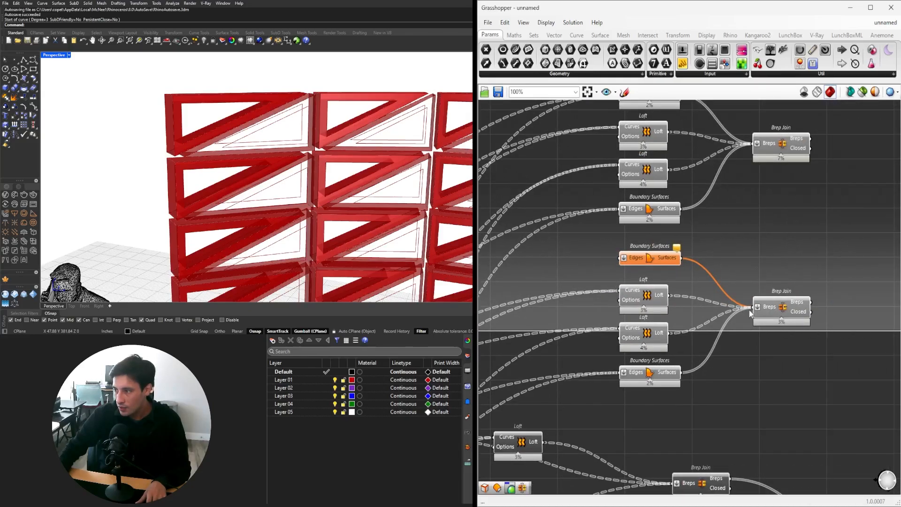
click(650, 297)
right_drag(361, 188, 350, 210)
Connect the second and fourth inner Offset Curves to the Curves input of the lower set's second Loft.
scroll(596, 339, down, 3)
right_drag(596, 339, 756, 322)
scroll(798, 291, up, 2)
scroll(756, 322, up, 1)
right_drag(728, 289, 690, 315)
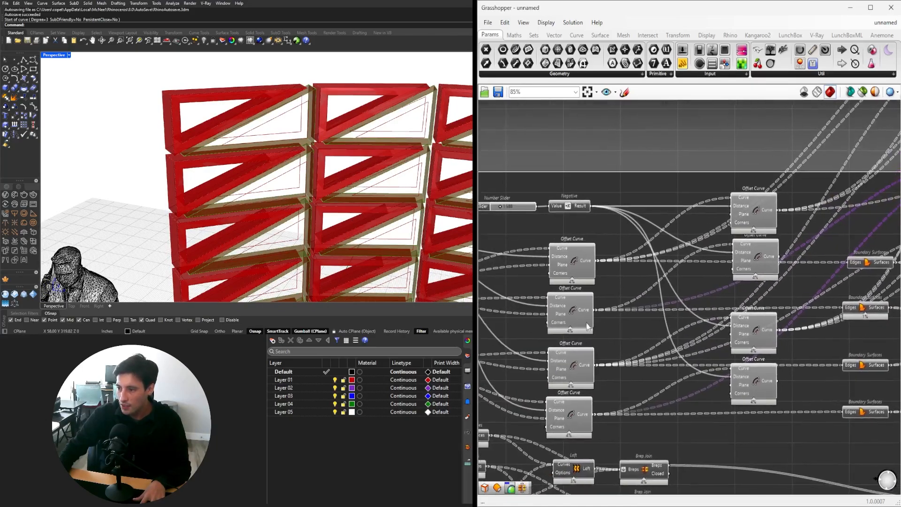
click(576, 314)
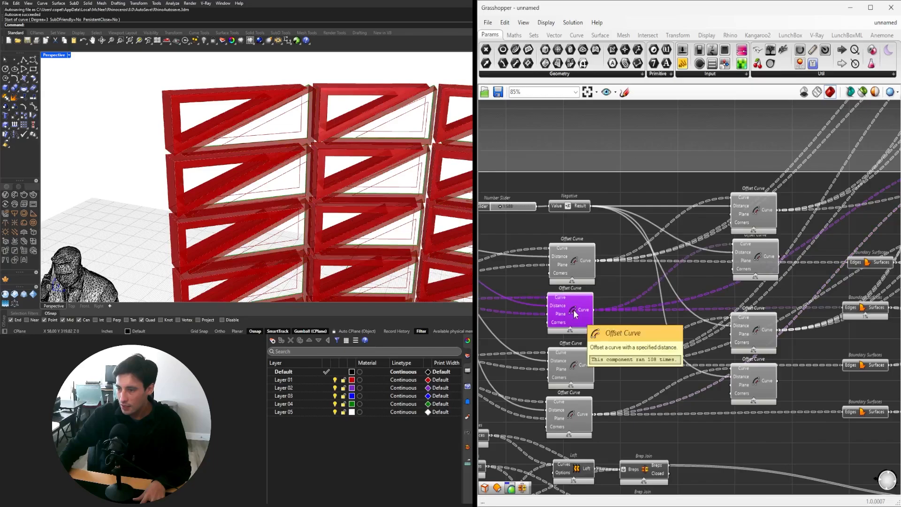
click(751, 256)
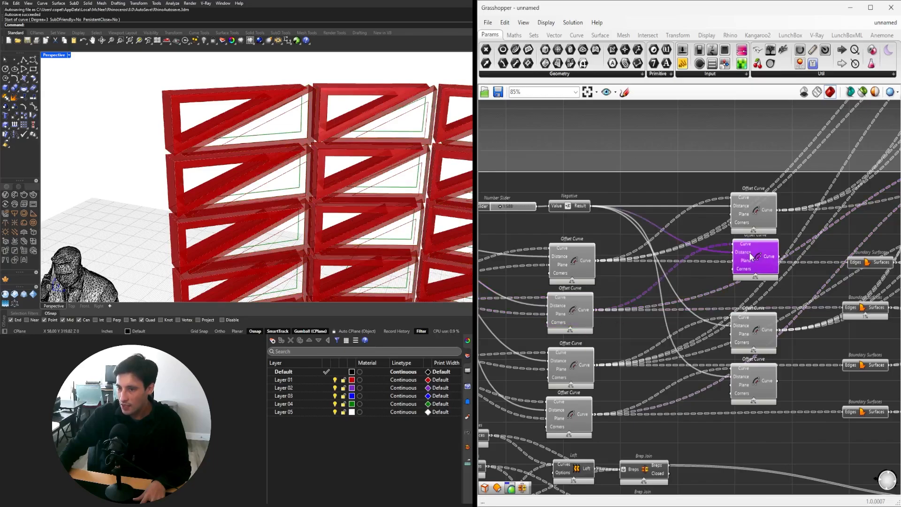
shift+click(760, 384)
scroll(774, 365, down, 1)
right_drag(774, 364, 590, 306)
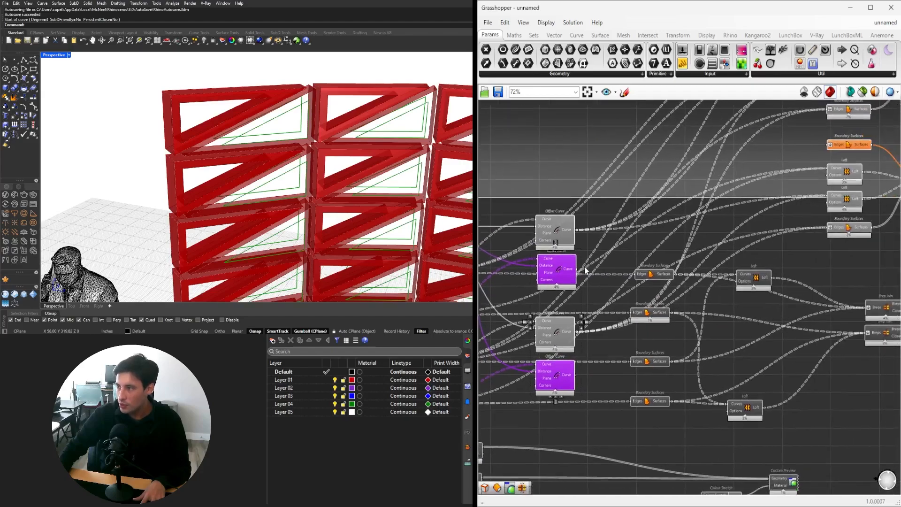
right_drag(585, 270, 576, 294)
drag(568, 295, 822, 224)
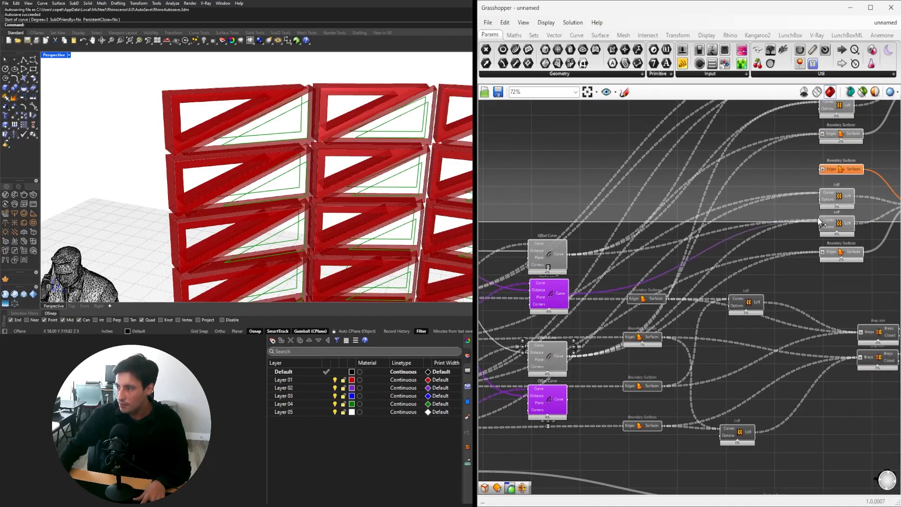
drag(569, 400, 822, 221)
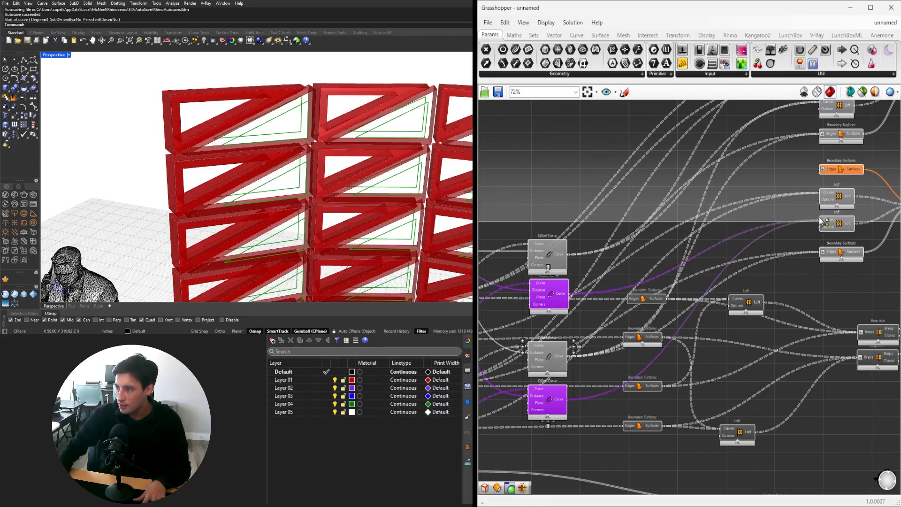
Examine the lower set's two Lofts together on the opposite triangles of the wall.
click(838, 224)
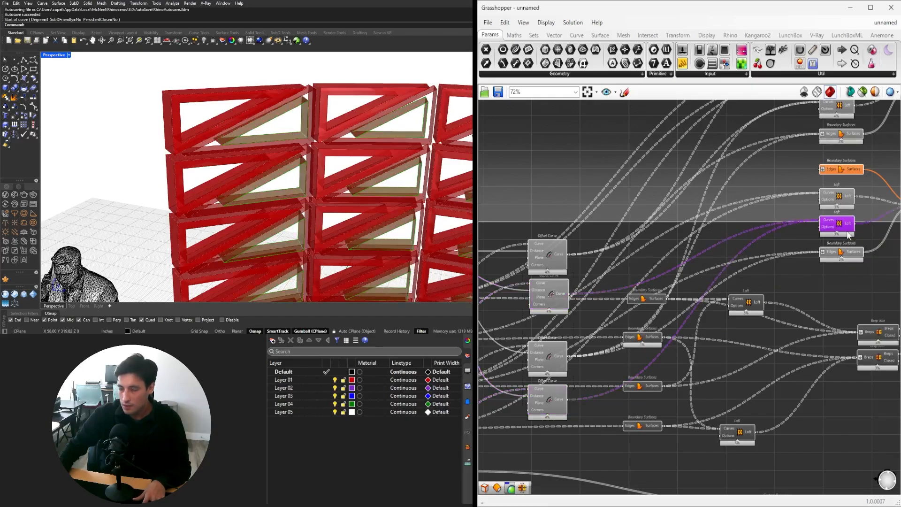
scroll(722, 242, up, 3)
drag(738, 277, 680, 208)
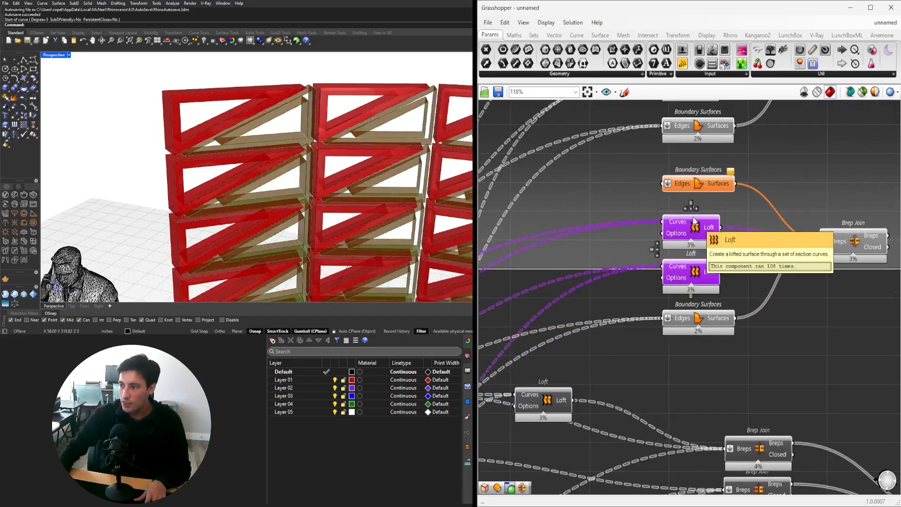
scroll(301, 220, up, 3)
scroll(301, 220, down, 3)
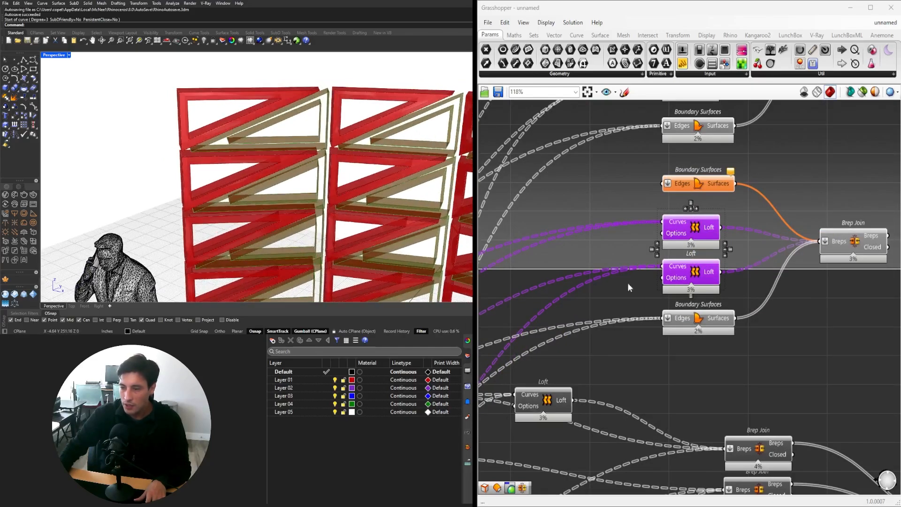
scroll(627, 282, down, 3)
scroll(722, 350, down, 2)
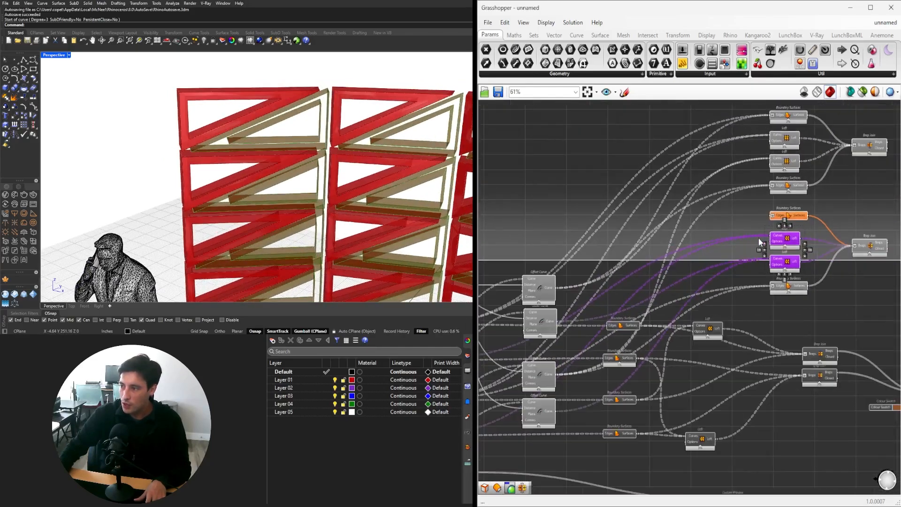
Wire the second outer and second inner Offset Curves into the Edges input of the lower set's first Boundary Surfaces.
right_drag(572, 348, 600, 340)
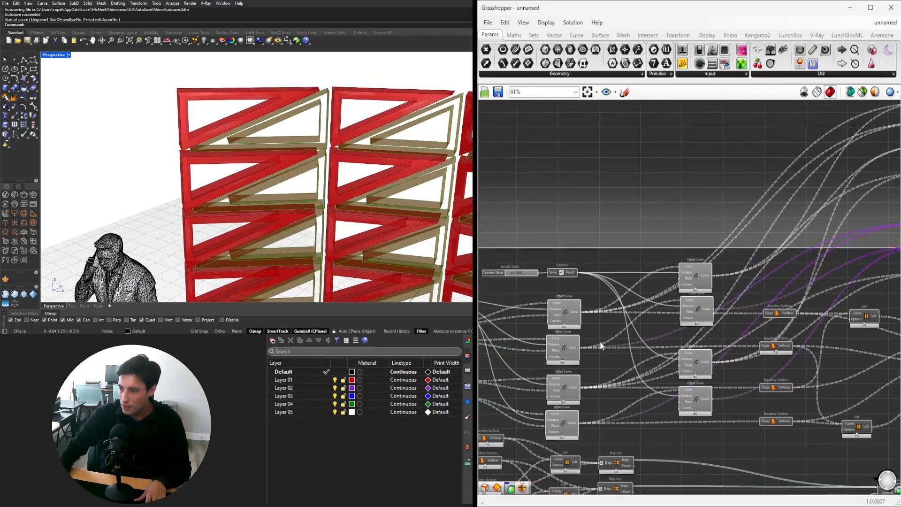
click(572, 351)
scroll(699, 364, up, 1)
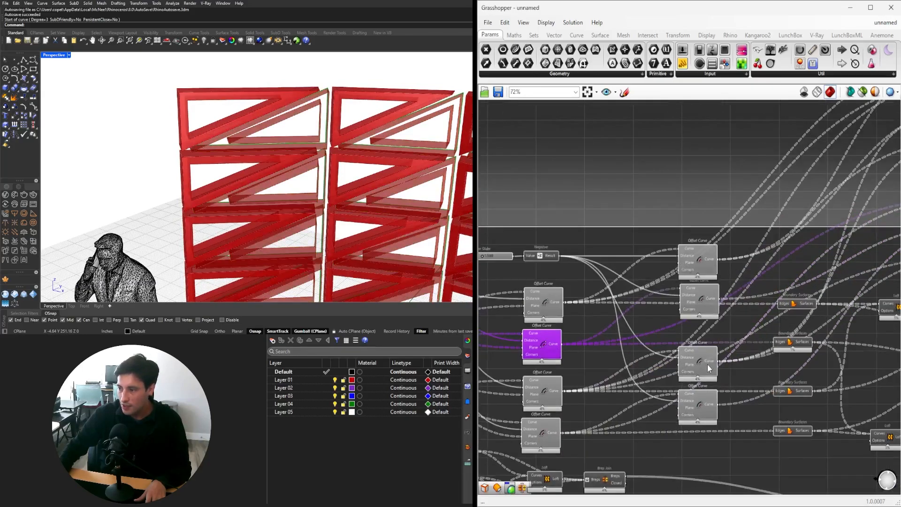
shift+click(698, 357)
ctrl+click(698, 356)
shift+click(698, 404)
ctrl+click(710, 411)
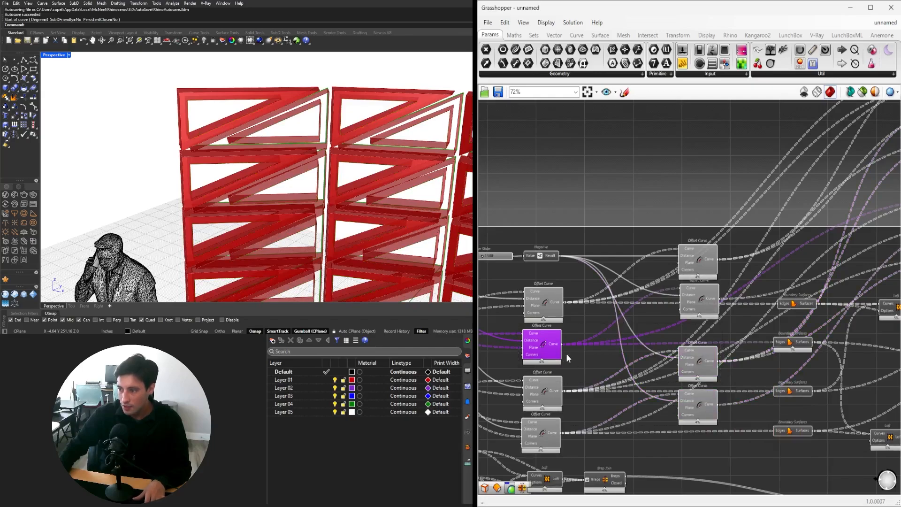
shift+click(702, 297)
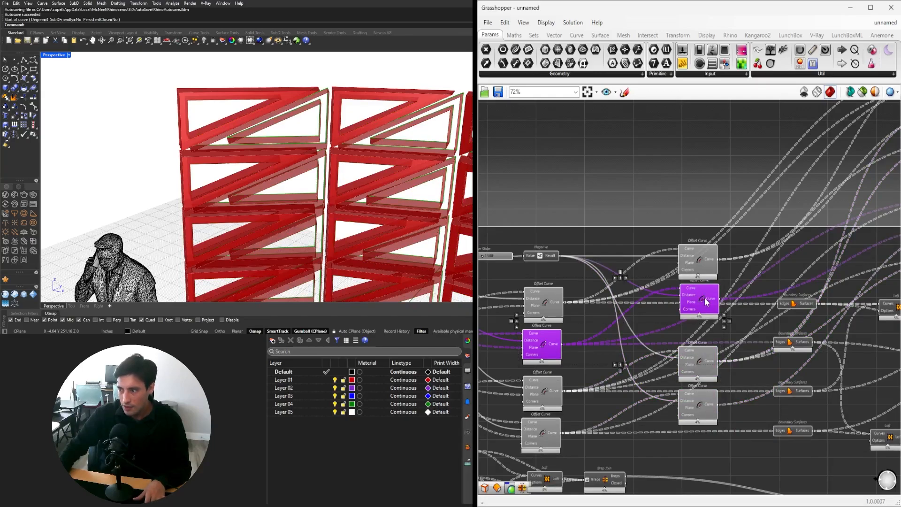
scroll(792, 291, down, 1)
right_drag(721, 297, 593, 343)
right_drag(509, 369, 563, 365)
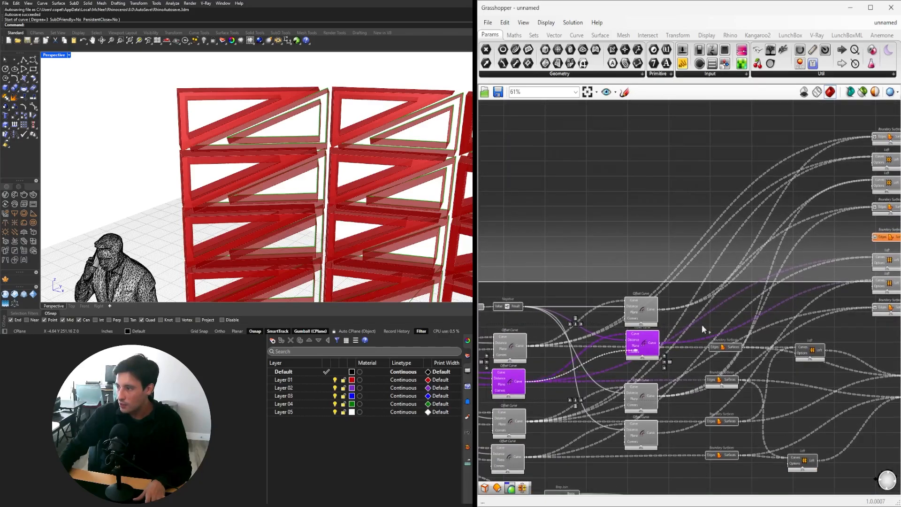
drag(877, 240, 875, 238)
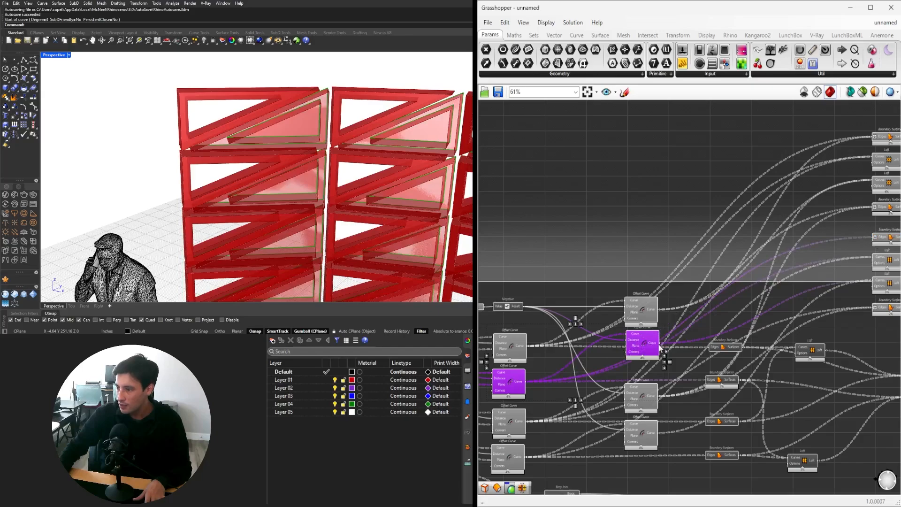
Check the lower set's first Boundary Surfaces on the wall's triangles.
scroll(872, 240, up, 2)
right_drag(872, 240, 776, 261)
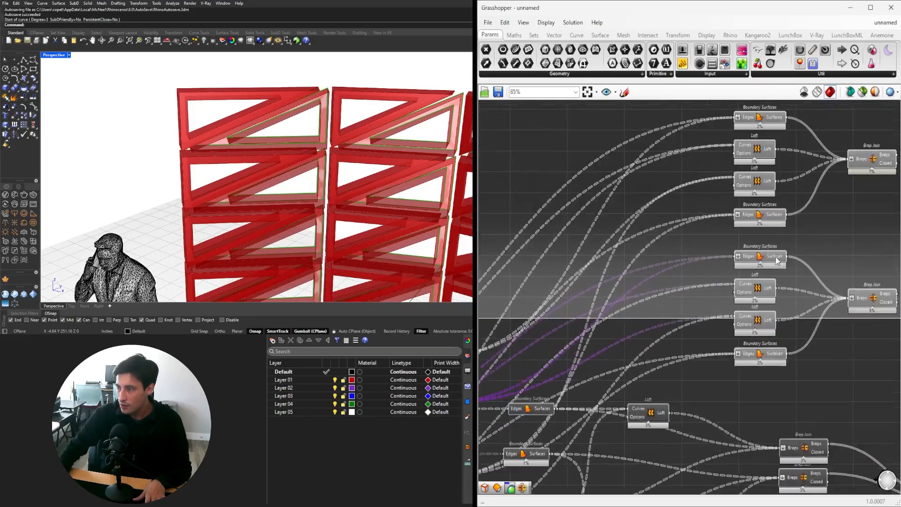
scroll(776, 261, up, 1)
click(775, 257)
right_drag(225, 173, 410, 213)
scroll(844, 244, down, 2)
Wire the fourth outer and fourth inner Offset Curves into the Edges input of the lower set's last Boundary Surfaces.
click(816, 334)
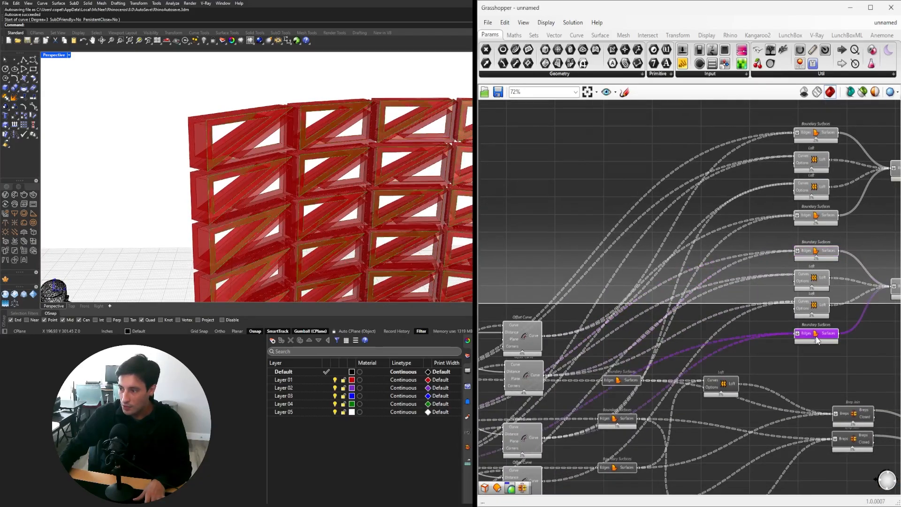
right_drag(609, 349, 750, 255)
scroll(751, 256, down, 1)
scroll(718, 294, up, 1)
right_drag(599, 350, 561, 384)
right_drag(508, 428, 564, 396)
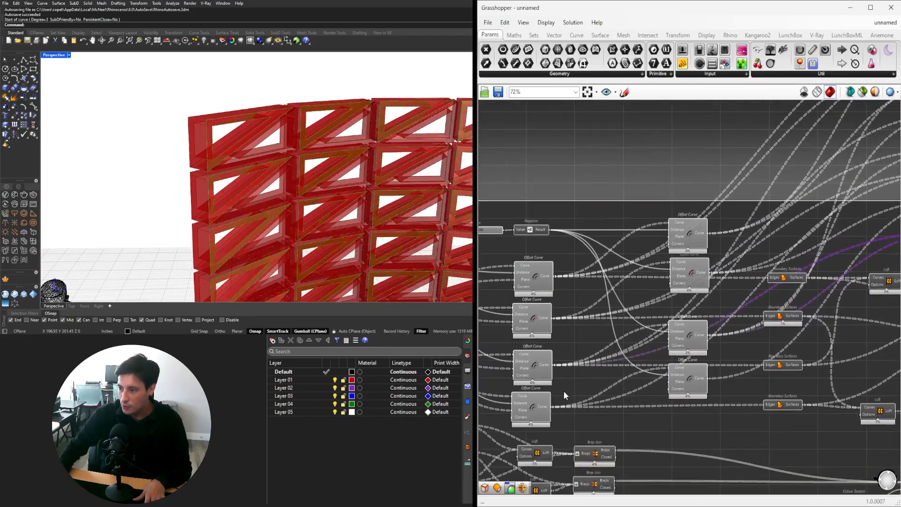
click(538, 415)
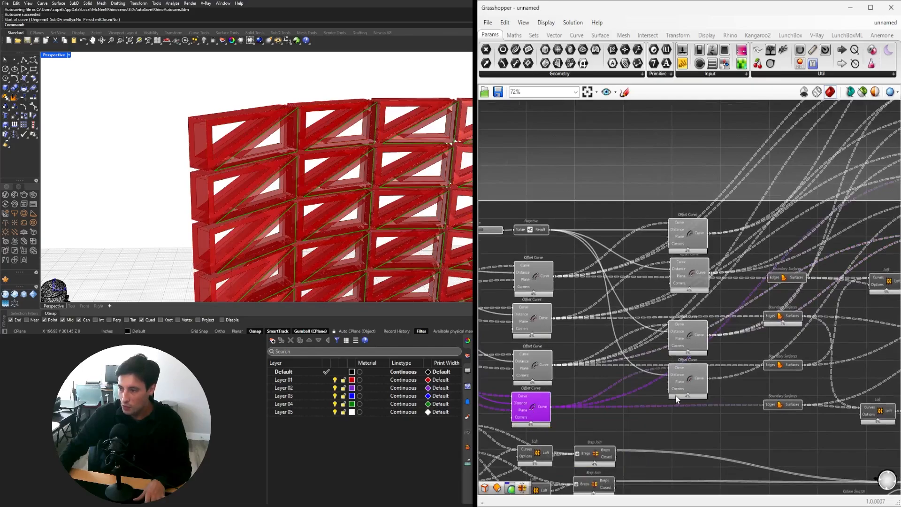
shift+click(686, 380)
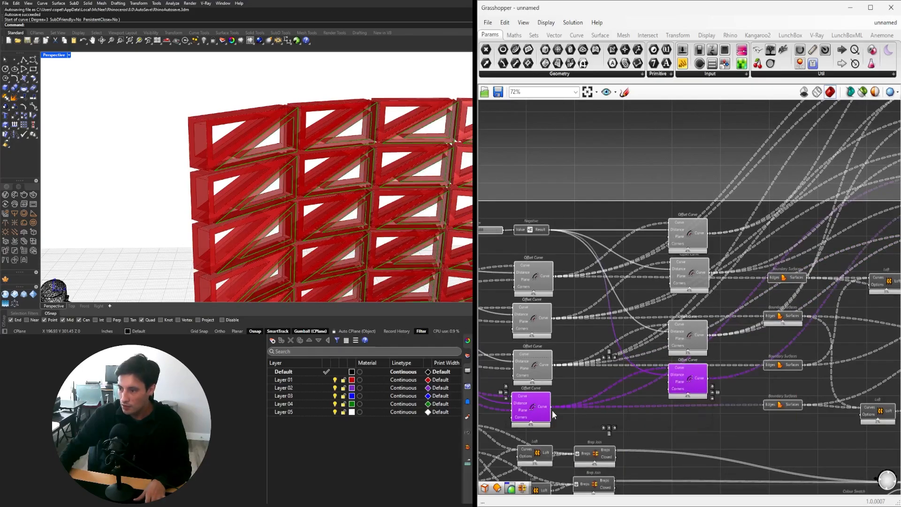
scroll(556, 410, down, 2)
scroll(767, 326, up, 2)
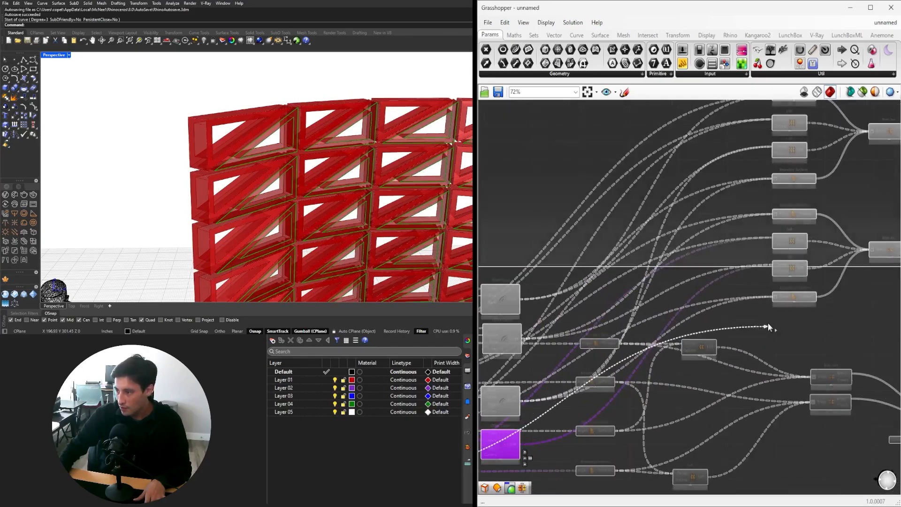
drag(771, 296, 772, 296)
right_drag(547, 420, 658, 379)
drag(679, 381, 879, 262)
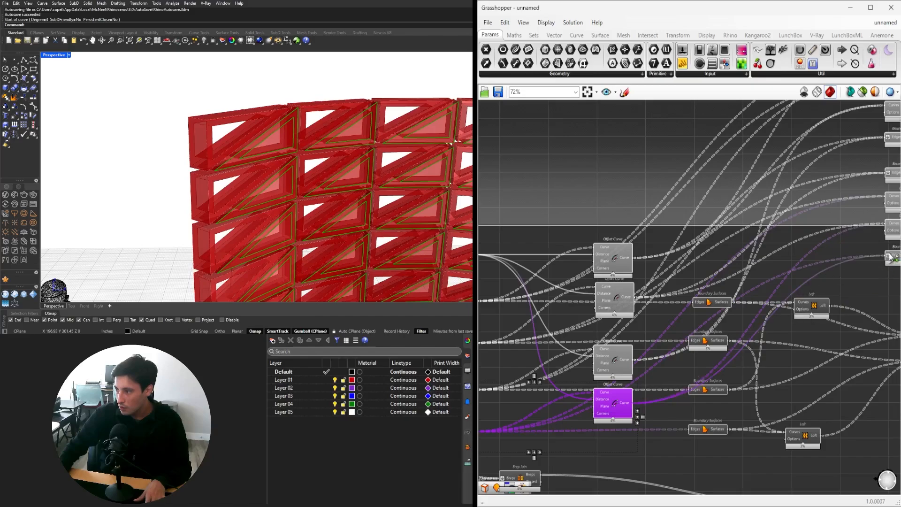
Inspect the lower set's last Boundary Surfaces and the Breps output of its Brep Join.
right_drag(891, 273, 675, 305)
click(674, 314)
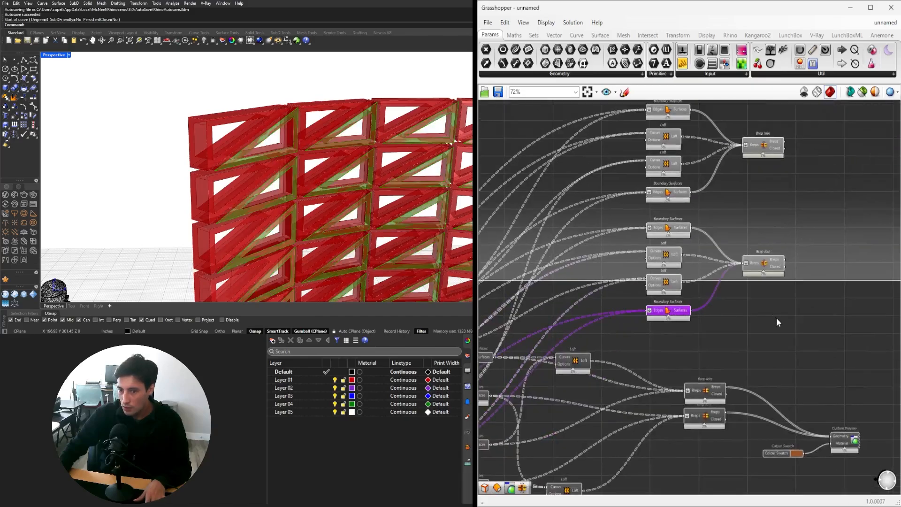
drag(773, 308, 755, 243)
right_drag(412, 202, 329, 144)
mouse_move(776, 262)
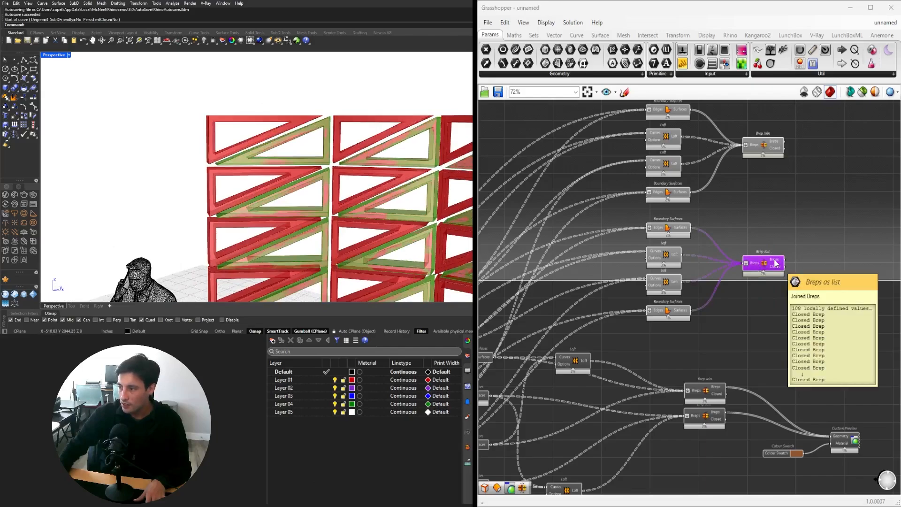
Turn off the preview of all Boundary Surfaces and Lofts in both new frame sets.
scroll(725, 327, down, 1)
right_drag(726, 327, 813, 346)
drag(787, 378, 731, 154)
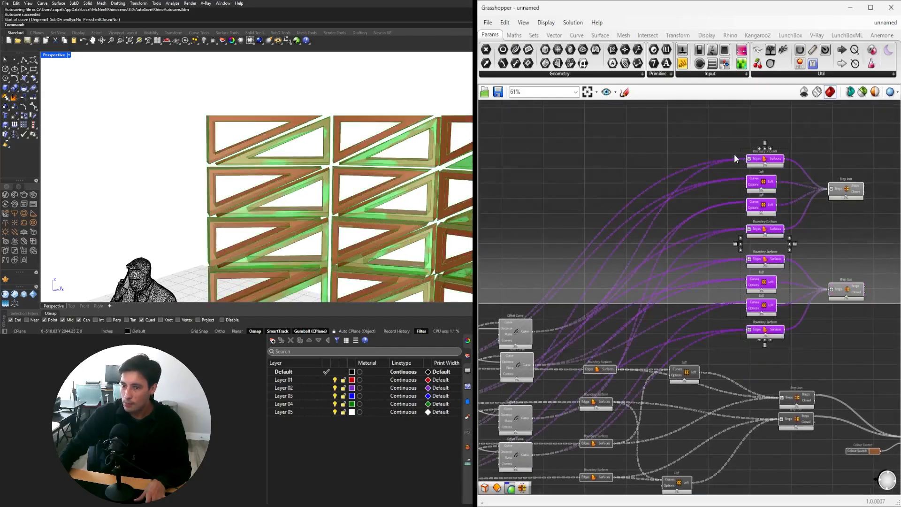
middle_click(741, 151)
click(773, 124)
Delete the old Boundary Surfaces, Lofts and two Brep Joins that feed the Custom Preview with the brown swatch.
scroll(804, 203, down, 2)
right_drag(798, 299, 758, 262)
scroll(642, 340, up, 1)
click(642, 341)
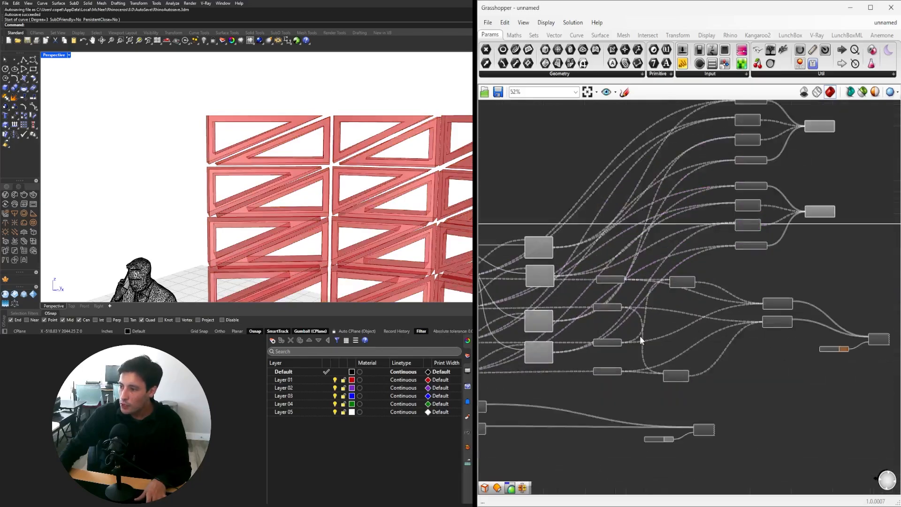
scroll(642, 340, up, 1)
drag(822, 393, 594, 264)
scroll(732, 324, down, 1)
right_drag(738, 316, 799, 312)
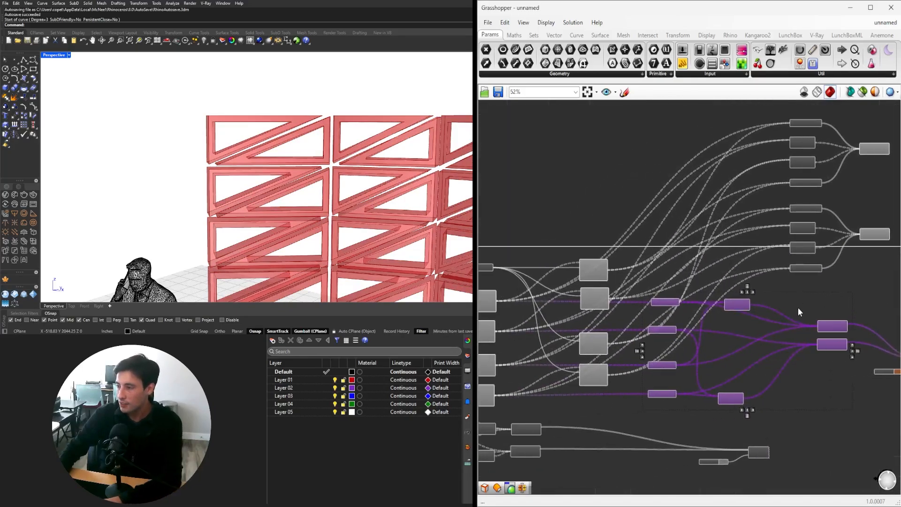
scroll(800, 312, down, 1)
Move both new frame component sets with their Brep Joins down into the space beside the inner Offset Curves.
drag(871, 325, 747, 177)
drag(824, 188, 745, 298)
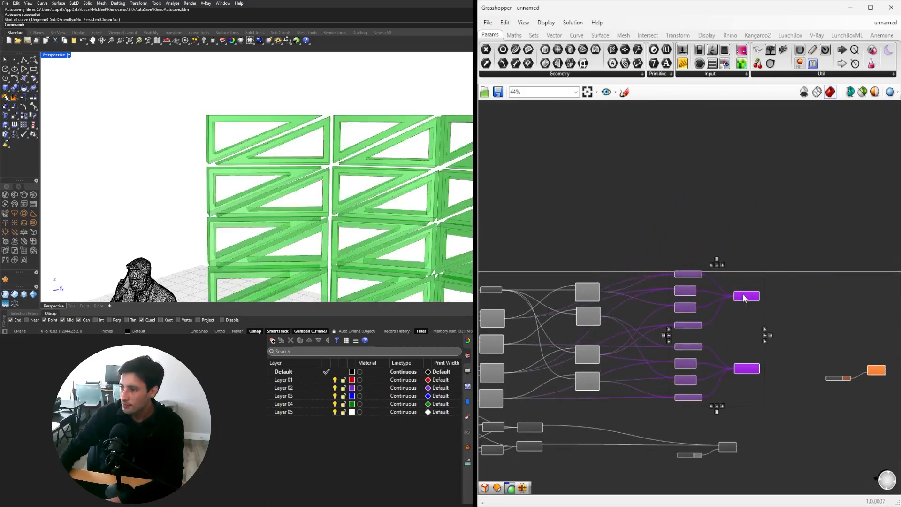
click(819, 317)
Connect both Brep Joins' Breps outputs to the brown Custom Preview's Geometry input and turn on its preview.
scroll(717, 285, up, 3)
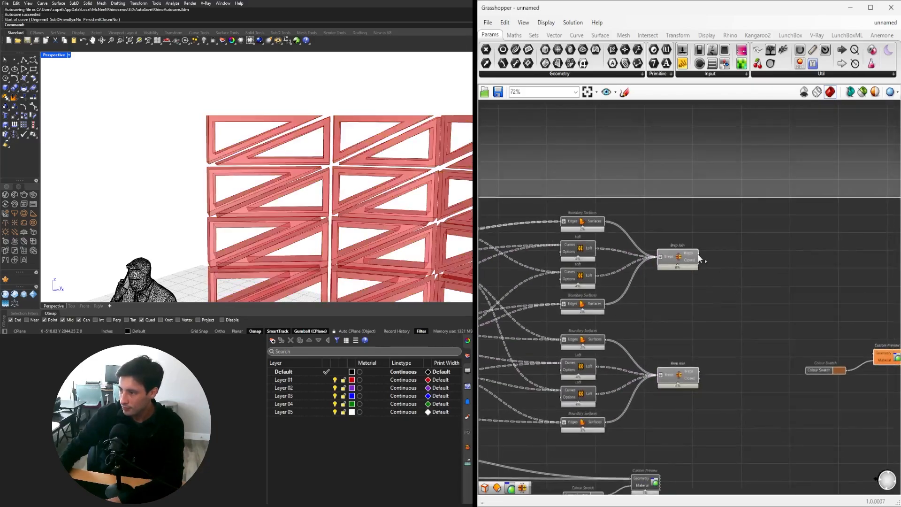
drag(698, 255, 875, 353)
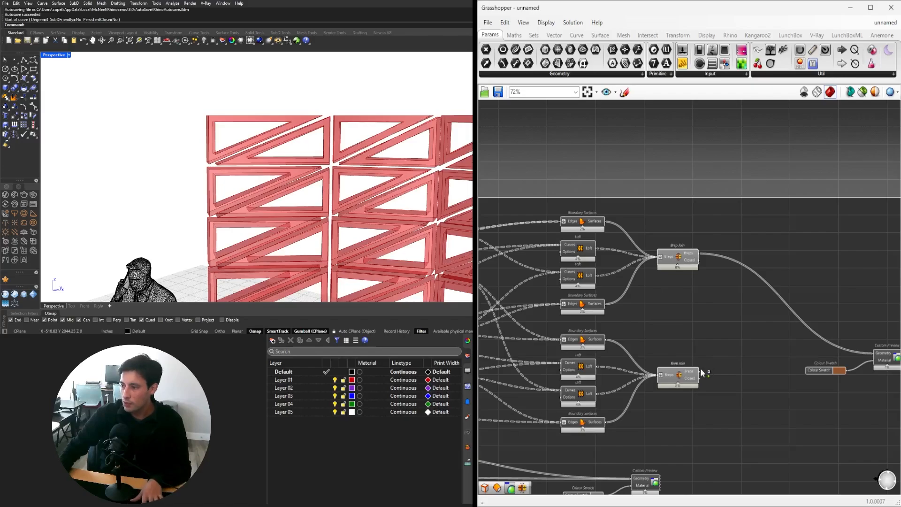
right_drag(884, 355, 706, 340)
drag(753, 375, 712, 311)
middle_click(712, 311)
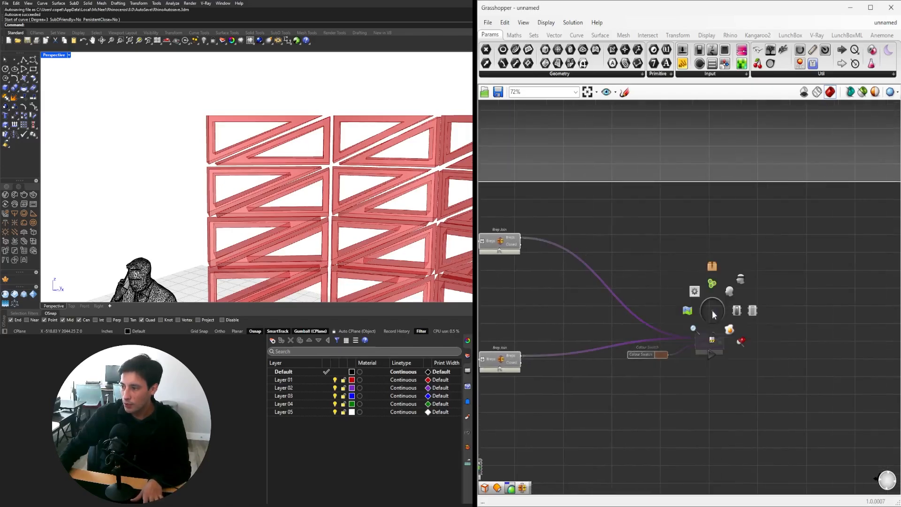
click(730, 292)
Turn off the preview of the two Brep Joins that form the hollow frames.
right_drag(605, 306, 767, 339)
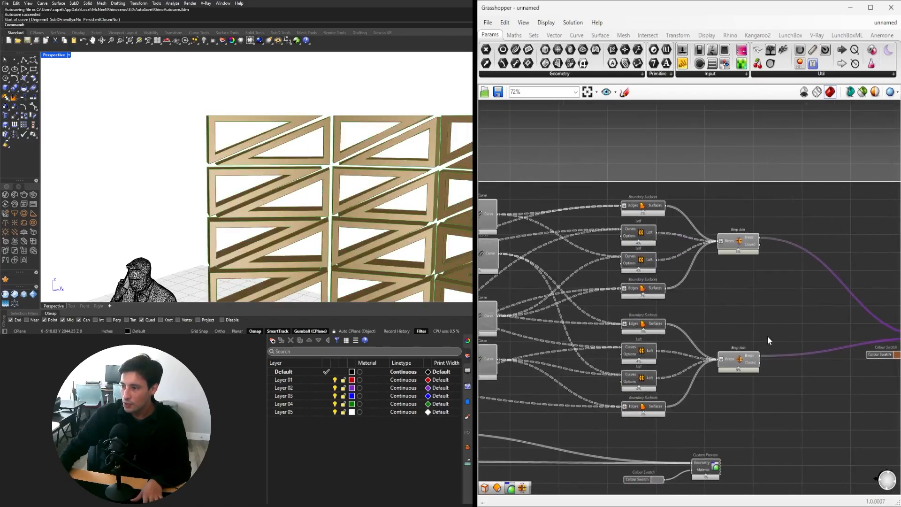
click(769, 367)
drag(780, 414, 719, 197)
middle_click(742, 190)
click(760, 174)
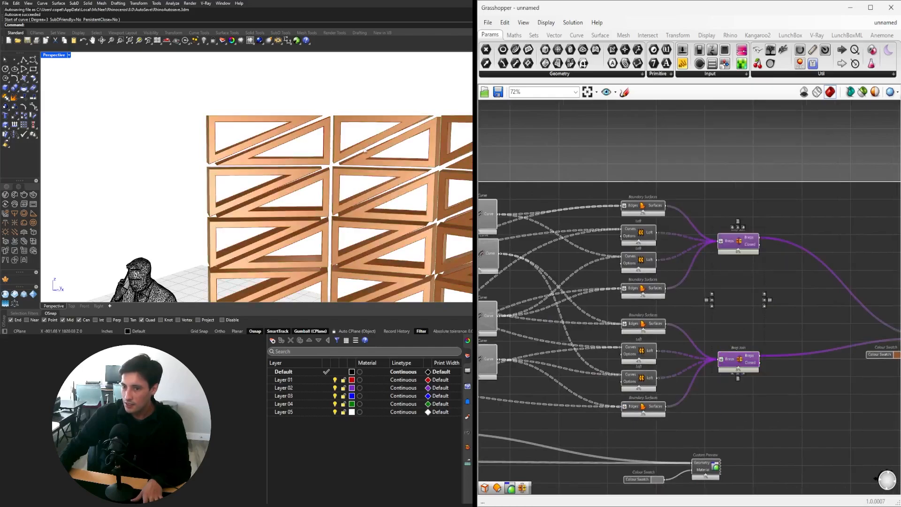
Try frame offset values of 3 and 1 on the Number Slider feeding the Negative component.
right_drag(305, 154, 256, 122)
scroll(597, 249, up, 7)
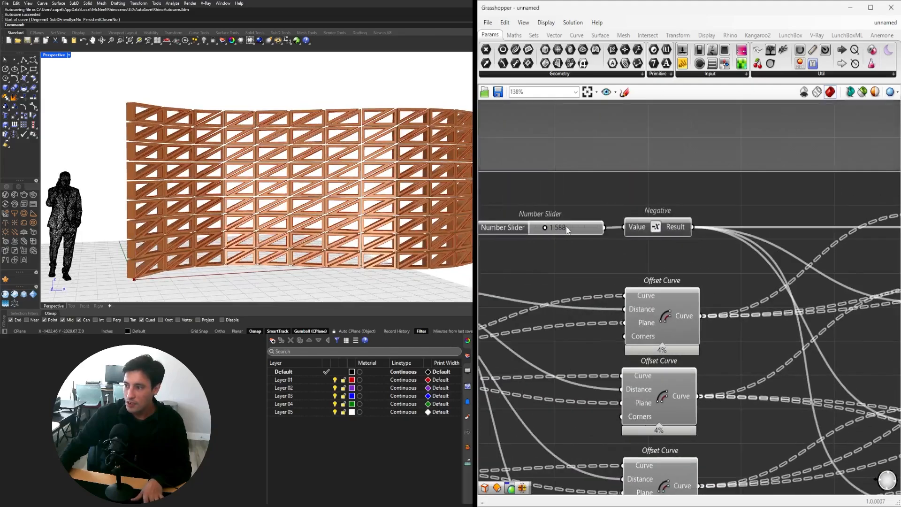
double_click(629, 248)
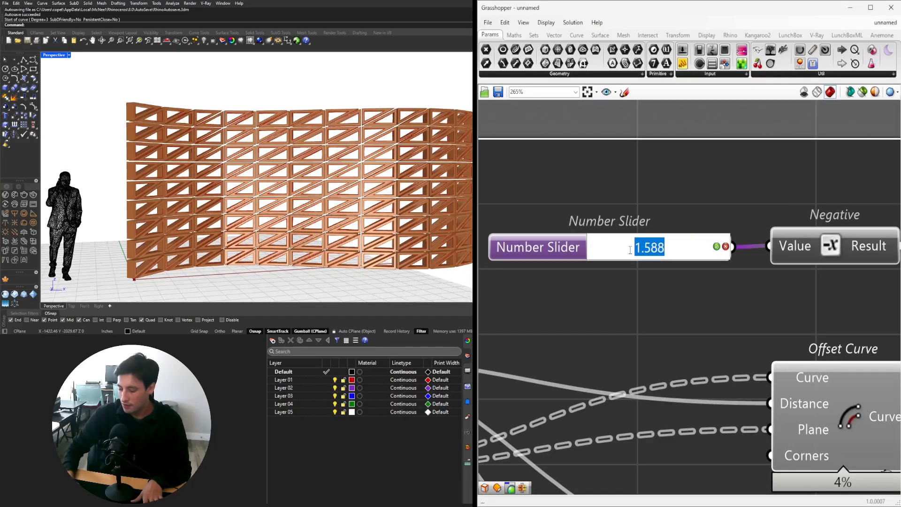
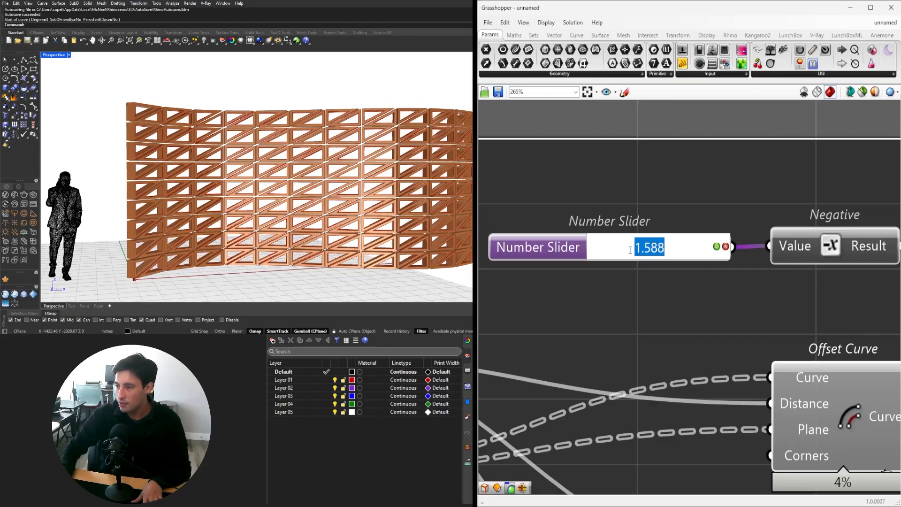
text(3)
key(Return)
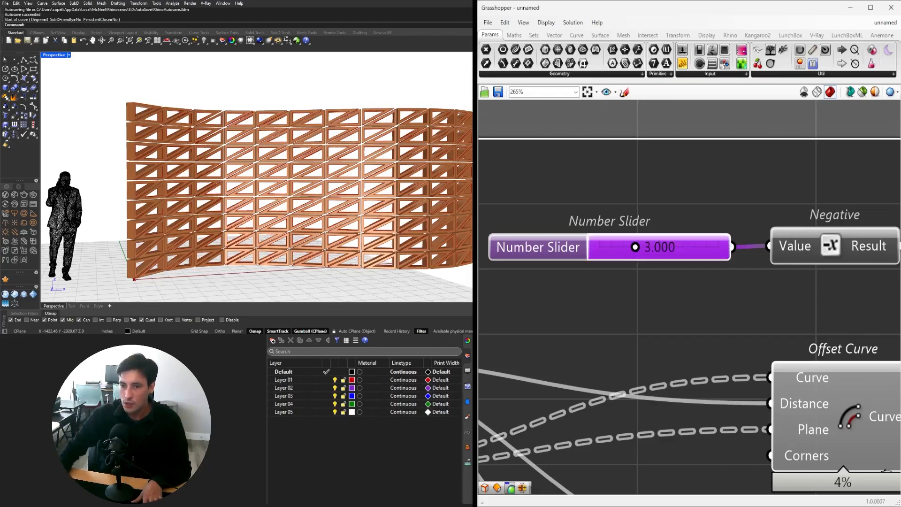
scroll(240, 103, up, 5)
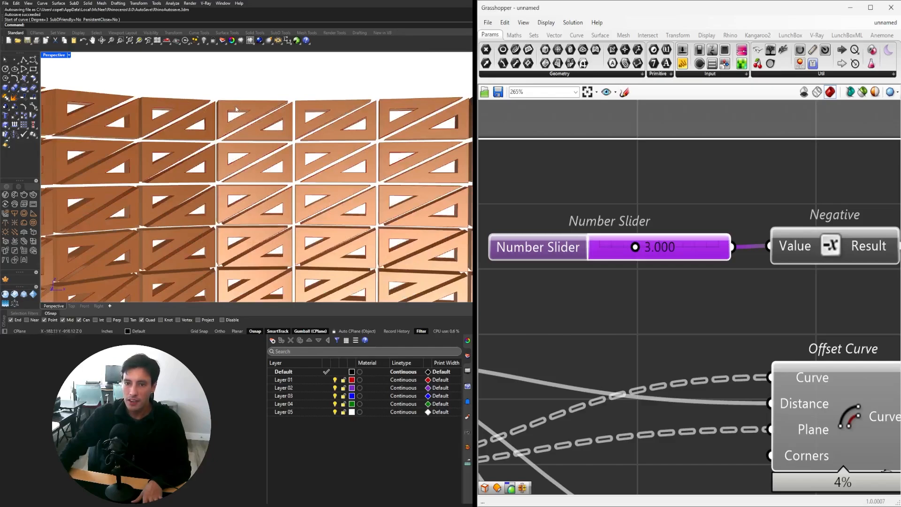
double_click(625, 248)
key(Return)
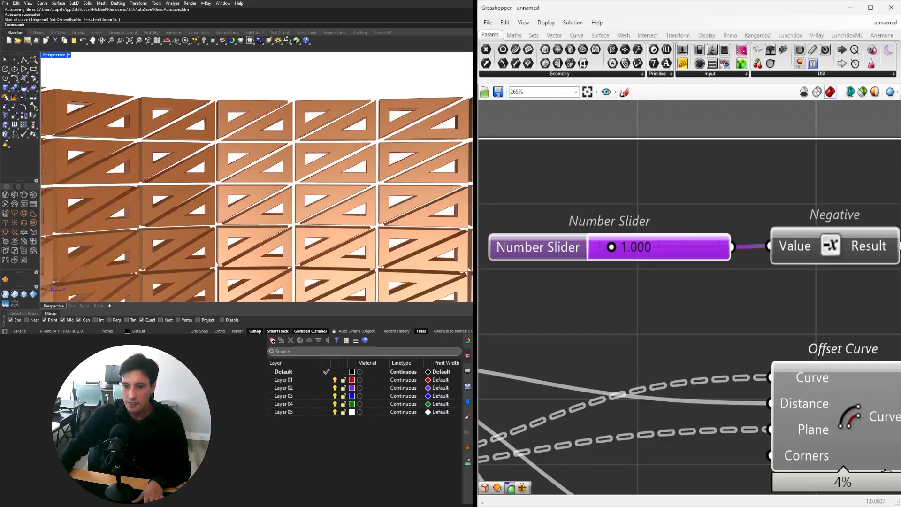
scroll(258, 188, down, 5)
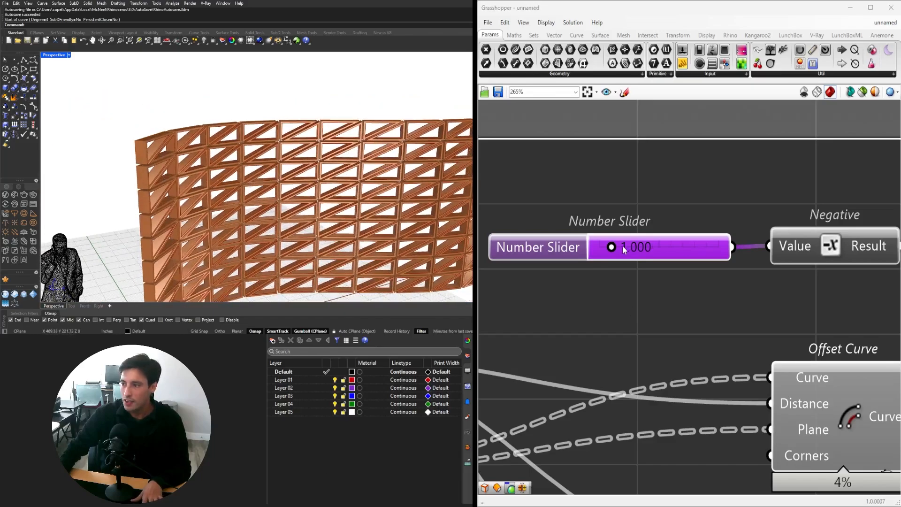
Set the frame offset Number Slider feeding the Negative component to 2.
double_click(624, 248)
key(Return)
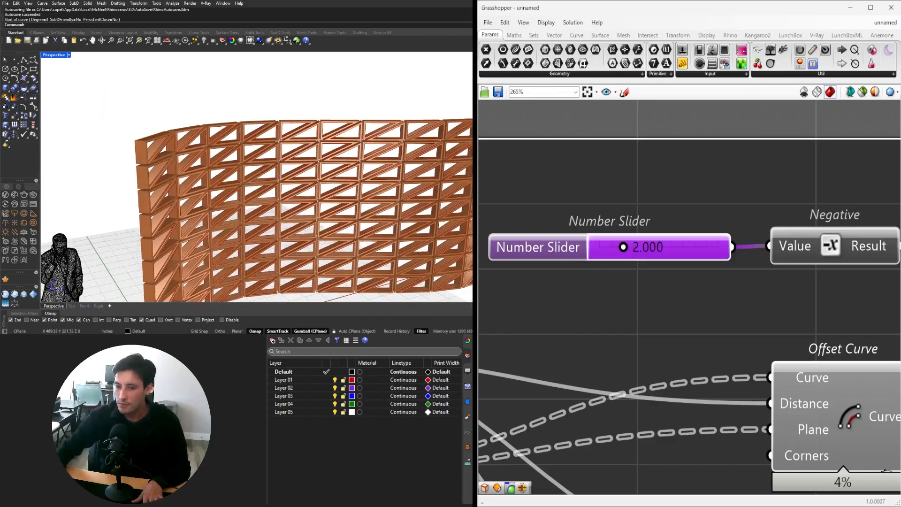
click(697, 151)
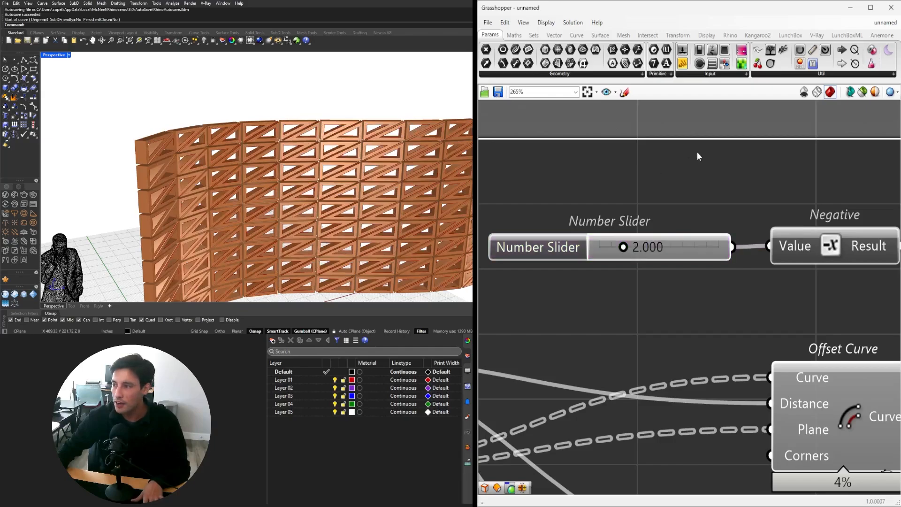
Turn on the preview of the Custom Preview that uses the grey Colour Swatch.
scroll(697, 151, down, 6)
right_drag(697, 151, 603, 225)
scroll(603, 225, down, 4)
right_drag(732, 263, 567, 266)
scroll(635, 285, up, 5)
right_drag(635, 285, 428, 429)
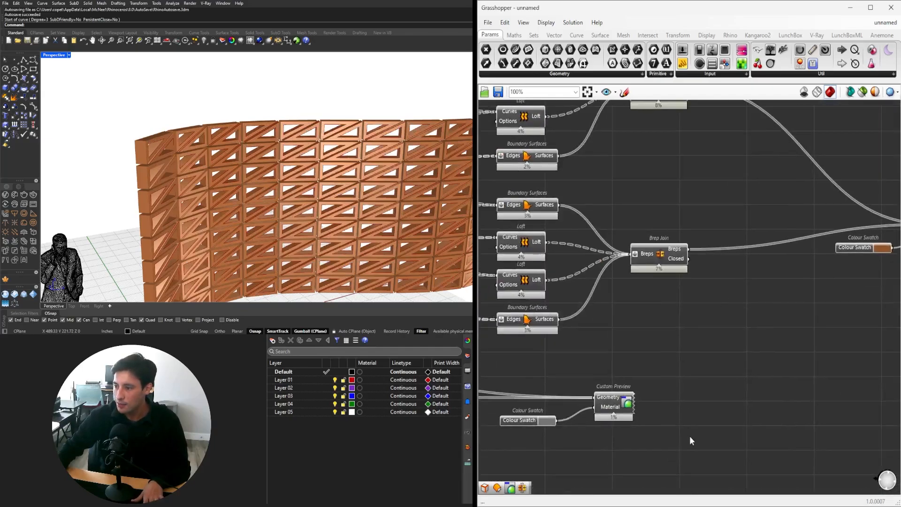
drag(686, 444, 556, 369)
middle_click(605, 359)
click(619, 340)
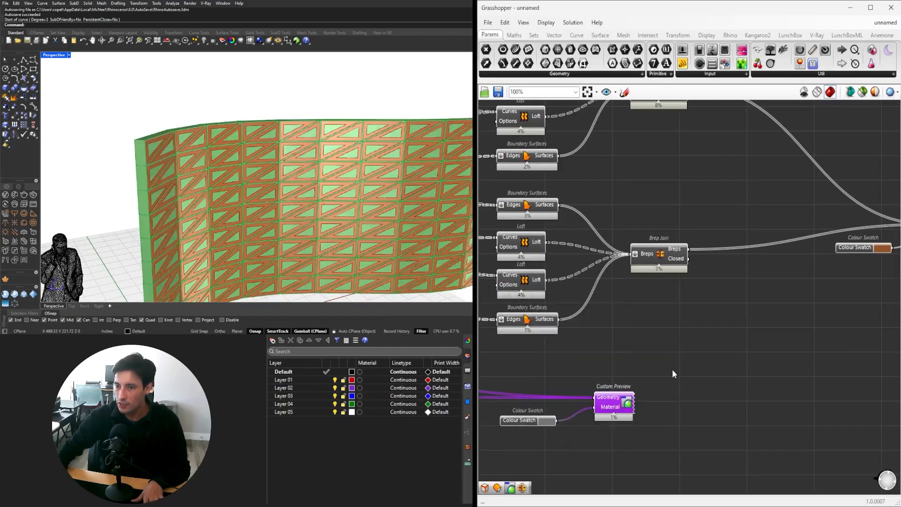
Inspect the wall's brown frames and grey inner panels up close from several angles.
click(672, 368)
right_drag(616, 363, 710, 311)
right_drag(187, 202, 140, 163)
scroll(181, 157, up, 3)
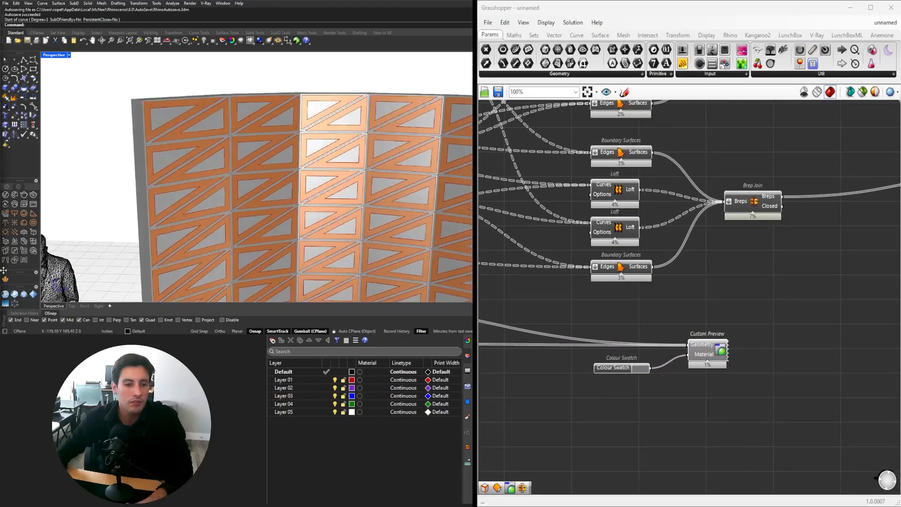
right_drag(150, 204, 181, 235)
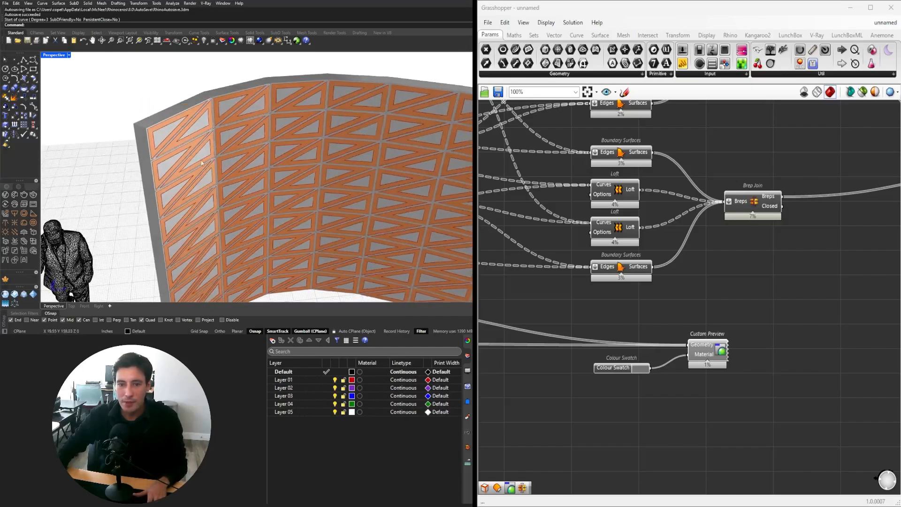
scroll(183, 154, up, 4)
right_drag(183, 160, 181, 125)
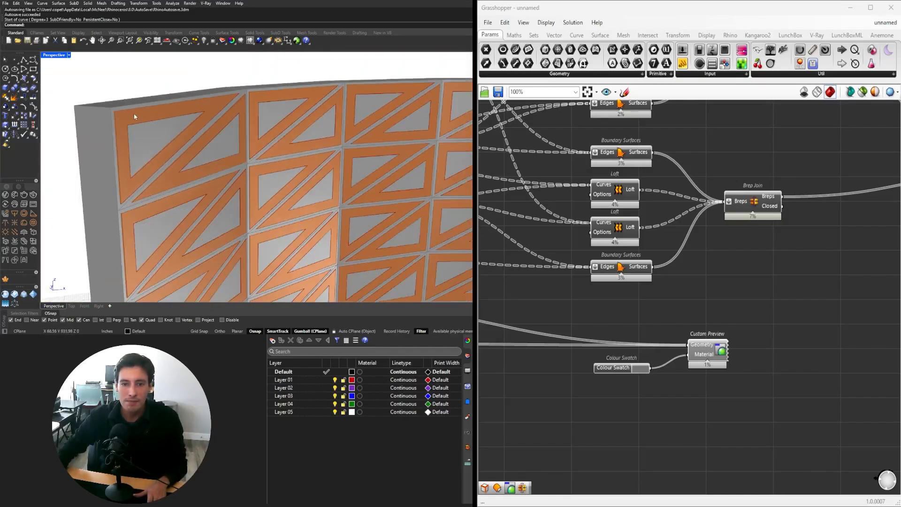
Turn on the preview of the two Brep Joins that form the inner panels.
scroll(703, 243, down, 5)
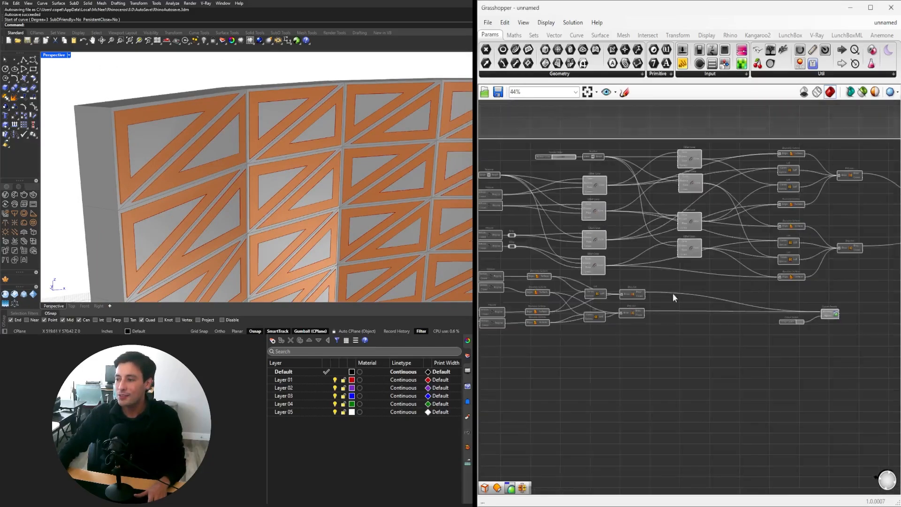
scroll(634, 294, up, 4)
drag(687, 365, 628, 282)
middle_click(631, 294)
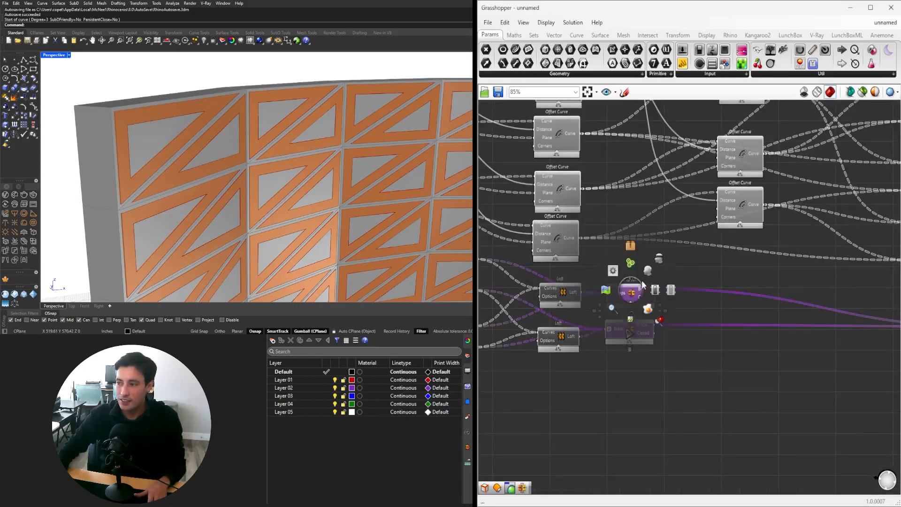
click(648, 275)
scroll(225, 157, up, 8)
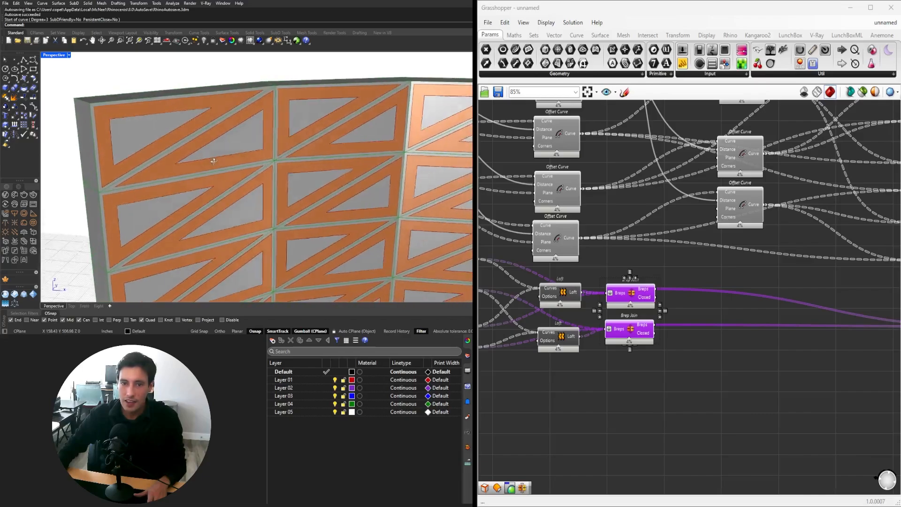
scroll(97, 109, down, 8)
Examine the inner-panel Brep Joins and Lofts and trace how they connect to the neighbouring components.
right_drag(508, 311, 620, 327)
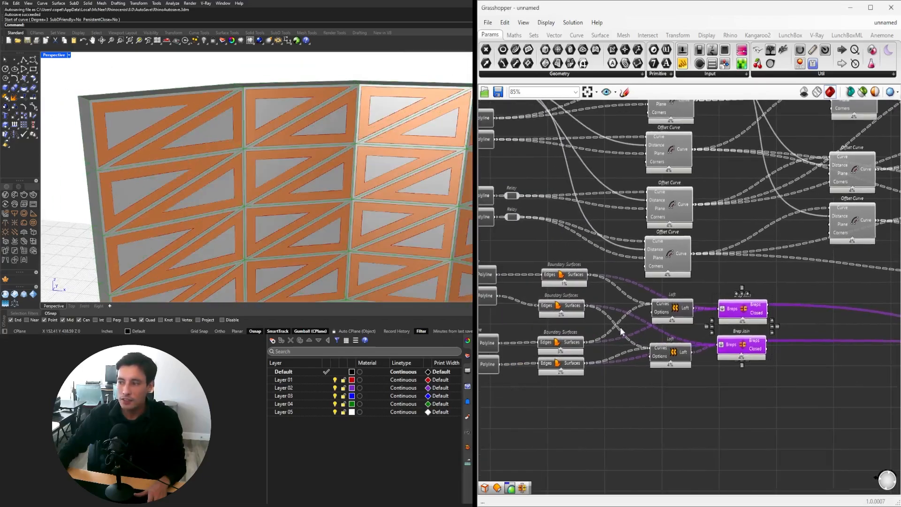
right_drag(809, 351, 688, 327)
click(665, 241)
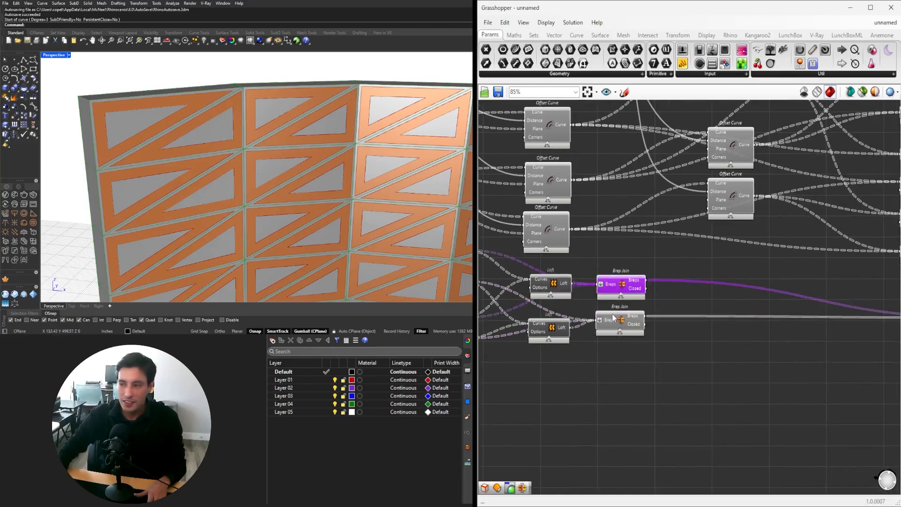
click(619, 329)
shift+click(624, 286)
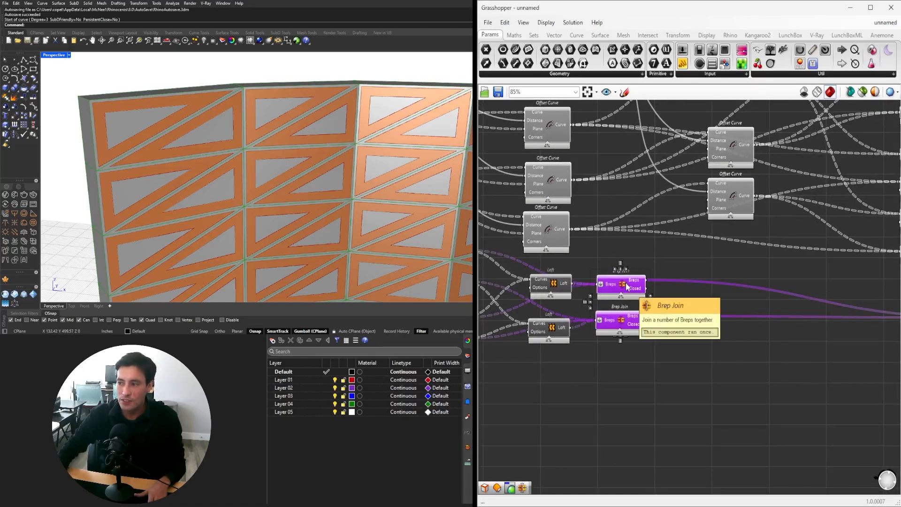
drag(539, 389, 537, 258)
right_drag(541, 252, 718, 256)
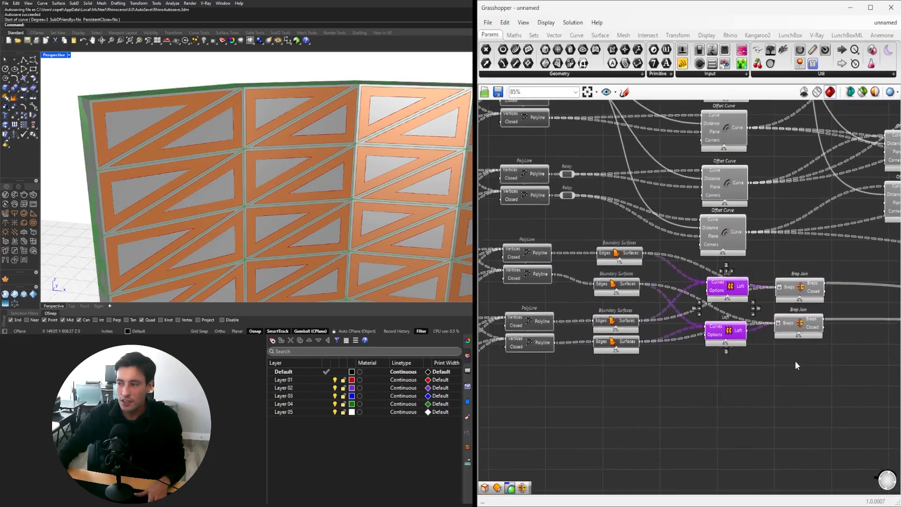
click(797, 361)
scroll(807, 367, down, 3)
right_drag(806, 368, 817, 326)
scroll(674, 272, up, 1)
scroll(745, 311, down, 1)
right_drag(745, 311, 641, 286)
scroll(652, 296, up, 3)
drag(840, 322, 716, 320)
Turn on the preview of the four PolyLine components that outline the inner panels.
right_drag(737, 307, 723, 332)
right_drag(540, 231, 696, 245)
drag(715, 381, 677, 214)
middle_click(677, 214)
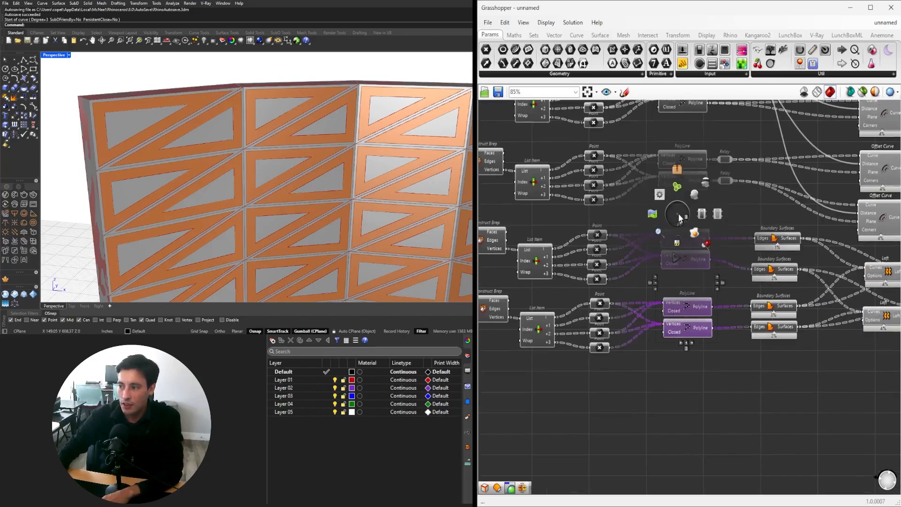
click(696, 197)
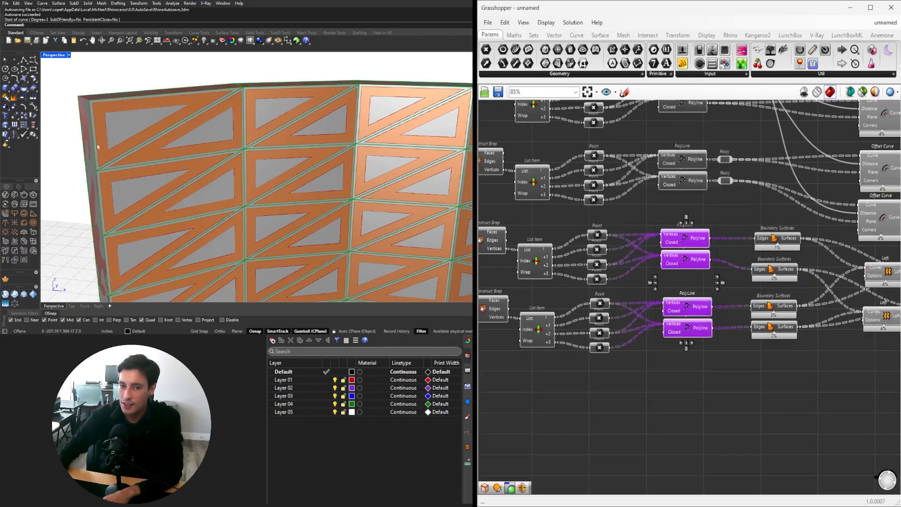
scroll(98, 147, up, 4)
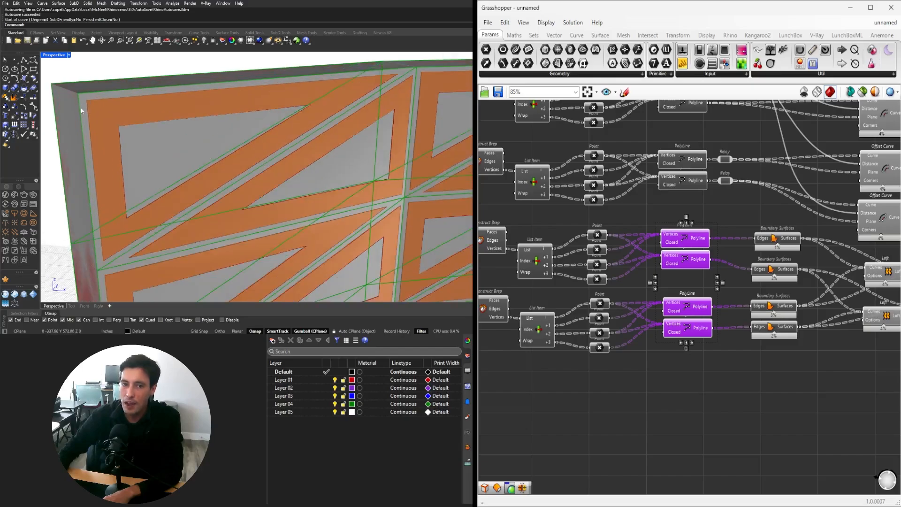
Delete the Boundary Surfaces, Lofts and Brep Joins that build the inner panels from the lower PolyLine components.
scroll(704, 305, down, 3)
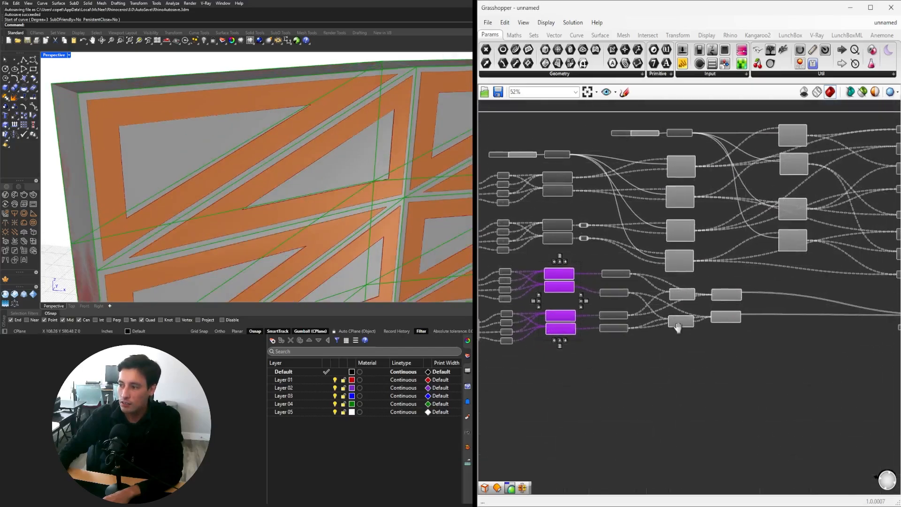
drag(773, 372, 604, 272)
drag(750, 402, 598, 270)
scroll(617, 293, up, 3)
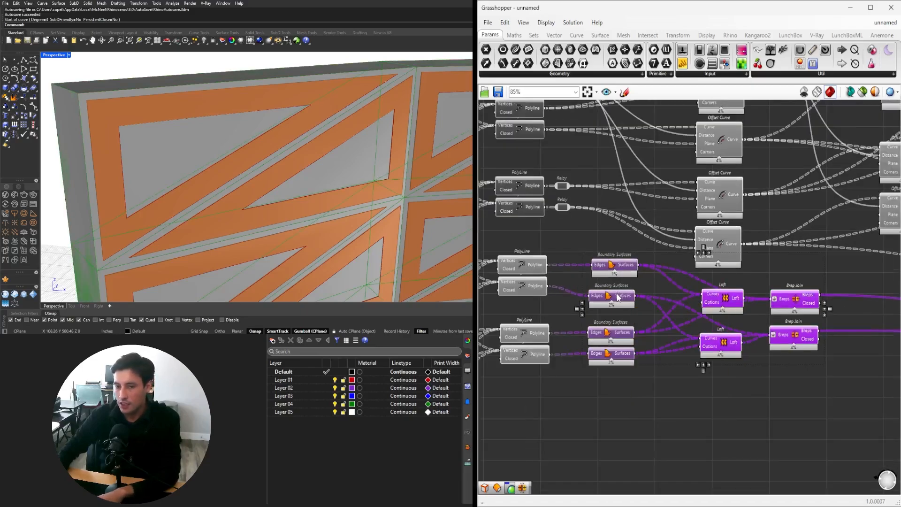
key(Delete)
Turn off the preview of the frame Offset Curves, Boundary Surfaces, Lofts and Brep Joins.
scroll(697, 285, down, 5)
right_drag(803, 285, 605, 312)
scroll(740, 281, up, 3)
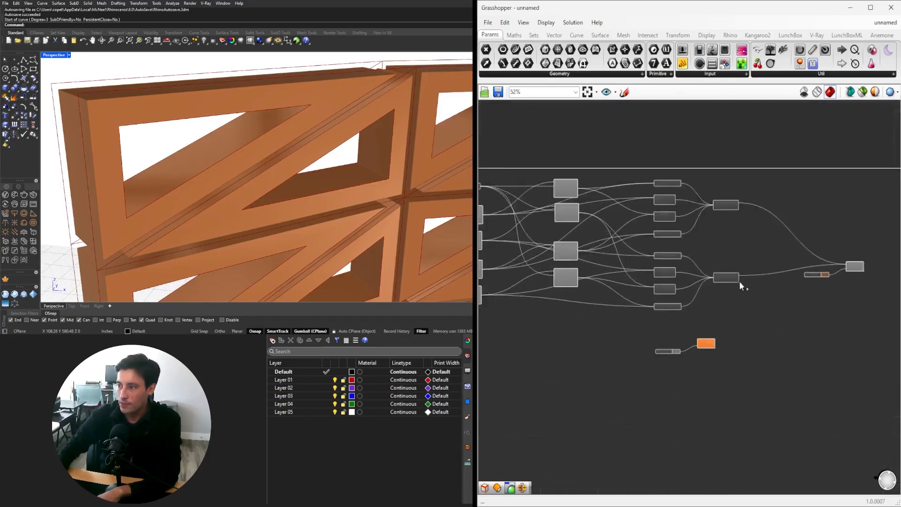
right_drag(801, 309, 732, 304)
scroll(752, 292, down, 3)
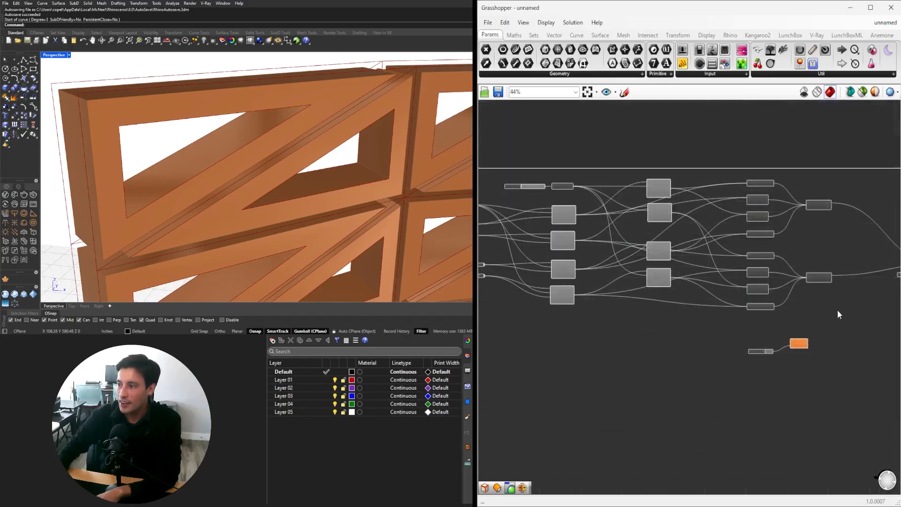
drag(838, 310, 632, 186)
middle_click(632, 182)
click(666, 155)
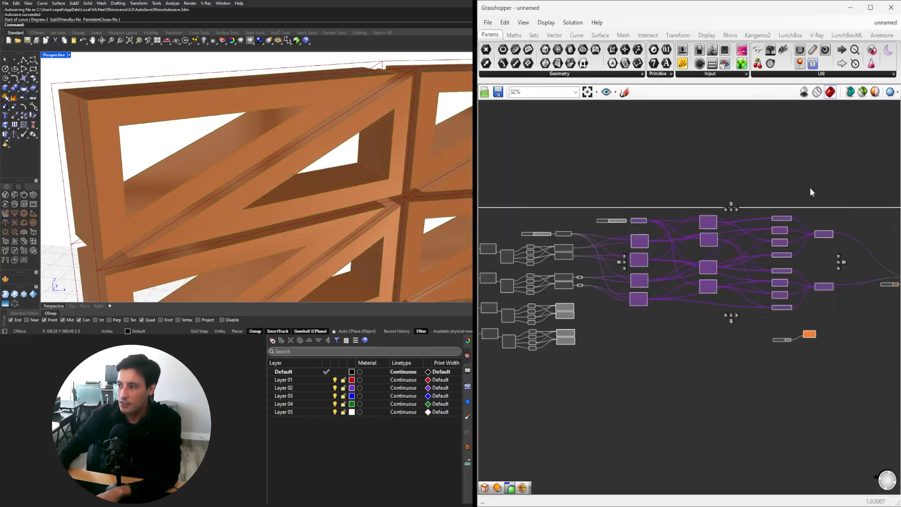
click(810, 188)
Compare the outlines of the lower PolyLine components with the frames on both sides of the wall.
right_drag(887, 354, 710, 342)
scroll(714, 281, up, 4)
right_drag(542, 318, 815, 282)
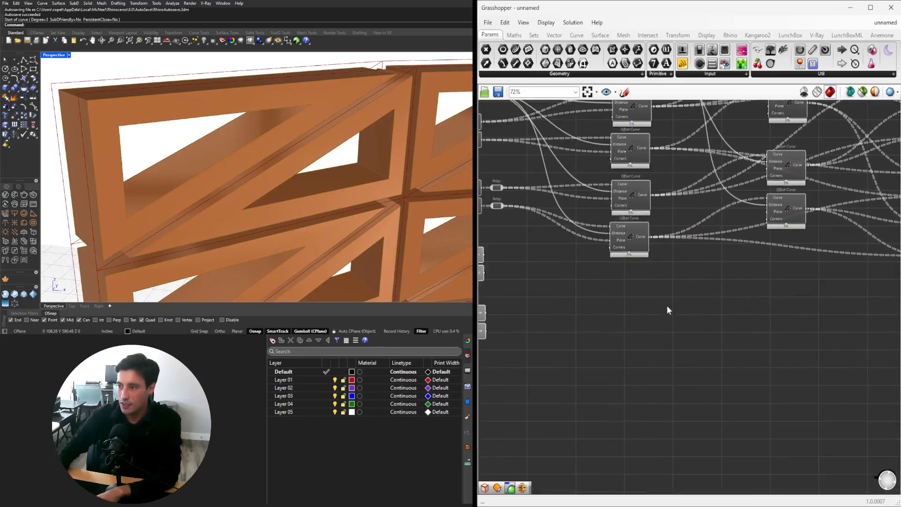
scroll(667, 308, up, 3)
drag(690, 438, 580, 237)
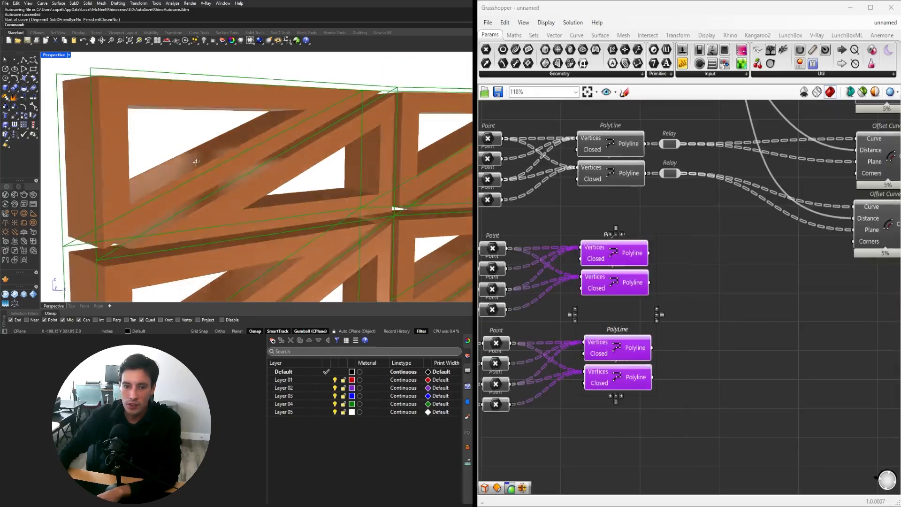
click(615, 256)
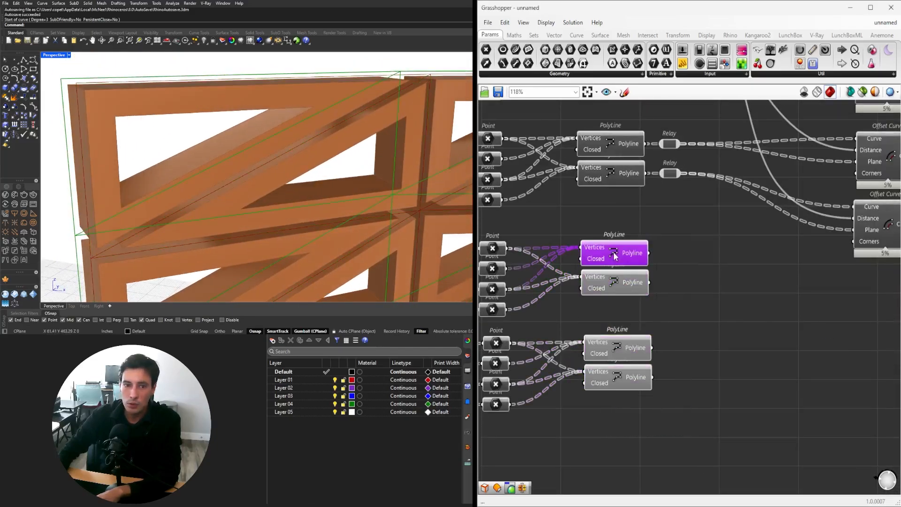
scroll(205, 160, down, 3)
click(611, 289)
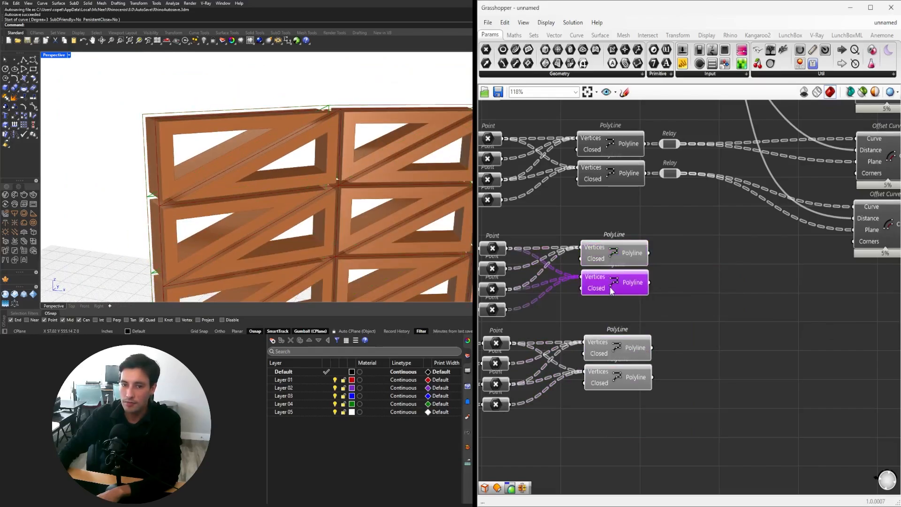
click(608, 261)
right_drag(386, 167, 328, 188)
click(599, 287)
click(614, 263)
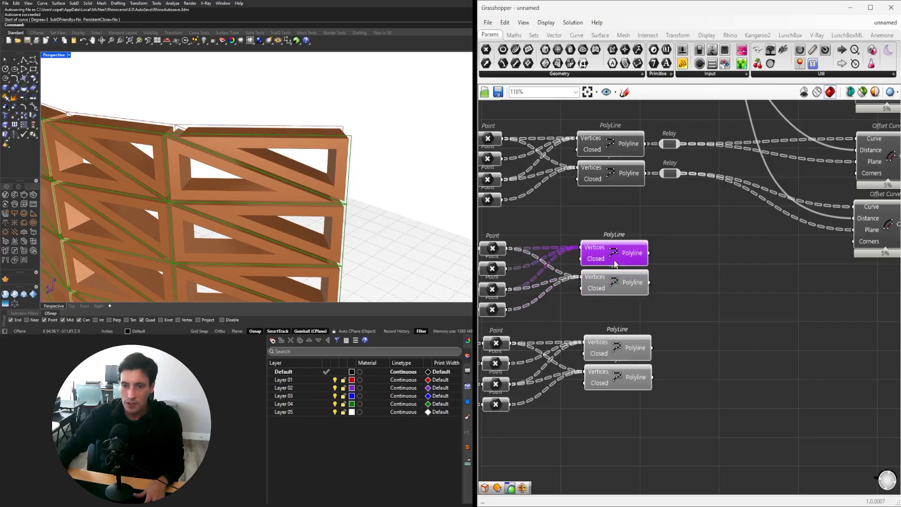
right_drag(419, 164, 328, 164)
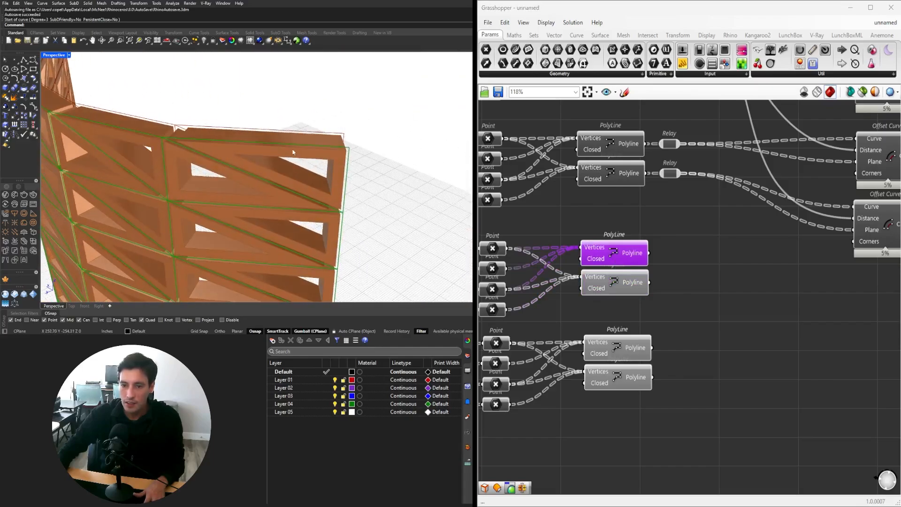
click(739, 297)
Check the outlines of the uppermost Offset Curve in the second offset column by briefly showing its preview.
scroll(742, 310, down, 3)
right_drag(742, 310, 762, 307)
scroll(656, 206, down, 3)
right_drag(624, 187, 715, 200)
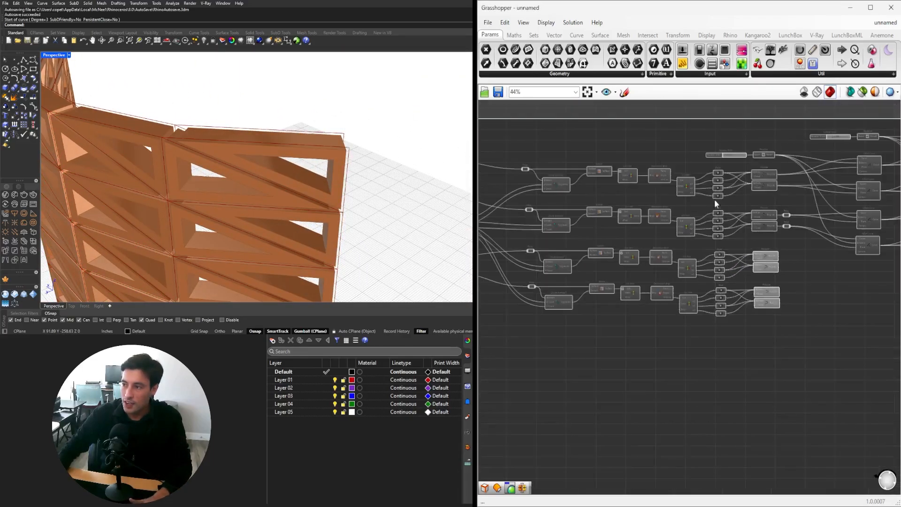
mouse_move(521, 185)
right_down()
mouse_move(713, 201)
mouse_move(795, 221)
mouse_move(794, 247)
mouse_move(656, 269)
right_up()
scroll(539, 183, up, 4)
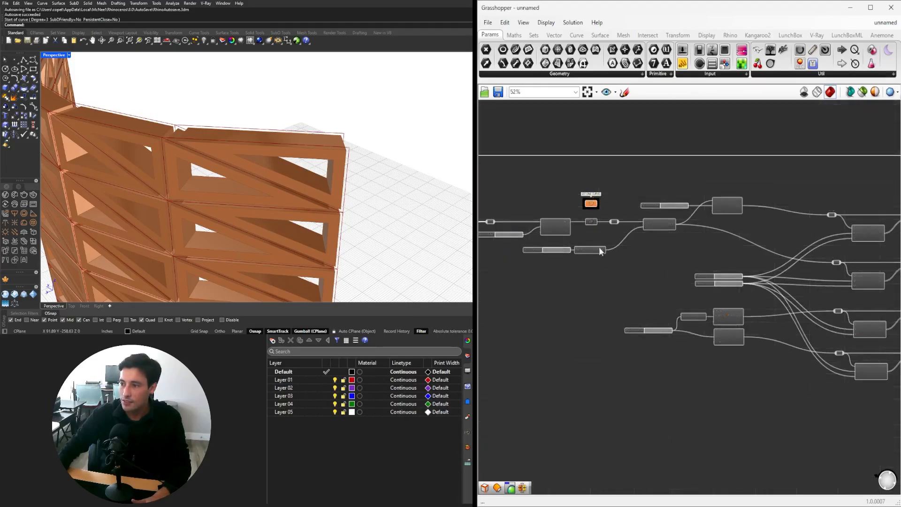
scroll(824, 217, up, 1)
right_drag(827, 222, 584, 231)
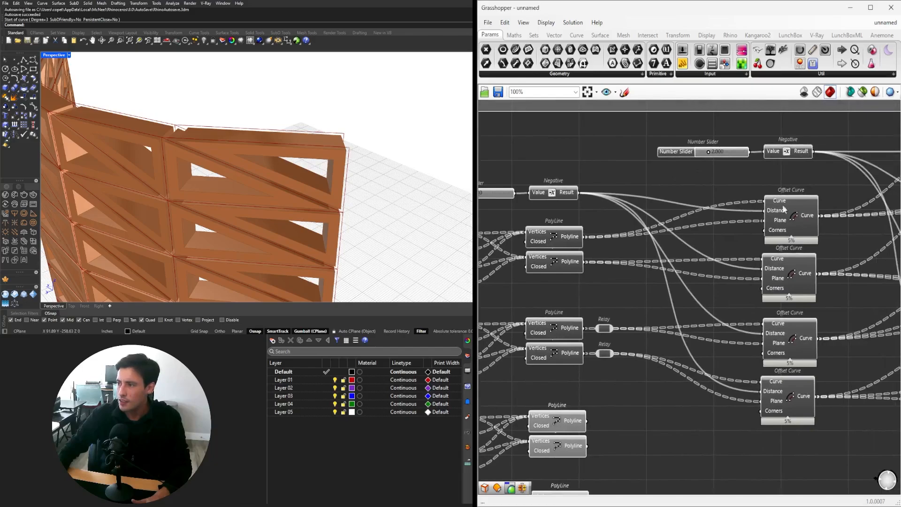
right_drag(783, 208, 621, 227)
click(734, 181)
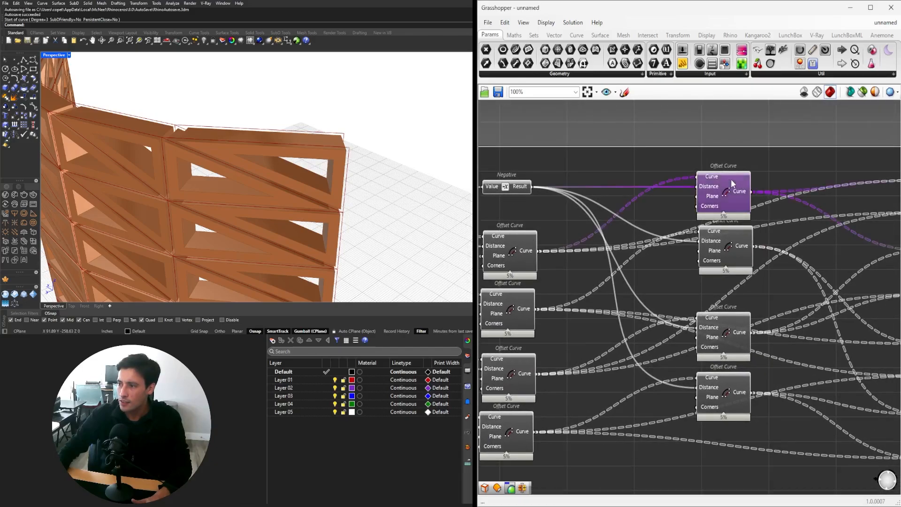
right_click(739, 179)
click(741, 201)
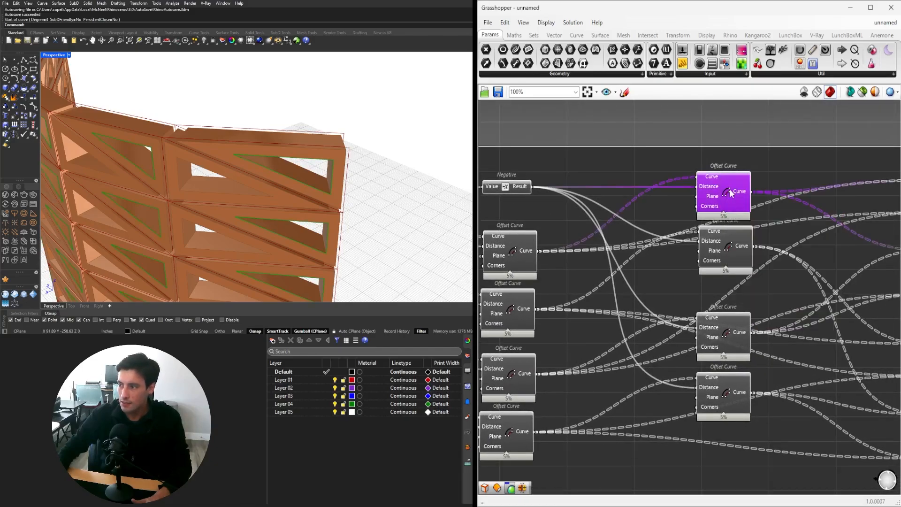
right_click(731, 193)
click(733, 214)
Move the 0.500 Number Slider slightly away from the Negative component it feeds.
scroll(613, 246, down, 3)
scroll(613, 246, up, 5)
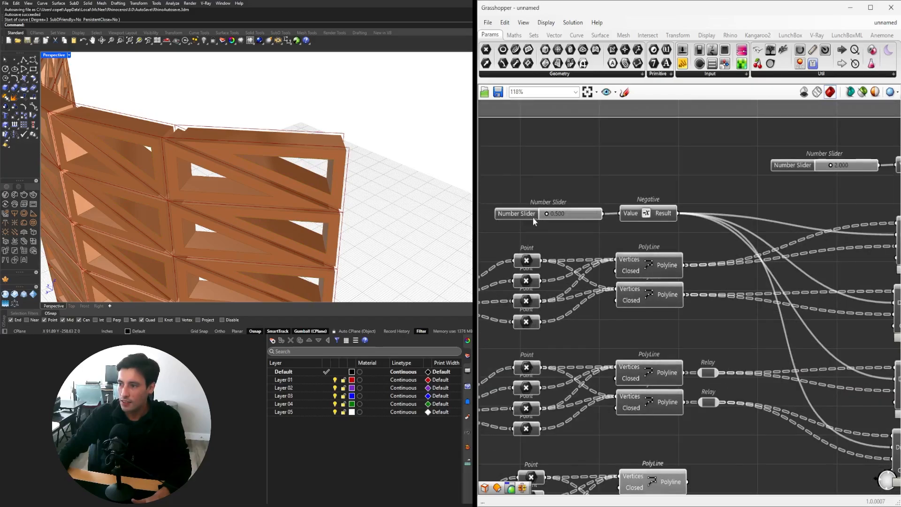
click(526, 215)
scroll(527, 215, down, 4)
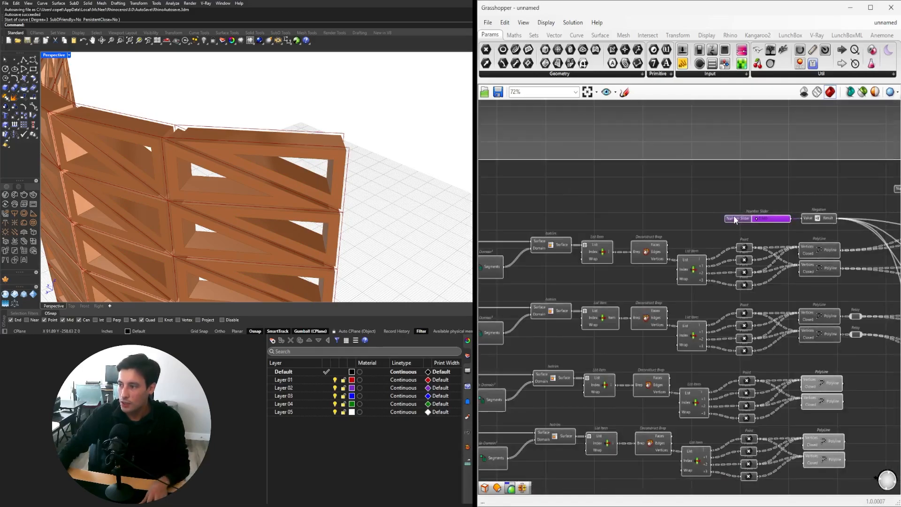
right_drag(729, 215, 811, 227)
scroll(812, 227, down, 1)
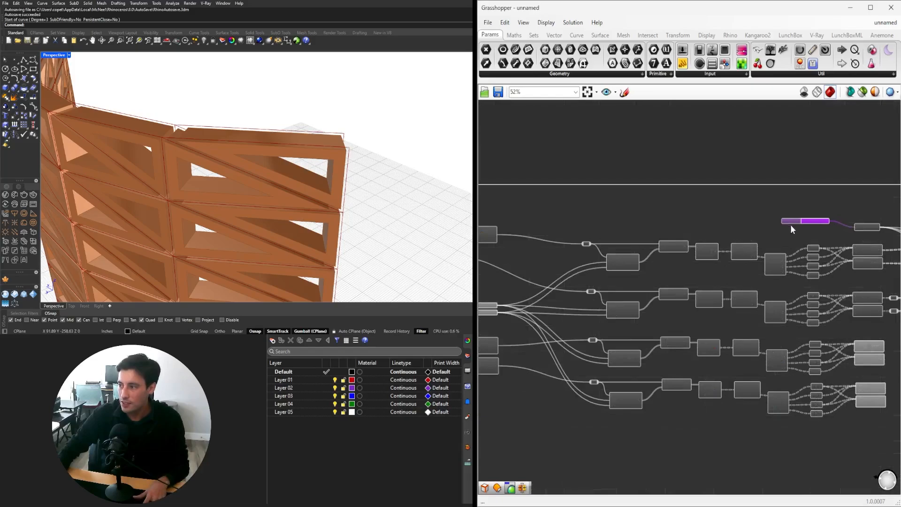
click(795, 227)
scroll(795, 227, up, 3)
click(799, 227)
right_drag(807, 226, 650, 230)
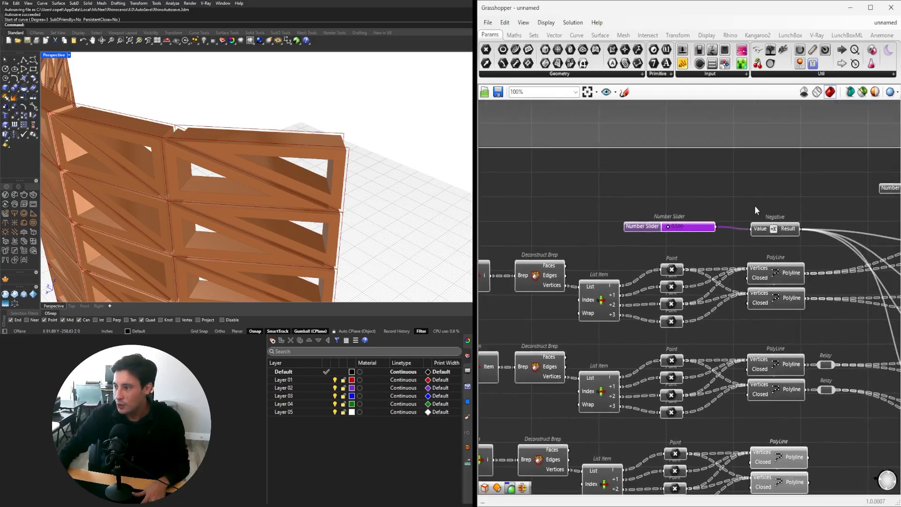
Add a Number parameter above the Negative component and connect the 0.500 Number Slider to it.
double_click(756, 202)
text(number)
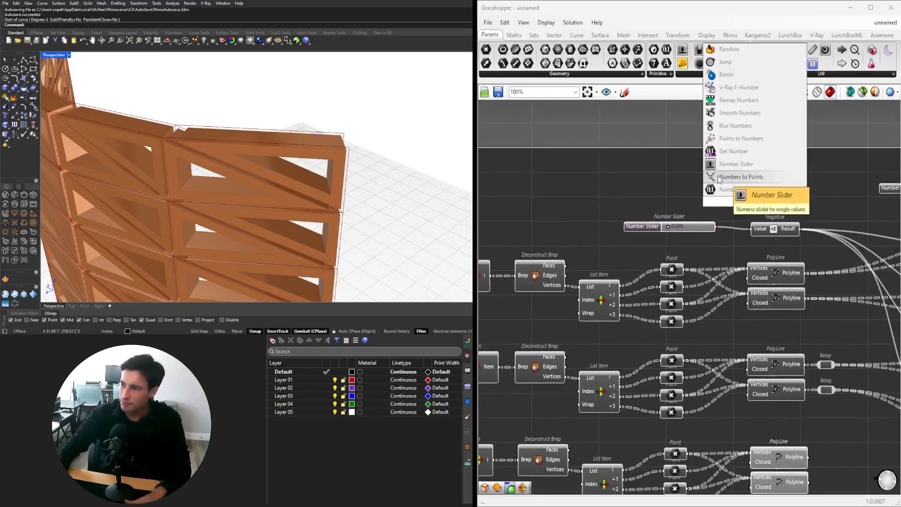
key(Return)
scroll(715, 227, up, 3)
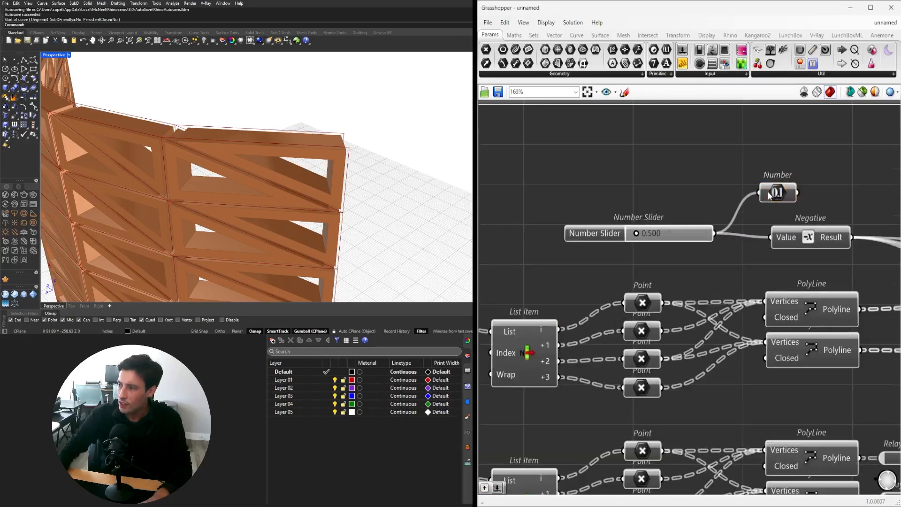
Hide the input wire of the Number parameter and move the parameter below the lowest column of Point components.
right_click(768, 193)
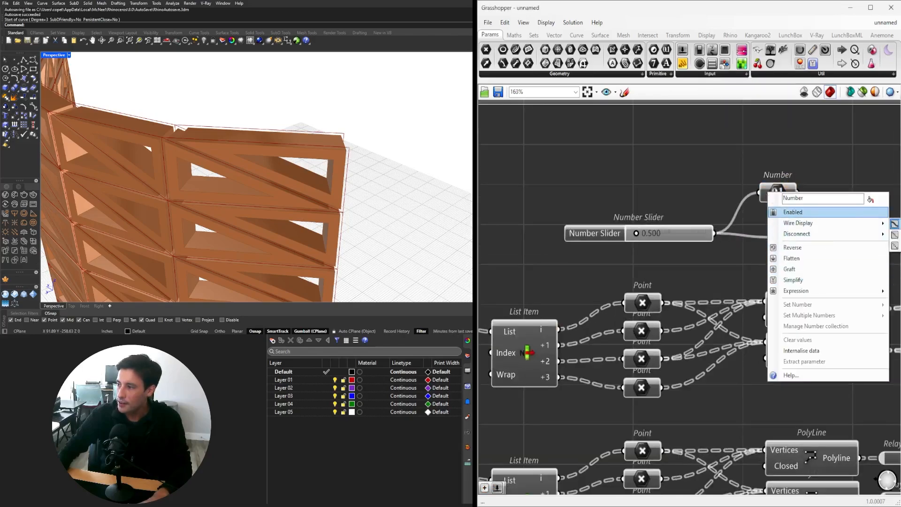
click(895, 234)
scroll(794, 177, down, 5)
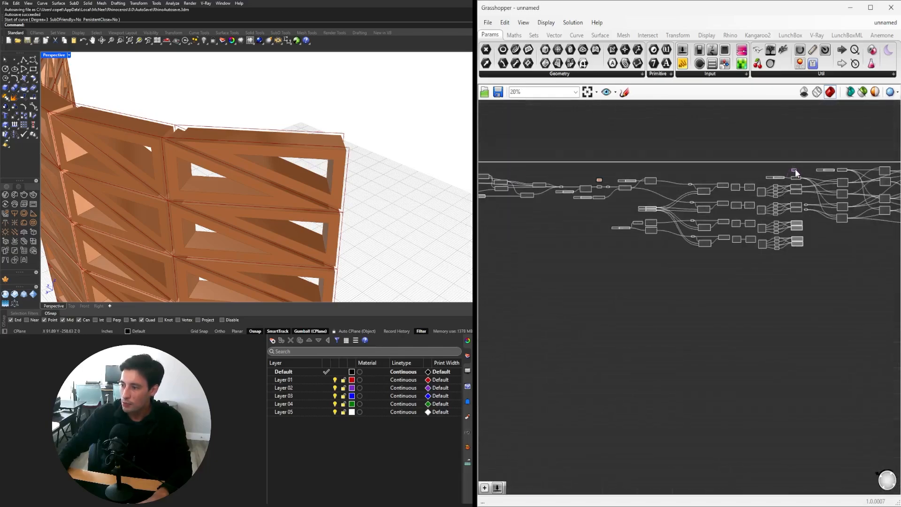
scroll(568, 222, up, 2)
scroll(585, 229, down, 2)
scroll(804, 281, up, 6)
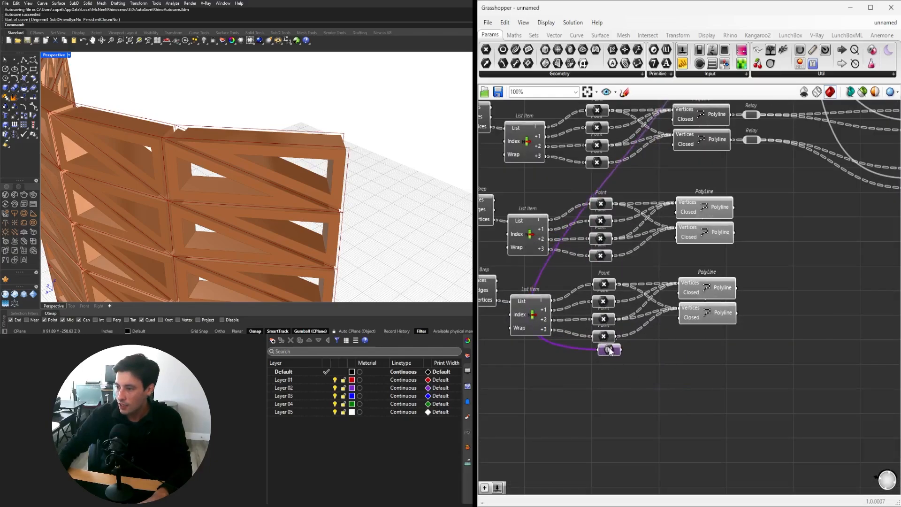
Check the four lower PolyLine components and add an Offset Curve component after them.
click(638, 286)
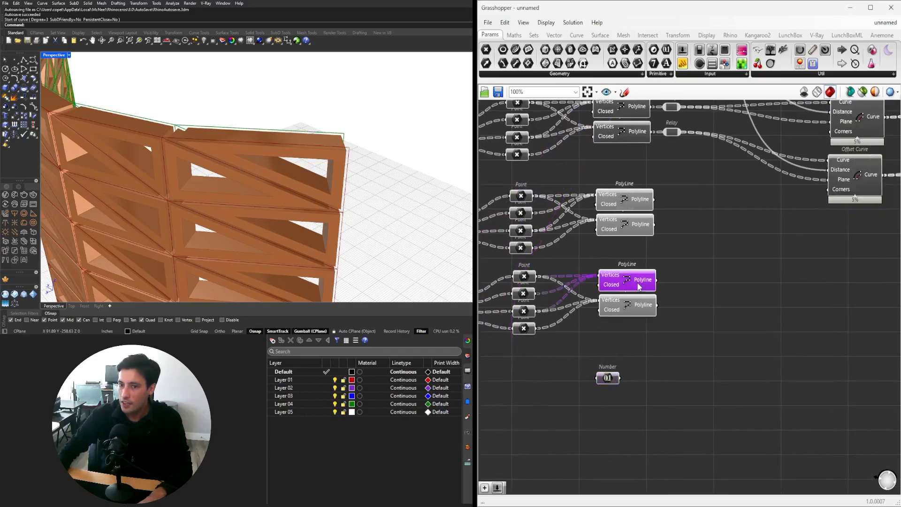
drag(685, 343, 553, 207)
double_click(781, 326)
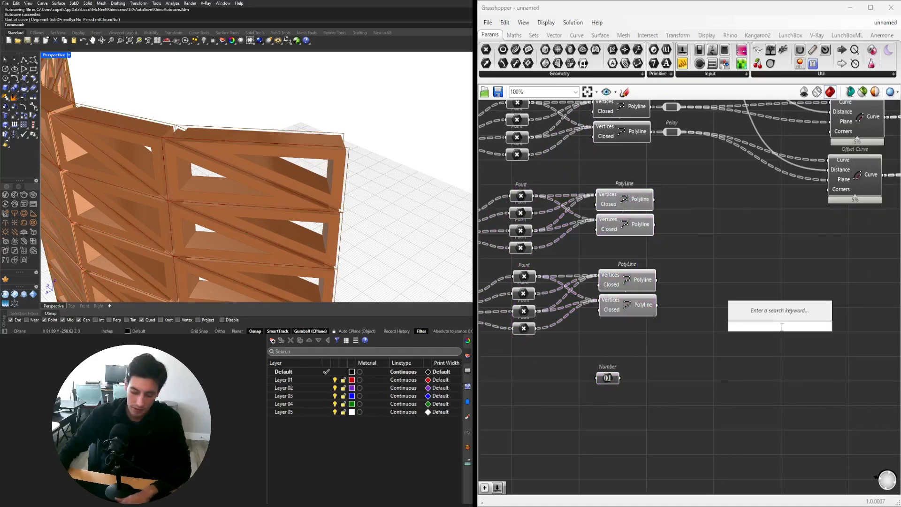
text(offset)
click(774, 288)
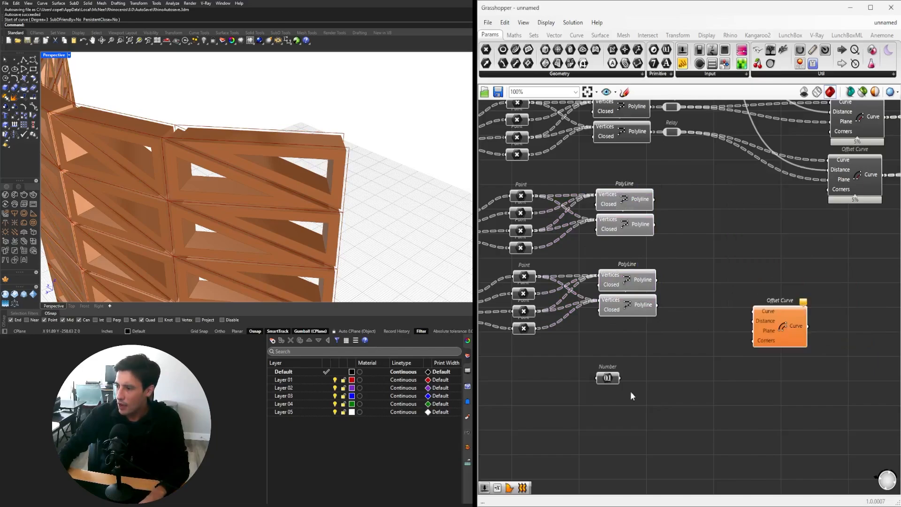
Add a Negative component between the Number parameter and the Offset Curve's Distance, and connect the first lower PolyLine to its Curve input.
double_click(662, 388)
text(negative)
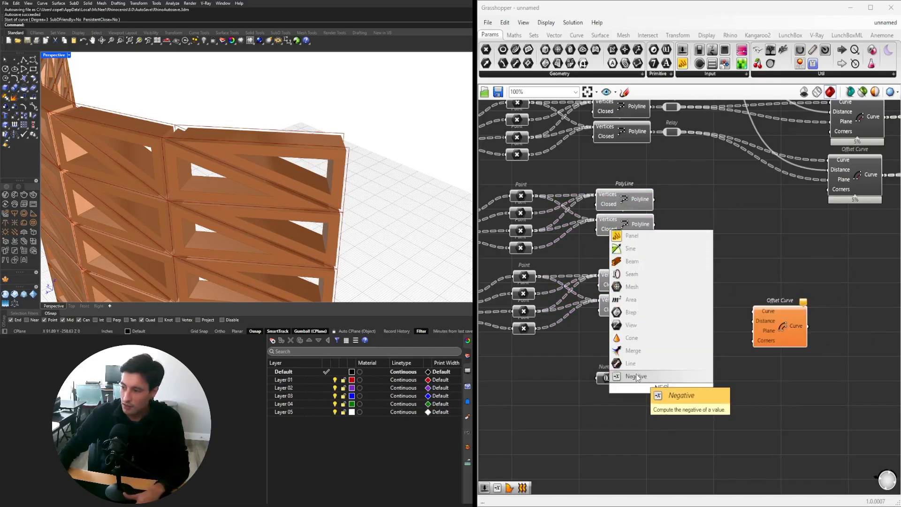
key(Return)
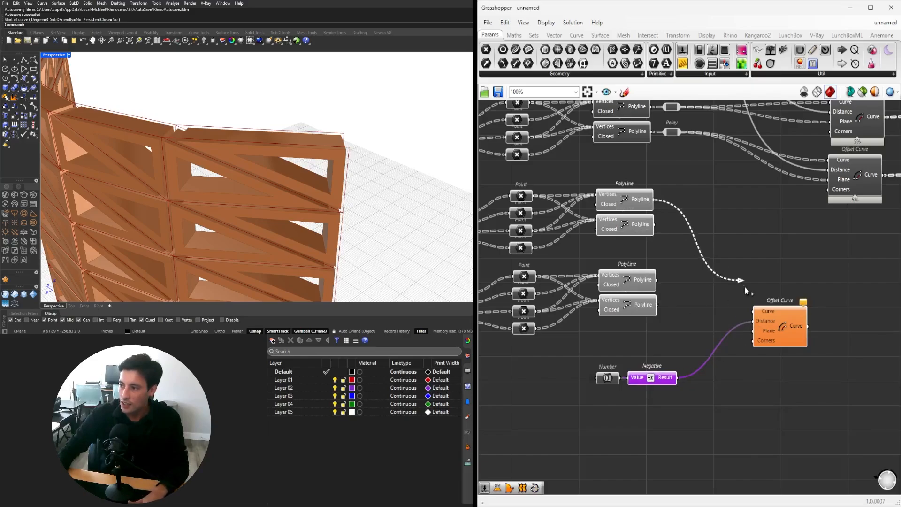
drag(758, 310, 794, 214)
drag(829, 241, 819, 253)
Duplicate the Offset Curve for the other three lower PolyLines, connecting each polyline to its own copy with the shared negative distance.
alt+drag(820, 299, 819, 300)
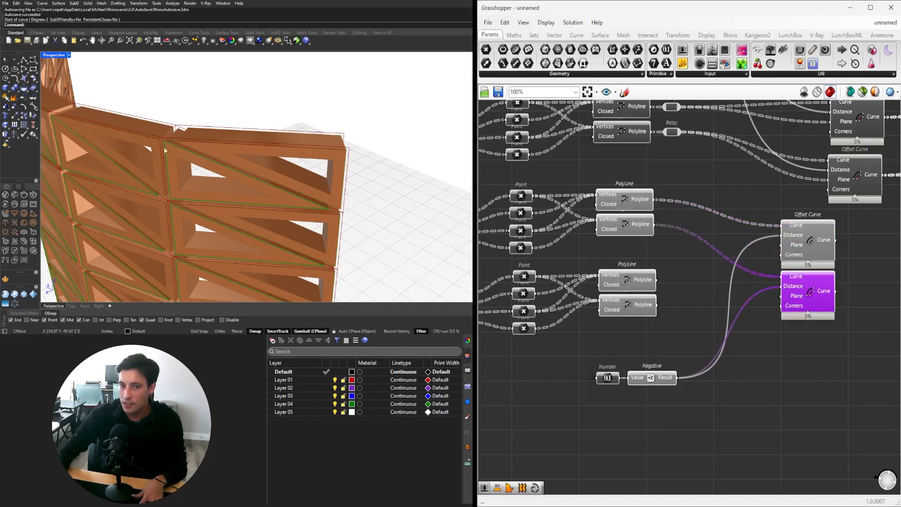
drag(868, 379, 800, 234)
right_drag(800, 234, 720, 219)
drag(724, 221, 769, 336)
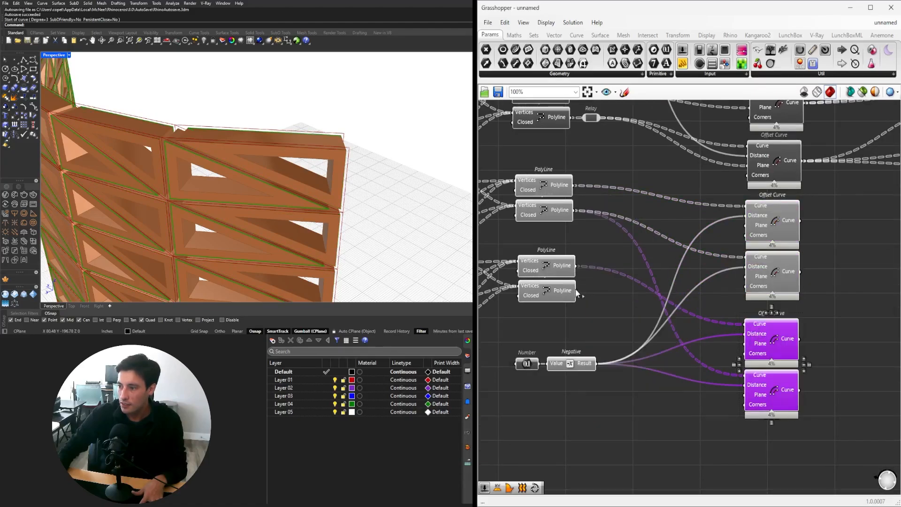
drag(749, 381, 748, 378)
click(858, 403)
Examine the outlines of the four new Offset Curves on the wall frames, all together and individually.
drag(846, 418, 777, 220)
mouse_move(361, 159)
right_down()
mouse_move(125, 135)
mouse_move(357, 159)
right_up()
scroll(710, 288, down, 2)
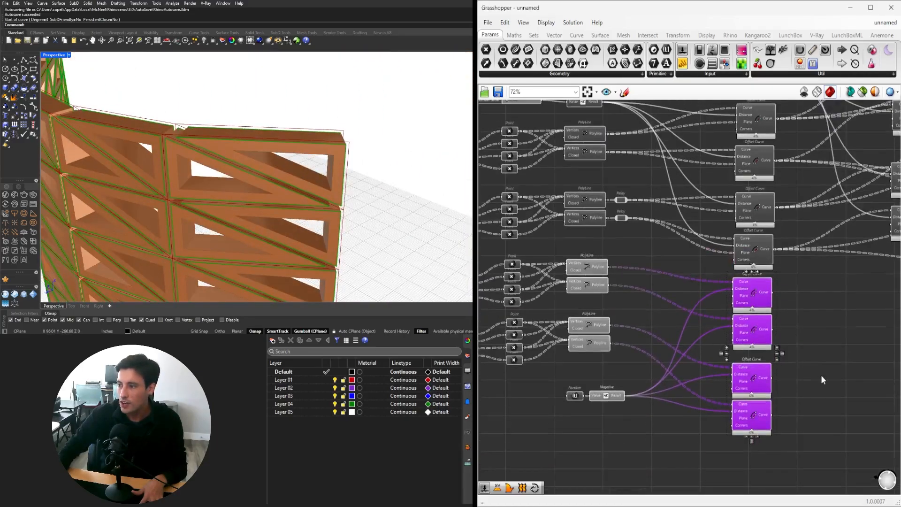
drag(868, 417, 769, 308)
click(788, 313)
click(756, 293)
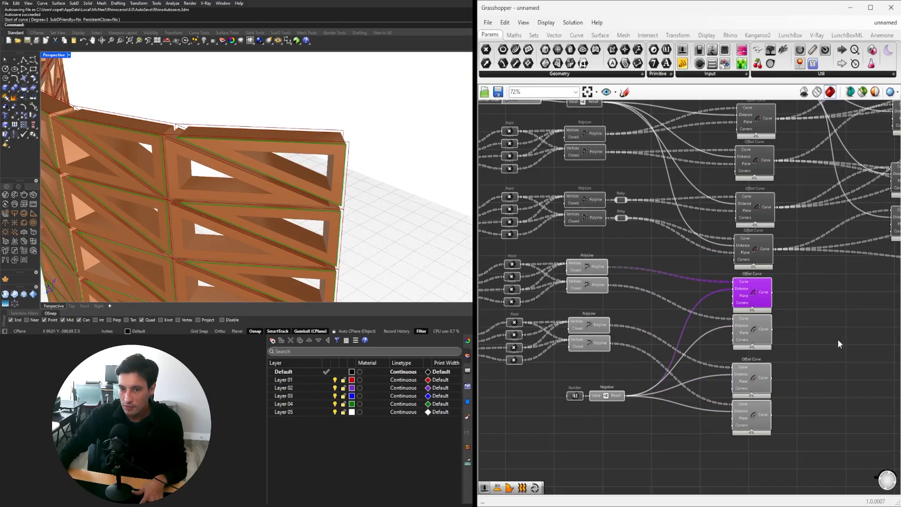
scroll(756, 293, up, 2)
scroll(753, 308, down, 2)
Move the four new Offset Curves with their Number and Negative components further down, away from the upper offset group.
drag(813, 434, 665, 252)
drag(617, 404, 558, 340)
drag(741, 263, 742, 313)
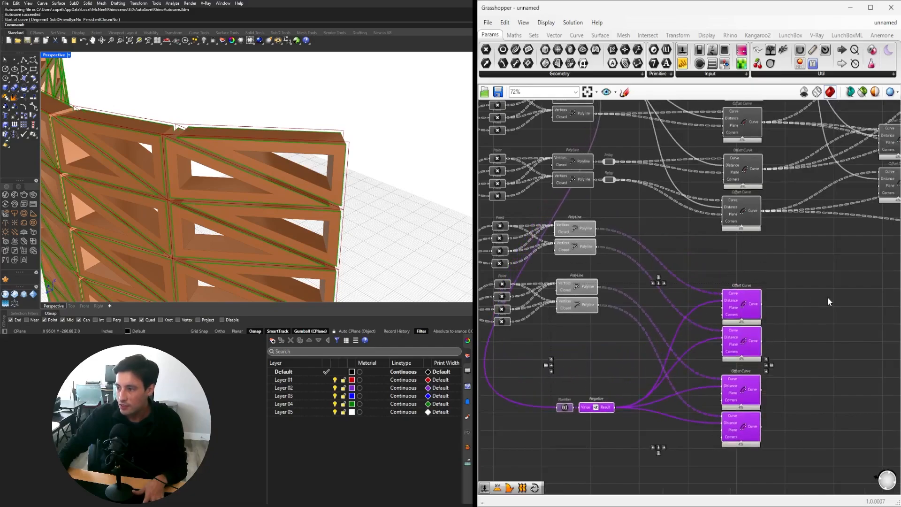
Add a Loft component beside the new Offset Curves and feed it the first lower PolyLine together with its Offset Curve.
click(827, 298)
double_click(825, 294)
text(LOFT)
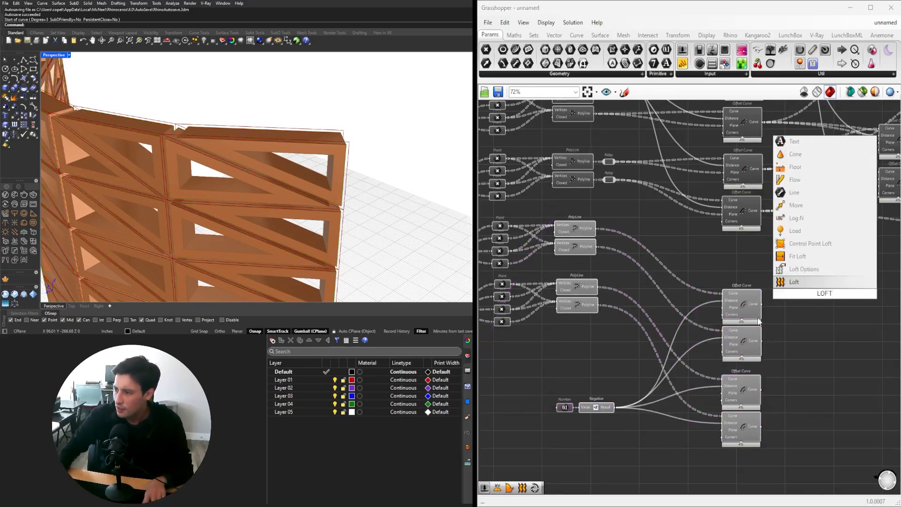
click(794, 281)
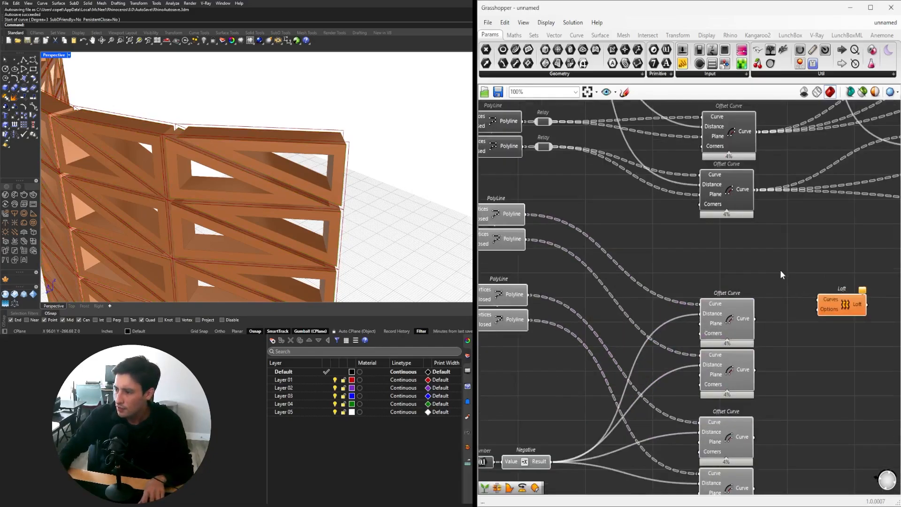
scroll(827, 292, up, 2)
click(556, 237)
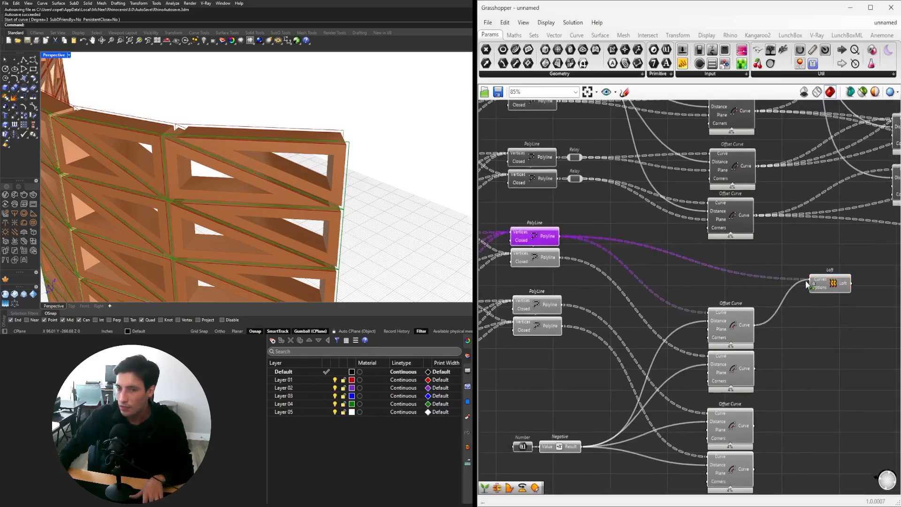
drag(836, 290, 829, 285)
Compare the outlines of the first lower PolyLine and its Offset Curve in the model.
click(731, 326)
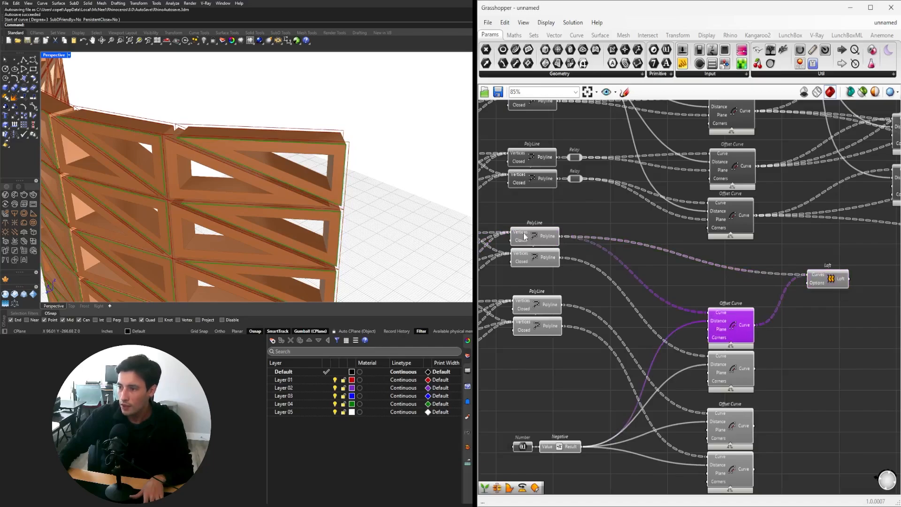
click(523, 234)
shift+click(731, 326)
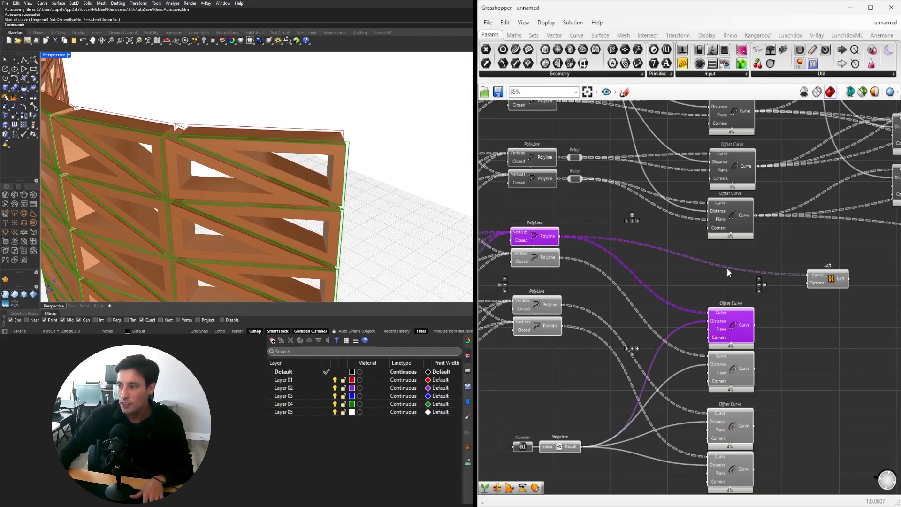
Connect the first polyline of the lower pair as a second curve input of the Loft.
click(729, 324)
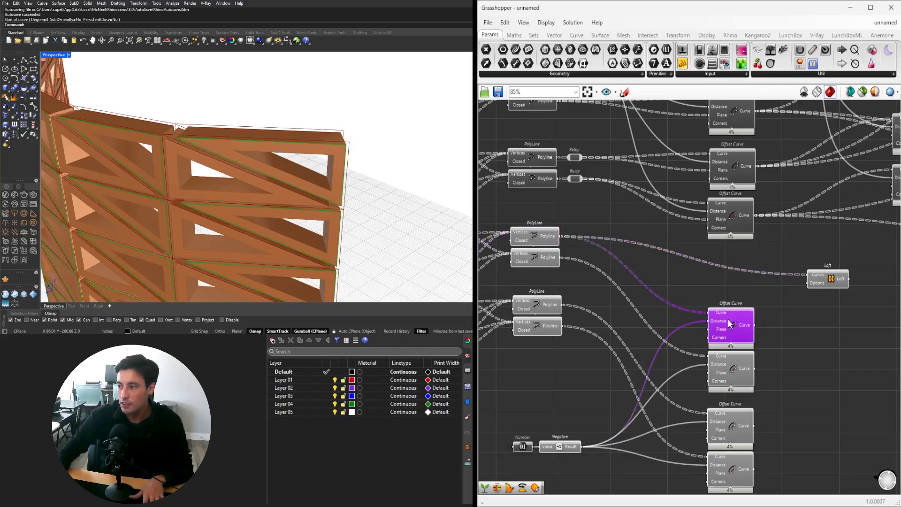
click(537, 239)
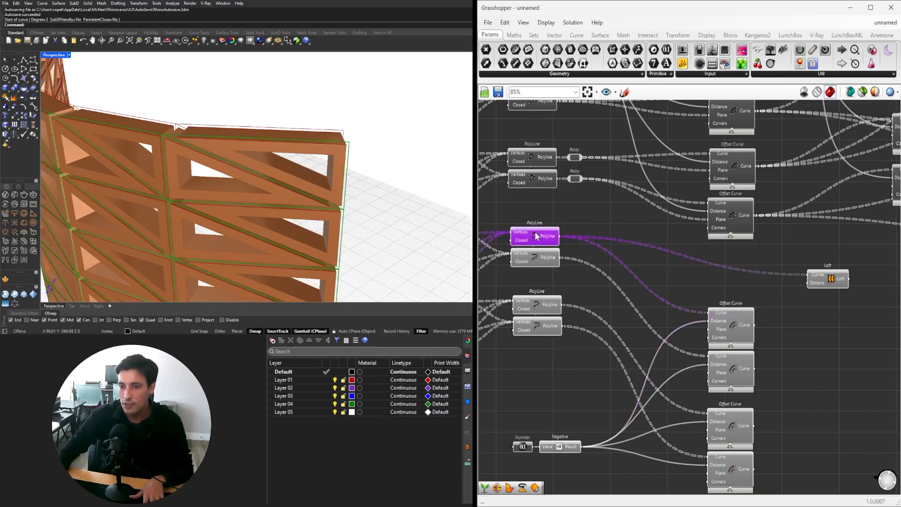
click(550, 306)
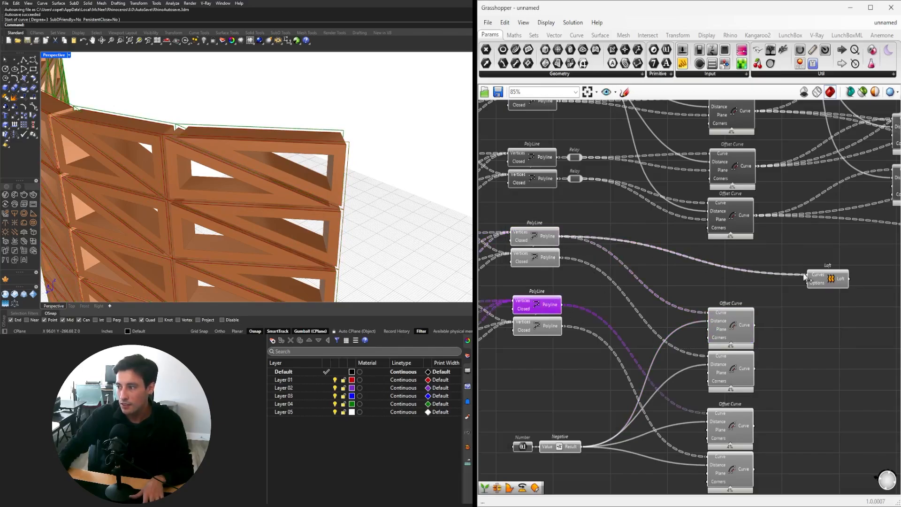
shift+drag(561, 306, 874, 275)
right_drag(855, 285, 770, 257)
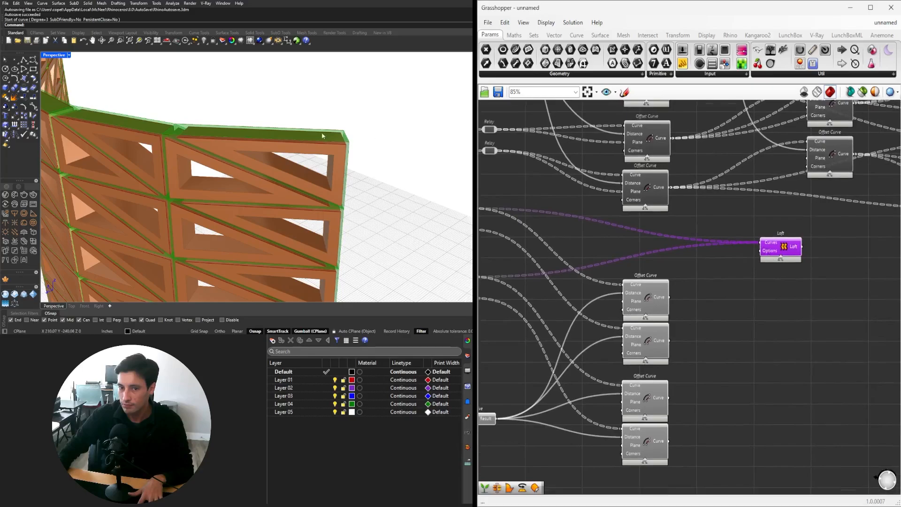
mouse_move(322, 136)
right_down()
mouse_move(347, 137)
mouse_move(301, 134)
mouse_move(328, 131)
mouse_move(311, 128)
right_up()
scroll(758, 322, down, 1)
Examine the four offset curves in the model by highlighting the Offset Curve components in pairs.
right_drag(682, 305, 739, 278)
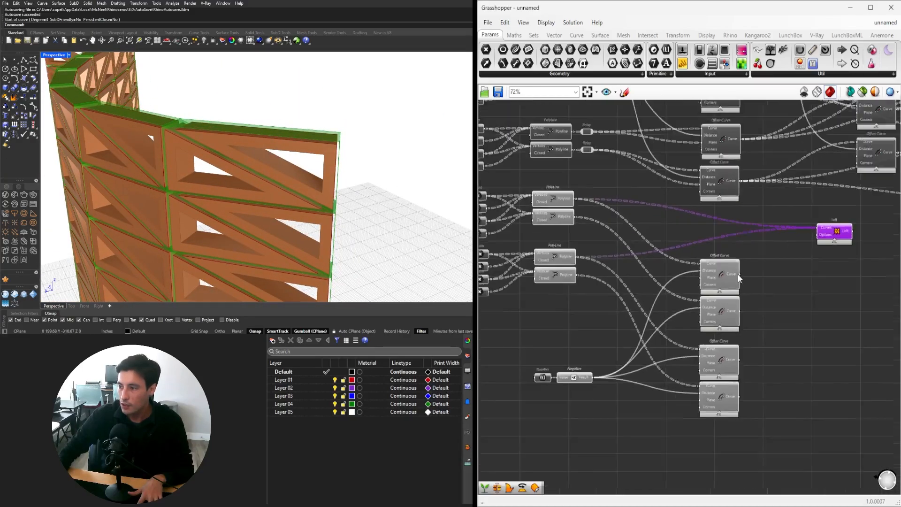
scroll(739, 278, down, 1)
click(724, 276)
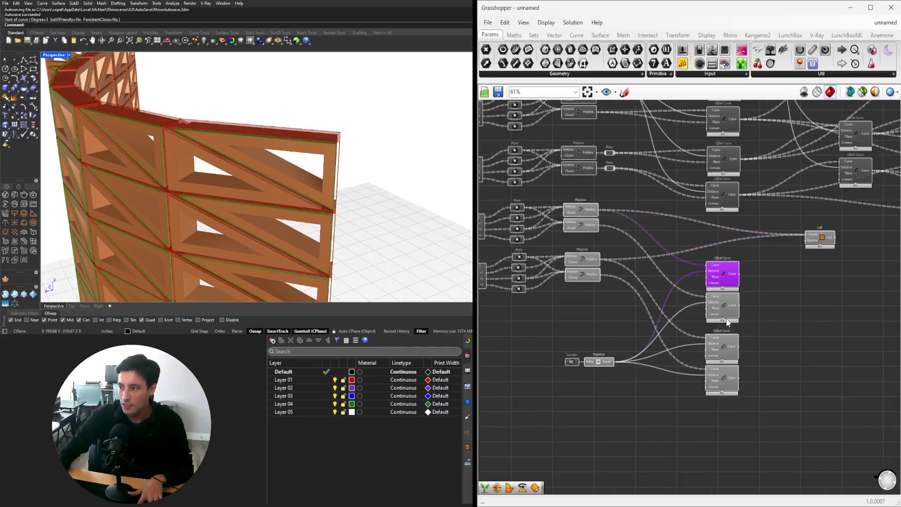
shift+click(722, 357)
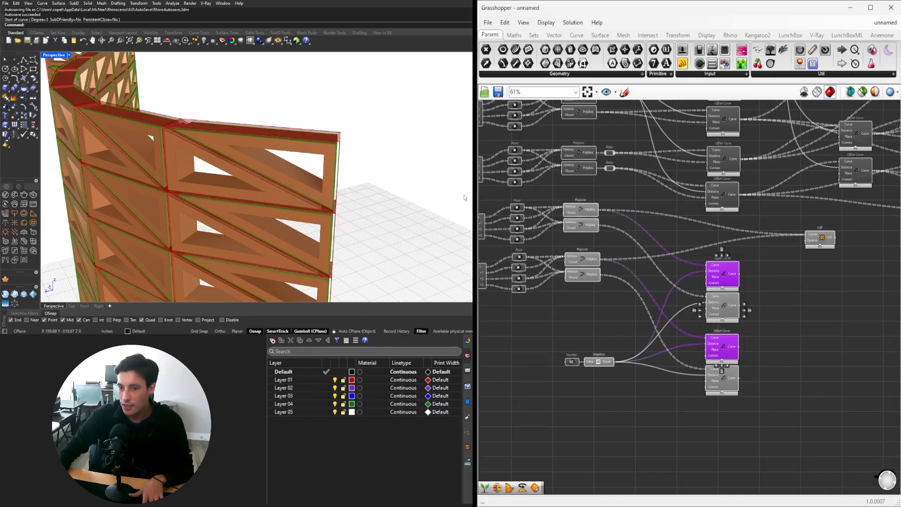
drag(779, 313, 730, 263)
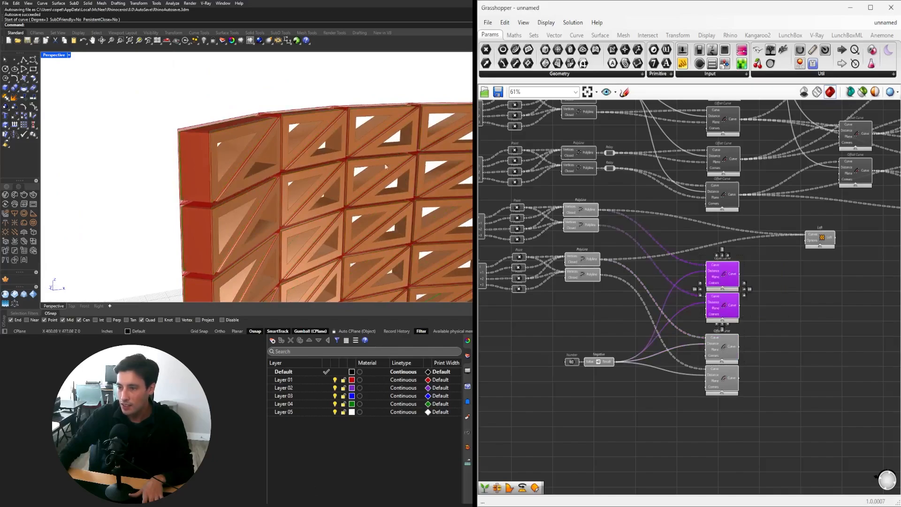
right_drag(244, 158, 311, 165)
drag(772, 398, 694, 336)
right_drag(385, 183, 263, 186)
click(808, 289)
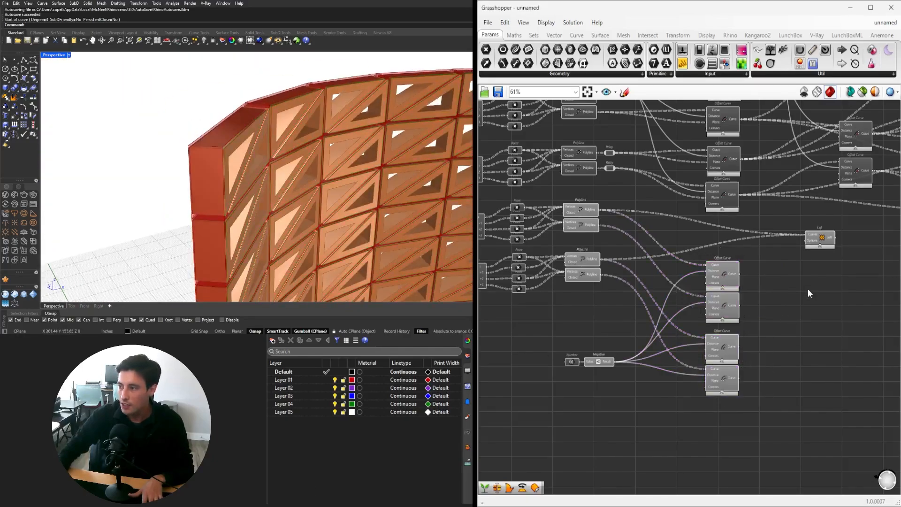
Duplicate the Loft component below the original and feed it the first and third offset curves.
double_click(808, 294)
drag(821, 239, 833, 240)
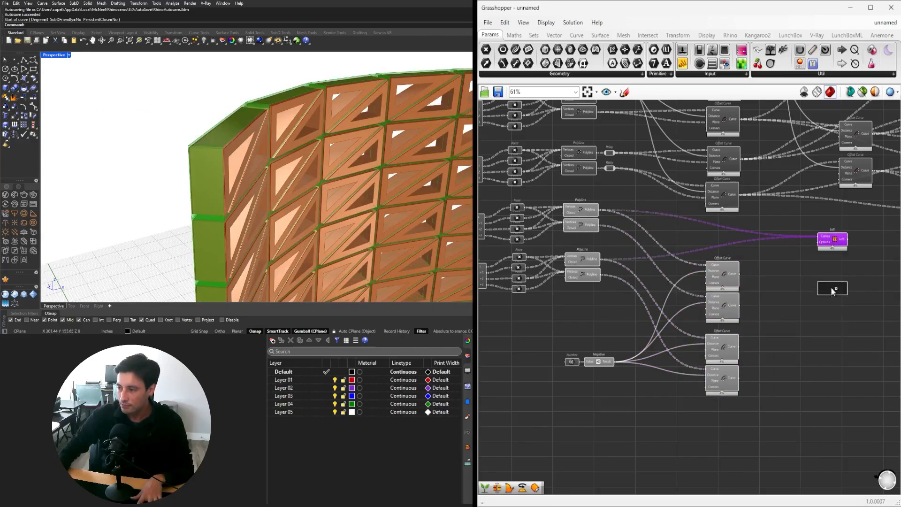
alt+drag(832, 291, 830, 293)
click(727, 277)
right_drag(253, 146, 332, 131)
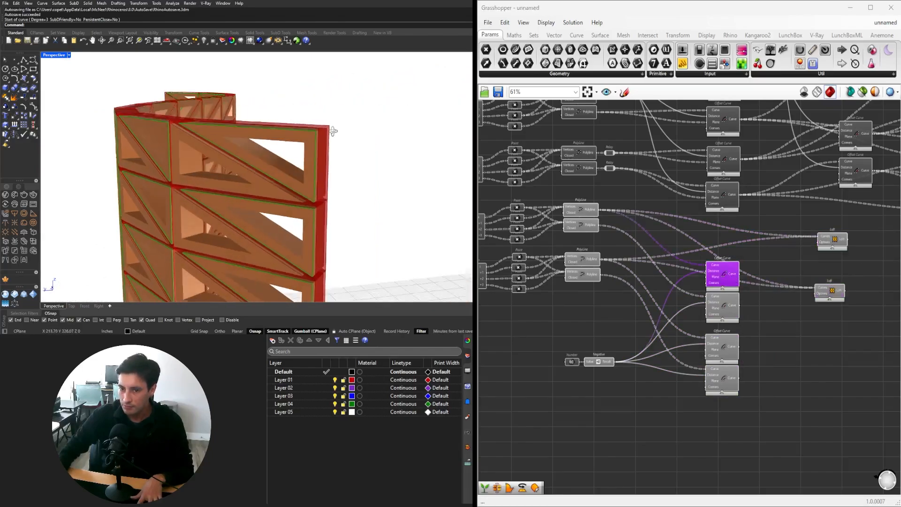
click(723, 351)
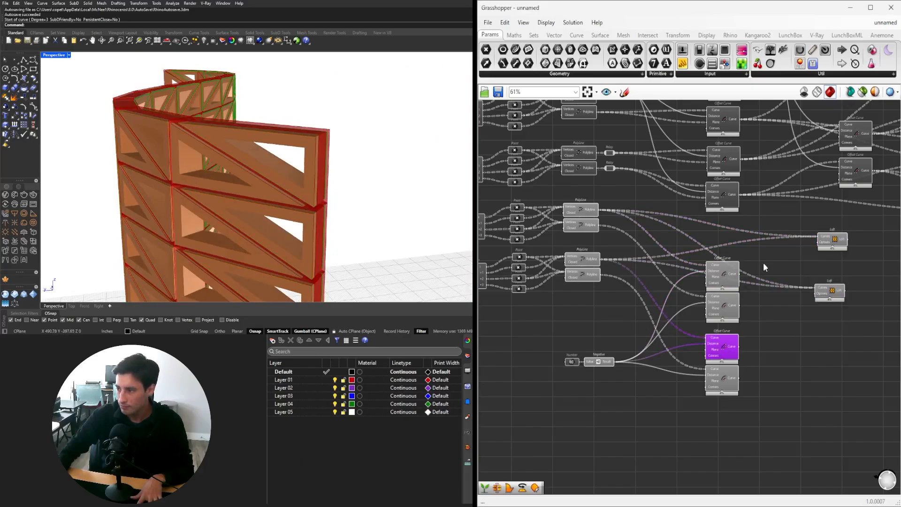
scroll(764, 268, up, 3)
drag(849, 307, 850, 307)
right_drag(803, 339, 676, 339)
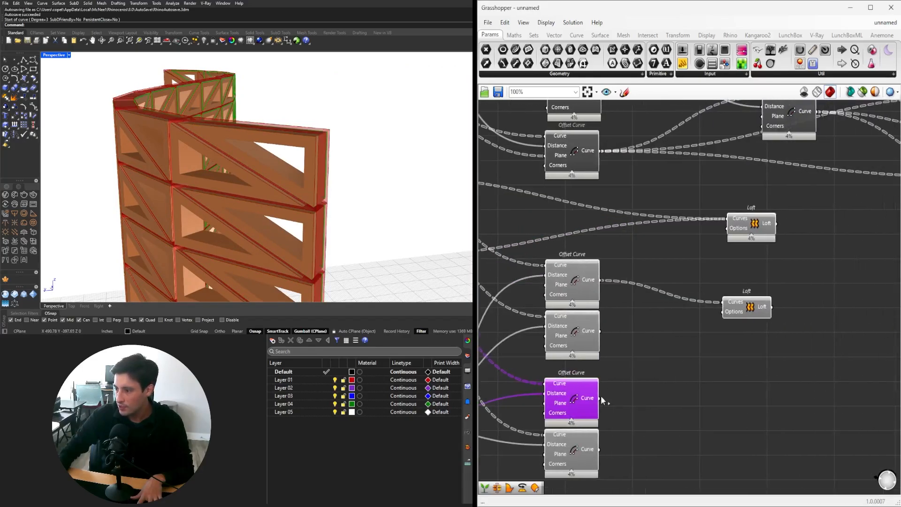
Make a third Loft component from the copy and feed it the second and fourth offset curves.
alt+drag(735, 305, 726, 365)
mouse_move(216, 188)
right_down()
mouse_move(202, 183)
mouse_move(214, 183)
right_up()
scroll(211, 182, up, 5)
scroll(802, 305, down, 2)
right_drag(810, 335, 820, 361)
click(814, 361)
right_drag(751, 368, 758, 278)
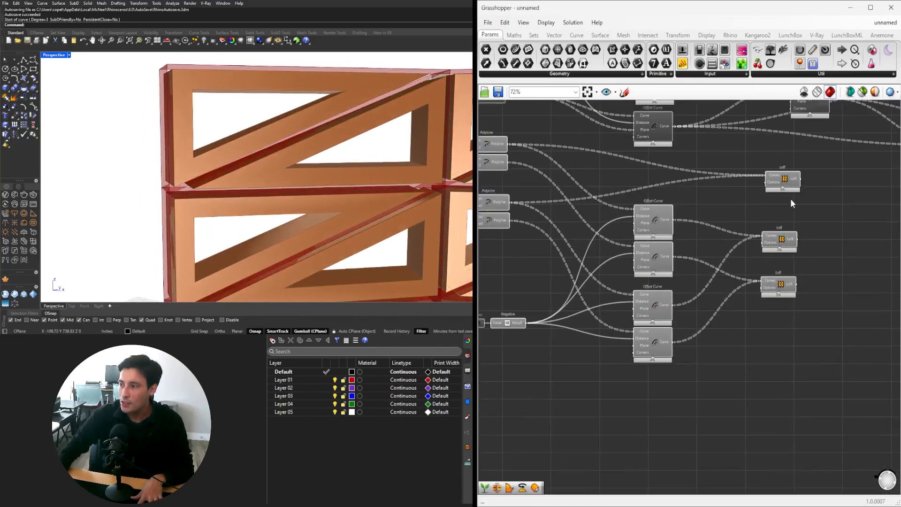
Spread out the Loft components by moving the polyline Loft up and the two offset Lofts down.
drag(781, 186, 781, 173)
drag(834, 336, 790, 238)
drag(780, 240, 782, 271)
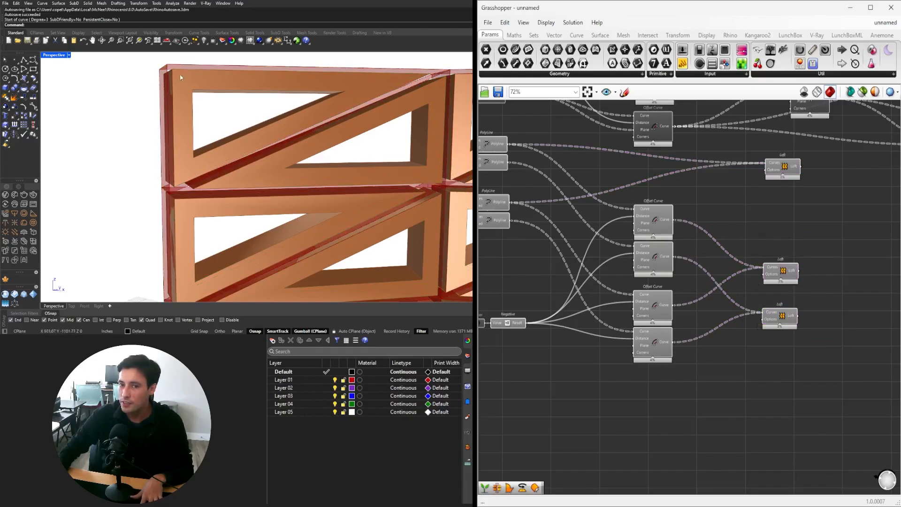
scroll(180, 77, down, 10)
right_drag(180, 78, 182, 155)
scroll(112, 177, up, 10)
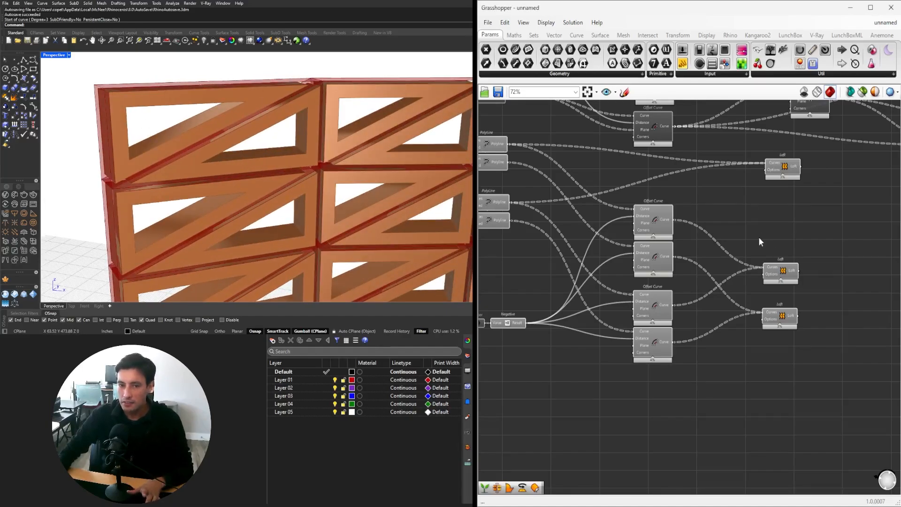
Move the four Offset Curve components and their two Lofts down together, away from the polyline Loft.
click(779, 175)
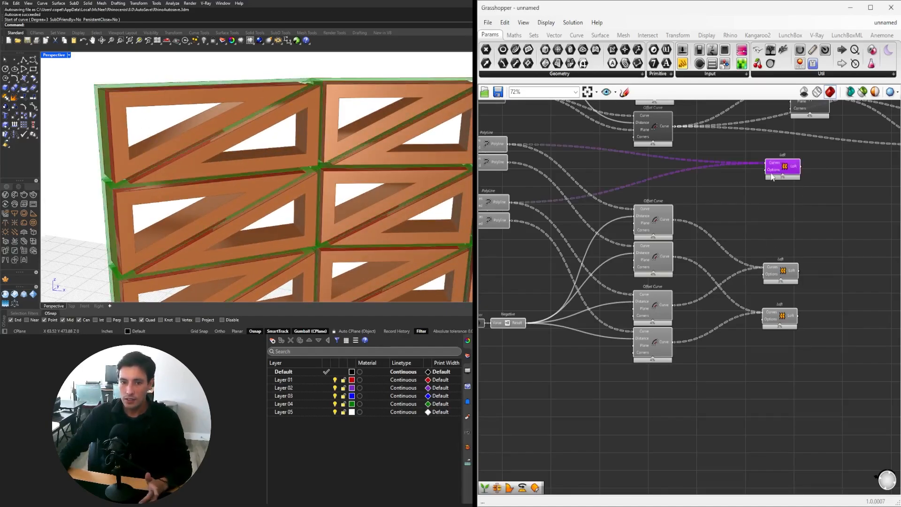
drag(806, 413, 608, 225)
drag(581, 381, 537, 337)
drag(885, 402, 640, 241)
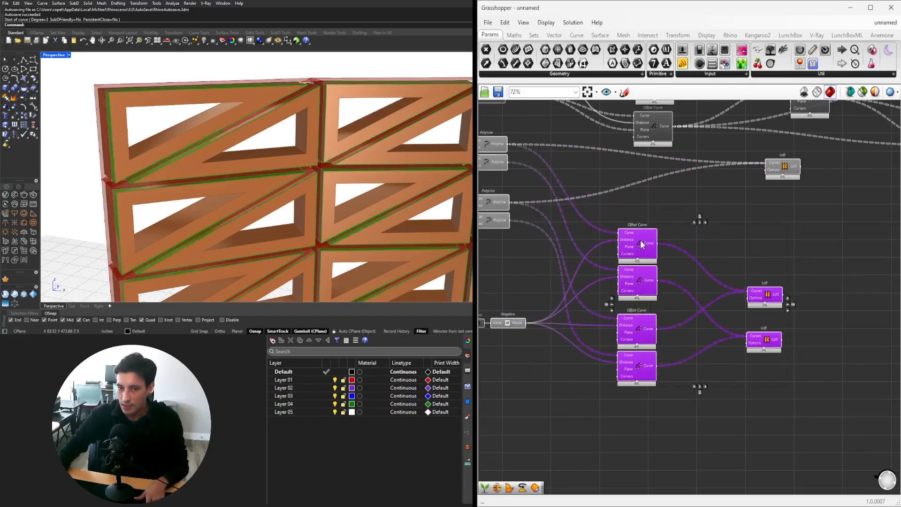
click(573, 206)
right_drag(573, 206, 629, 232)
Highlight the first polyline together with its offset curve to compare them in the model.
click(554, 168)
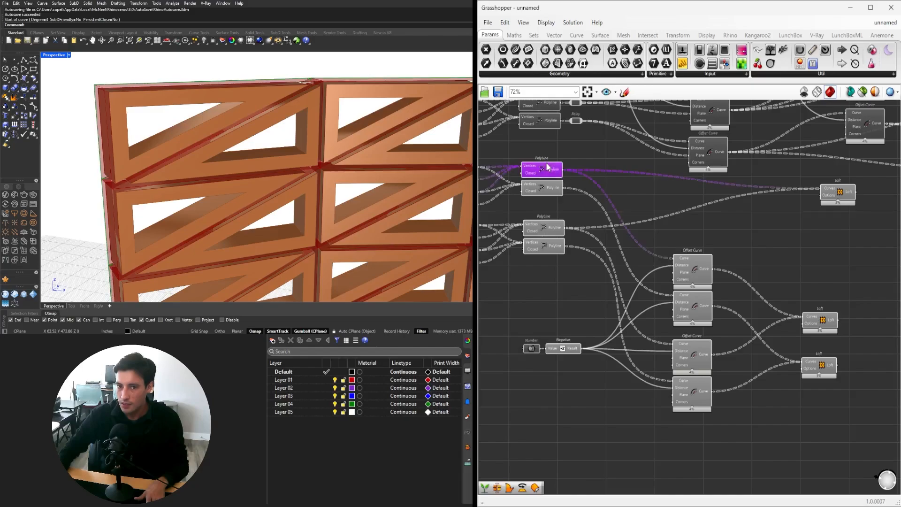
right_drag(197, 117, 338, 127)
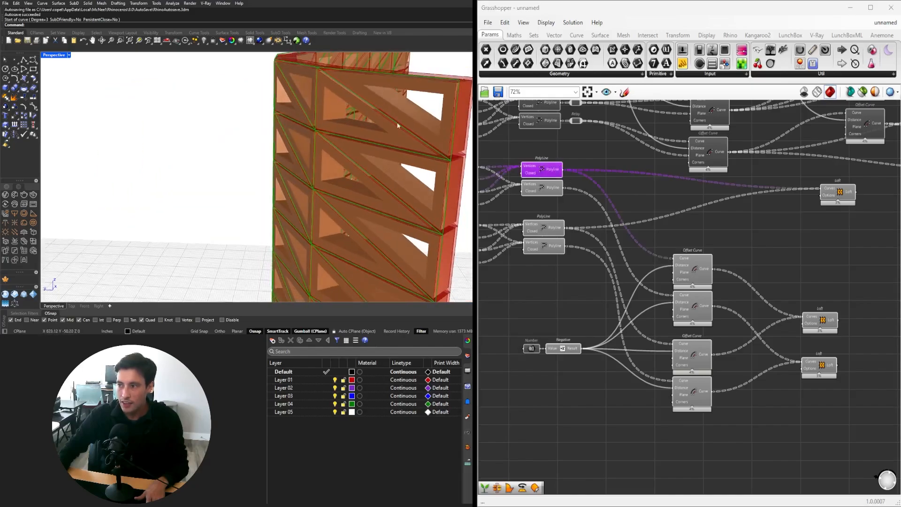
shift+click(689, 266)
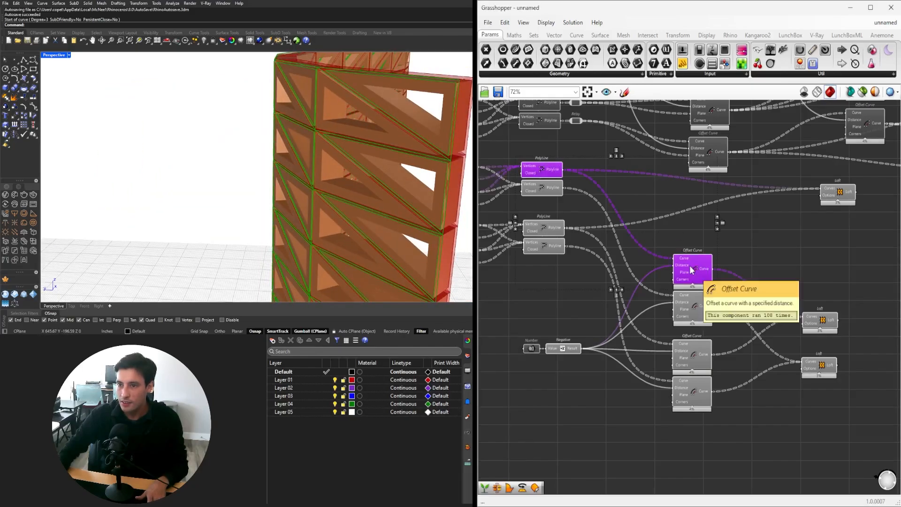
right_drag(787, 267, 764, 303)
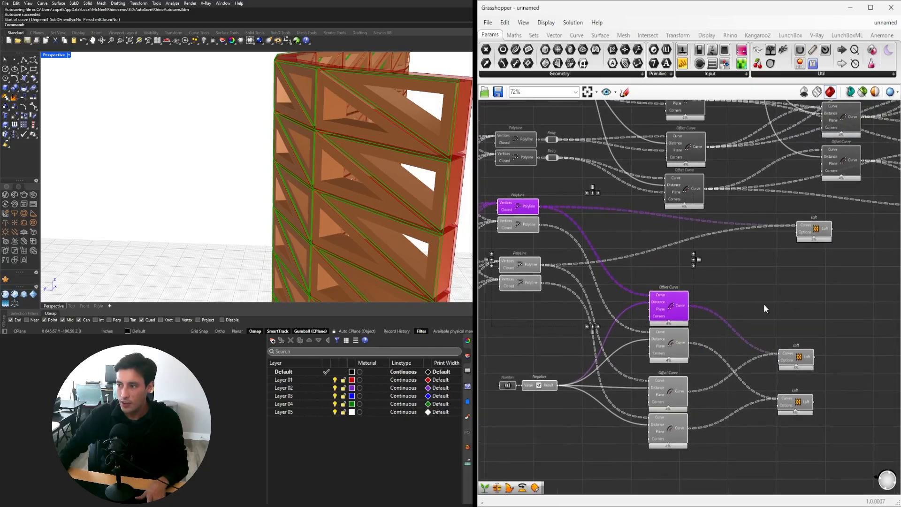
double_click(742, 293)
text(n)
key(Escape)
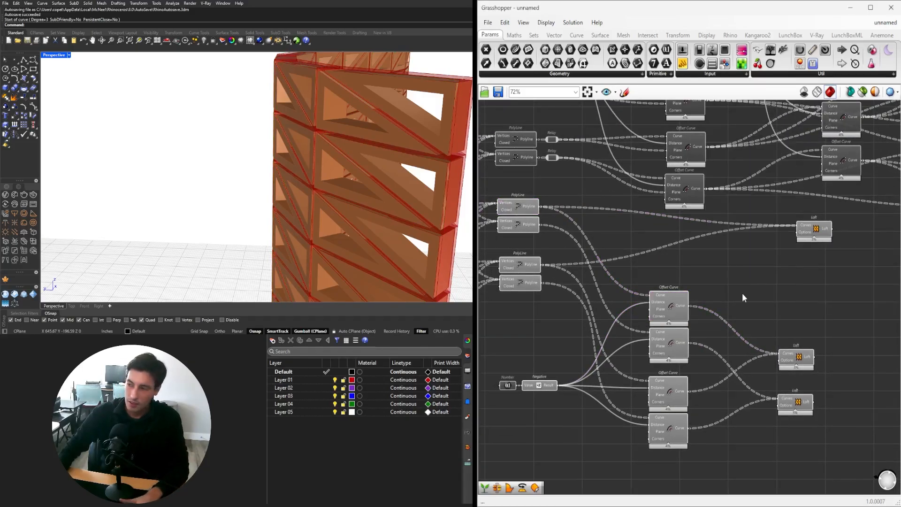
Add a Boundary Surfaces component fed by the first polyline and first offset curve, with its Edges input flattened.
double_click(741, 293)
text(Boun)
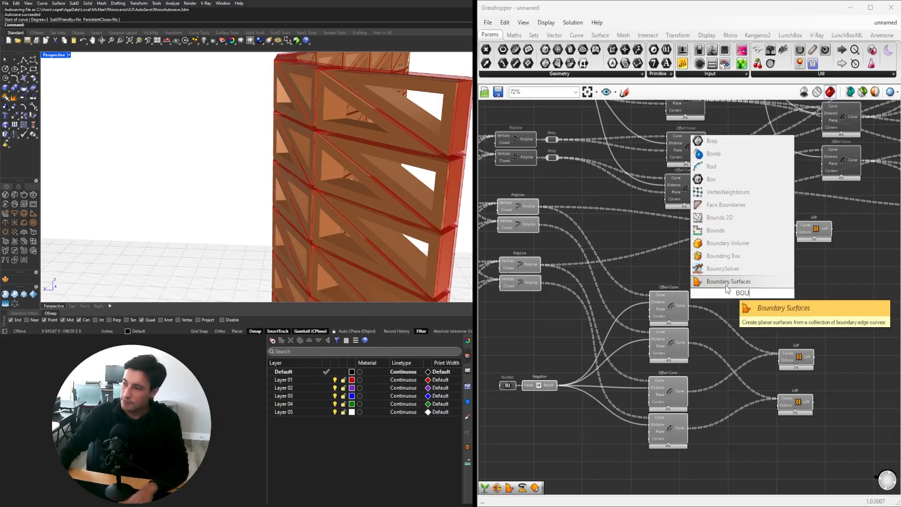
click(734, 282)
drag(735, 295, 743, 274)
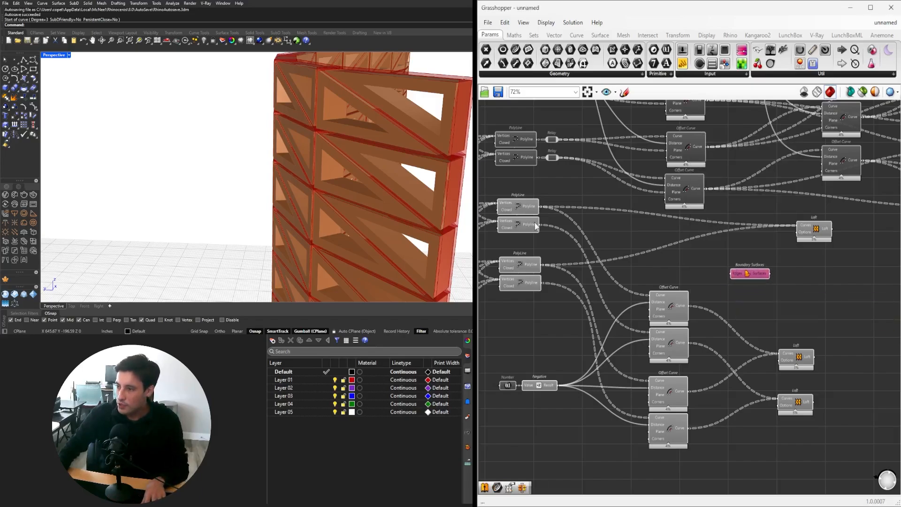
shift+drag(731, 275, 733, 274)
right_click(729, 271)
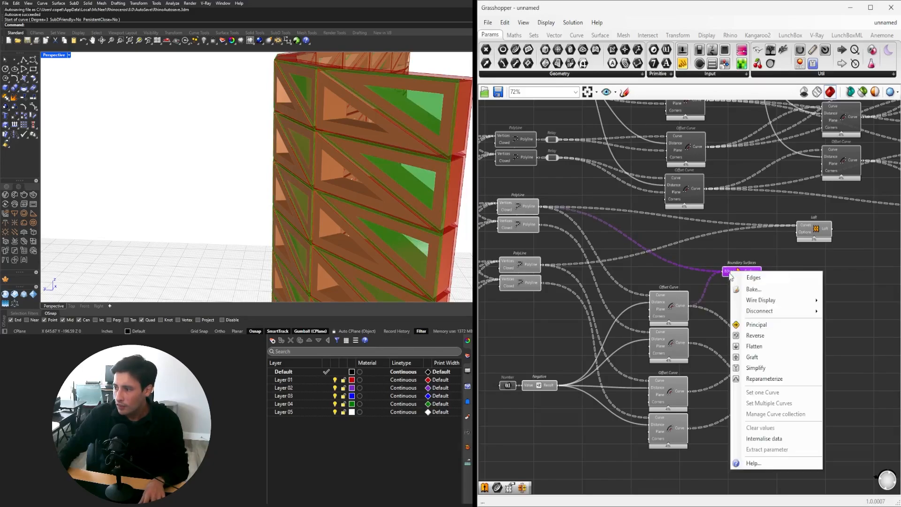
click(749, 344)
drag(747, 279, 798, 271)
Duplicate the Boundary Surfaces component for the second polyline and second offset curve, and move both components down together.
alt+drag(798, 268, 796, 294)
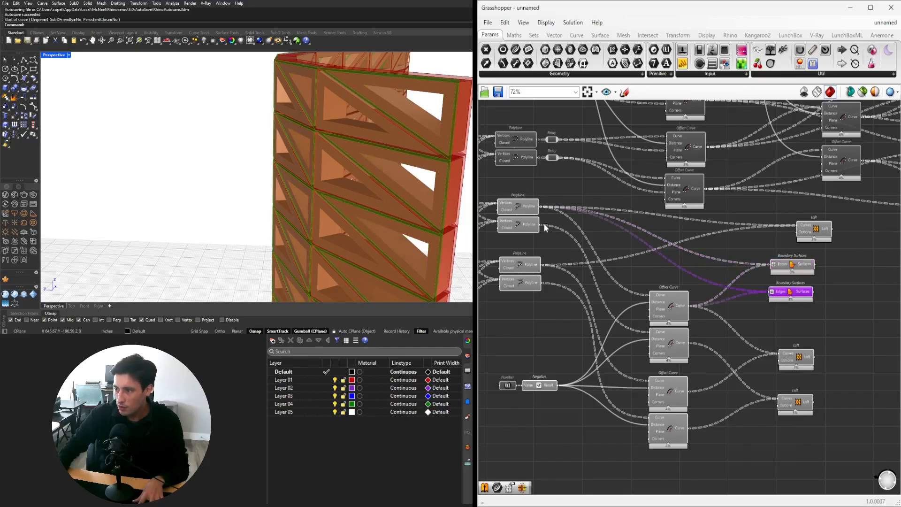
drag(723, 284, 772, 291)
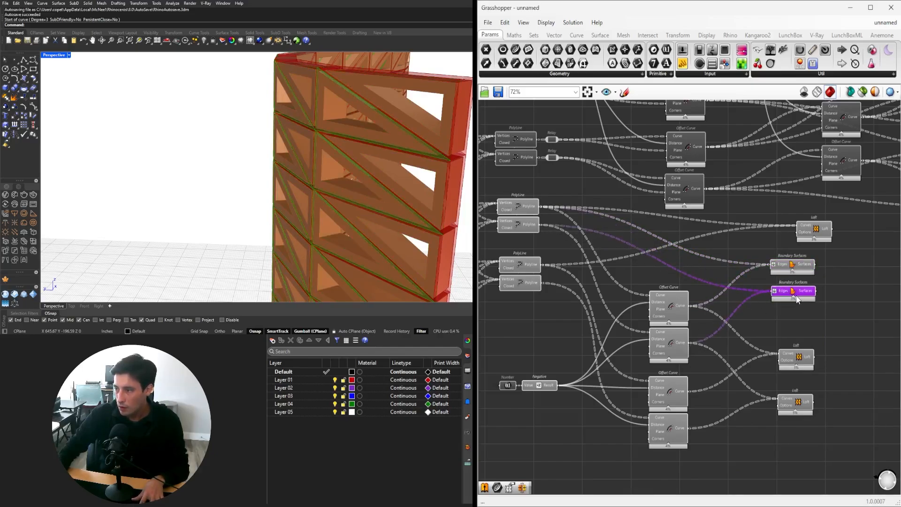
shift+click(792, 267)
right_drag(371, 161, 403, 164)
right_drag(804, 304, 723, 292)
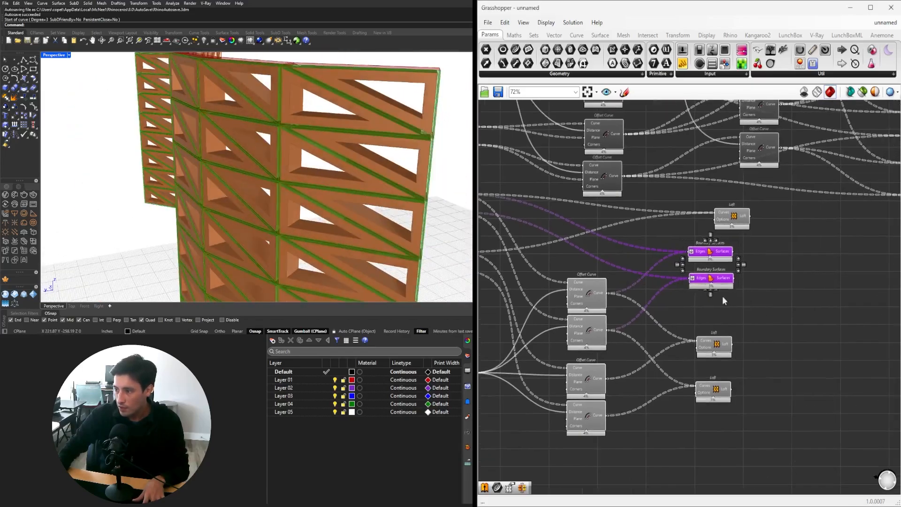
shift+click(722, 347)
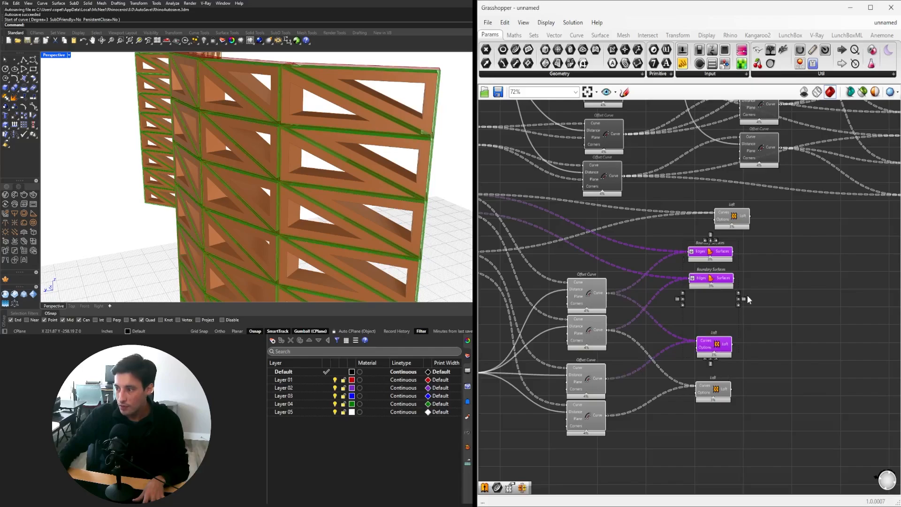
drag(768, 306, 717, 269)
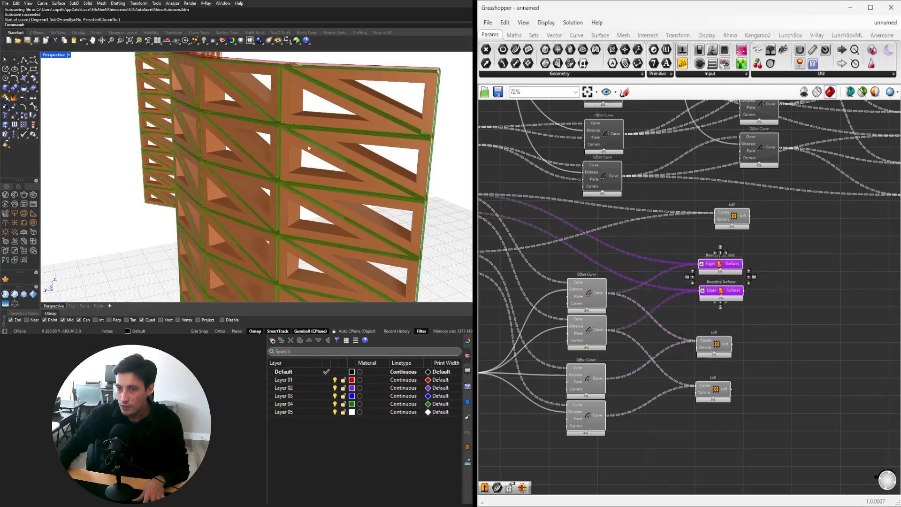
Examine the boundary surfaces and the two offset Lofts on the panel wall in the model.
right_drag(309, 148, 289, 145)
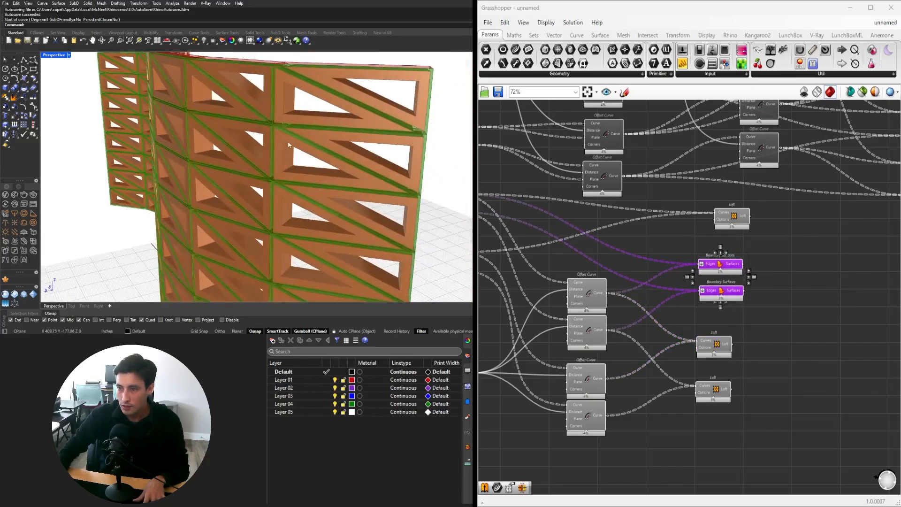
scroll(703, 255, down, 3)
right_drag(892, 230, 742, 304)
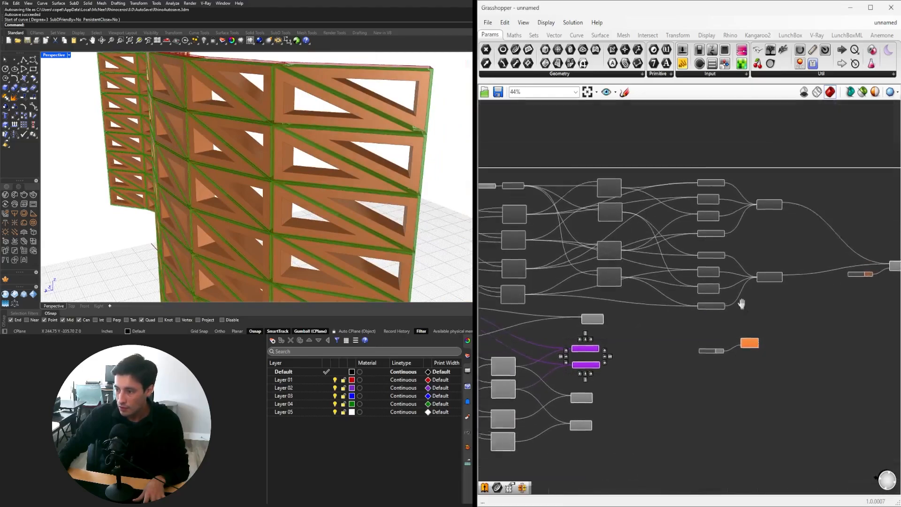
scroll(607, 363, up, 5)
right_drag(607, 364, 756, 259)
drag(748, 436, 682, 336)
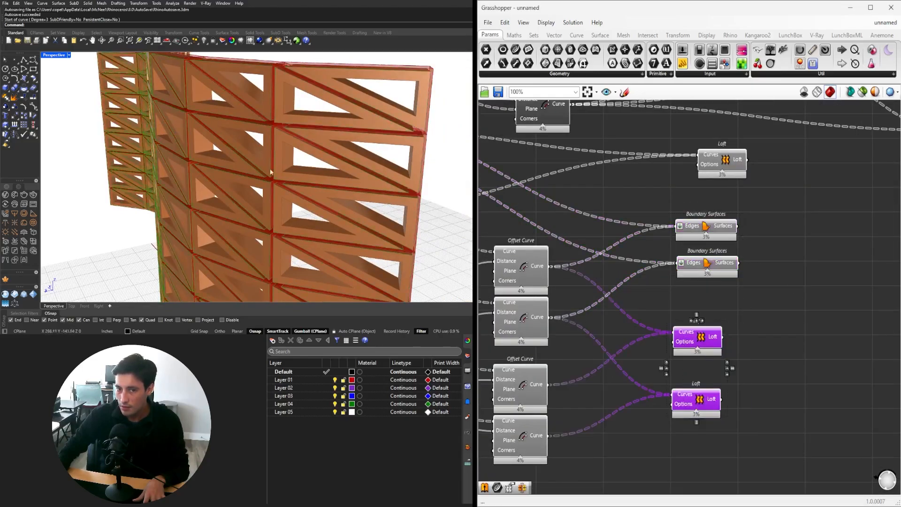
right_drag(270, 172, 351, 173)
click(701, 338)
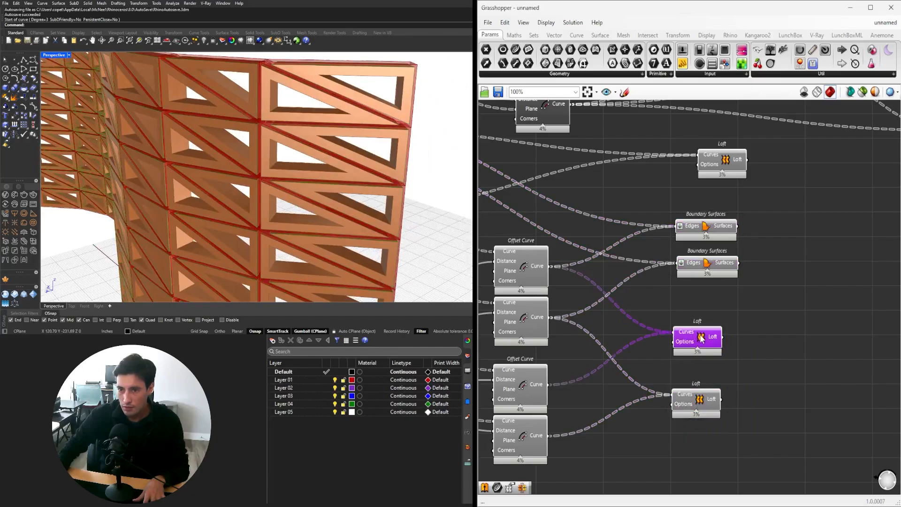
Examine the two offset Lofts and the two Boundary Surfaces on the panel wall by highlighting them together and individually.
shift+click(707, 404)
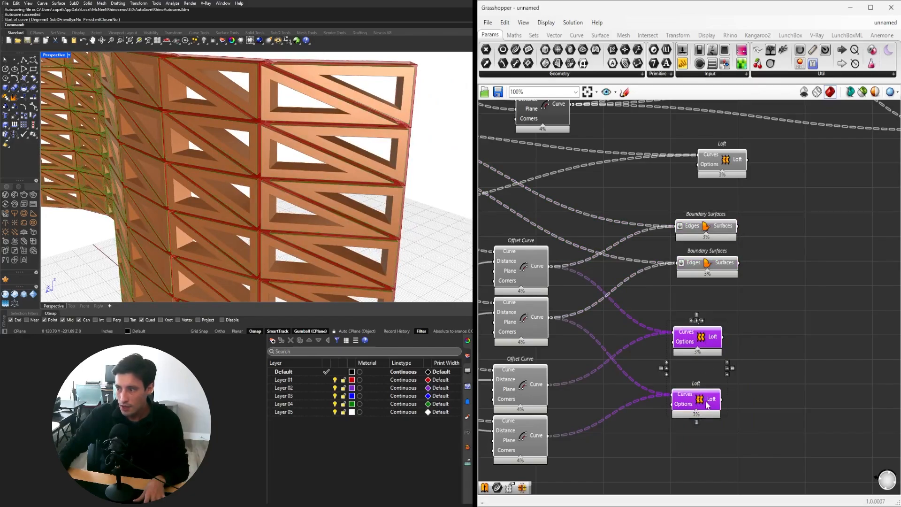
click(705, 227)
scroll(241, 129, up, 5)
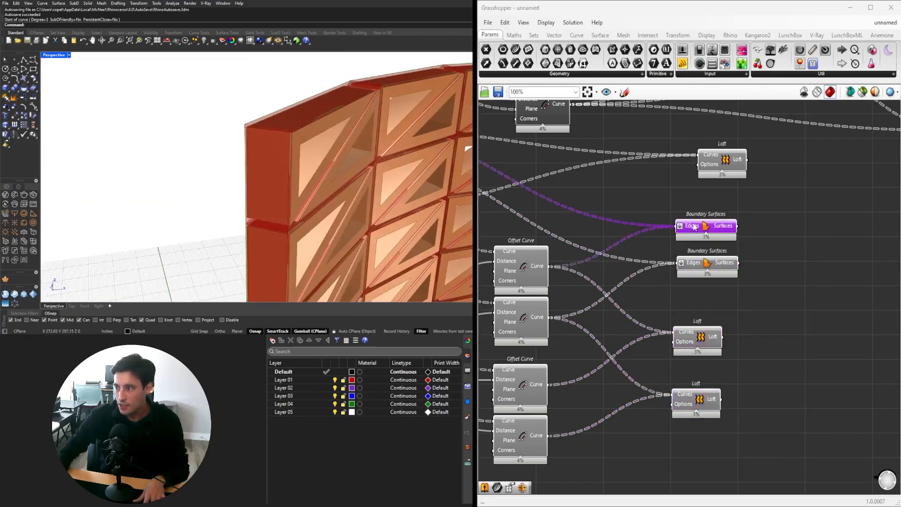
shift+click(706, 270)
scroll(258, 179, down, 5)
right_drag(258, 179, 319, 183)
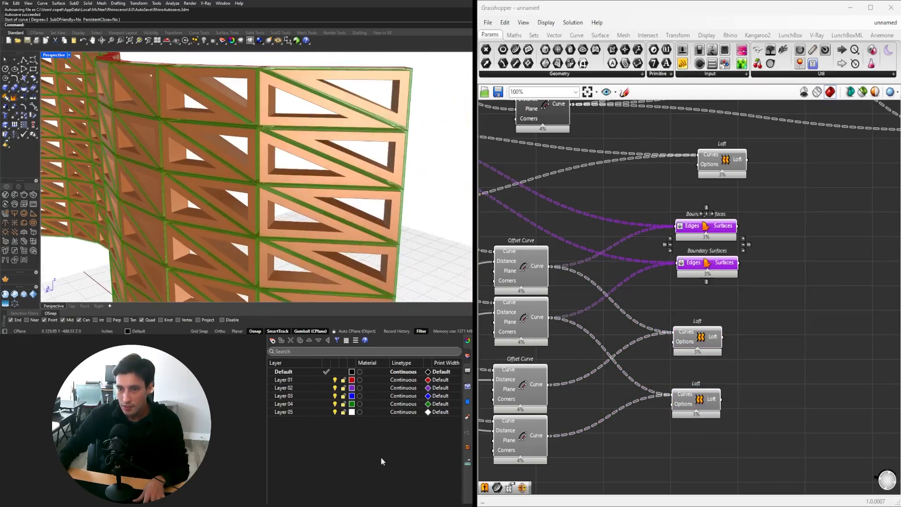
click(648, 202)
click(704, 229)
click(706, 265)
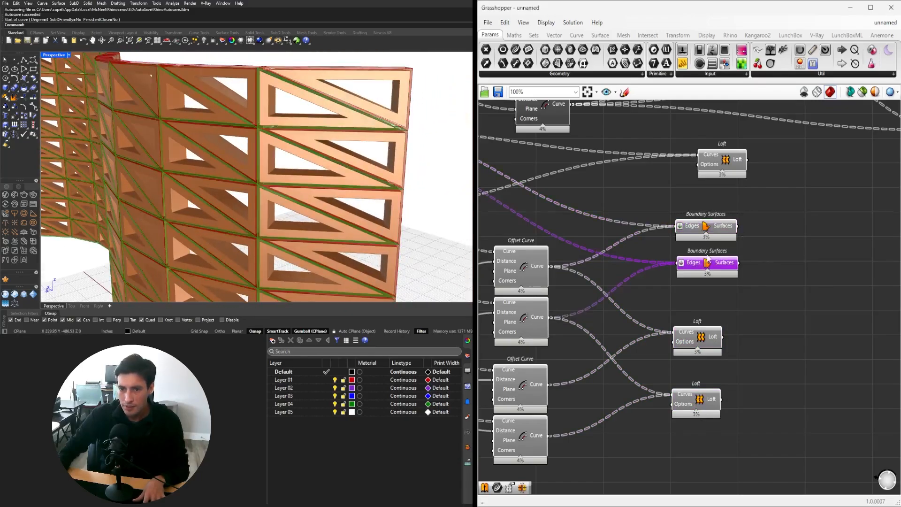
shift+click(713, 227)
mouse_move(242, 155)
right_down()
mouse_move(207, 143)
mouse_move(252, 142)
right_up()
scroll(664, 251, down, 3)
Duplicate both Boundary Surfaces components and place the copies below the originals.
right_drag(667, 253, 732, 251)
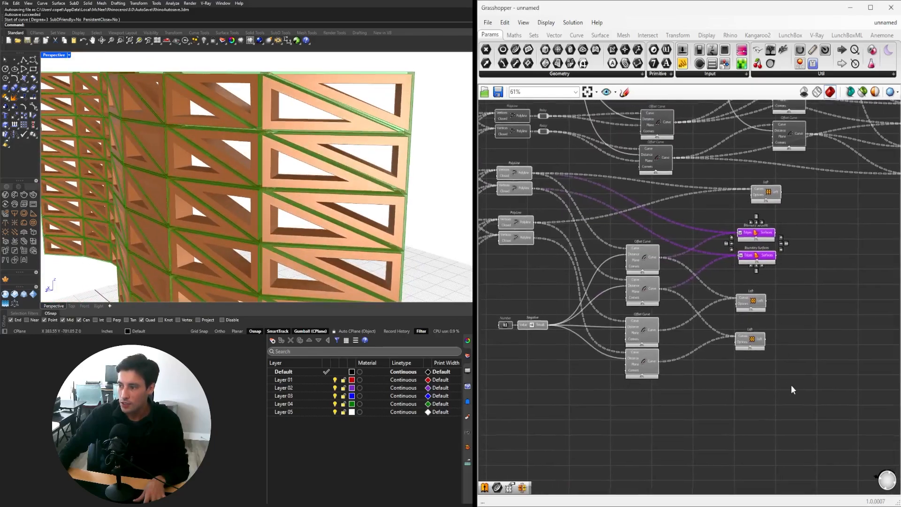
mouse_move(790, 386)
mouse_down()
mouse_move(744, 292)
mouse_move(772, 365)
mouse_up()
mouse_move(814, 284)
mouse_down()
mouse_move(759, 222)
mouse_move(772, 283)
mouse_move(725, 229)
mouse_move(726, 206)
mouse_up()
scroll(762, 244, up, 2)
drag(849, 362, 735, 280)
right_drag(689, 342, 755, 309)
right_drag(618, 214, 639, 258)
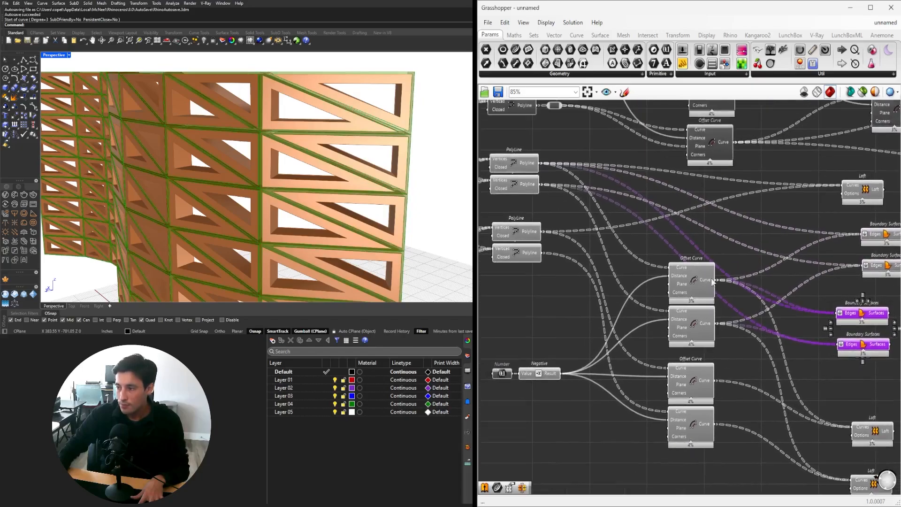
Rewire the lower duplicate Boundary Surfaces to take the lower polyline and lower offset curve of the second pair as Edges.
right_drag(712, 281, 638, 235)
click(628, 337)
right_drag(328, 150, 113, 137)
click(616, 379)
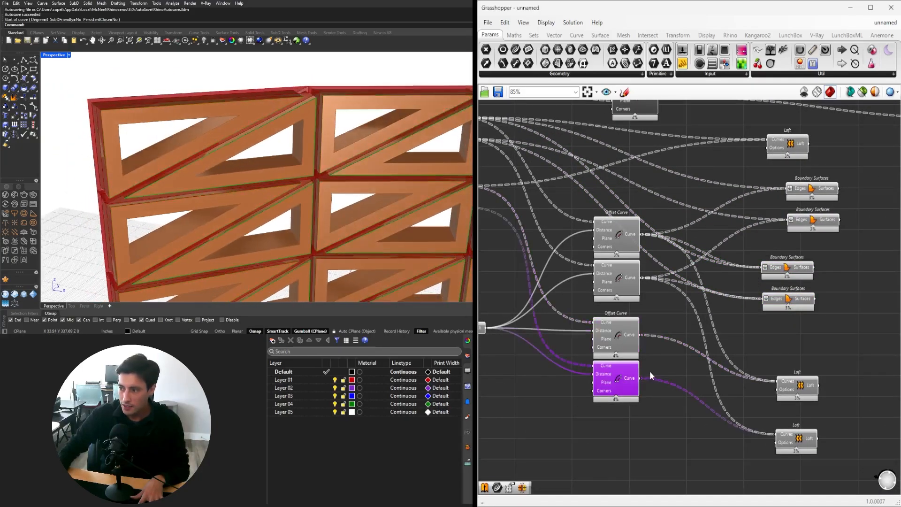
click(791, 300)
click(618, 378)
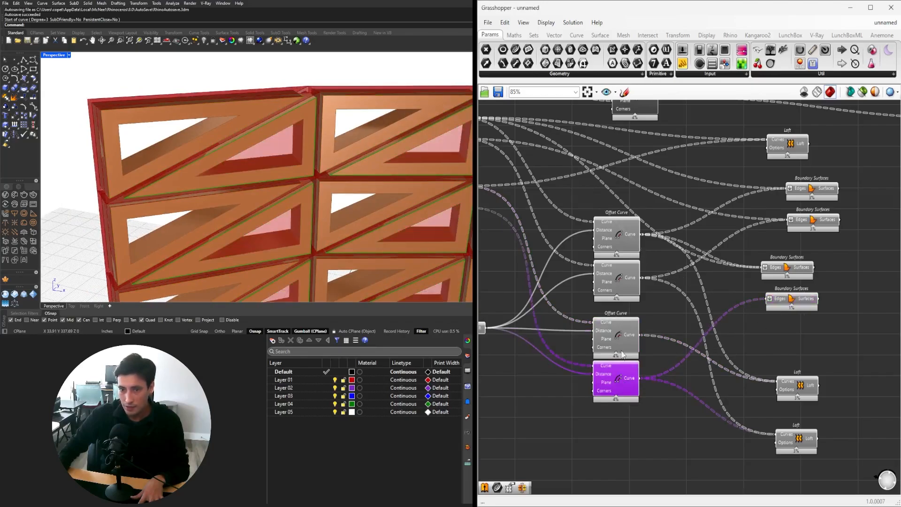
click(617, 345)
click(608, 373)
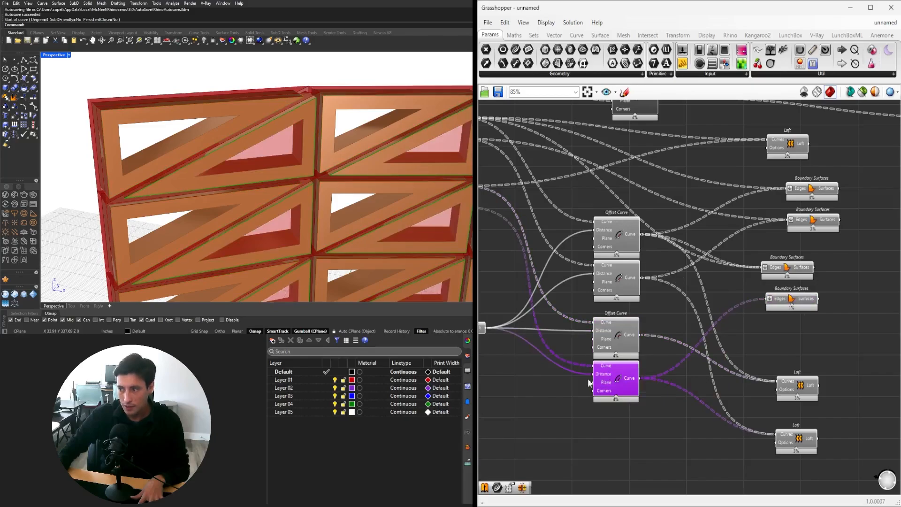
right_drag(608, 373, 616, 336)
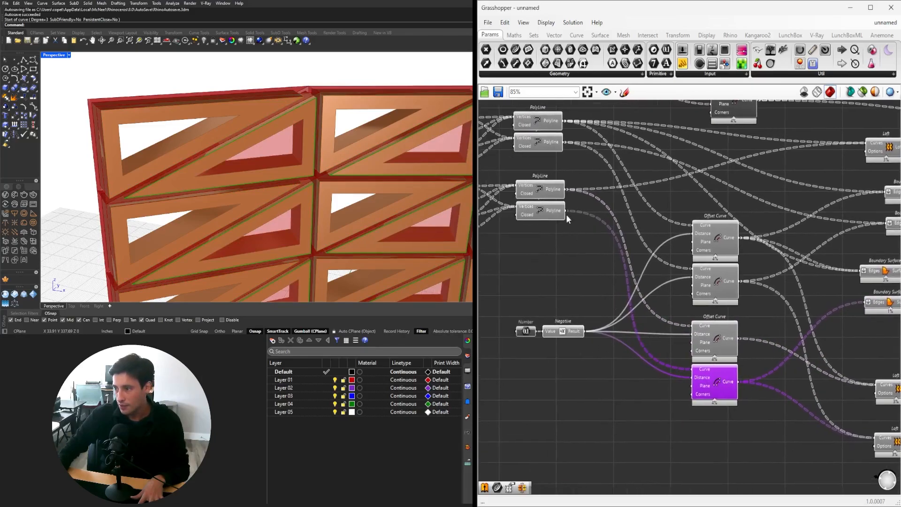
right_drag(740, 376, 621, 376)
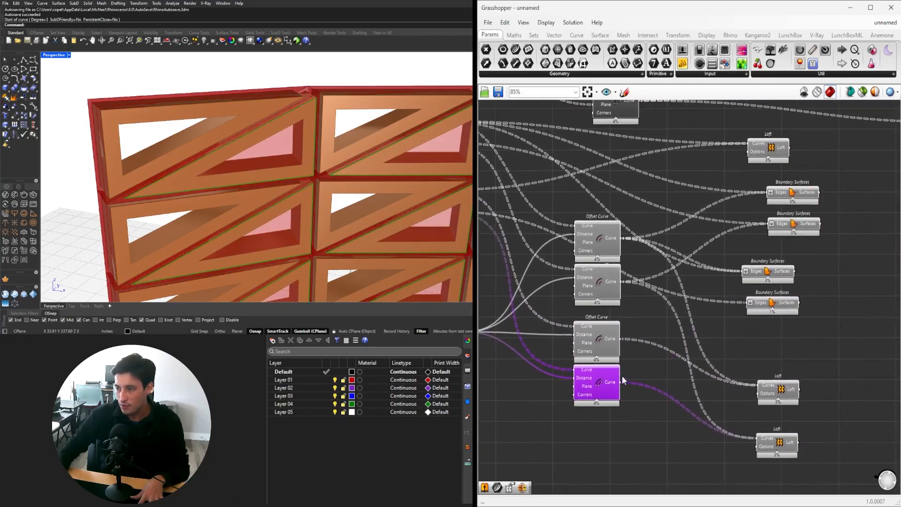
drag(619, 381, 750, 303)
right_drag(329, 183, 403, 176)
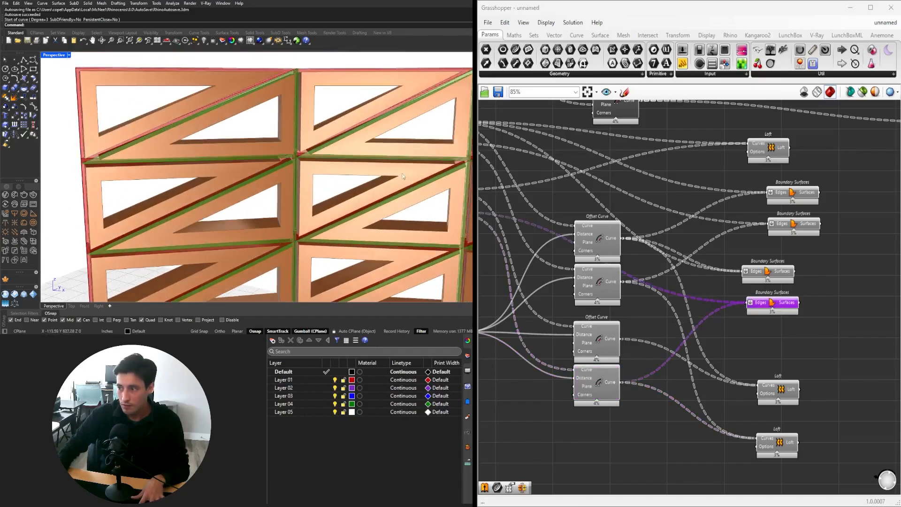
Compare the Boundary Surfaces in the model, delete the upper duplicate, and reposition the rewired one above the offset Lofts.
scroll(723, 361, down, 2)
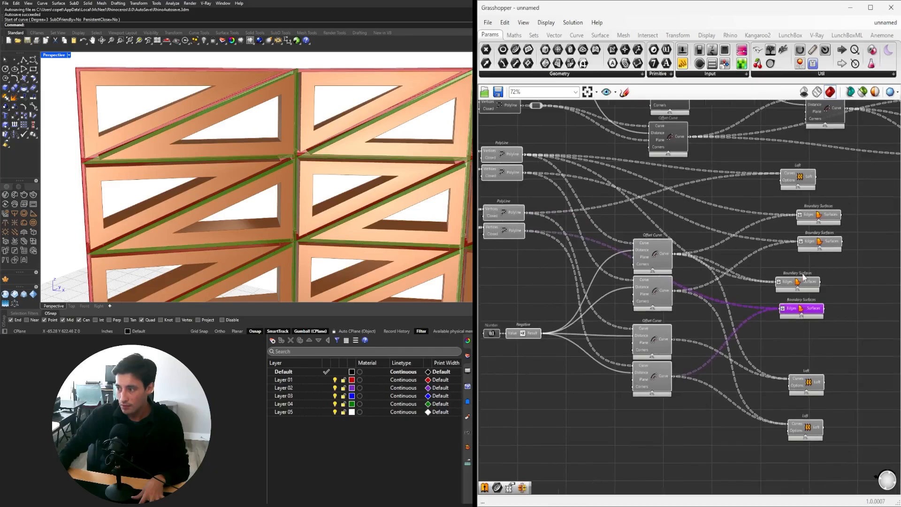
click(820, 217)
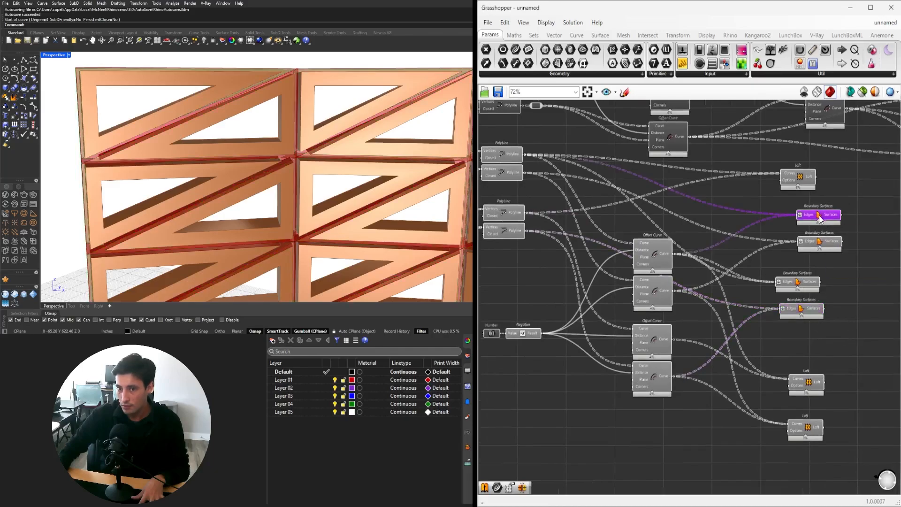
click(828, 244)
click(799, 308)
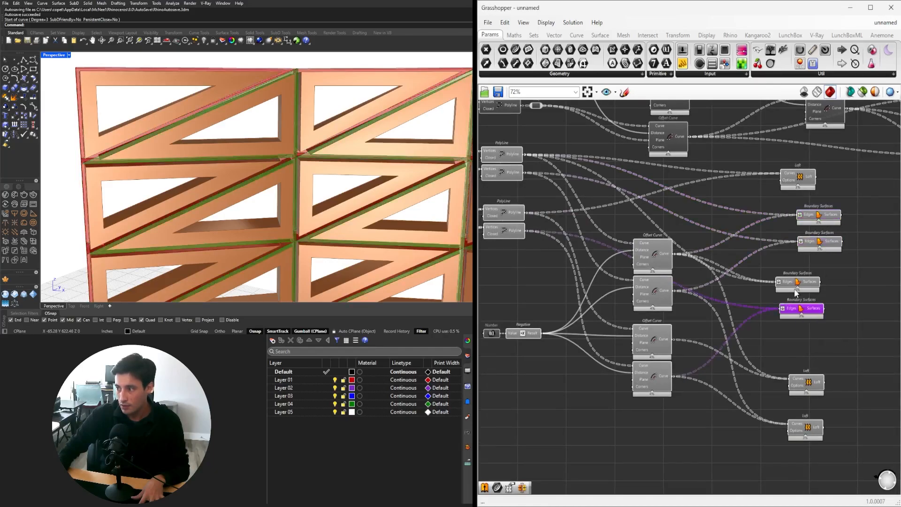
click(796, 287)
scroll(798, 288, up, 1)
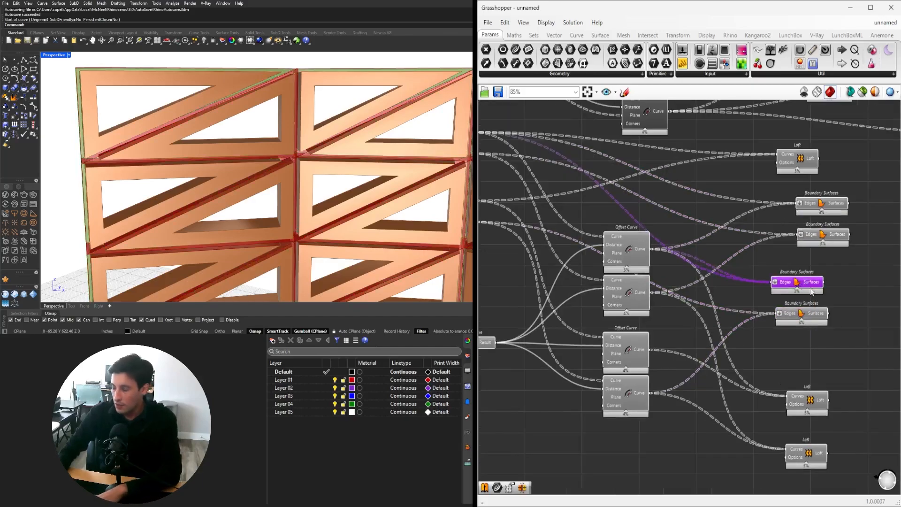
key(Delete)
click(803, 321)
Duplicate the rewired Boundary Surfaces component and place the copy directly above it.
scroll(803, 322, down, 1)
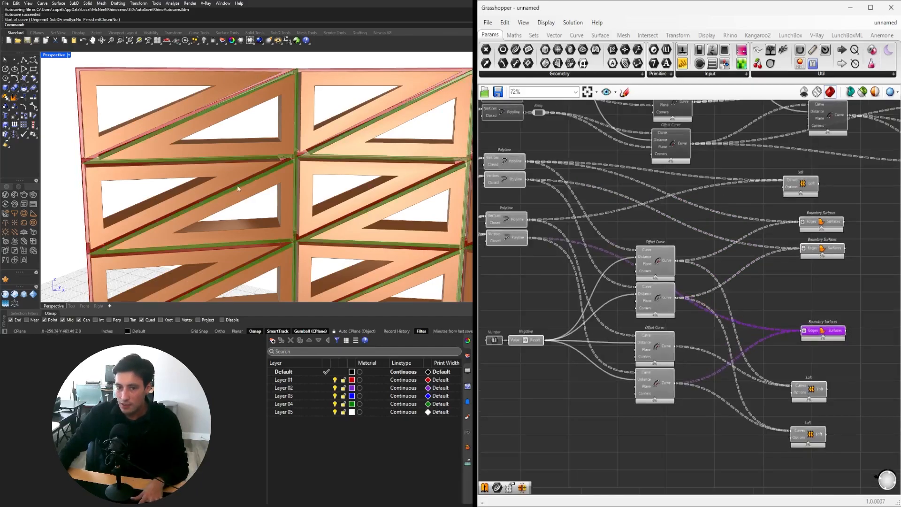
scroll(264, 171, up, 2)
right_drag(264, 171, 247, 181)
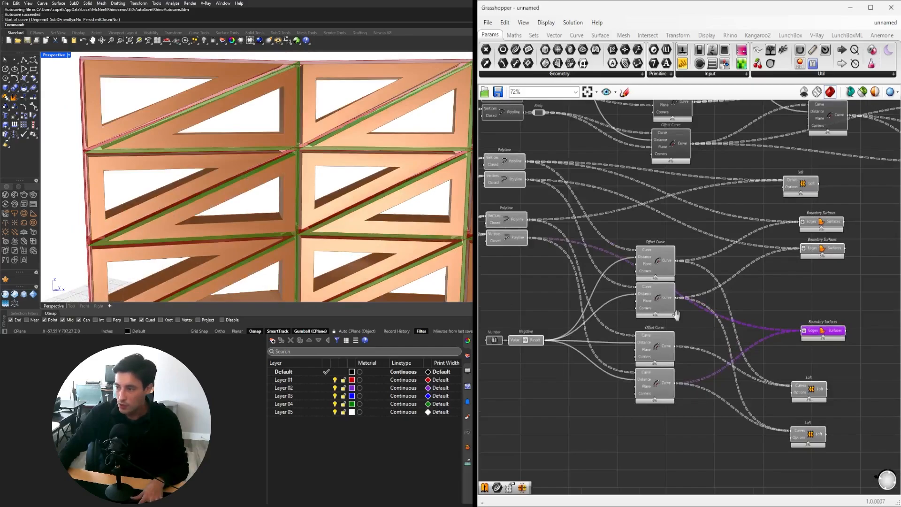
right_drag(518, 237, 548, 240)
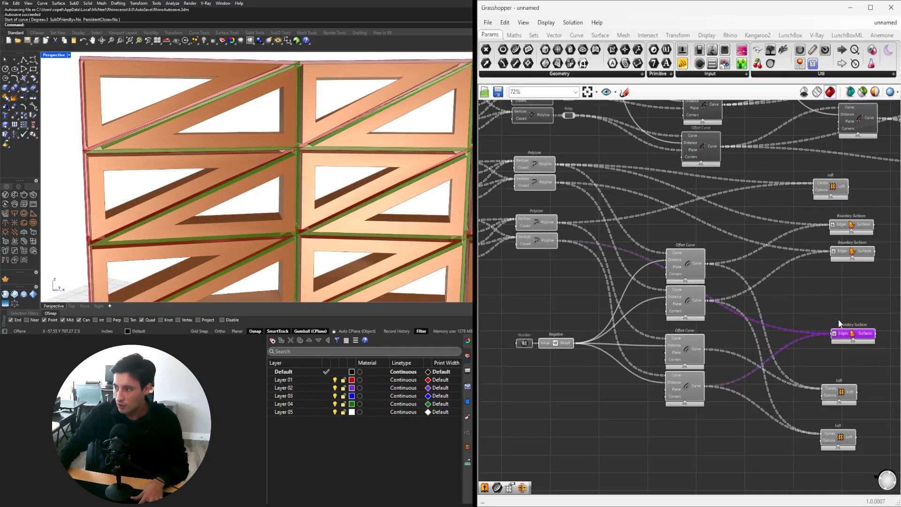
drag(847, 334, 848, 301)
Feed the copied Boundary Surfaces with the upper polyline and upper offset curve of the second pair, and stack both components closely.
click(538, 223)
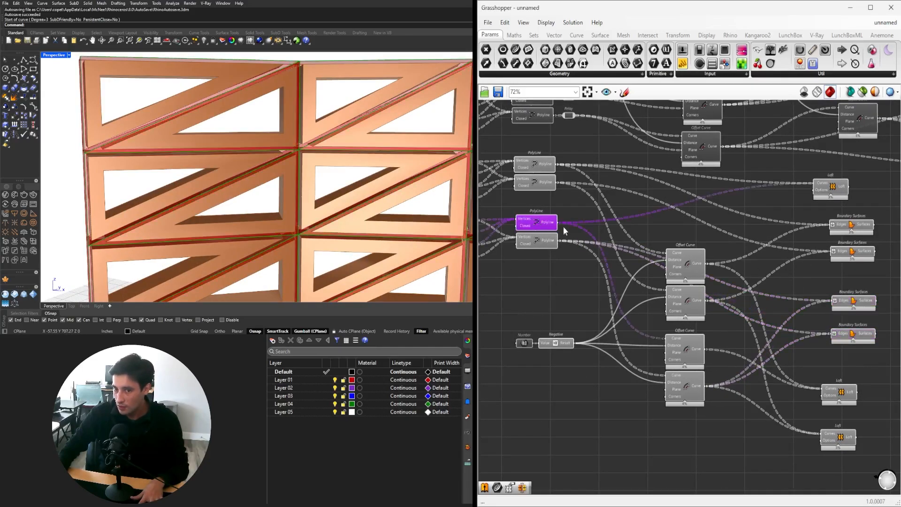
drag(559, 222, 833, 292)
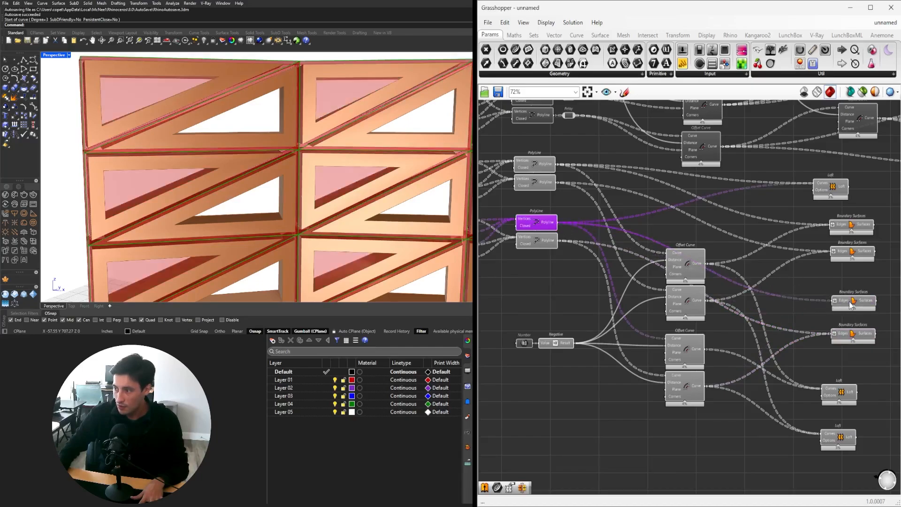
click(851, 295)
click(546, 224)
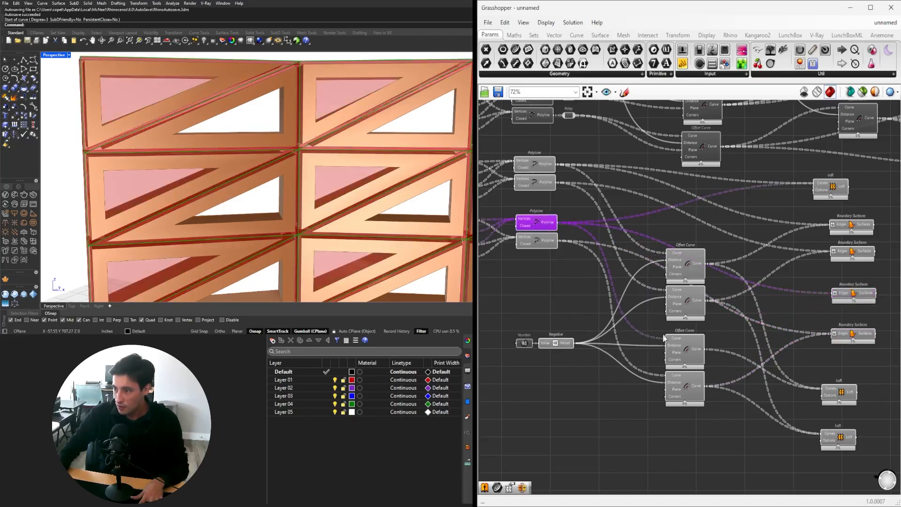
click(697, 352)
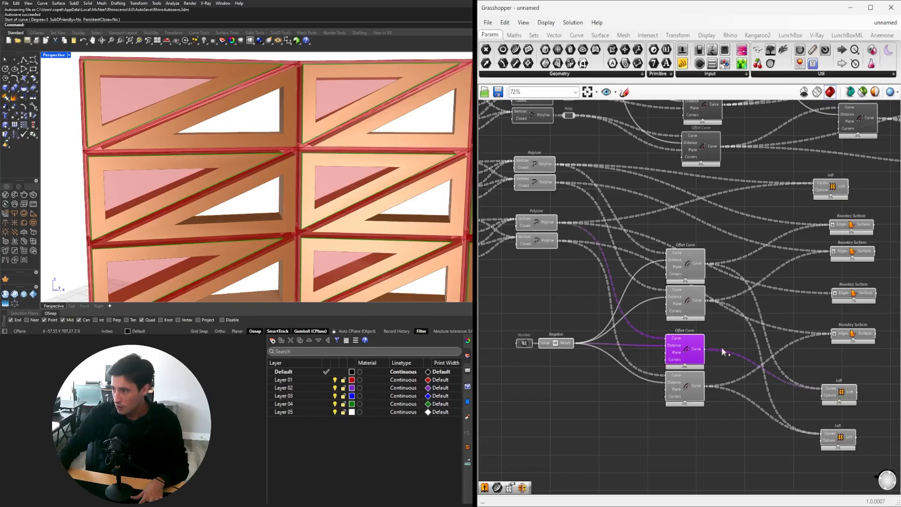
mouse_move(862, 301)
mouse_down()
mouse_move(854, 301)
mouse_move(863, 304)
mouse_up()
drag(861, 343, 867, 327)
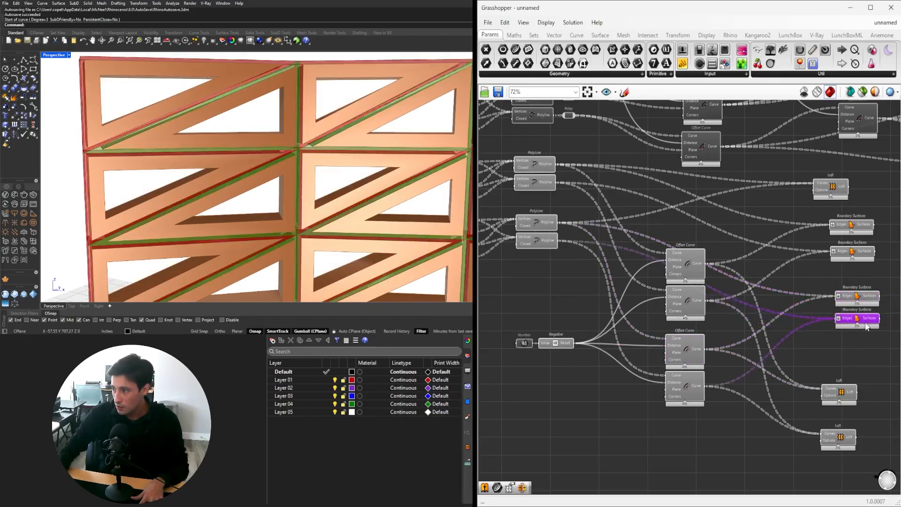
Move both pairs of Boundary Surfaces closer together above the offset Lofts while reviewing the highlighted frame geometry.
right_drag(375, 191, 359, 178)
right_drag(834, 311, 721, 315)
drag(788, 356, 731, 325)
right_drag(244, 188, 385, 202)
drag(775, 458, 727, 385)
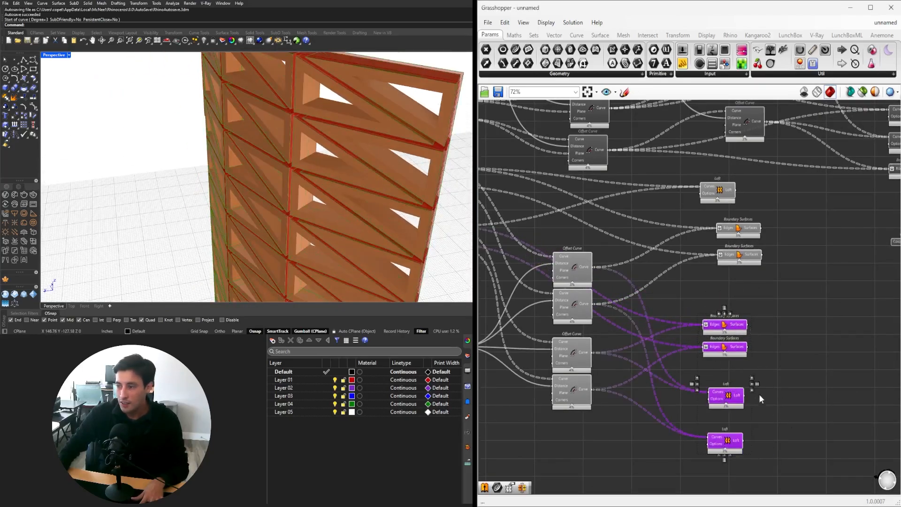
scroll(758, 393, up, 3)
right_drag(282, 94, 302, 88)
scroll(779, 272, down, 2)
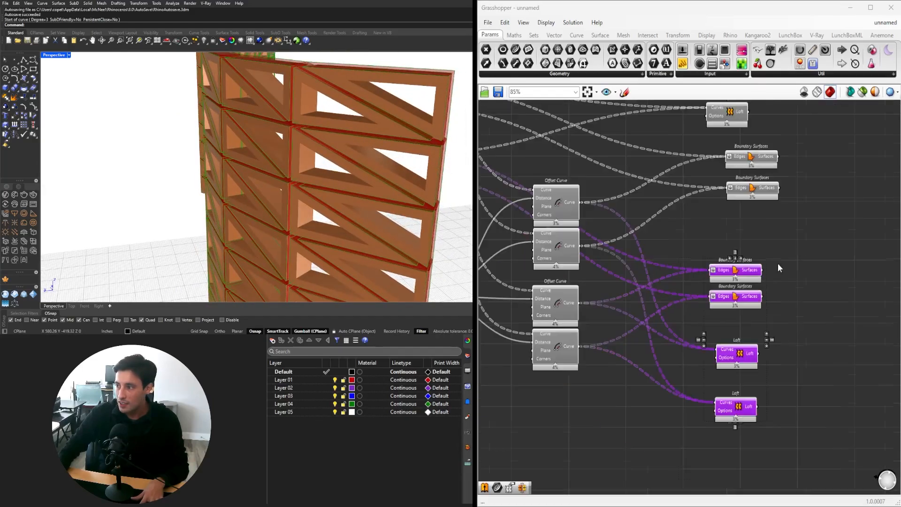
drag(821, 273, 742, 261)
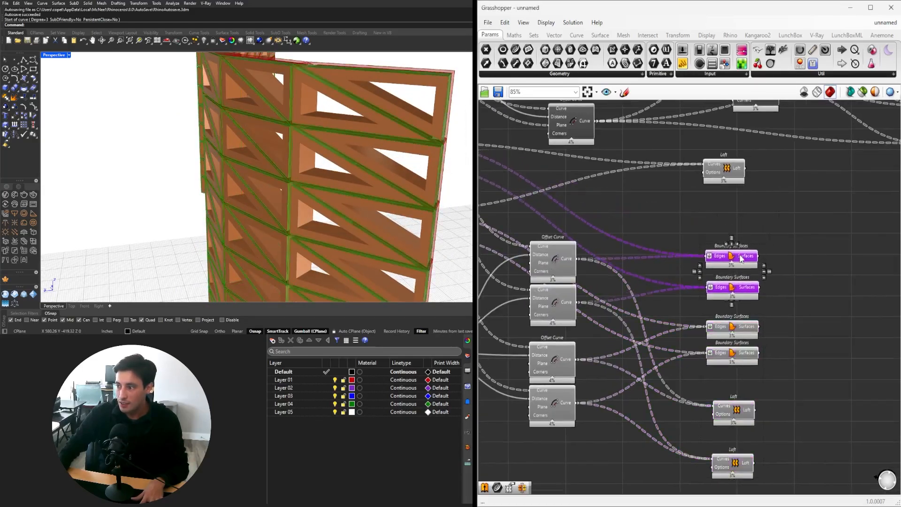
Highlight the Loft between the original polylines, delete it to view the wall without it, and undo the deletion.
click(760, 210)
click(725, 169)
scroll(328, 90, up, 5)
right_drag(328, 90, 391, 123)
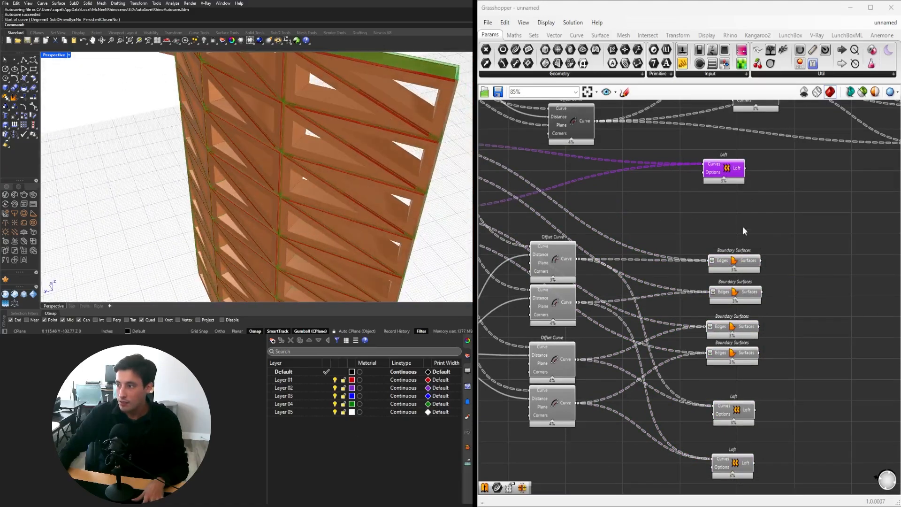
drag(703, 151, 798, 216)
key(Delete)
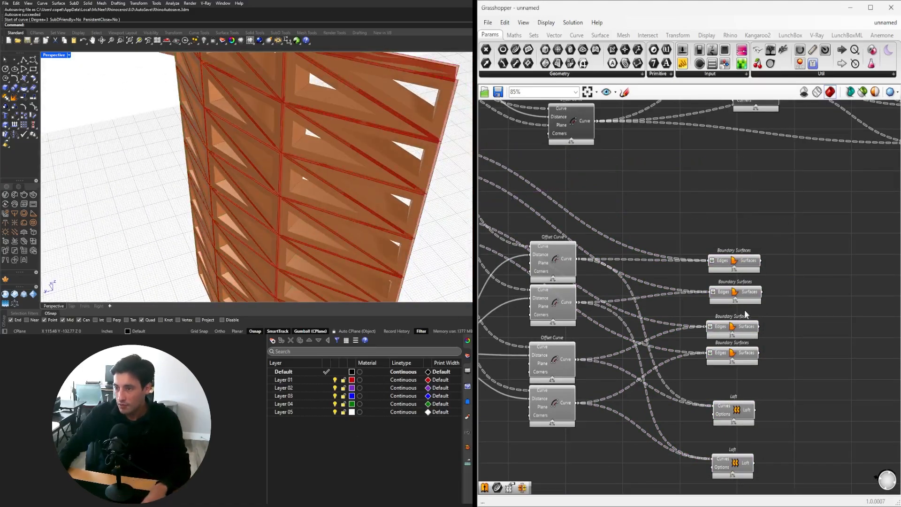
key(ctrl+z)
Move the polyline Loft down so it sits directly above the Boundary Surfaces components.
click(784, 219)
drag(738, 174, 745, 218)
right_drag(349, 113, 338, 89)
scroll(712, 259, up, 1)
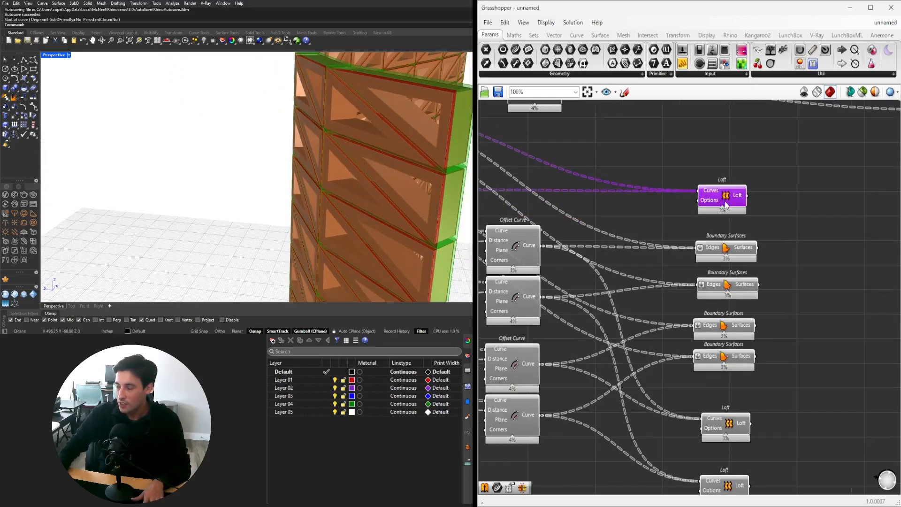
drag(725, 205, 730, 206)
right_drag(328, 155, 403, 150)
scroll(764, 288, down, 2)
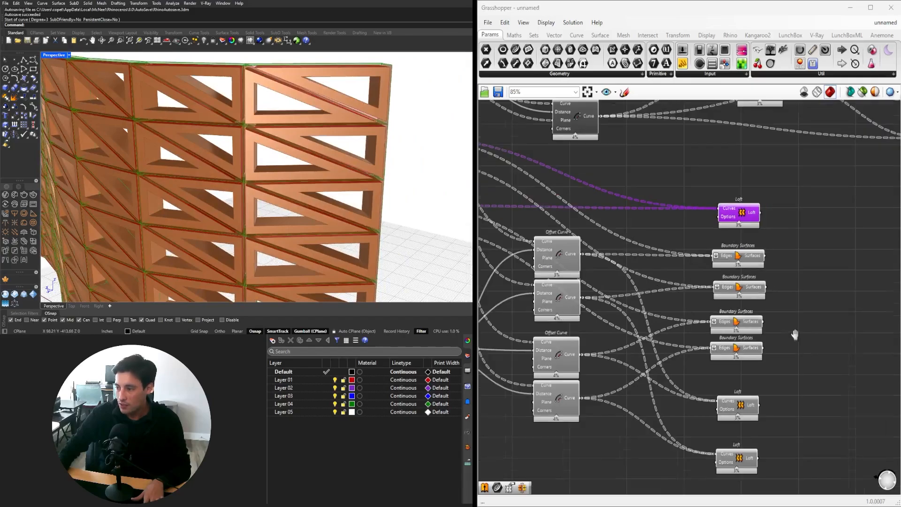
Examine the first pair of Boundary Surfaces on the wall, highlighting them together and one at a time from different angles.
click(736, 224)
scroll(732, 226, up, 2)
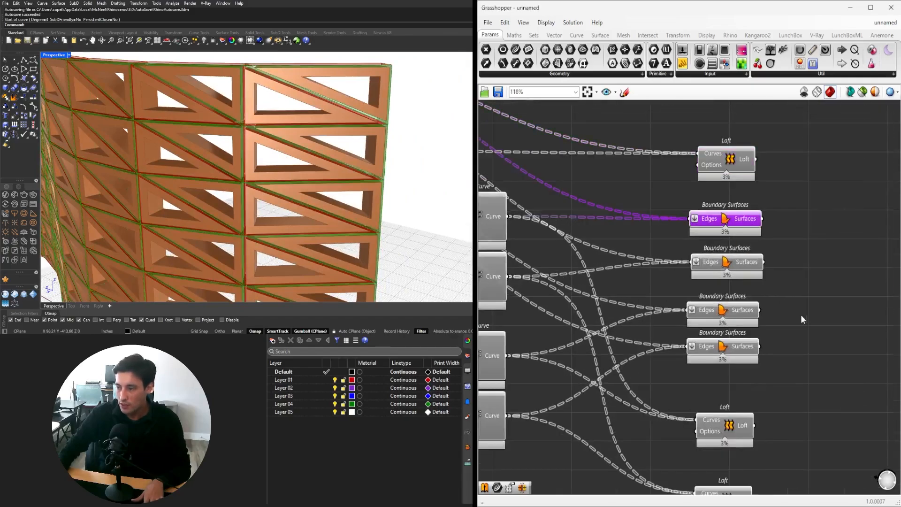
scroll(803, 319, down, 1)
right_drag(789, 365, 800, 333)
right_drag(267, 126, 300, 133)
right_drag(434, 149, 369, 130)
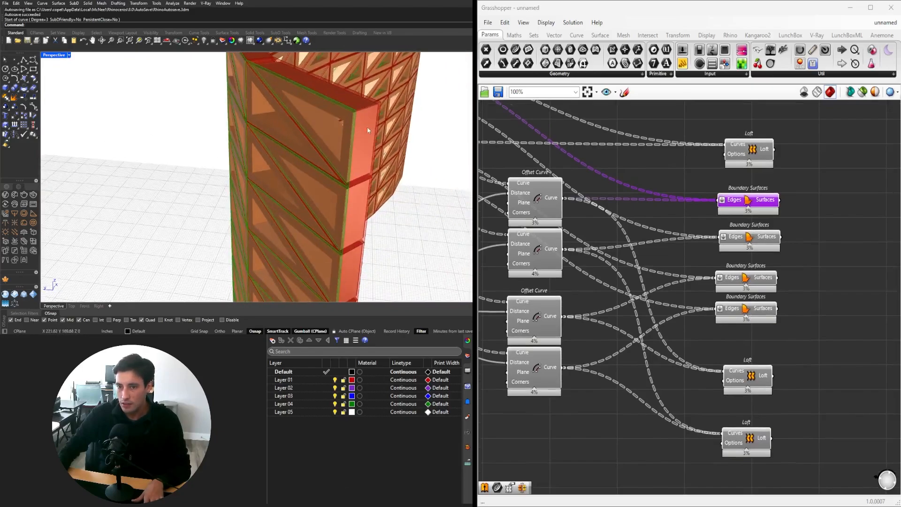
shift+click(748, 237)
right_drag(310, 155, 207, 131)
click(706, 265)
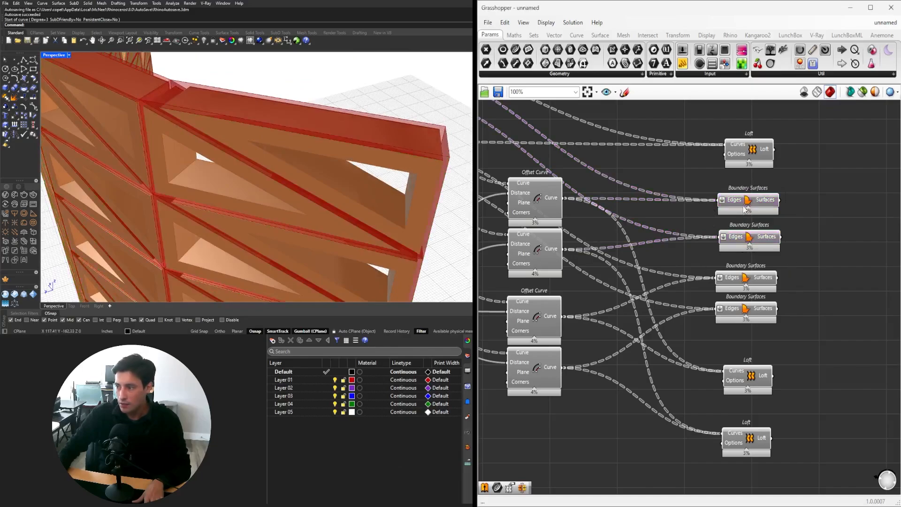
click(745, 205)
click(753, 240)
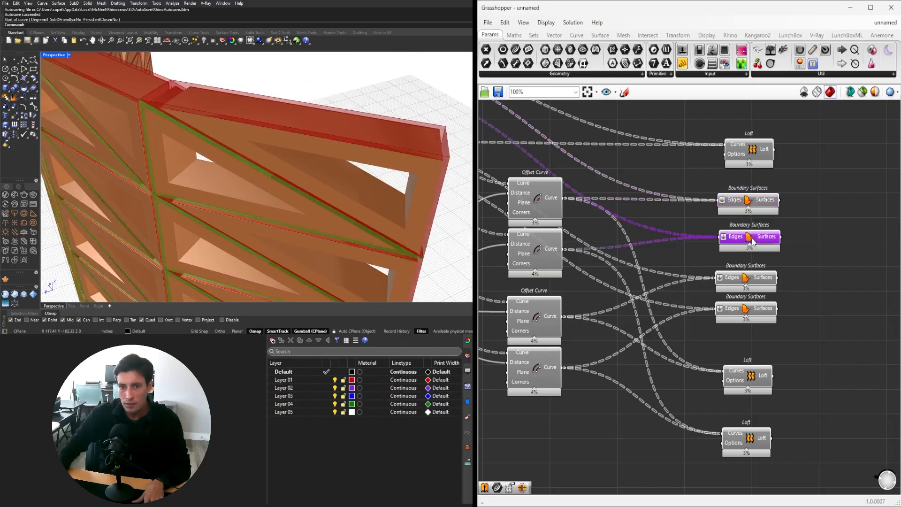
Add a Brep Join component beside the Boundary Surfaces and connect the first Boundary Surfaces output to its Breps input.
click(754, 205)
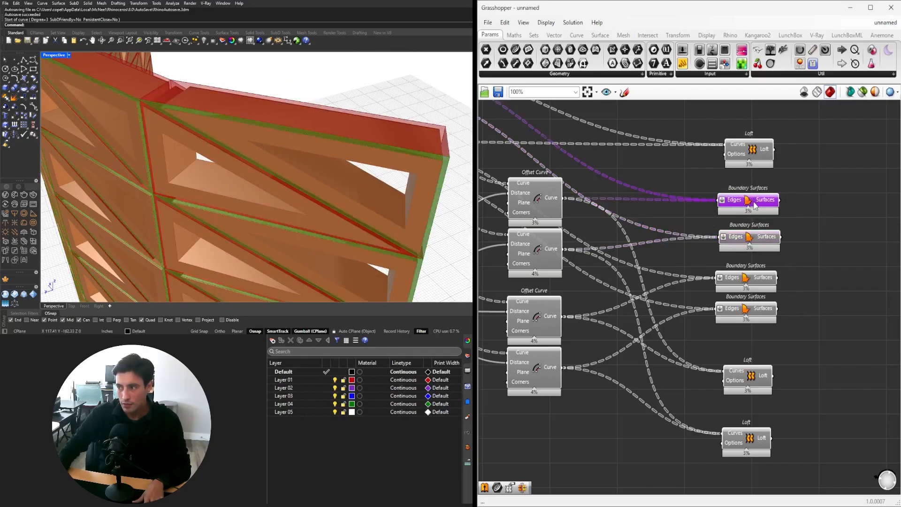
shift+click(745, 280)
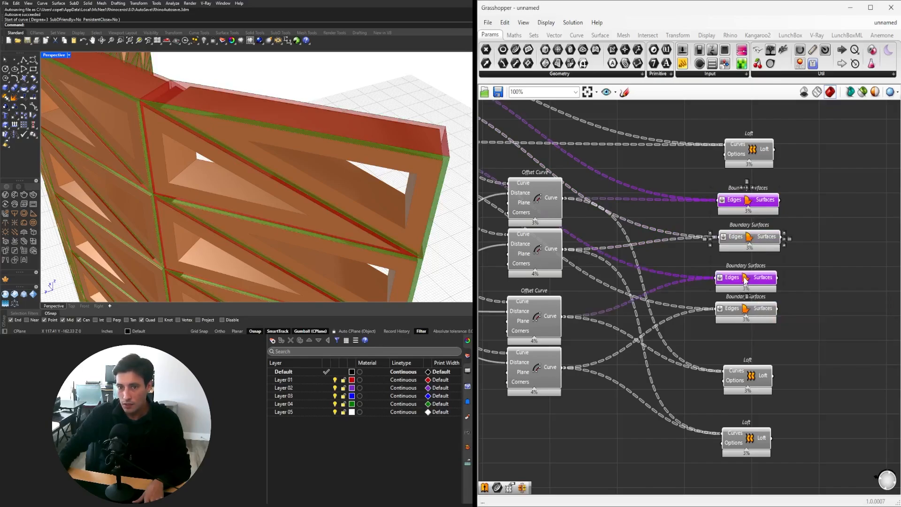
right_drag(375, 154, 211, 122)
scroll(822, 270, down, 2)
double_click(796, 280)
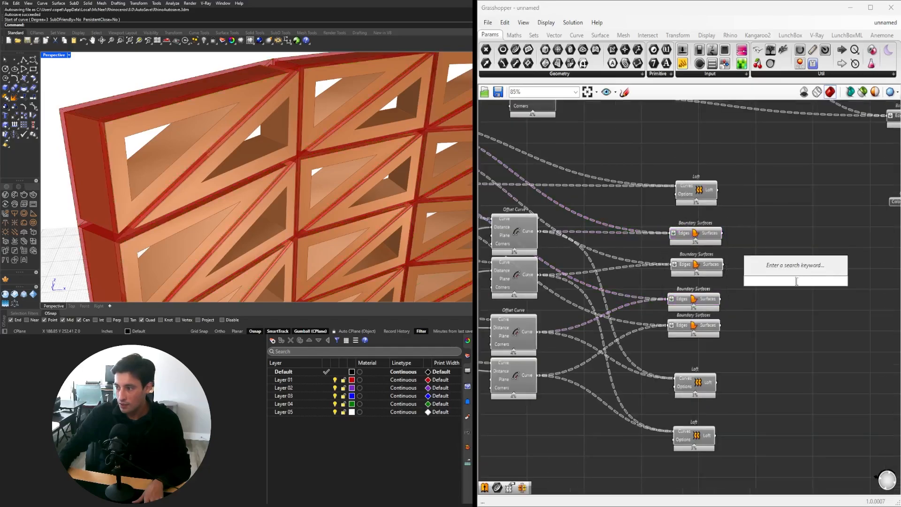
text(join)
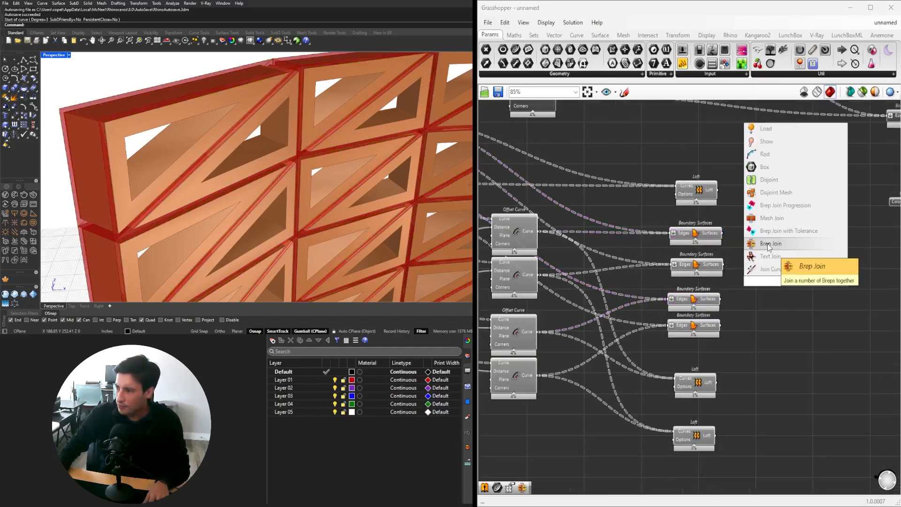
click(780, 245)
click(701, 238)
drag(794, 281, 818, 273)
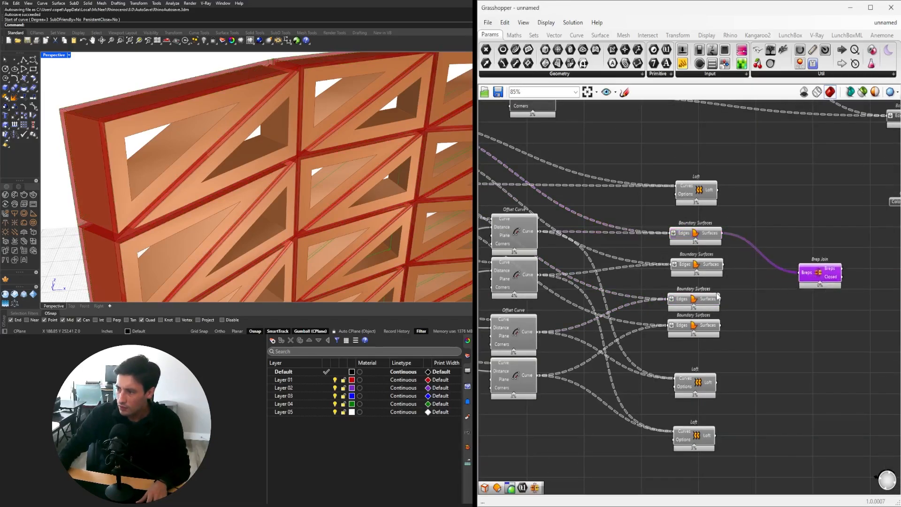
Add the third Boundary Surfaces output to the Brep Join's Breps input.
click(693, 302)
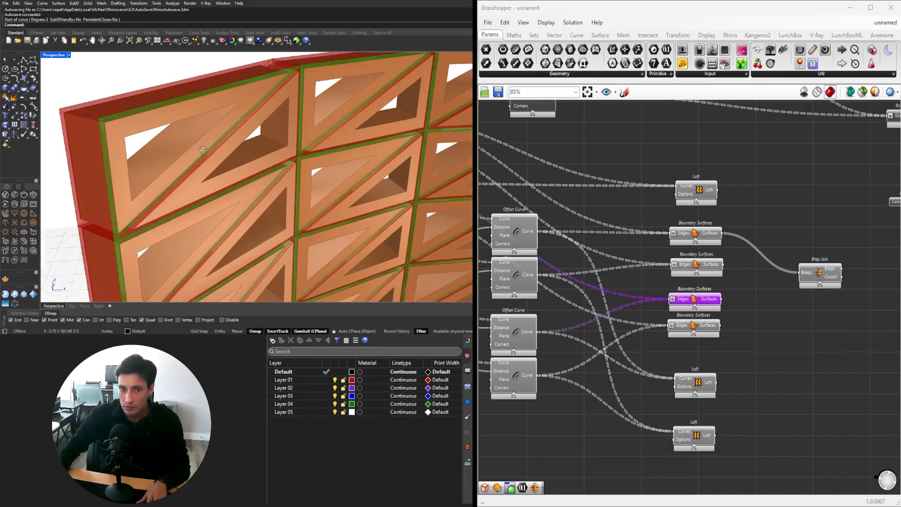
right_drag(202, 149, 271, 146)
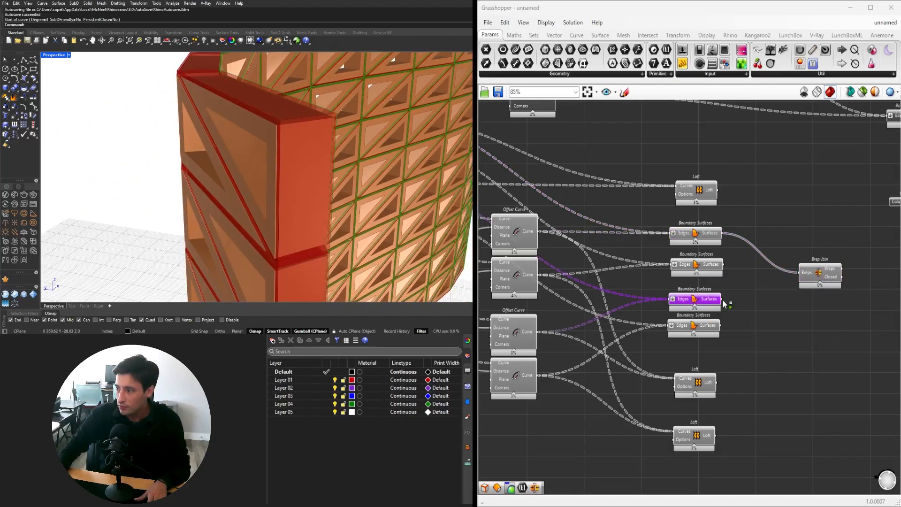
drag(801, 280, 802, 276)
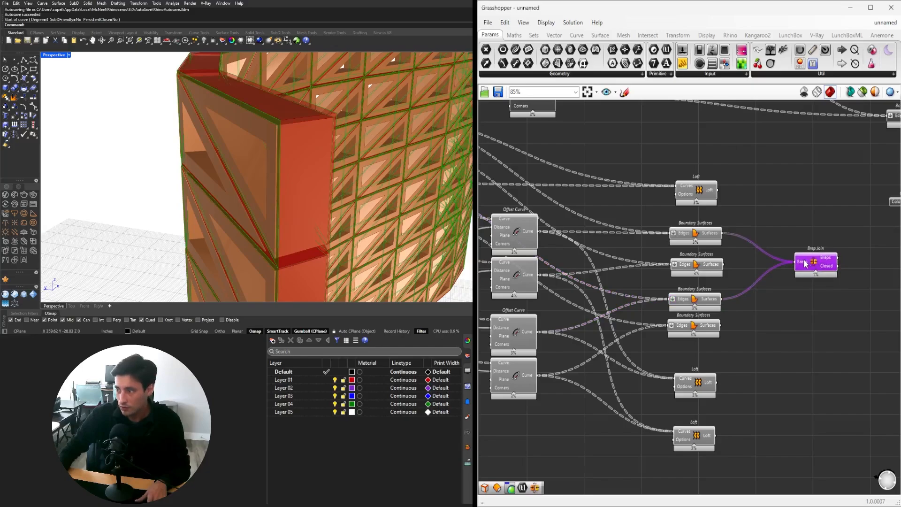
Add the polyline Loft above the Boundary Surfaces to the Brep Join's Breps input and reposition the Brep Join.
right_drag(417, 157, 277, 117)
scroll(708, 248, up, 4)
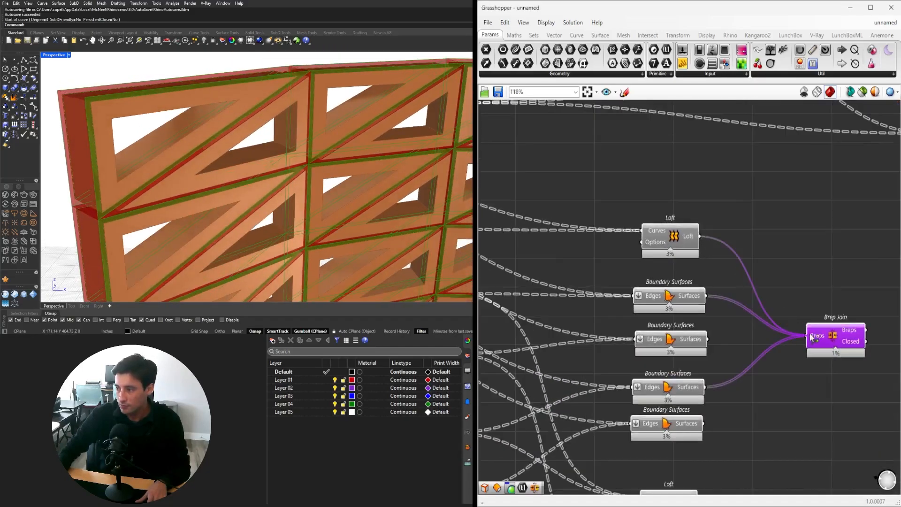
shift+drag(810, 335, 812, 335)
drag(833, 336, 857, 323)
scroll(759, 284, down, 3)
scroll(732, 301, up, 2)
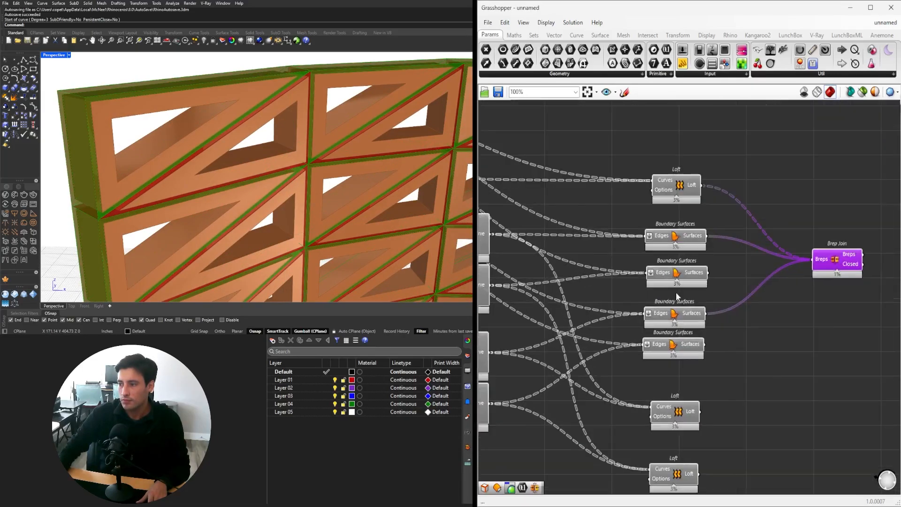
mouse_move(202, 151)
right_down()
mouse_move(251, 140)
mouse_move(200, 137)
mouse_move(205, 148)
right_up()
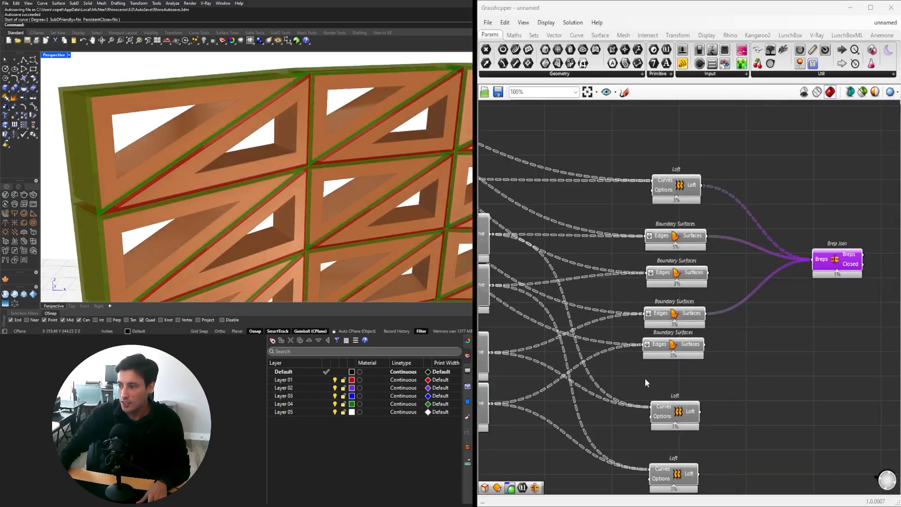
Add the first offset Loft below the Boundary Surfaces to the Brep Join's Breps input.
click(688, 416)
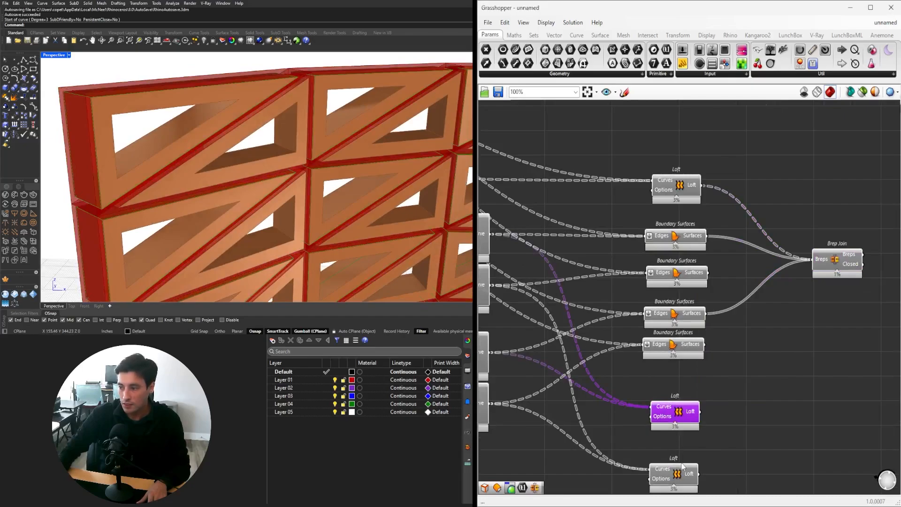
scroll(627, 406, down, 3)
scroll(641, 394, up, 3)
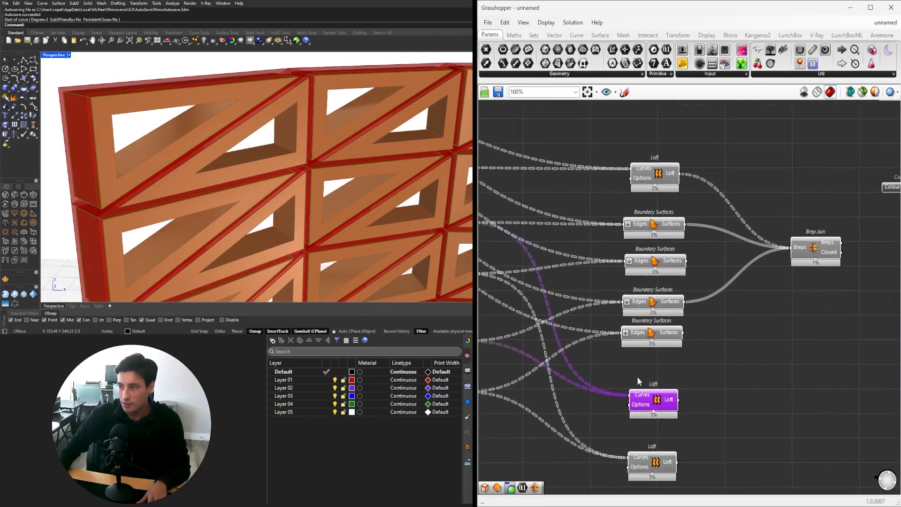
click(814, 254)
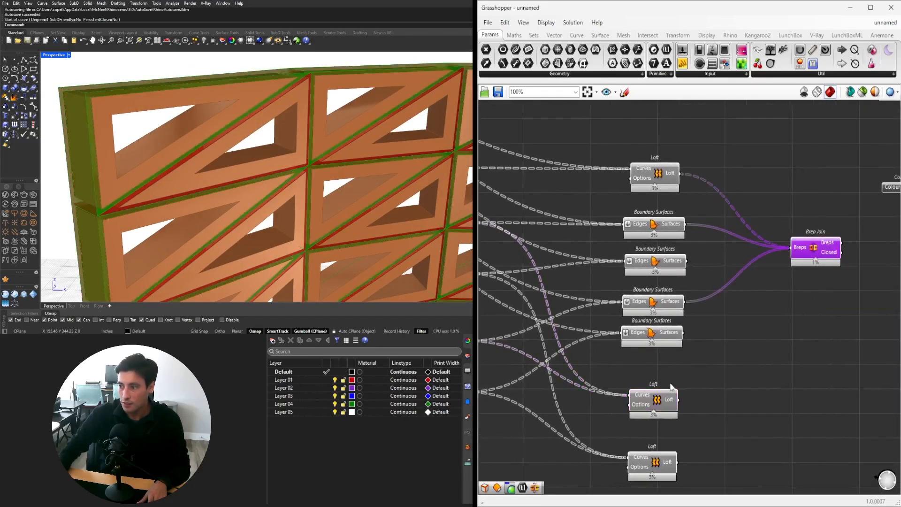
click(674, 405)
Flatten the Brep Join's Breps input and inspect its joined Breps output and the highlighted frames.
right_click(799, 256)
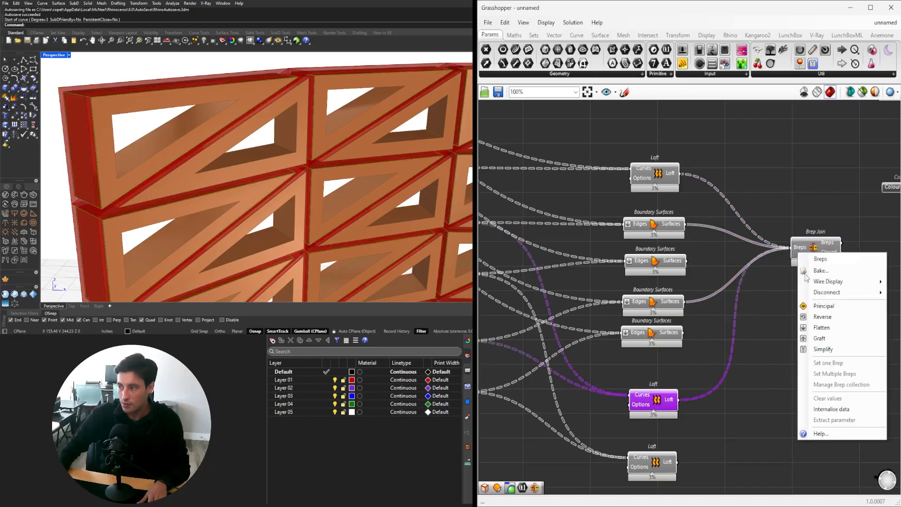
drag(829, 246, 816, 294)
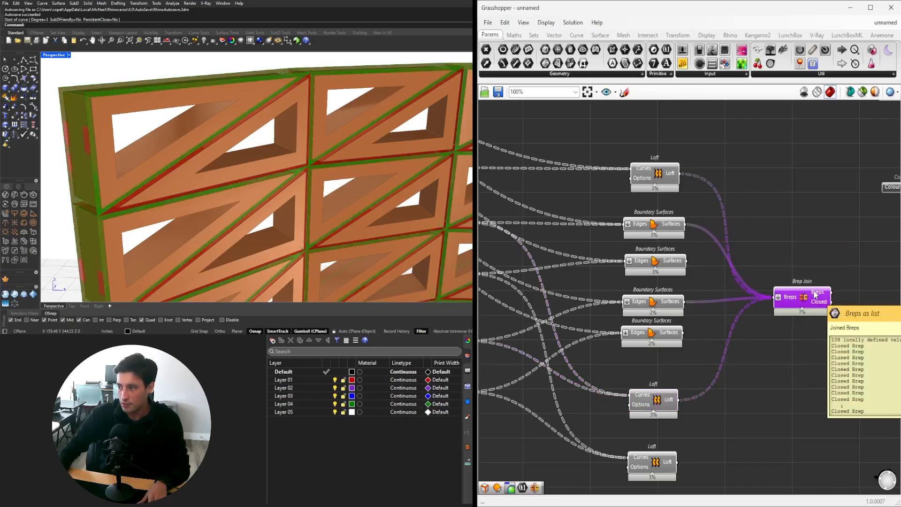
mouse_move(327, 161)
right_down()
mouse_move(299, 153)
mouse_move(301, 169)
mouse_move(322, 170)
right_up()
right_drag(708, 318, 701, 346)
scroll(756, 345, down, 1)
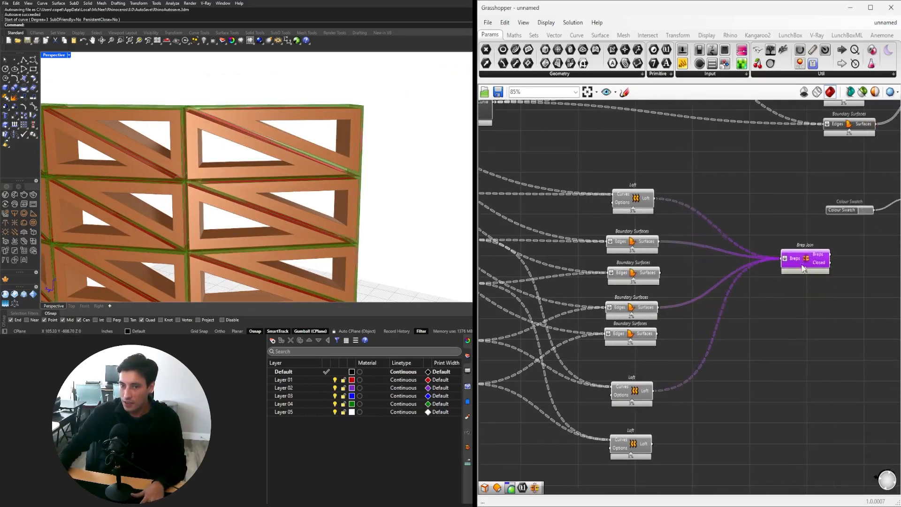
scroll(772, 347, up, 2)
Add a second Brep Join component below the first one.
double_click(819, 348)
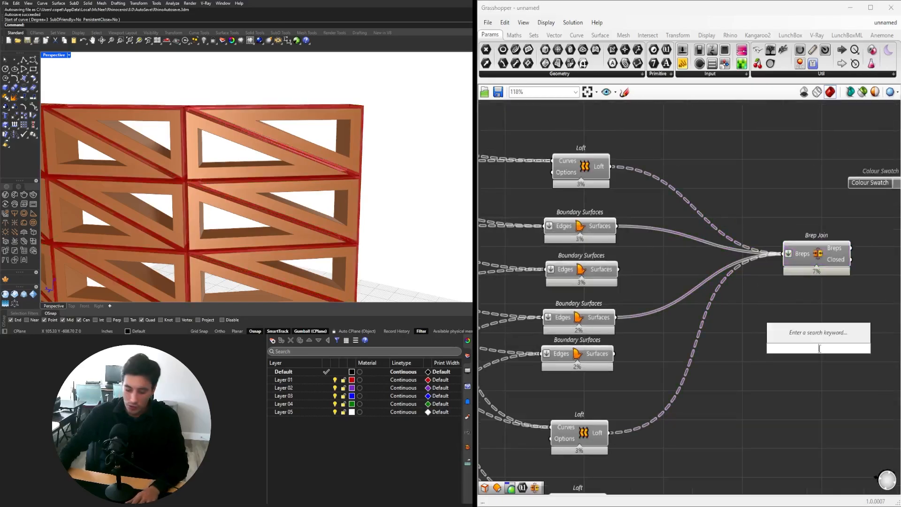
text(JOIN)
key(Return)
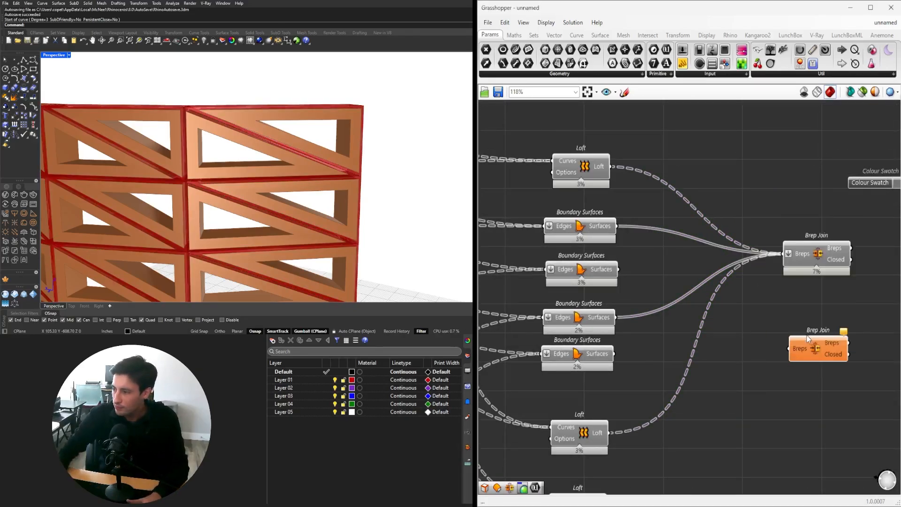
drag(811, 343, 807, 330)
click(812, 261)
Examine the polyline Loft and the first Brep Join by highlighting each on the wall.
right_drag(291, 121, 261, 144)
right_click(521, 238)
scroll(612, 212, down, 2)
right_drag(613, 217, 683, 261)
click(664, 225)
right_drag(665, 226, 649, 201)
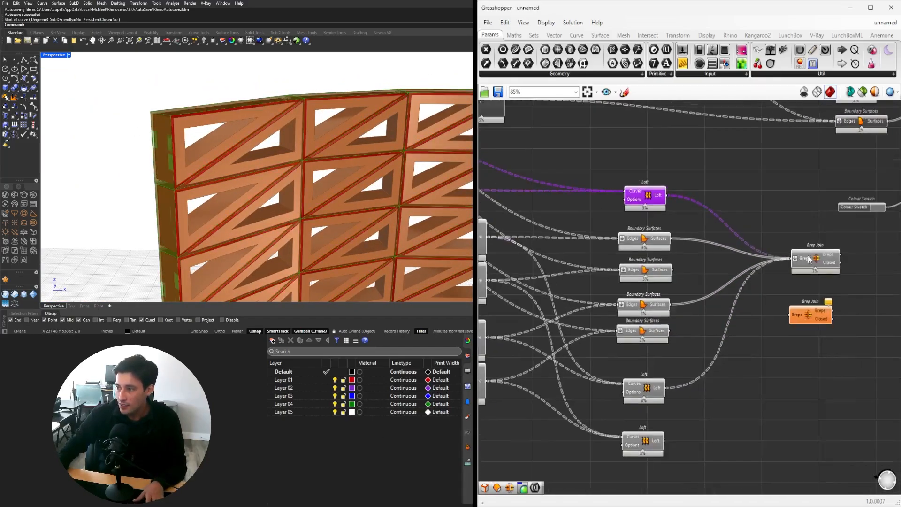
click(808, 260)
Highlight the second Boundary Surfaces on the wall and connect its output to the second Brep Join's Breps input.
click(649, 274)
right_drag(369, 155, 291, 174)
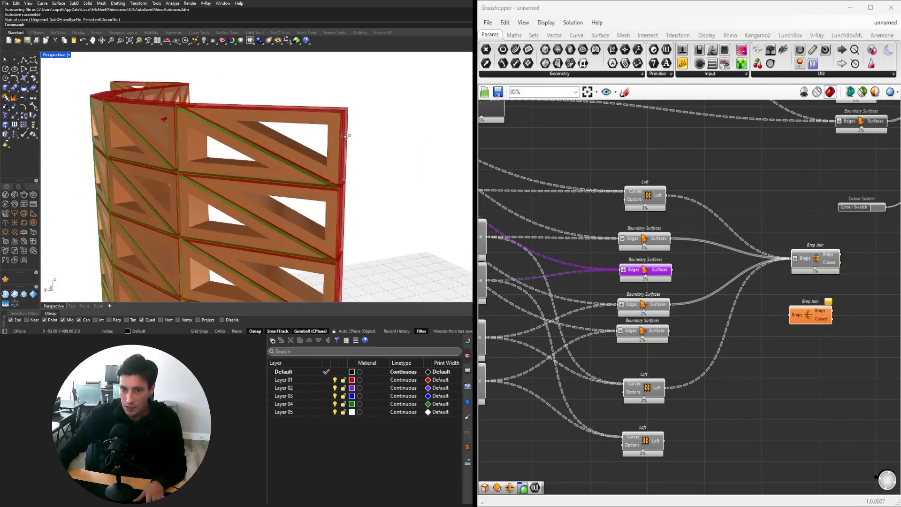
scroll(290, 176, up, 3)
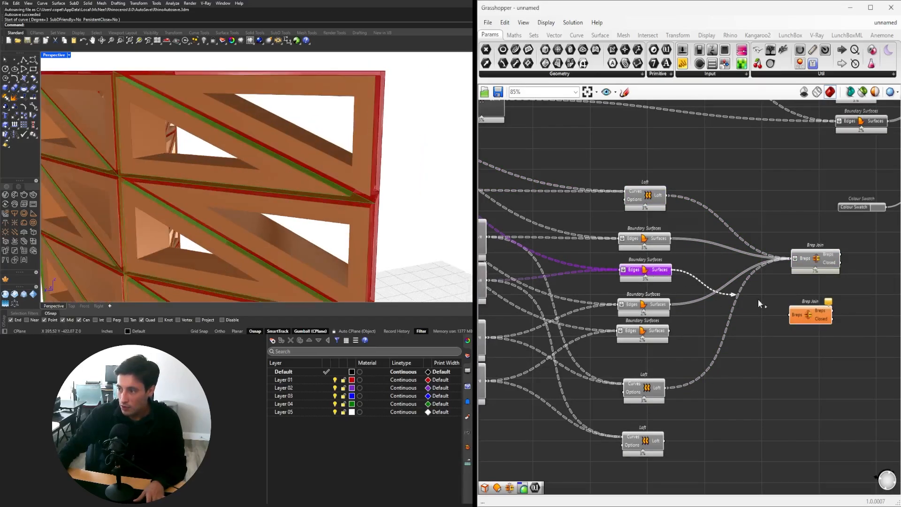
drag(794, 316, 794, 316)
Compare the remaining Boundary Surfaces on the wall and add the fourth one to the second Brep Join's Breps input.
right_drag(639, 275, 714, 276)
right_drag(244, 165, 277, 165)
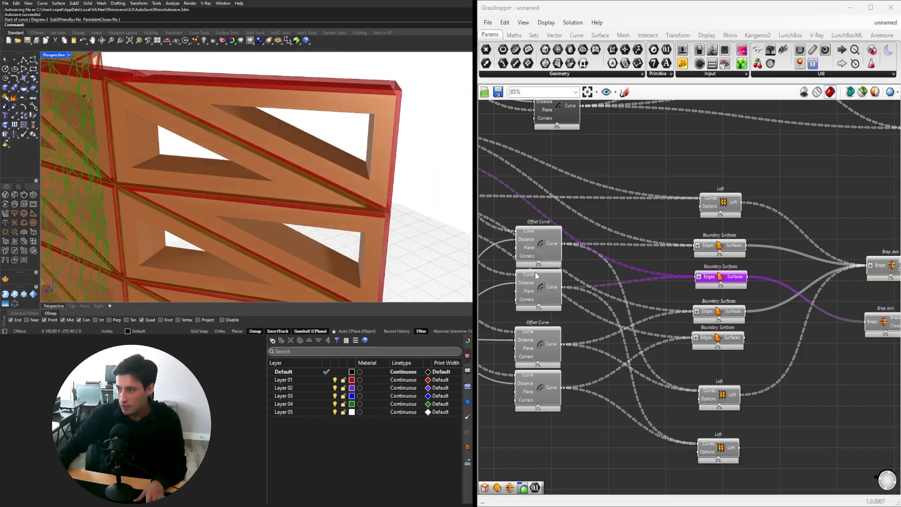
click(721, 315)
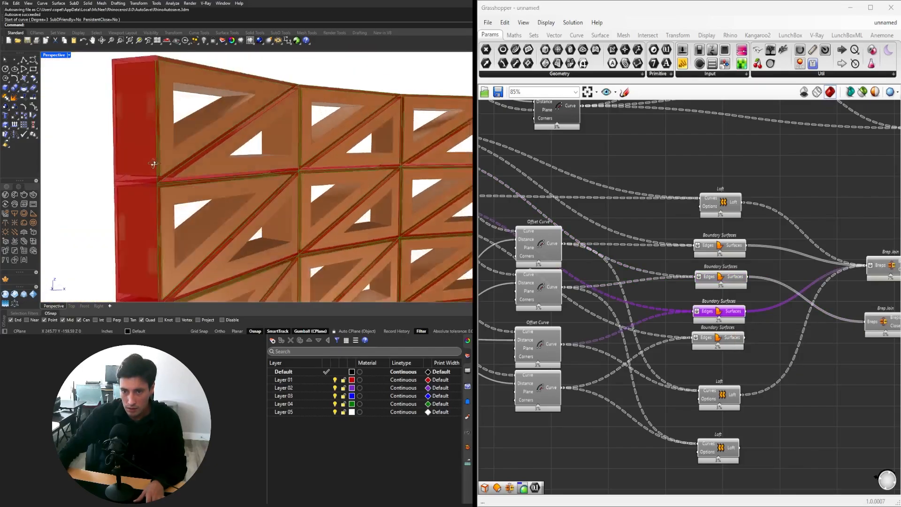
click(714, 279)
right_drag(808, 296, 748, 298)
right_drag(270, 180, 231, 177)
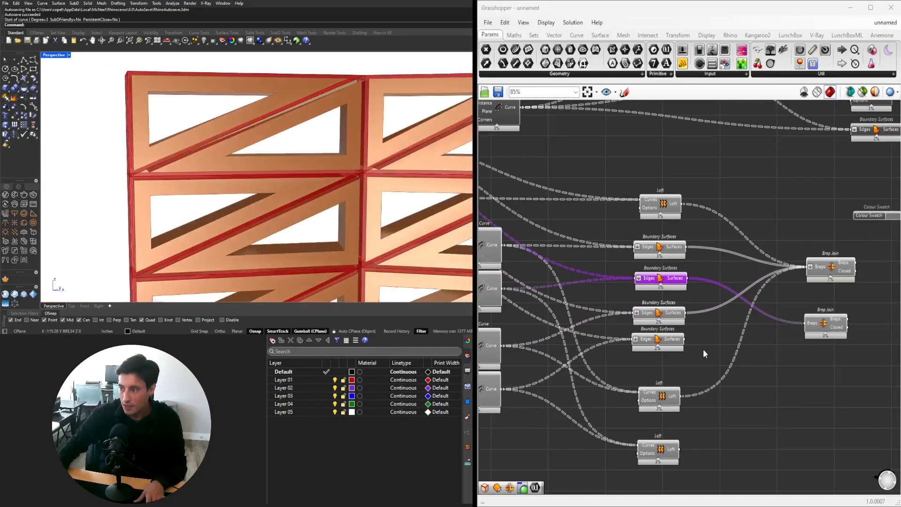
click(660, 314)
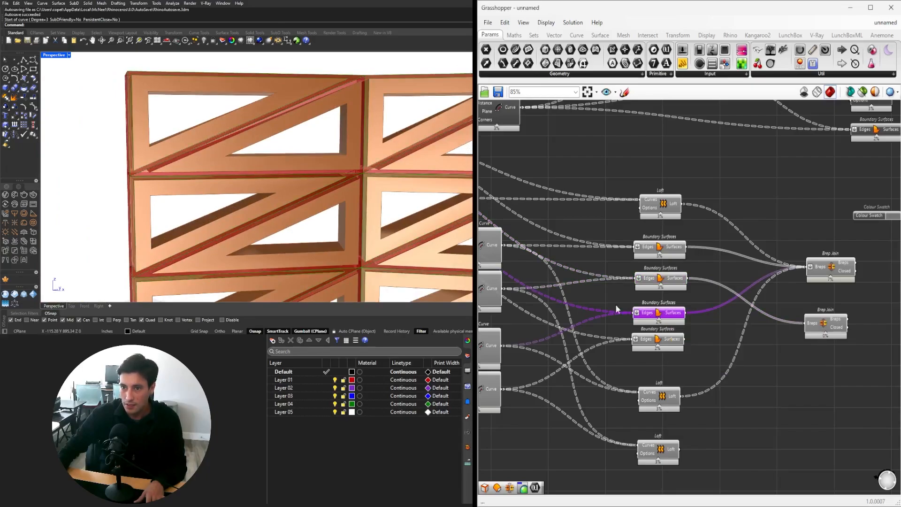
click(659, 339)
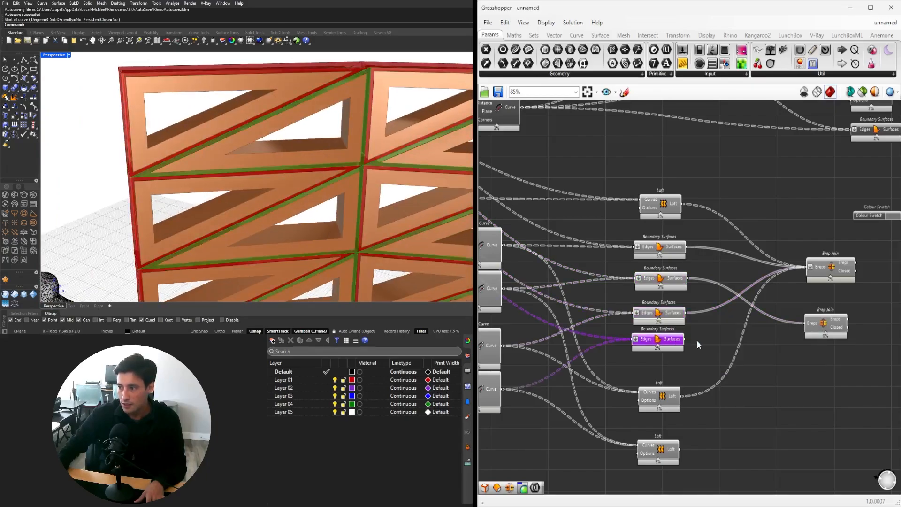
shift+drag(685, 339, 845, 331)
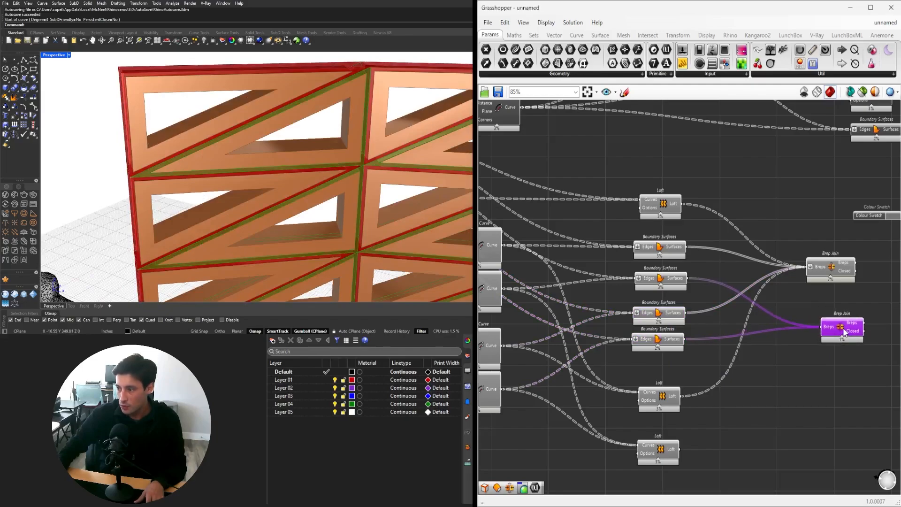
Add the lowest offset Loft and the polyline Loft to the second Brep Join's Breps input.
click(830, 267)
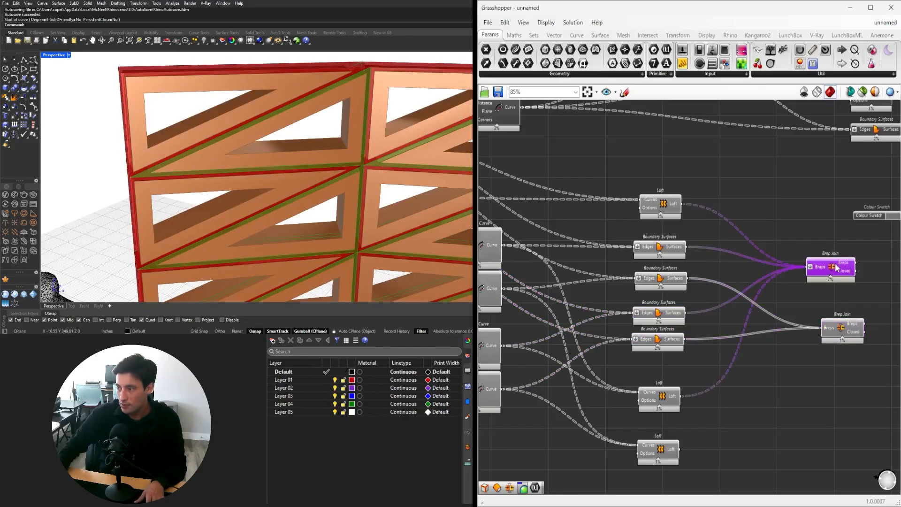
click(671, 449)
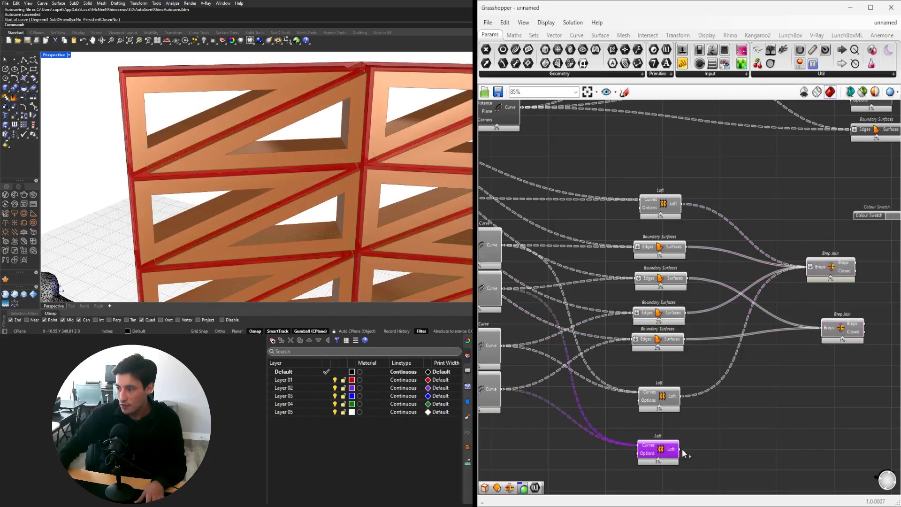
click(828, 323)
shift+drag(684, 204, 815, 327)
Flatten the second Brep Join's Breps input and inspect its joined Breps output.
right_click(816, 329)
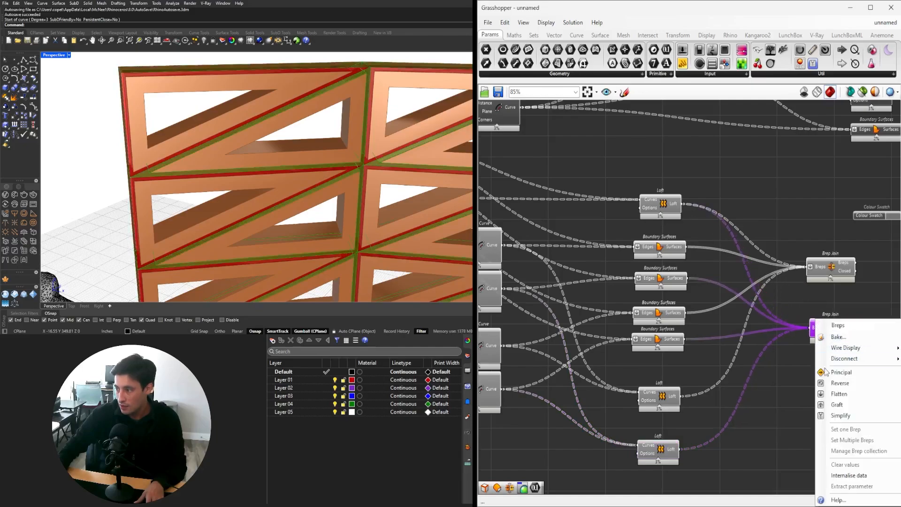
click(834, 394)
mouse_move(839, 325)
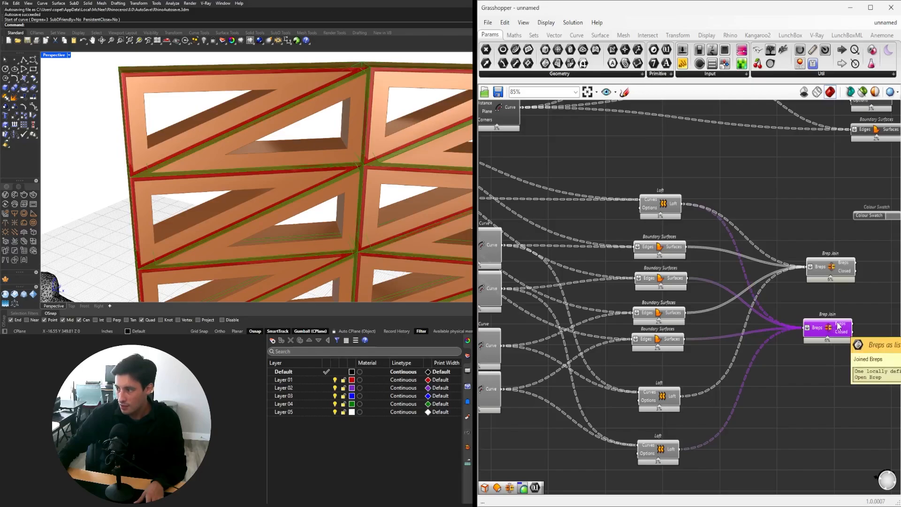
Check the second Brep Join's input options and delete that component.
scroll(803, 330, up, 2)
right_click(812, 329)
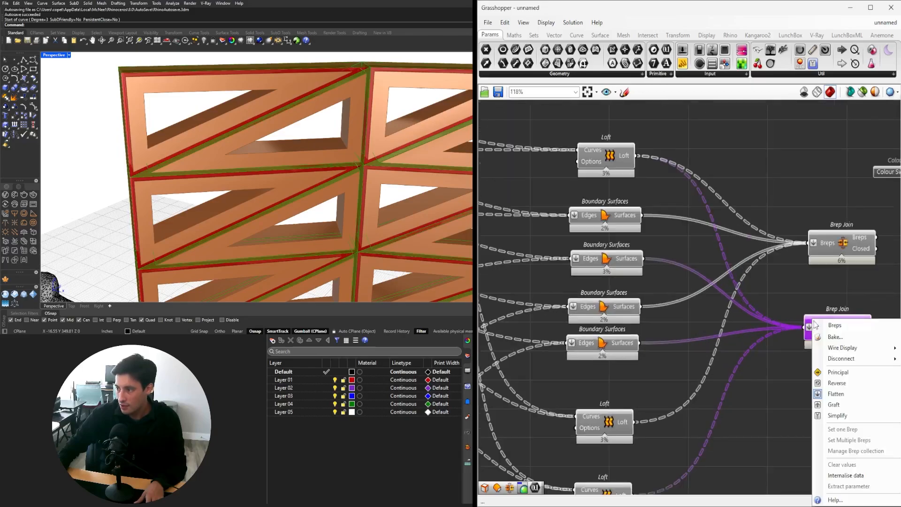
click(816, 305)
scroll(818, 322, down, 1)
click(824, 334)
Duplicate the Brep Join with its connected Breps input and place the copy below the original.
click(842, 255)
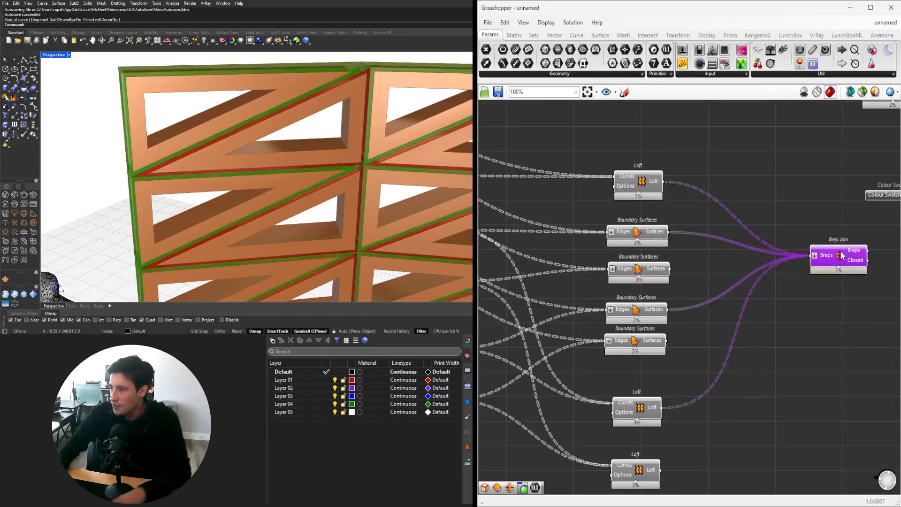
right_click(847, 267)
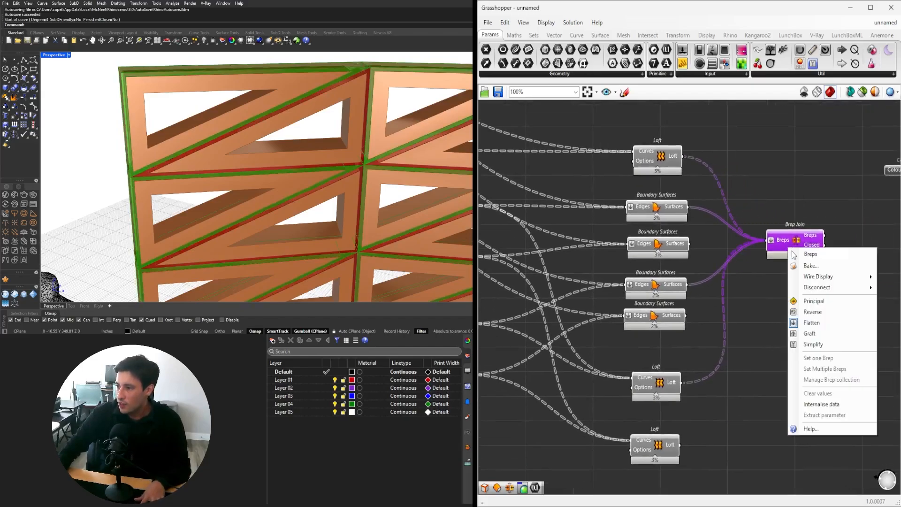
click(765, 301)
right_drag(764, 301, 715, 289)
drag(715, 289, 786, 266)
key(ctrl+c)
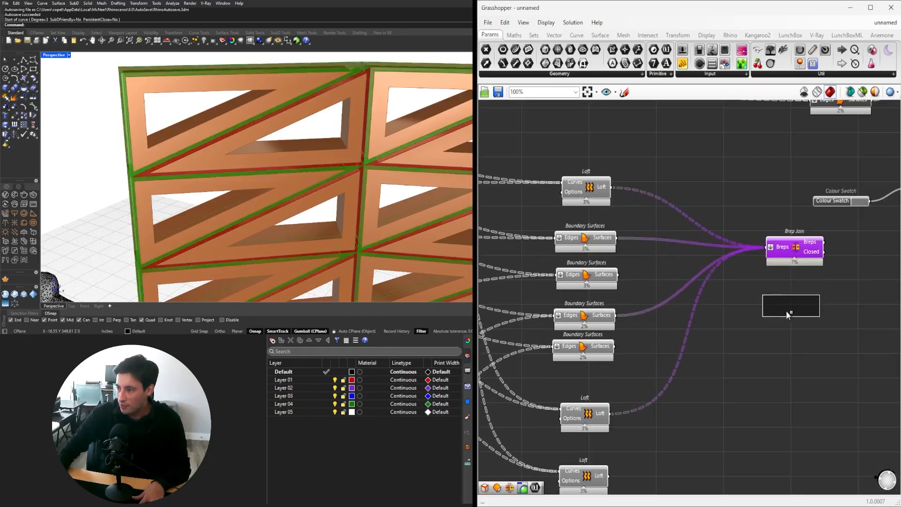
key(ctrl+v)
right_drag(716, 405, 731, 344)
scroll(731, 348, down, 1)
click(606, 216)
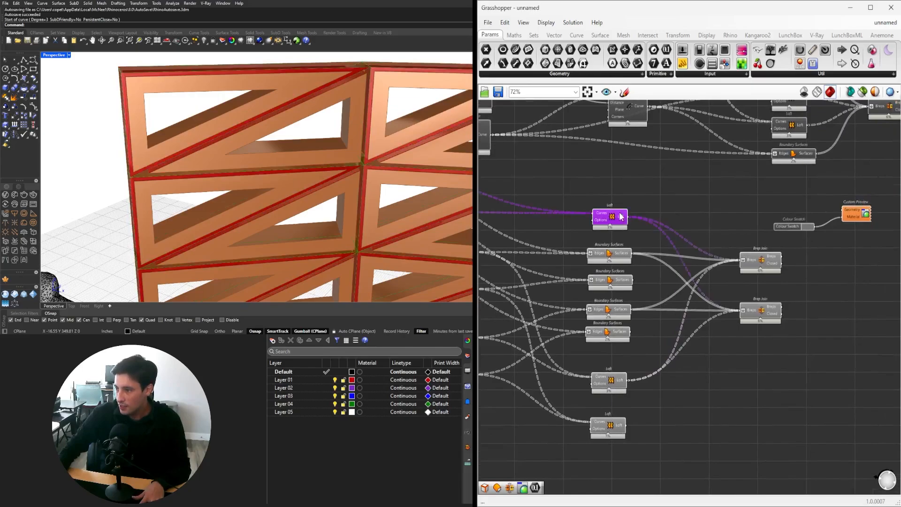
right_drag(605, 216, 587, 202)
click(763, 322)
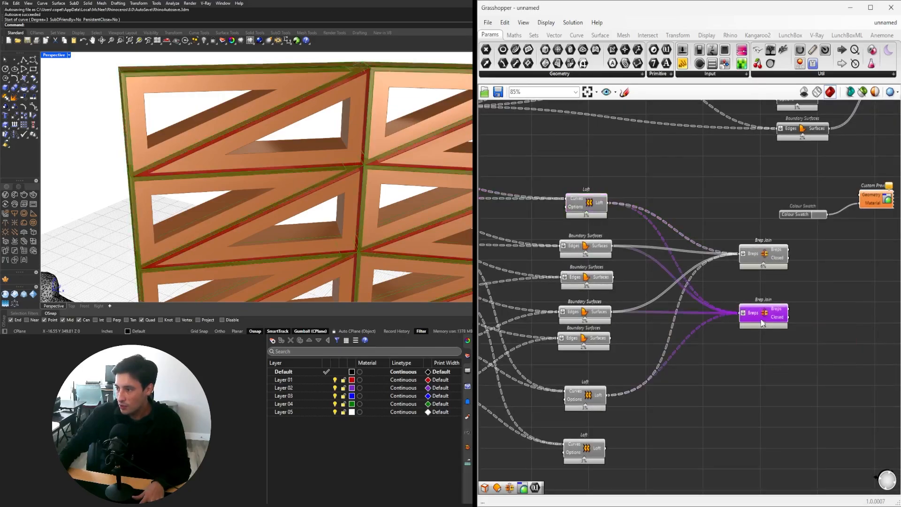
right_drag(605, 287, 629, 256)
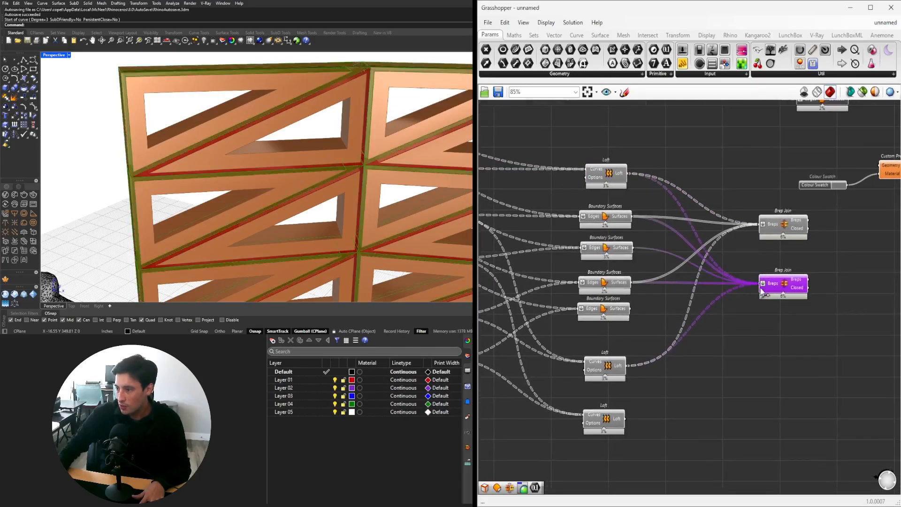
drag(761, 290, 631, 247)
drag(686, 302, 763, 284)
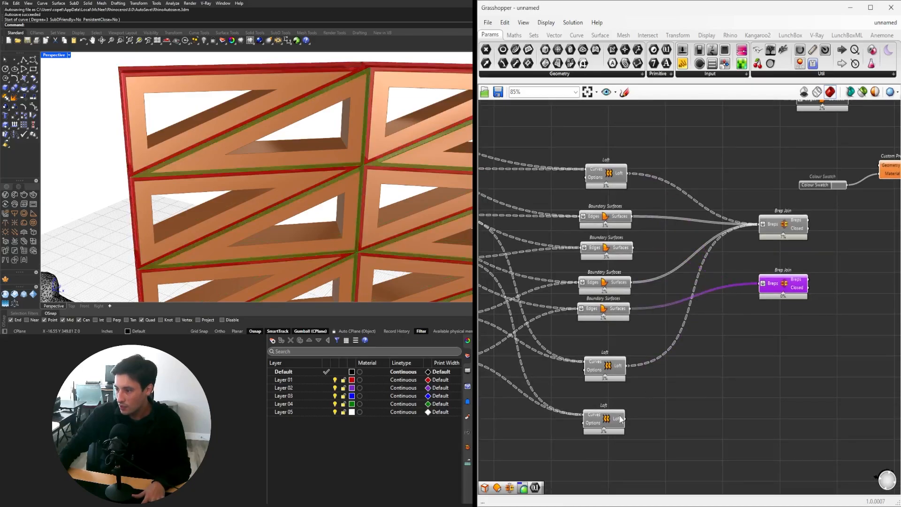
key(ctrl+z)
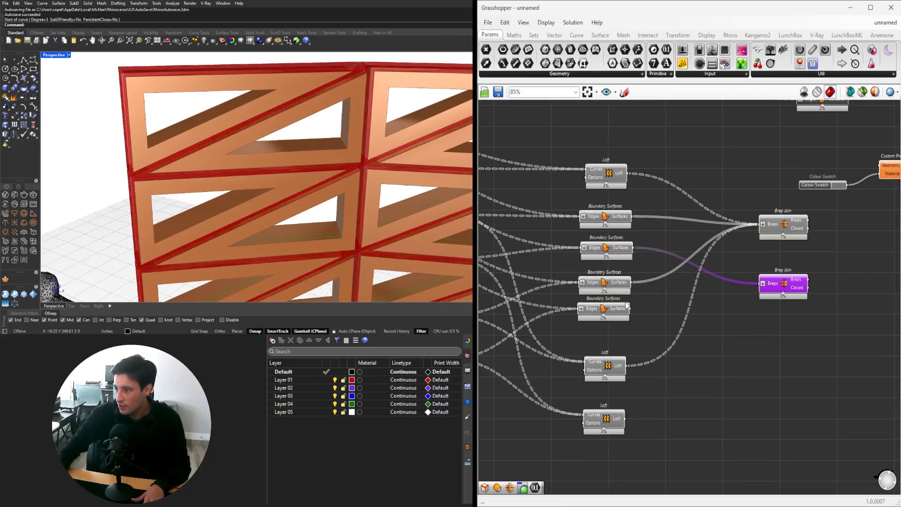
key(ctrl+z)
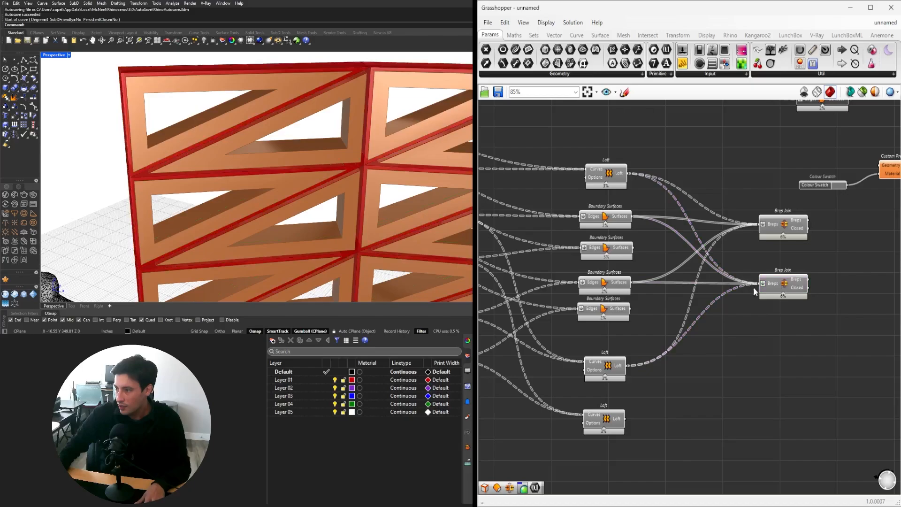
Connect the copied Brep Join to the top Loft, the second and fourth Boundary Surfaces and the lowest Loft, and inspect its highlighted geometry.
drag(753, 282, 761, 283)
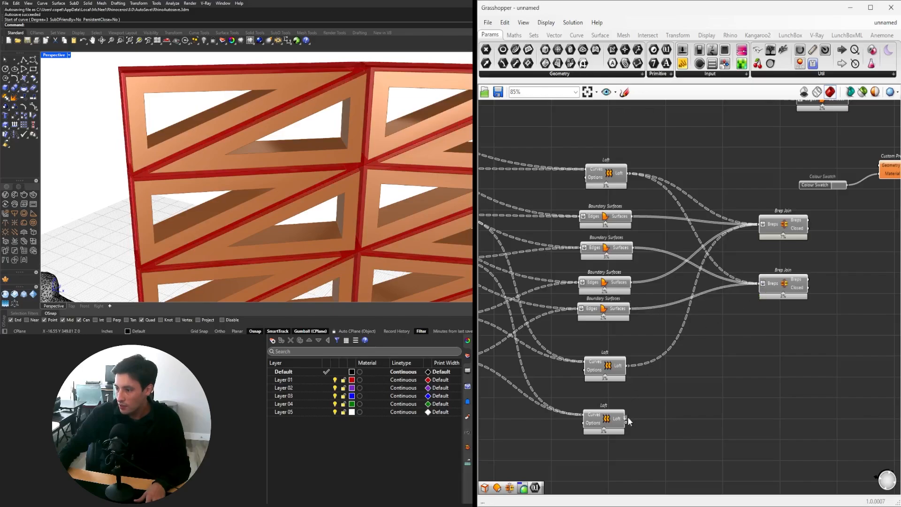
click(790, 282)
right_drag(343, 167, 364, 164)
scroll(364, 164, up, 5)
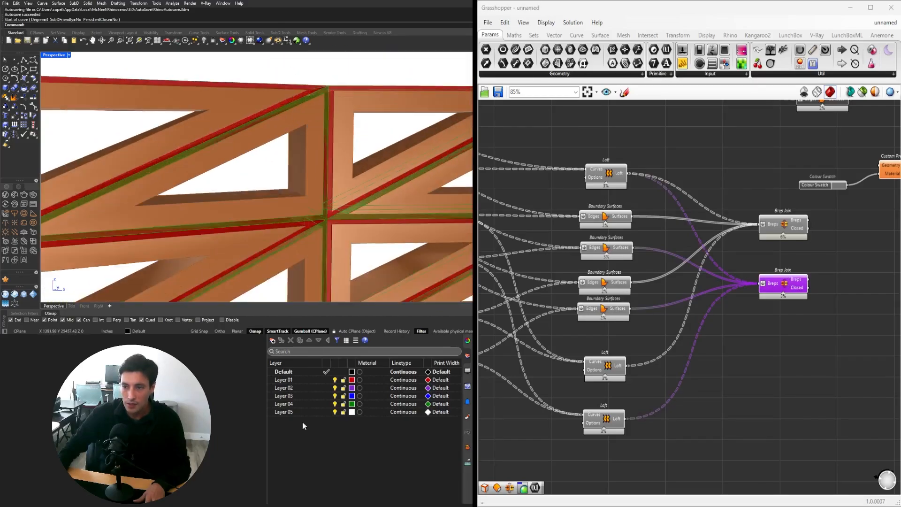
Move the Custom Preview and Colour Swatch beside the Brep Joins and connect both Breps outputs to the preview's Geometry input.
click(791, 306)
mouse_move(791, 306)
right_down()
mouse_move(680, 326)
mouse_move(719, 325)
right_up()
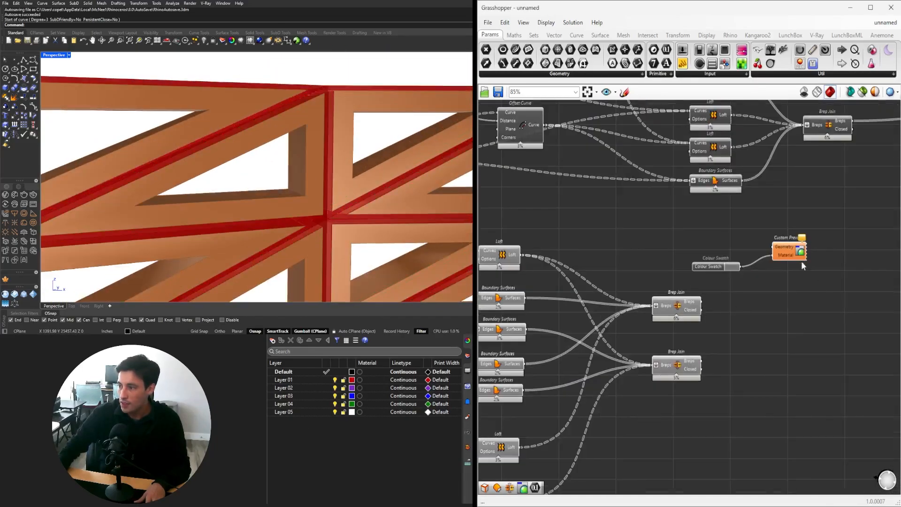
drag(804, 271, 718, 228)
drag(798, 256, 844, 409)
click(758, 313)
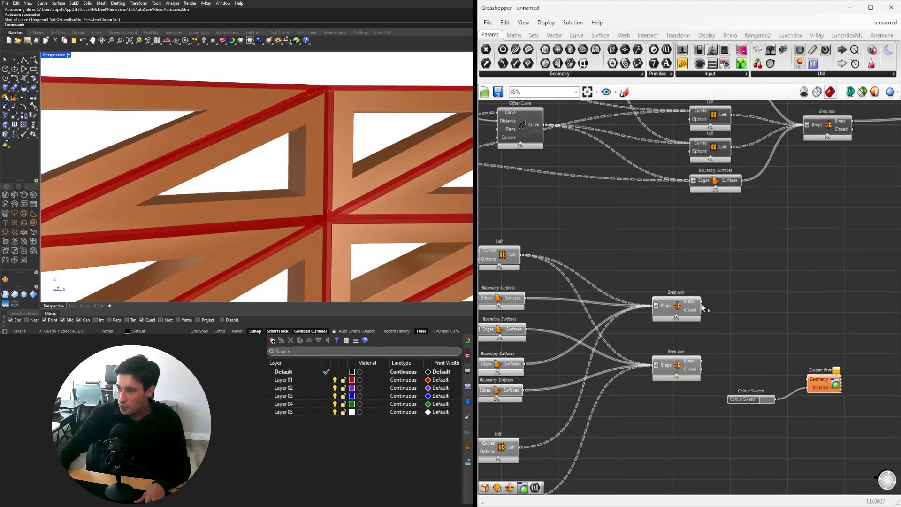
shift+drag(702, 359, 817, 385)
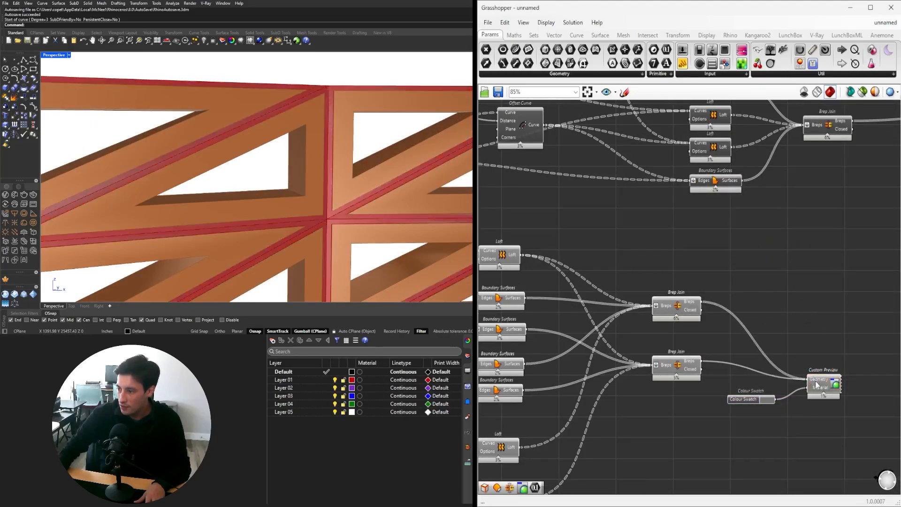
Hide the previews of the lower Offset Curve, Loft, Boundary Surfaces and Brep Join components.
scroll(287, 174, down, 3)
scroll(680, 291, down, 3)
drag(788, 451, 593, 266)
middle_click(599, 247)
click(517, 292)
right_drag(516, 292, 709, 291)
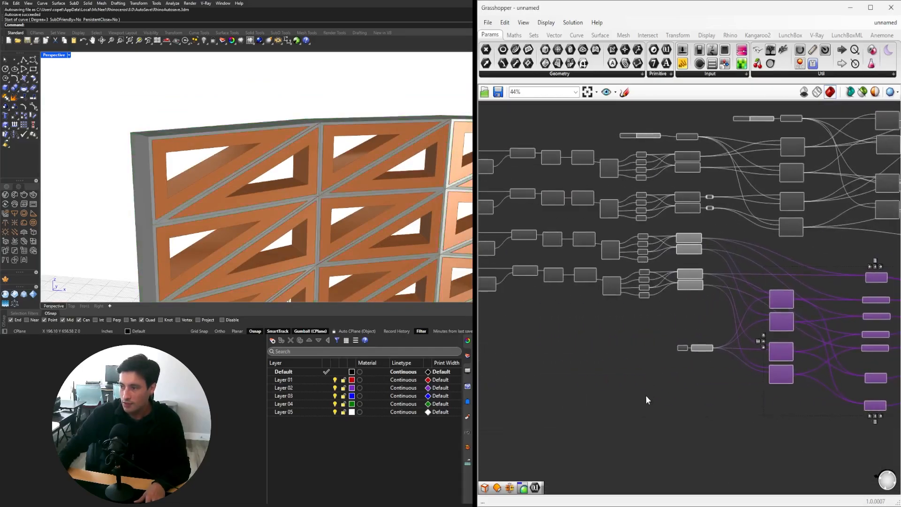
Hide the previews of the four PolyLine components that feed the lower Offset Curves.
scroll(704, 318, up, 3)
drag(696, 324, 638, 160)
middle_click(643, 141)
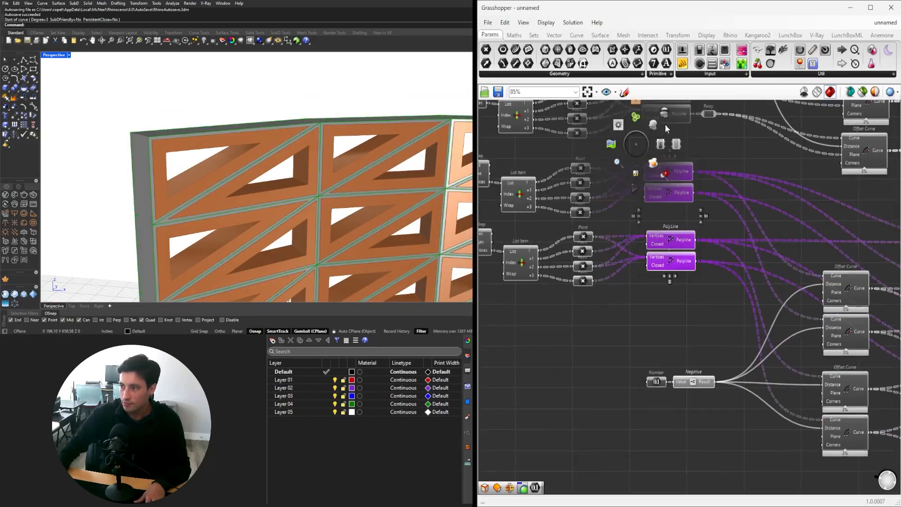
Examine the curved wall from both sides and up close, checking the grey joint frames between the triangular bricks.
mouse_move(339, 181)
right_down()
mouse_move(412, 157)
mouse_move(430, 199)
mouse_move(342, 177)
right_up()
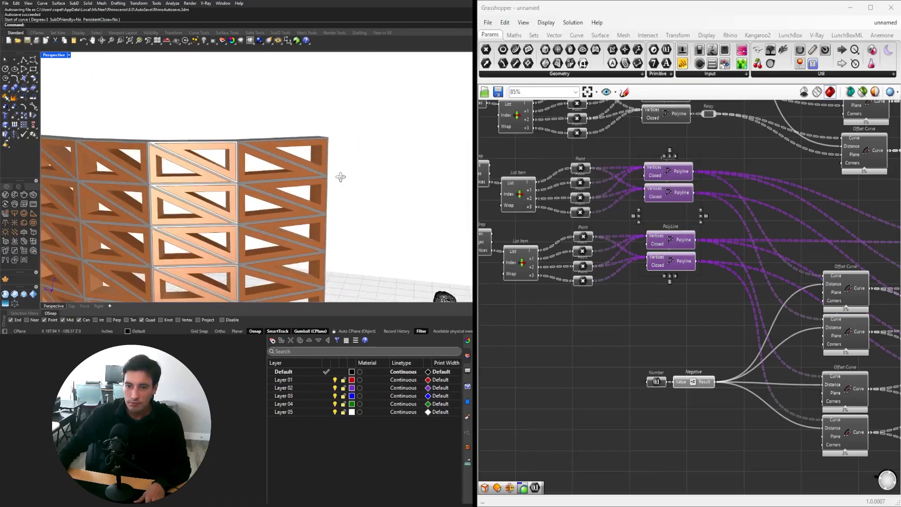
scroll(775, 318, down, 3)
scroll(775, 318, up, 3)
click(730, 296)
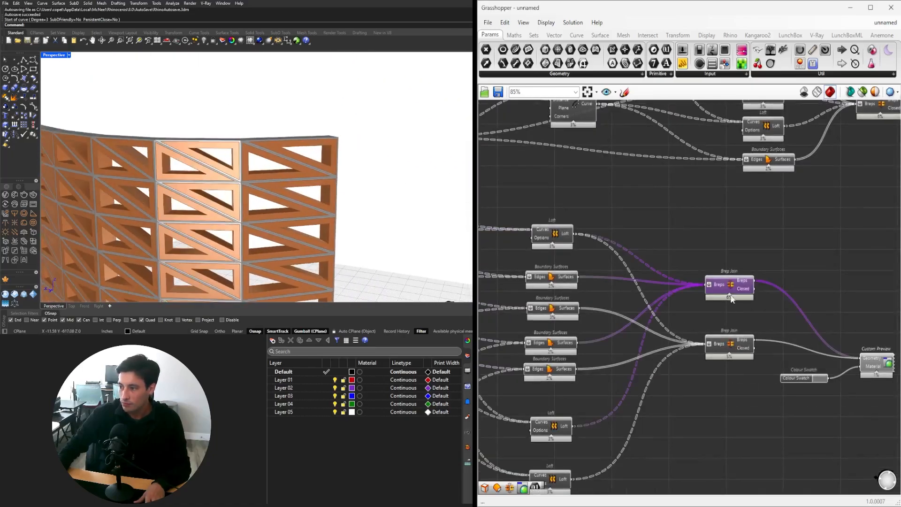
right_drag(375, 166, 17, 190)
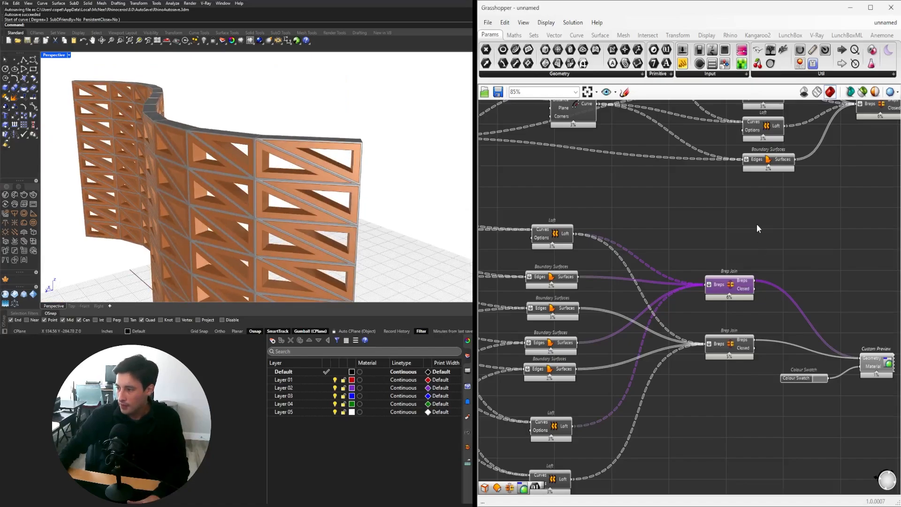
scroll(757, 224, down, 7)
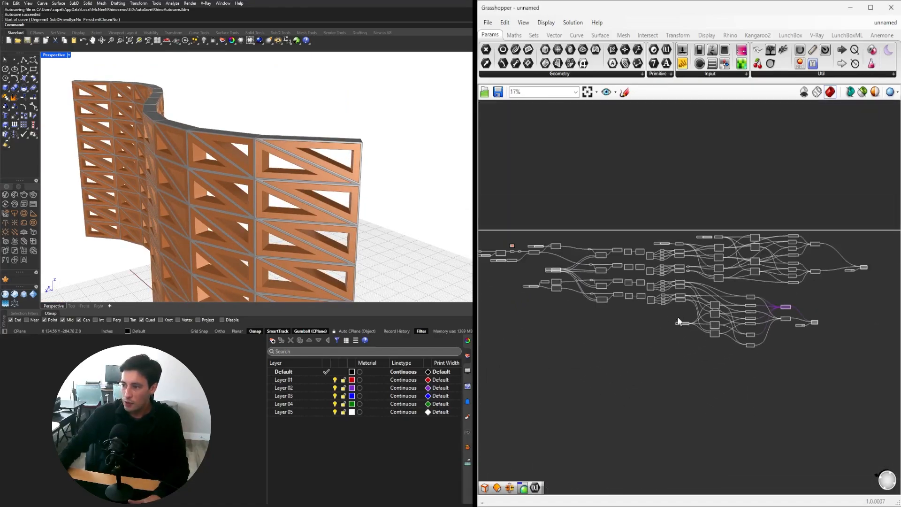
scroll(677, 321, down, 2)
right_drag(422, 197, 342, 155)
scroll(342, 153, up, 4)
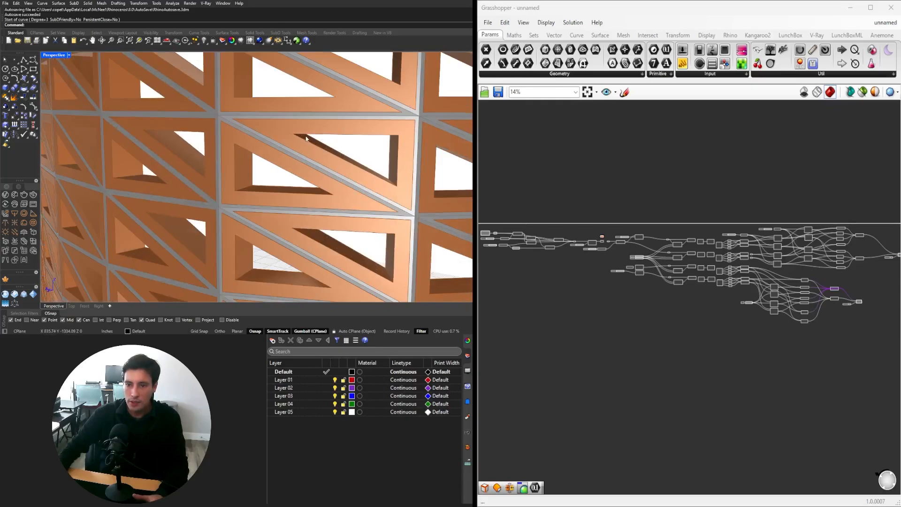
scroll(306, 138, down, 3)
scroll(312, 144, up, 5)
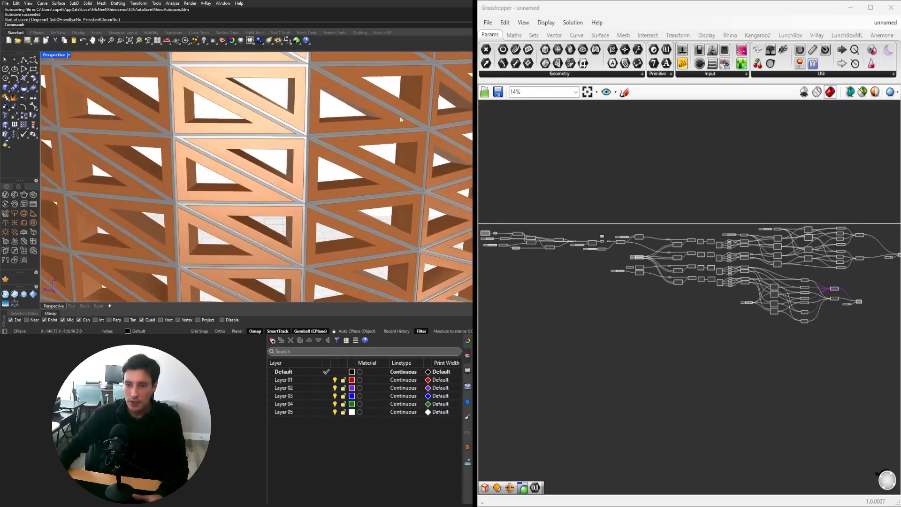
scroll(400, 119, down, 3)
scroll(391, 137, up, 3)
right_drag(393, 137, 311, 141)
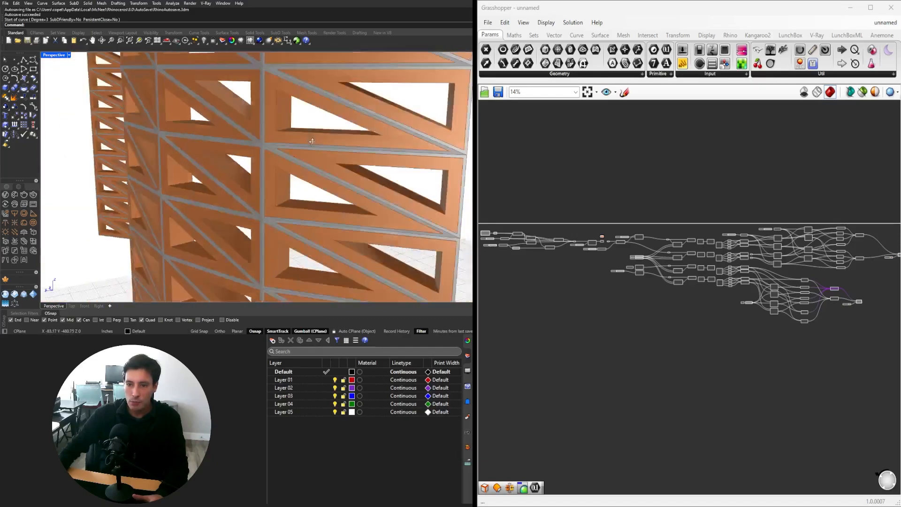
scroll(311, 140, down, 3)
scroll(119, 130, up, 5)
scroll(112, 115, down, 3)
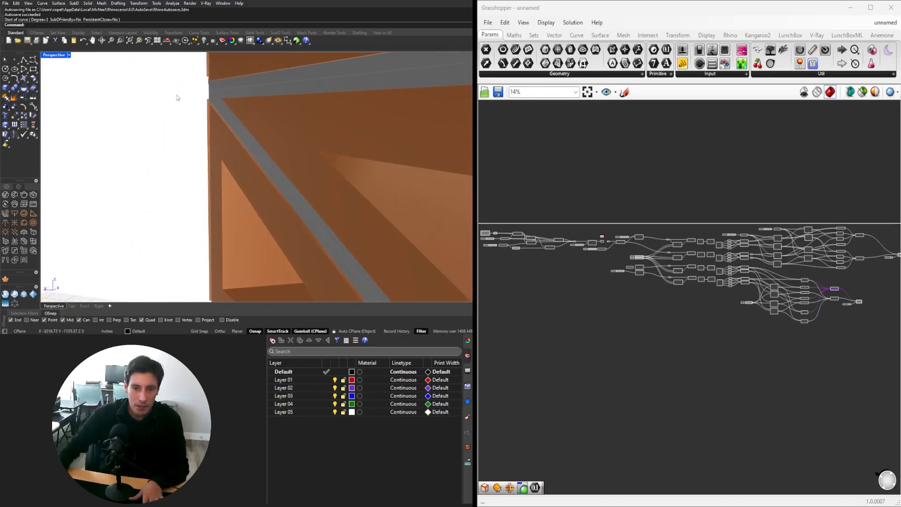
scroll(673, 261, down, 2)
Set the Number Slider that drives the Negative and the two lower Offset Surface distances to 1.000.
scroll(776, 226, up, 15)
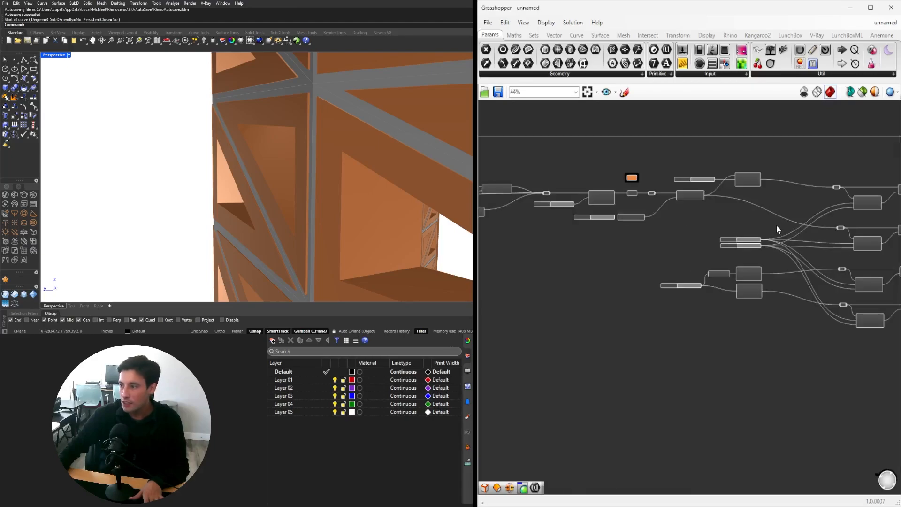
scroll(688, 218, down, 8)
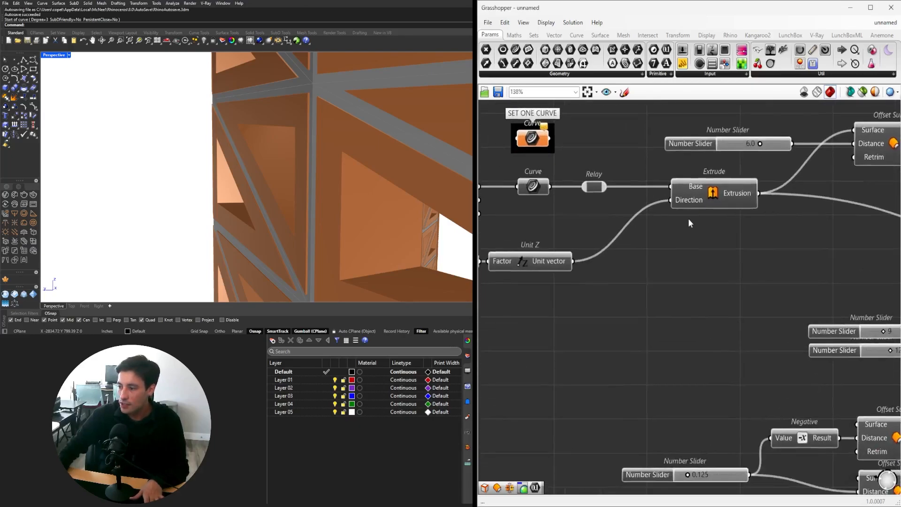
scroll(577, 359, up, 4)
drag(573, 359, 566, 368)
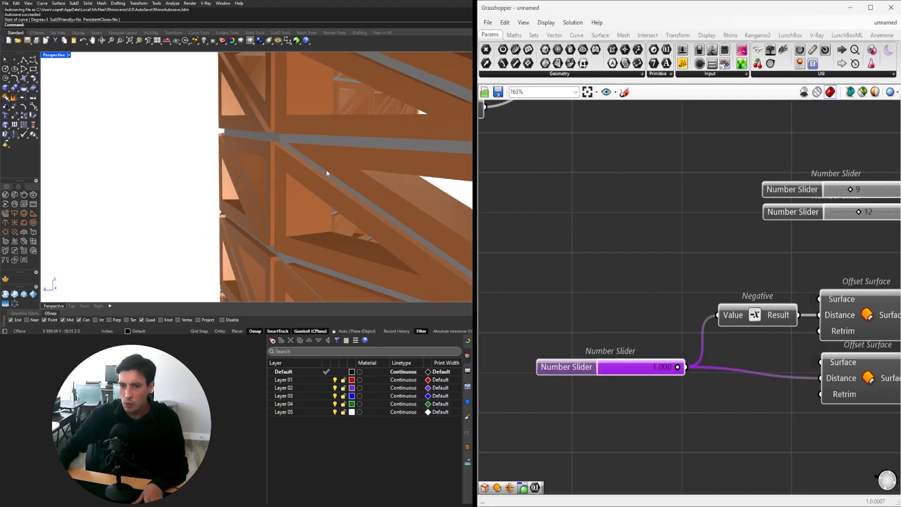
Inspect the joints across the wall and set the joint offset distance slider to 0.500.
scroll(252, 166, down, 6)
scroll(251, 166, up, 4)
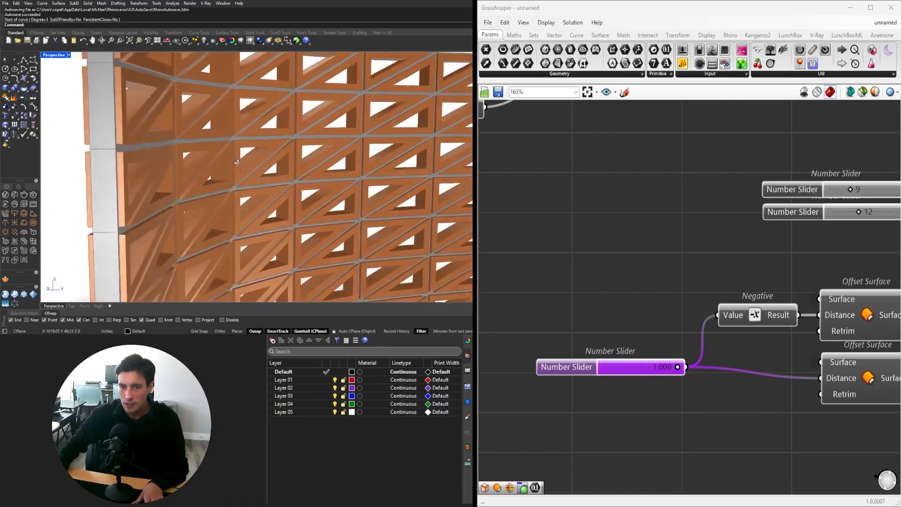
scroll(250, 163, down, 3)
right_drag(250, 163, 420, 184)
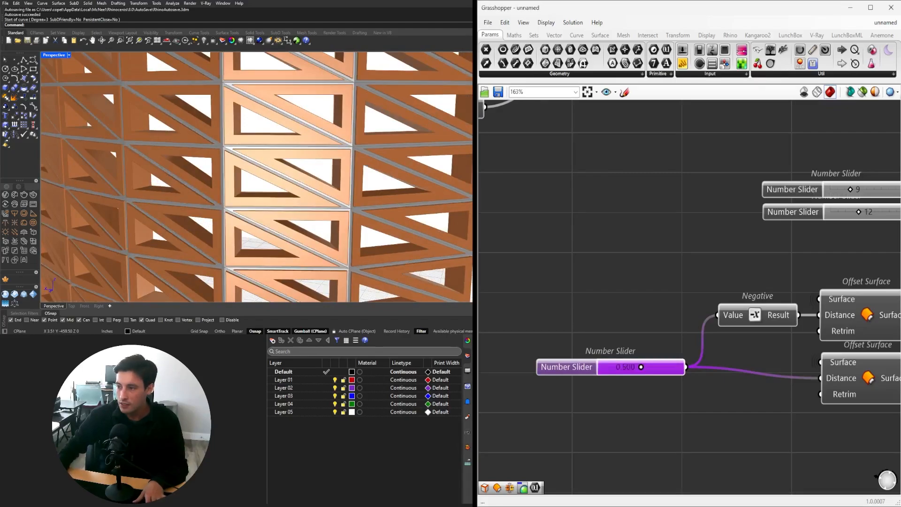
scroll(673, 280, down, 2)
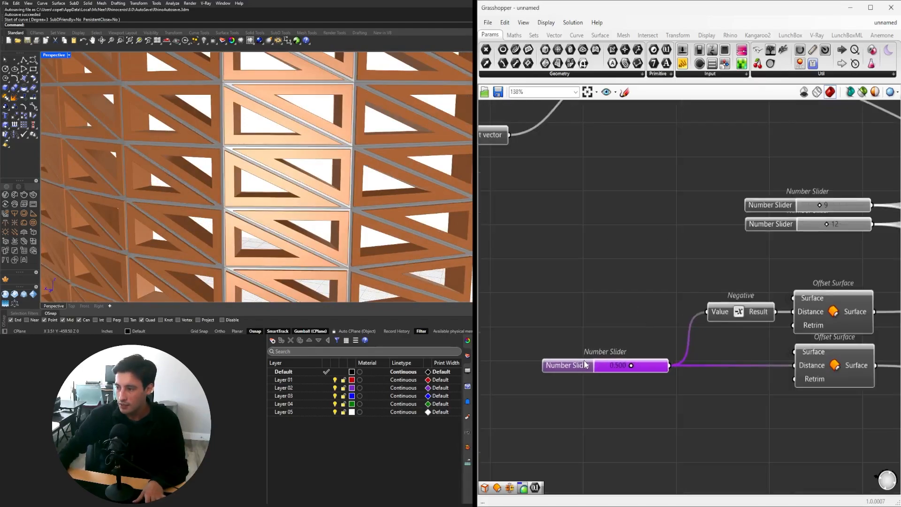
Review the whole wall beside the human scale figure and the complete Grasshopper definition.
scroll(215, 157, down, 8)
right_drag(214, 157, 323, 146)
scroll(586, 186, down, 8)
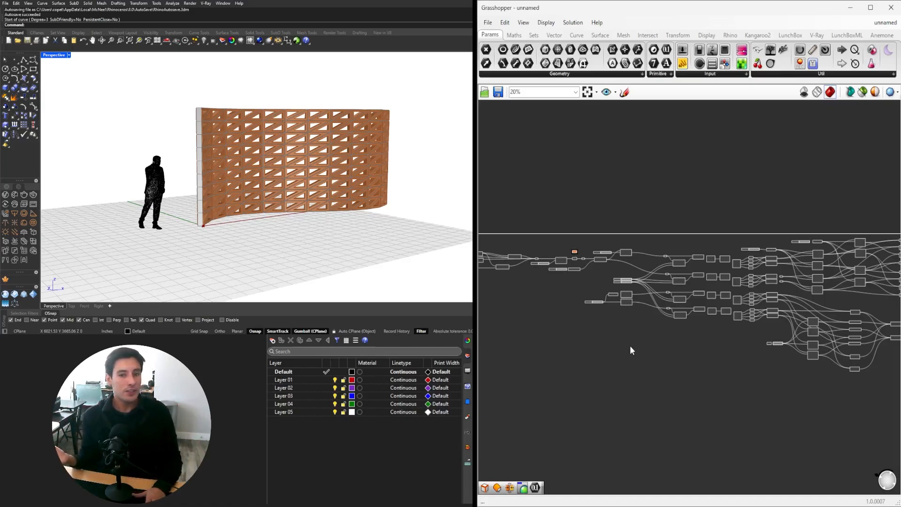
scroll(618, 384, down, 5)
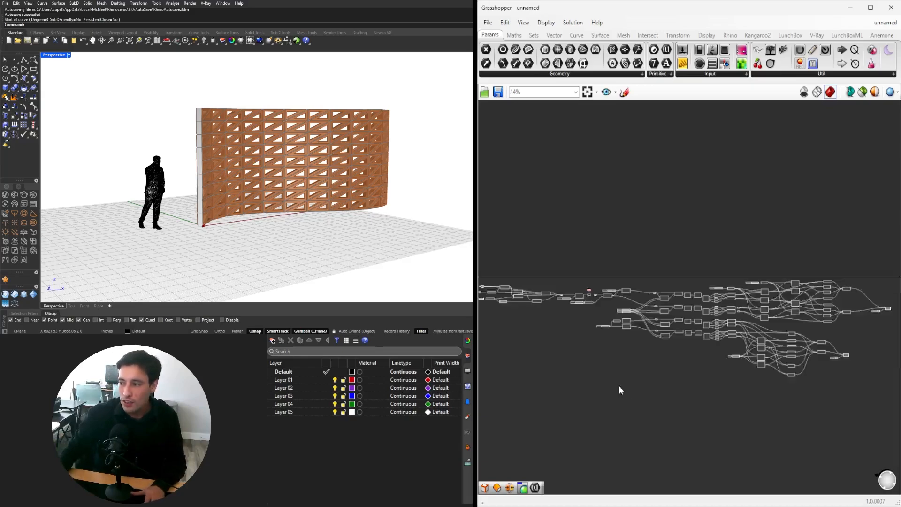
scroll(642, 314, up, 2)
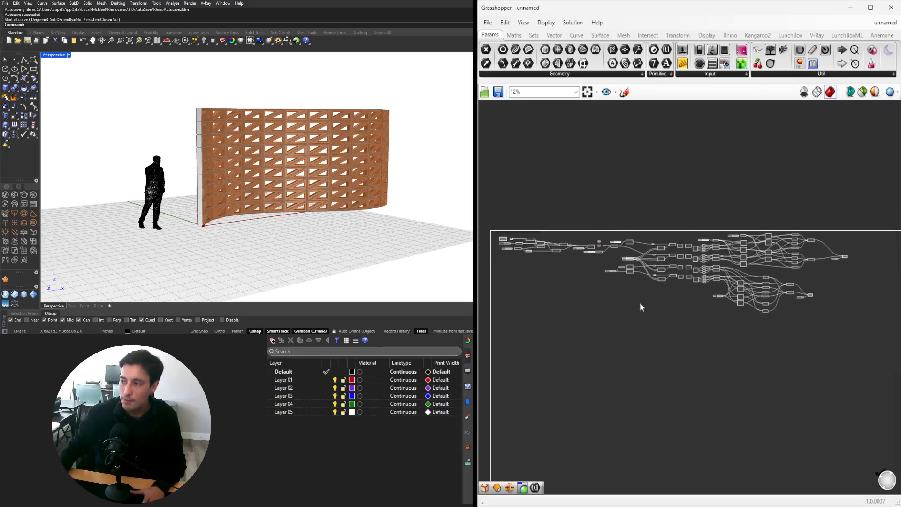
right_drag(627, 286, 641, 280)
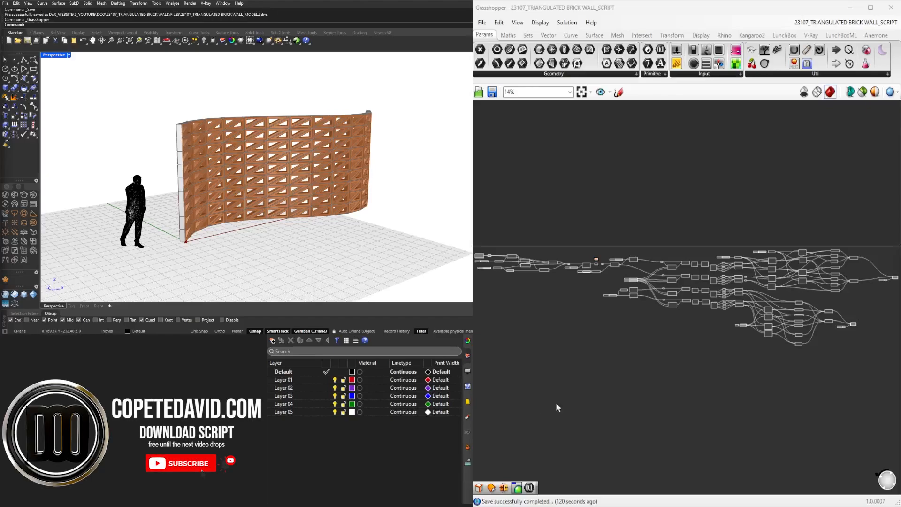
Rename the Number Slider that drives Unit X as LENGTH and shift it slightly away from the Unit X component.
scroll(657, 319, up, 5)
scroll(607, 275, up, 6)
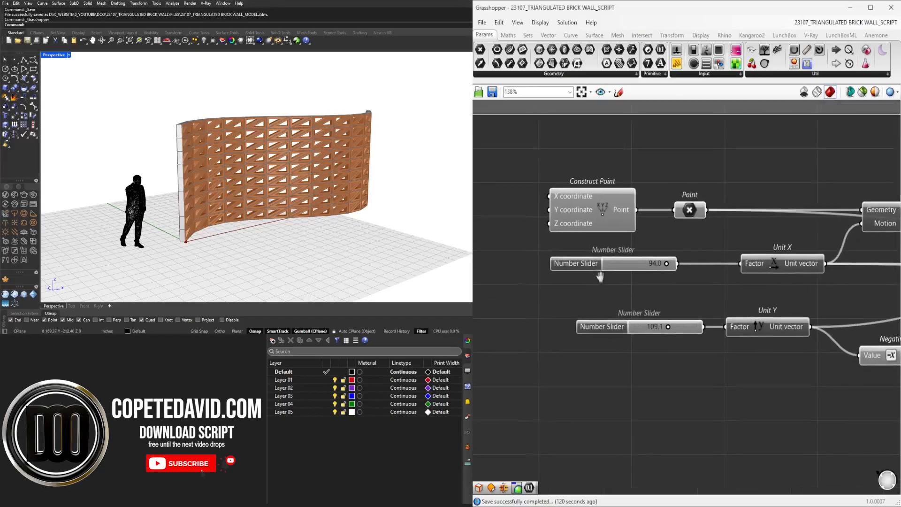
scroll(779, 303, down, 3)
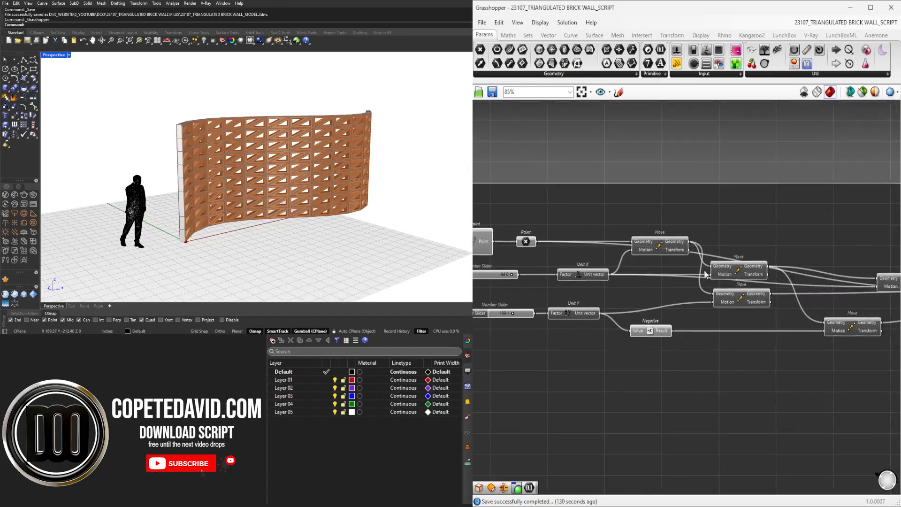
scroll(643, 290, up, 3)
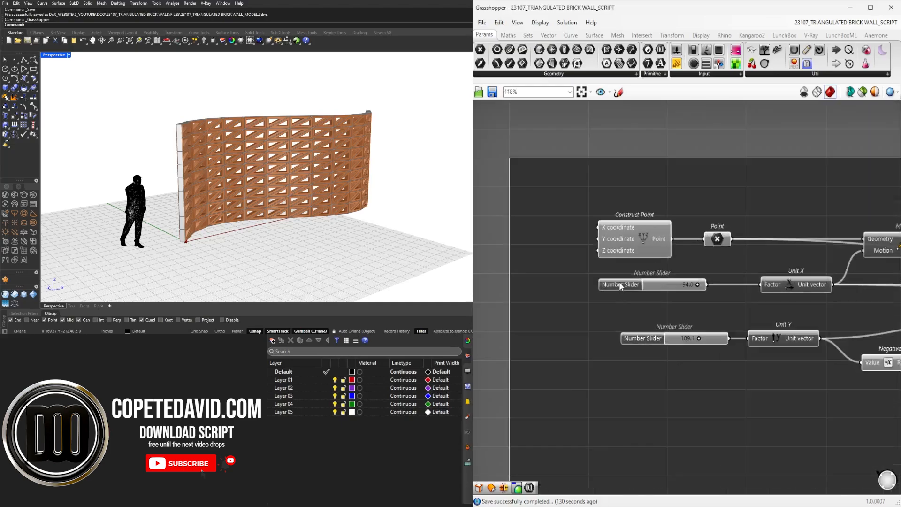
right_click(619, 282)
key(ctrl+a)
text(lwn)
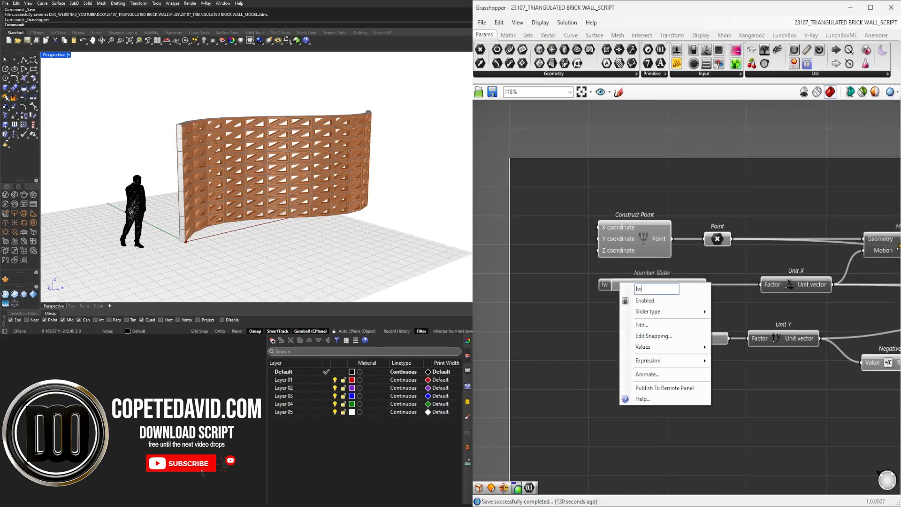
key(BackSpace)
key(BackSpace)
key(BackSpace)
text(LENGTH)
key(Return)
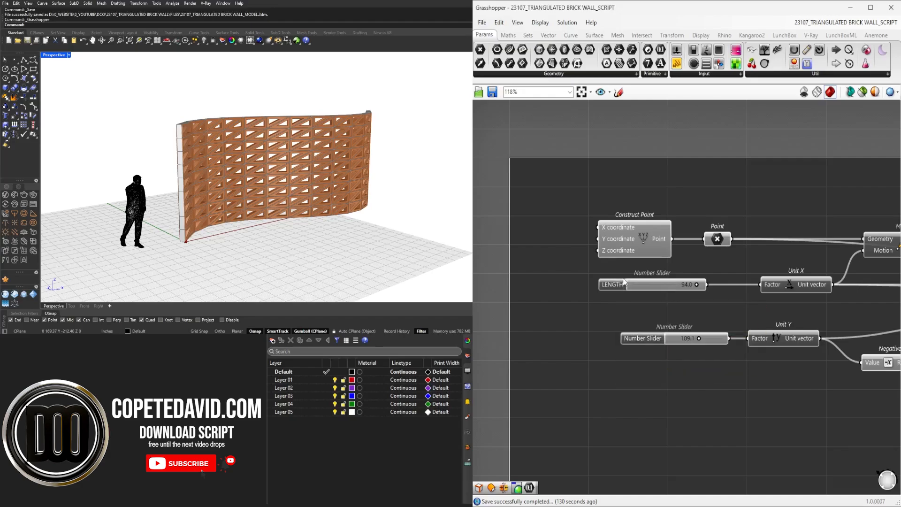
drag(616, 288, 599, 287)
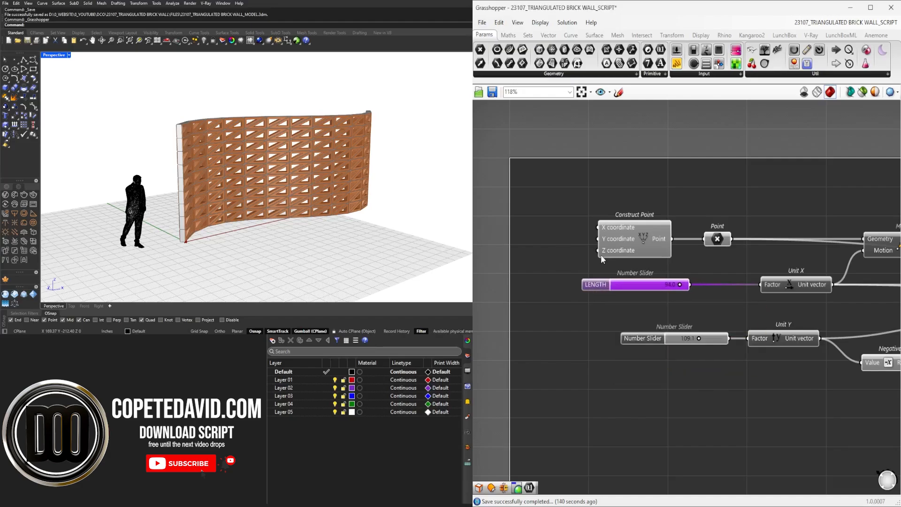
Place the Number Slider that drives Unit Y beneath the LENGTH slider and rename it AMPLITUDE.
click(636, 335)
drag(653, 331, 596, 340)
right_drag(595, 341, 670, 332)
right_click(636, 323)
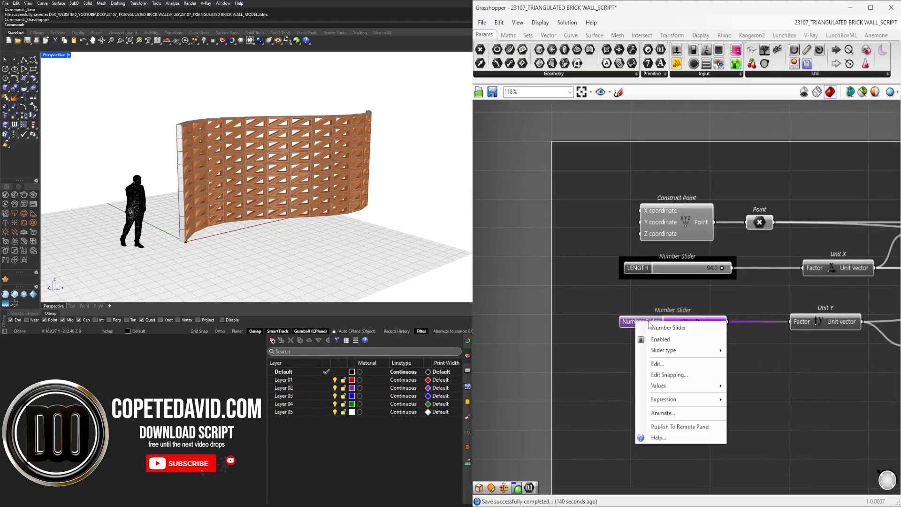
text(AMPLITUDE)
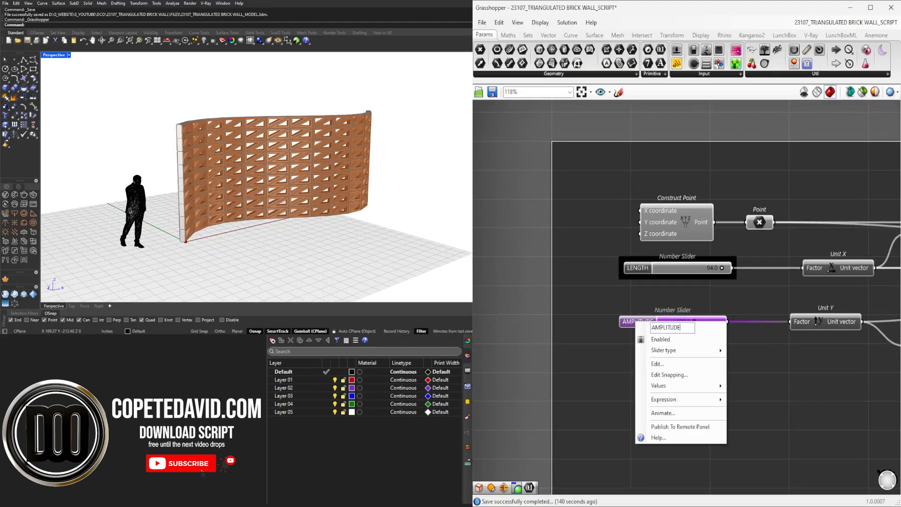
key(Return)
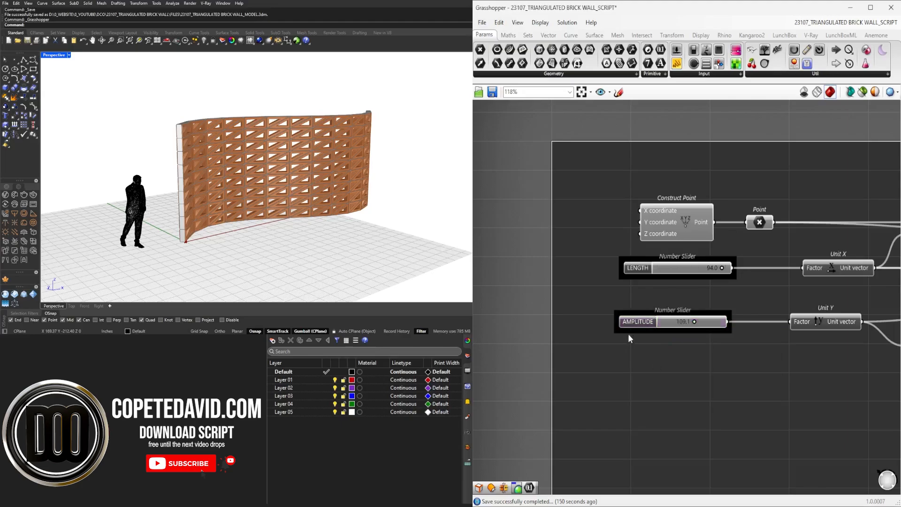
drag(638, 325, 641, 326)
click(723, 385)
Add a Point parameter after the Relay and connect it to the Vertices input of the Nurbs Curve.
scroll(860, 389, down, 3)
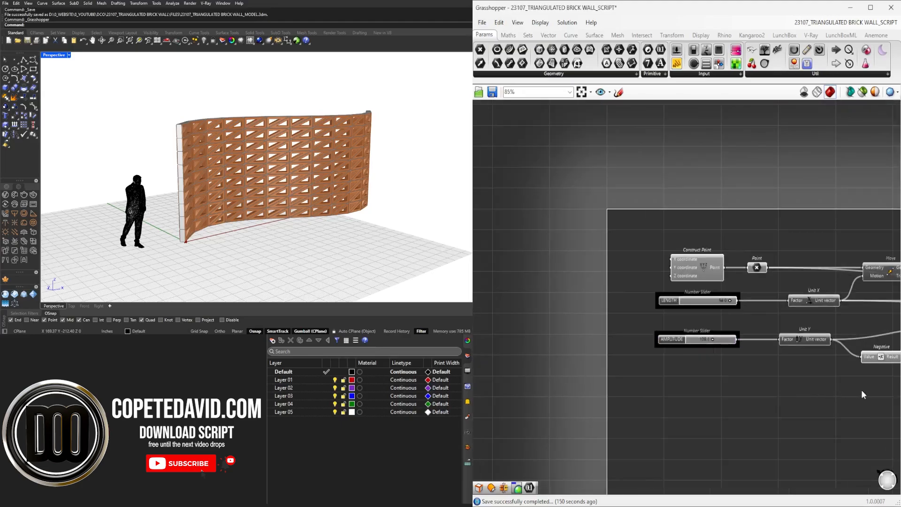
right_drag(861, 389, 635, 310)
scroll(636, 310, down, 1)
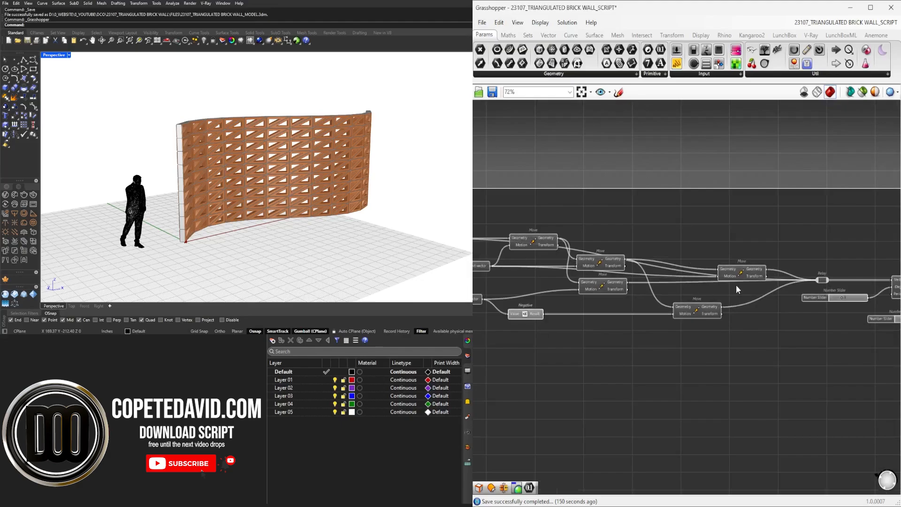
click(753, 273)
click(822, 280)
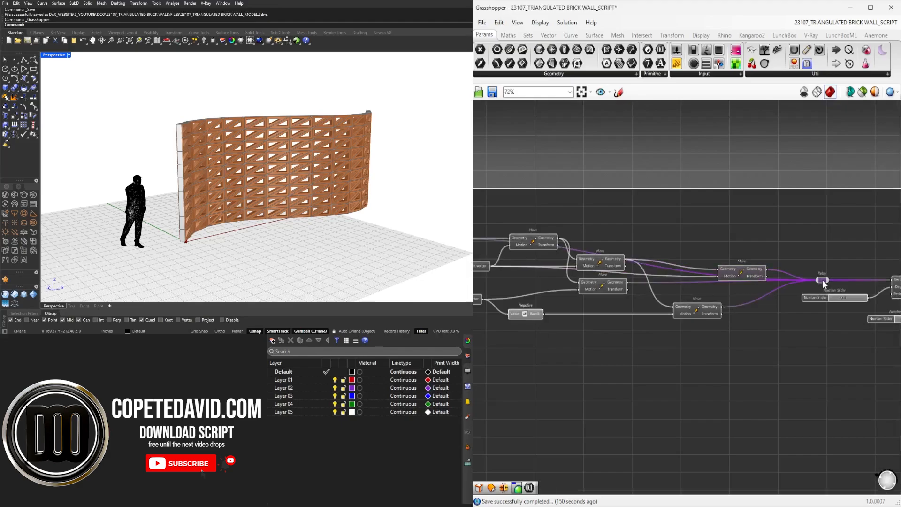
right_drag(838, 274, 742, 277)
scroll(798, 281, up, 3)
right_click(809, 281)
click(749, 266)
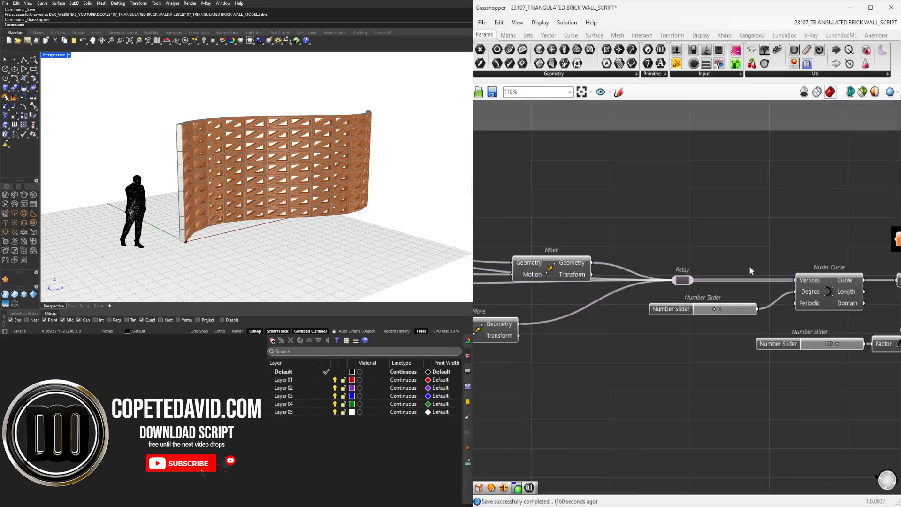
double_click(730, 266)
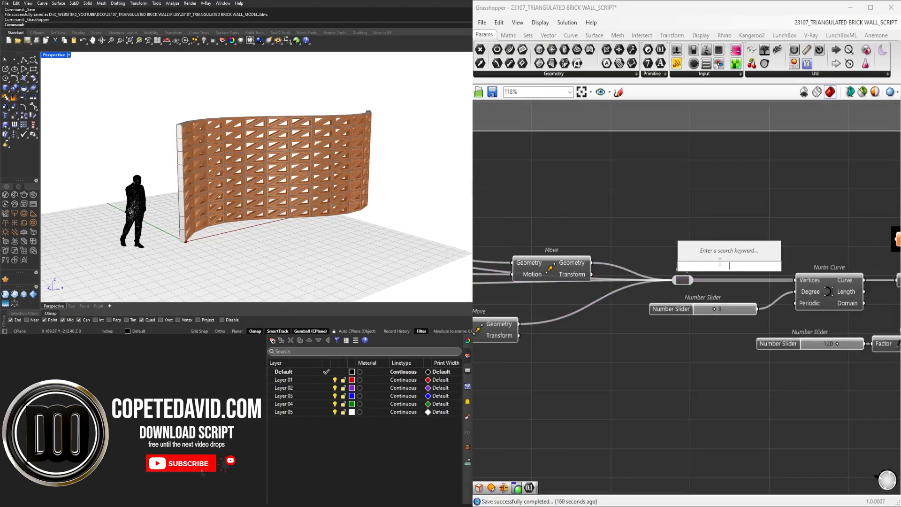
text(V)
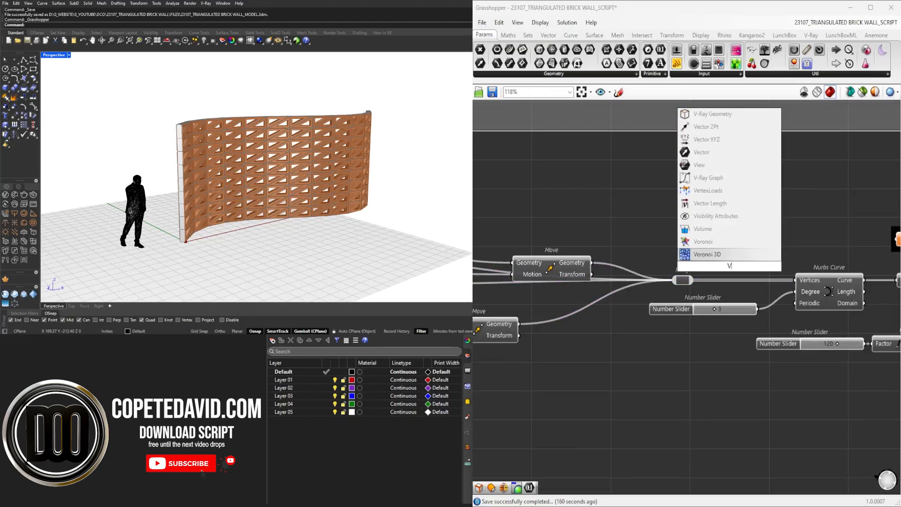
key(BackSpace)
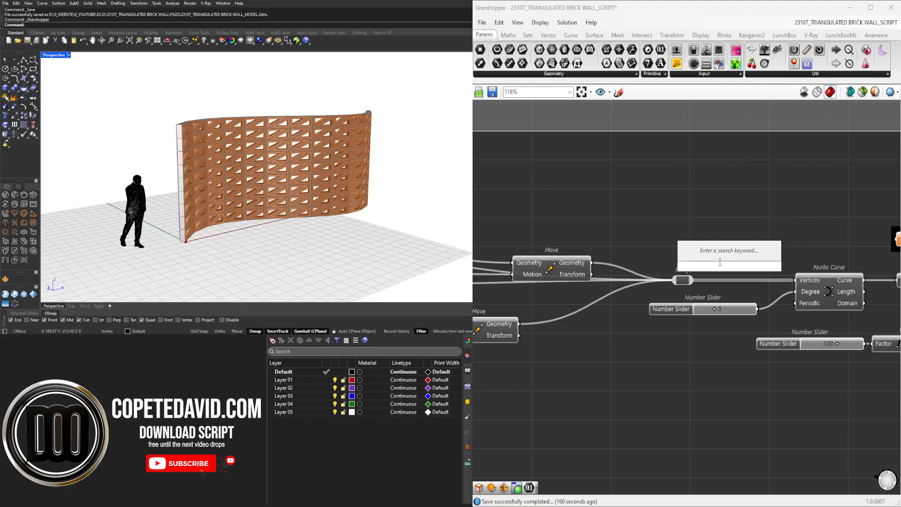
text(POINT)
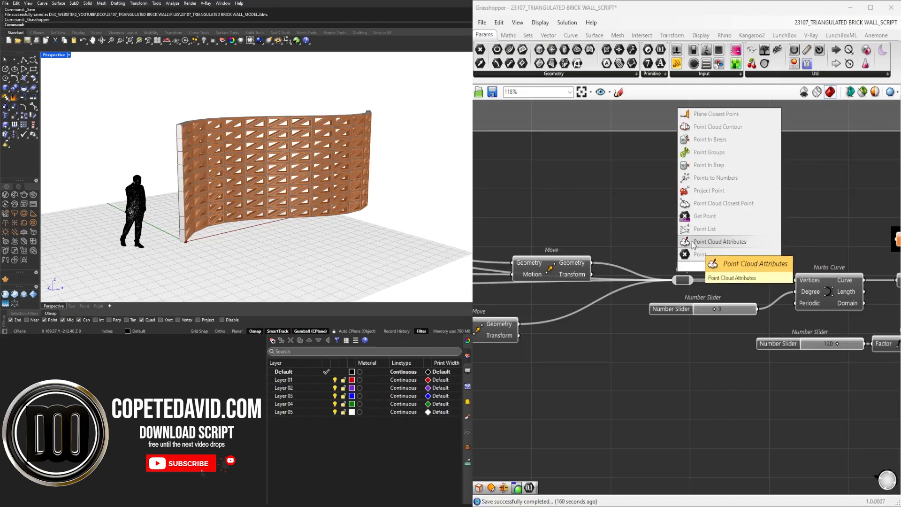
click(697, 255)
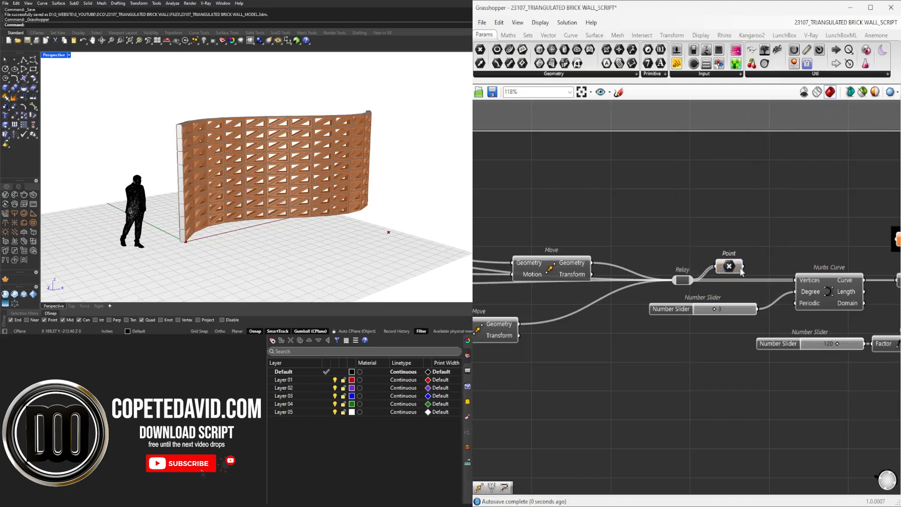
drag(764, 279, 794, 279)
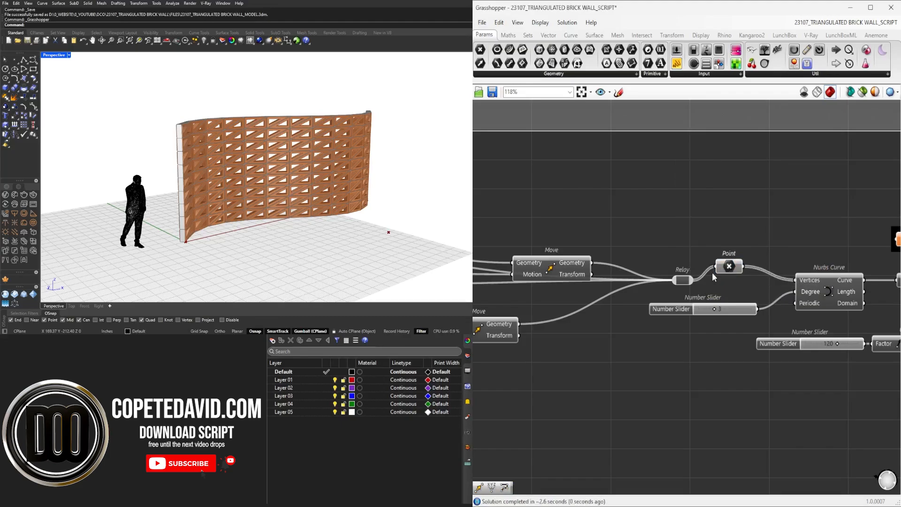
Replace the Relay with the Point parameter in line with Vertices and set the Point's wire display to Hidden.
drag(728, 268, 714, 283)
click(682, 280)
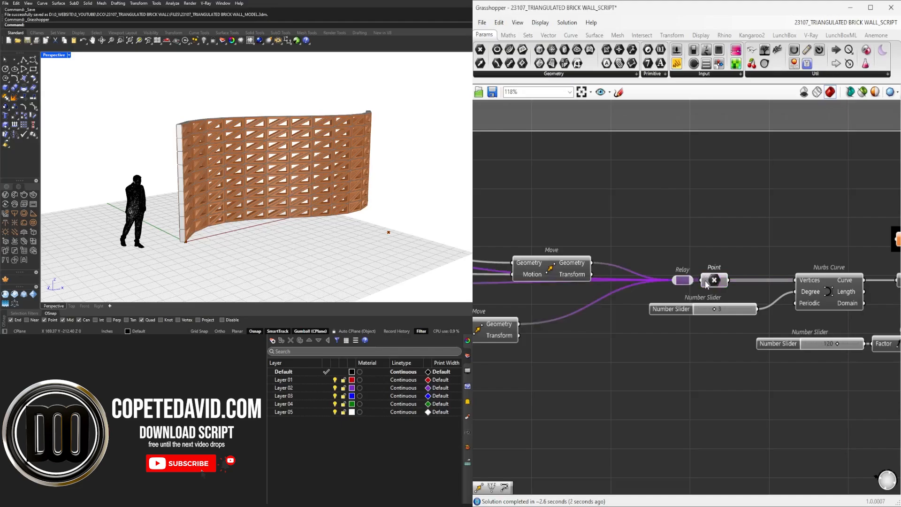
key(Delete)
right_click(704, 280)
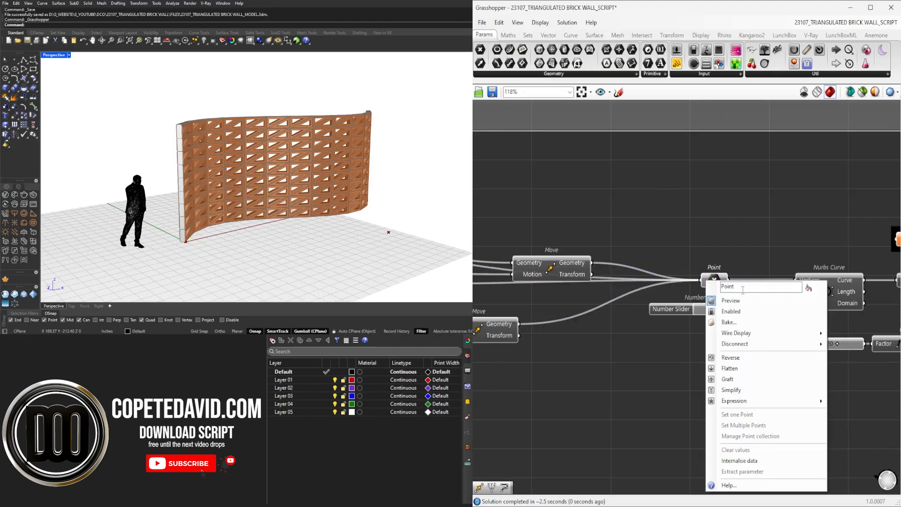
click(849, 353)
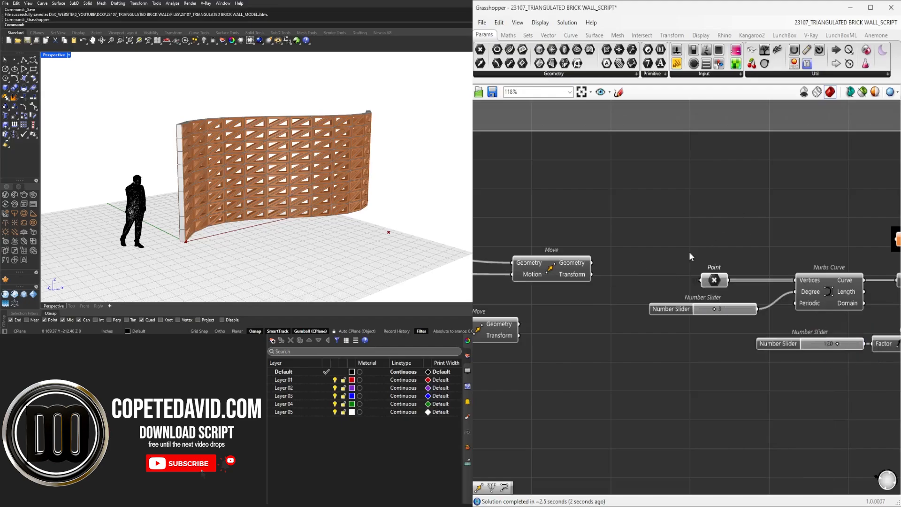
Move the last two Move components closer to the Move components that precede them.
scroll(689, 252, down, 3)
drag(763, 287, 706, 277)
click(717, 254)
scroll(716, 258, down, 1)
right_drag(700, 305, 706, 292)
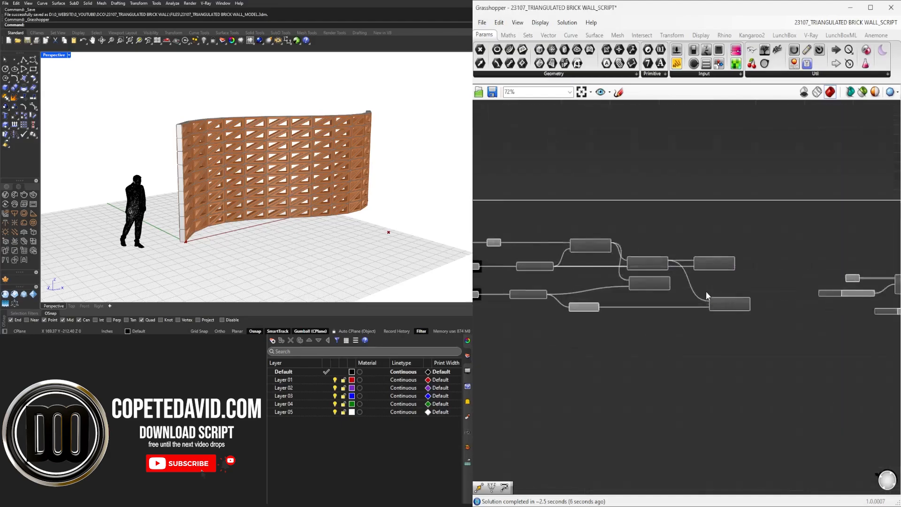
scroll(705, 291, up, 1)
drag(736, 305, 717, 303)
click(734, 336)
Shift the whole point-generating group of components closer to the Point parameter that feeds the Nurbs Curve.
scroll(725, 340, down, 2)
drag(732, 357, 563, 260)
drag(716, 281, 782, 283)
click(779, 259)
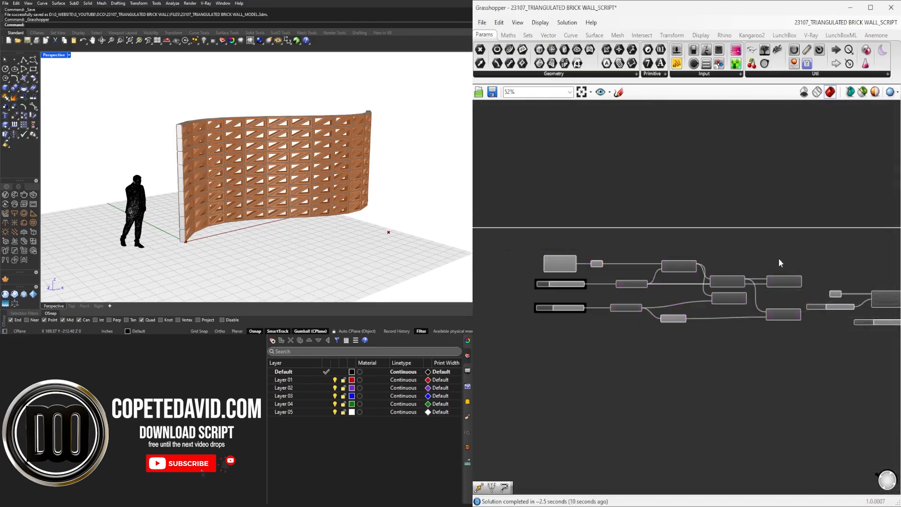
Align the lower middle Move under the one above it and place the Negative component beneath it.
scroll(772, 277, up, 2)
right_drag(686, 313, 772, 300)
drag(774, 302, 771, 300)
click(684, 323)
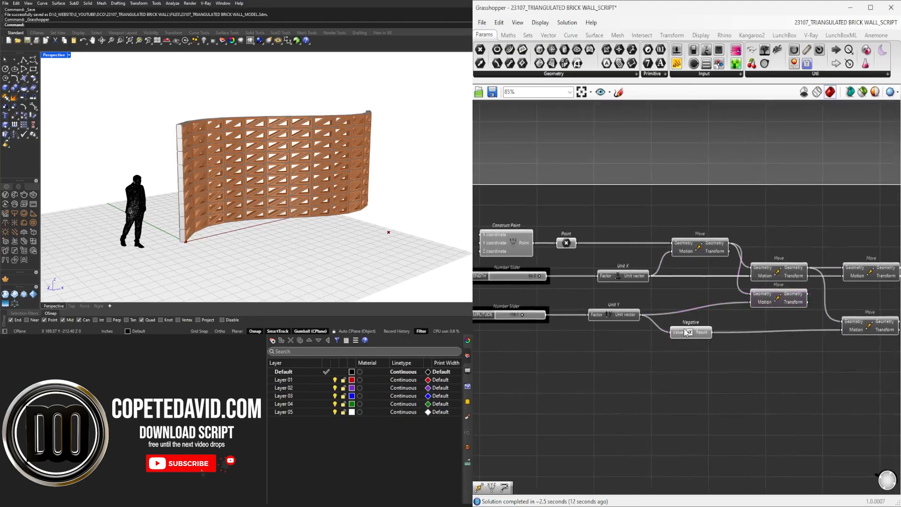
drag(687, 335, 772, 333)
click(752, 361)
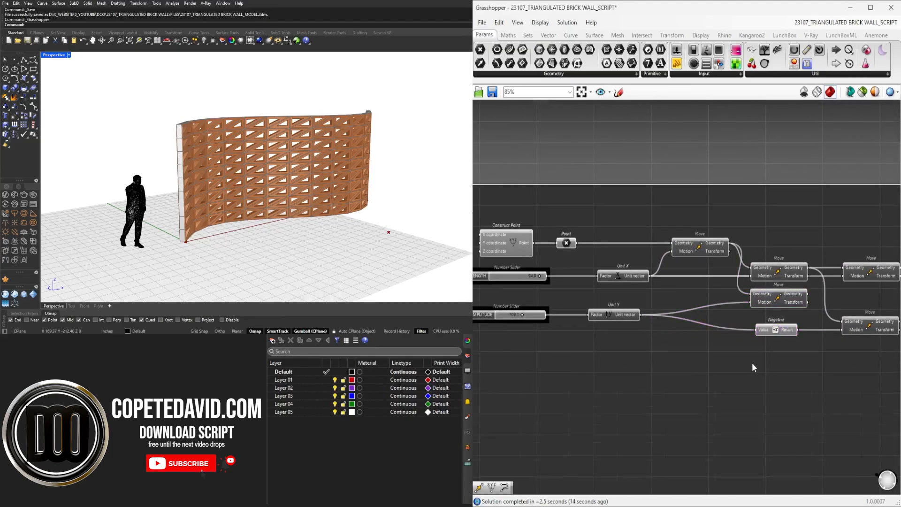
Shift Unit X towards the Move components and align Unit Y directly beneath it.
scroll(752, 362, down, 2)
scroll(684, 353, up, 4)
drag(663, 338, 507, 253)
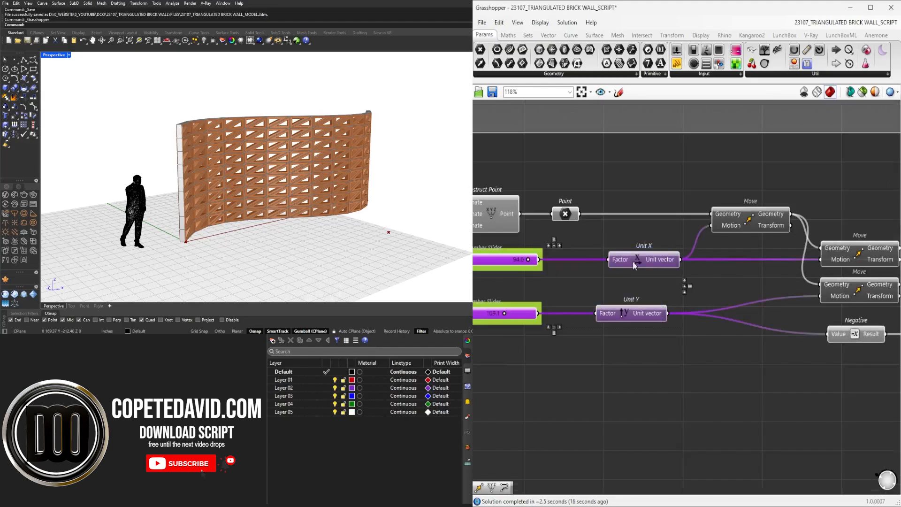
drag(663, 261, 671, 261)
click(666, 286)
drag(650, 314, 661, 314)
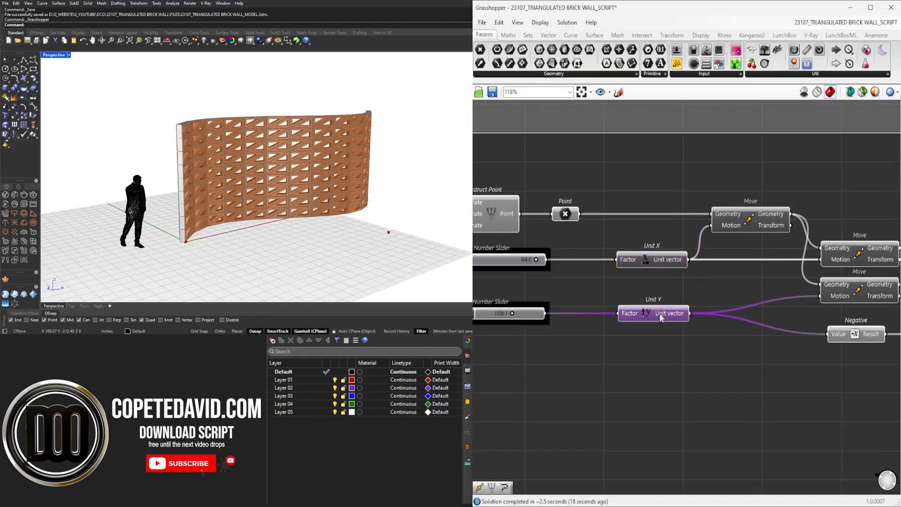
click(647, 358)
mouse_move(644, 363)
right_down()
mouse_move(785, 371)
mouse_move(661, 361)
right_up()
click(596, 322)
click(658, 374)
Bring the Construct Point, Point, LENGTH and AMPLITUDE components close to the unit vectors, and place the Point nearer the first Move.
scroll(700, 360, down, 3)
drag(588, 223, 517, 348)
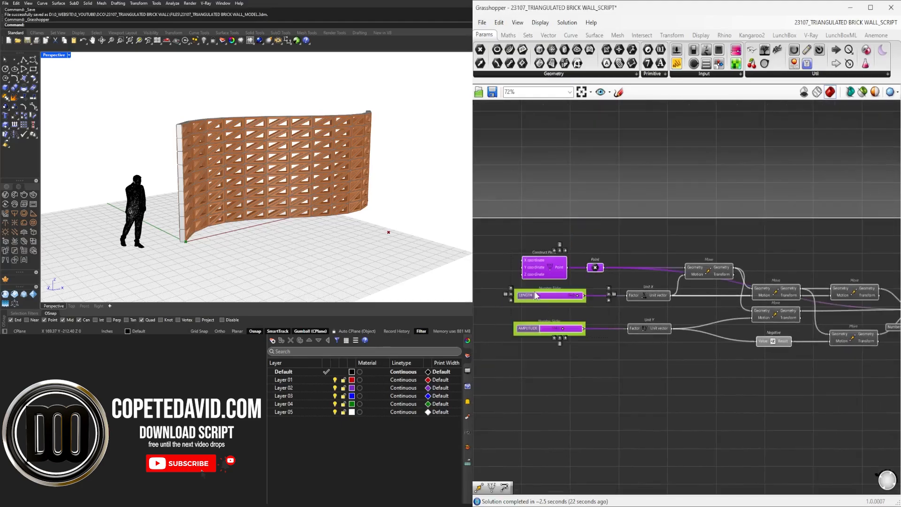
drag(542, 264, 573, 266)
click(627, 226)
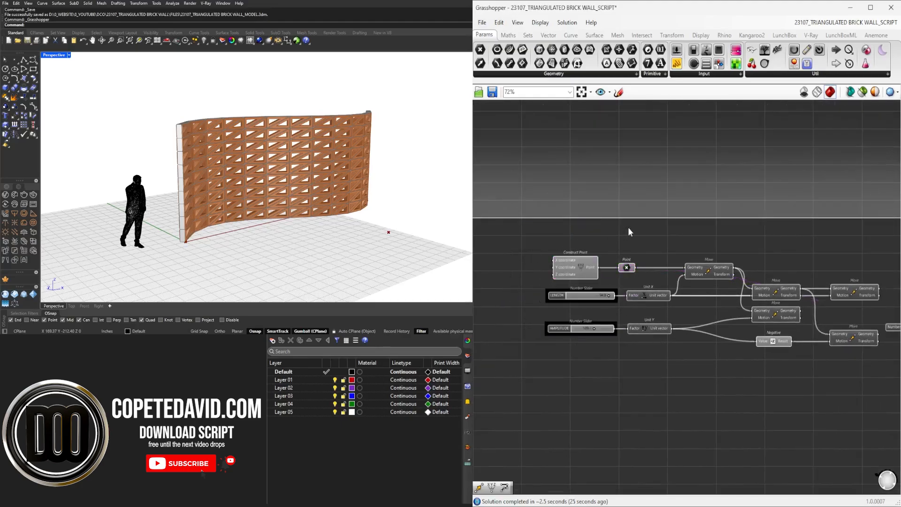
scroll(619, 250, up, 3)
drag(631, 277, 669, 278)
click(669, 253)
scroll(735, 263, down, 3)
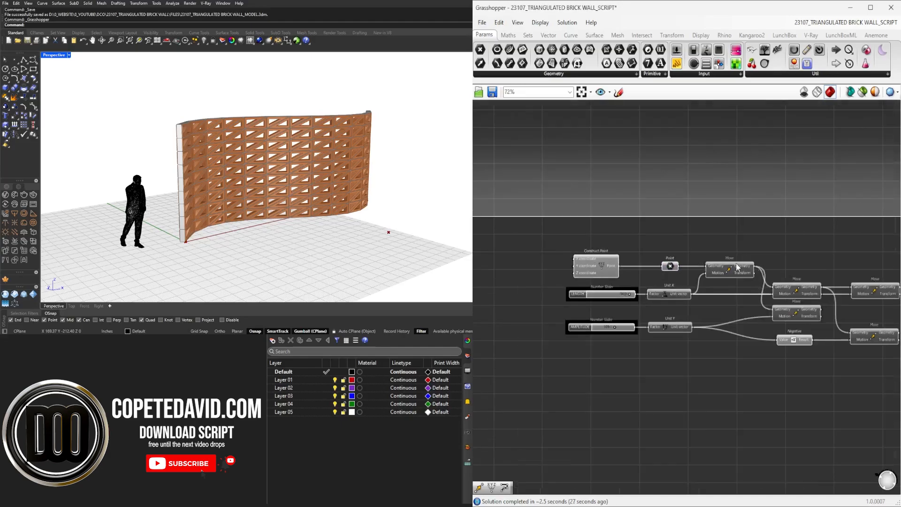
Adjust the position of the Number Slider that drives the Nurbs Curve's Degree and rename it DEGREE1.
right_drag(761, 292, 590, 296)
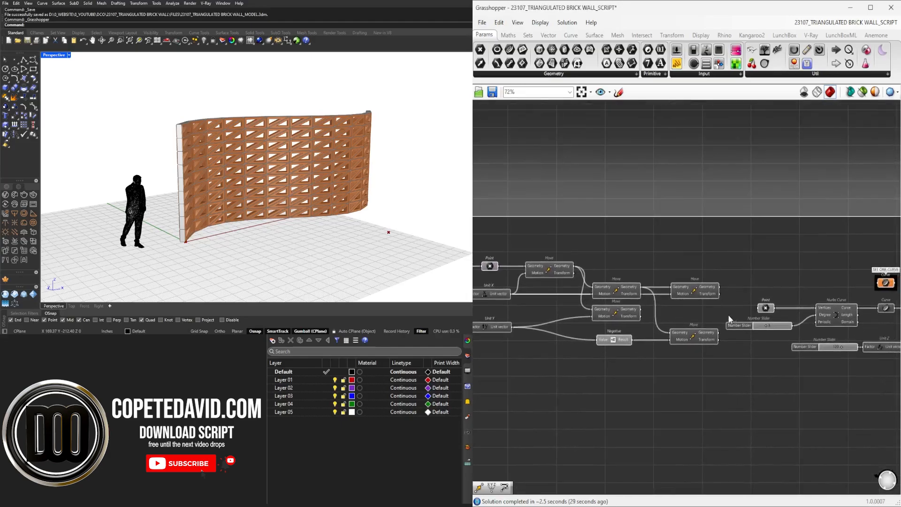
right_drag(745, 323, 623, 318)
right_drag(569, 322, 613, 306)
scroll(671, 305, up, 4)
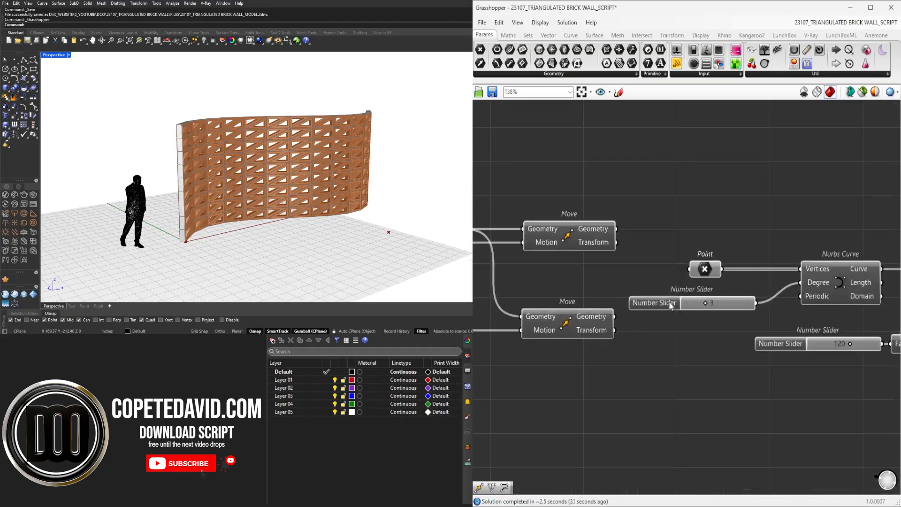
drag(671, 305, 680, 303)
right_click(671, 300)
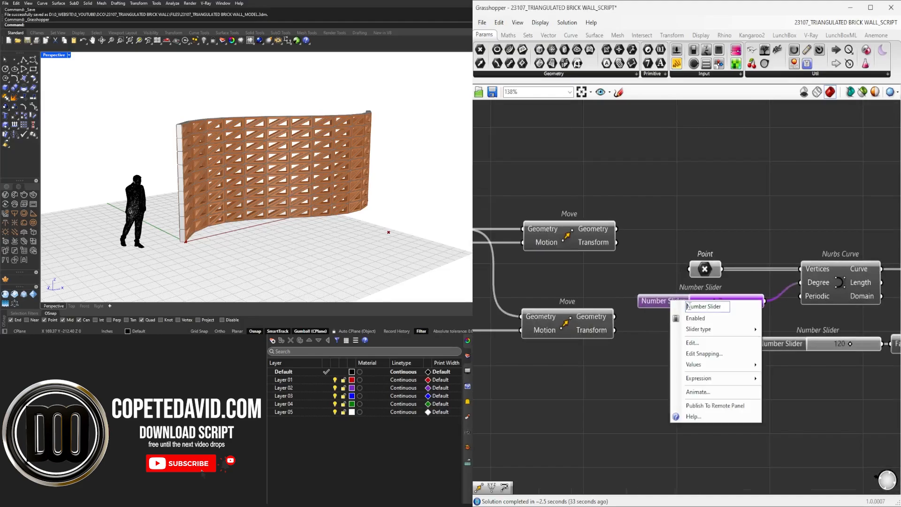
key(ctrl+a)
text(DEGREE1)
key(Return)
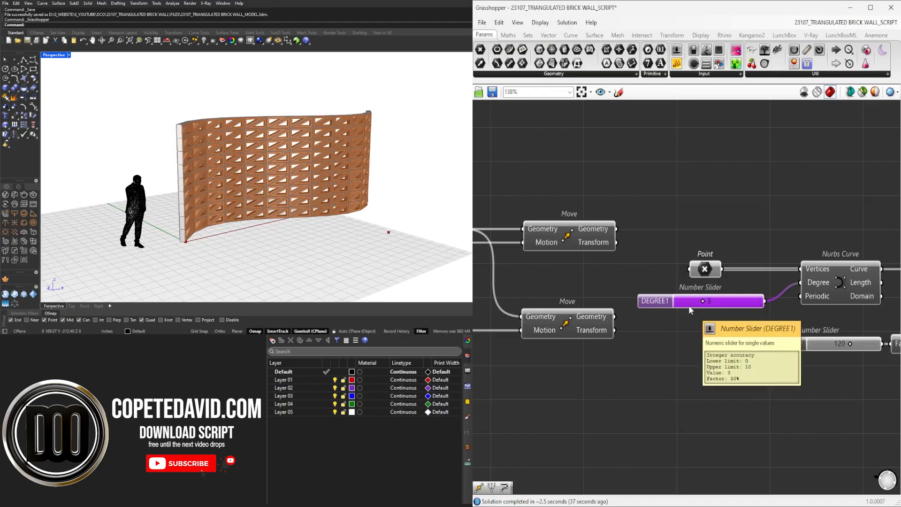
Place the SET ONE CURVE Curve parameter directly above the Nurbs Curve component.
click(624, 206)
scroll(728, 204, down, 3)
scroll(686, 209, up, 2)
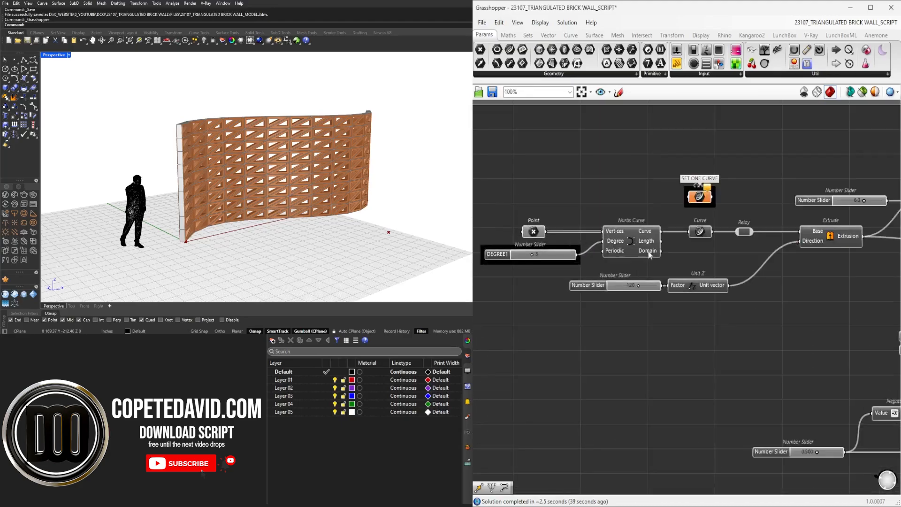
right_drag(629, 287, 699, 308)
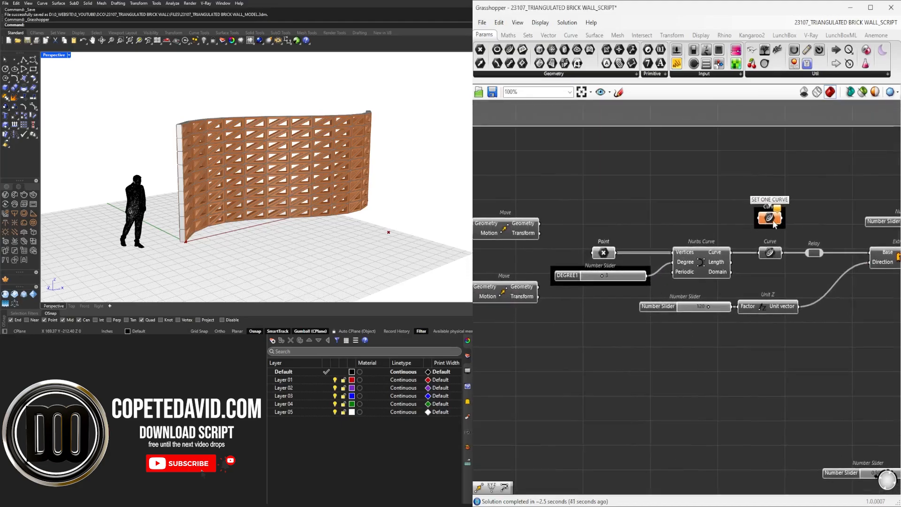
drag(772, 223, 704, 223)
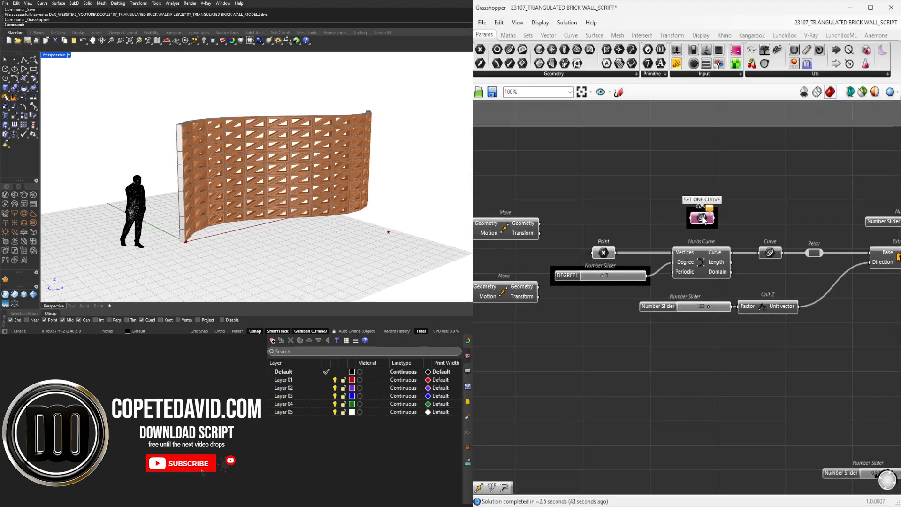
Rename the slider that drives the Unit Z factor as WALL HEIGHT.
click(689, 307)
scroll(688, 309, up, 3)
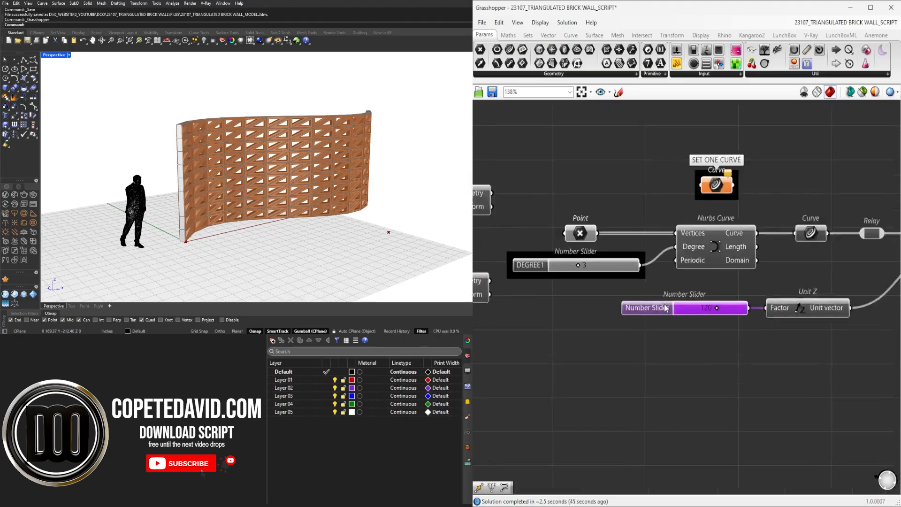
right_click(671, 309)
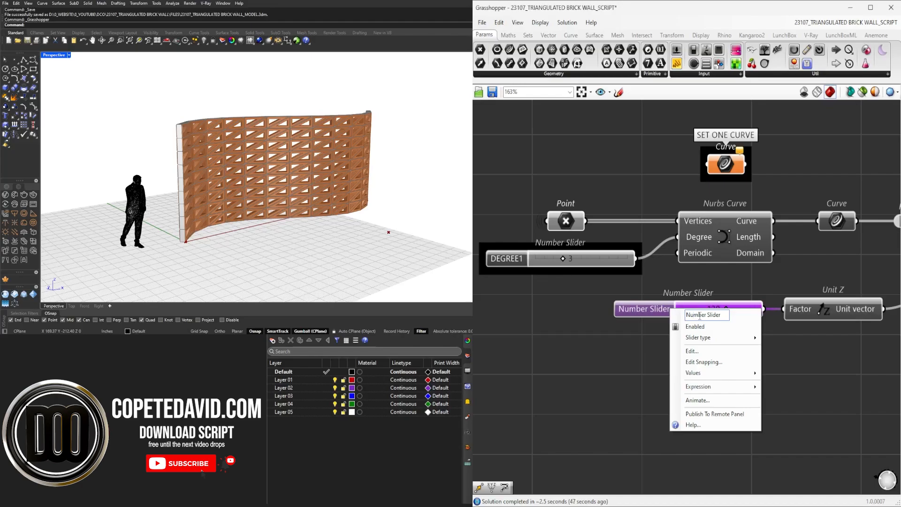
triple_click(699, 315)
text(WALL HEIGHT)
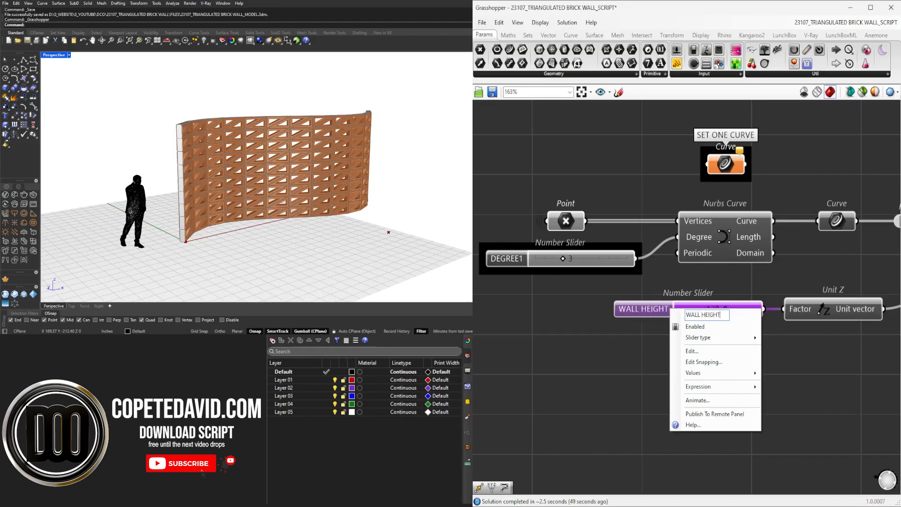
key(Return)
Rename the slider that feeds the Distance of the Offset Surface above Extrude as OFFSET SURFACE.
scroll(694, 333, down, 7)
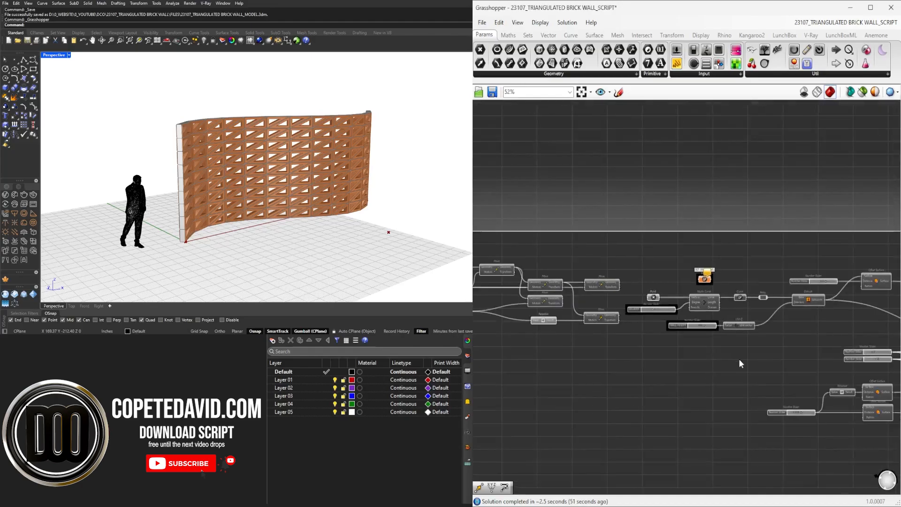
right_drag(762, 330, 658, 326)
scroll(670, 306, up, 4)
right_drag(839, 252, 735, 248)
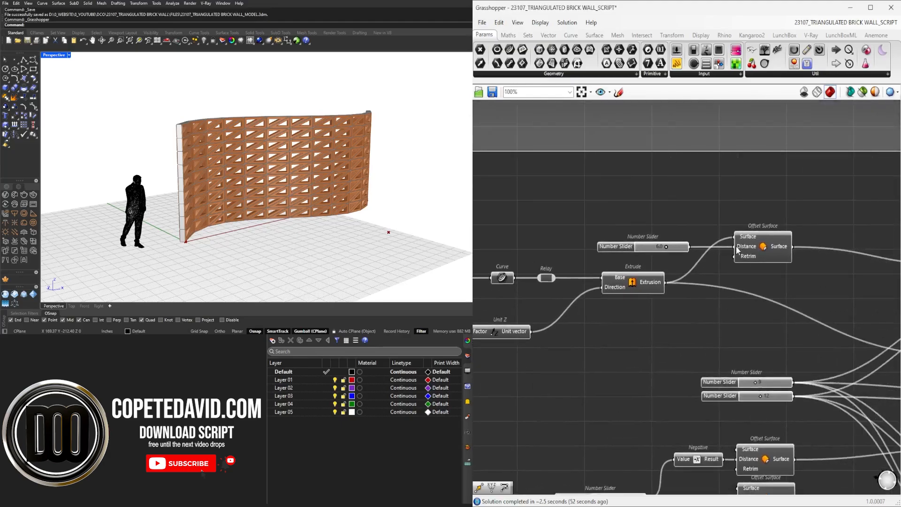
right_click(631, 251)
key(ctrl+a)
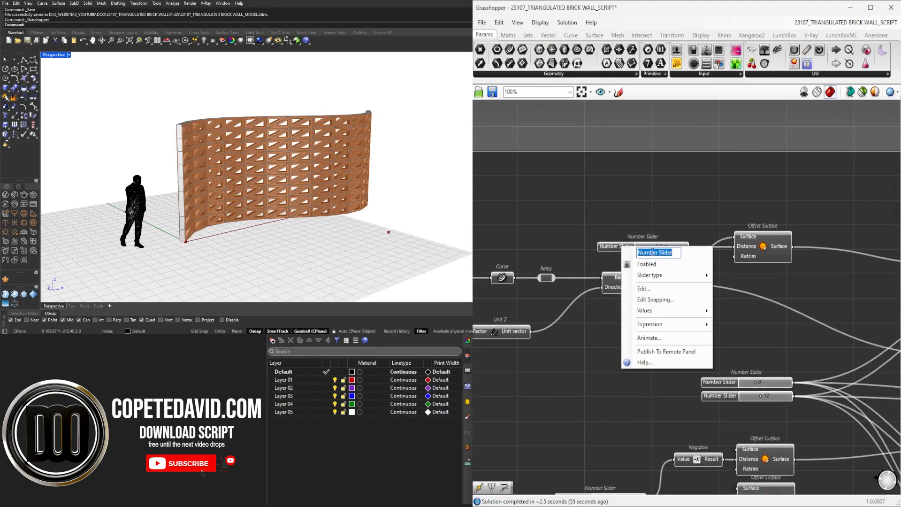
text(OFFSET SURFACE)
key(Return)
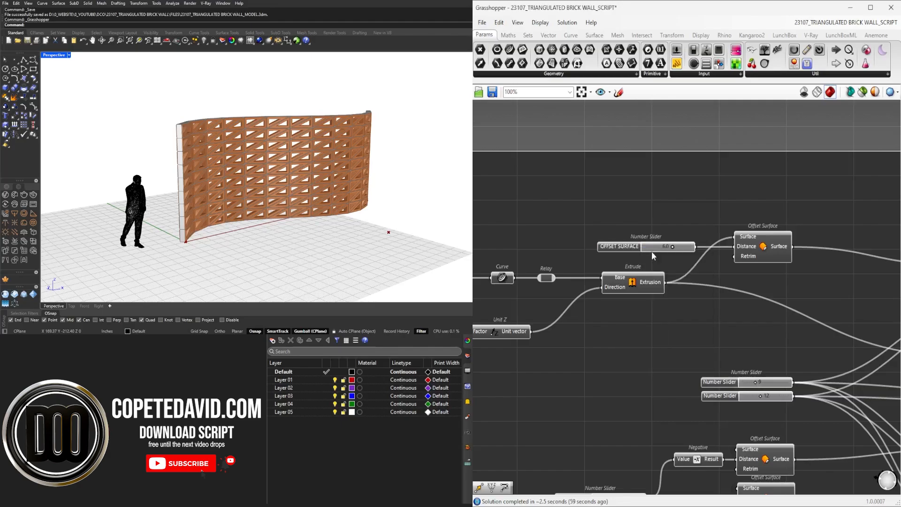
Change the name of the OFFSET SURFACE slider to WALL DEPTH.
click(622, 245)
right_click(624, 245)
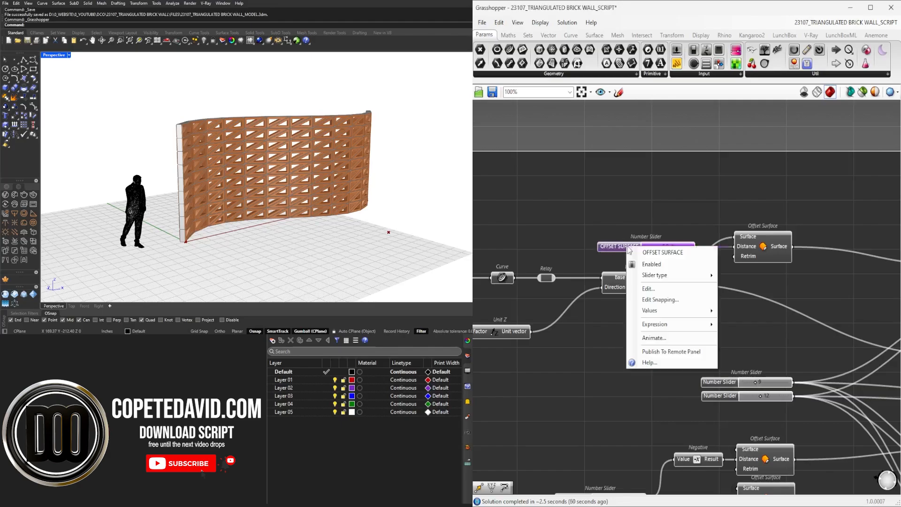
text(WALL DEPTH)
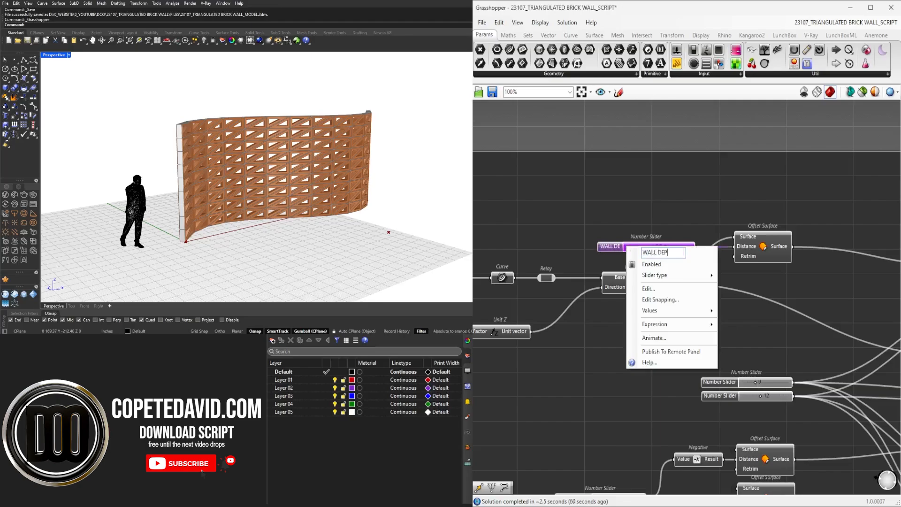
key(Return)
click(635, 182)
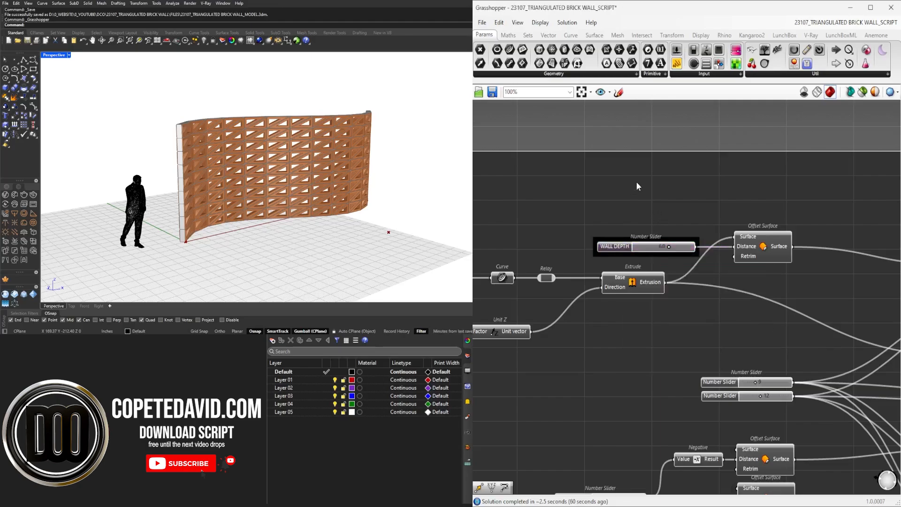
Rename the slider that feeds the Negative component and the lowest Offset Surface as GROUT SPACING.
scroll(636, 181, down, 5)
right_drag(646, 287, 648, 292)
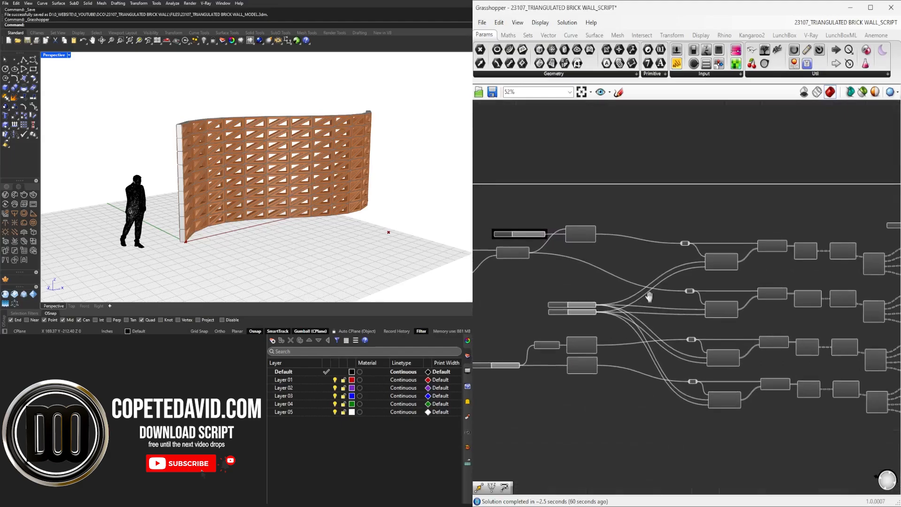
scroll(681, 337, up, 3)
scroll(682, 337, up, 2)
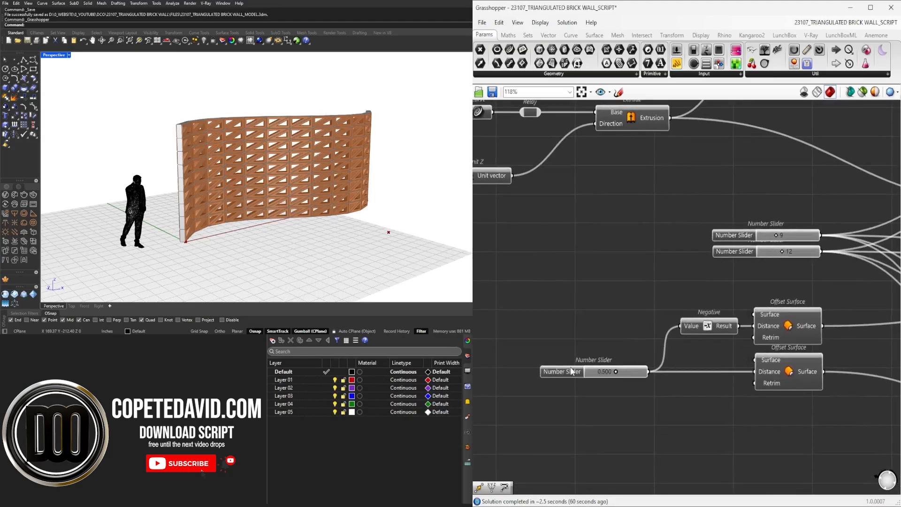
right_click(569, 377)
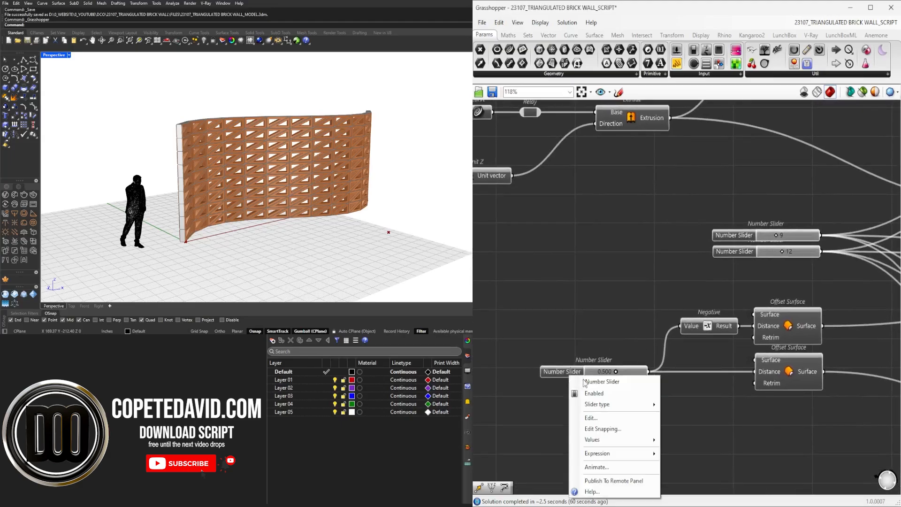
triple_click(613, 382)
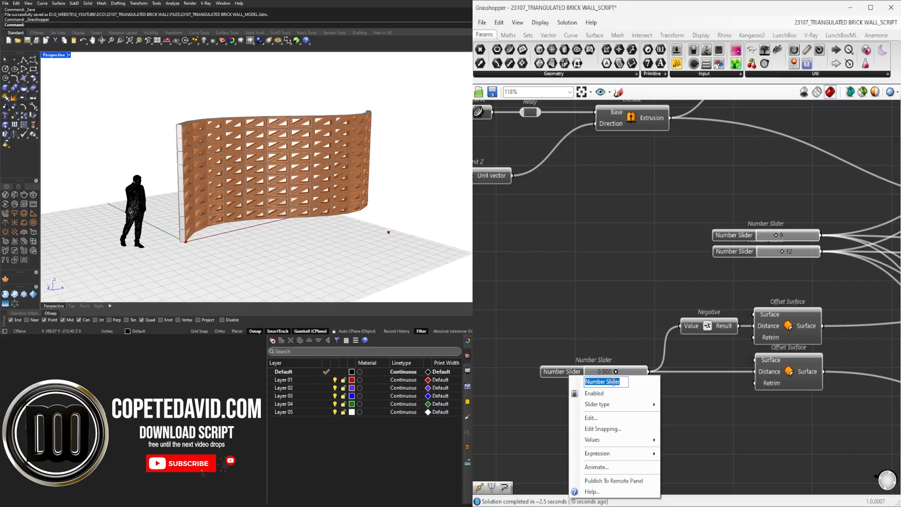
text(MO)
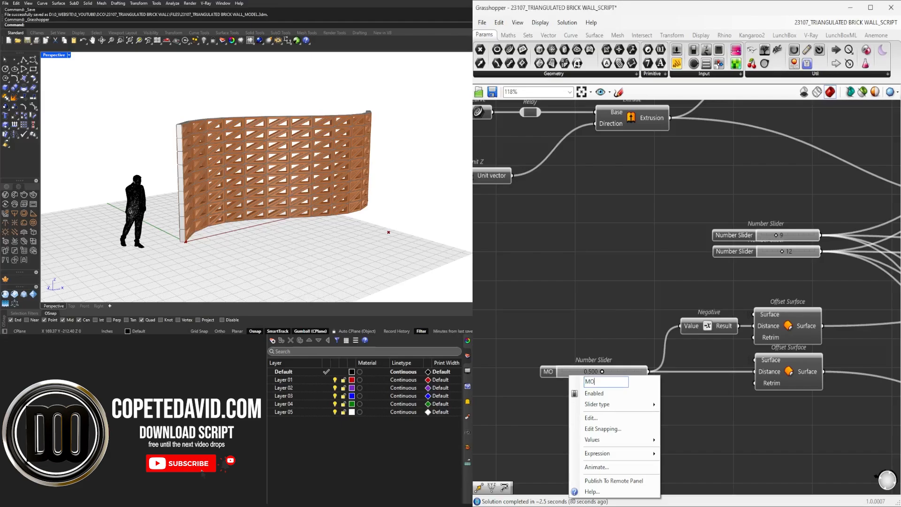
key(BackSpace)
key(BackSpace)
text(GROUT SPACING)
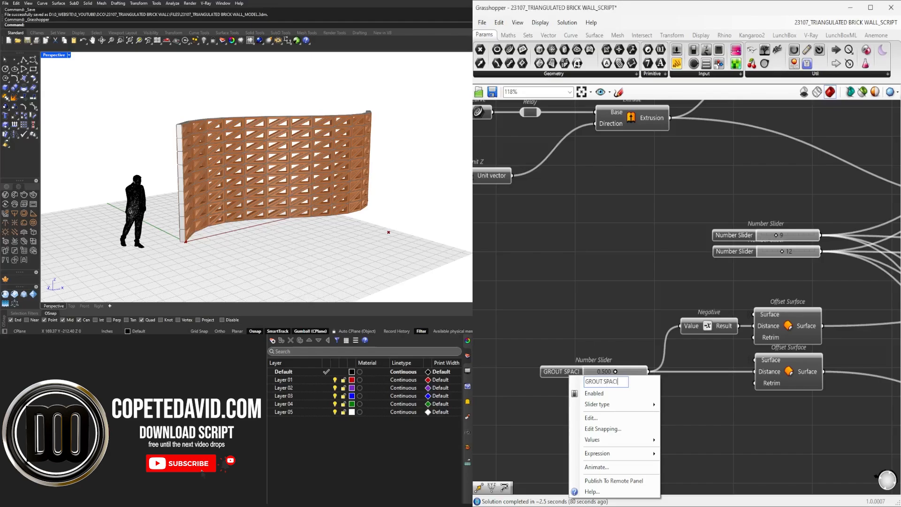
key(Return)
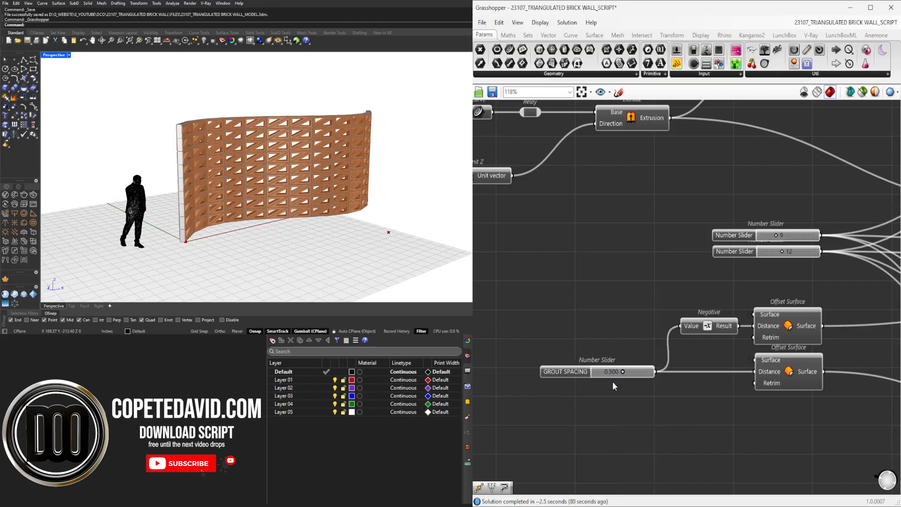
Shorten the name of the GROUT SPACING slider to SPACING.
right_click(550, 369)
click(539, 362)
right_click(552, 371)
click(580, 370)
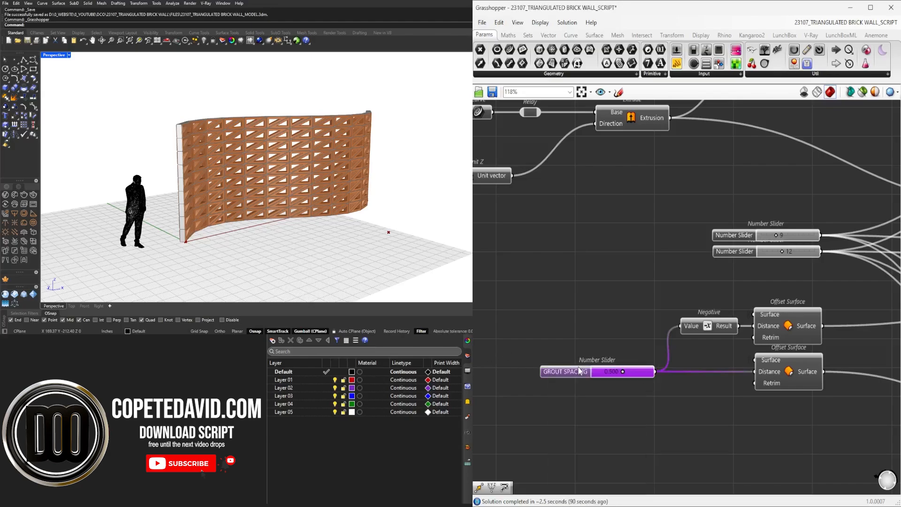
right_click(571, 379)
text(SPA)
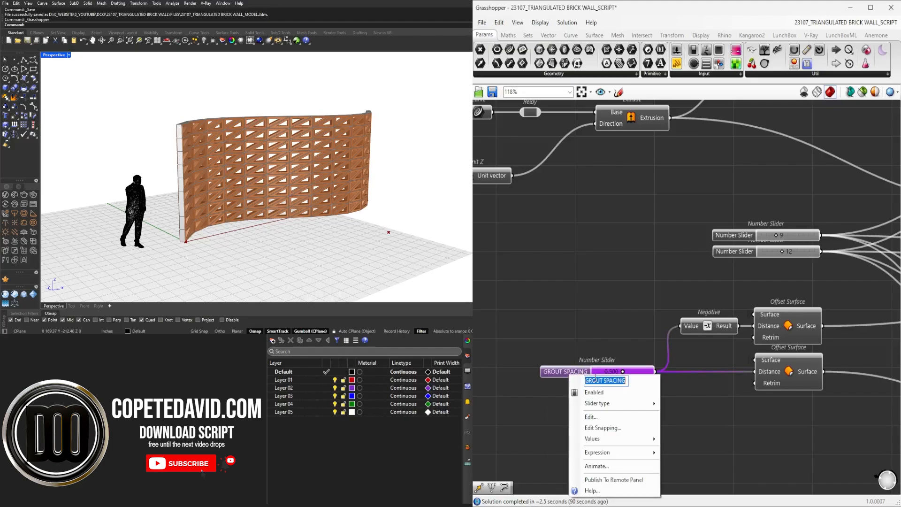
text(CING)
key(Return)
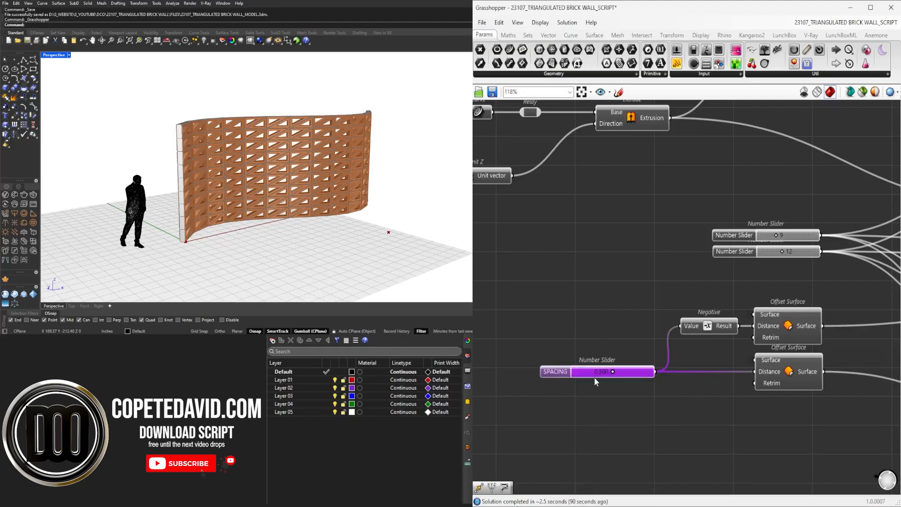
click(556, 323)
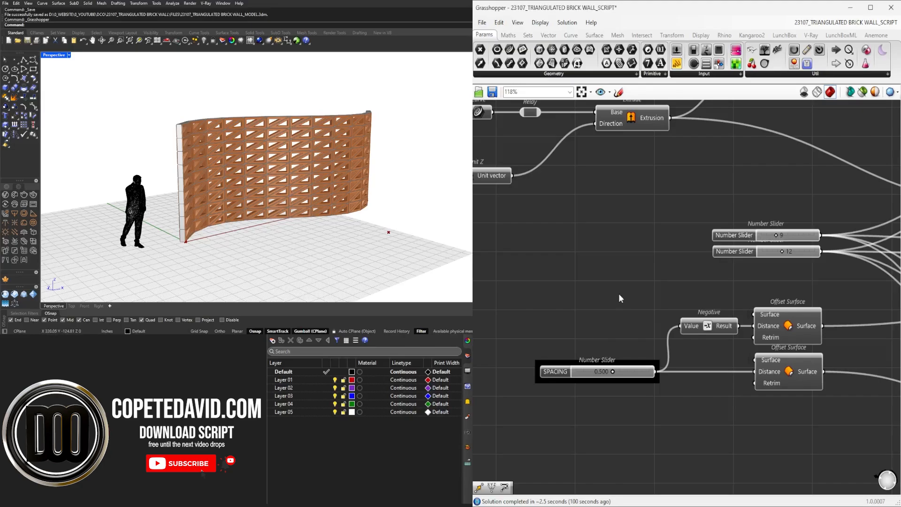
Examine how the two unnamed sliders are wired to the Divide Domain components and how the surrounding components are laid out.
scroll(677, 291, down, 5)
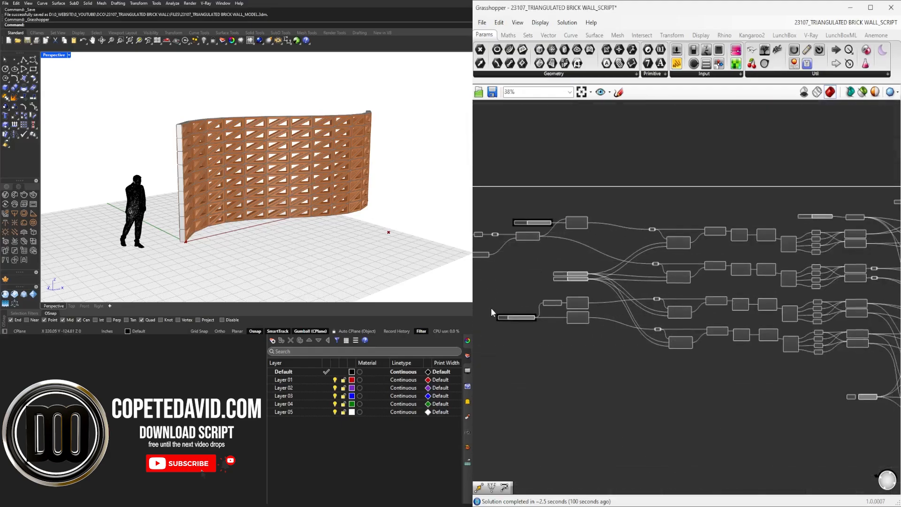
scroll(669, 297, up, 5)
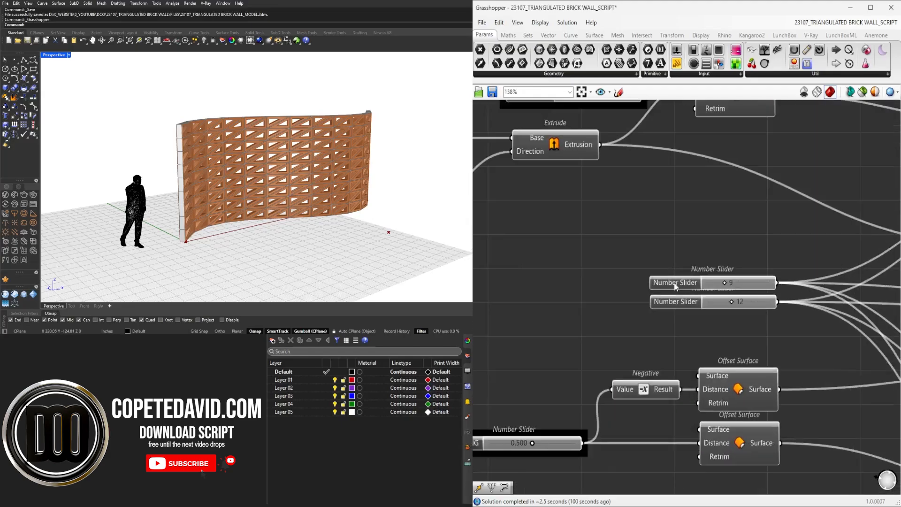
click(685, 282)
right_drag(829, 282, 646, 259)
scroll(646, 260, down, 2)
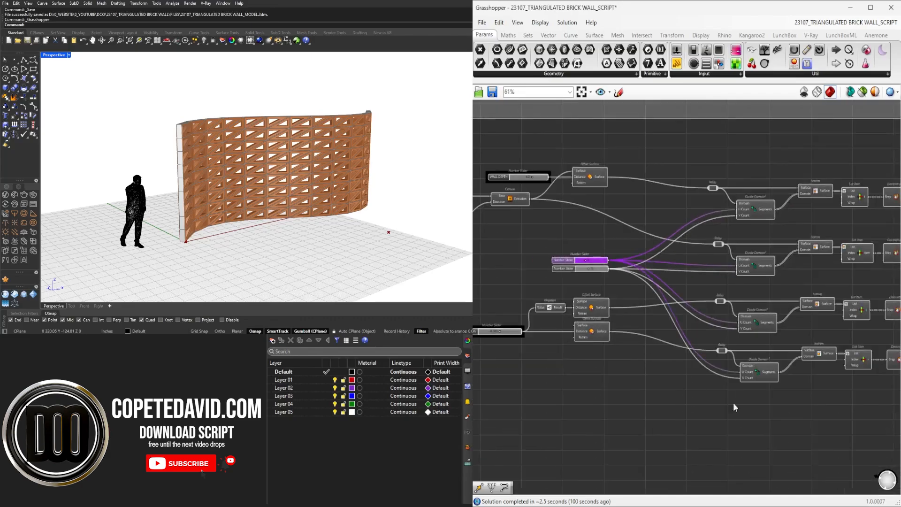
click(765, 418)
scroll(598, 356, down, 3)
scroll(616, 290, up, 3)
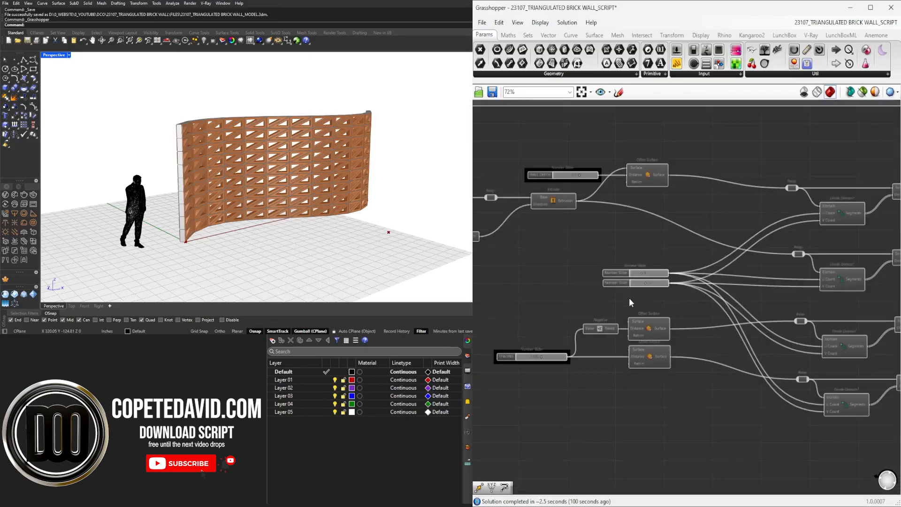
right_drag(653, 310, 565, 271)
scroll(760, 290, down, 2)
mouse_move(779, 294)
right_down()
mouse_move(751, 294)
mouse_move(793, 304)
right_up()
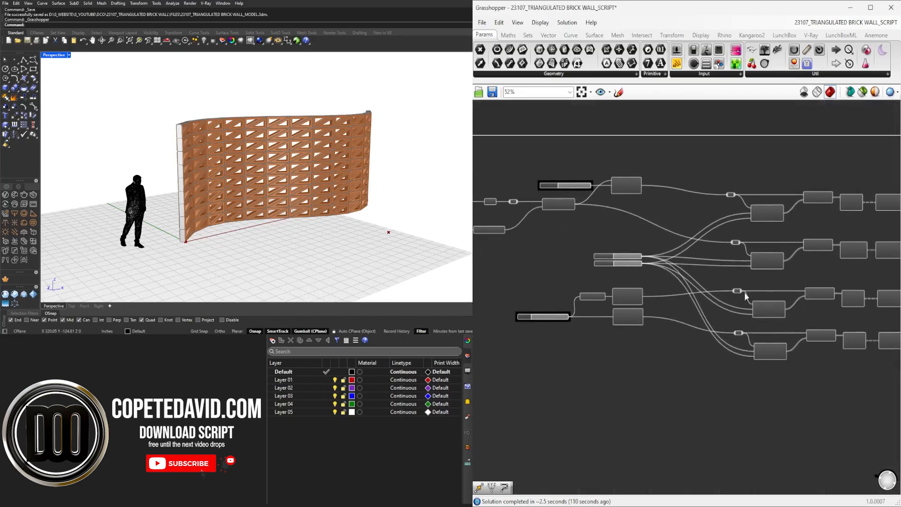
right_drag(627, 299, 681, 304)
scroll(669, 295, down, 3)
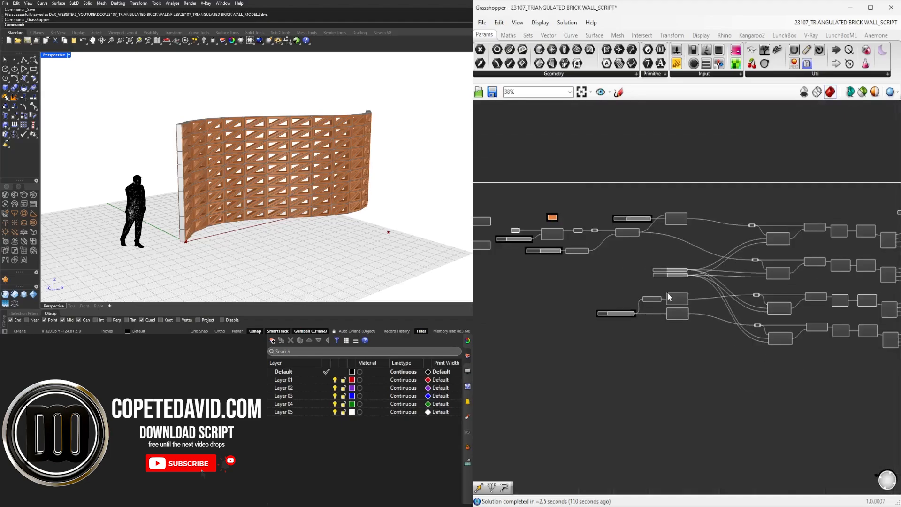
Space the two lower Offset Surface components apart vertically so that each lines up with the Relay it feeds.
scroll(671, 301, up, 2)
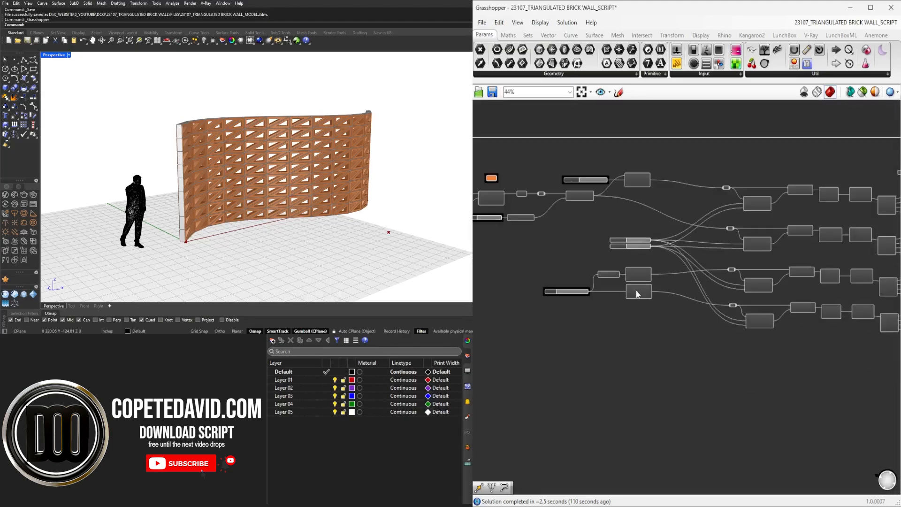
scroll(637, 294, up, 3)
click(639, 317)
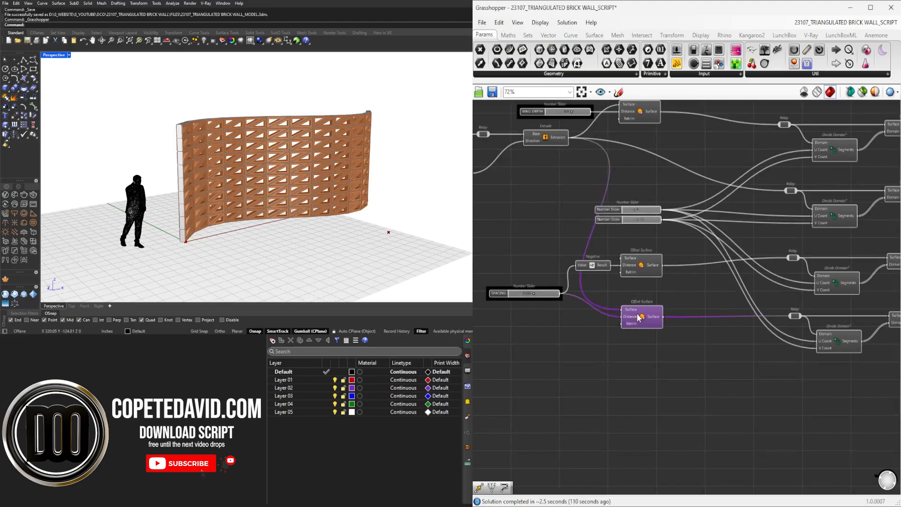
click(661, 332)
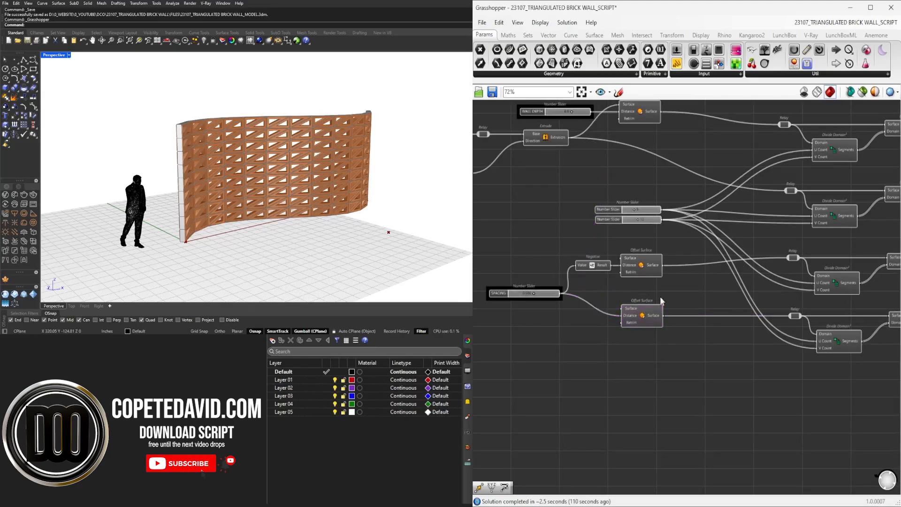
drag(655, 268, 655, 261)
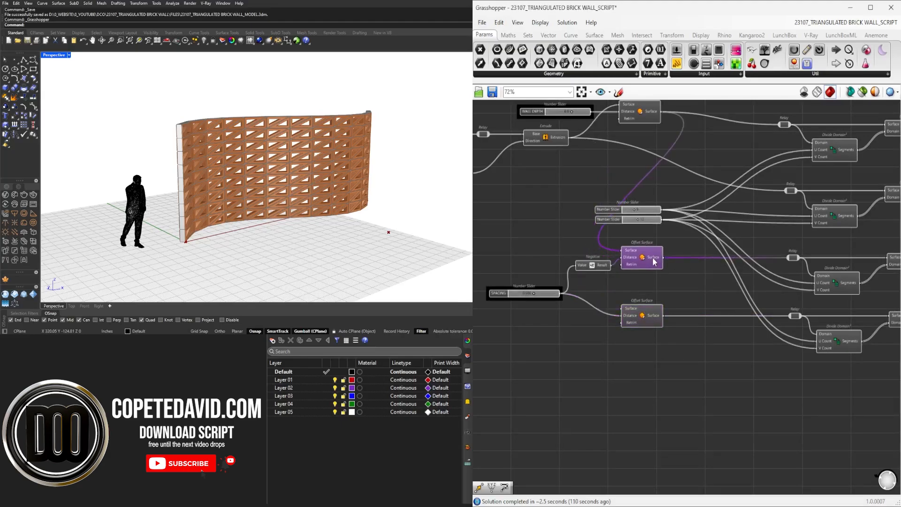
click(690, 291)
Line up the Negative component with the Offset Surface it feeds and move the SPACING slider slightly up and farther from it.
drag(595, 265, 593, 257)
click(613, 297)
right_drag(613, 297, 720, 305)
click(608, 299)
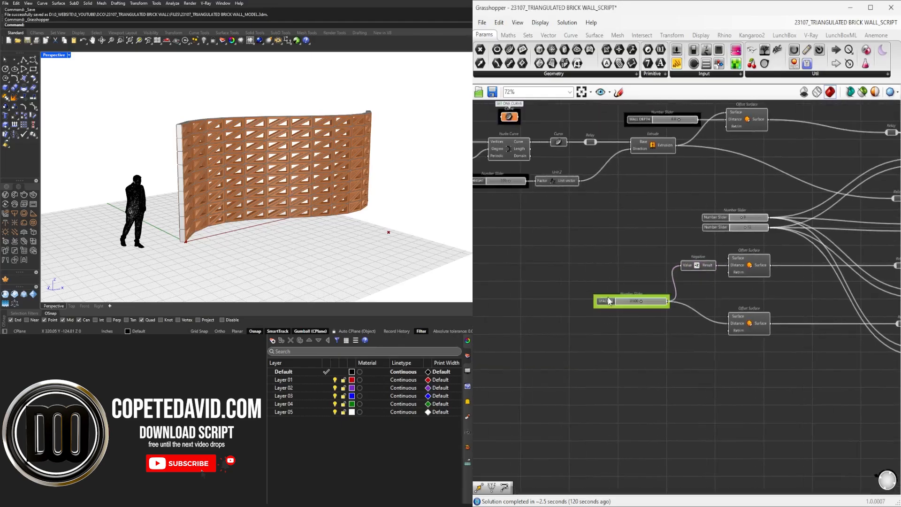
drag(608, 301, 592, 281)
click(627, 246)
scroll(674, 319, down, 2)
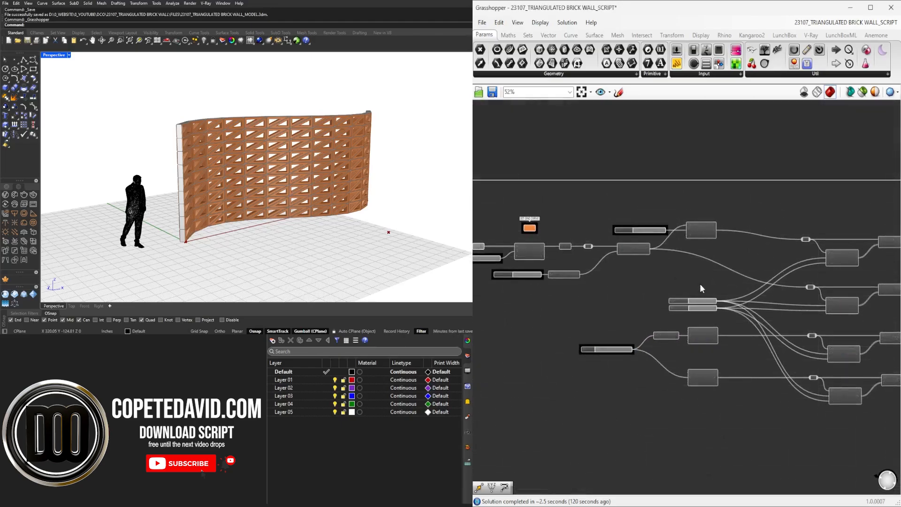
Move the WALL DEPTH slider slightly farther from the top Offset Surface, keeping it level with the component's Distance input.
scroll(699, 284, up, 1)
click(701, 224)
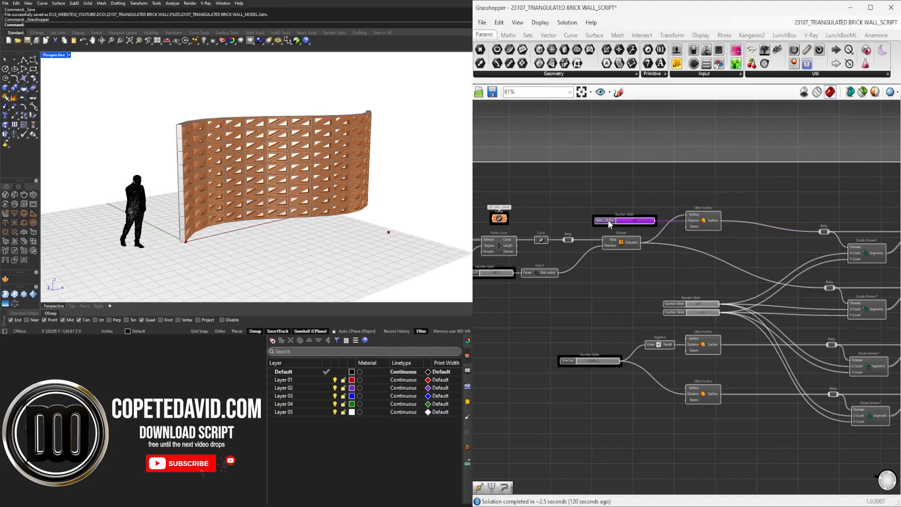
click(645, 179)
right_drag(788, 224, 697, 197)
scroll(697, 198, down, 4)
scroll(597, 256, up, 5)
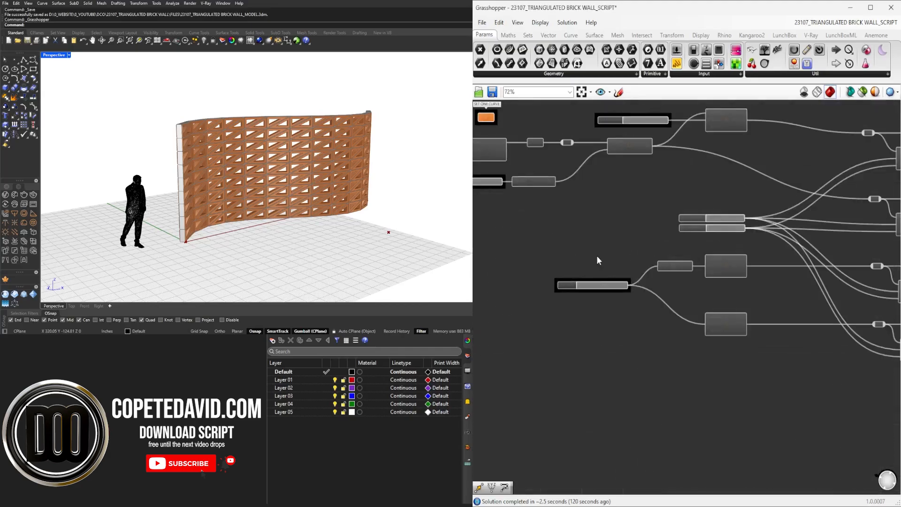
scroll(598, 248, up, 3)
scroll(599, 249, down, 1)
right_drag(606, 259, 630, 338)
scroll(632, 337, down, 3)
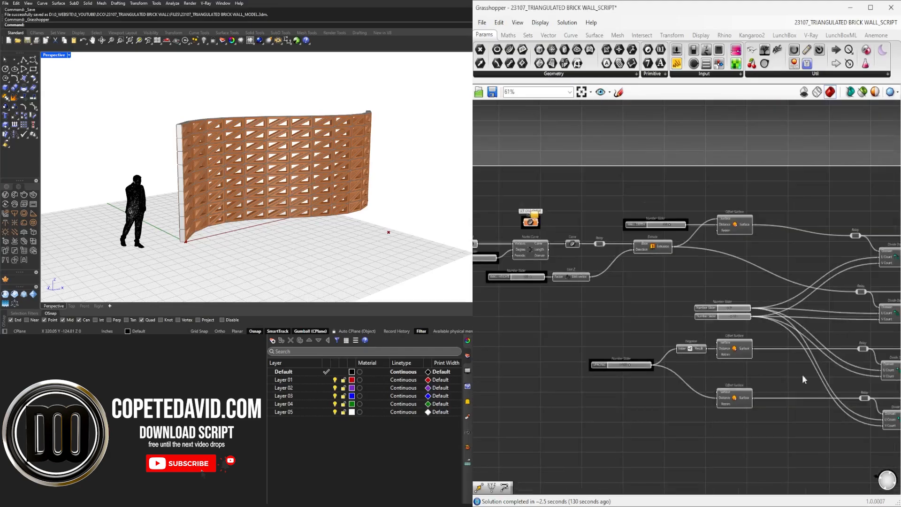
Rename the upper of the two unnamed sliders feeding the Divide Domain components as DIVISIONS.
scroll(751, 328, up, 6)
right_click(639, 271)
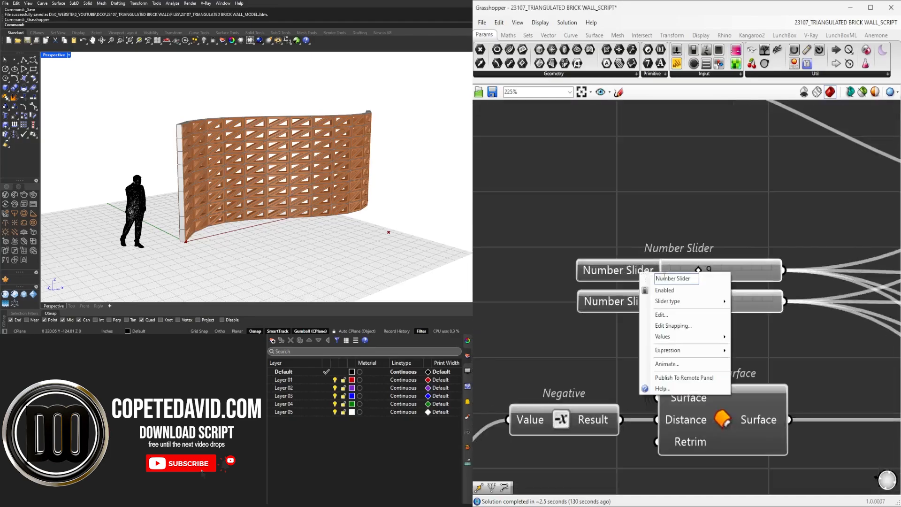
click(670, 280)
text(DIVI)
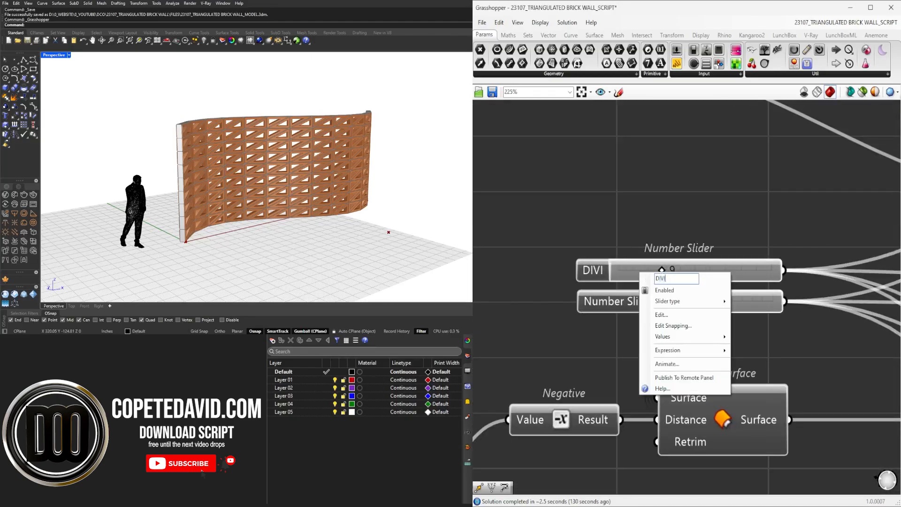
text(SIONS)
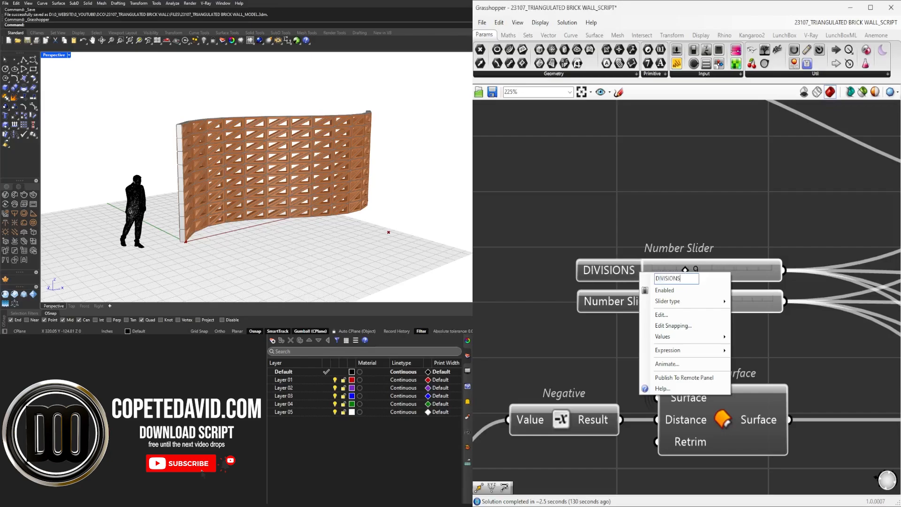
key(Return)
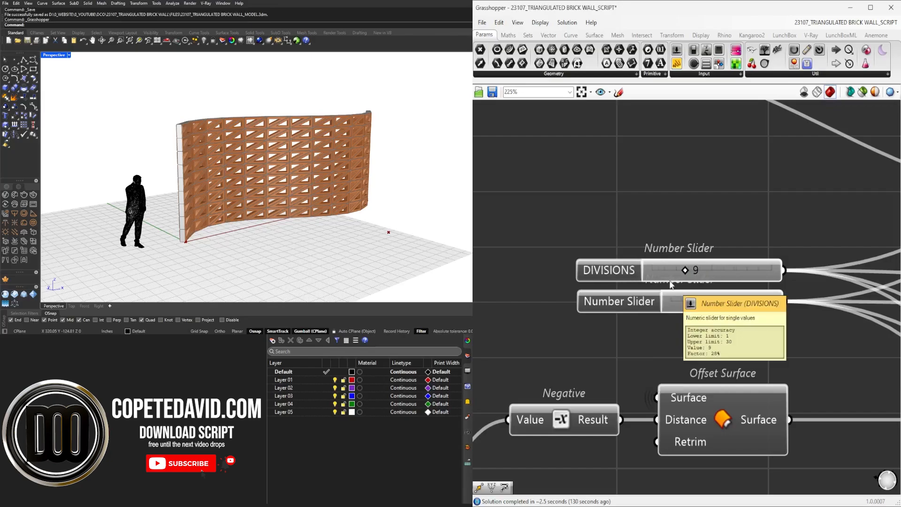
Give the lower unnamed slider feeding the Divide Domain components the name DIVISIONS as well.
right_click(638, 303)
text(DIVISIONS)
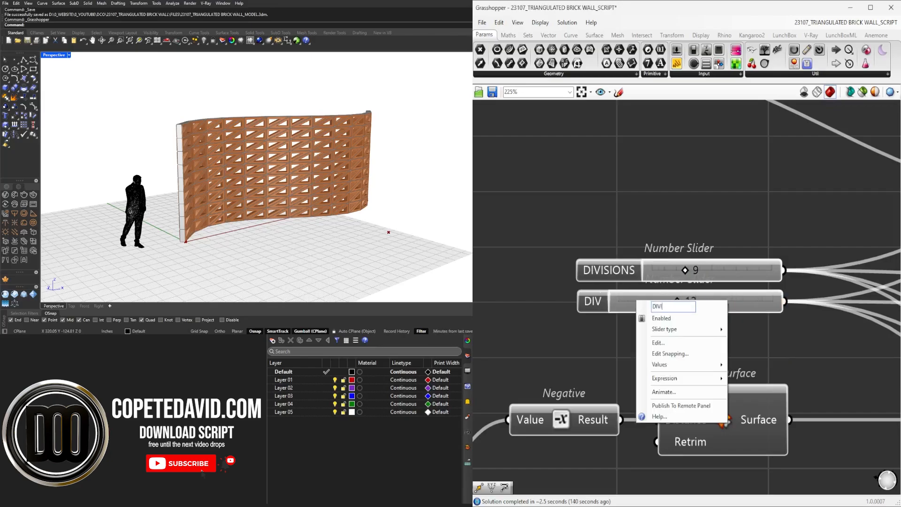
key(Return)
scroll(663, 304, down, 3)
scroll(652, 281, up, 2)
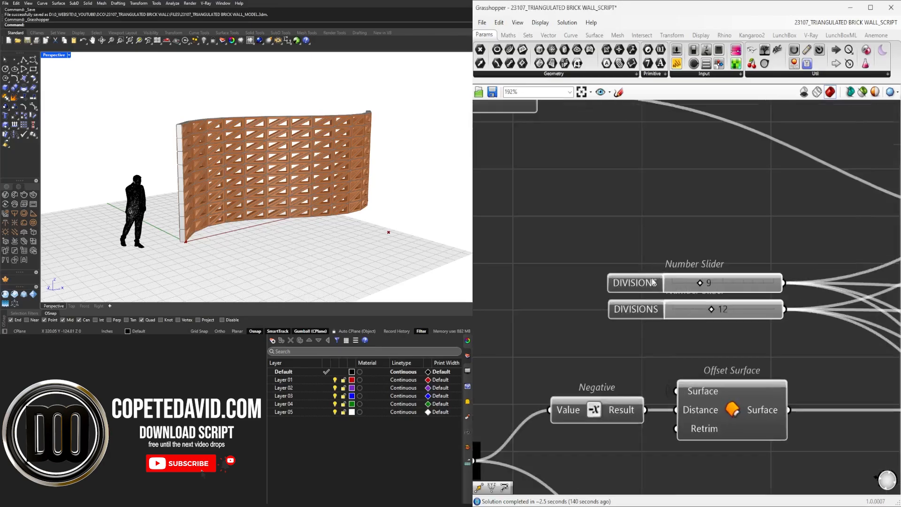
Extend the names of the upper and lower DIVISIONS sliders to DIVISIONS U and DIVISIONS V respectively.
right_click(646, 288)
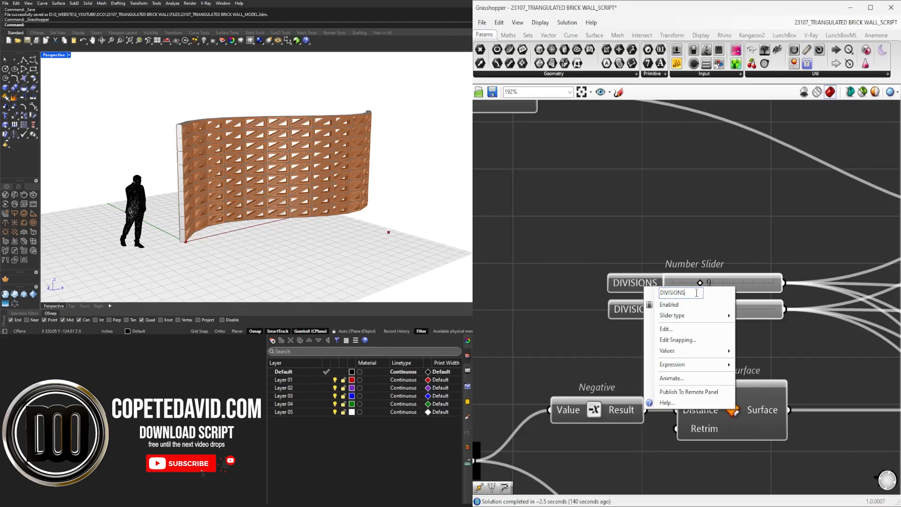
text(U)
key(Return)
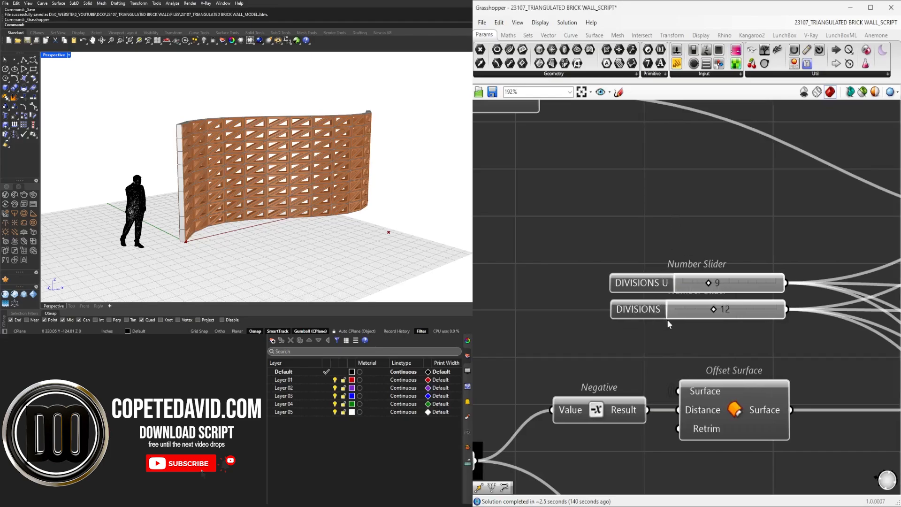
right_click(655, 312)
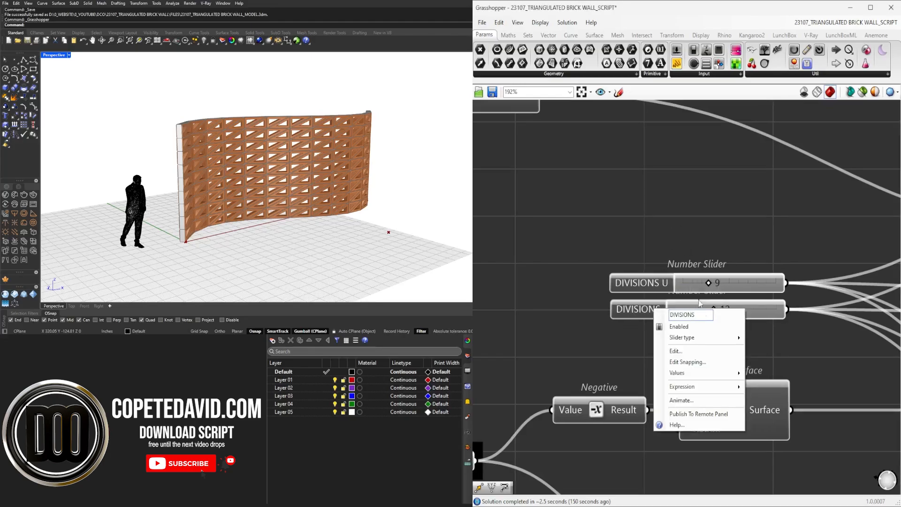
text(V)
key(Return)
scroll(713, 243, down, 3)
scroll(779, 378, up, 3)
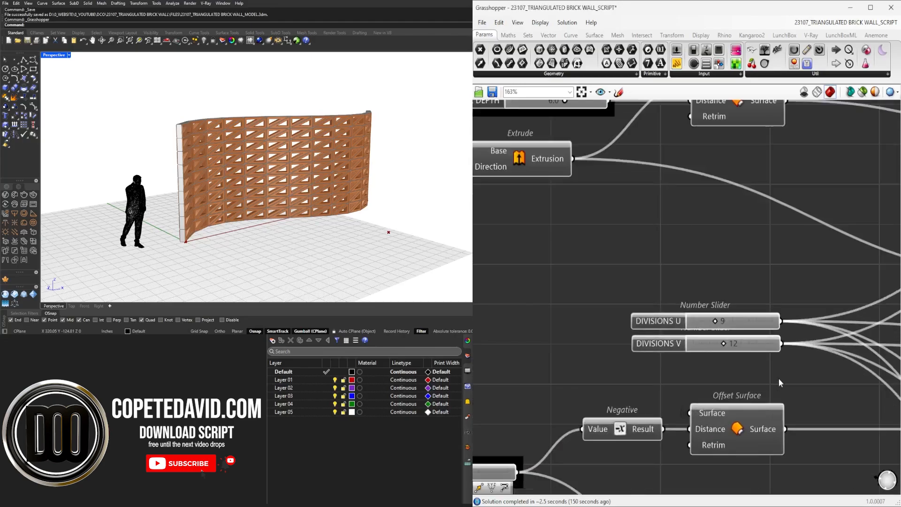
Put the DIVISIONS U and DIVISIONS V sliders together in one black group.
drag(778, 378, 675, 307)
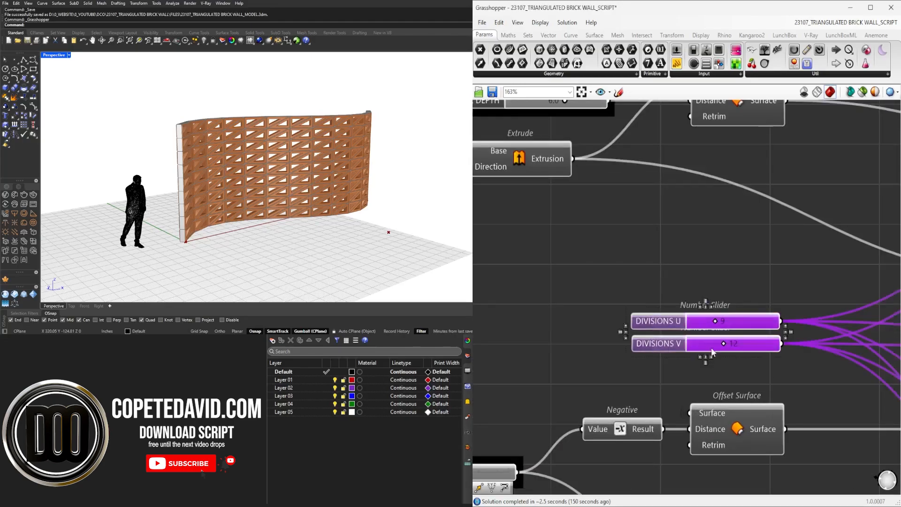
click(699, 358)
click(689, 264)
drag(697, 229, 658, 328)
drag(690, 244, 677, 264)
scroll(667, 281, down, 5)
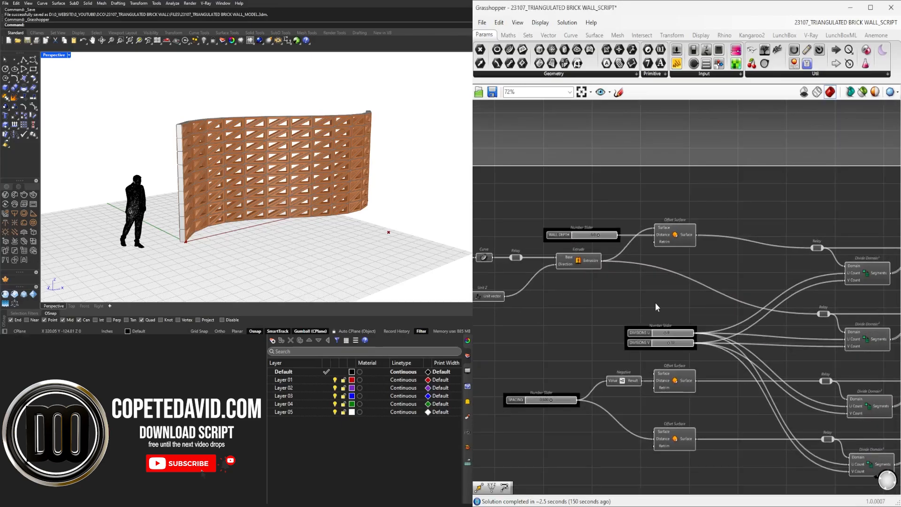
Align the unnamed slider above the upper PolyLine components with the Negative component it feeds.
scroll(657, 318, down, 1)
right_drag(776, 319, 569, 316)
scroll(720, 239, up, 6)
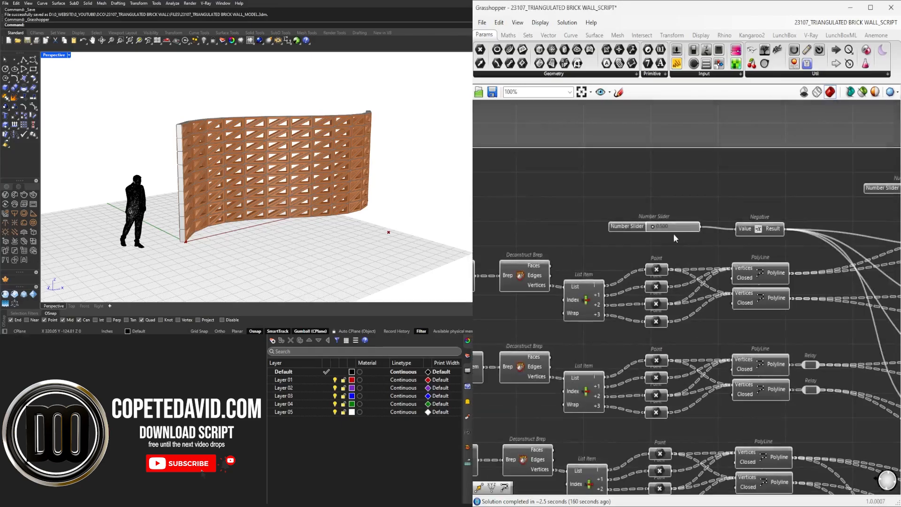
mouse_move(591, 228)
mouse_down()
mouse_move(619, 231)
mouse_move(583, 230)
mouse_up()
scroll(583, 230, down, 4)
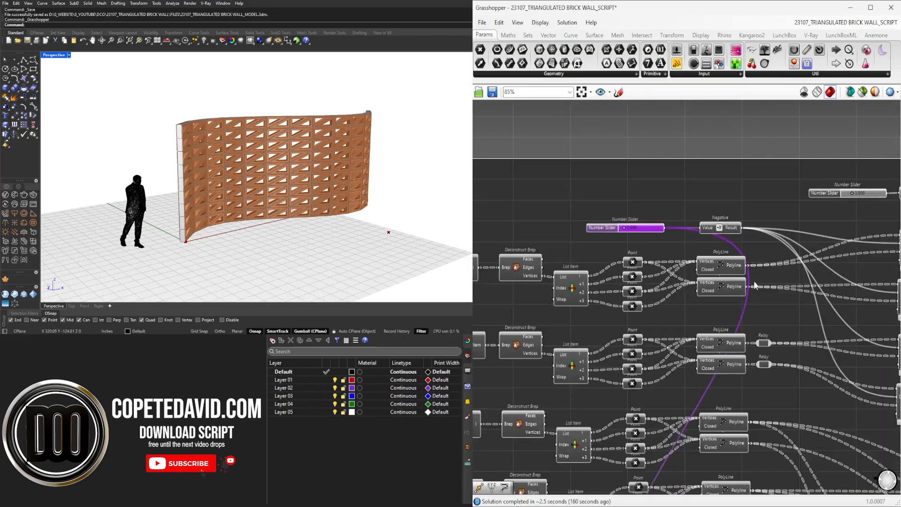
Trace the Negative component's wires to the Offset Curve components and preview the topmost Offset Curve up close on the wall.
right_drag(750, 278, 748, 156)
click(741, 402)
scroll(748, 239, down, 2)
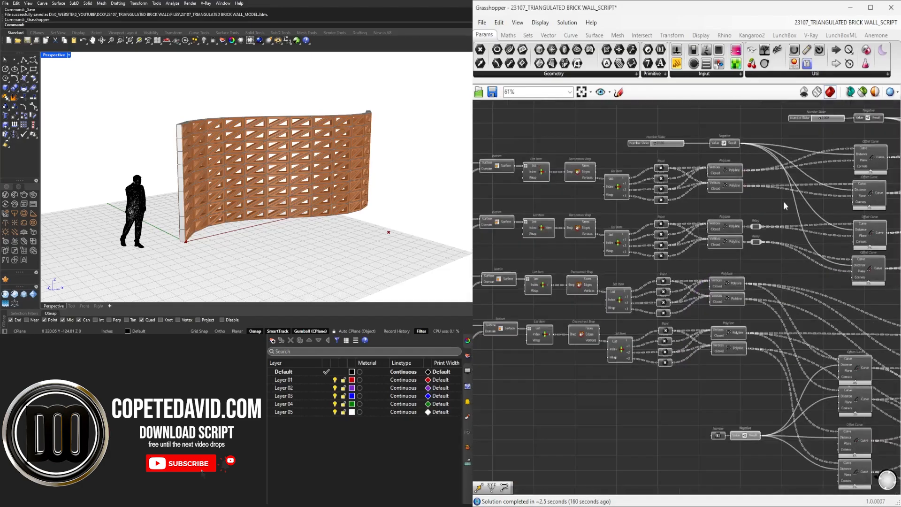
right_drag(838, 181, 741, 220)
right_drag(801, 239, 755, 248)
scroll(728, 208, up, 1)
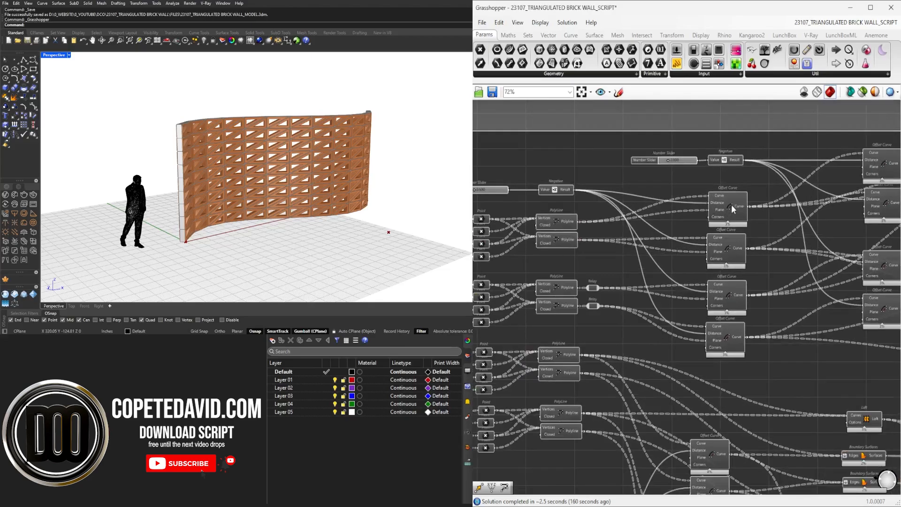
click(731, 204)
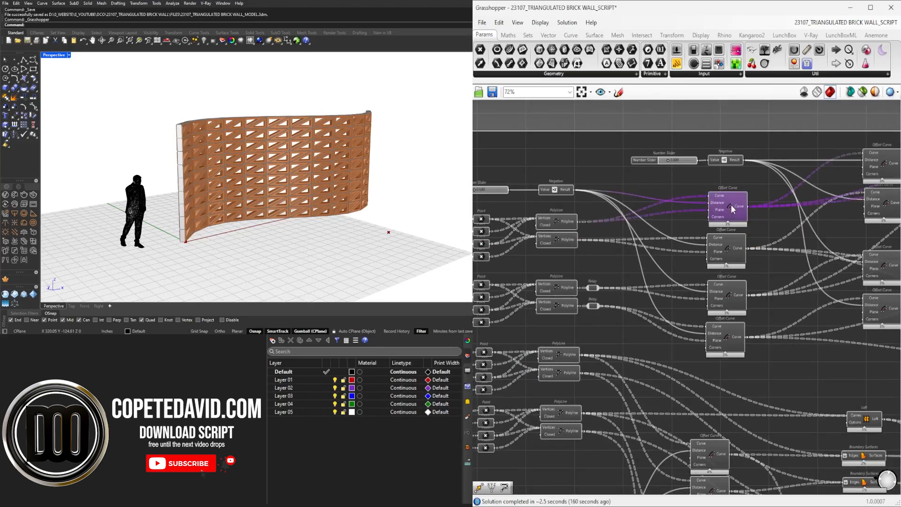
right_click(731, 204)
click(747, 227)
right_drag(186, 134, 371, 138)
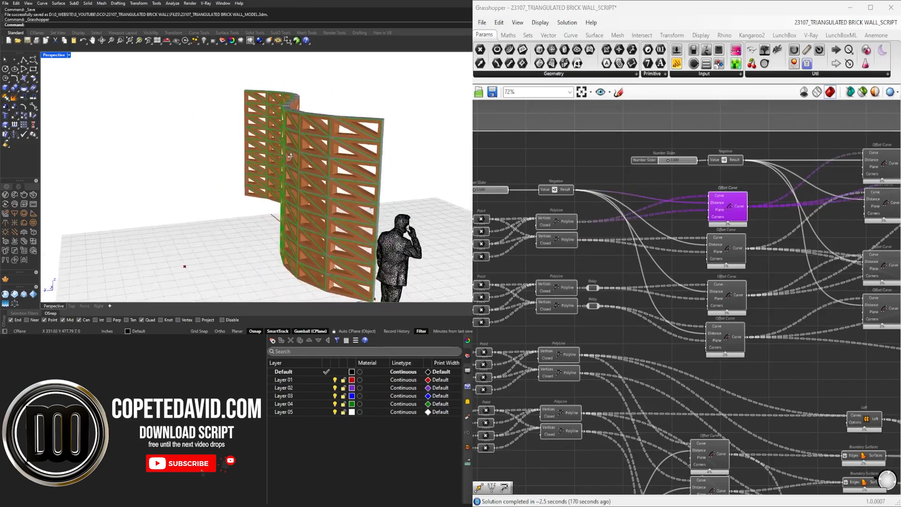
scroll(379, 132, up, 8)
scroll(657, 263, down, 3)
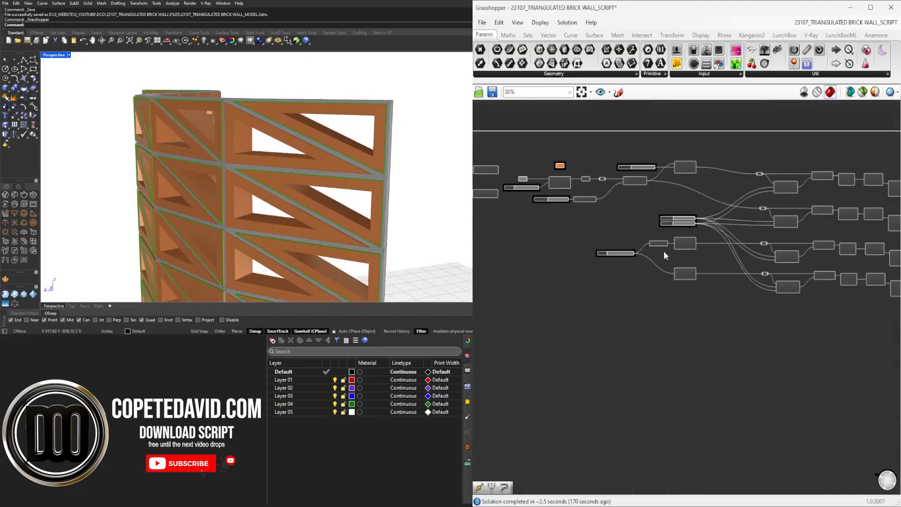
Set the SPACING slider's value to 1 to test its effect on the wall.
scroll(647, 263, up, 5)
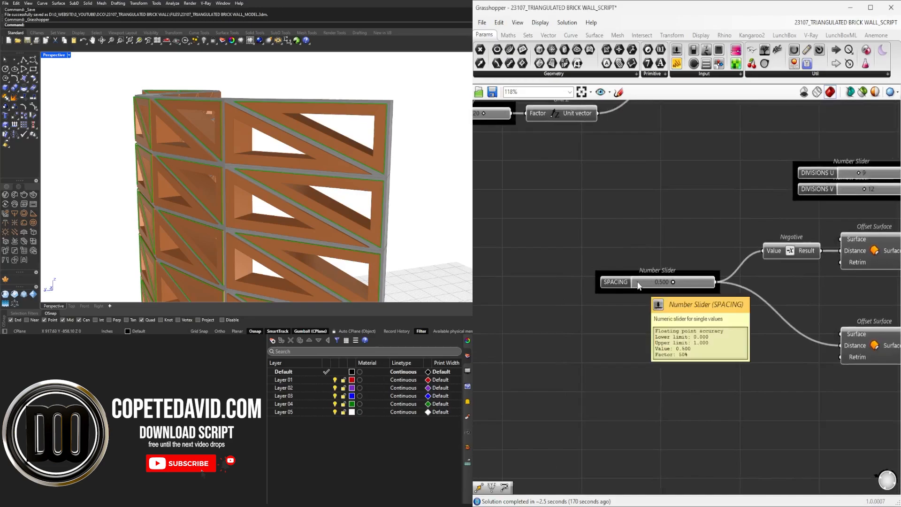
click(639, 286)
scroll(657, 282, up, 5)
double_click(667, 281)
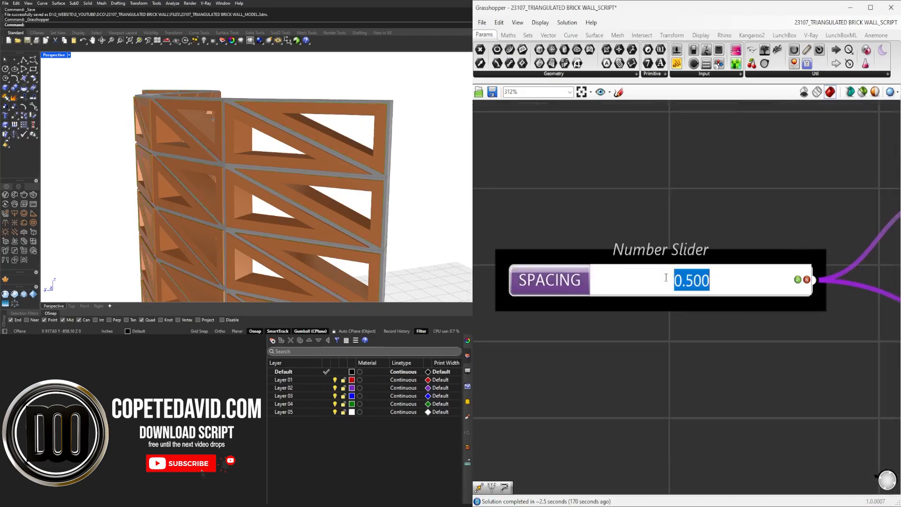
text(1)
key(Return)
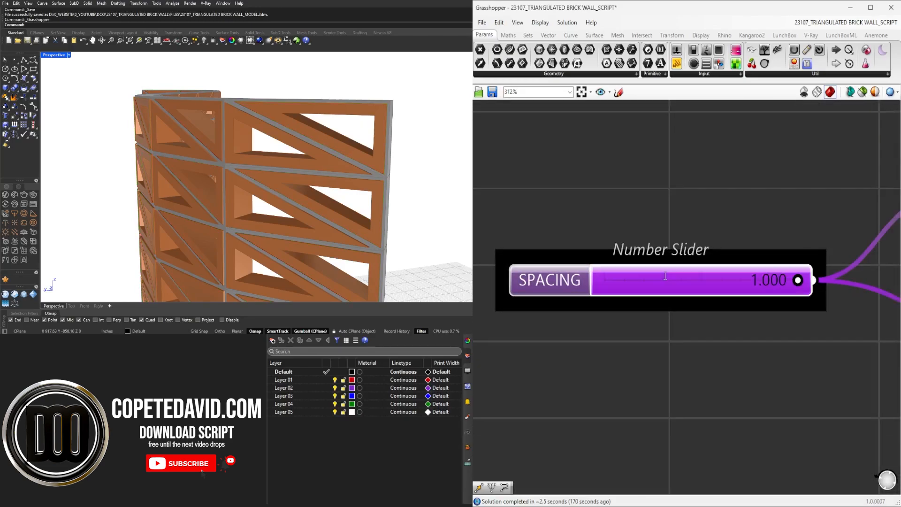
double_click(665, 276)
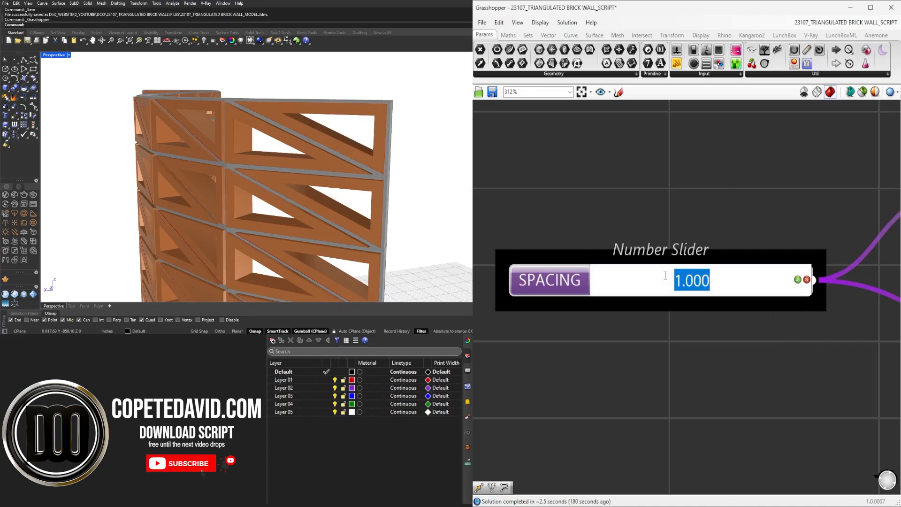
Rename the SPACING slider as GROUTINE OFFSET.
right_click(578, 280)
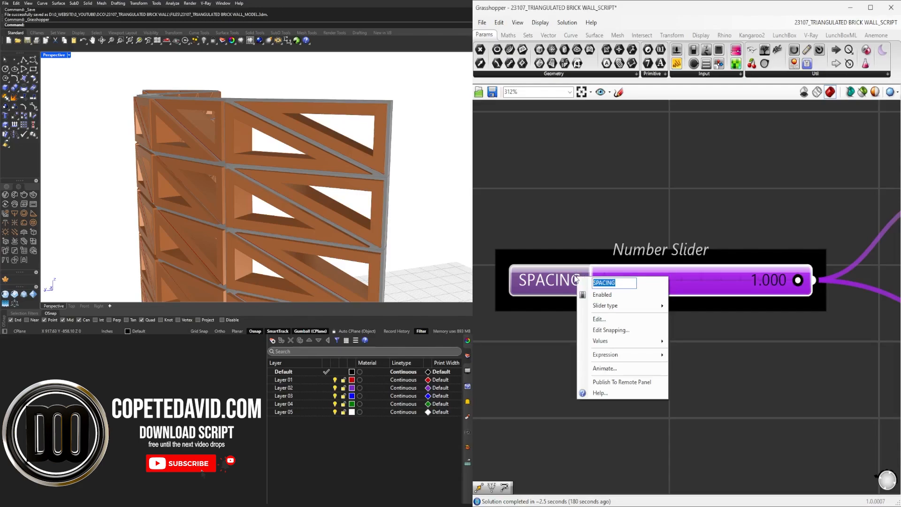
text(GROUTIN)
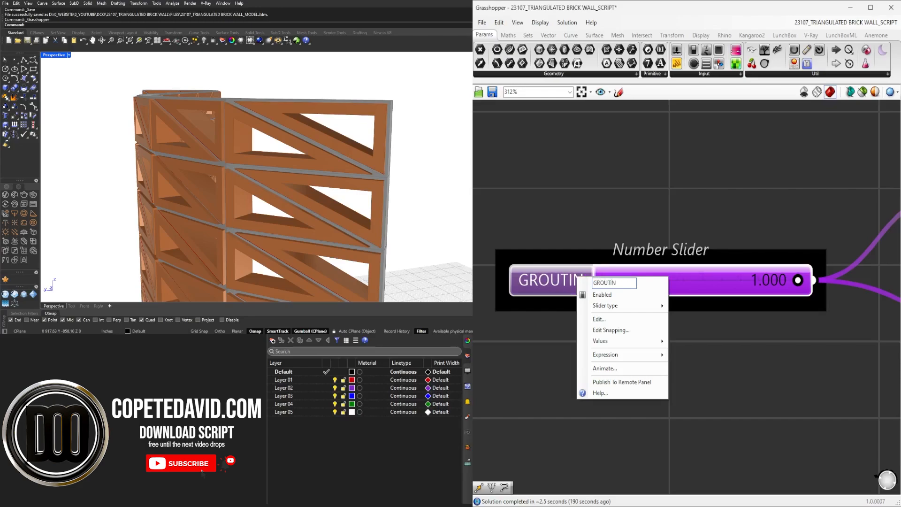
text(E OFFSET)
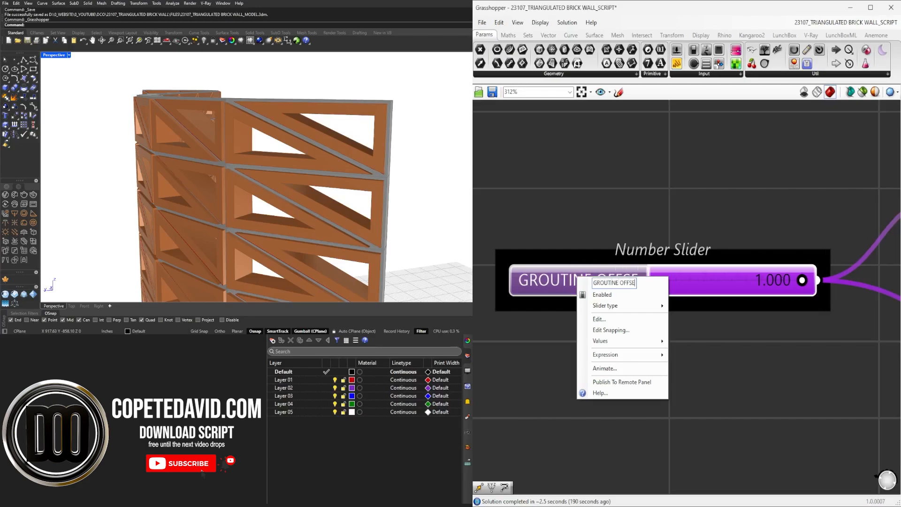
key(Return)
scroll(639, 194, down, 3)
scroll(639, 195, down, 2)
click(657, 165)
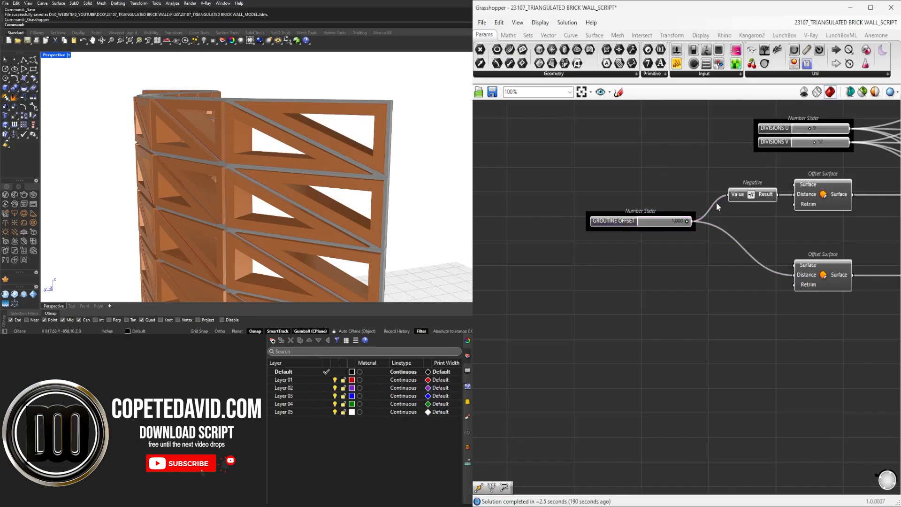
Set the GROUTINE OFFSET slider's value to 0.25.
double_click(664, 222)
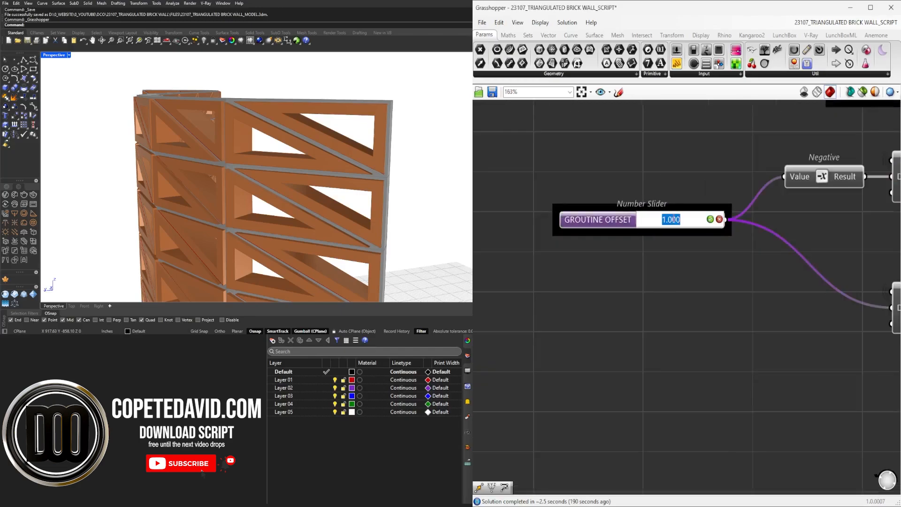
text(0.25)
key(Return)
scroll(712, 230, down, 2)
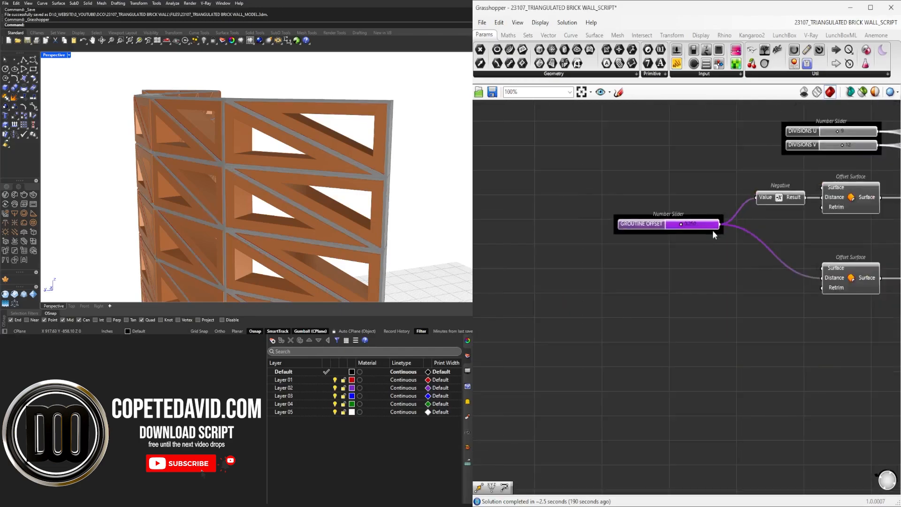
Rename the unnamed 0.500 Number Slider above the Point components, which feeds the Negative component, as SPACING.
scroll(732, 228, down, 5)
right_drag(727, 152, 611, 251)
scroll(664, 260, up, 5)
right_drag(670, 261, 462, 252)
right_drag(885, 244, 522, 247)
scroll(662, 222, up, 4)
right_click(653, 224)
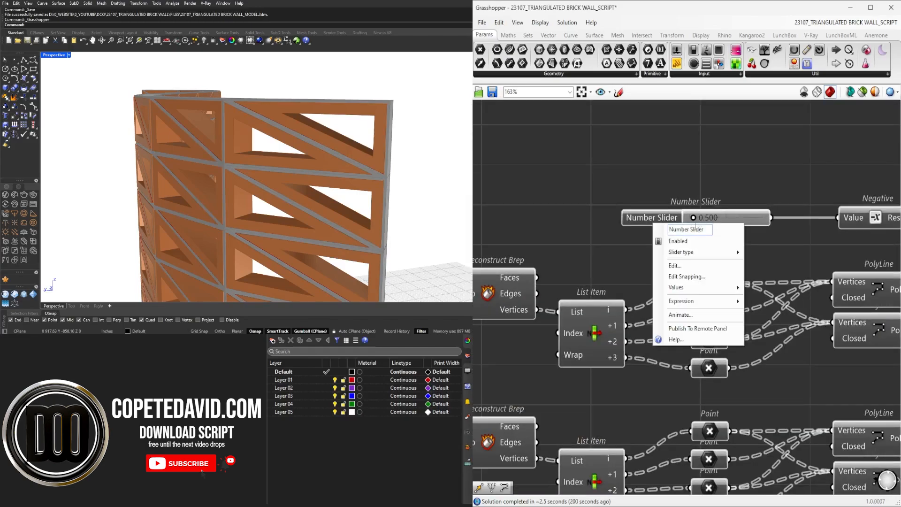
text(SPA)
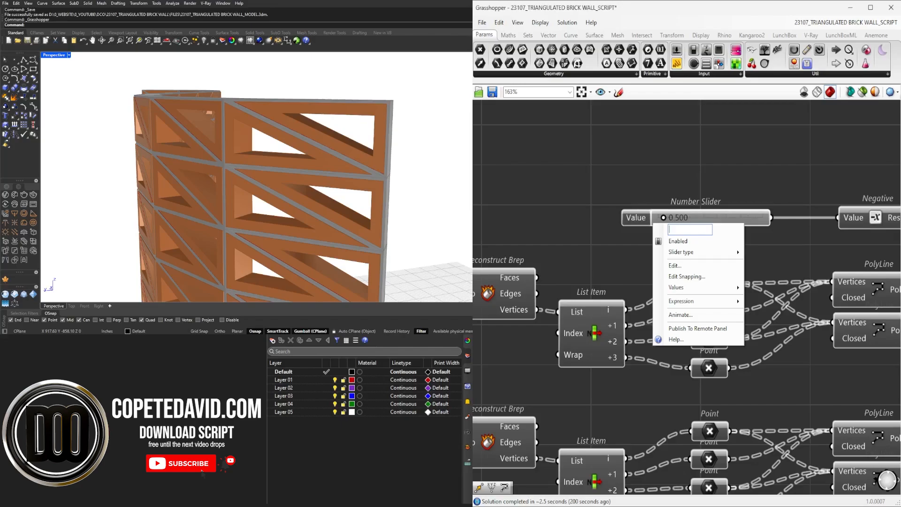
text(CIN)
key(Return)
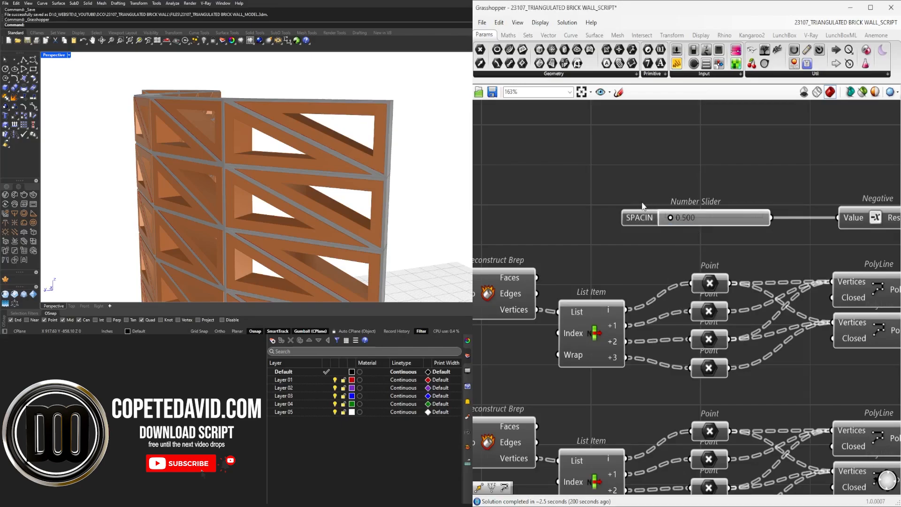
right_click(642, 217)
text(G)
key(Return)
Put the SPACING slider in its own group.
click(651, 219)
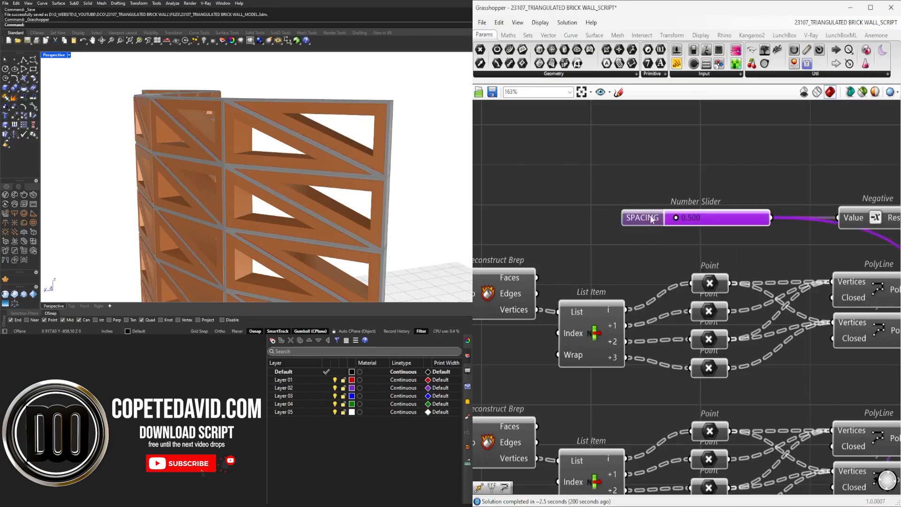
key(ctrl+g)
click(663, 178)
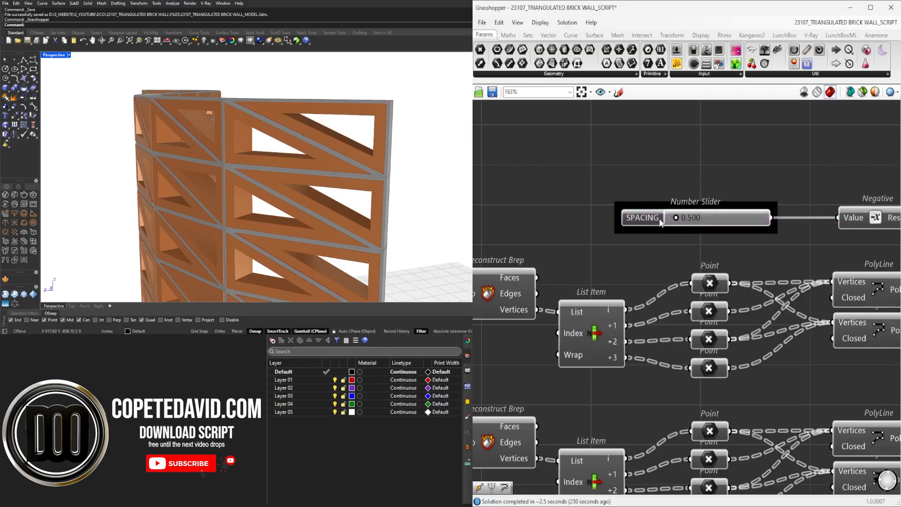
click(657, 219)
drag(644, 226, 656, 227)
Try the SPACING slider at 0.7 and at 1 to test the gaps between bricks.
scroll(696, 211, up, 5)
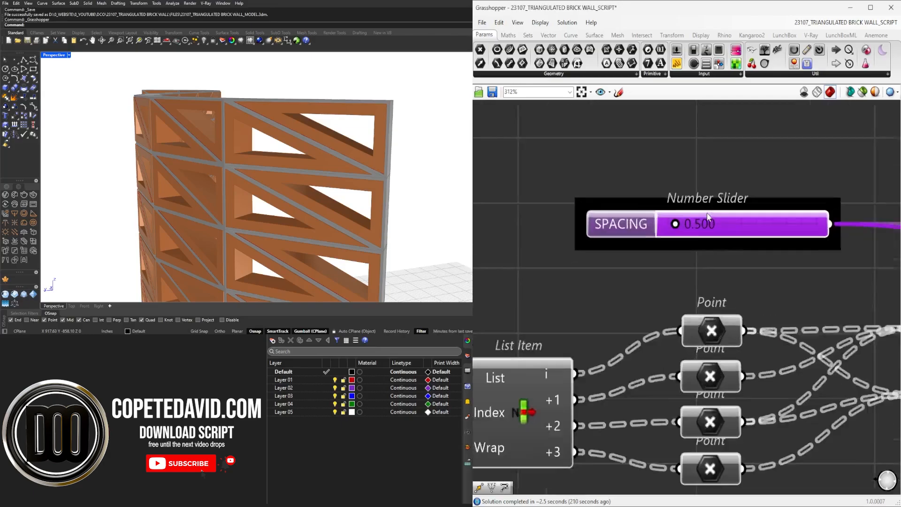
double_click(702, 219)
text(.7)
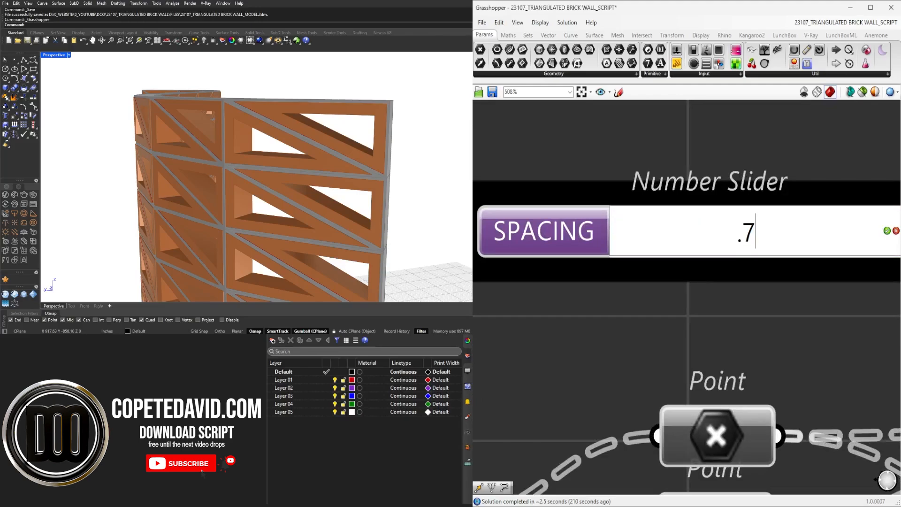
key(Return)
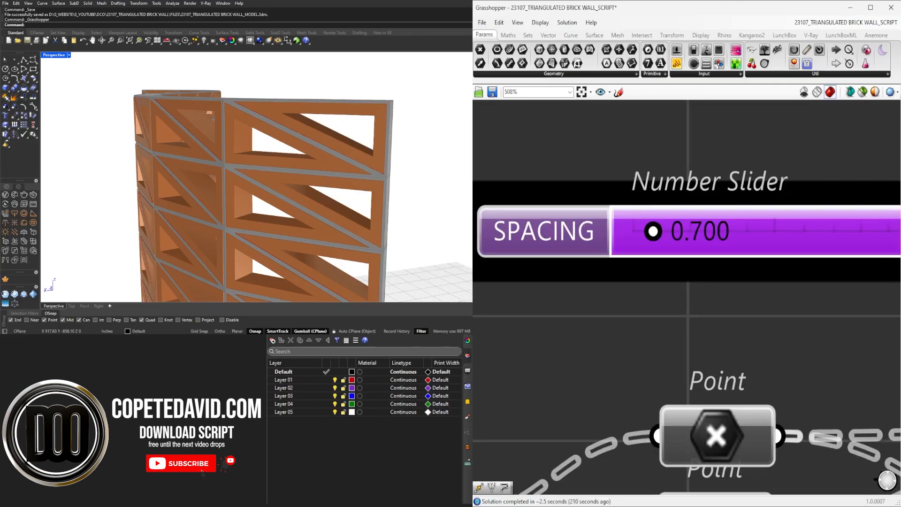
double_click(703, 219)
text(1)
key(Return)
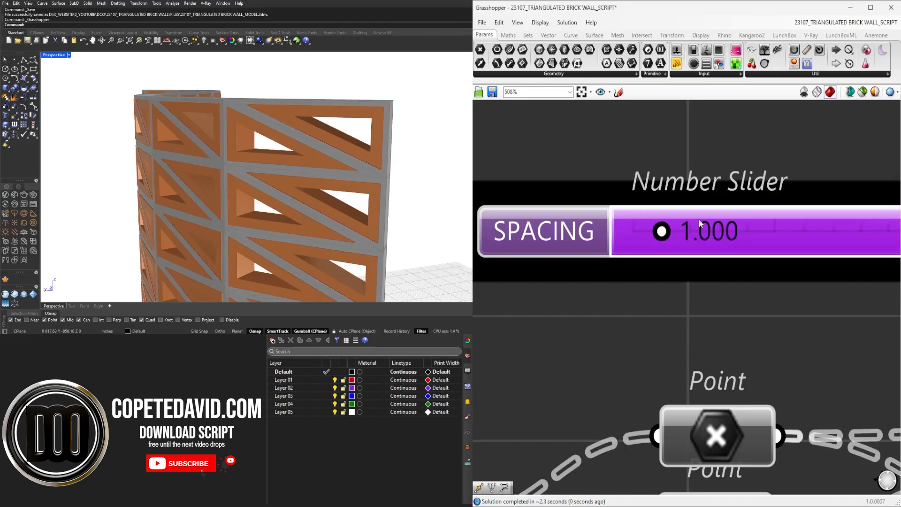
Set the SPACING slider's value to 0.125 and inspect the gaps between the bricks across the wall.
right_drag(282, 169, 386, 138)
scroll(386, 139, down, 10)
double_click(707, 238)
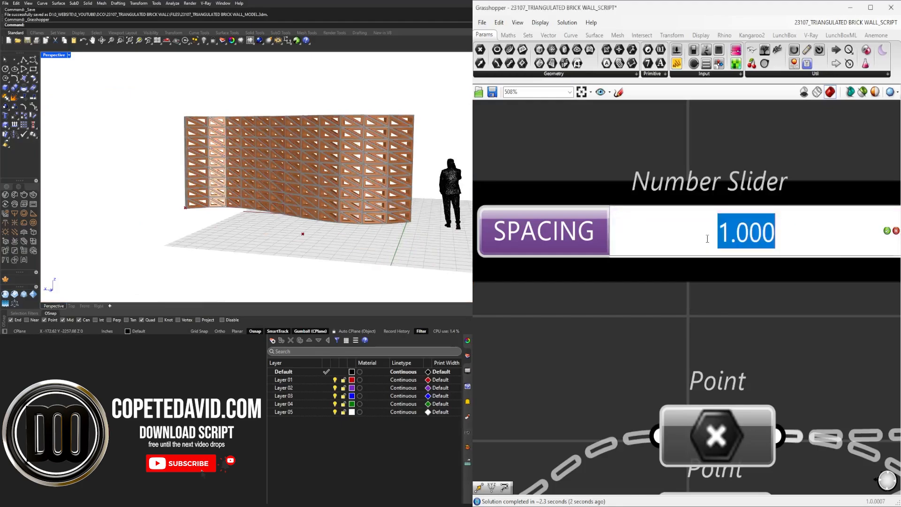
text(.125)
key(Return)
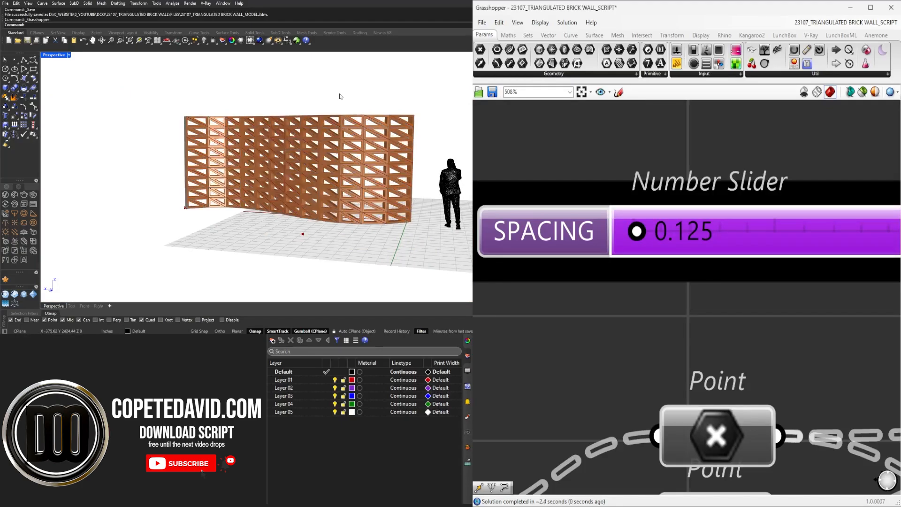
scroll(345, 131, up, 10)
scroll(346, 131, down, 8)
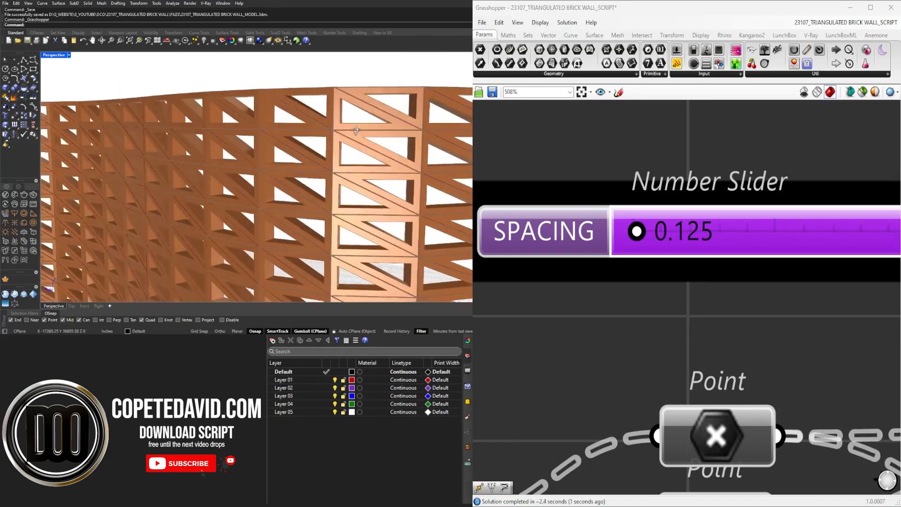
Set the SPACING slider's value to 0.5.
double_click(677, 233)
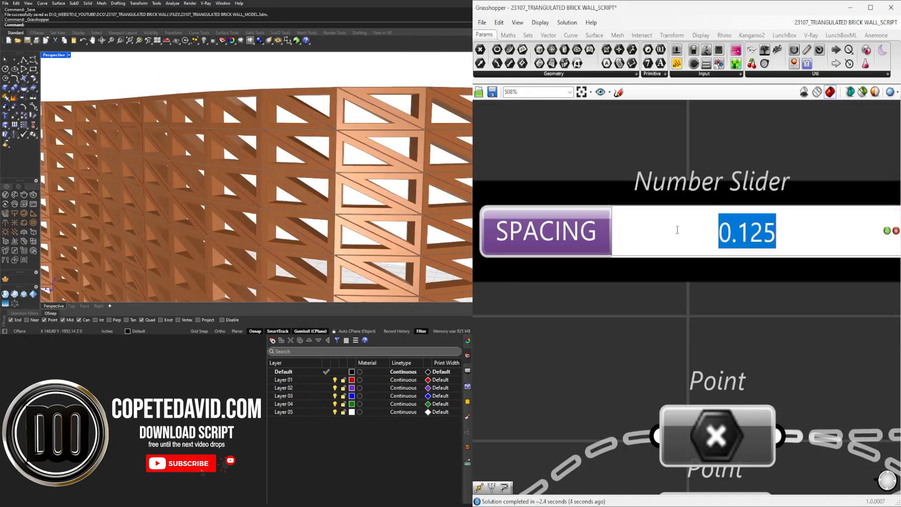
text(.5)
key(Return)
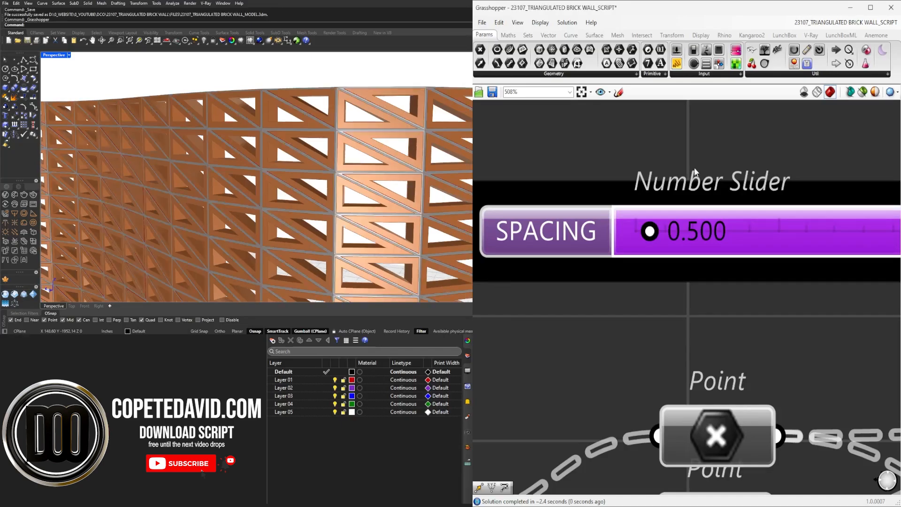
Rename the Number Slider feeding the Negative component above the first Offset Curve column as BRICK FRAME.
scroll(682, 194, down, 8)
scroll(682, 195, down, 2)
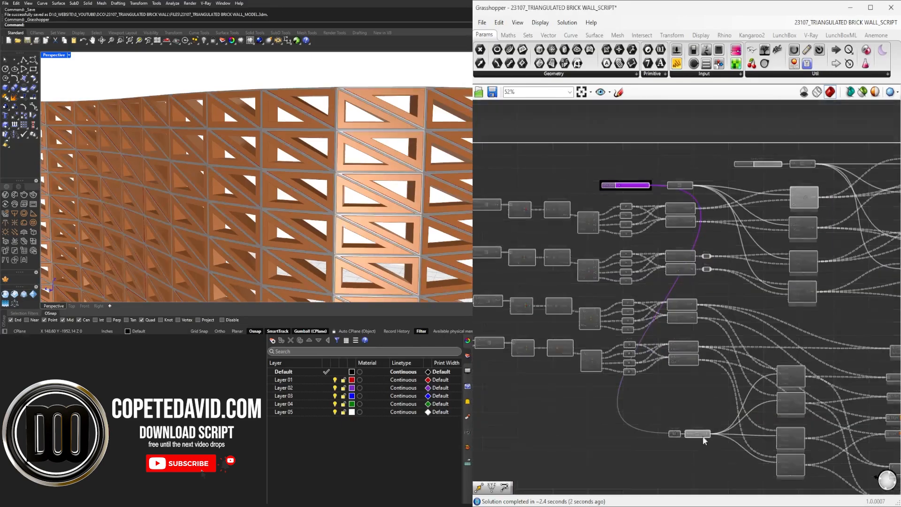
click(690, 425)
scroll(689, 426, up, 2)
right_drag(777, 104, 694, 235)
scroll(694, 235, up, 5)
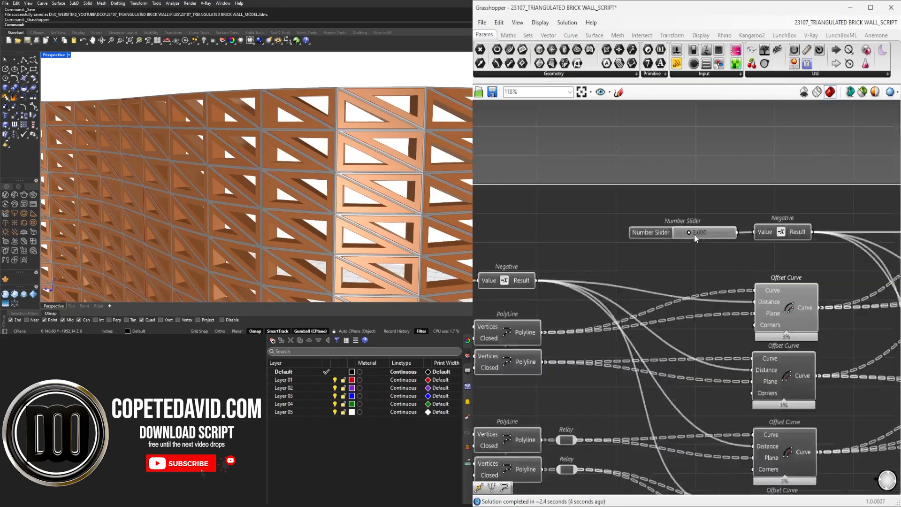
right_click(630, 240)
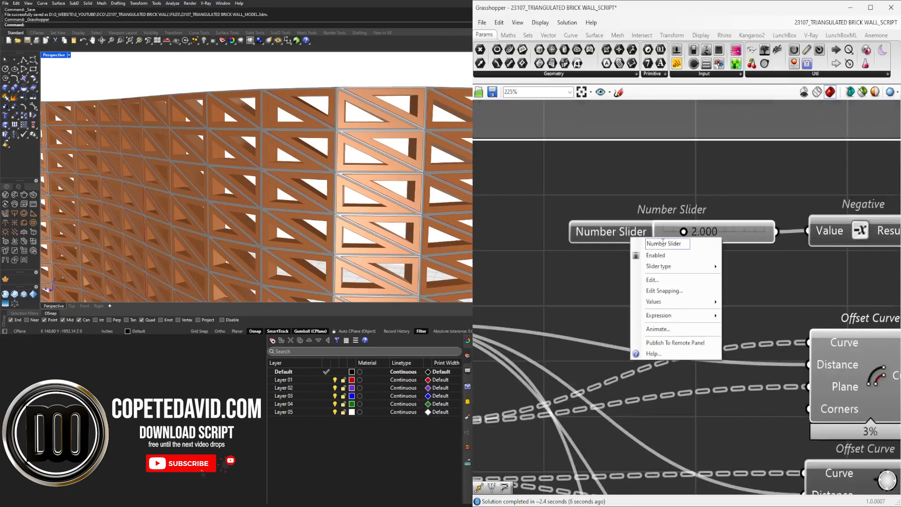
text(BR)
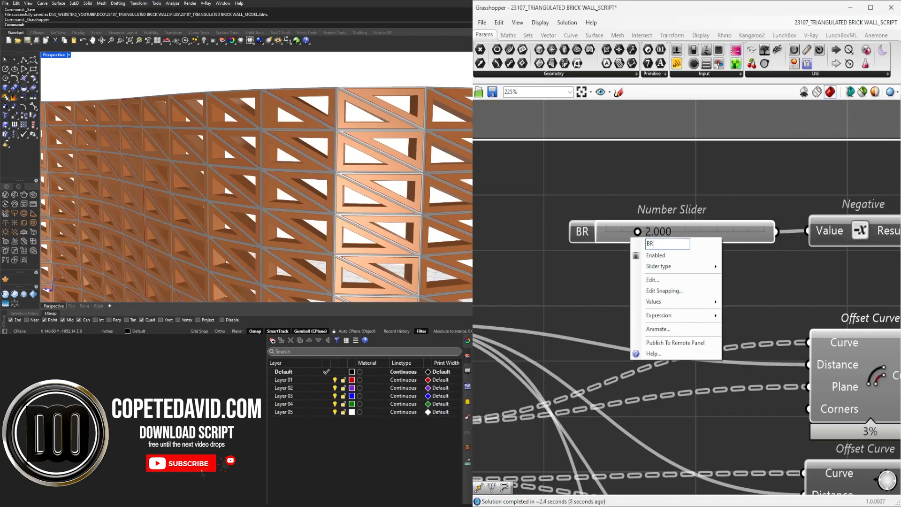
text(ICK FRAME)
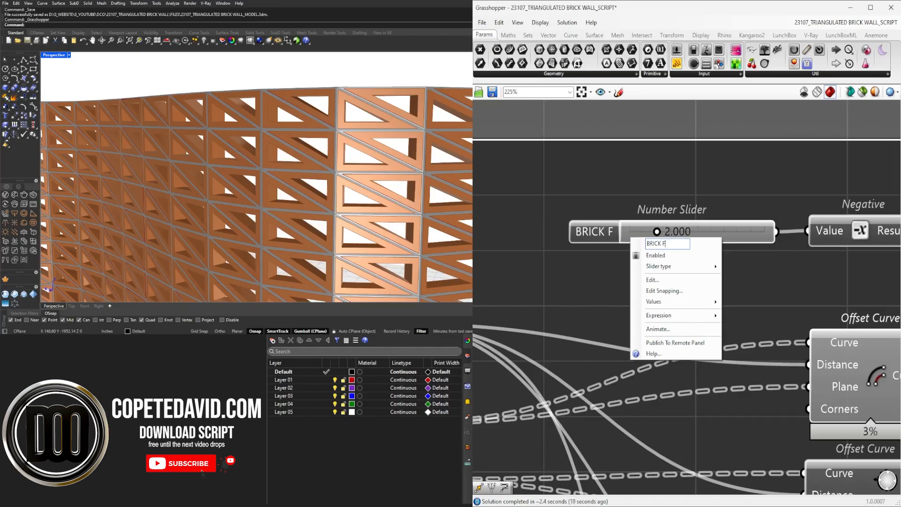
key(Return)
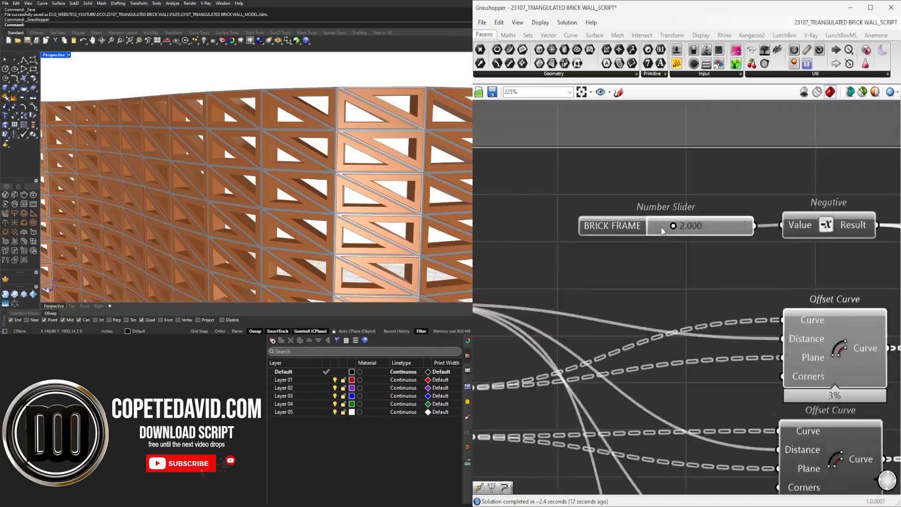
Set the BRICK FRAME slider's value to 1 to test its effect on the brick openings.
double_click(681, 220)
text(1)
key(Return)
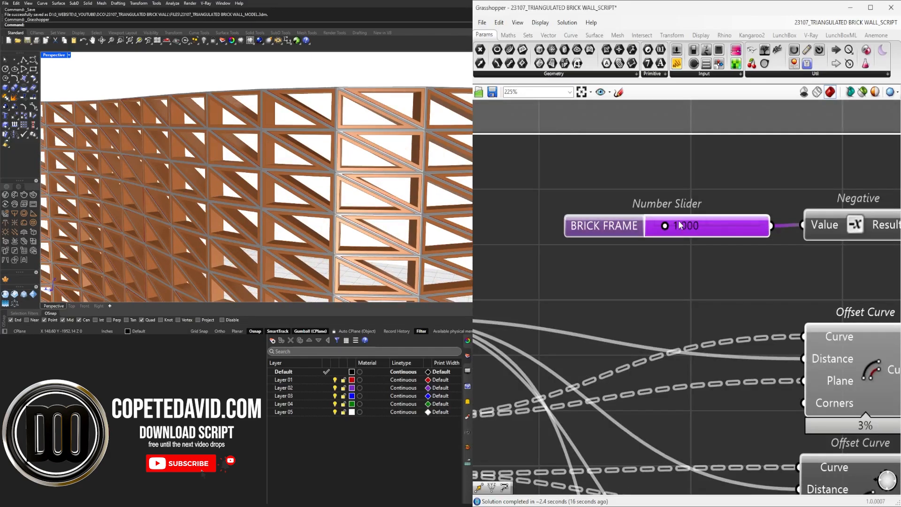
Set the BRICK FRAME slider's value to 3.
double_click(680, 224)
text(3)
key(Return)
Trace the wires from the BRICK FRAME slider through the Offset Curve, Boundary Surfaces and Loft components to the Brep Joins.
scroll(661, 269, down, 6)
right_drag(708, 269, 619, 236)
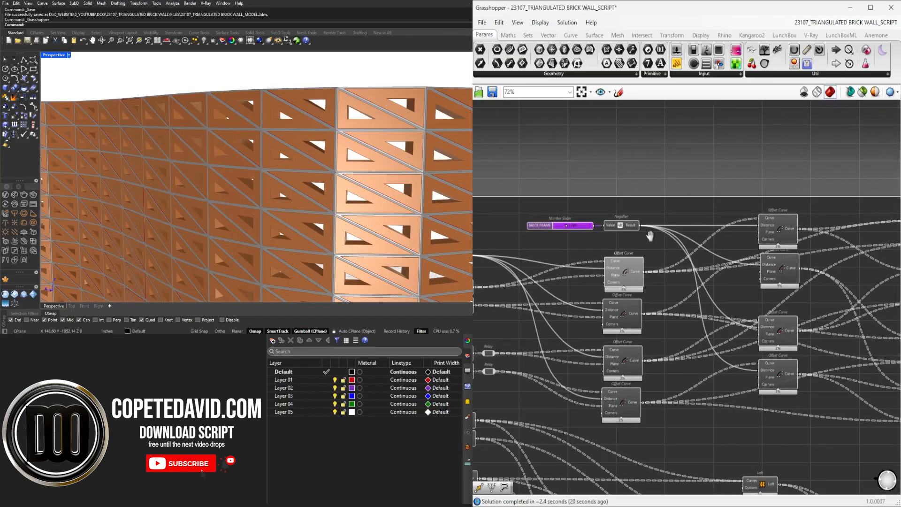
right_drag(781, 228, 709, 267)
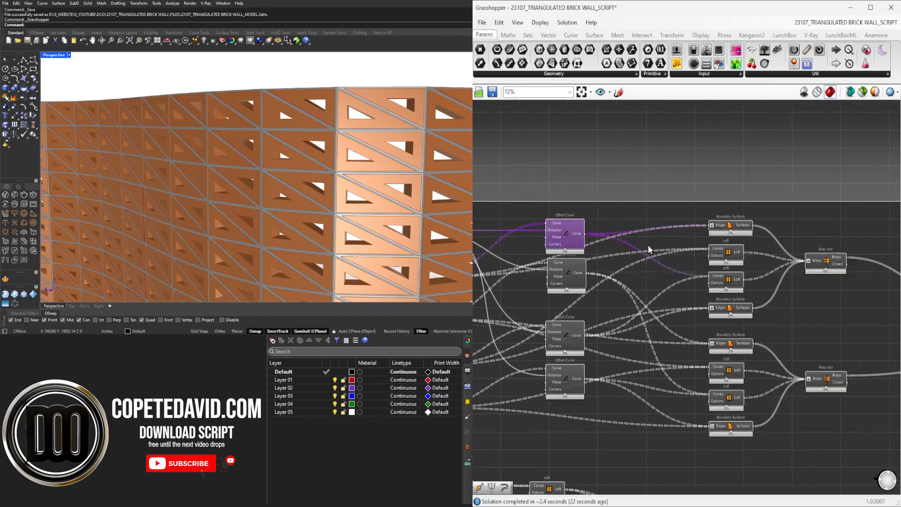
scroll(709, 268, up, 1)
scroll(855, 279, down, 1)
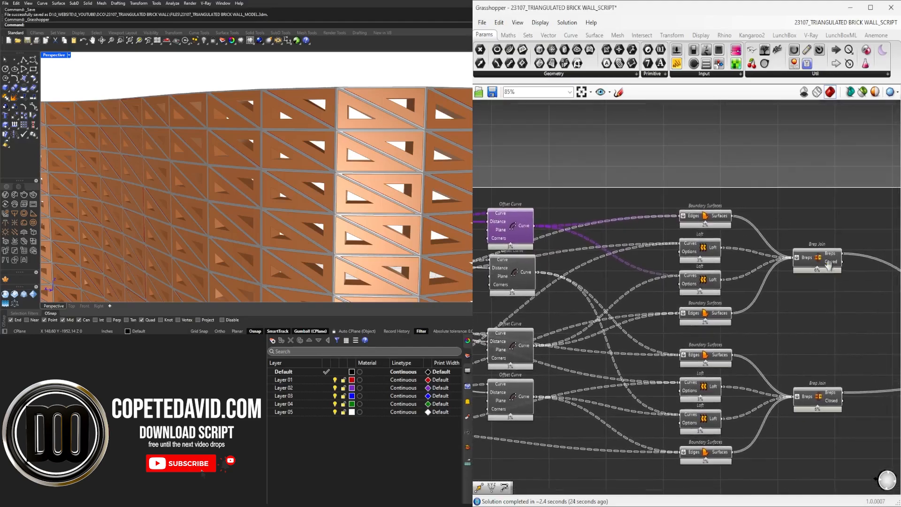
right_drag(564, 255, 694, 245)
right_click(695, 245)
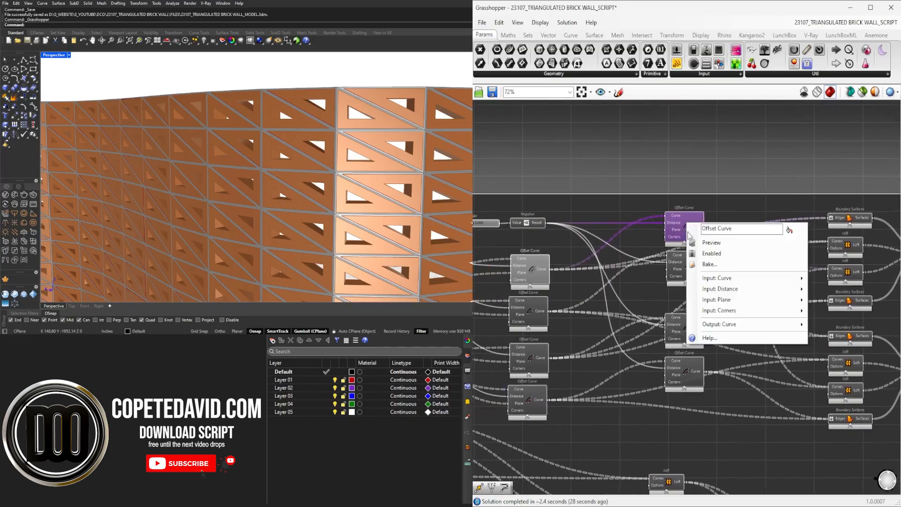
click(800, 220)
right_drag(800, 221, 563, 195)
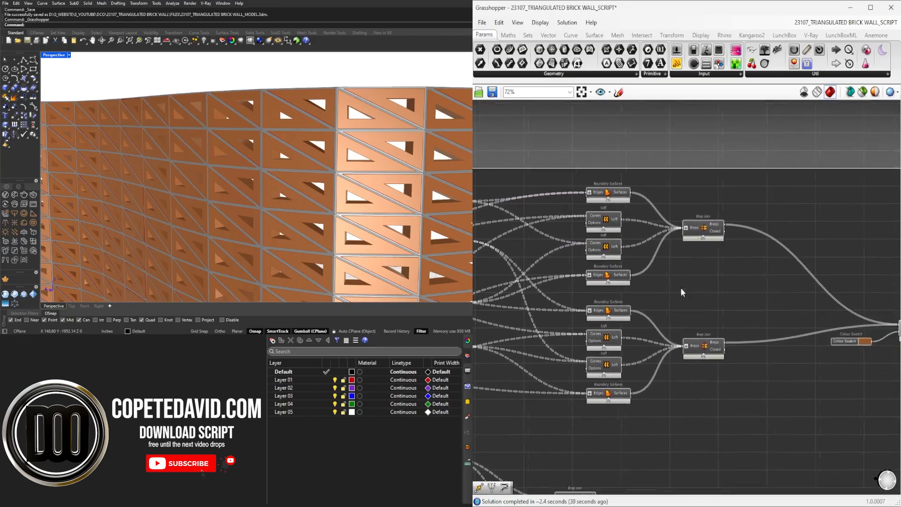
Disable the preview of the two Brep Join components that form the bricks.
drag(747, 416, 736, 187)
key(space)
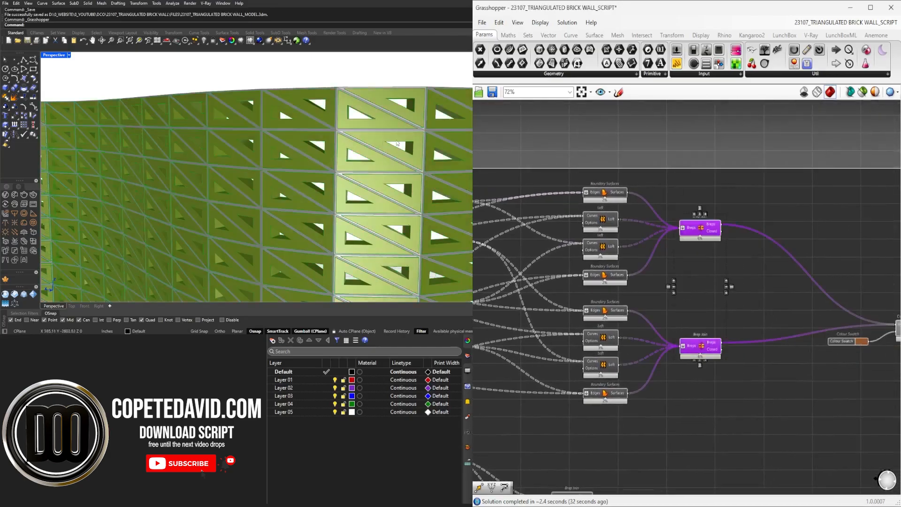
right_drag(397, 143, 395, 188)
scroll(694, 229, up, 3)
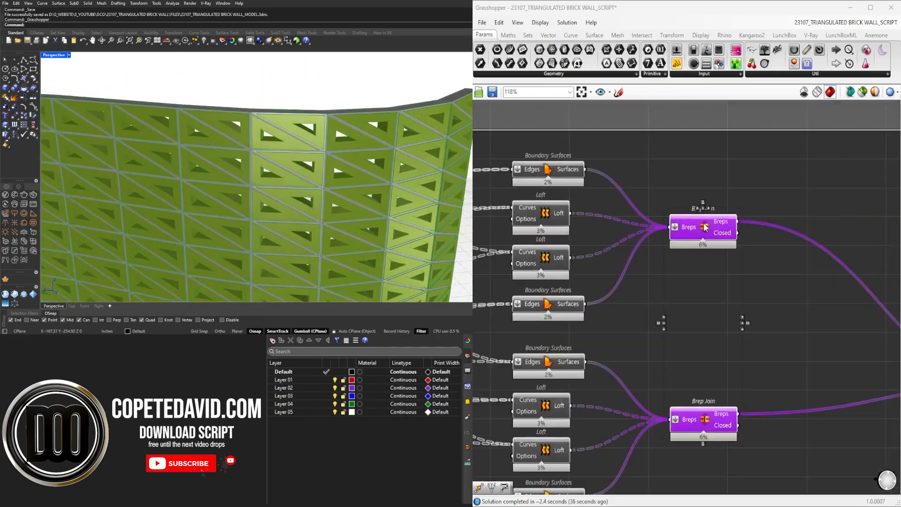
key(space)
click(730, 196)
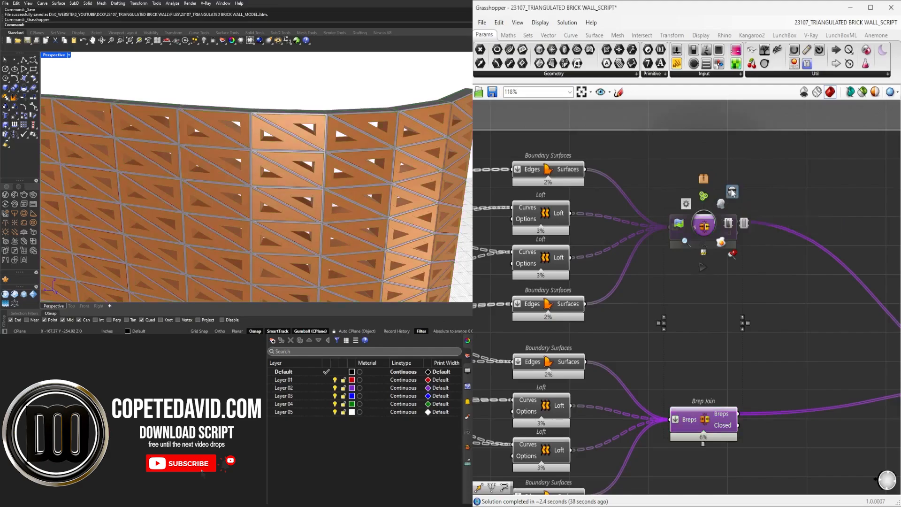
Put the BRICK FRAME slider in its own group.
scroll(711, 204, down, 3)
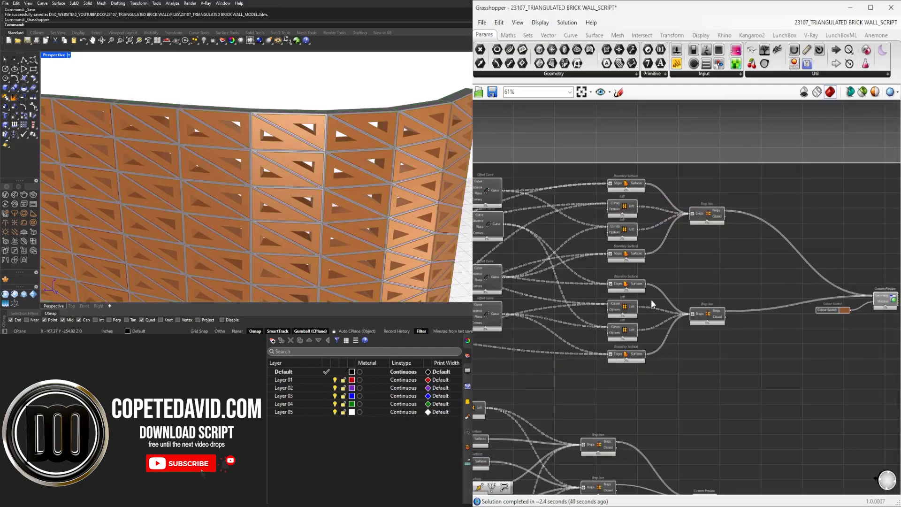
right_drag(652, 304, 690, 295)
scroll(601, 221, up, 3)
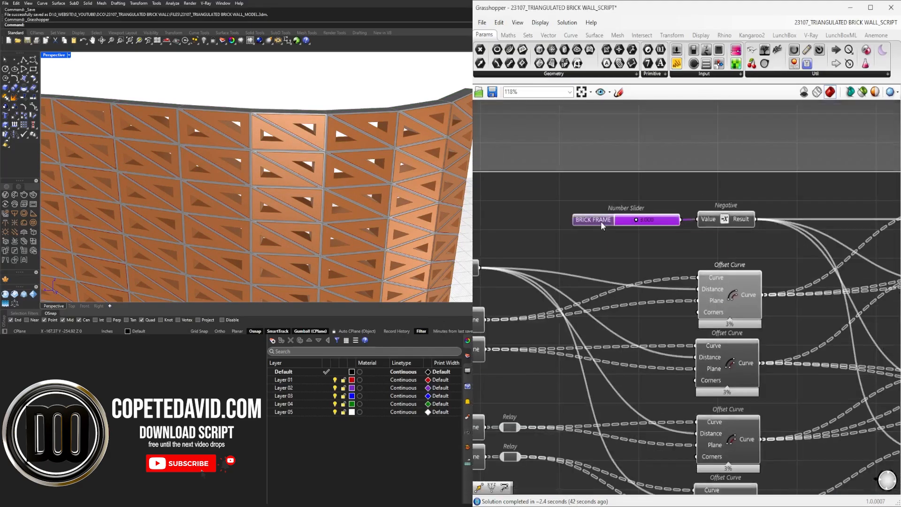
scroll(694, 224, down, 5)
right_drag(694, 224, 771, 271)
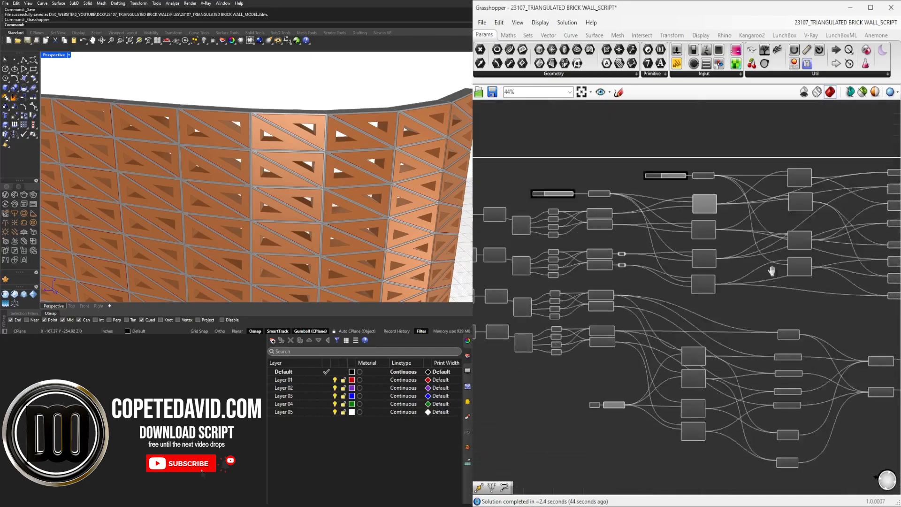
Move the bricks' Custom Preview and Colour Swatch together closer to the two Brep Join components.
scroll(772, 271, up, 3)
scroll(764, 376, down, 3)
scroll(764, 328, up, 3)
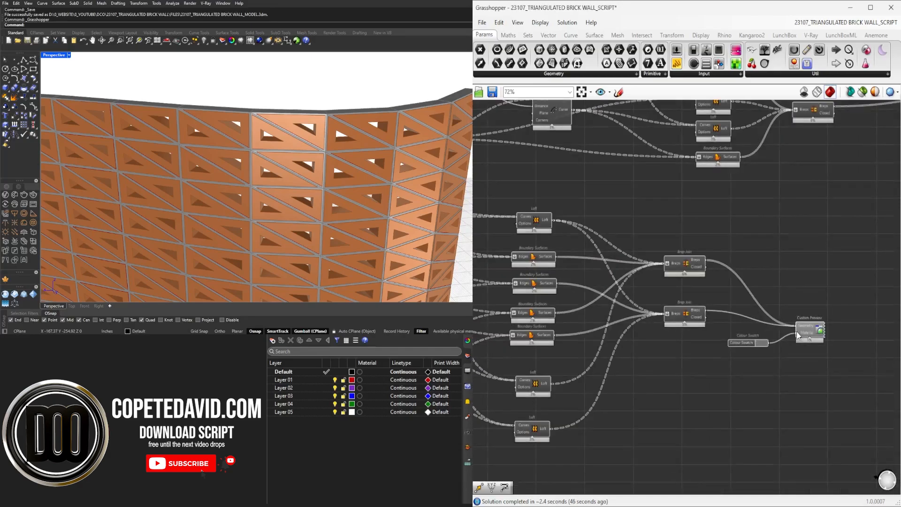
scroll(797, 334, down, 2)
scroll(748, 252, up, 3)
drag(781, 261, 854, 304)
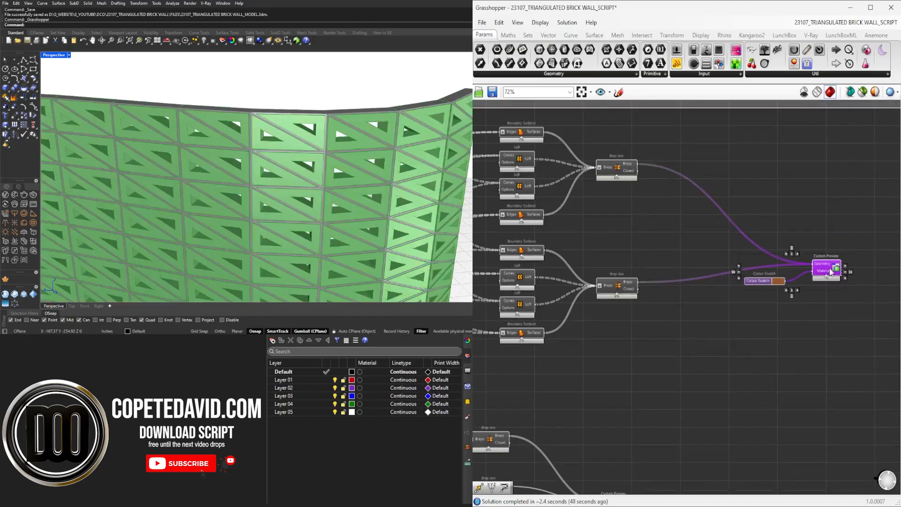
drag(830, 271, 724, 216)
Place the Colour Swatch between the two Brep Joins, level with the Custom Preview's Material input.
click(646, 238)
scroll(641, 231, up, 2)
drag(639, 228, 585, 212)
click(637, 254)
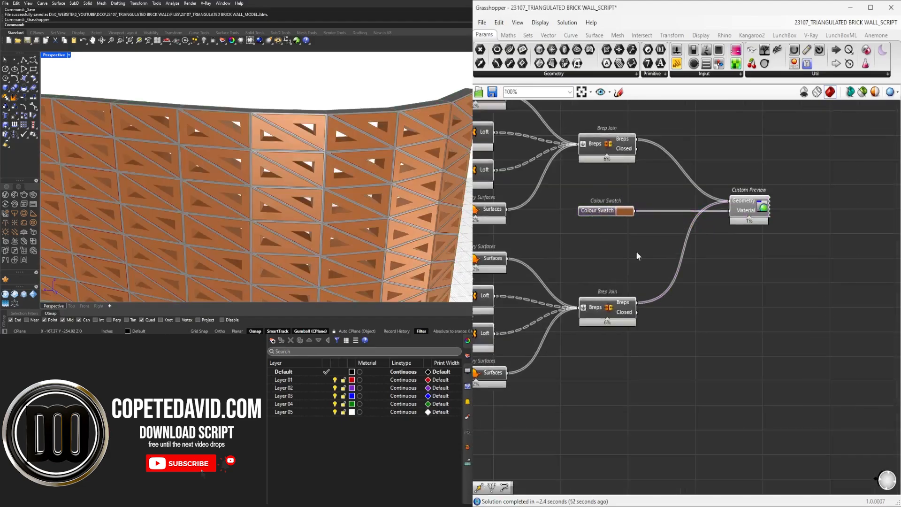
Move the two lowest Loft components of the lower branch up, close beneath its Boundary Surfaces.
scroll(642, 257, down, 3)
scroll(739, 305, up, 2)
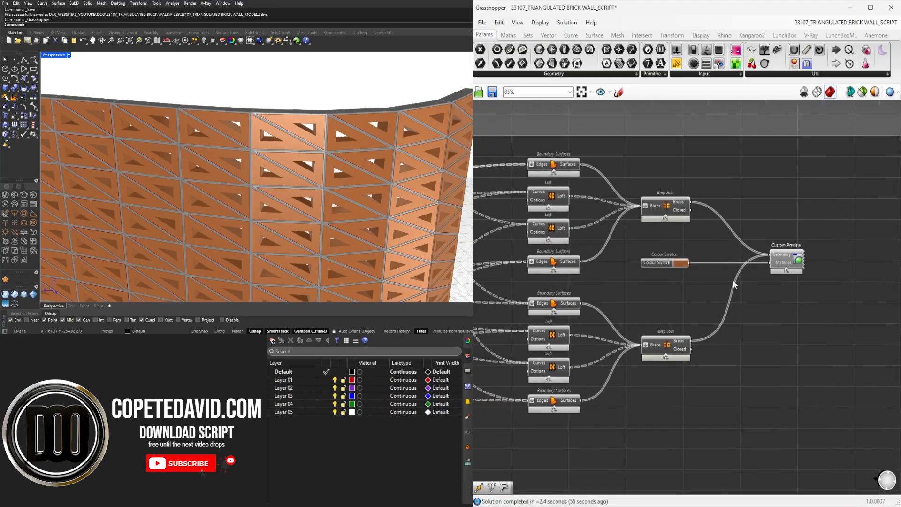
right_drag(244, 169, 299, 157)
scroll(298, 157, down, 3)
scroll(732, 300, down, 2)
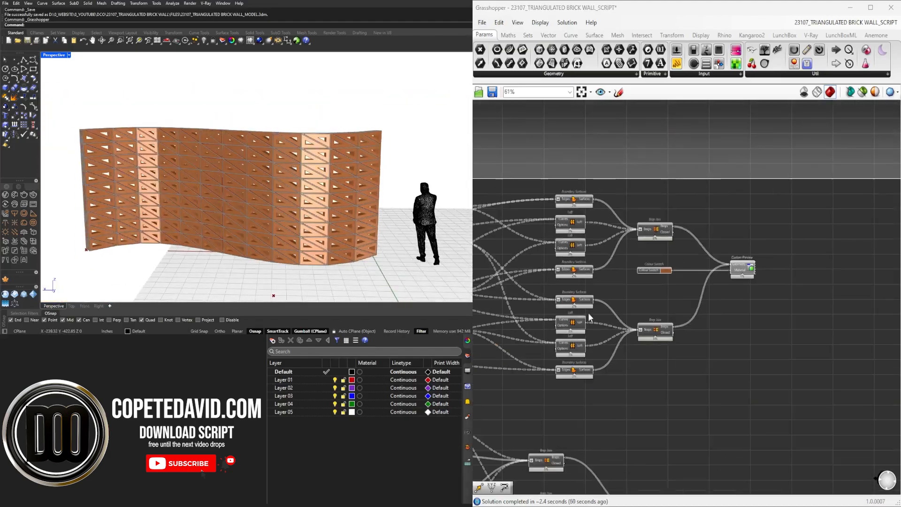
right_drag(732, 301, 754, 187)
scroll(727, 244, down, 2)
right_drag(586, 326, 689, 330)
right_drag(819, 363, 631, 355)
scroll(781, 328, up, 5)
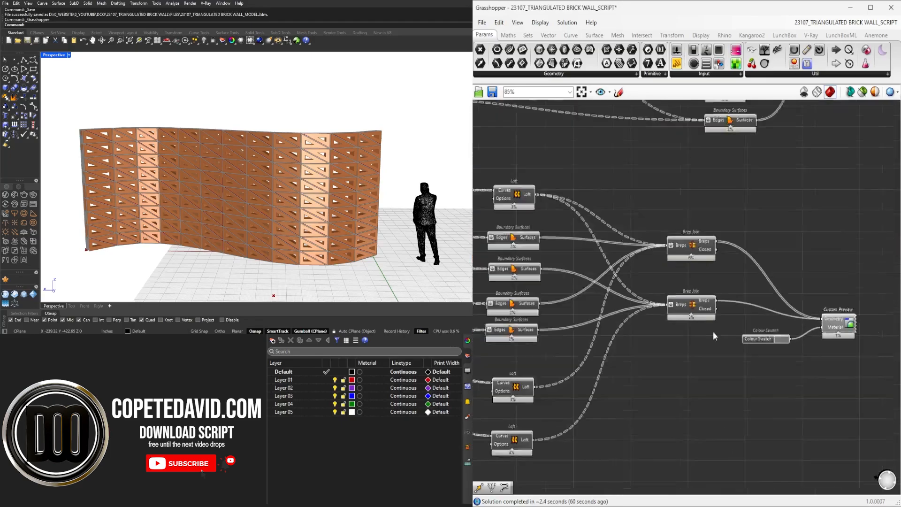
drag(713, 339, 711, 314)
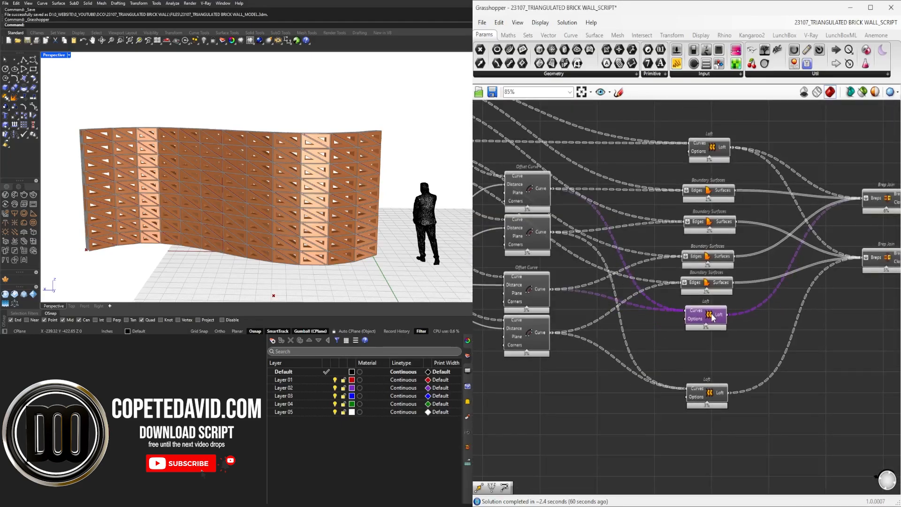
drag(707, 389, 705, 348)
Distribute the lower branch's column of three Lofts and four Boundary Surfaces evenly in the vertical direction.
scroll(714, 369, down, 3)
mouse_move(684, 227)
mouse_down()
mouse_move(719, 393)
mouse_move(699, 225)
mouse_up()
click(710, 371)
click(736, 400)
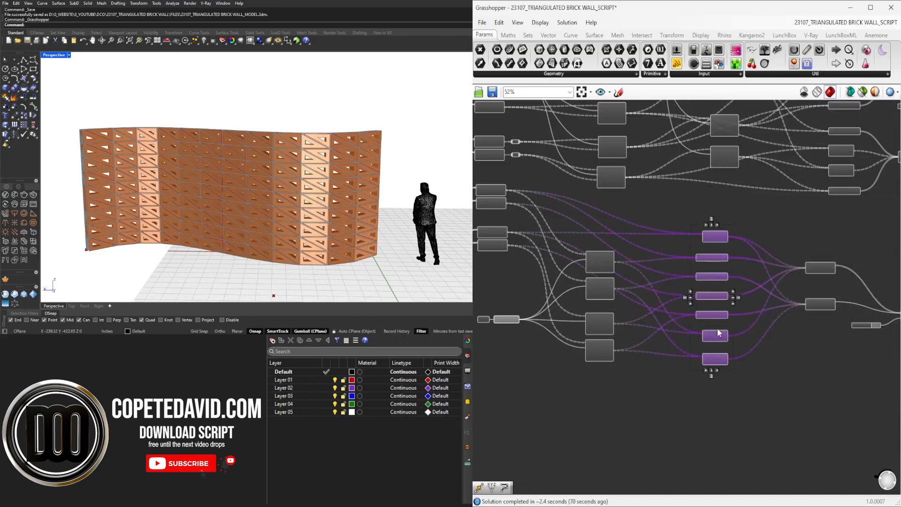
click(712, 370)
click(671, 388)
Space the lower branch's four Offset Curve components evenly in the vertical direction.
right_drag(653, 383, 748, 386)
drag(722, 414, 690, 268)
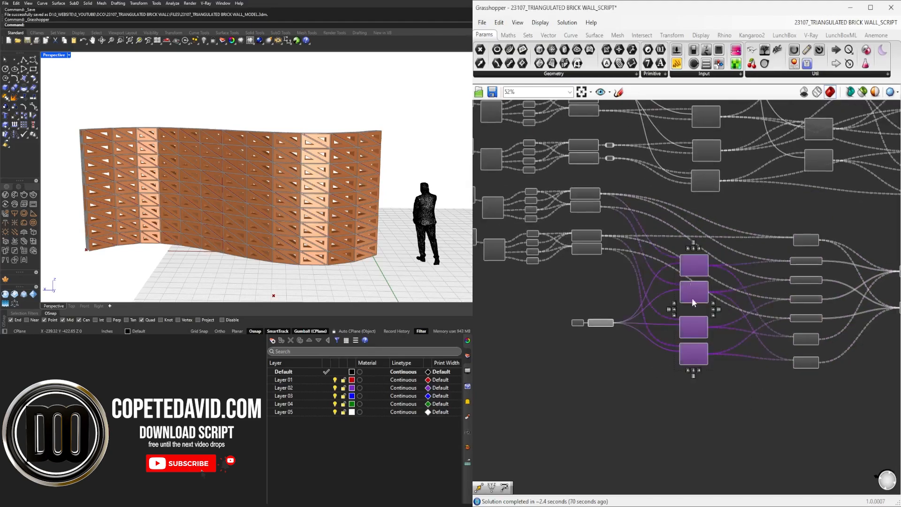
click(693, 371)
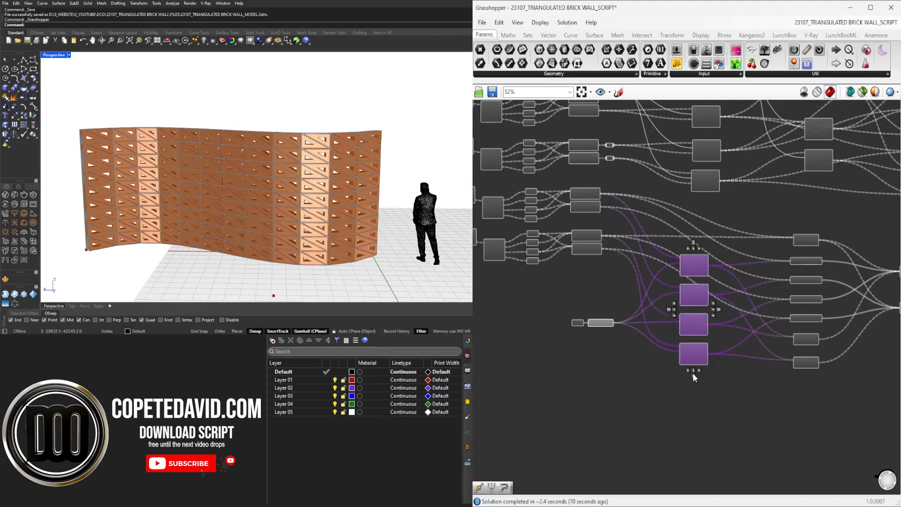
click(709, 394)
Evenly distribute the upper branch's second column of four Offset Curves vertically.
scroll(733, 349, down, 3)
scroll(830, 180, up, 3)
drag(790, 277, 751, 173)
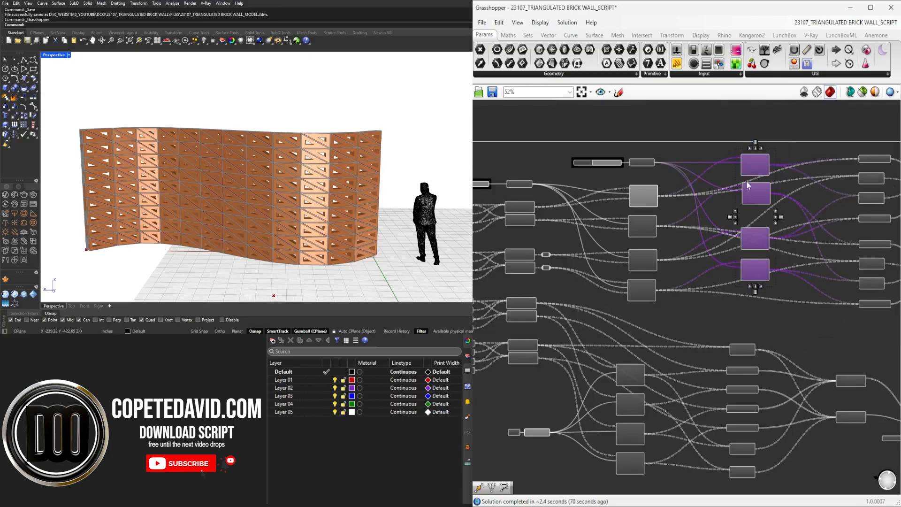
click(755, 292)
click(779, 314)
Disable the preview of the four Offset Curves in the upper branch's first column.
scroll(789, 321, down, 3)
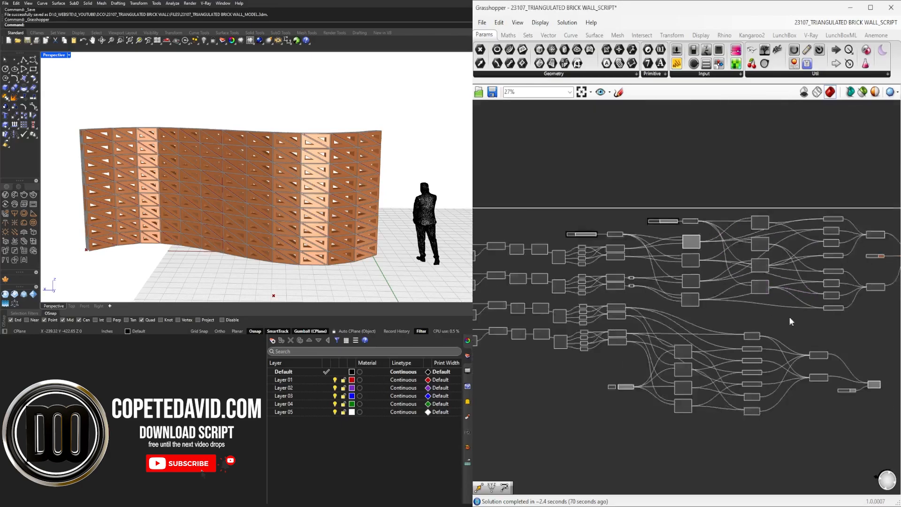
scroll(789, 321, up, 3)
mouse_move(756, 313)
mouse_down()
mouse_move(725, 156)
mouse_move(725, 251)
mouse_up()
right_drag(619, 314, 801, 317)
scroll(684, 317, down, 3)
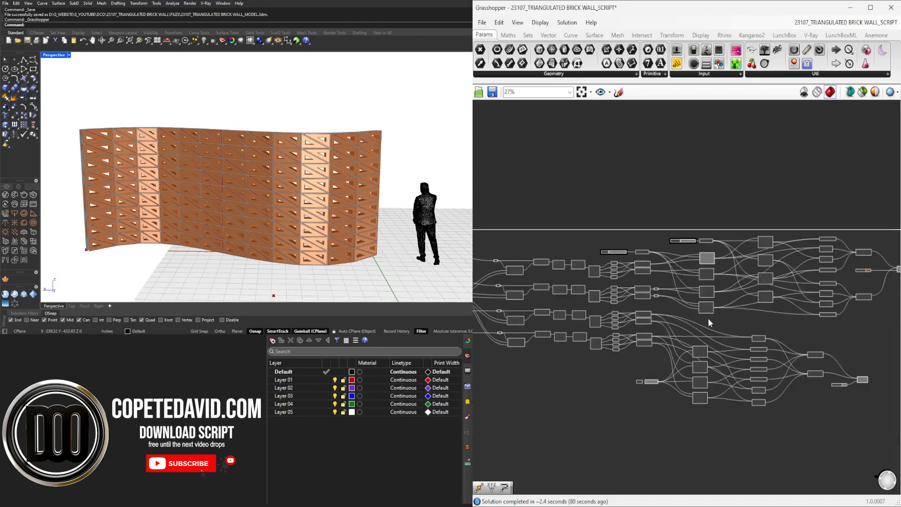
scroll(653, 238, up, 4)
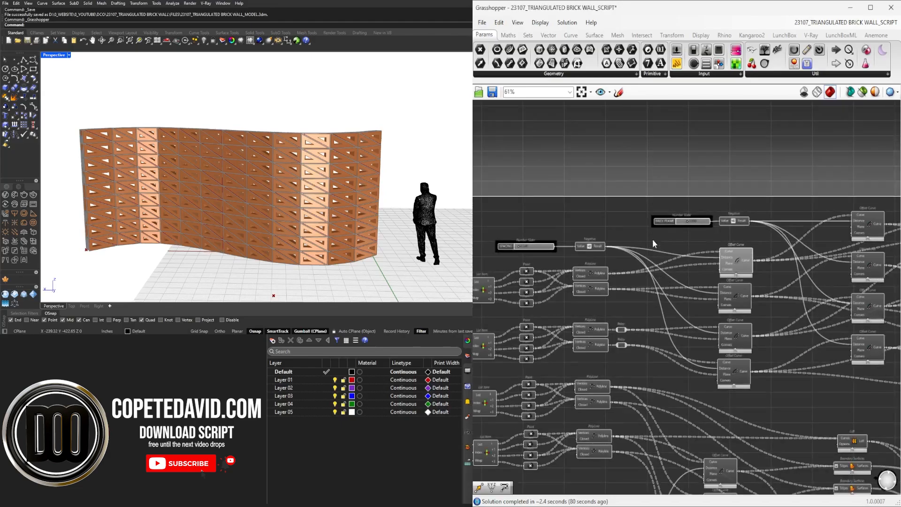
drag(795, 409, 739, 257)
middle_click(738, 257)
click(770, 198)
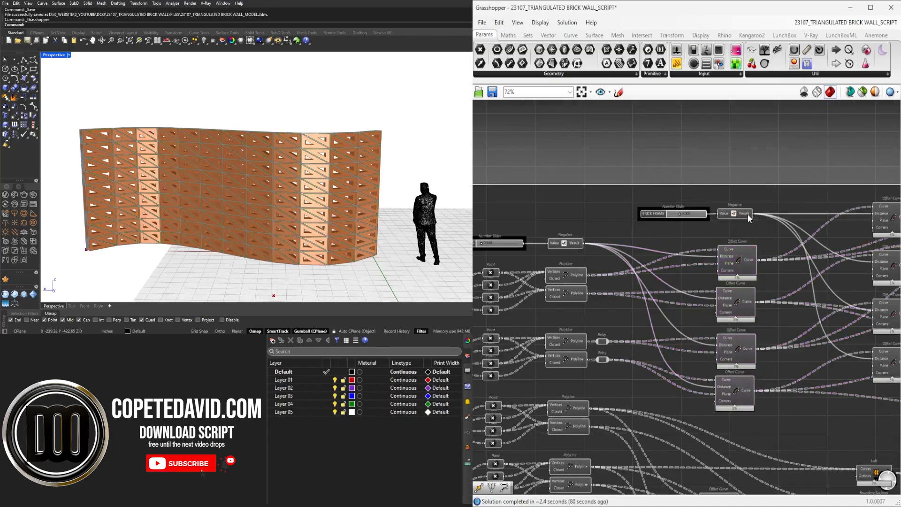
Move the whole lower branch, from its slider and Offset Curves through its Custom Preview, up closer to the upper branch.
scroll(749, 216, down, 5)
right_drag(854, 272, 673, 277)
right_drag(599, 331, 714, 333)
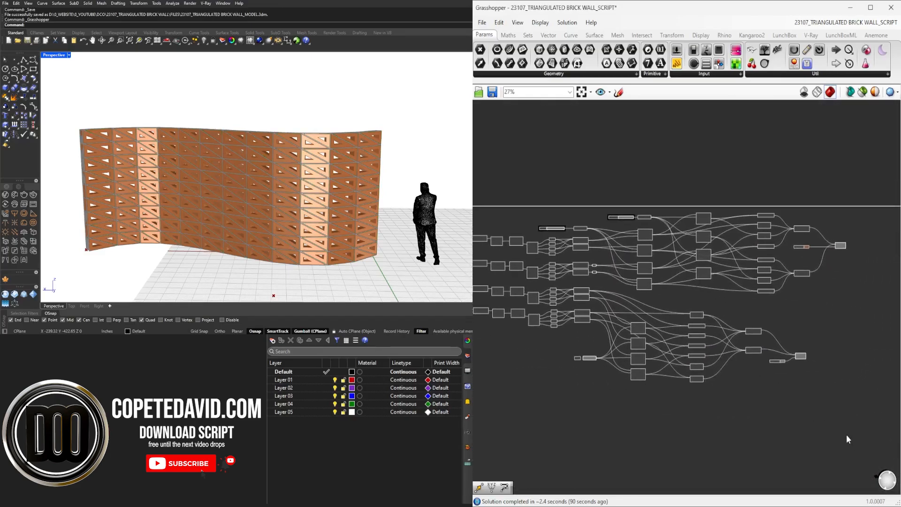
drag(844, 432, 615, 302)
scroll(618, 325, up, 3)
shift+drag(609, 413, 514, 337)
drag(655, 323, 663, 296)
click(650, 419)
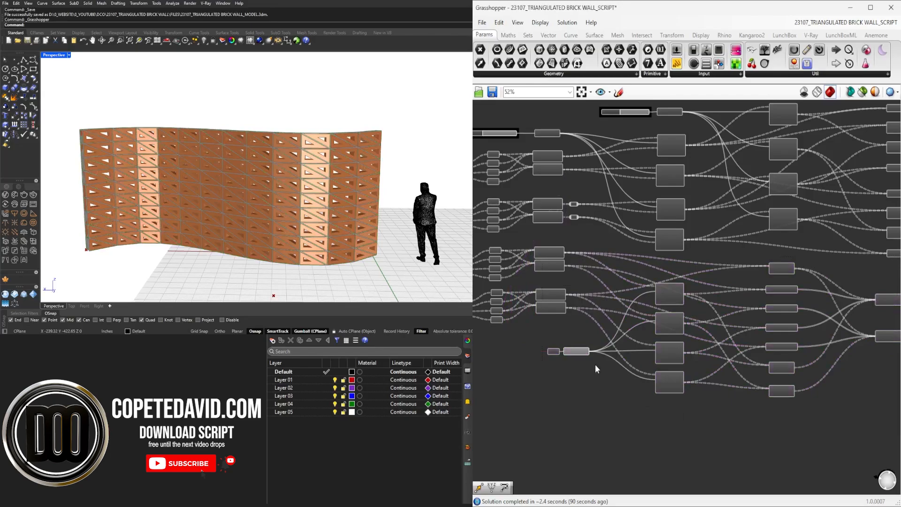
Move the entire definition together towards the canvas's left edge and slightly down from its upper edge.
scroll(584, 378, down, 3)
right_drag(583, 373, 636, 354)
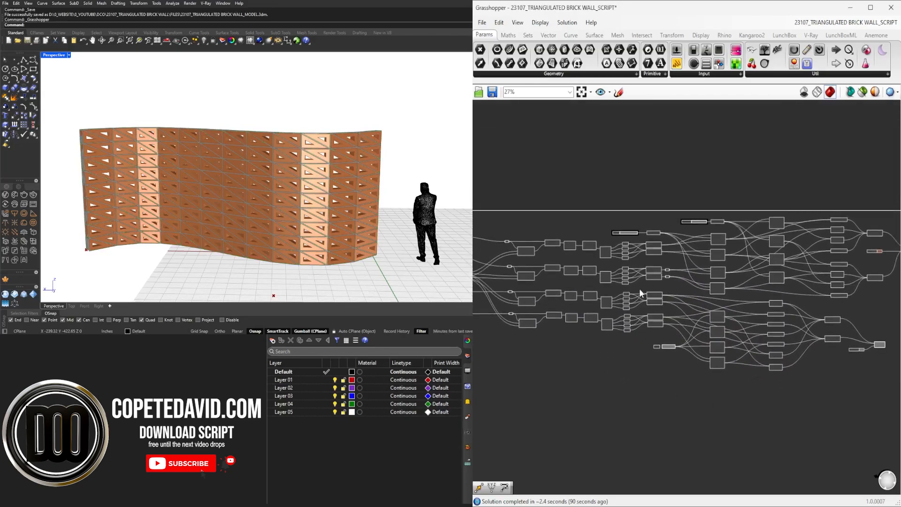
scroll(639, 293, down, 5)
drag(864, 324, 511, 207)
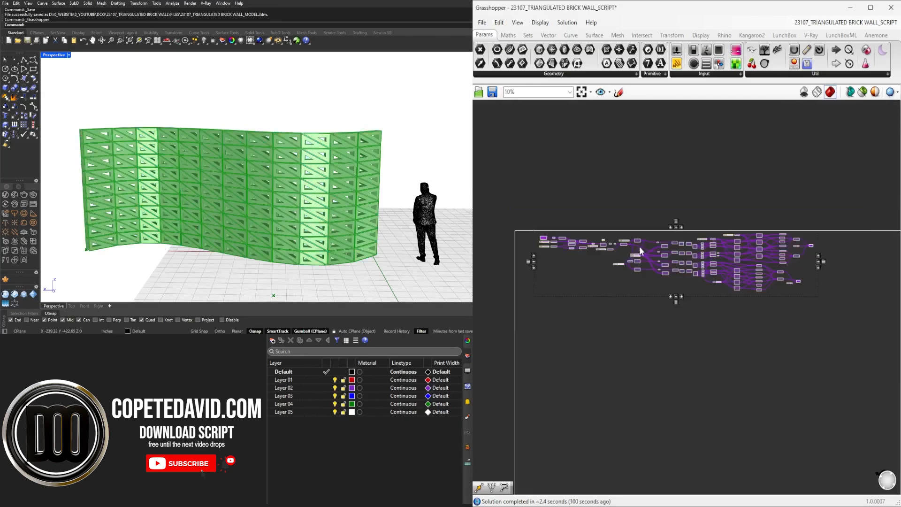
scroll(641, 251, up, 3)
right_drag(656, 237, 627, 243)
click(598, 177)
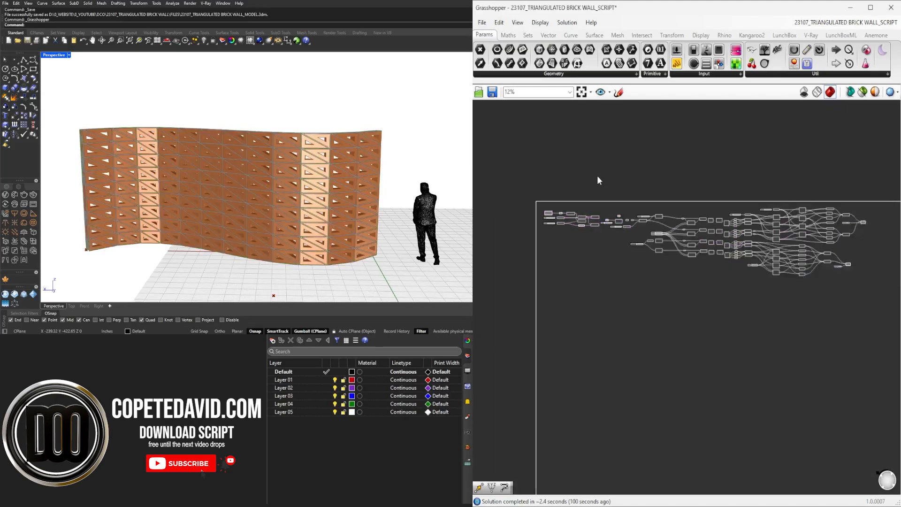
scroll(597, 176, down, 3)
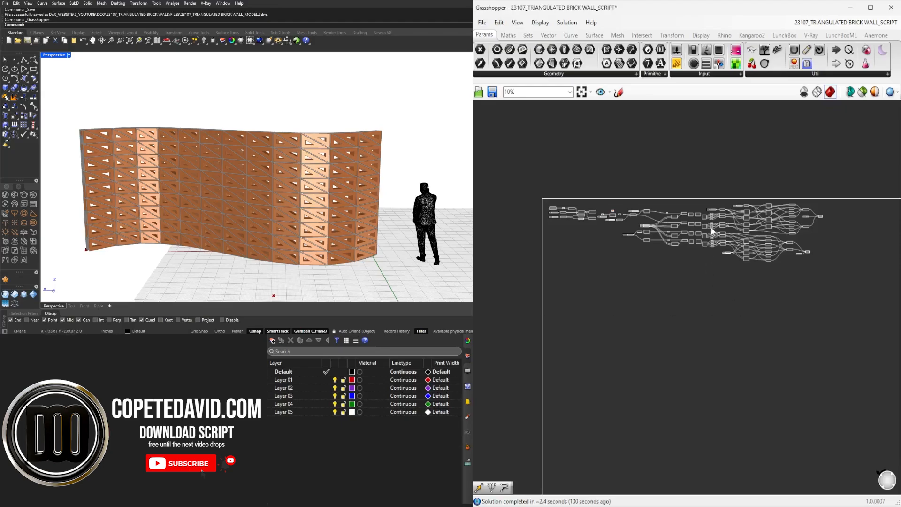
Enable the preview of the first two Offset Curves driven by the BRICK FRAME slider, and select both.
scroll(701, 242, up, 13)
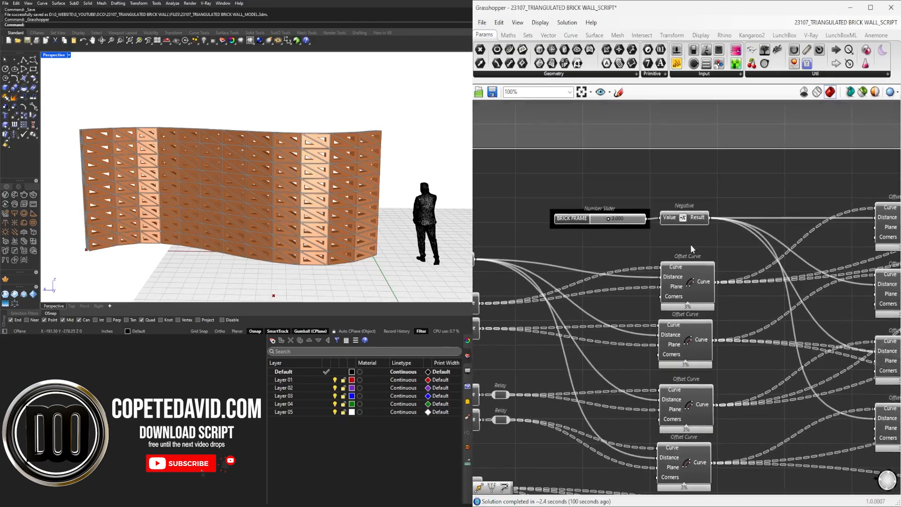
right_drag(763, 252, 708, 206)
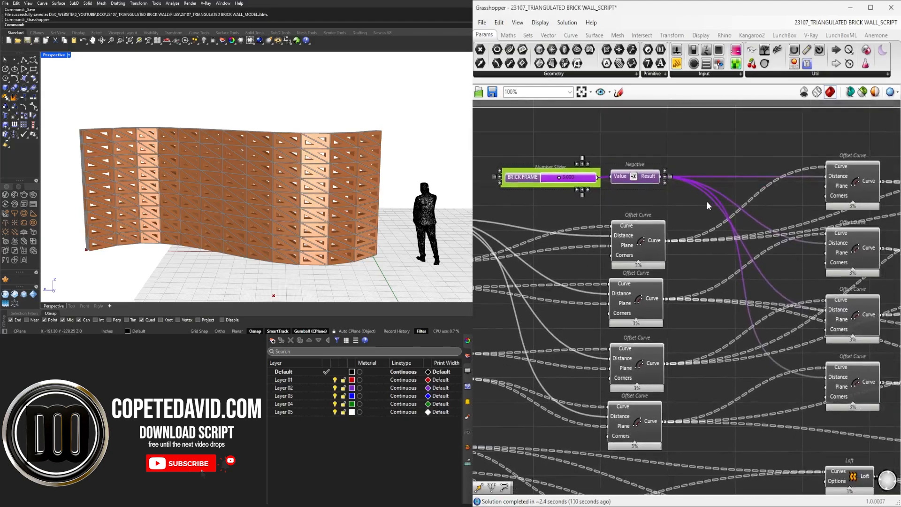
click(855, 248)
click(849, 184)
drag(661, 193, 583, 168)
right_drag(862, 207, 741, 206)
click(730, 180)
right_click(730, 179)
click(756, 198)
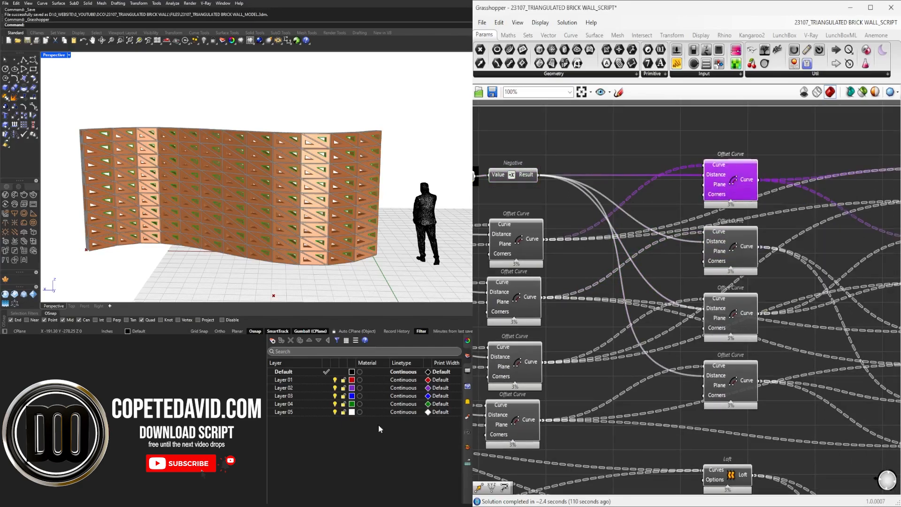
scroll(327, 165, up, 8)
right_click(741, 247)
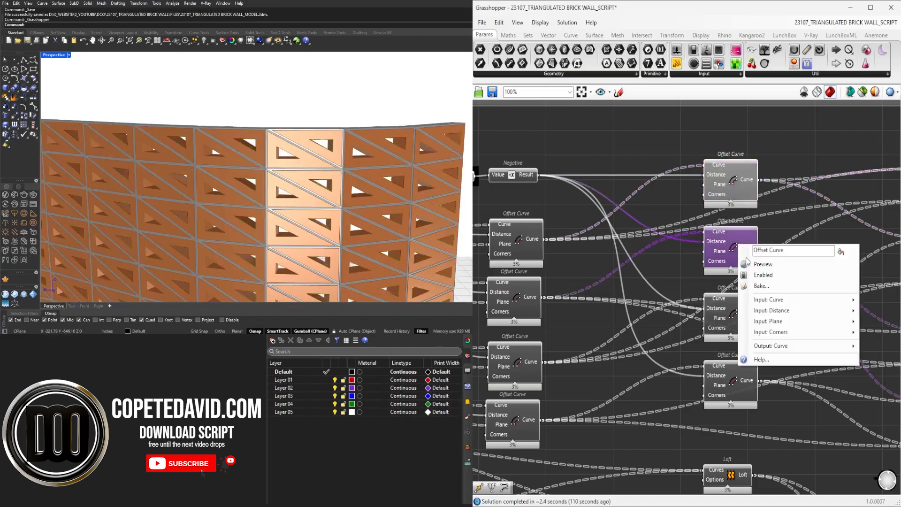
click(751, 264)
shift+click(718, 180)
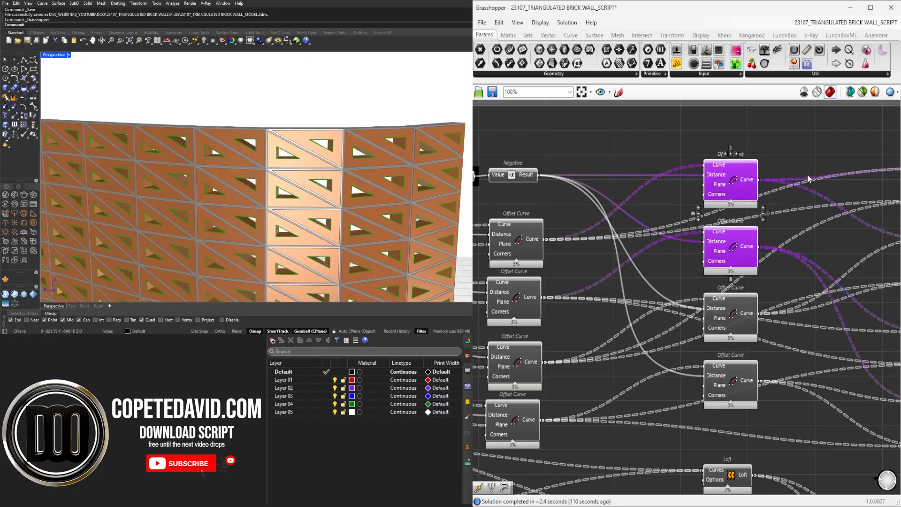
Add a curve Fillet component with Curve and Radius inputs above the brick frame's Offset Curves.
right_drag(805, 164, 789, 246)
double_click(787, 229)
text(fillet)
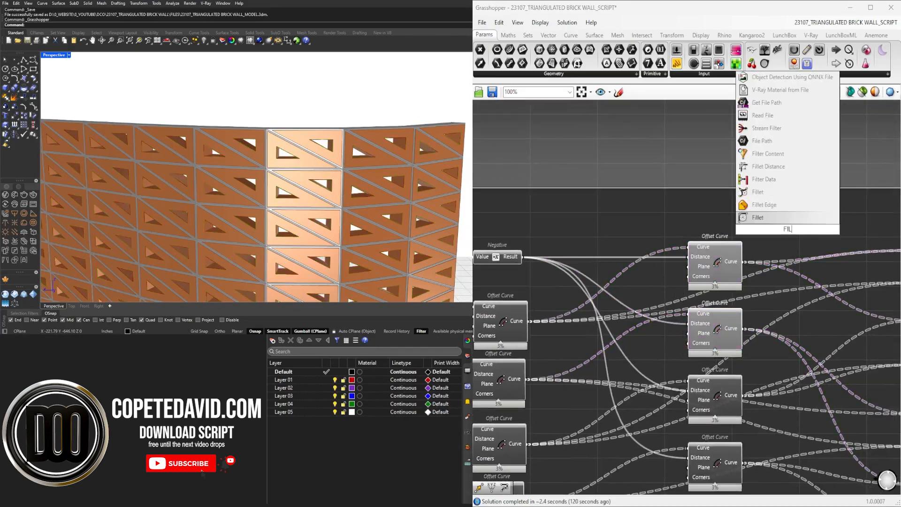
click(779, 205)
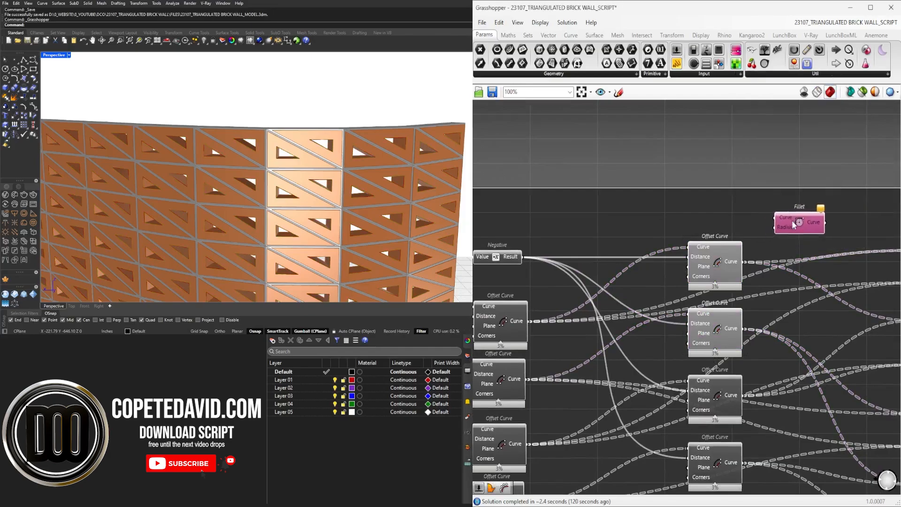
Insert relays on the outputs of the first two brick-frame Offset Curves and shift both relays away from them.
double_click(744, 267)
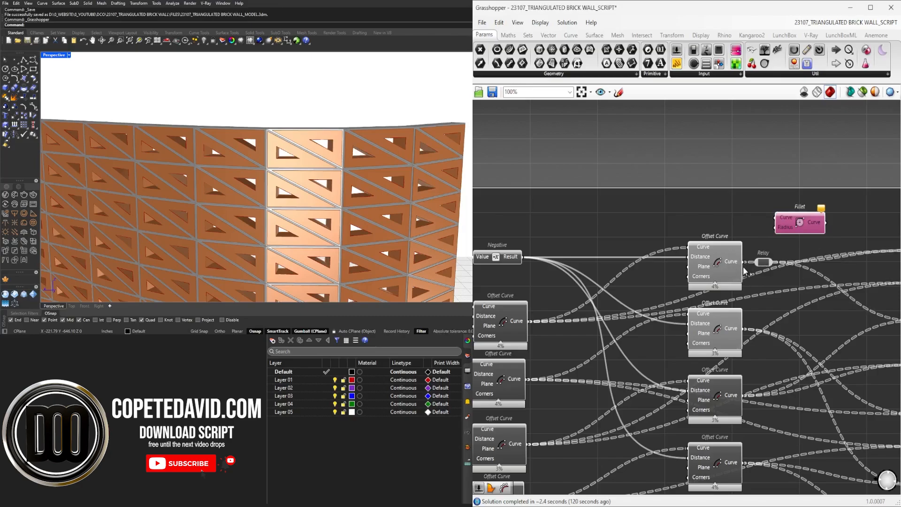
double_click(744, 328)
drag(786, 361, 831, 270)
Create a 0.125 number slider for the Fillet's Radius and connect the first brick-frame Offset Curve to the Fillet's Curve input.
double_click(699, 216)
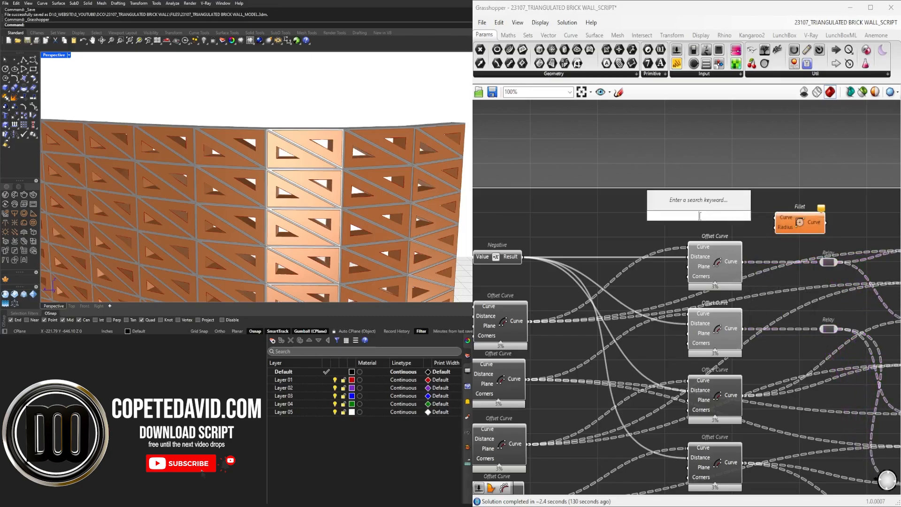
text(.125)
key(Return)
scroll(754, 225, up, 3)
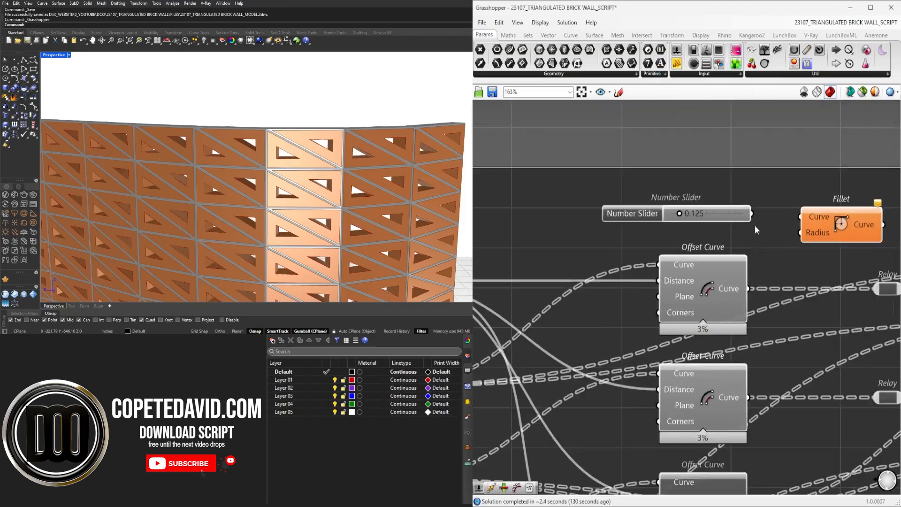
drag(776, 230, 801, 232)
drag(748, 288, 801, 216)
Raise the fillet radius slider to 0.229 and check the rounded corners on the brick openings.
click(843, 227)
scroll(301, 148, up, 6)
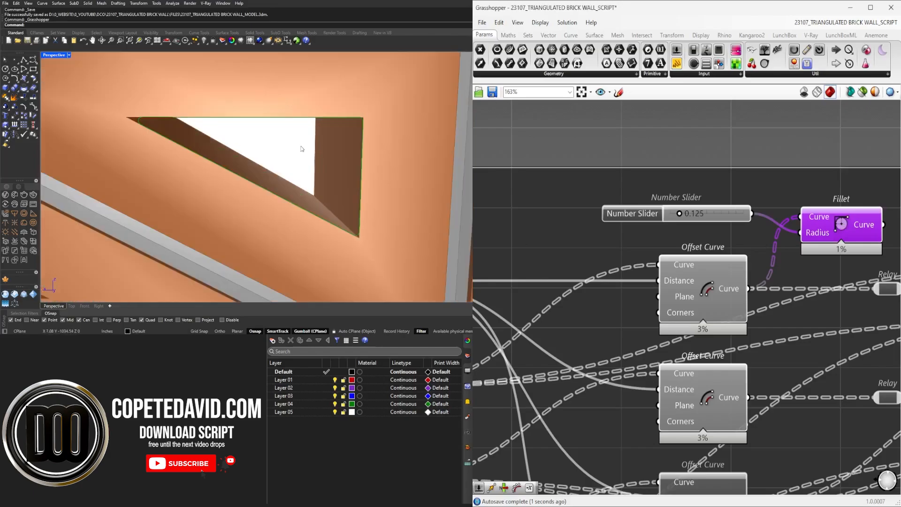
drag(679, 213, 684, 214)
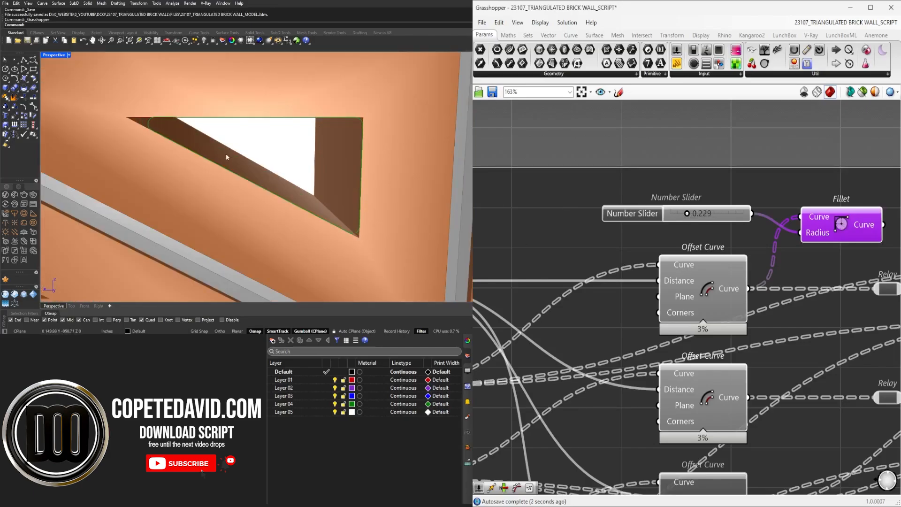
scroll(226, 157, down, 10)
scroll(751, 281, down, 3)
scroll(758, 271, up, 2)
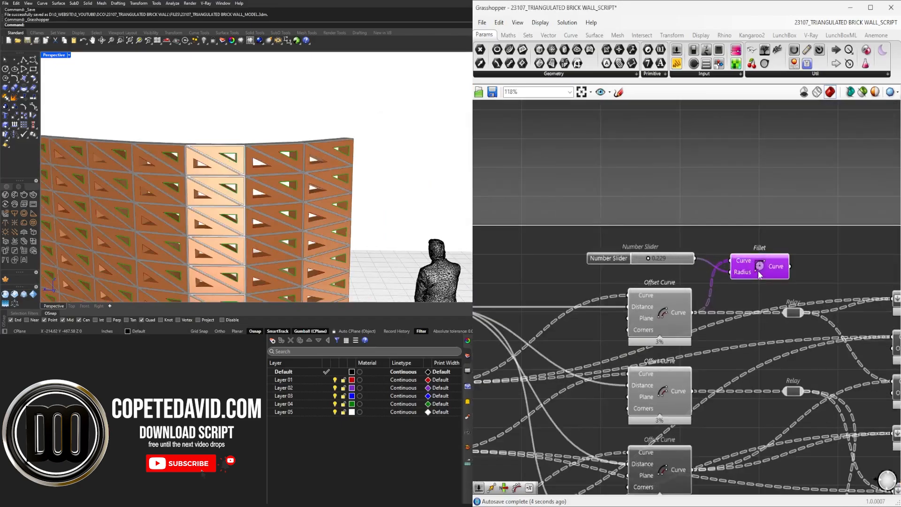
Duplicate the Fillet directly below, feed the second brick-frame Offset Curve into the copy, and inspect both filleted curves on the wall.
scroll(758, 271, down, 2)
mouse_move(773, 266)
mouse_down()
mouse_move(785, 252)
mouse_move(785, 274)
mouse_up()
drag(711, 358, 762, 274)
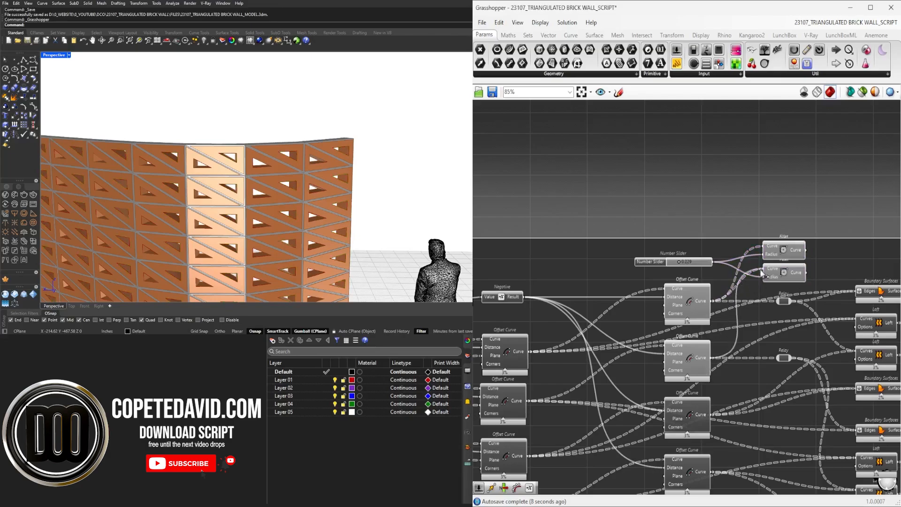
drag(795, 215, 777, 291)
right_drag(449, 158, 268, 162)
scroll(228, 160, up, 6)
Shift the relays with their downstream components and the two Fillets farther right of the Offset Curves to make room.
scroll(767, 227, down, 7)
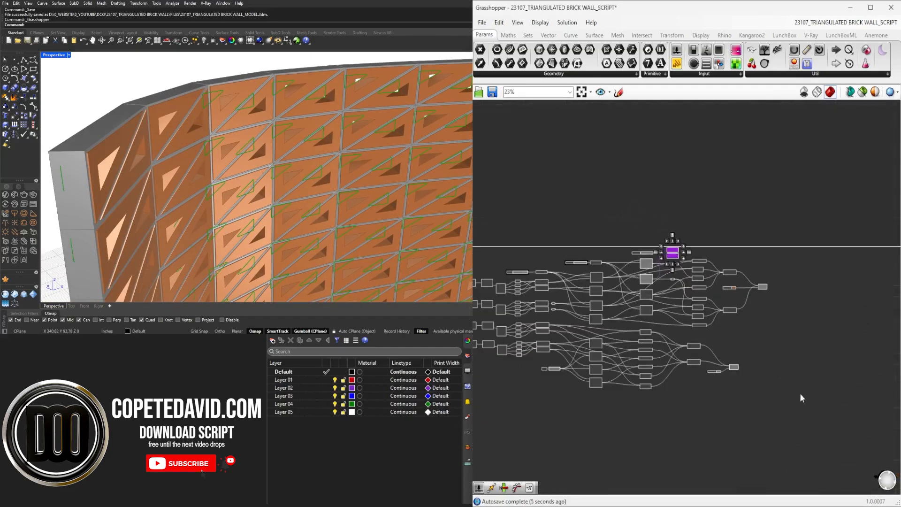
drag(810, 401, 795, 283)
scroll(685, 276, up, 3)
click(704, 247)
scroll(694, 246, up, 4)
drag(678, 257, 611, 206)
drag(611, 206, 738, 206)
Duplicate the two Fillet components together below the originals, keeping their connections.
drag(783, 280, 746, 189)
alt+drag(745, 215, 745, 279)
scroll(727, 282, down, 2)
scroll(657, 347, up, 2)
Insert relays on the outputs of the third and fourth brick Offset Curves and place them below the Fillets.
click(555, 367)
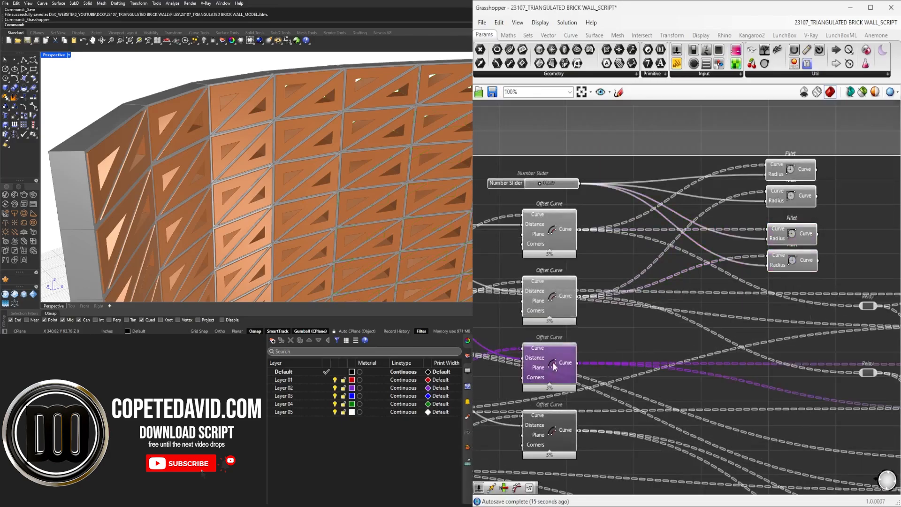
double_click(597, 363)
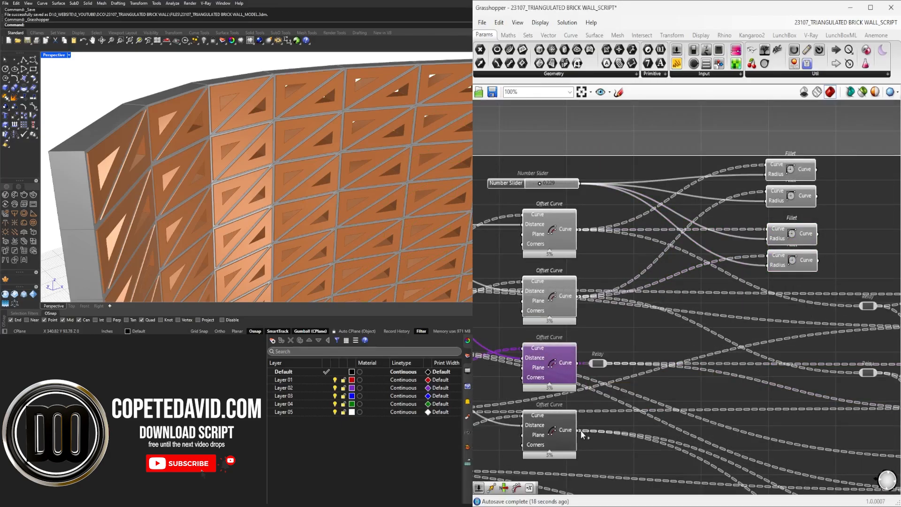
click(581, 434)
double_click(581, 431)
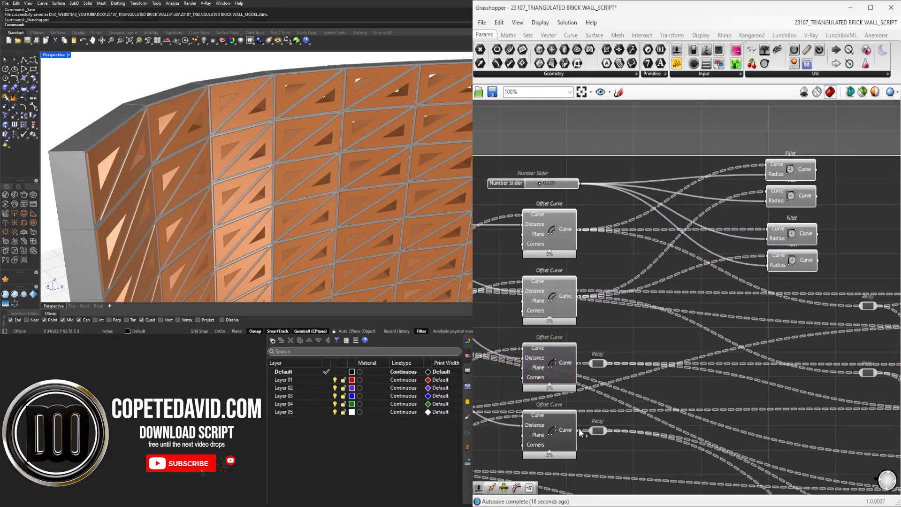
click(596, 363)
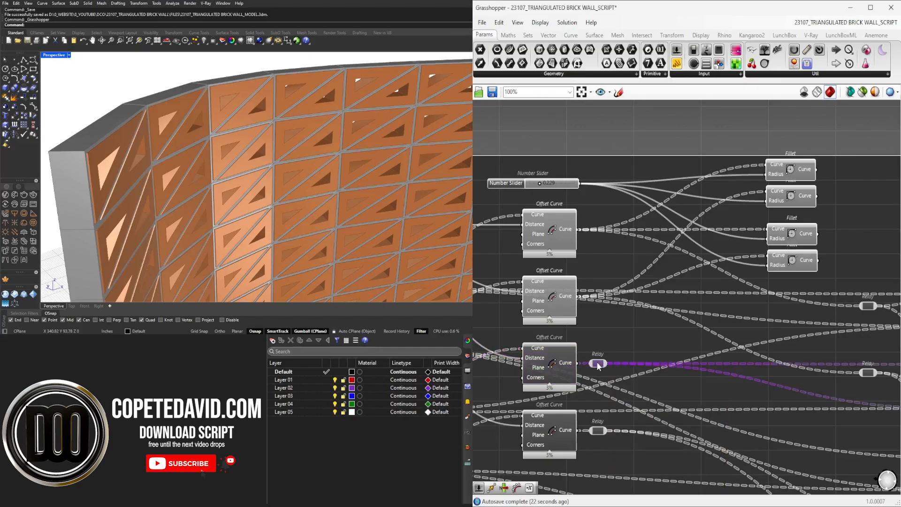
shift+click(596, 429)
drag(596, 362, 774, 369)
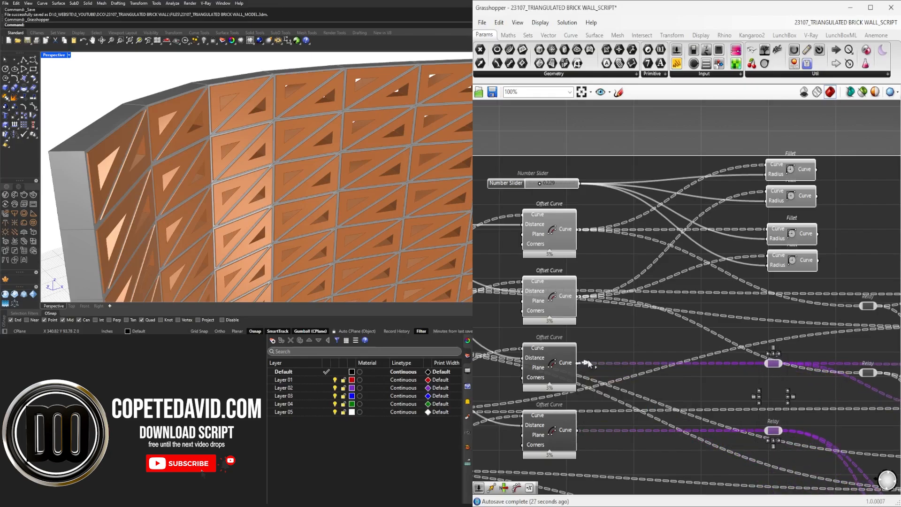
Feed the third and fourth Offset Curves into the two duplicated Fillets and inspect all four sets of filleted curves on the wall.
drag(587, 363, 769, 229)
drag(579, 430, 772, 256)
drag(834, 261, 801, 160)
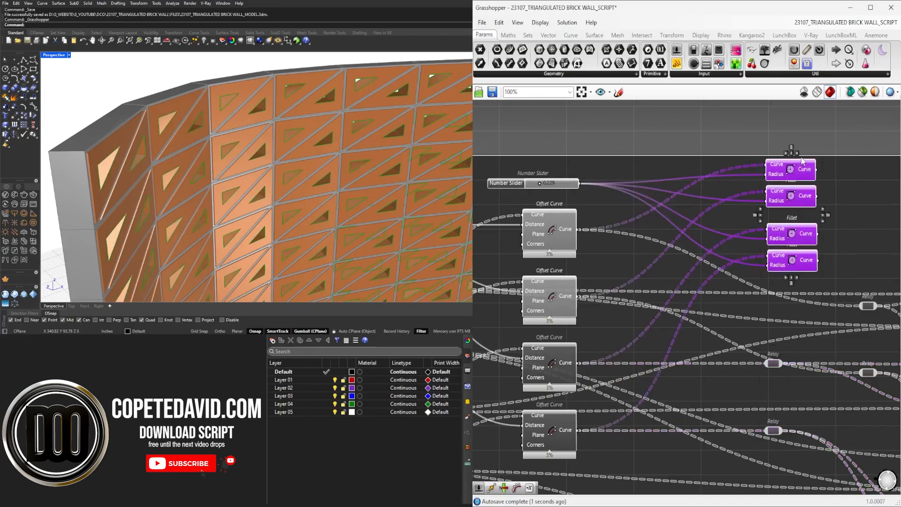
right_drag(254, 164, 322, 158)
scroll(324, 188, down, 5)
scroll(282, 188, up, 5)
scroll(321, 157, up, 8)
scroll(329, 163, down, 10)
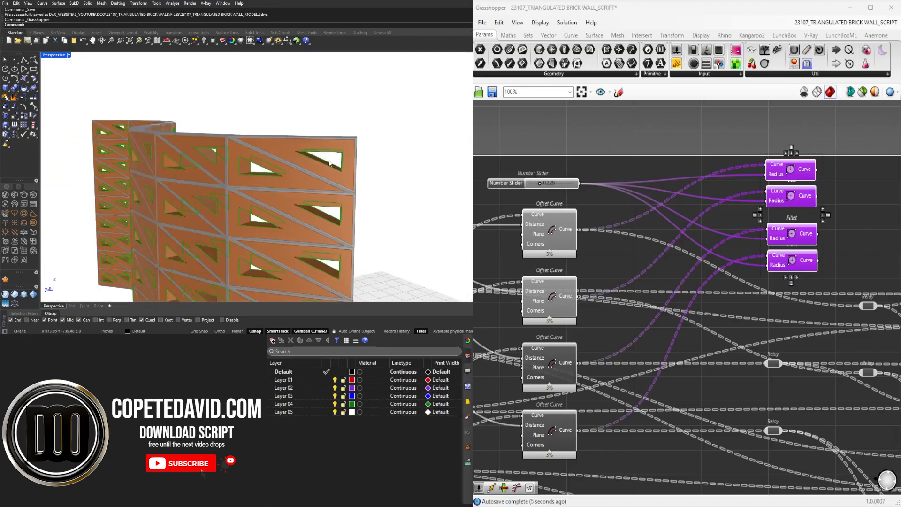
Highlight the four Offset Curves together and individually to examine their wall openings and their connections to the Fillets and relays.
right_drag(753, 290, 675, 262)
scroll(676, 262, down, 2)
drag(573, 373, 531, 208)
scroll(717, 291, up, 2)
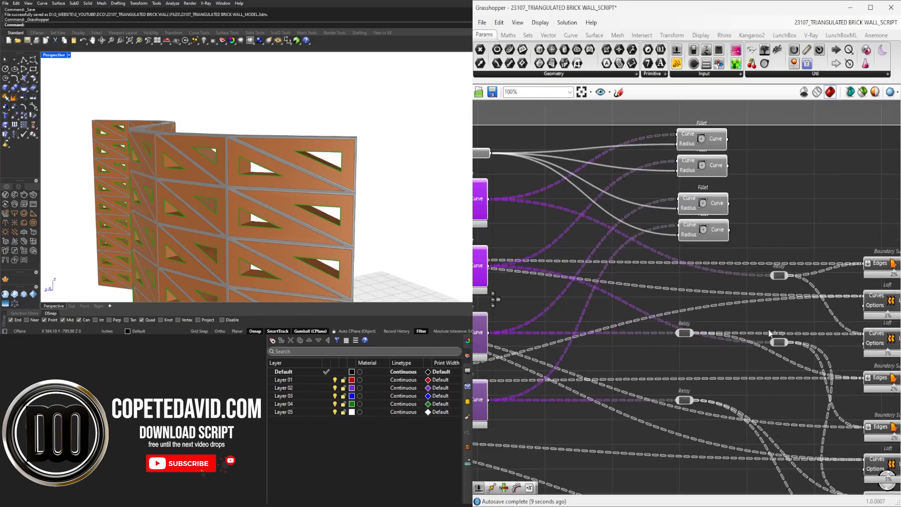
right_drag(637, 255, 745, 281)
click(645, 245)
click(566, 225)
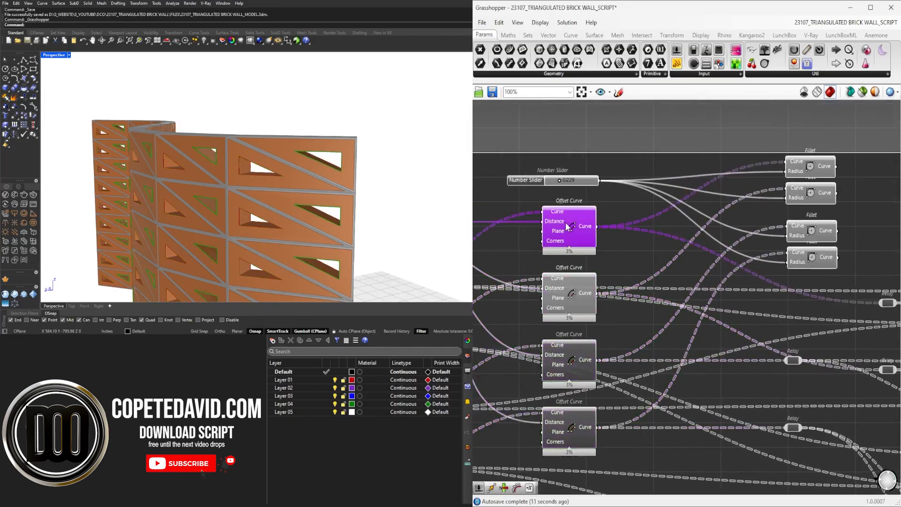
scroll(609, 228, down, 1)
right_drag(615, 230, 543, 230)
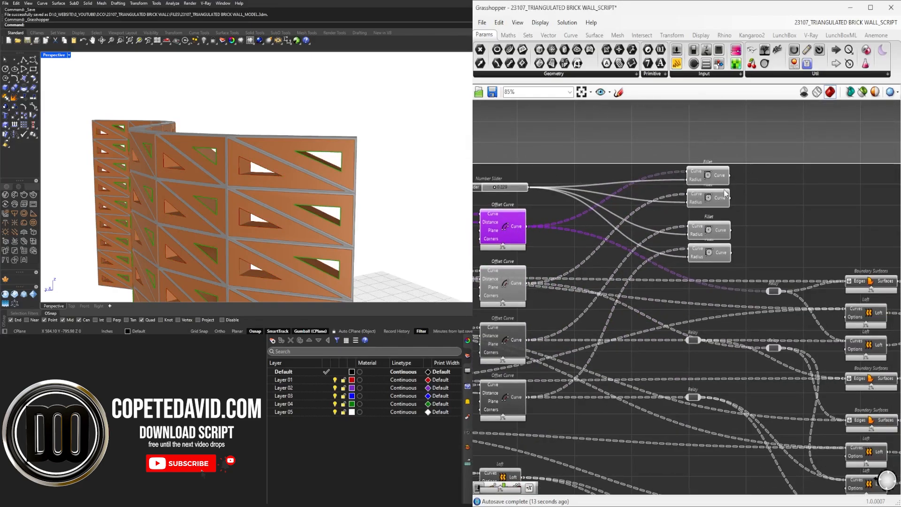
right_drag(737, 186, 773, 166)
click(533, 259)
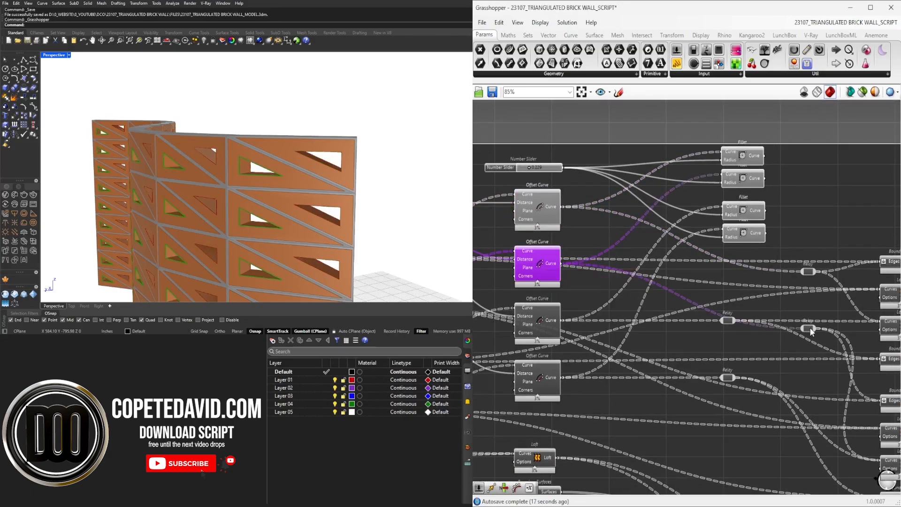
Line up the four relays in one vertical column below the Fillets, keeping the order of their Offset Curves.
drag(810, 328, 748, 272)
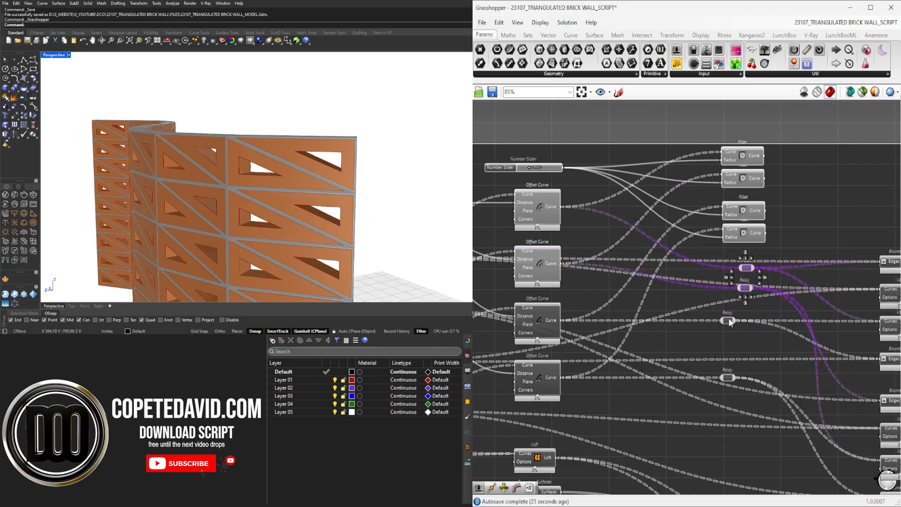
drag(729, 320, 746, 327)
mouse_move(727, 378)
mouse_down()
mouse_move(739, 351)
mouse_move(741, 377)
mouse_up()
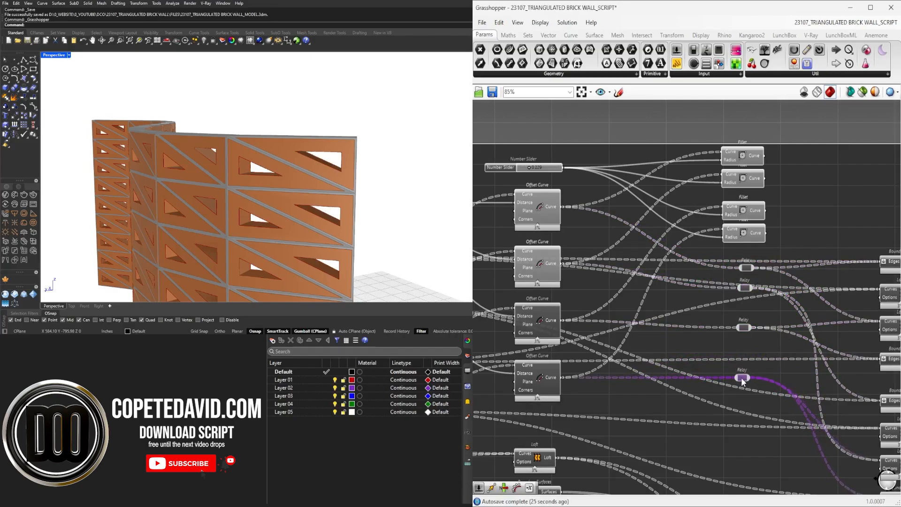
drag(742, 328, 742, 323)
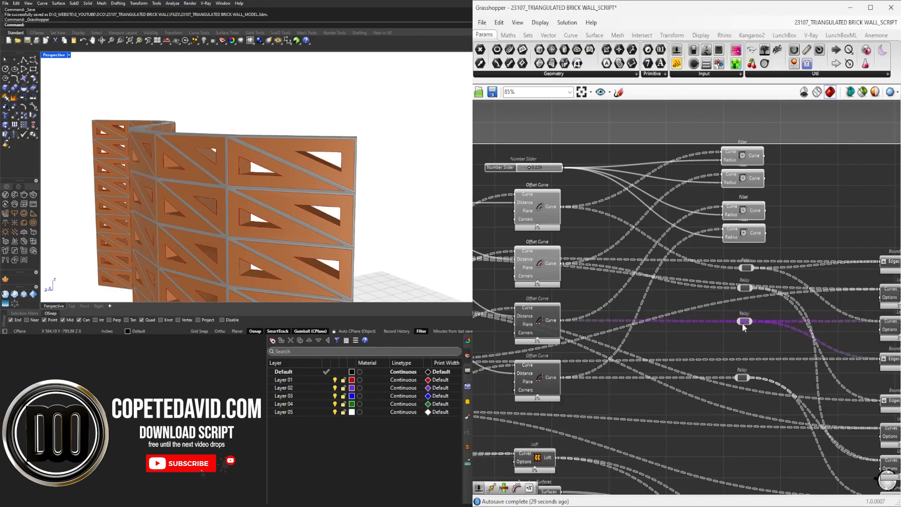
click(745, 267)
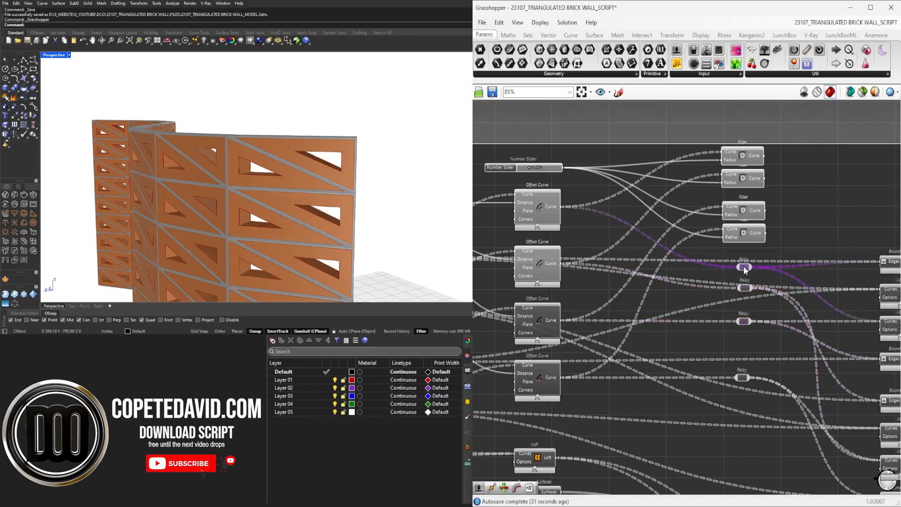
shift+click(744, 288)
shift+click(743, 321)
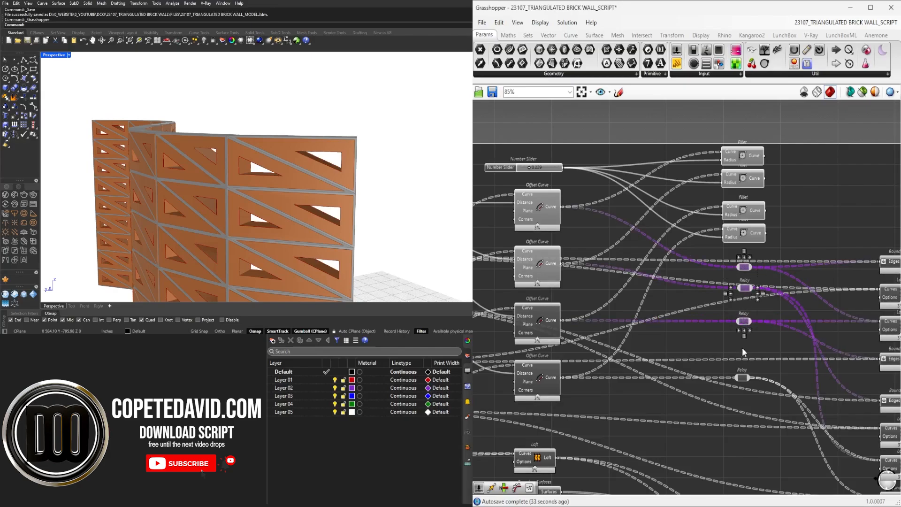
shift+click(742, 378)
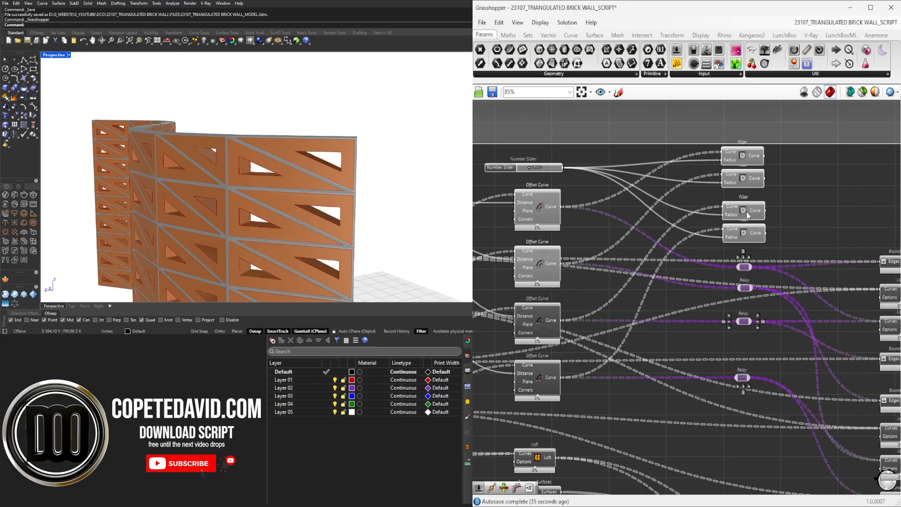
Move the four Fillets together closer to the Offset Curves, leaving space between them and the relays.
mouse_move(802, 249)
mouse_down()
mouse_move(715, 141)
mouse_move(664, 159)
mouse_up()
click(776, 168)
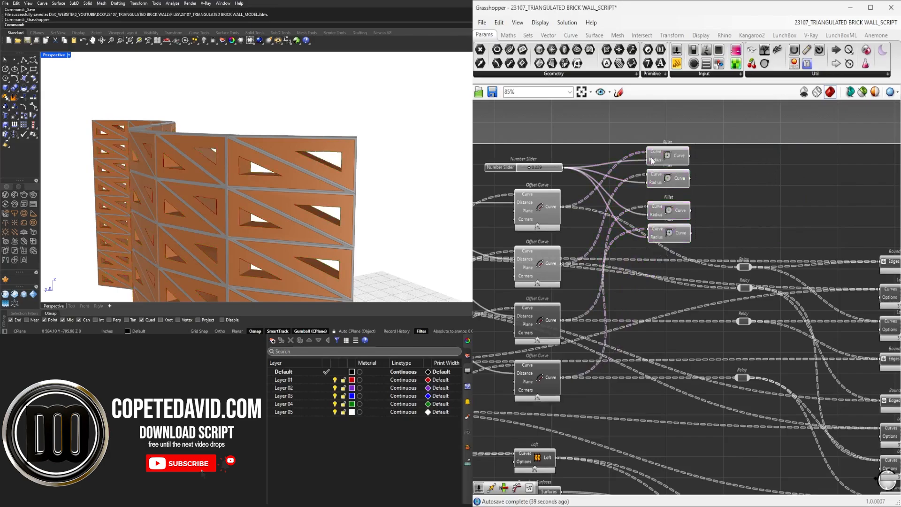
scroll(653, 145, up, 1)
right_click(652, 146)
click(645, 125)
scroll(656, 197, down, 1)
scroll(666, 216, up, 1)
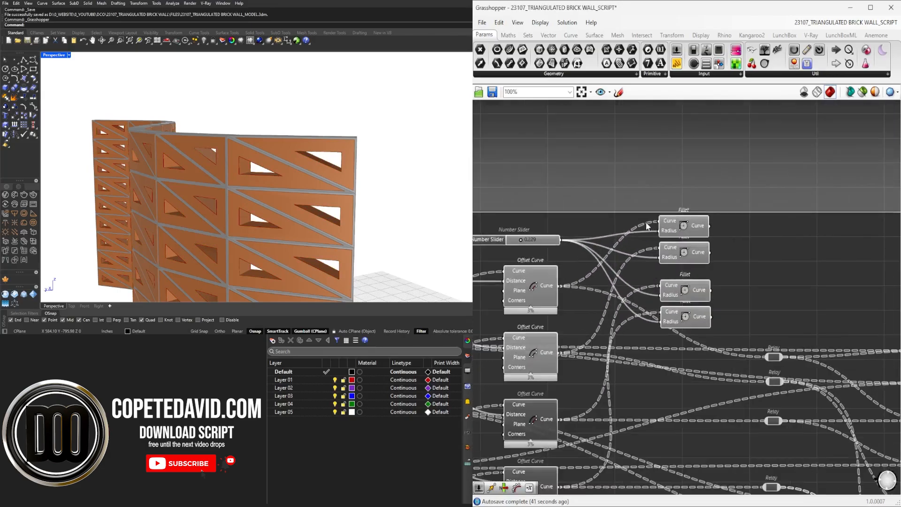
Set the wire display of the Curve input to Hidden on all four Fillets.
right_click(667, 220)
mouse_move(726, 248)
click(782, 271)
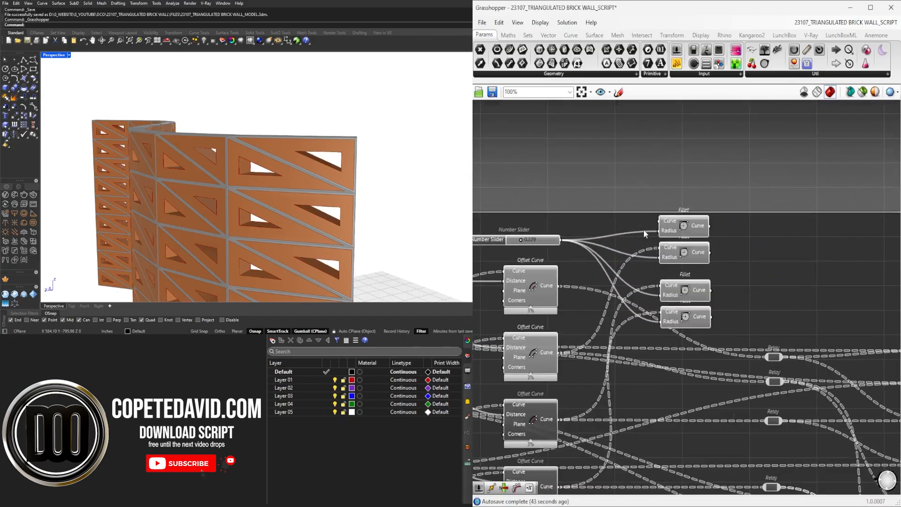
right_click(670, 251)
mouse_move(729, 279)
click(783, 301)
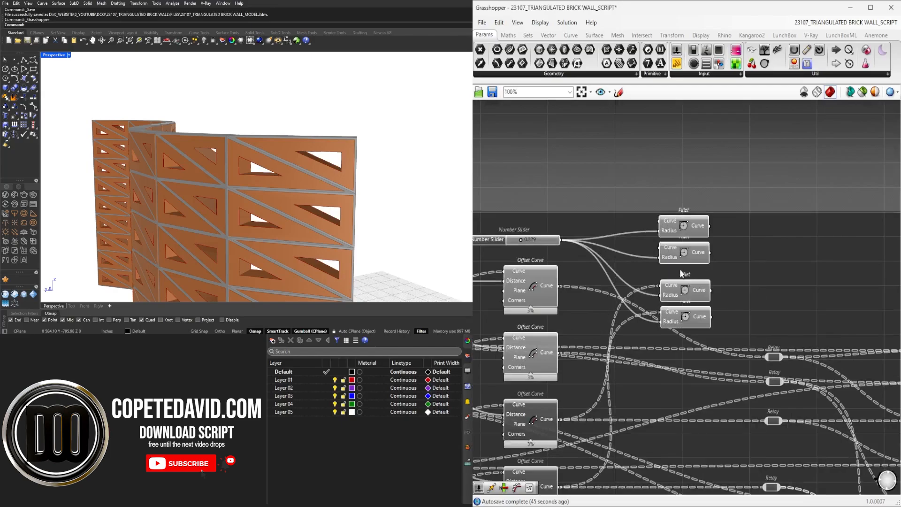
right_click(671, 291)
mouse_move(729, 313)
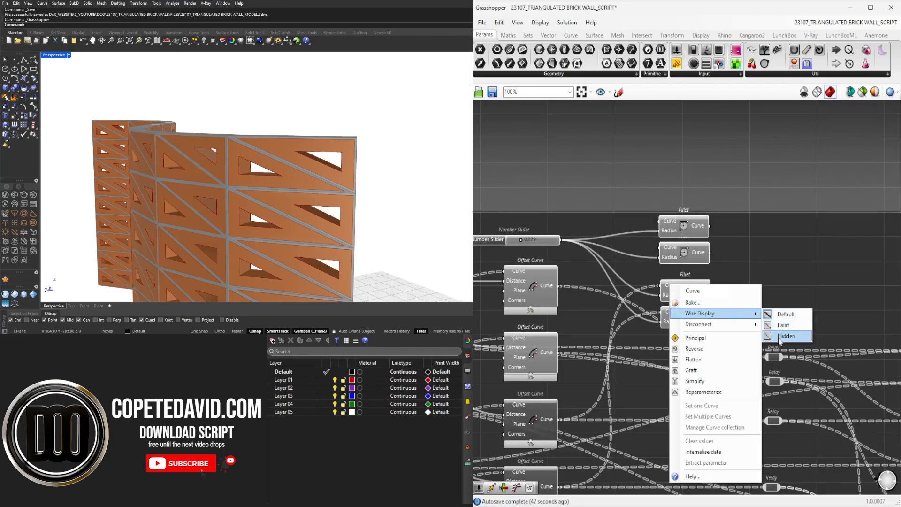
click(781, 335)
right_click(671, 311)
mouse_move(728, 336)
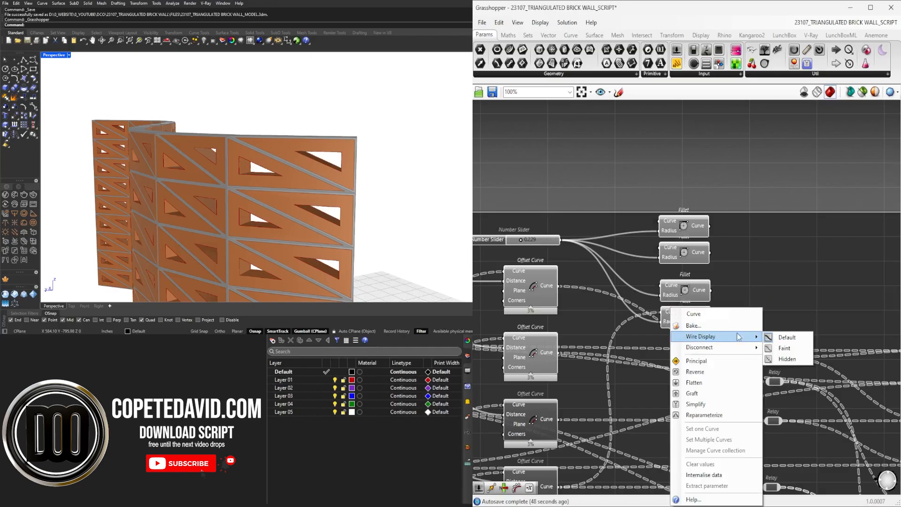
click(782, 357)
Connect the first and second Fillet outputs to the first and second relays, replacing the direct Offset Curve connections.
drag(730, 345, 743, 229)
click(798, 235)
scroll(685, 282, down, 2)
drag(747, 389, 683, 265)
scroll(697, 265, up, 2)
click(739, 239)
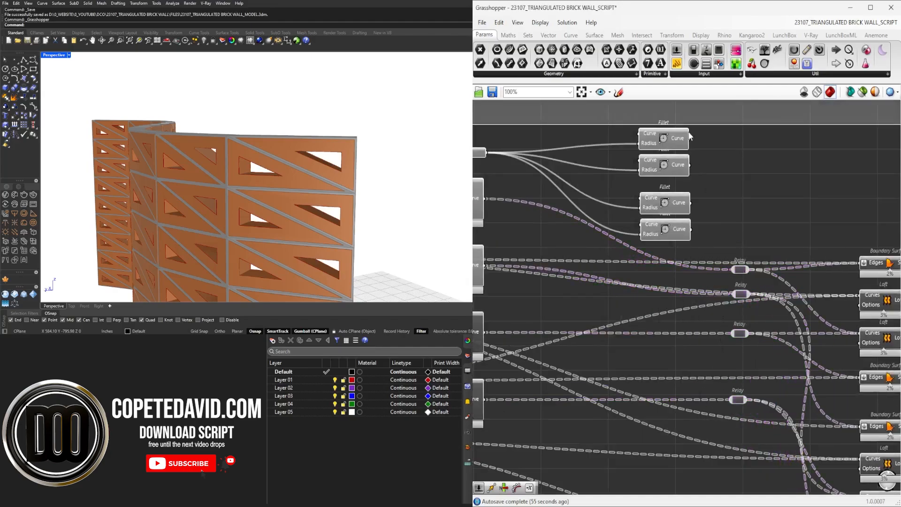
drag(690, 140, 732, 271)
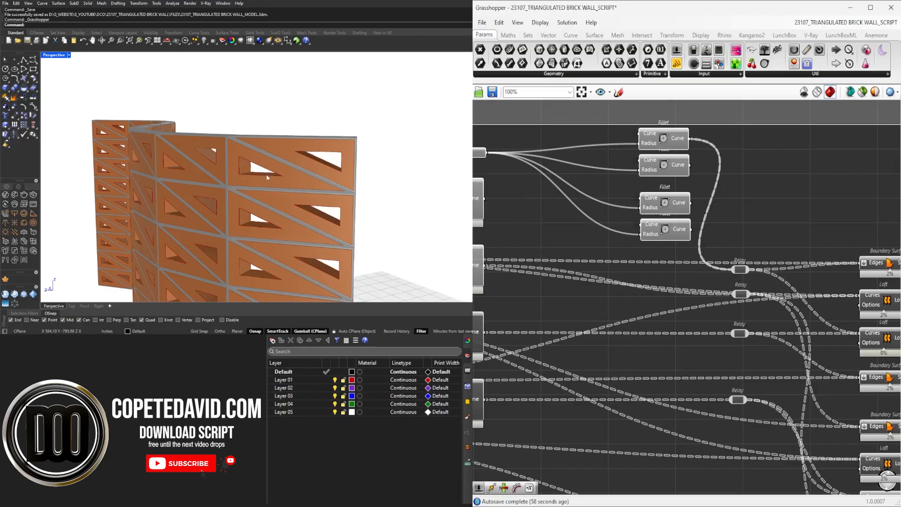
scroll(267, 178, up, 5)
scroll(201, 140, down, 2)
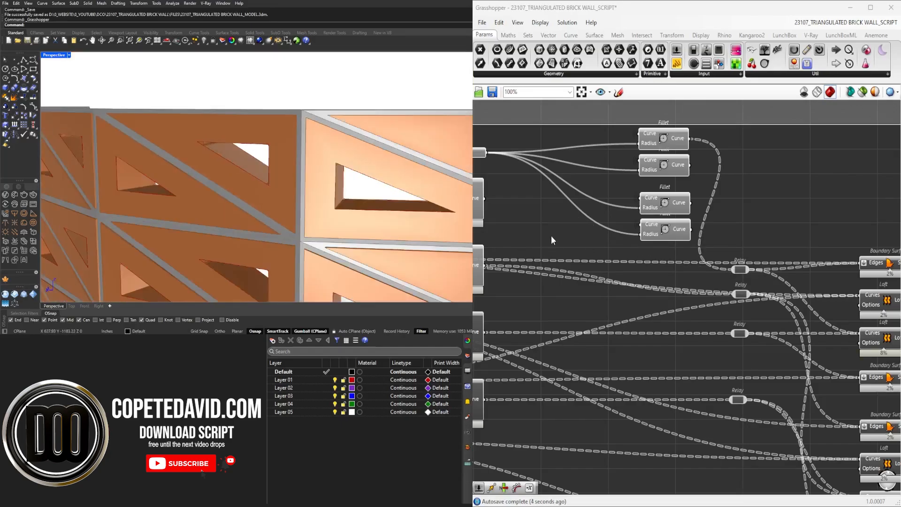
drag(688, 165, 731, 295)
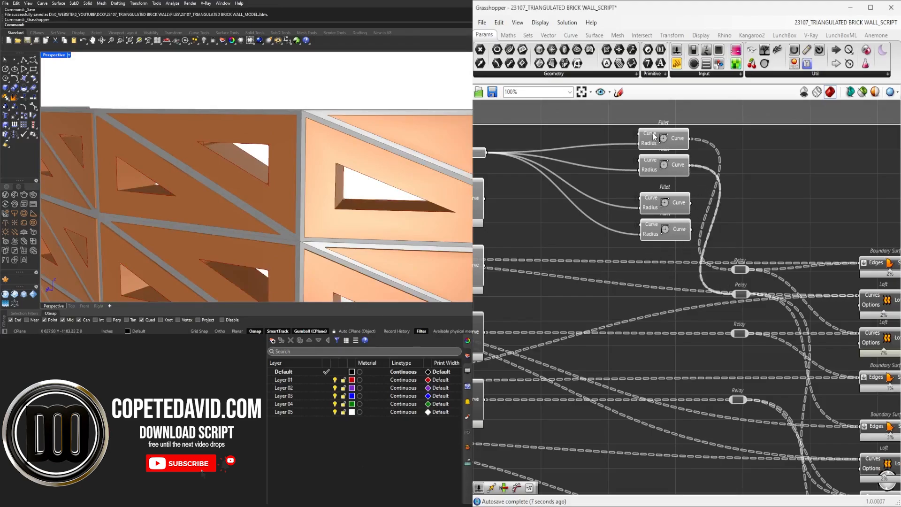
Shift the four Fillets farther from the relays and connect the third and fourth Fillets to the third and fourth relays.
drag(631, 123, 696, 244)
drag(654, 134, 573, 133)
click(612, 211)
drag(674, 295, 733, 330)
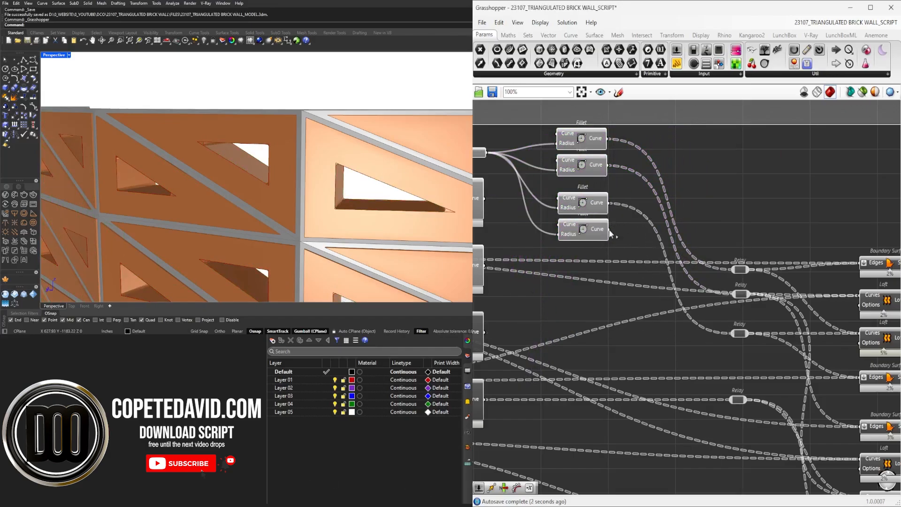
drag(662, 336, 728, 406)
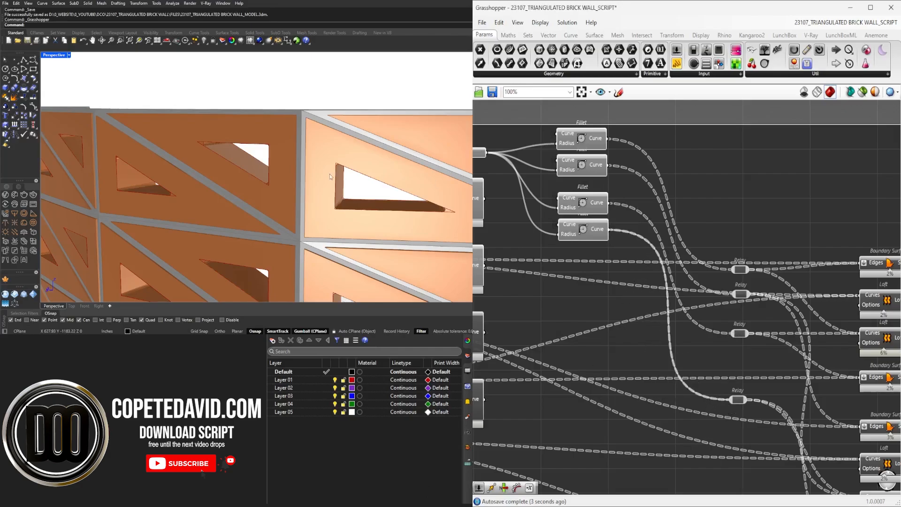
Orbit around both faces of the wall and examine the corners of the brick openings up close.
scroll(277, 181, down, 6)
right_drag(277, 182, 405, 181)
scroll(405, 181, up, 5)
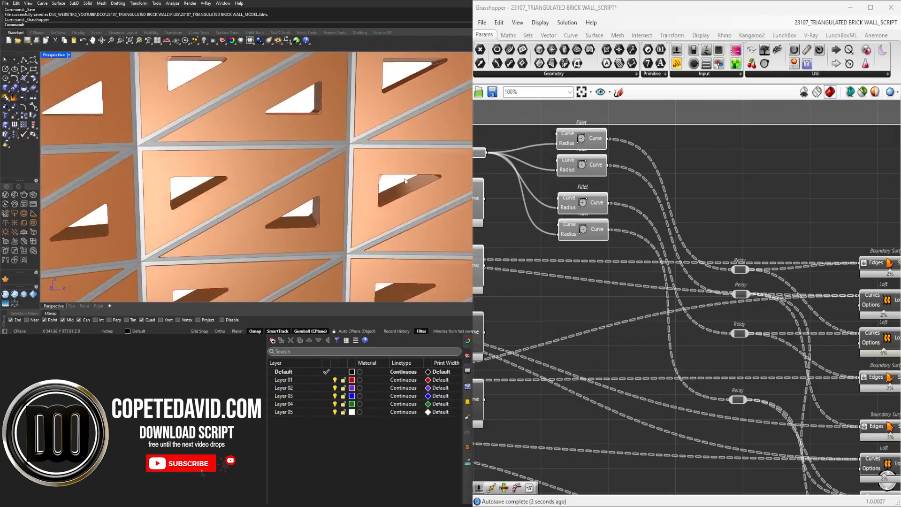
scroll(404, 181, down, 6)
right_drag(268, 207, 249, 156)
scroll(136, 163, up, 8)
scroll(137, 163, down, 6)
scroll(303, 161, up, 6)
scroll(261, 110, up, 8)
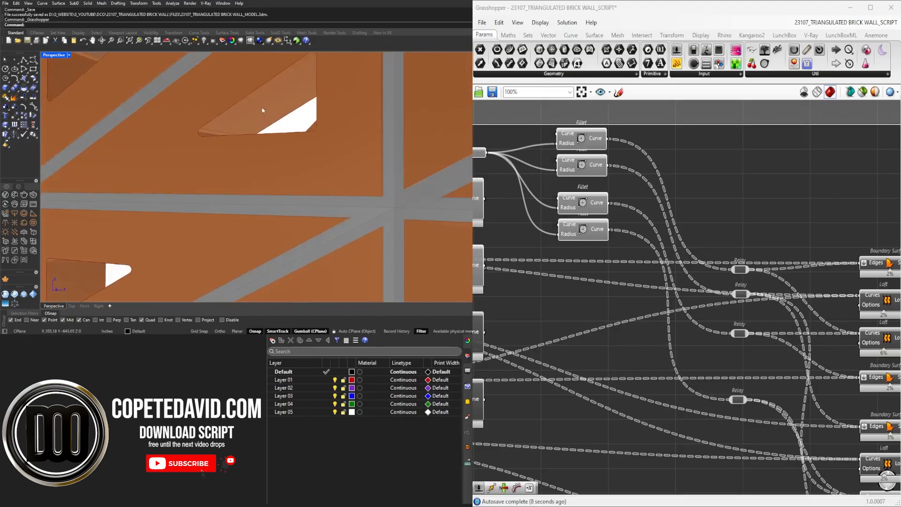
scroll(244, 112, down, 8)
right_drag(244, 112, 398, 155)
Set the fillet radius slider to 0.5 and check the brick openings on the wall.
right_drag(682, 174, 826, 186)
right_drag(575, 192, 716, 259)
double_click(716, 253)
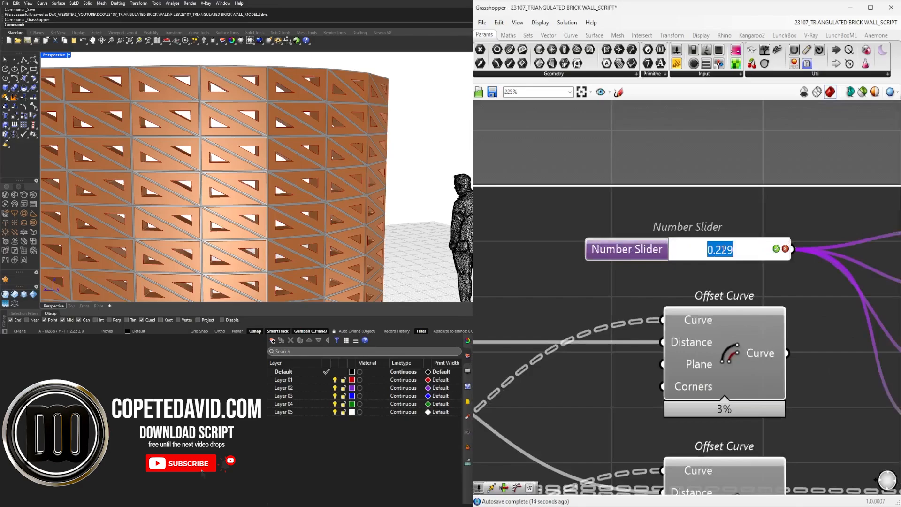
text(0.5)
key(Return)
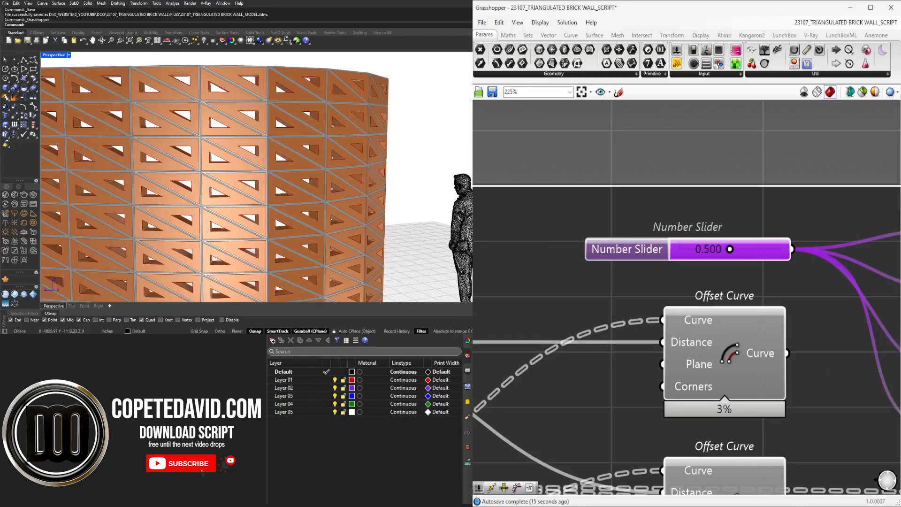
scroll(219, 117, up, 3)
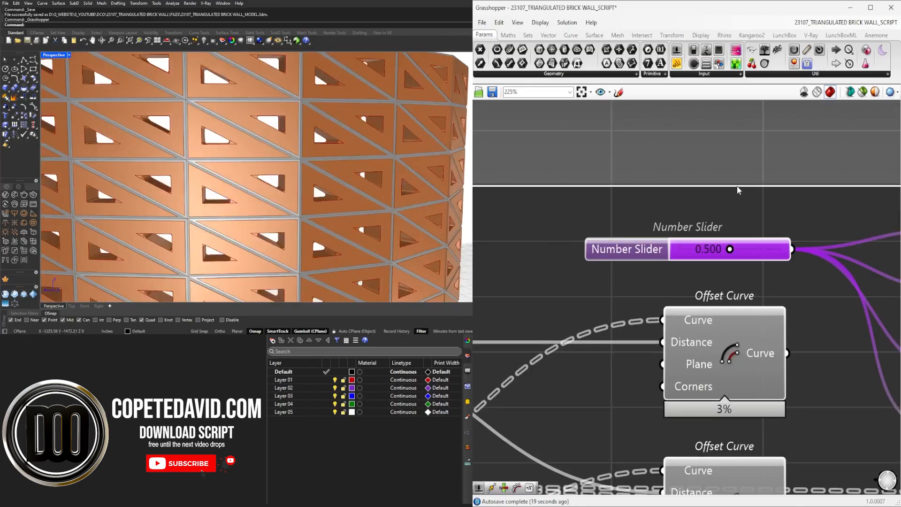
Turn off the preview of the four Offset Curve components and the four Fillet components.
scroll(756, 196, down, 5)
drag(792, 341, 745, 251)
middle_click(753, 250)
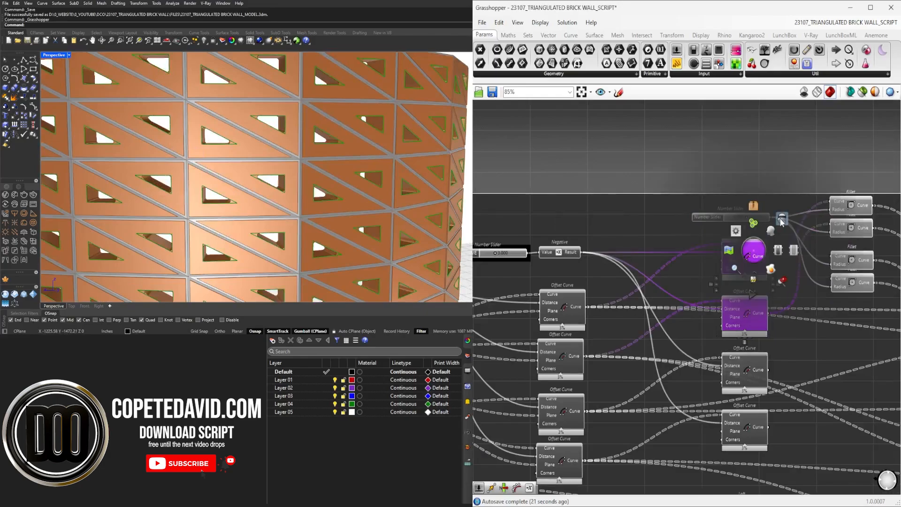
right_drag(781, 223, 608, 232)
drag(721, 323, 668, 199)
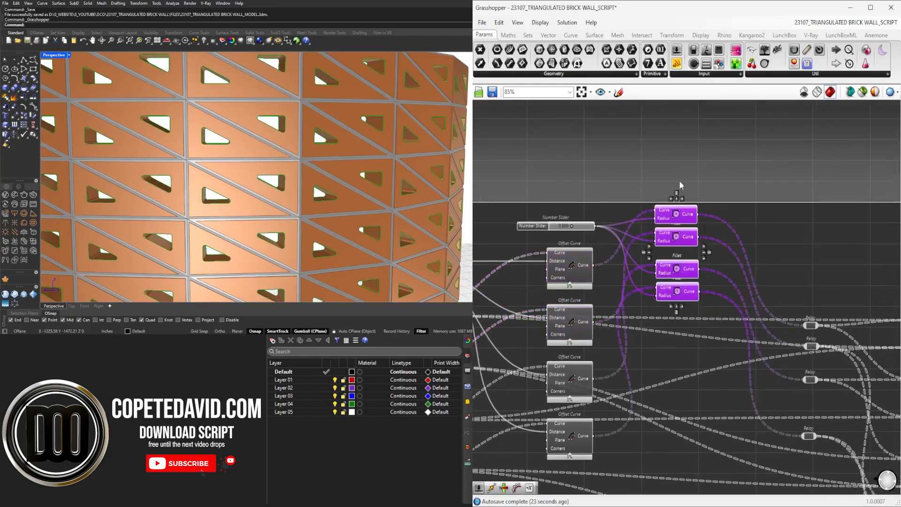
middle_click(681, 167)
click(703, 144)
click(624, 201)
Rename the fillet radius slider to FILLET FORM and put it in its own group.
scroll(516, 229, up, 5)
right_click(536, 217)
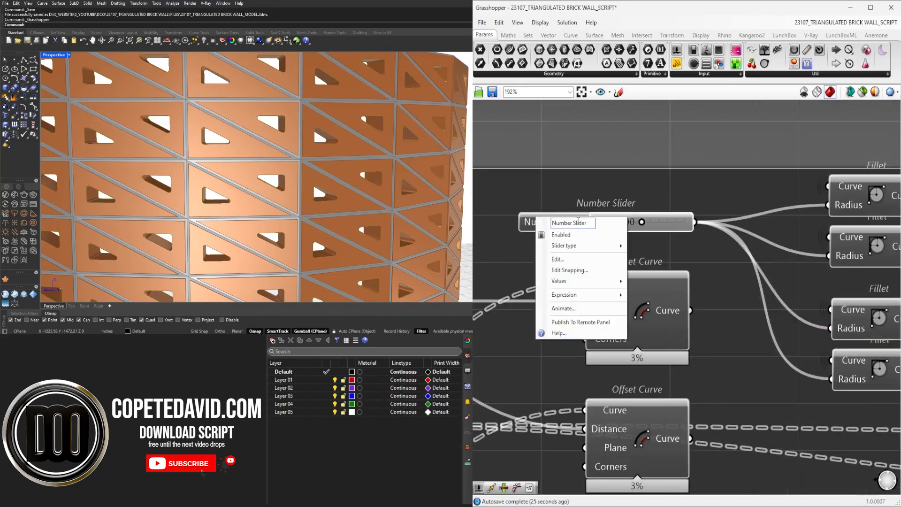
text(FIL)
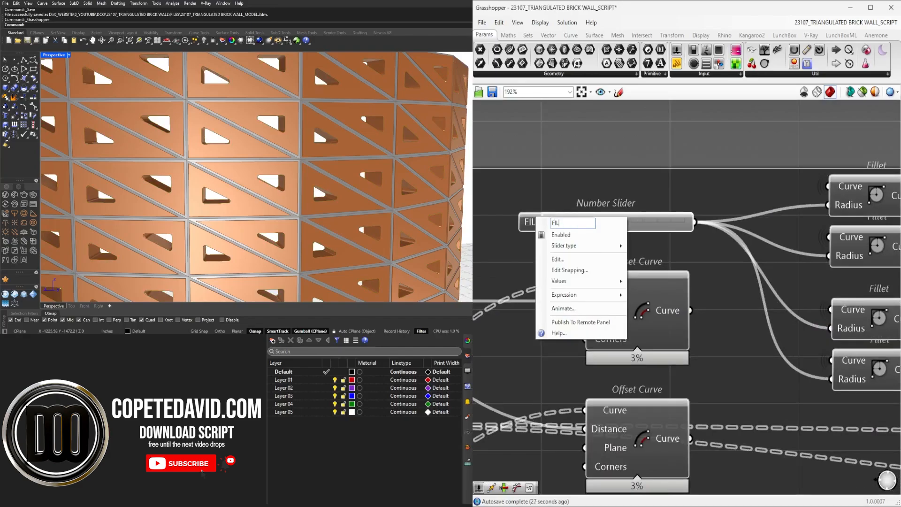
text(LET FORM)
key(Return)
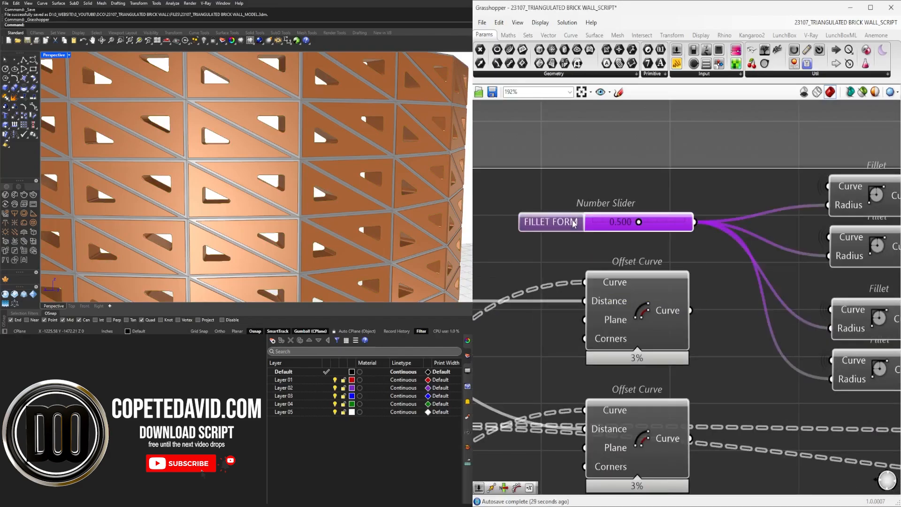
key(ctrl+g)
scroll(610, 234, down, 4)
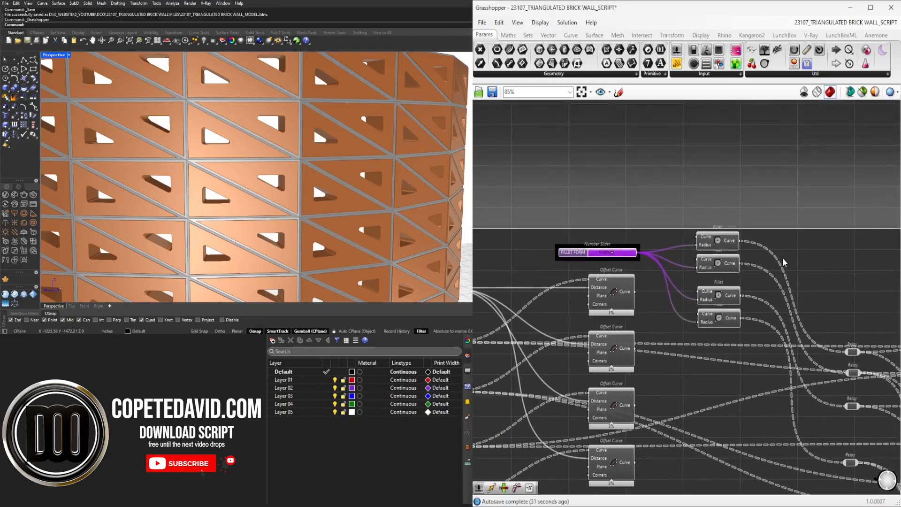
Set the BRICK FRAME slider to 1.5.
drag(760, 330, 721, 244)
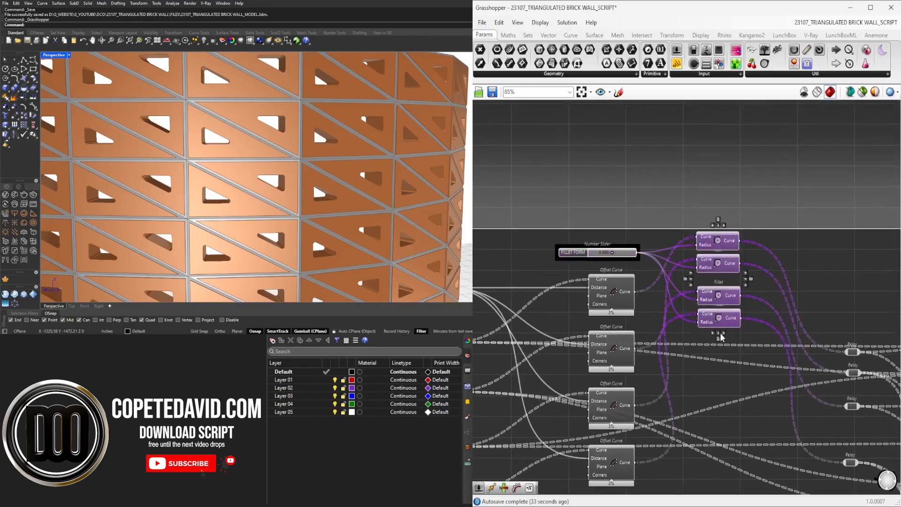
click(839, 244)
right_drag(767, 292, 732, 300)
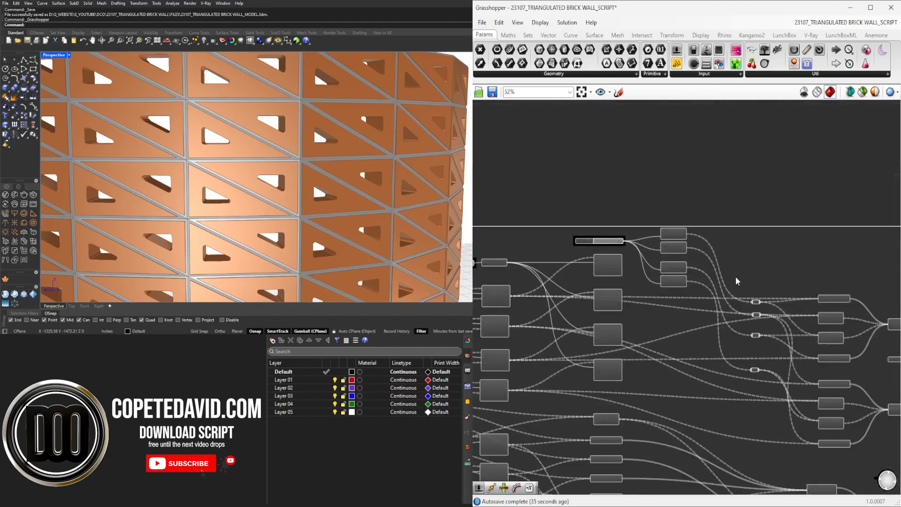
scroll(770, 327, up, 3)
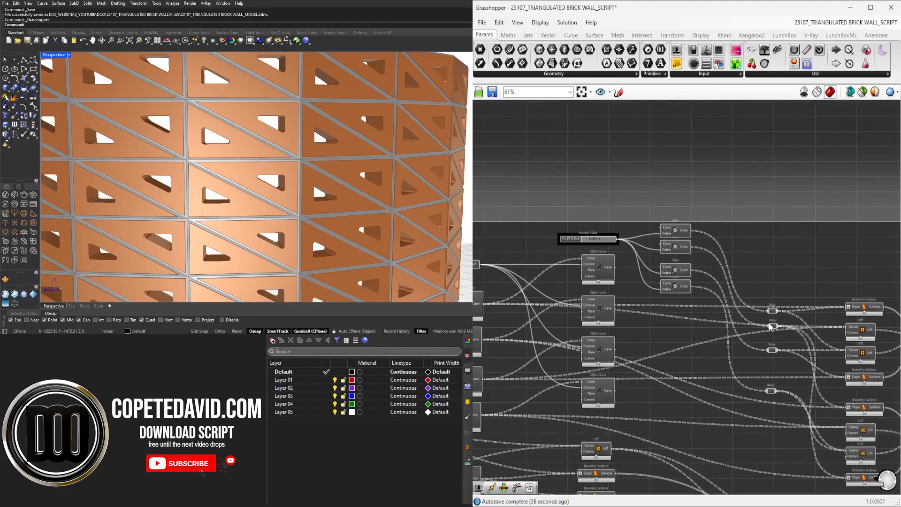
right_drag(649, 306, 888, 283)
scroll(663, 240, up, 8)
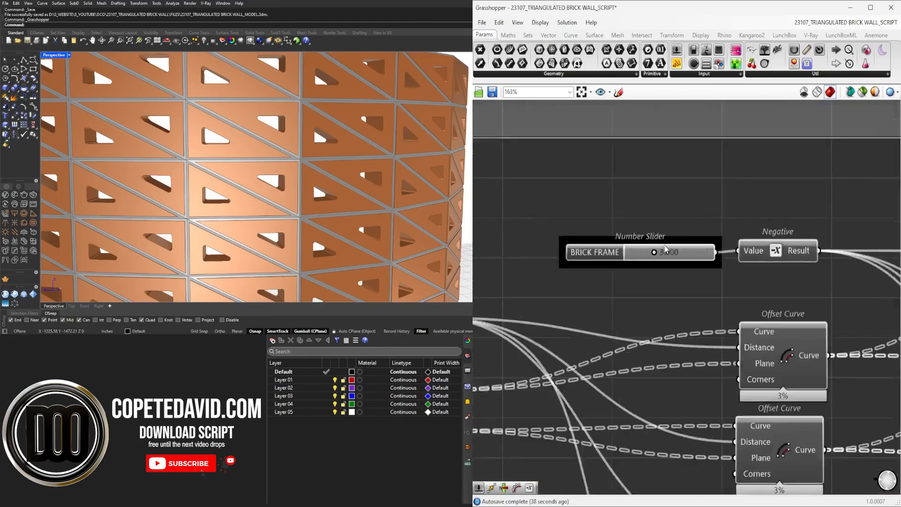
click(661, 266)
double_click(661, 267)
text(1.5)
key(Return)
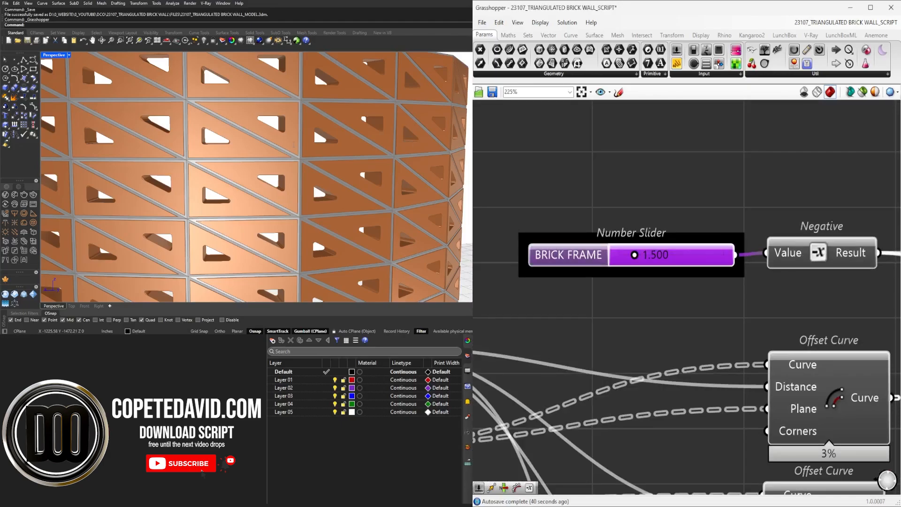
Orbit around both faces of the wall and examine the shape of the filleted brick openings.
right_drag(294, 144, 398, 129)
scroll(398, 128, down, 3)
right_drag(329, 150, 262, 153)
scroll(187, 155, up, 4)
right_drag(188, 155, 262, 146)
scroll(262, 146, down, 4)
scroll(364, 155, up, 5)
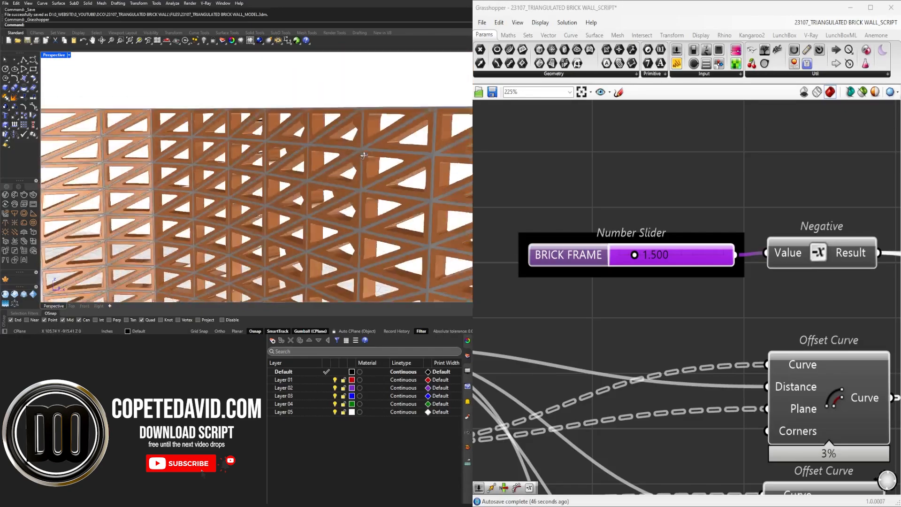
right_drag(364, 155, 350, 156)
scroll(350, 156, up, 3)
right_drag(291, 155, 339, 161)
scroll(323, 162, down, 3)
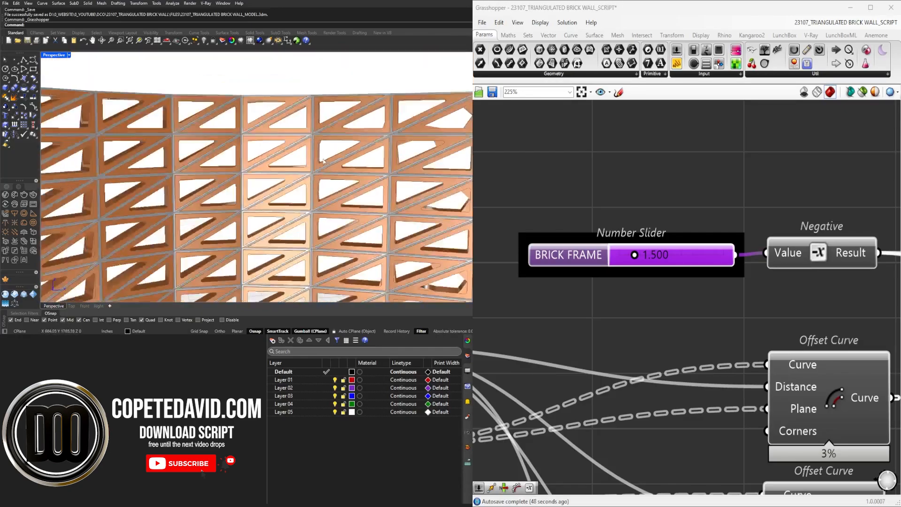
scroll(323, 162, down, 3)
Connect the four Offset Curve outputs directly to their relays, replacing the Fillet connections.
scroll(777, 224, down, 6)
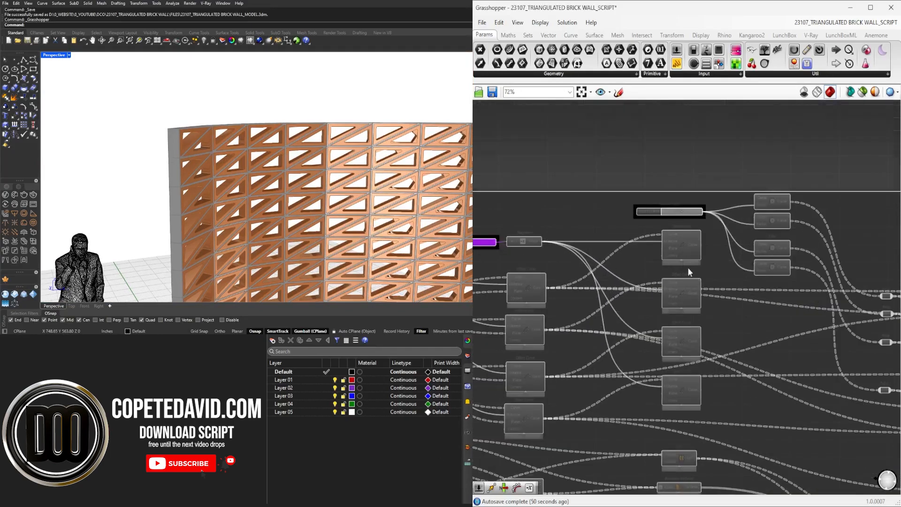
scroll(688, 267, down, 1)
click(642, 254)
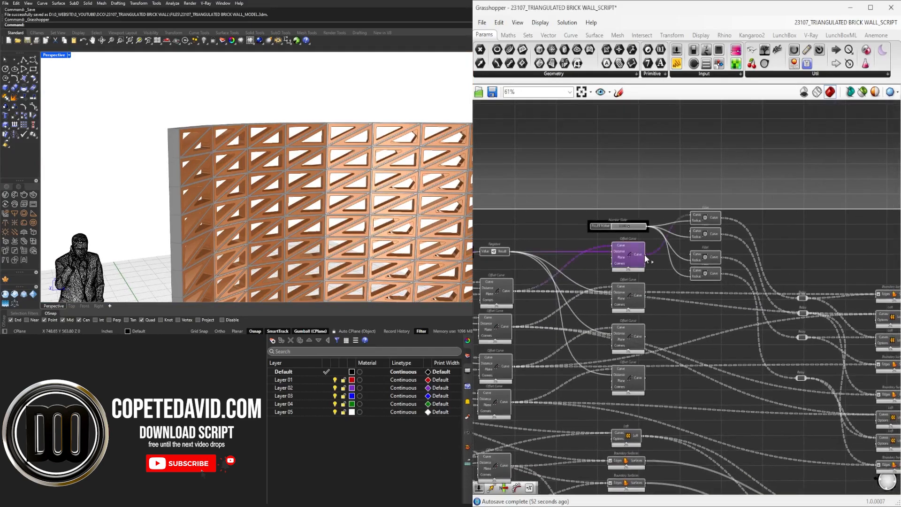
drag(645, 255, 798, 313)
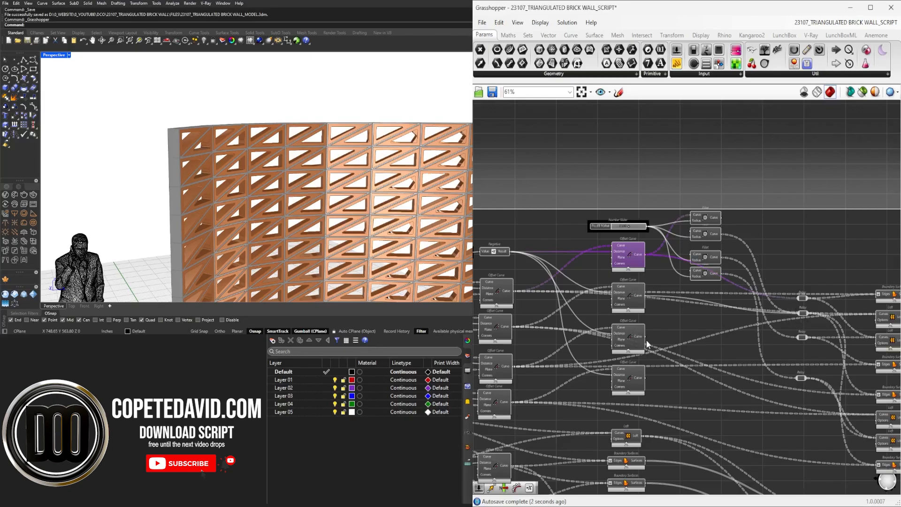
drag(731, 337, 798, 337)
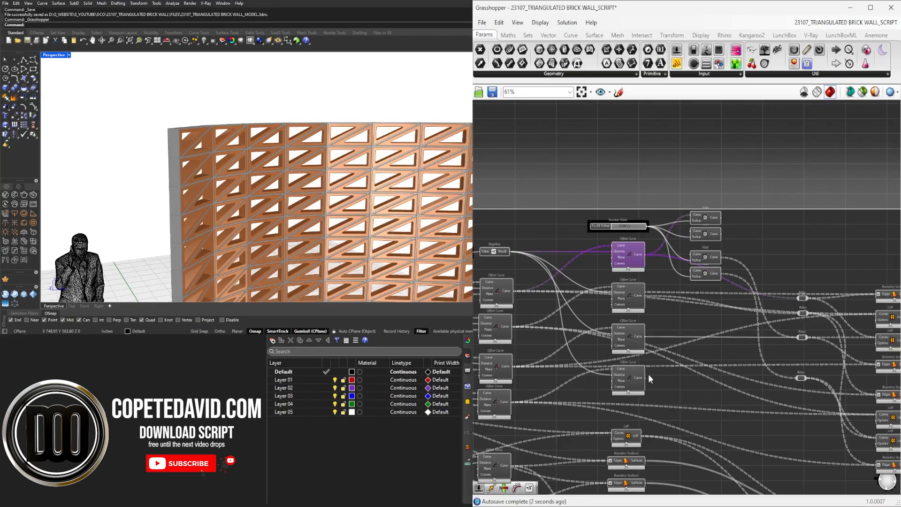
drag(647, 378, 796, 379)
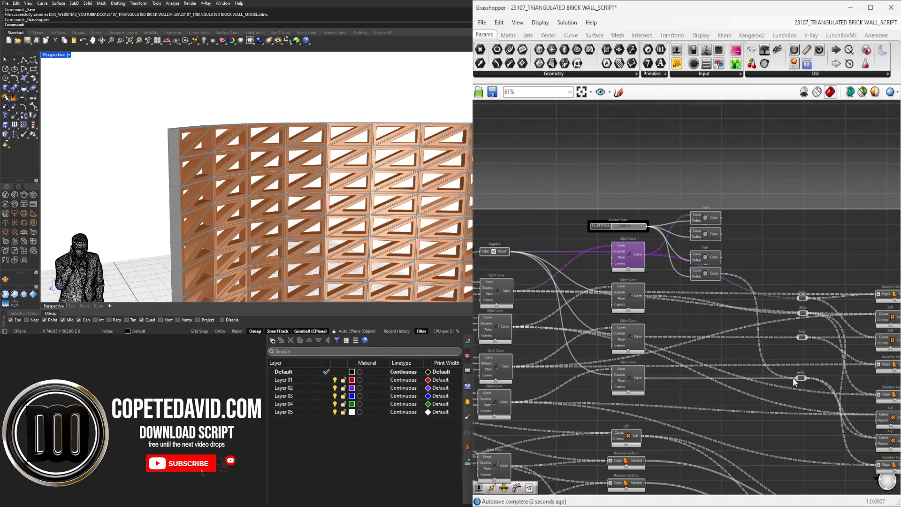
Delete the four Fillet components together with the FILLET FORM slider.
drag(745, 280, 600, 231)
key(Delete)
key(Delete)
scroll(756, 227, down, 5)
Move the four relays close to the outputs of their matching Offset Curve components.
scroll(768, 264, up, 5)
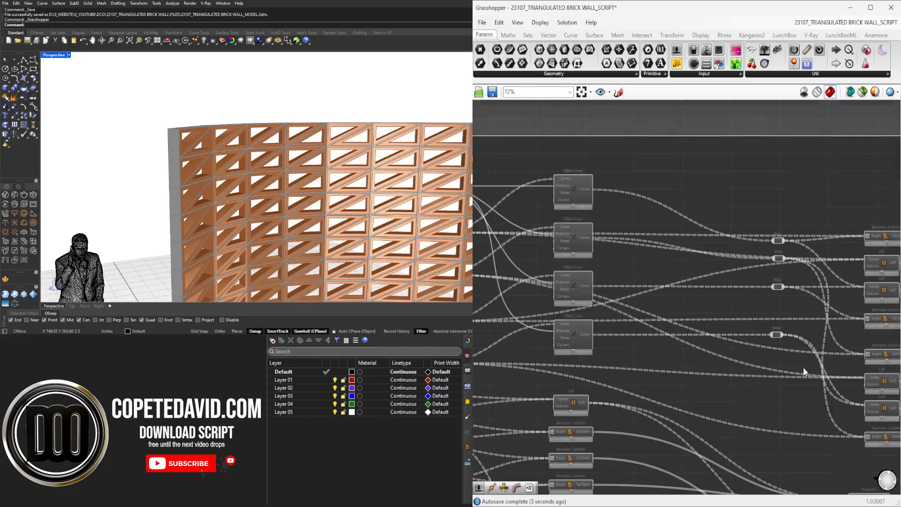
drag(804, 369, 630, 189)
click(779, 240)
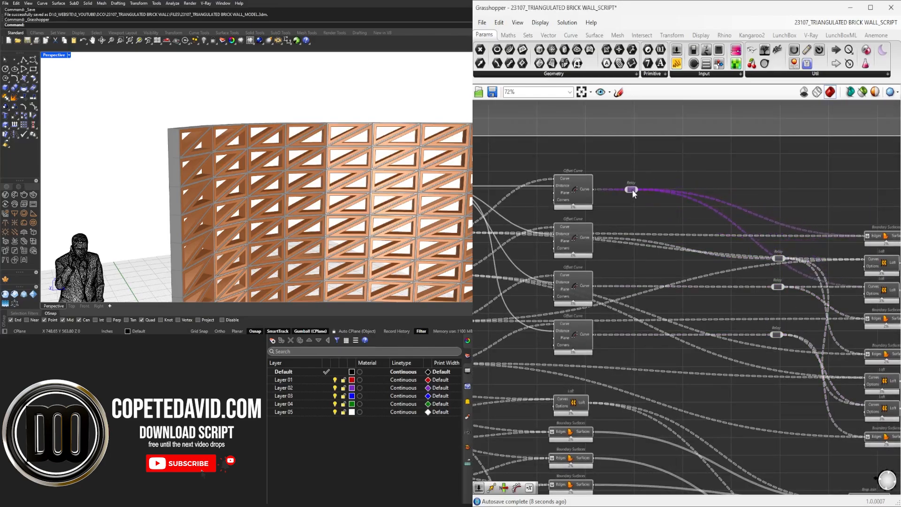
click(688, 182)
drag(778, 260, 642, 241)
click(670, 213)
scroll(723, 309, down, 3)
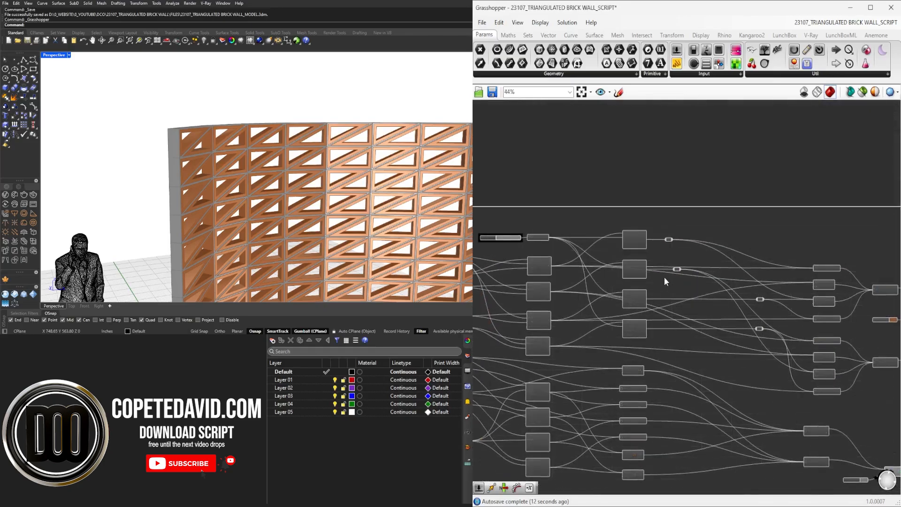
scroll(663, 276, up, 4)
drag(848, 319, 688, 319)
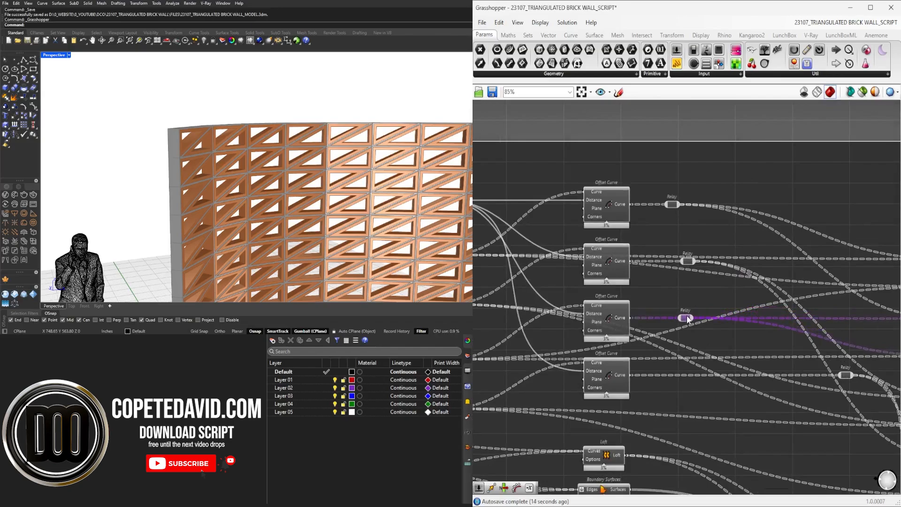
drag(845, 375, 682, 374)
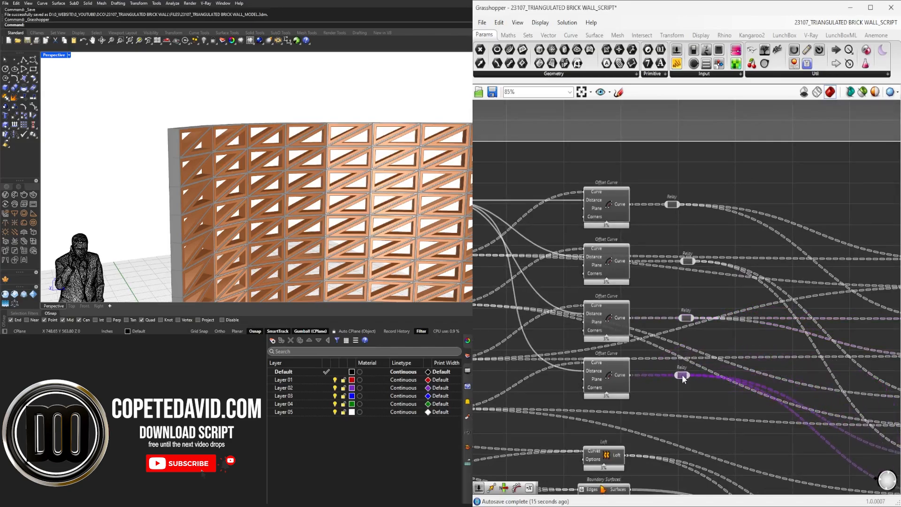
Align the four relays in one vertical column beside the Offset Curves.
click(672, 205)
scroll(699, 249, down, 4)
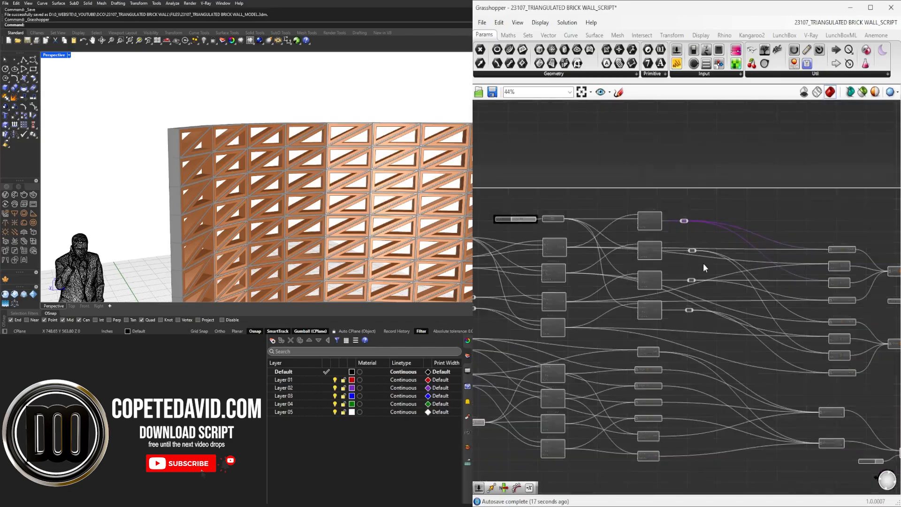
right_drag(703, 264, 677, 260)
scroll(673, 231, up, 3)
mouse_move(640, 190)
mouse_down()
mouse_move(716, 391)
mouse_move(655, 196)
mouse_up()
click(653, 366)
drag(719, 377, 681, 277)
drag(631, 182, 657, 359)
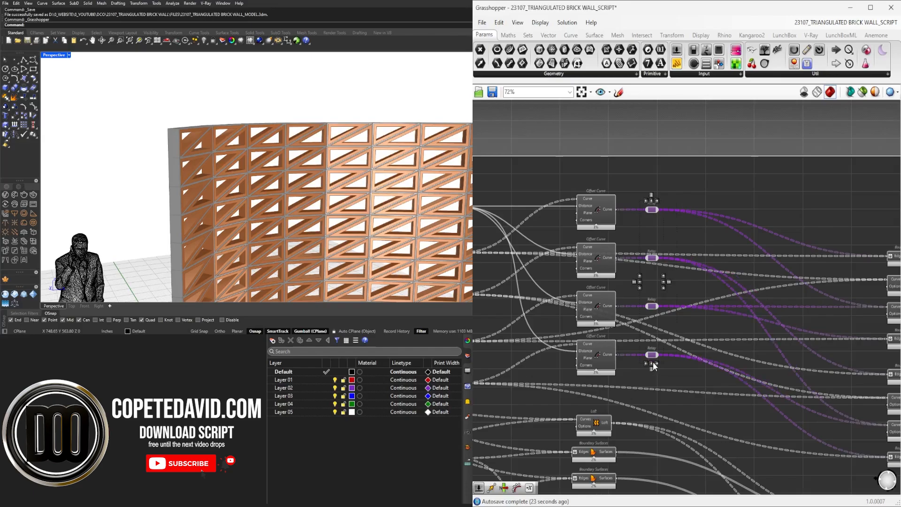
click(746, 368)
Move the lower Custom Preview and its Colour Swatch farther away from the two lower Brep Joins.
scroll(769, 289, down, 4)
scroll(767, 383, up, 3)
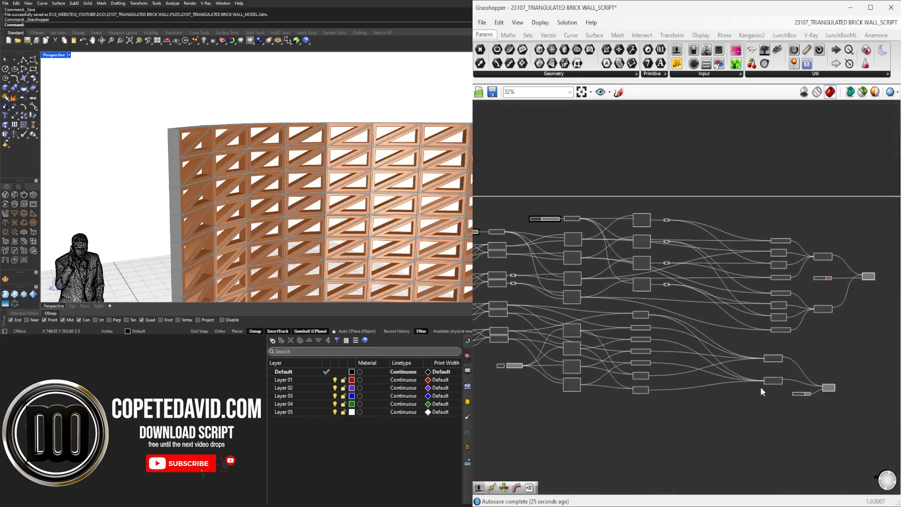
drag(818, 422, 727, 369)
scroll(780, 380, up, 3)
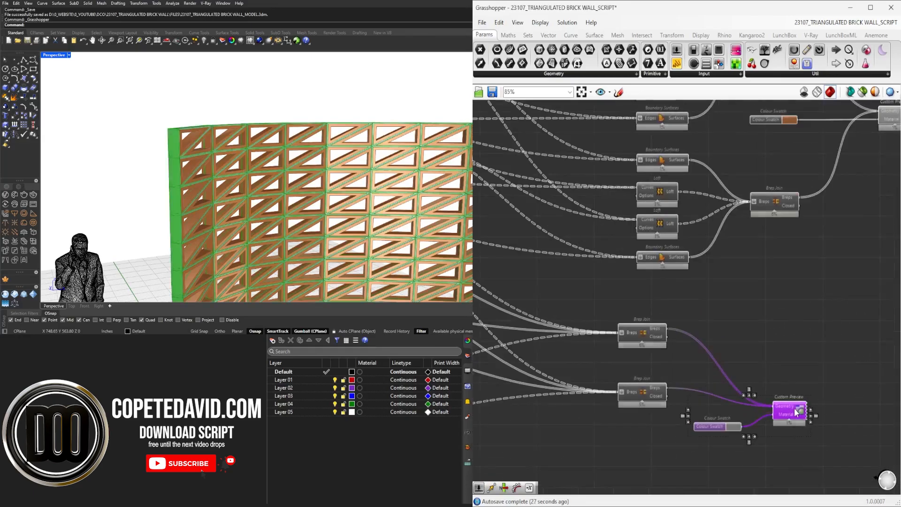
drag(787, 402, 848, 365)
Add a Geometry parameter and connect the Breps outputs of both lower Brep Joins to it.
scroll(816, 305, up, 4)
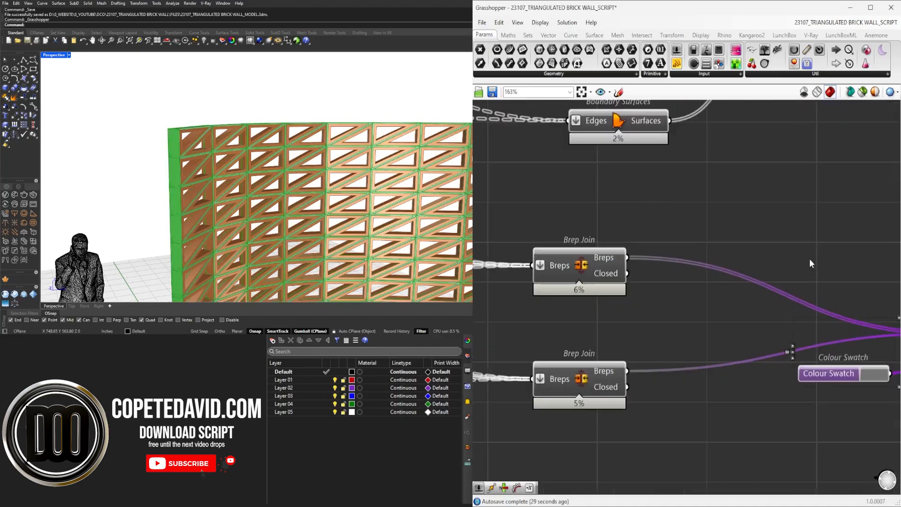
double_click(809, 258)
text(geometry)
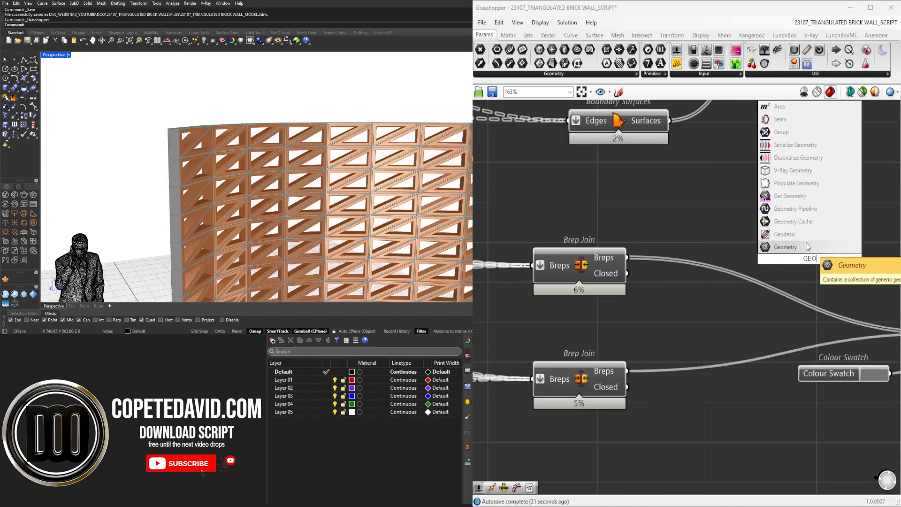
key(Return)
drag(627, 258, 790, 259)
shift+drag(629, 371, 812, 269)
right_drag(812, 269, 683, 264)
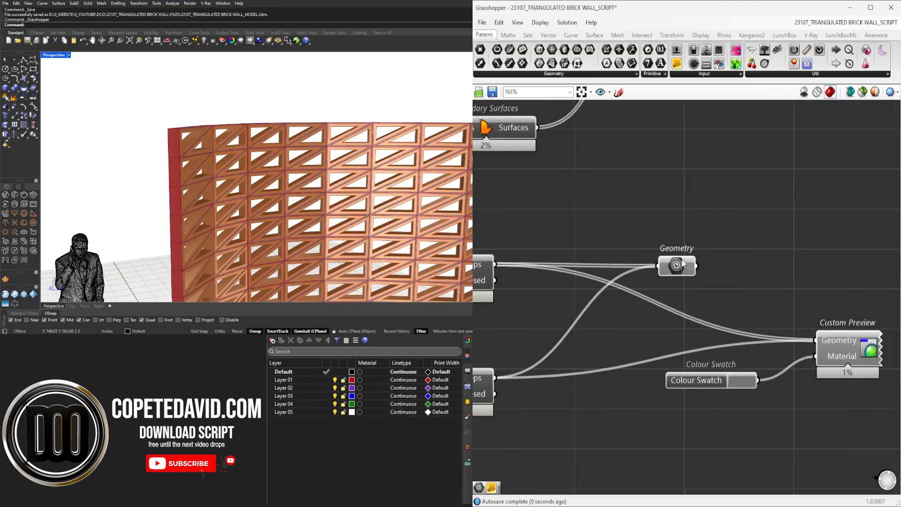
Connect the Geometry parameter to the lower Custom Preview in place of the direct Brep Join wires, and line up the preview and Colour Swatch.
drag(775, 299, 815, 340)
scroll(684, 322, down, 3)
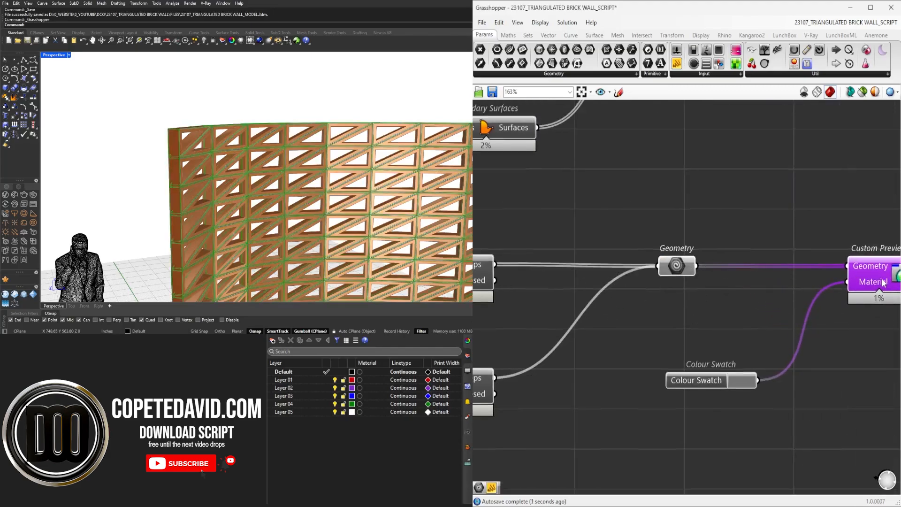
drag(708, 350, 729, 348)
scroll(711, 249, down, 1)
Turn off the preview of the new Geometry parameter.
middle_click(710, 241)
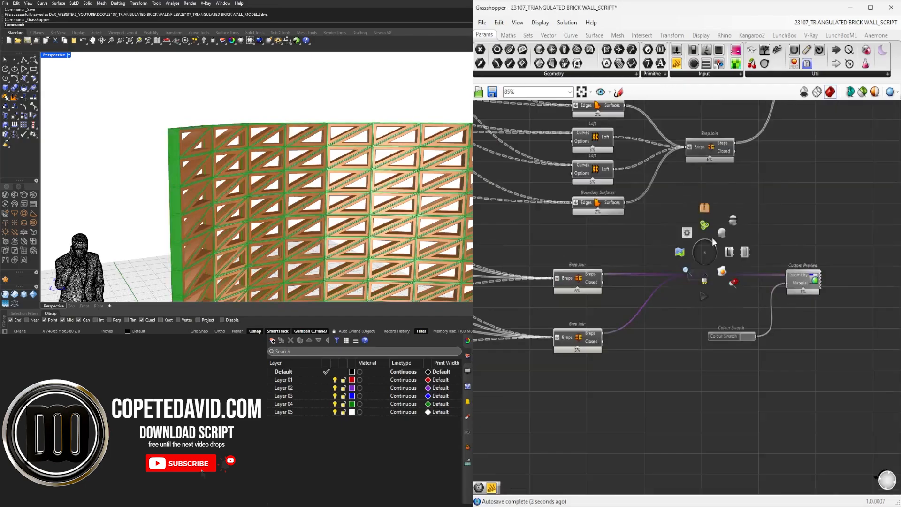
click(731, 220)
scroll(772, 235, down, 2)
scroll(809, 283, up, 3)
right_drag(828, 344, 778, 395)
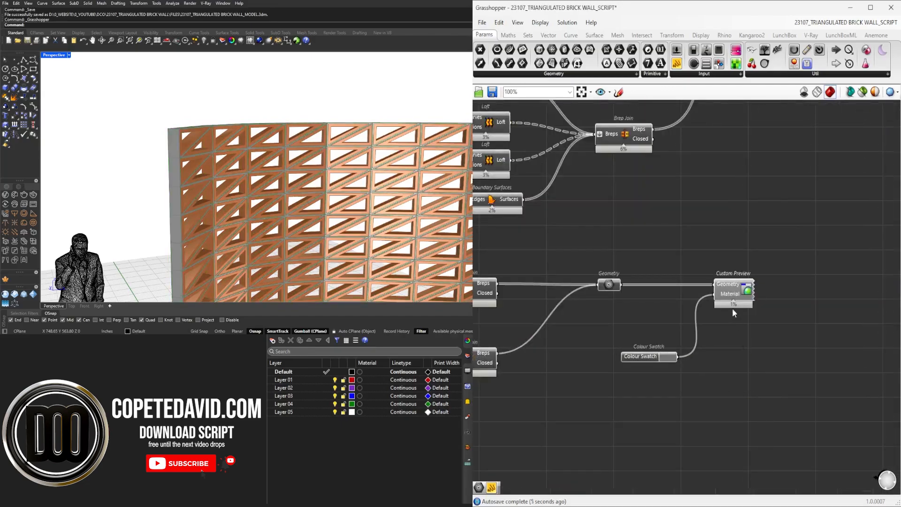
Move the Geometry parameter, lower Custom Preview and Colour Swatch together farther from the Brep Joins.
drag(803, 394, 601, 267)
scroll(603, 356, down, 3)
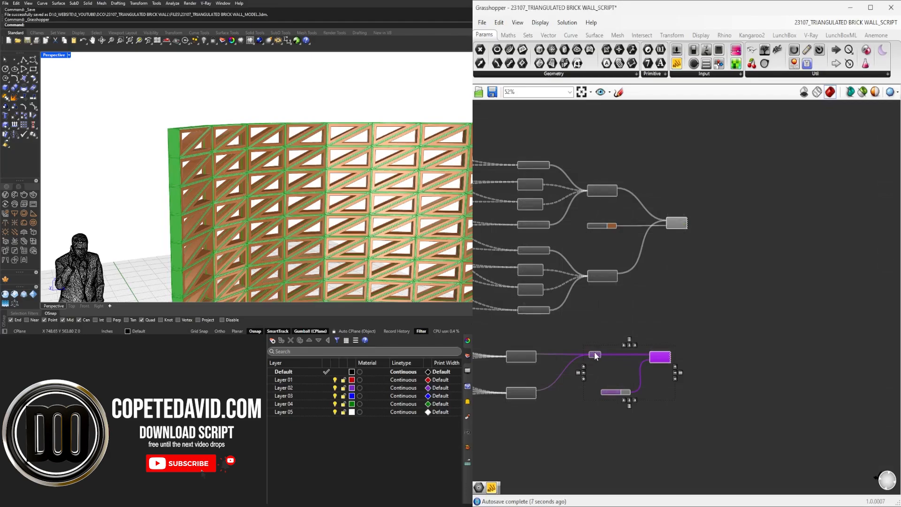
drag(594, 355, 725, 356)
click(695, 281)
scroll(649, 279, up, 2)
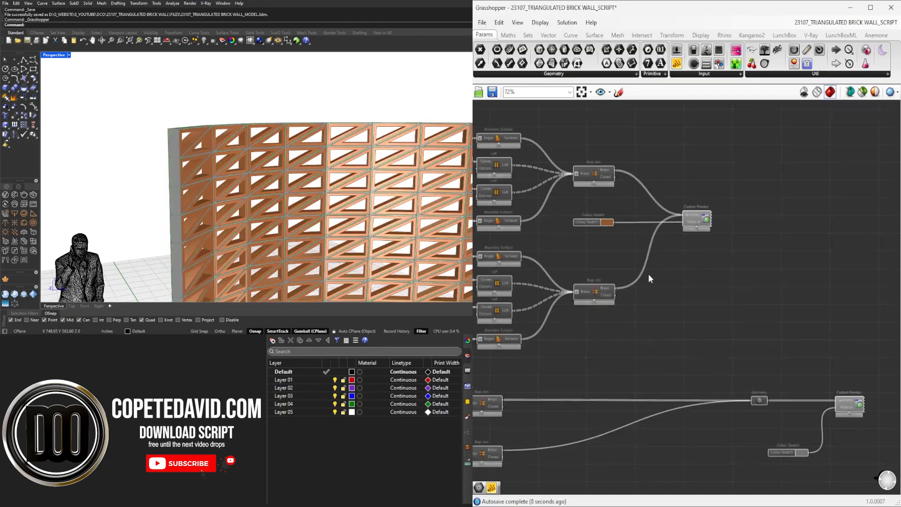
Move the upper Custom Preview and its Colour Swatch together farther away from the upper Brep Joins.
right_drag(649, 278, 646, 316)
drag(770, 293, 560, 252)
drag(703, 261, 889, 261)
Copy the lower Geometry parameter beside the upper Custom Preview and connect the Breps outputs of both upper Brep Joins to the copy.
click(772, 371)
alt+drag(756, 440, 744, 266)
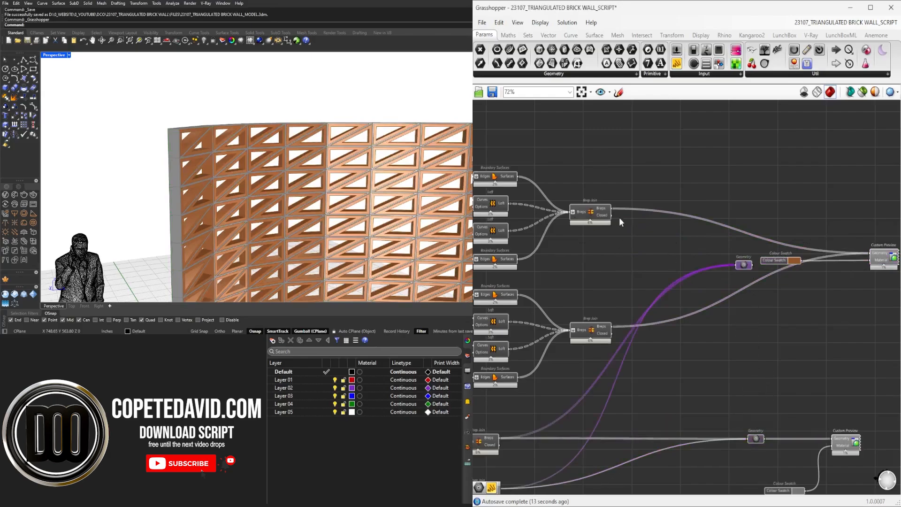
drag(613, 212, 735, 265)
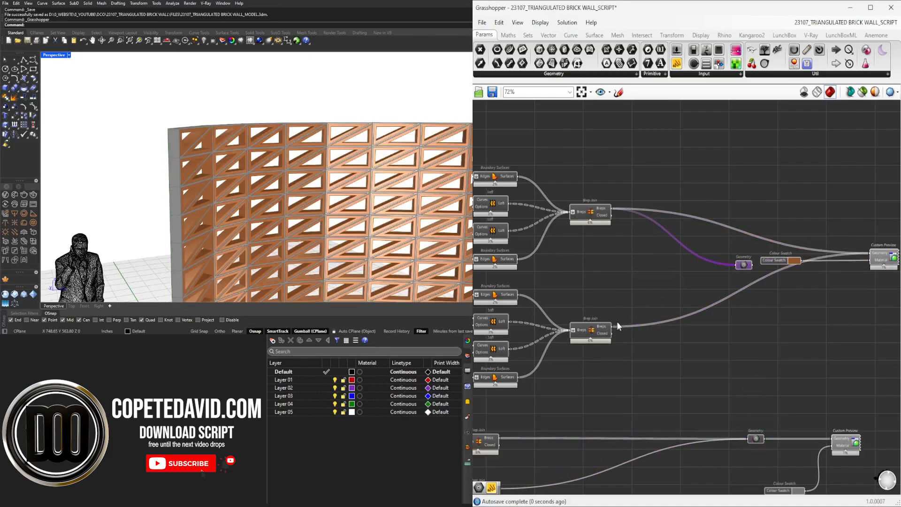
shift+drag(612, 324, 747, 264)
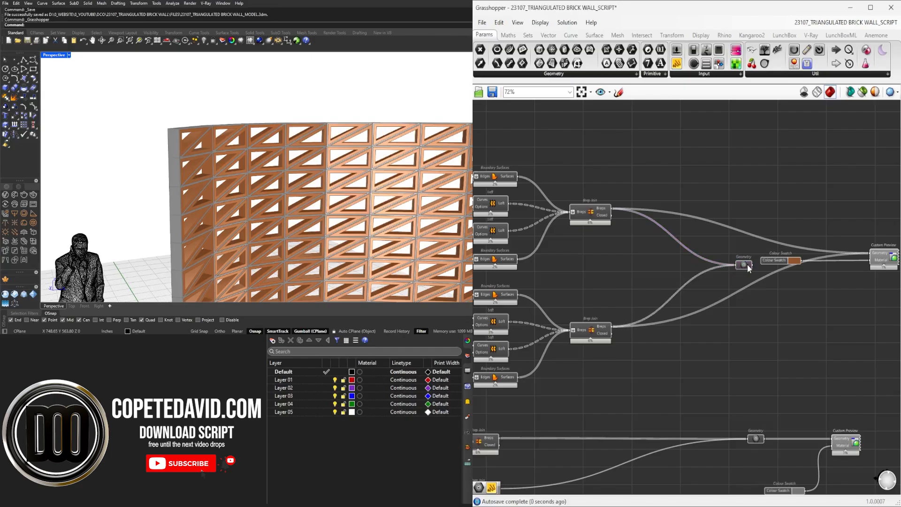
Connect the new Geometry parameter to the upper Custom Preview in place of the direct wires, and tidy the parameter, preview and Colour Swatch.
drag(833, 257, 869, 253)
drag(737, 266, 731, 208)
right_drag(786, 196, 694, 215)
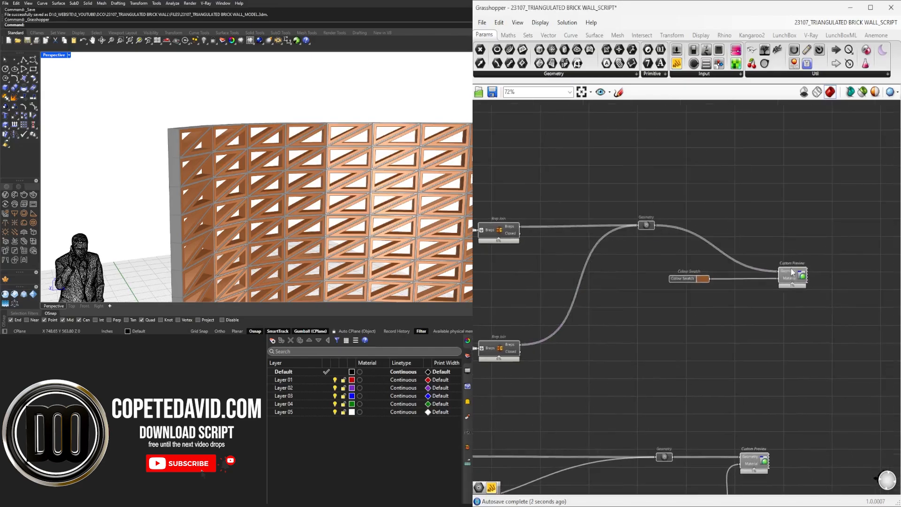
drag(797, 281, 767, 235)
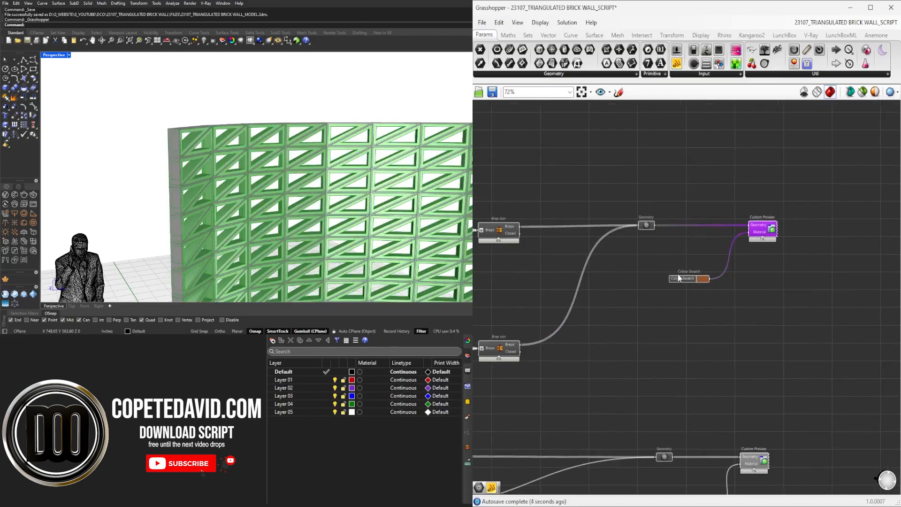
drag(677, 277, 706, 246)
Line up the two Custom Previews in one vertical column and their Colour Swatches in another.
scroll(789, 238, down, 2)
right_drag(788, 238, 790, 290)
drag(826, 198, 762, 411)
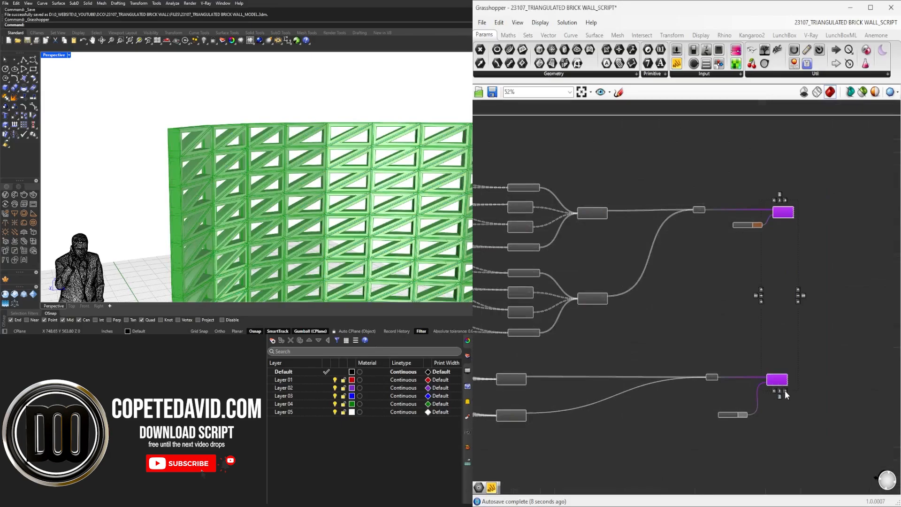
click(782, 420)
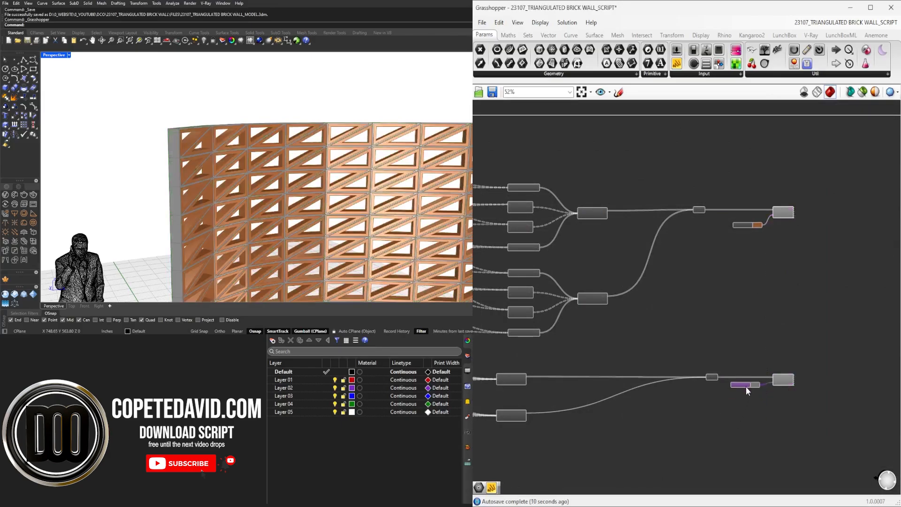
drag(746, 390, 736, 191)
click(744, 385)
scroll(745, 392, up, 3)
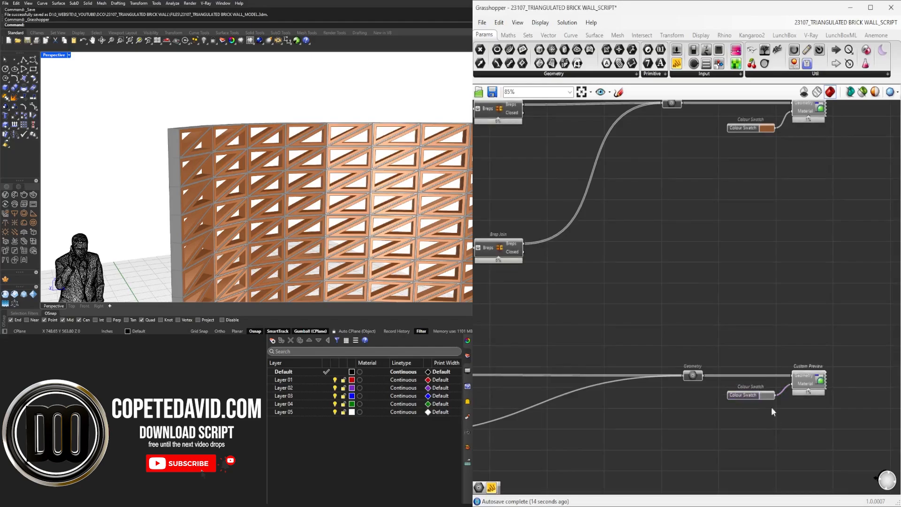
scroll(771, 406, down, 4)
drag(835, 406, 745, 241)
scroll(745, 240, up, 3)
click(674, 233)
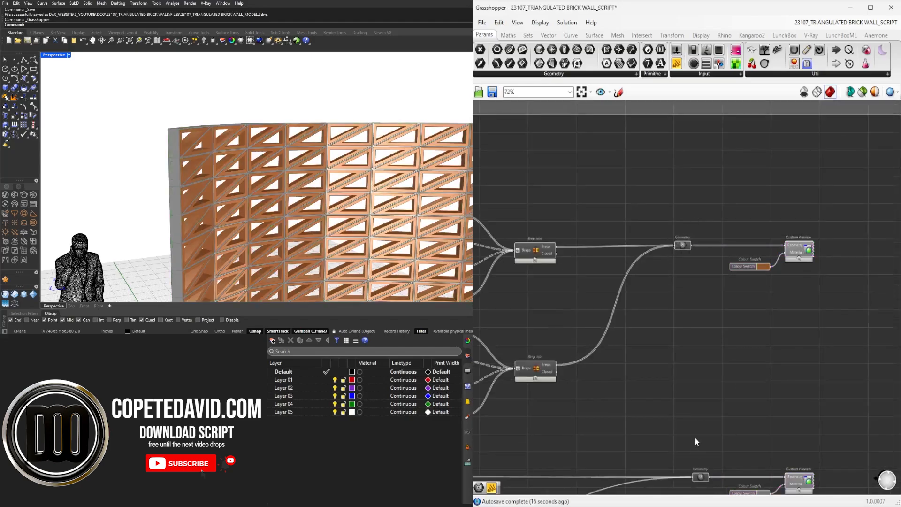
Line up the upper and lower Geometry parameters in one vertical column.
scroll(695, 439, down, 2)
drag(708, 474, 677, 294)
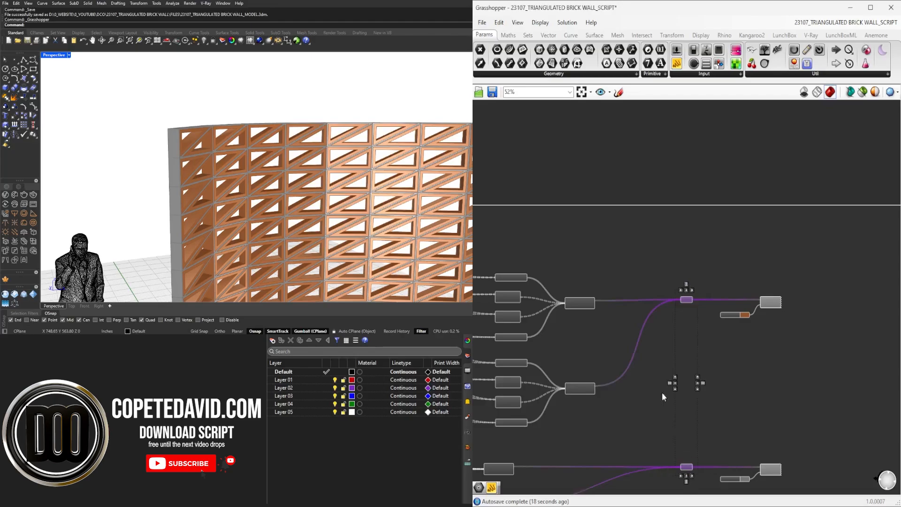
scroll(704, 305, up, 2)
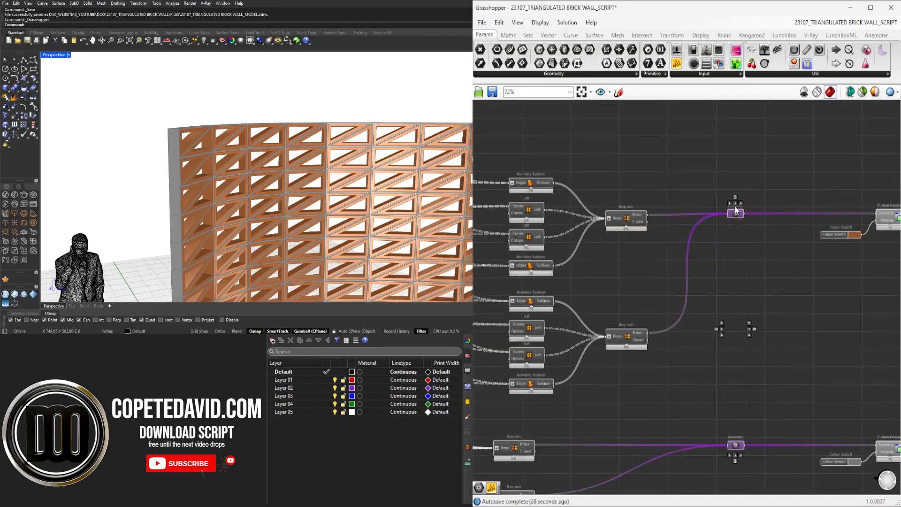
scroll(733, 206, down, 2)
scroll(715, 306, up, 2)
Align the two lower Brep Joins with the Boundary Surfaces and Loft column, and move them closer to it and to each other.
drag(715, 306, 683, 316)
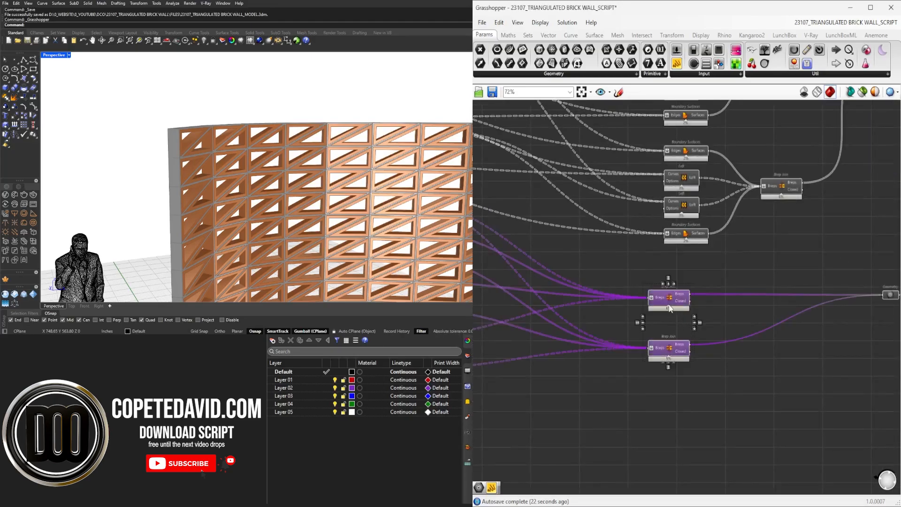
scroll(690, 370, down, 3)
drag(691, 388, 677, 191)
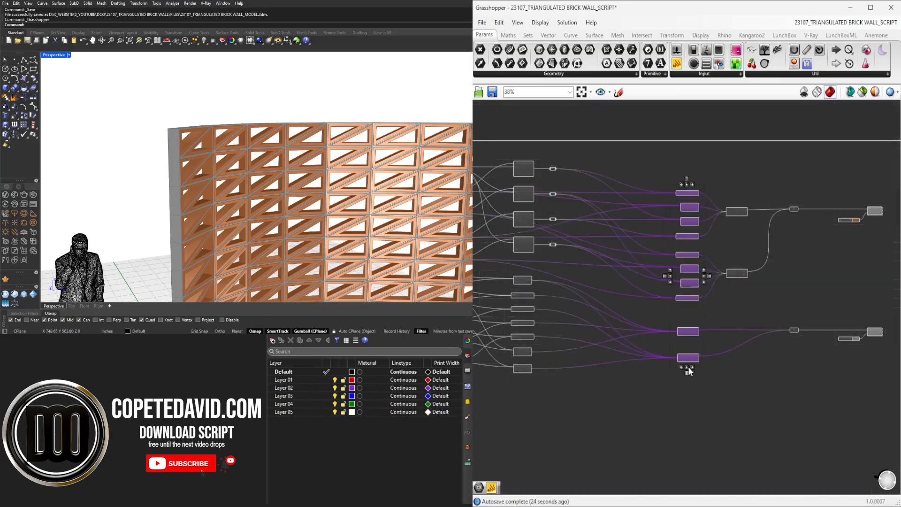
click(687, 347)
scroll(689, 370, up, 3)
drag(689, 370, 689, 289)
scroll(685, 313, up, 2)
click(762, 341)
Move the lower Geometry parameter, Custom Preview and Colour Swatch together up to the level of the lower Brep Joins.
right_drag(840, 282, 659, 319)
scroll(733, 331, down, 5)
drag(847, 373, 726, 334)
scroll(728, 334, up, 3)
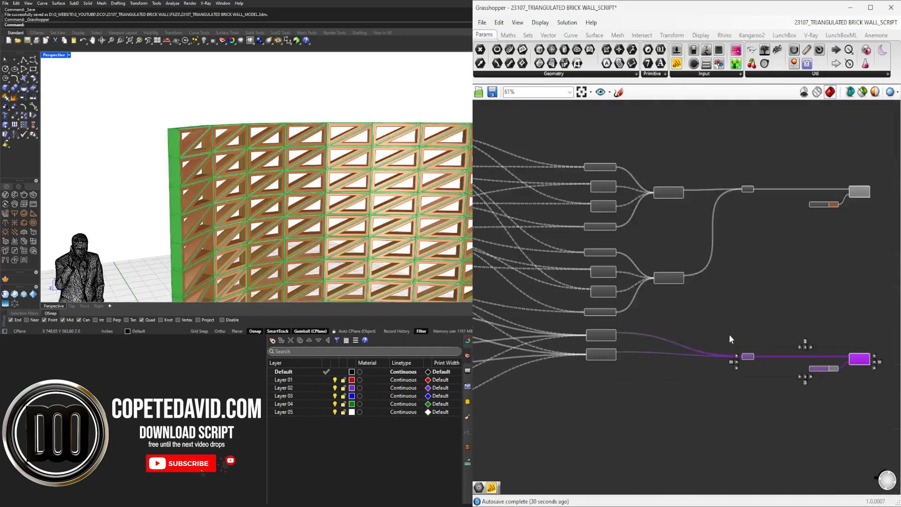
scroll(748, 364, up, 3)
drag(749, 364, 755, 348)
Move both Custom Previews and their Colour Swatches together closer to the Geometry parameters.
scroll(760, 313, down, 5)
drag(849, 401, 731, 325)
click(731, 325)
drag(837, 365, 785, 187)
scroll(819, 215, up, 3)
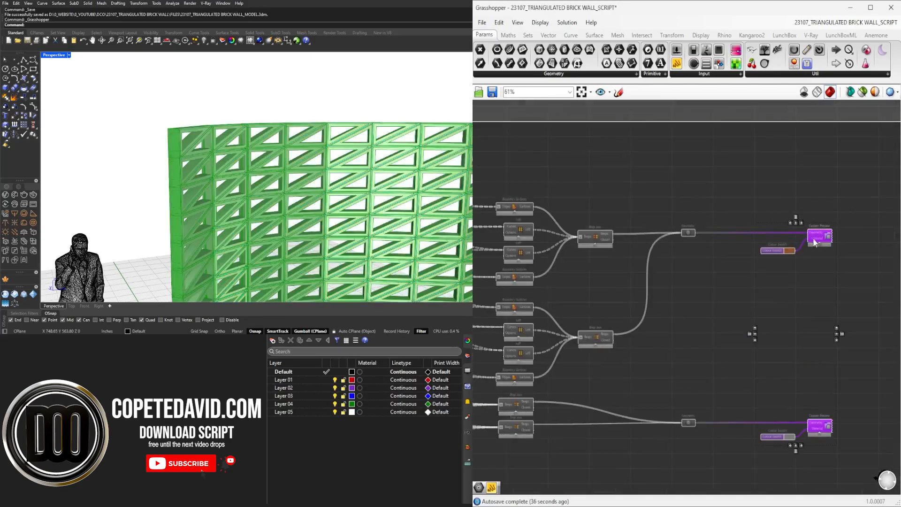
drag(819, 237, 734, 238)
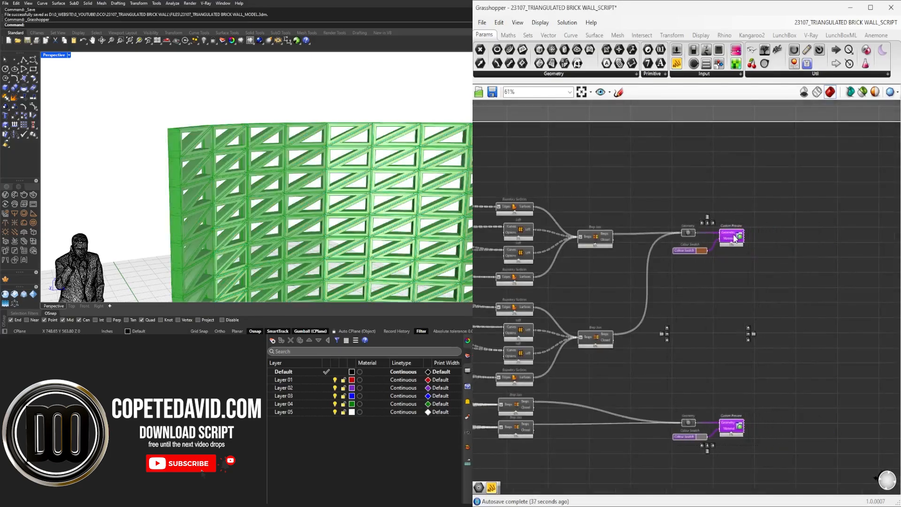
click(738, 201)
right_drag(714, 380, 767, 320)
drag(807, 439, 787, 317)
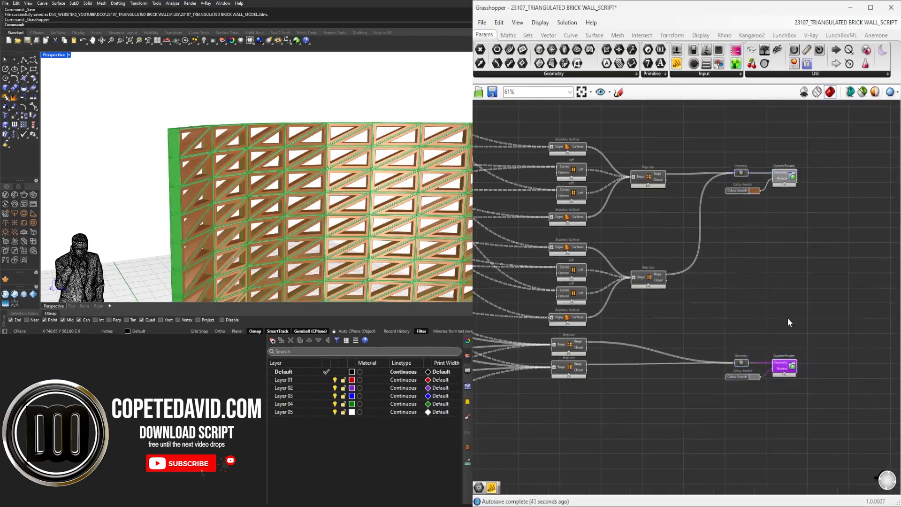
drag(840, 403, 770, 144)
click(797, 263)
Save the triangulated brick wall script.
scroll(789, 260, down, 8)
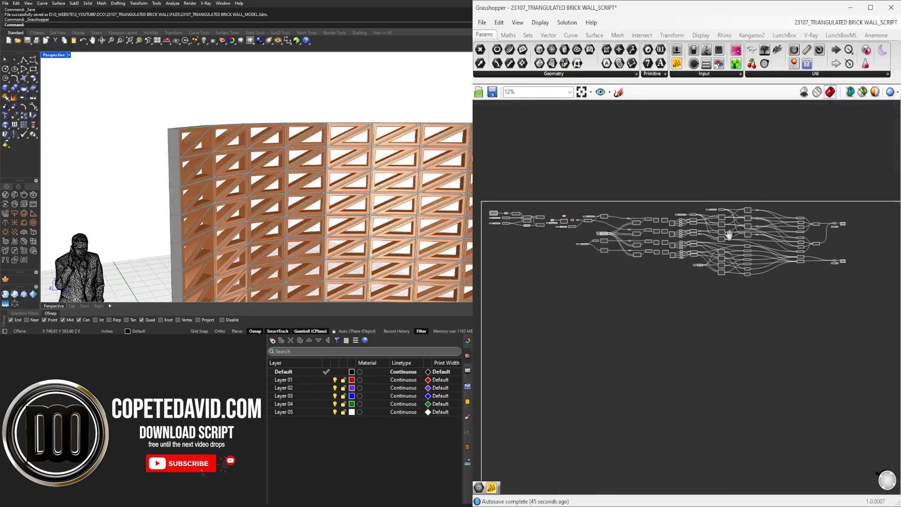
key(ctrl+s)
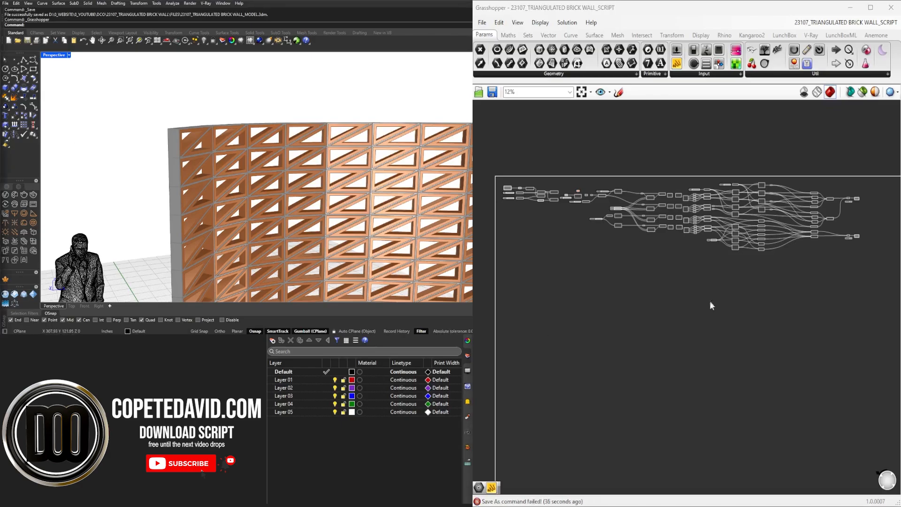
scroll(800, 244, up, 6)
scroll(839, 241, down, 5)
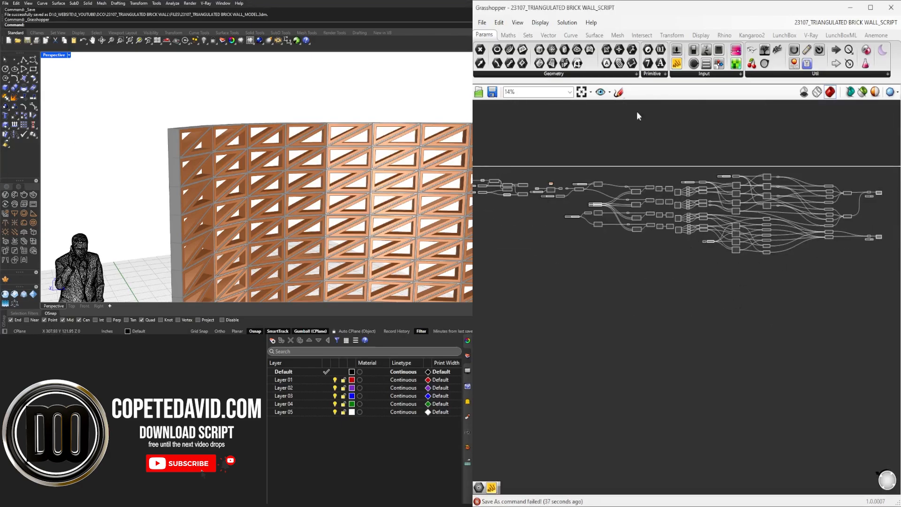
click(582, 92)
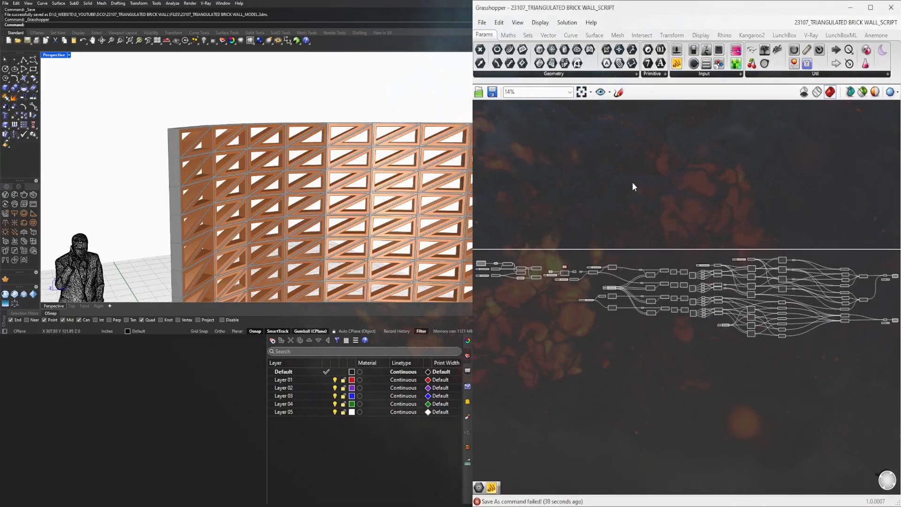